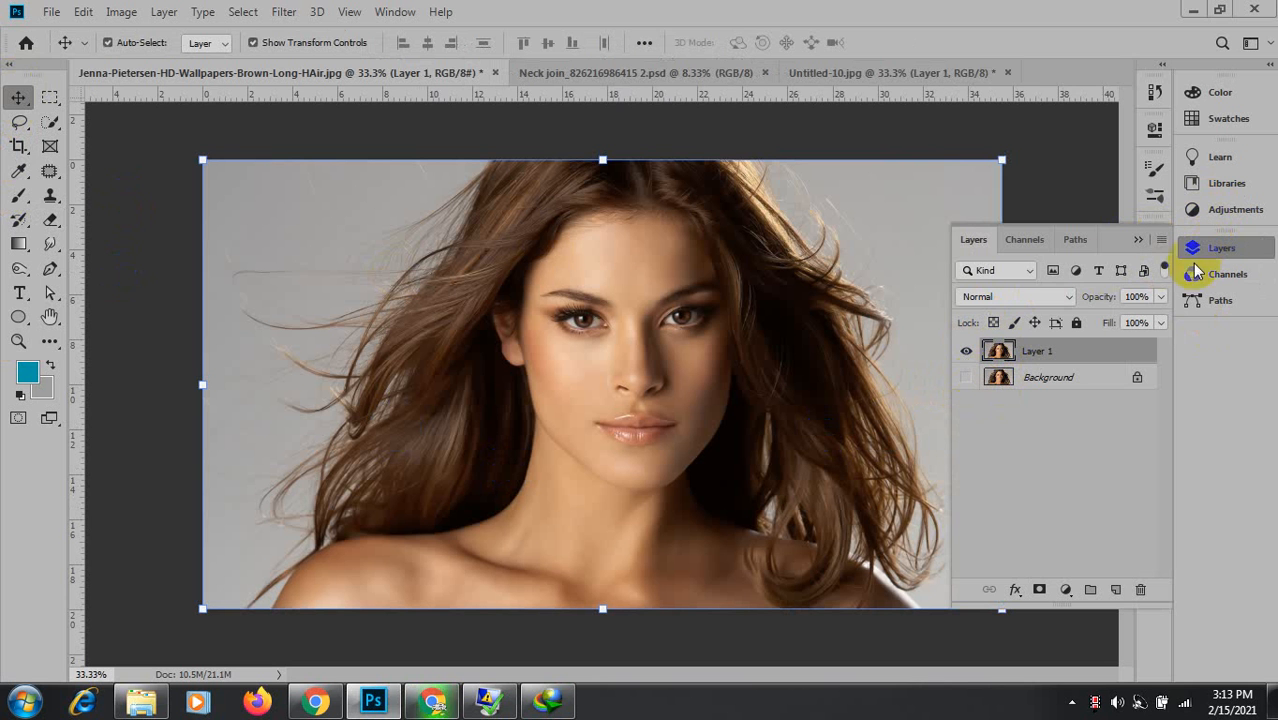
# Expand both collapsed panel docks and collapse them back to icons.
pyautogui.click(1138, 240)
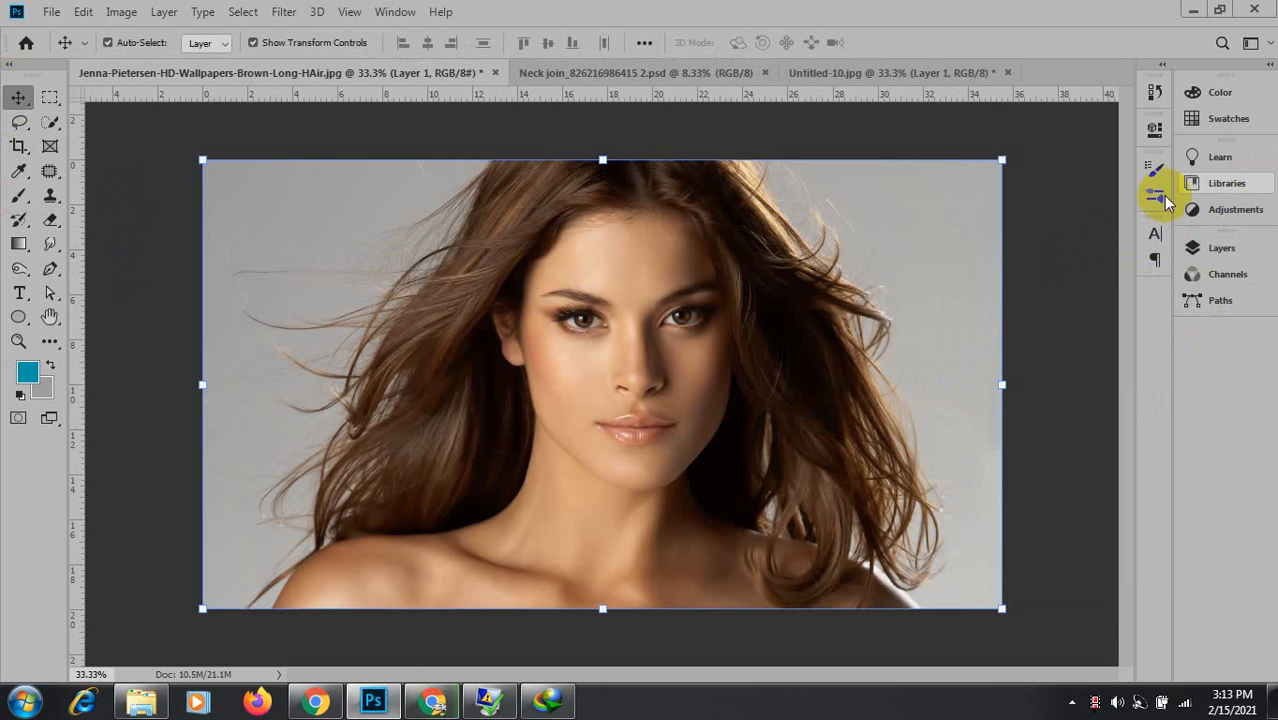
pyautogui.click(1159, 64)
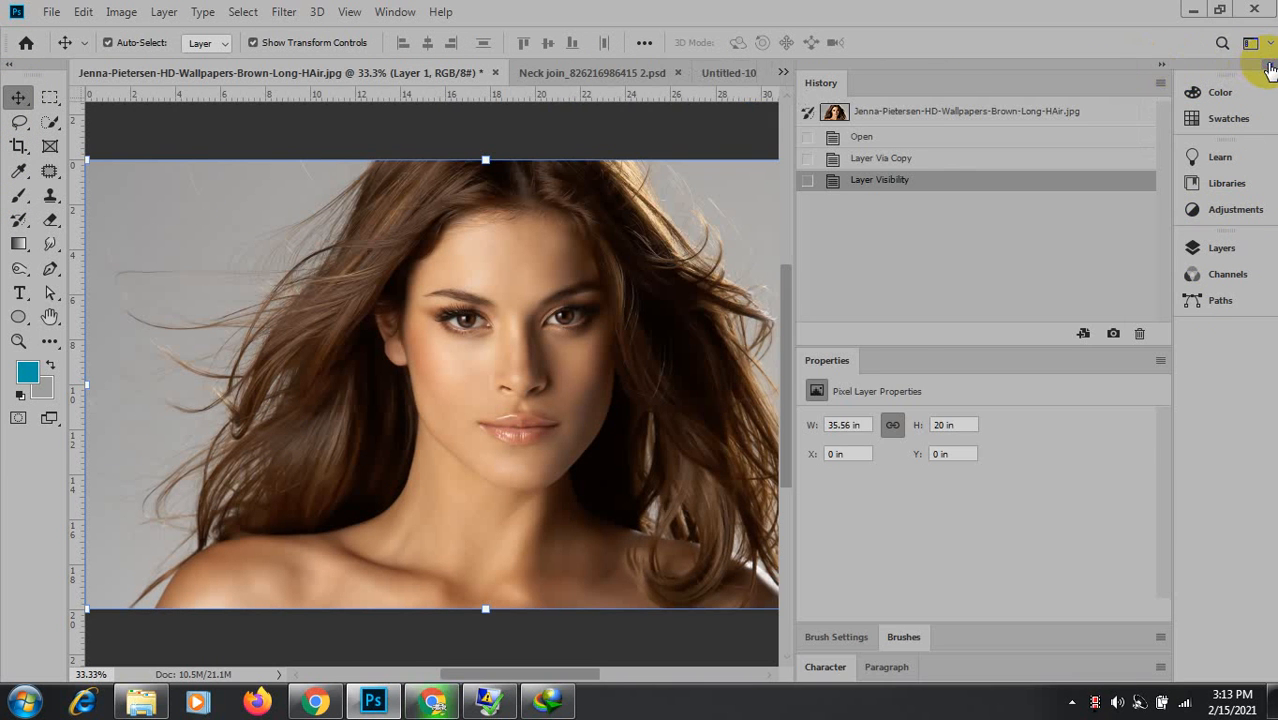
pyautogui.click(1268, 66)
pyautogui.click(218, 441)
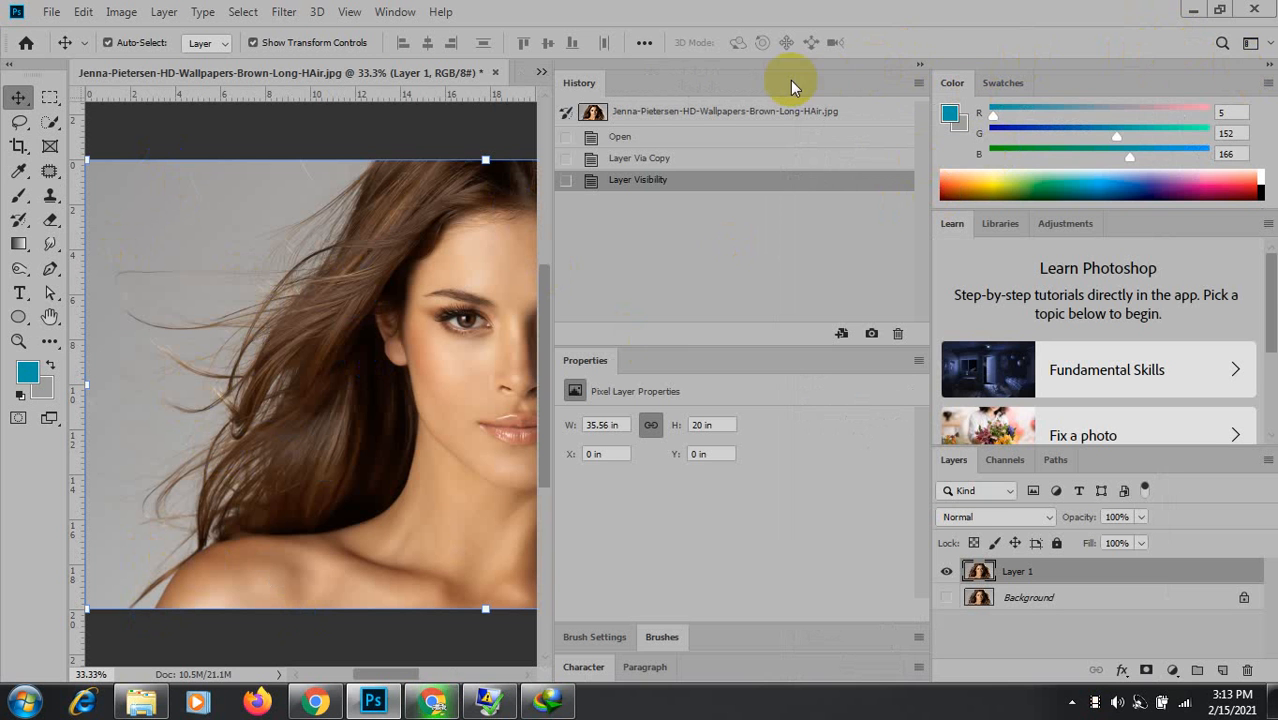
pyautogui.click(920, 66)
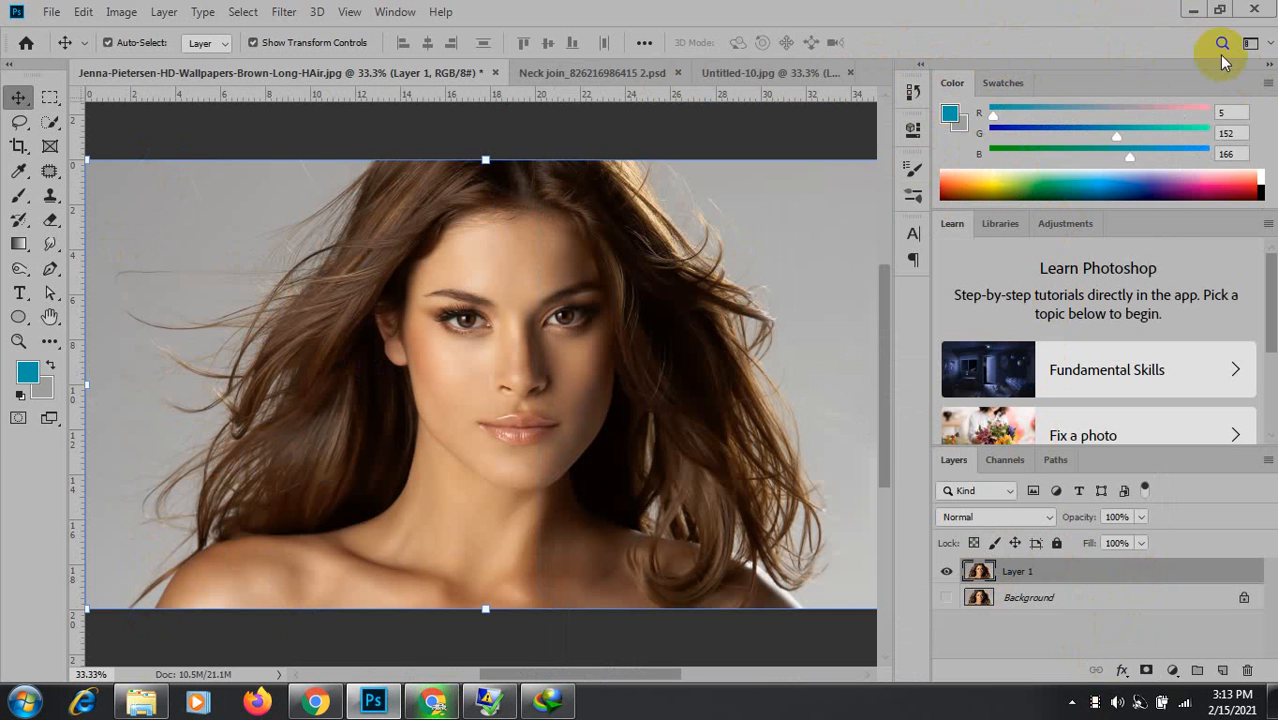
pyautogui.click(1268, 64)
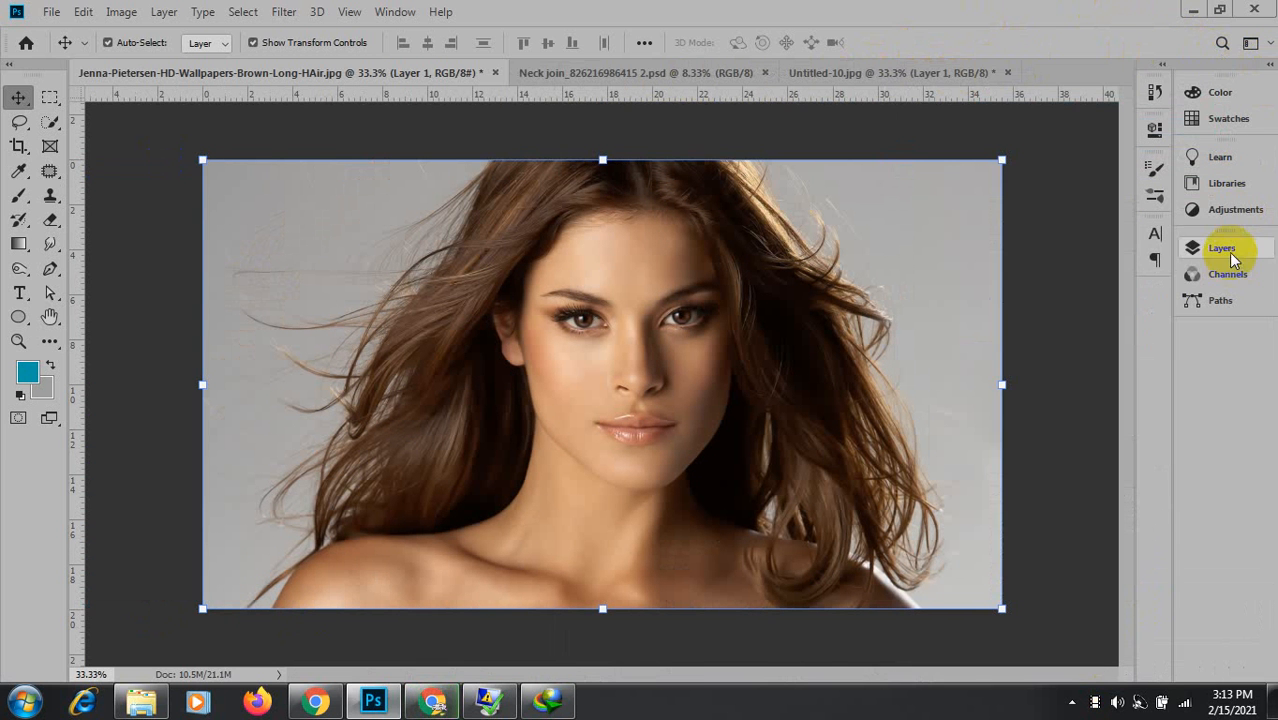
pyautogui.click(1231, 252)
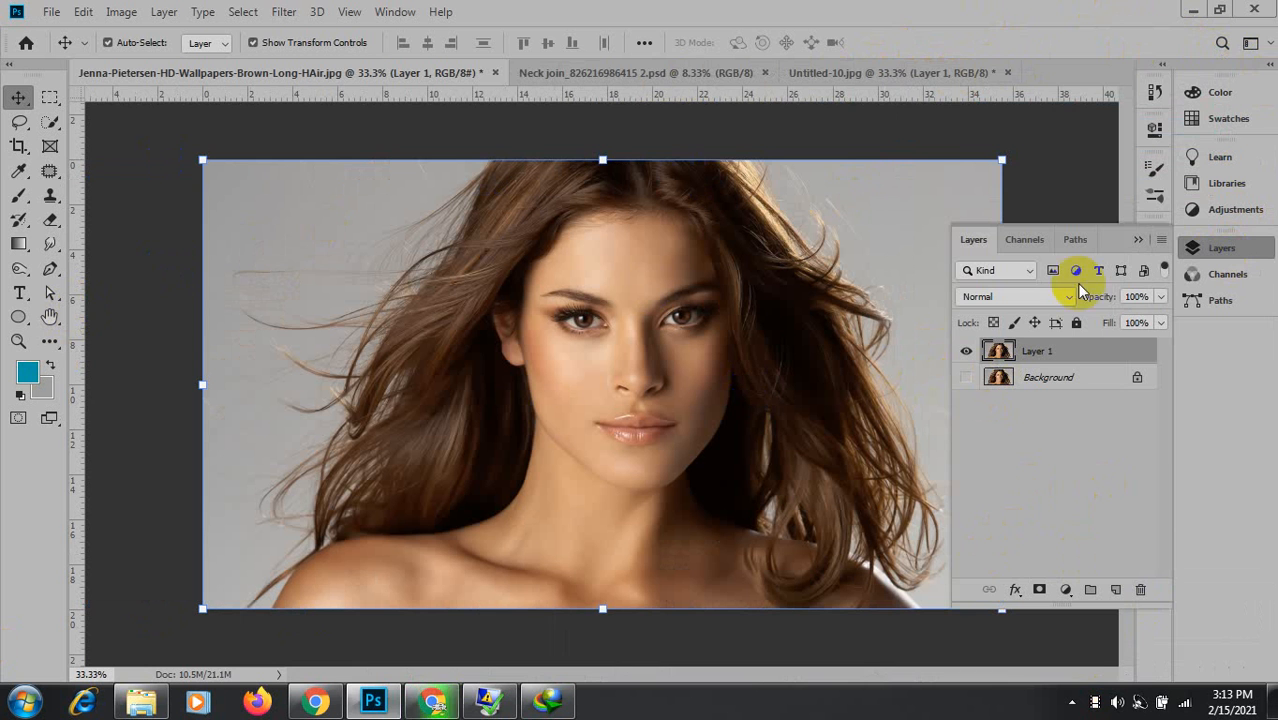
pyautogui.click(1141, 240)
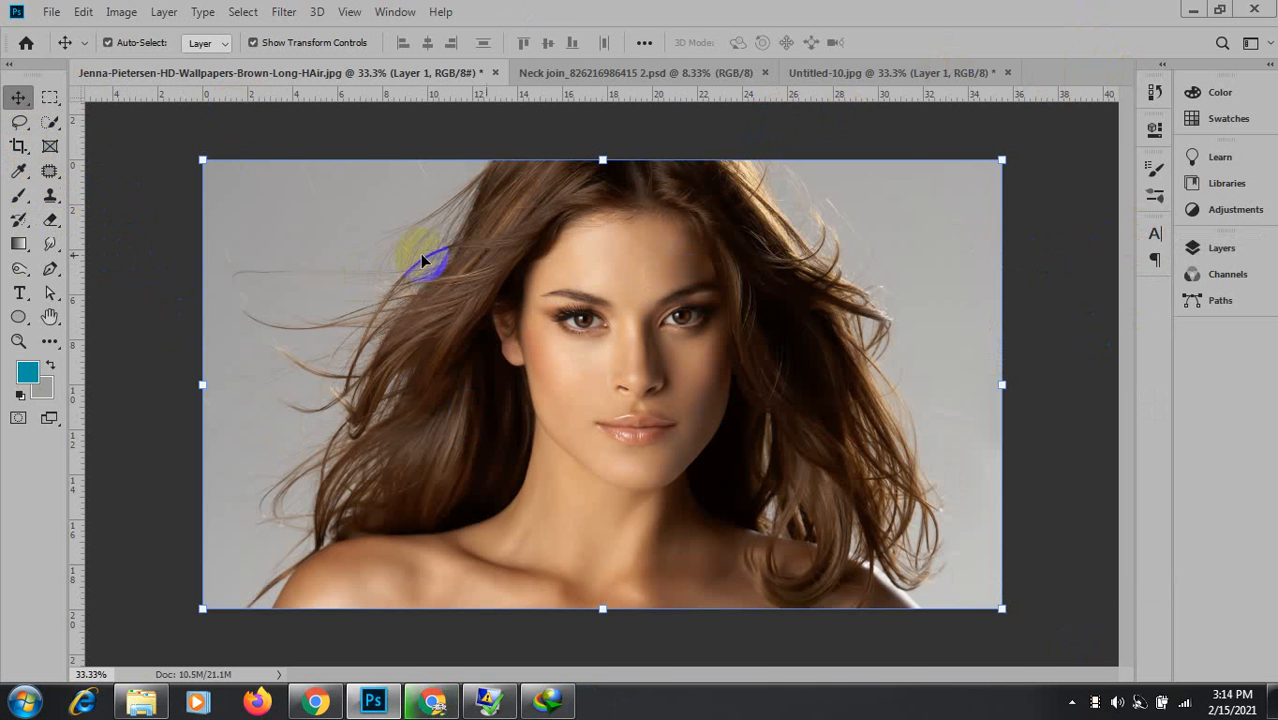
pyautogui.click(1200, 247)
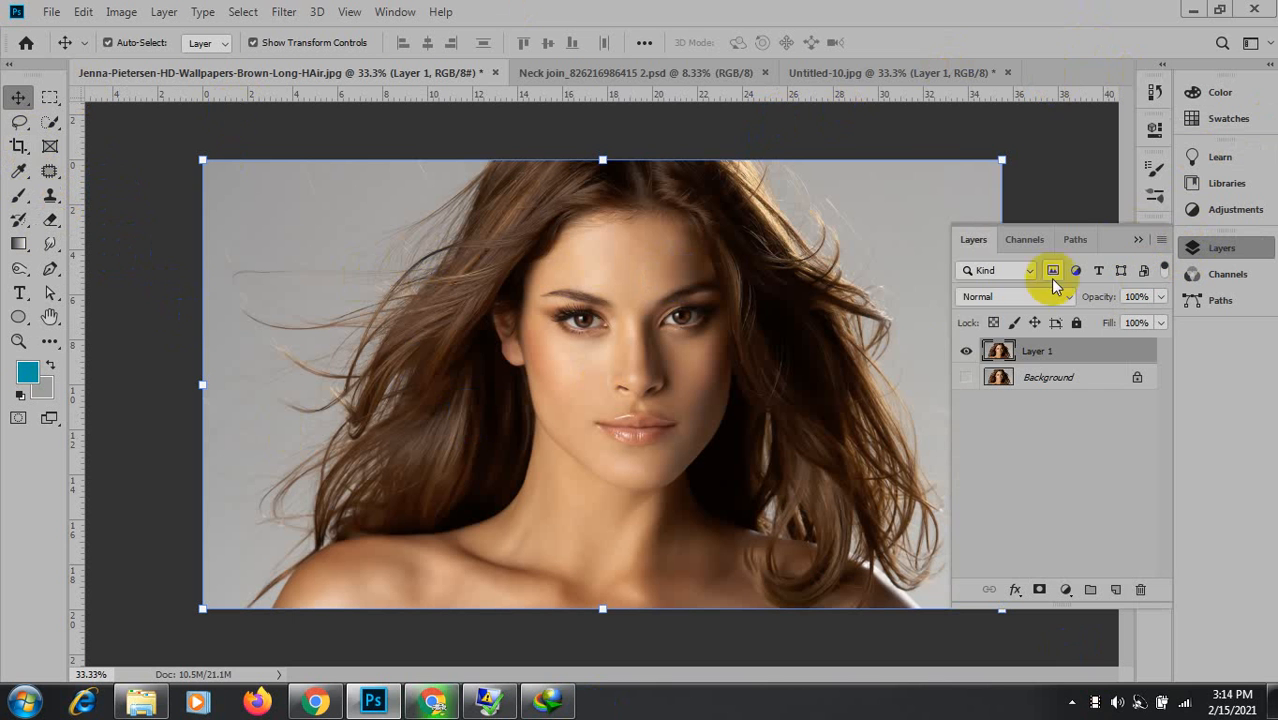
pyautogui.click(1138, 239)
# Erase the grey background on both sides of the woman on Layer 1 with the Magic Eraser, including leftover patches along the hair.
pyautogui.moveTo(50, 220); pyautogui.dragTo(115, 222)
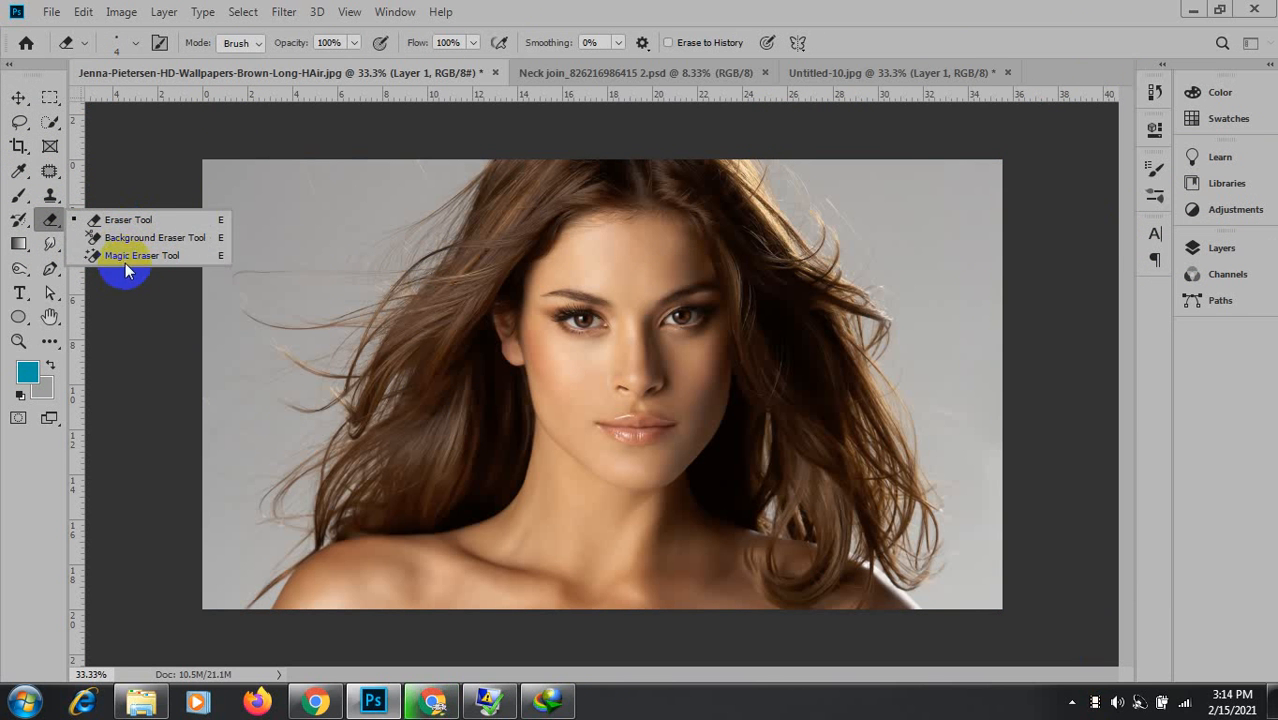
pyautogui.click(116, 262)
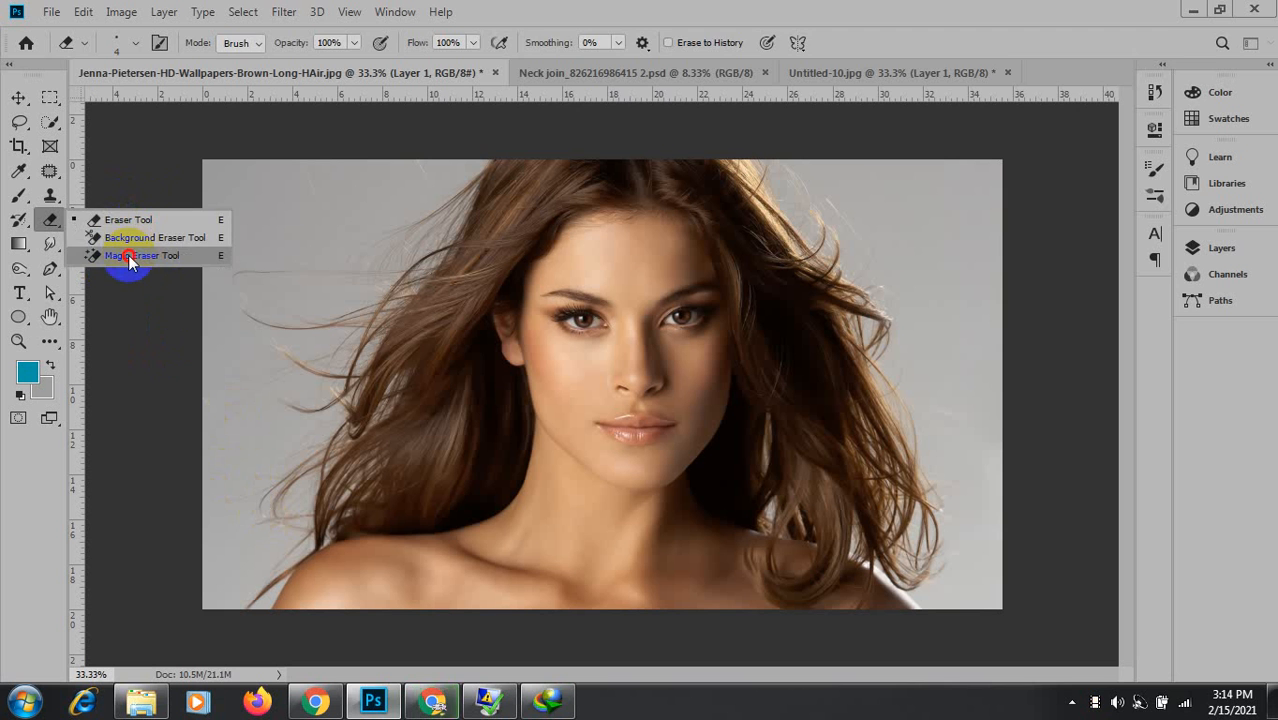
pyautogui.click(128, 255)
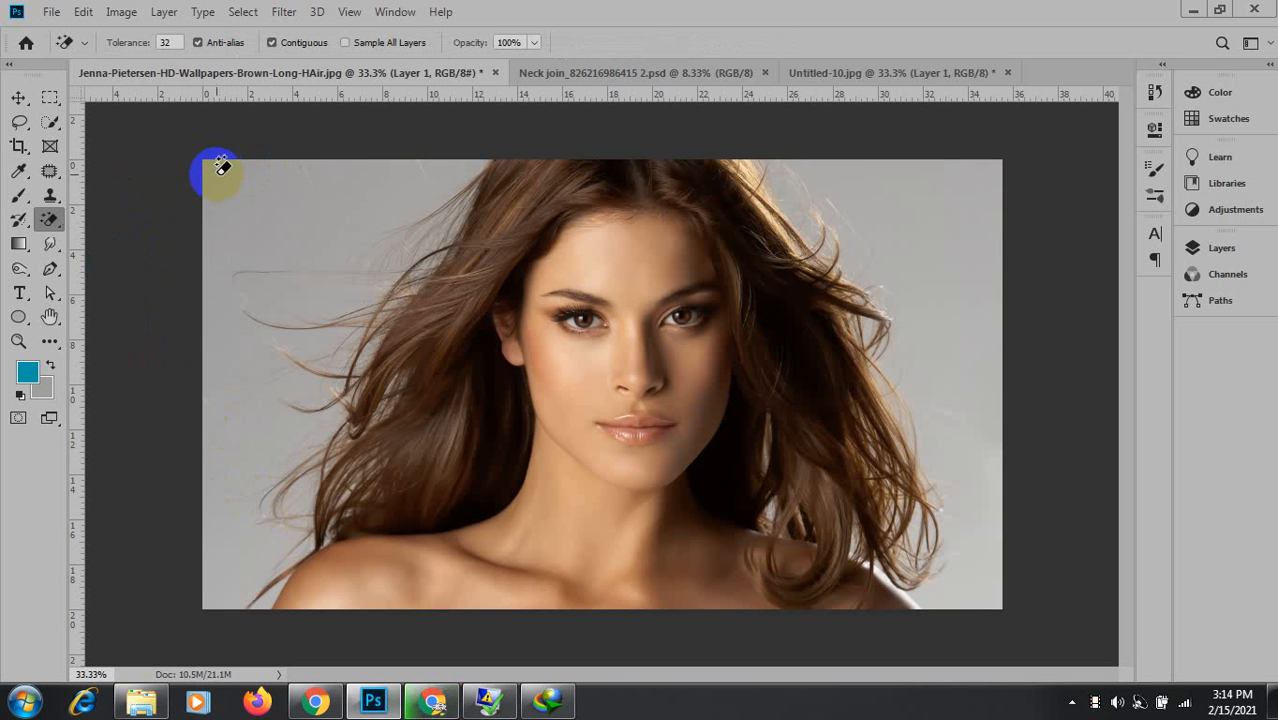
pyautogui.click(988, 182)
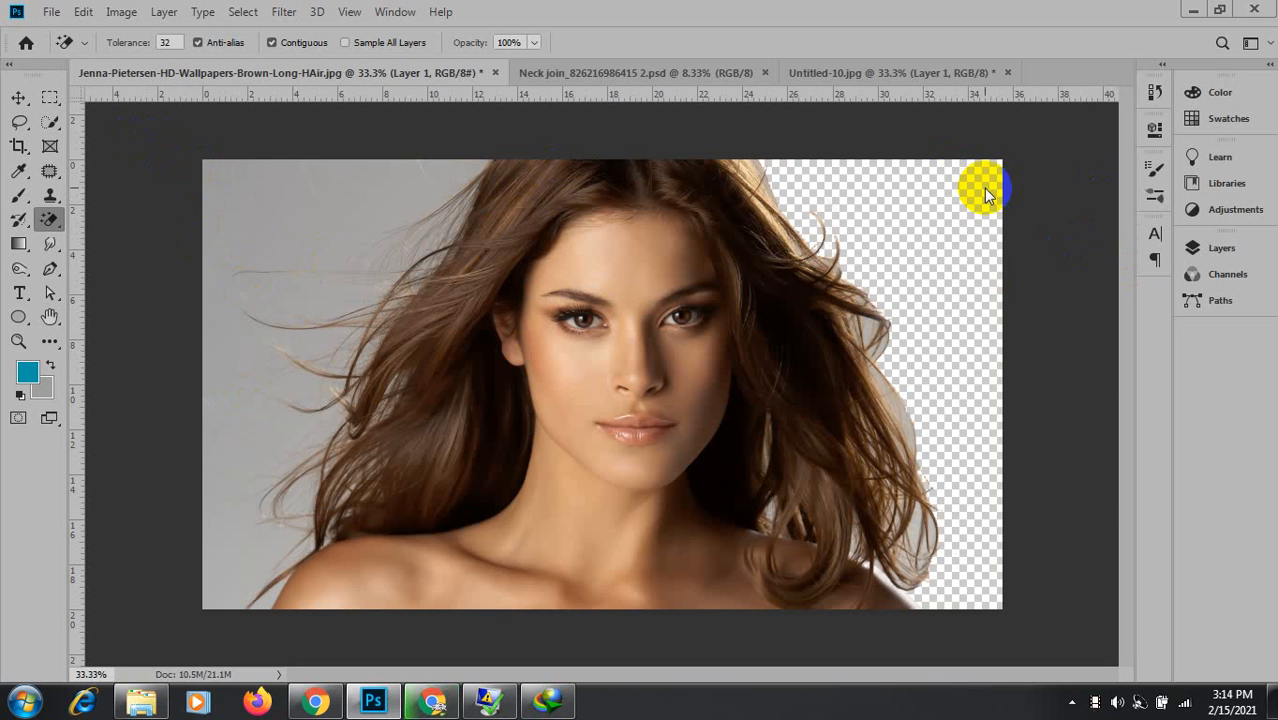
pyautogui.click(229, 184)
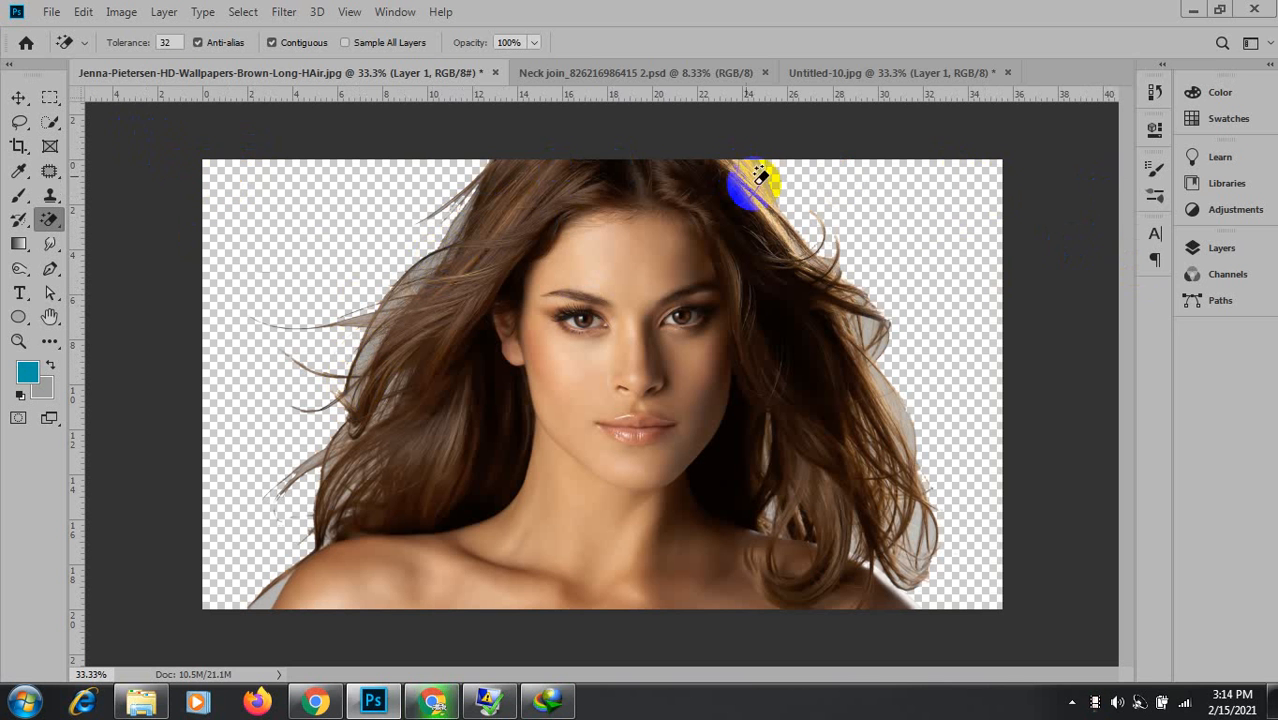
pyautogui.click(893, 410)
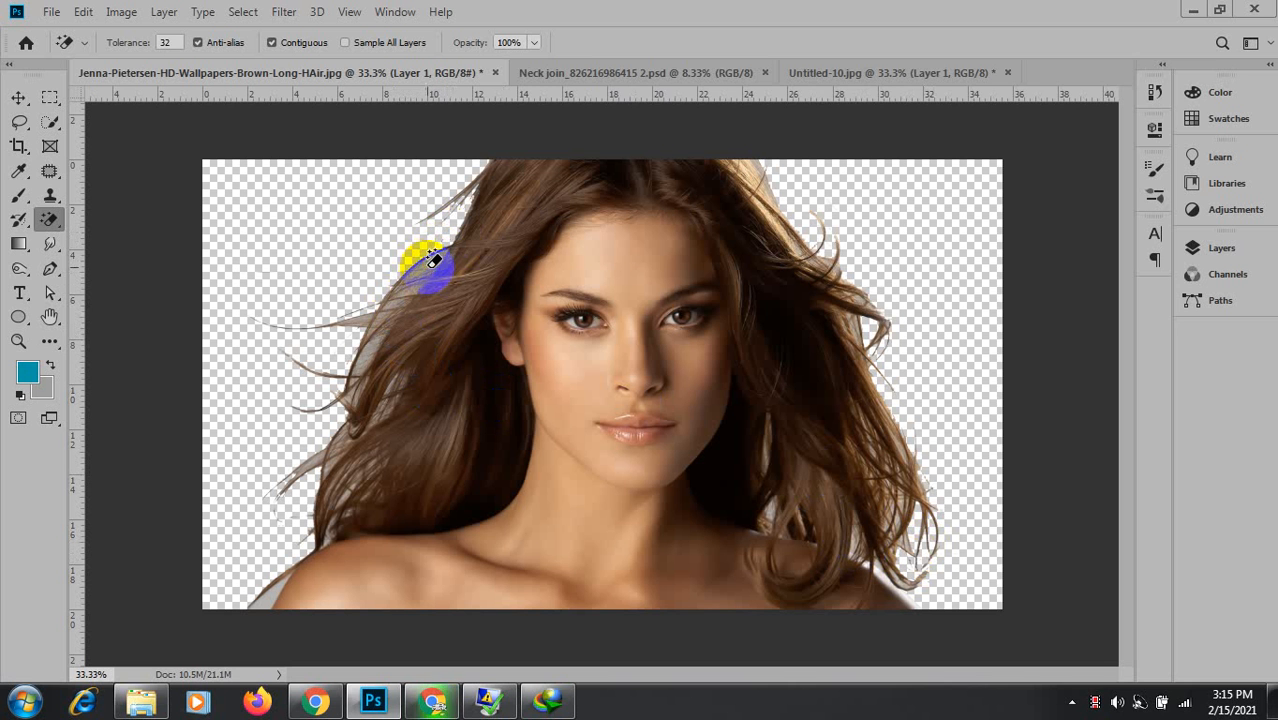
pyautogui.click(363, 321)
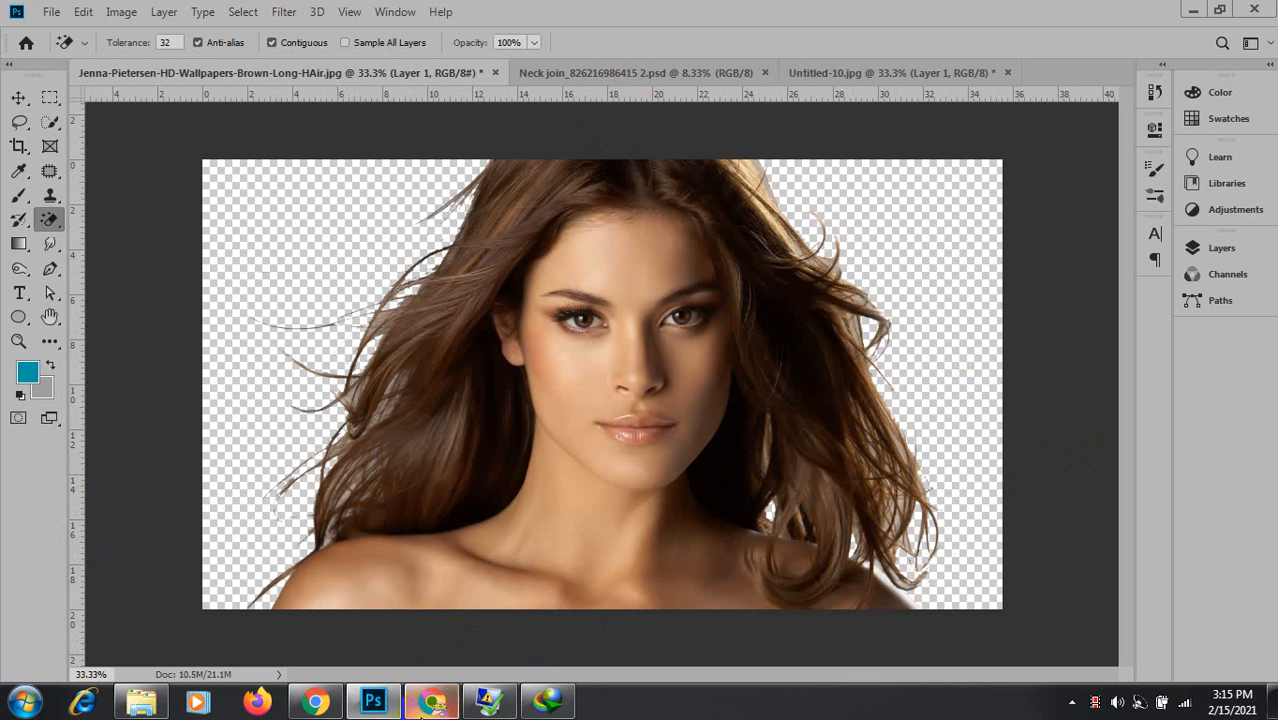
# Check the Google Meet call in Chrome and return to Photoshop, dismissing the presenting notification.
pyautogui.click(430, 703)
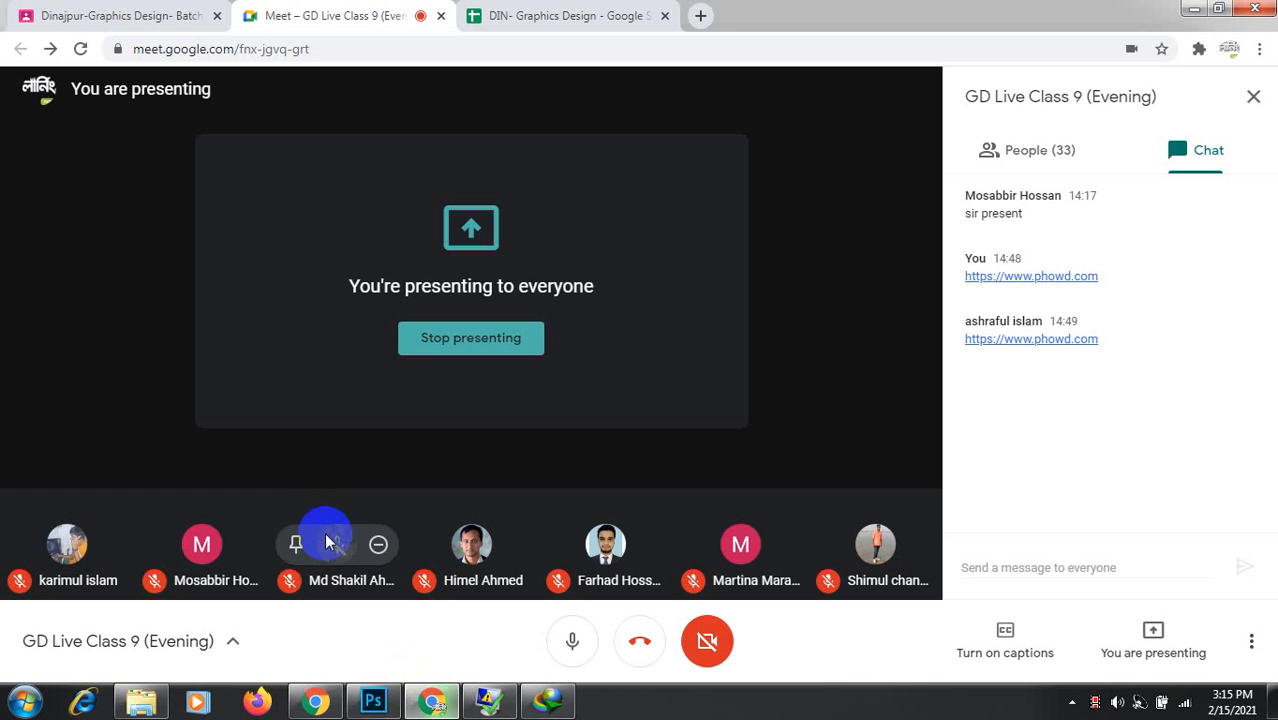
pyautogui.click(373, 703)
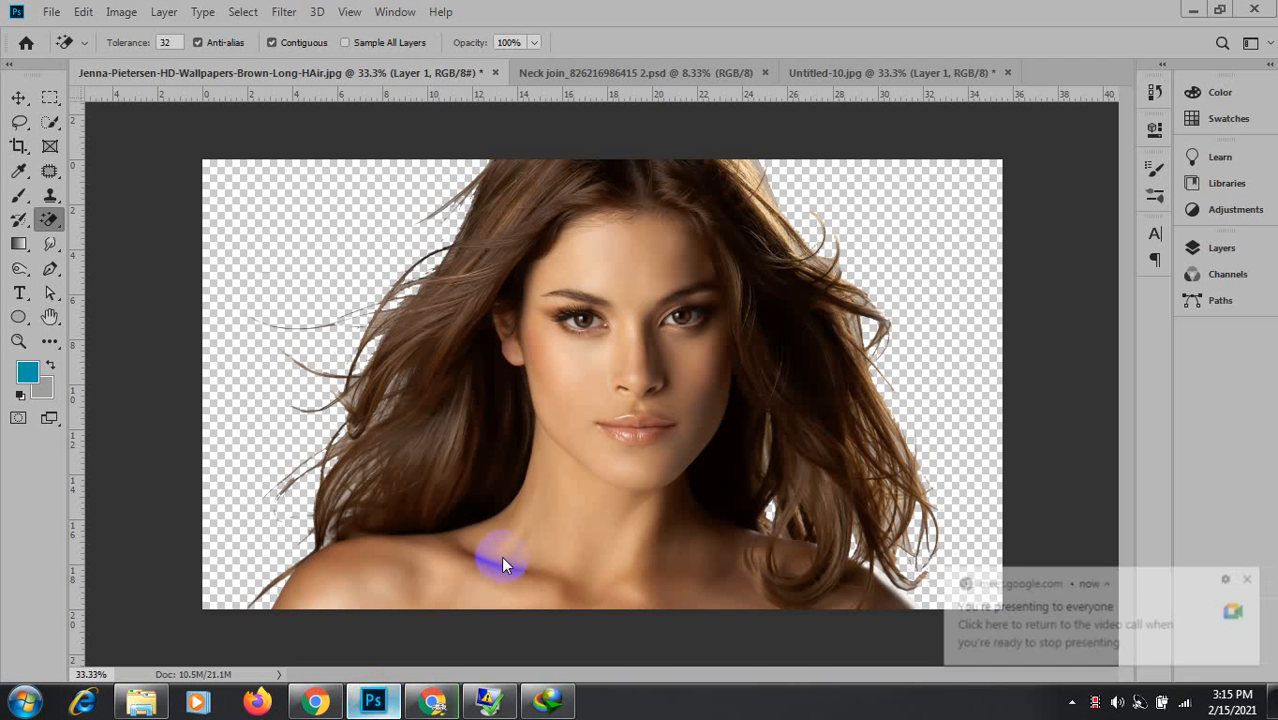
pyautogui.click(1253, 577)
# Switch to the Move tool and hide the cut-out Layer 1.
pyautogui.click(20, 100)
pyautogui.click(190, 163)
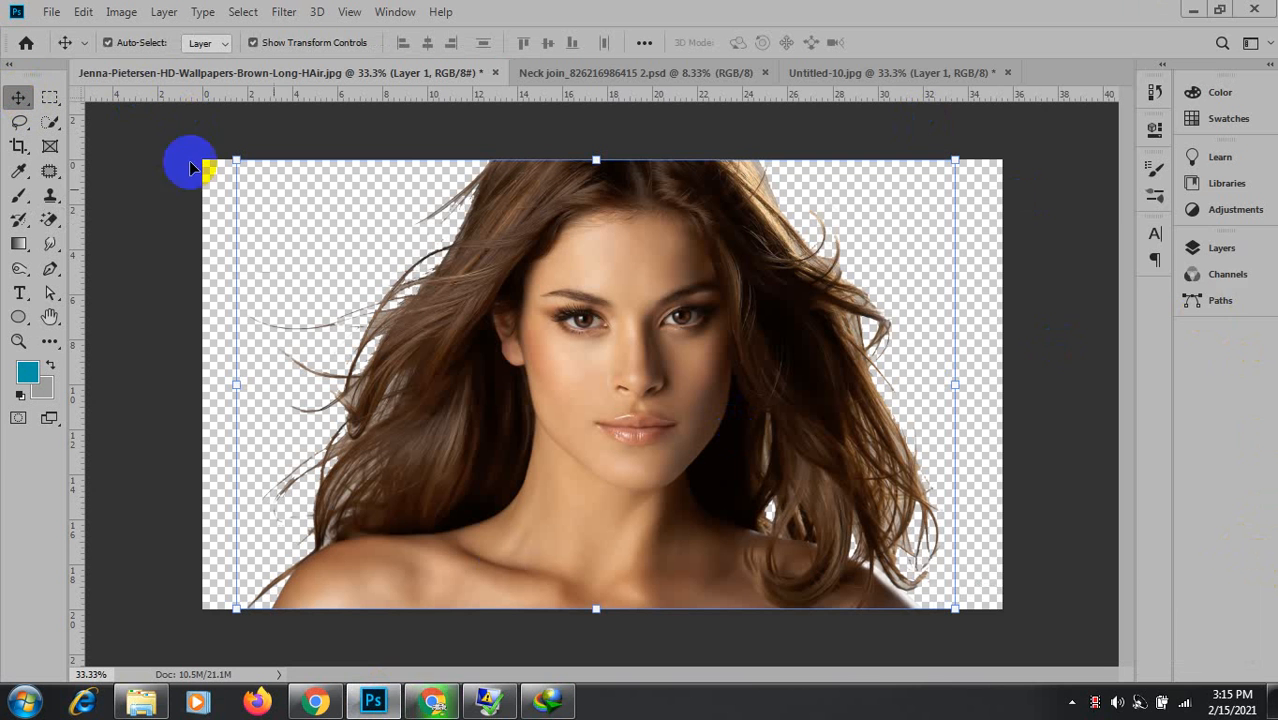
pyautogui.click(1225, 250)
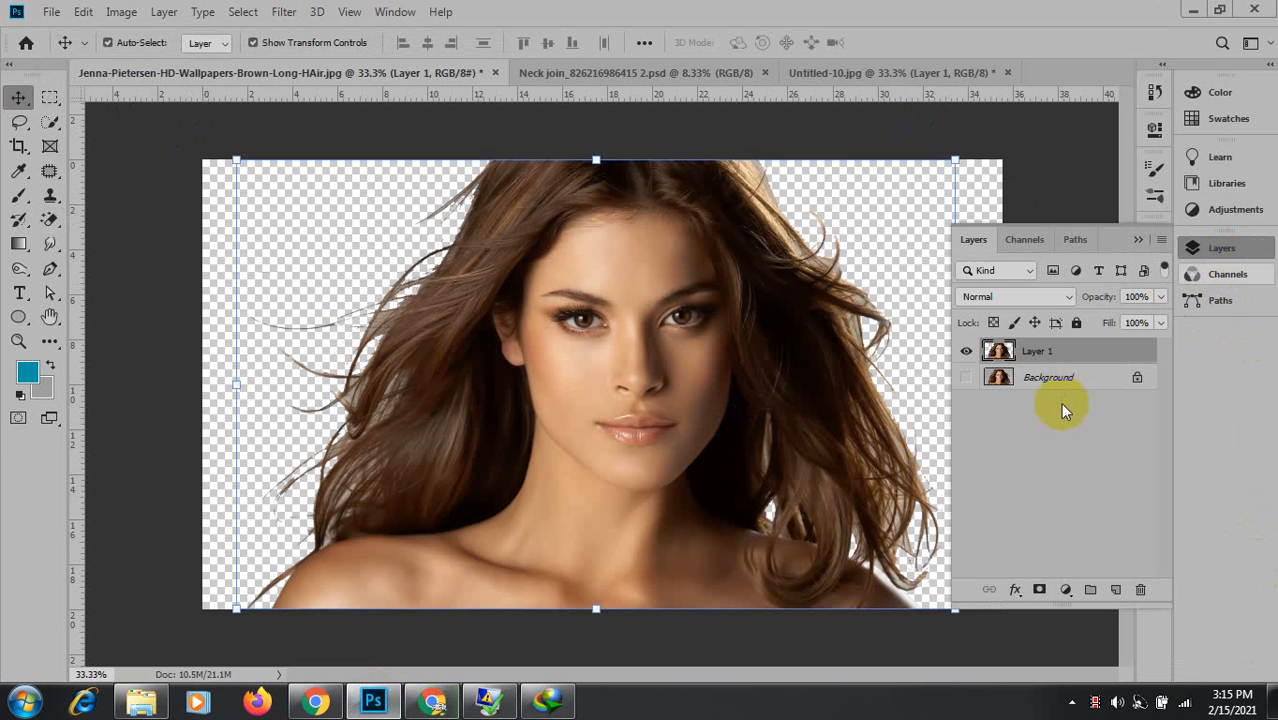
pyautogui.click(965, 351)
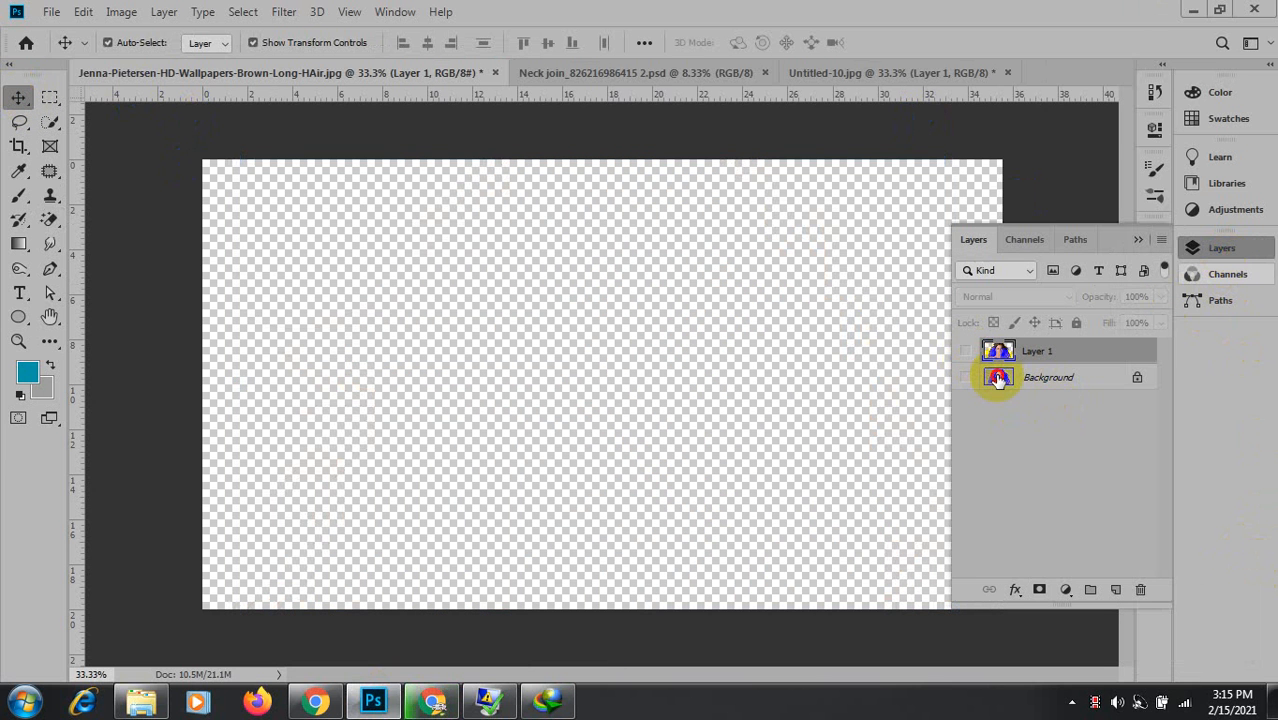
# Duplicate the Background layer, leaving the copy visible and the original hidden.
pyautogui.click(998, 379)
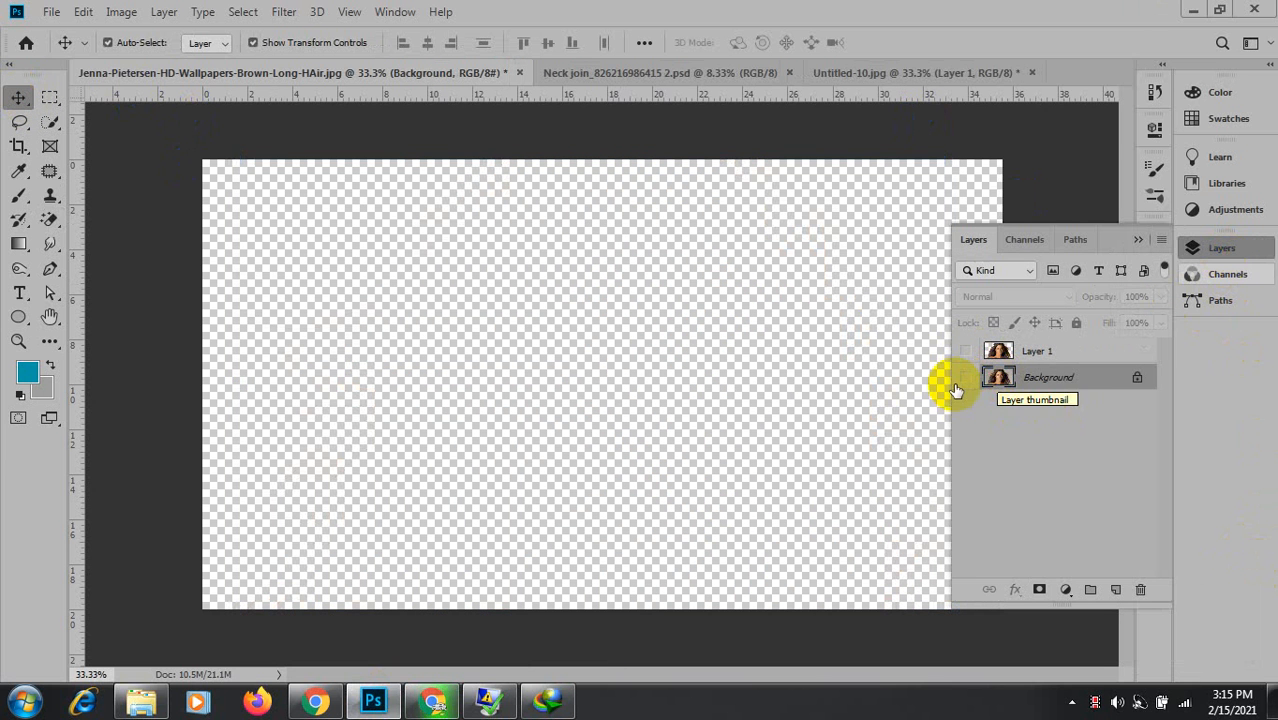
pyautogui.click(965, 377)
pyautogui.hotkey('ctrl', 'j')
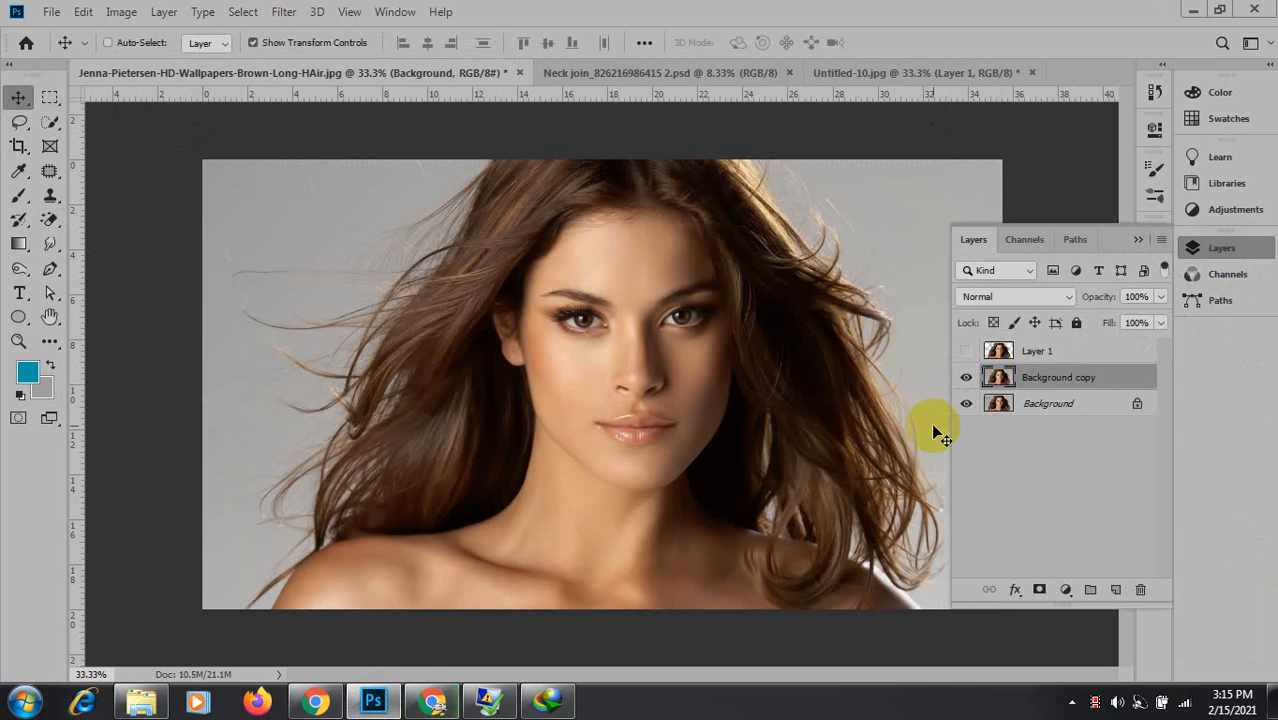
pyautogui.click(966, 404)
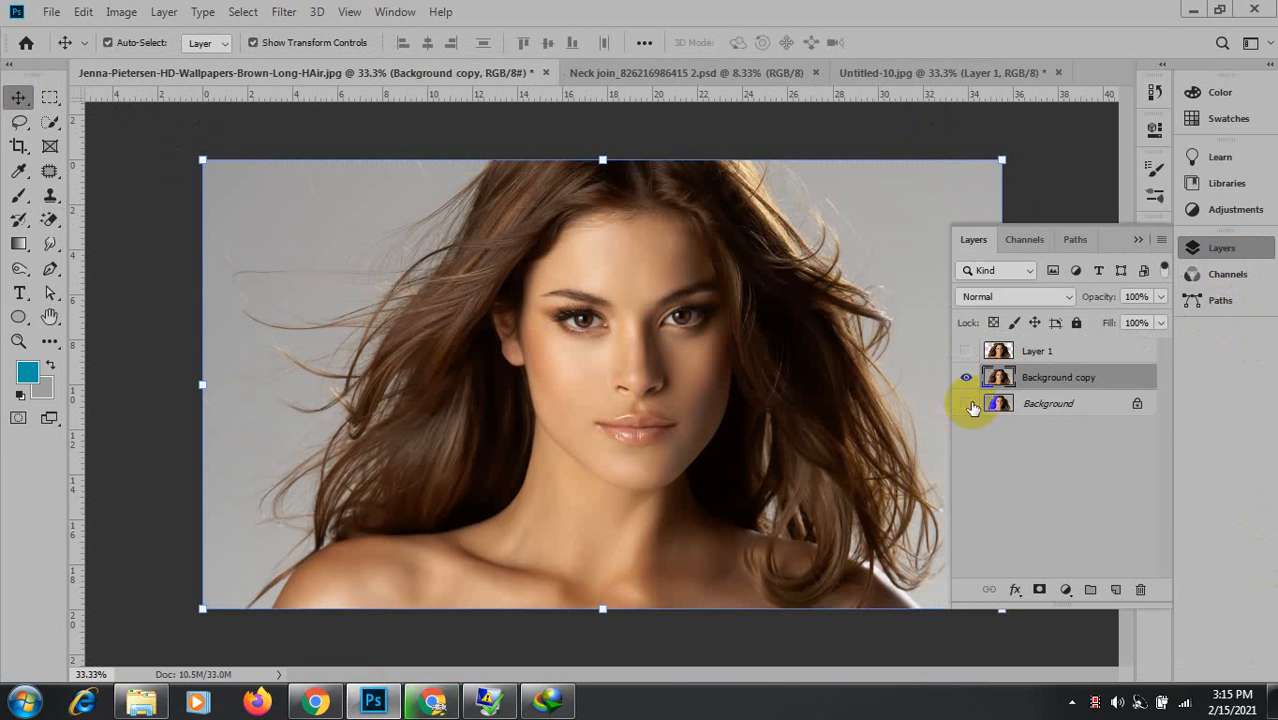
pyautogui.click(1138, 240)
# Try the Background Eraser on the grey area beside the hair on the Background copy layer and undo the stroke.
pyautogui.click(40, 226)
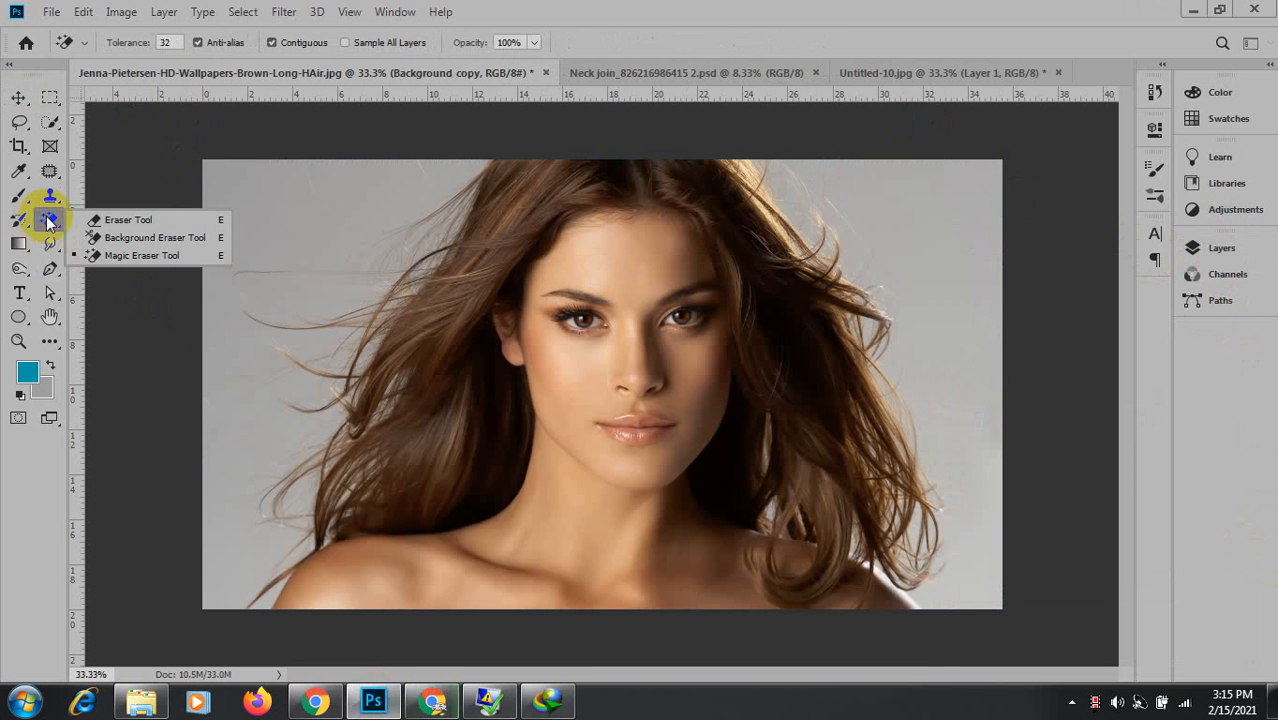
pyautogui.click(113, 242)
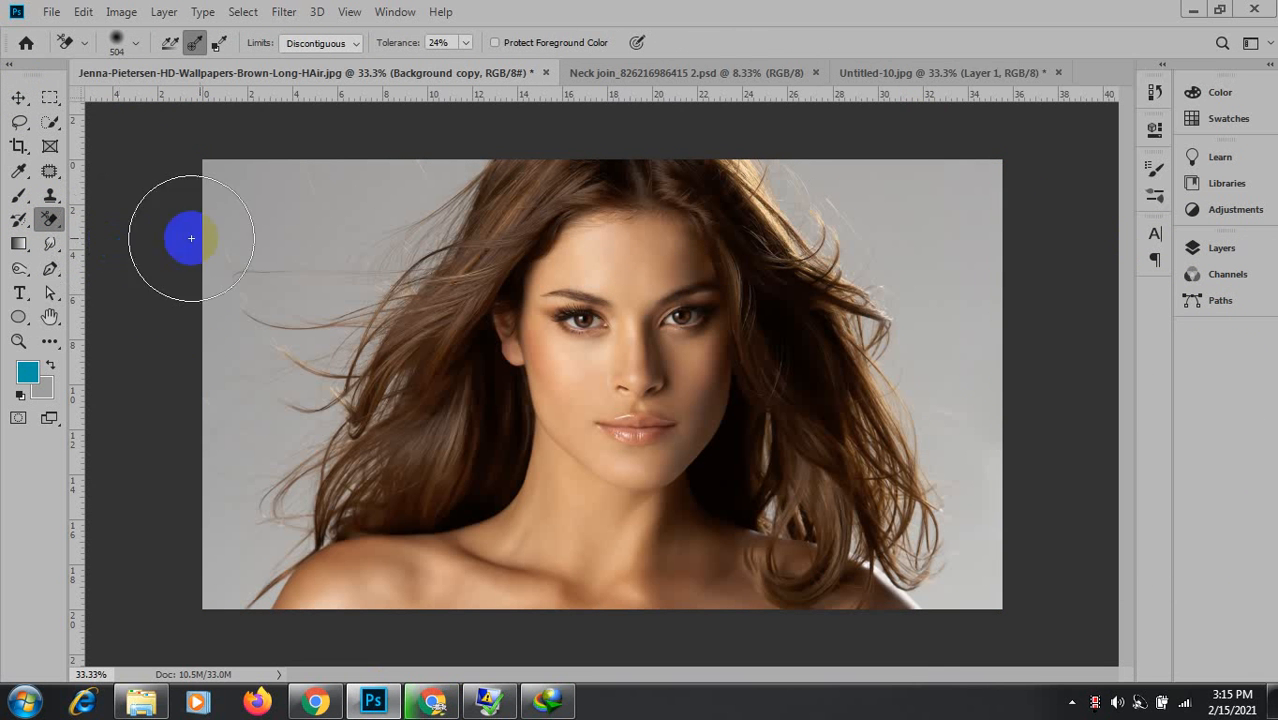
pyautogui.moveTo(403, 209)
pyautogui.mouseDown()
pyautogui.moveTo(447, 382)
pyautogui.moveTo(492, 438)
pyautogui.mouseUp()
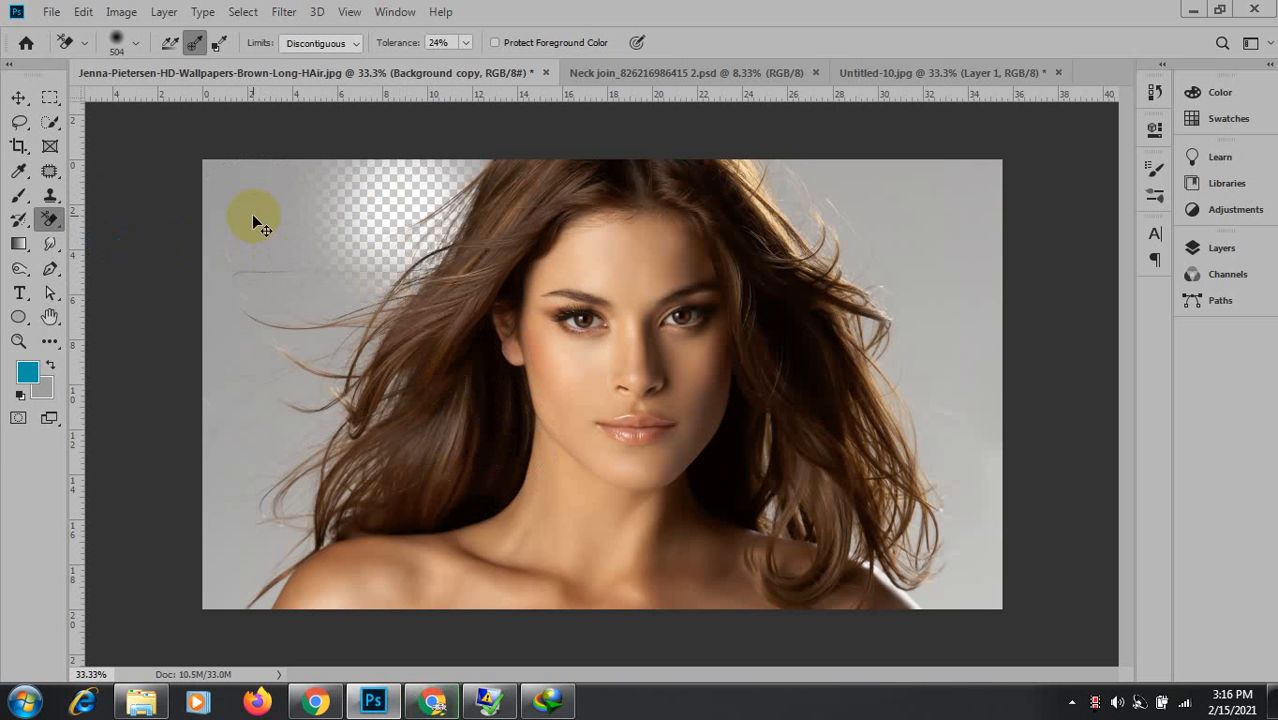
pyautogui.hotkey('ctrl', 'z')
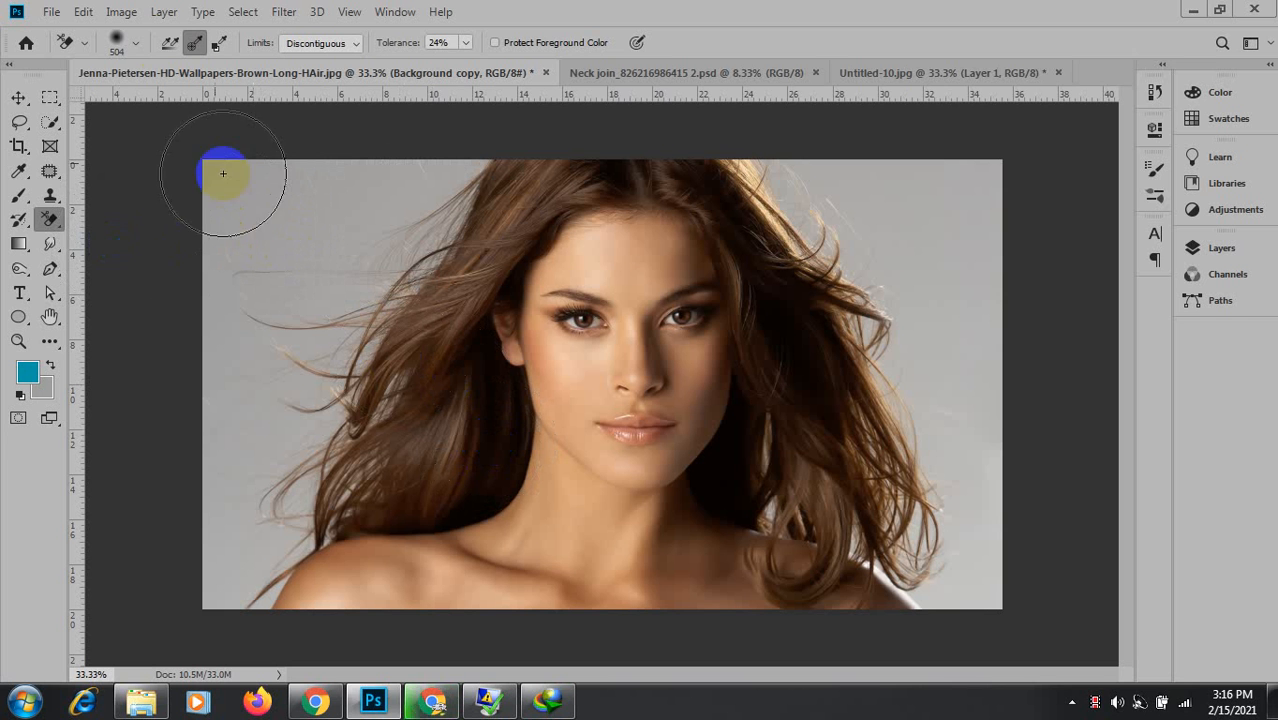
# Set the Background Eraser's brush spacing to 1% and its tolerance to 35%.
pyautogui.click(133, 42)
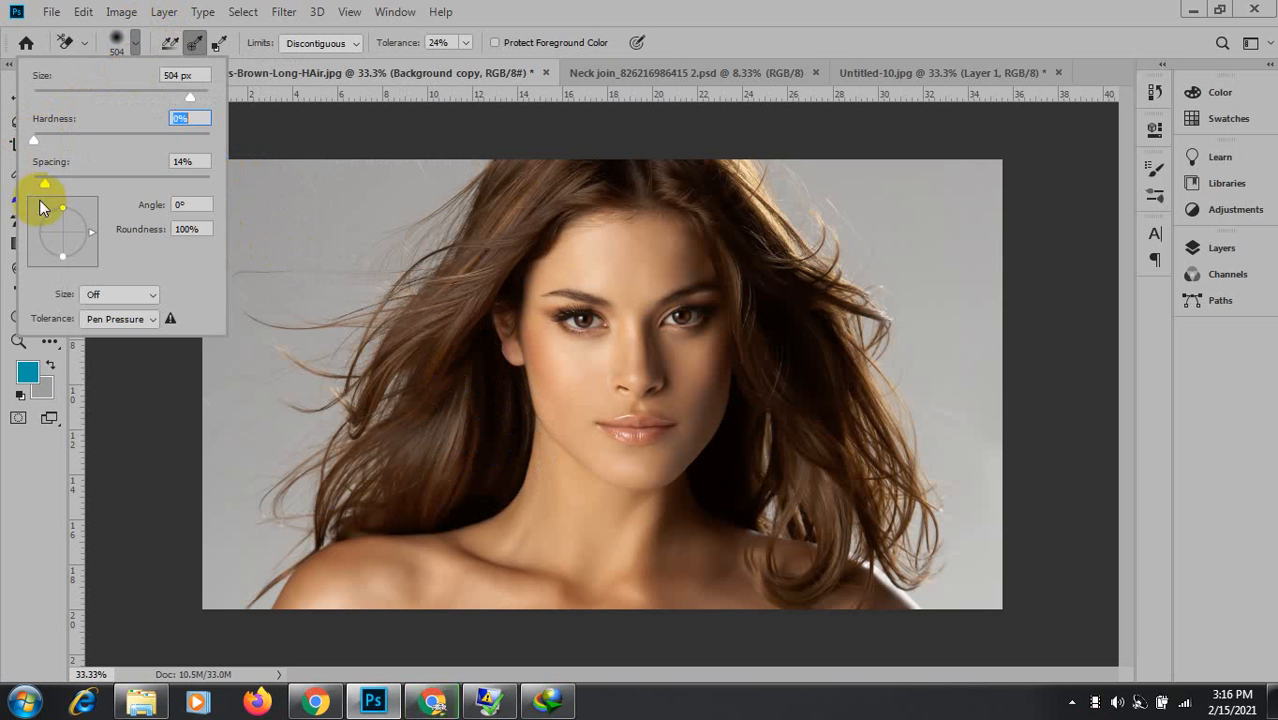
pyautogui.moveTo(46, 186); pyautogui.dragTo(8, 168)
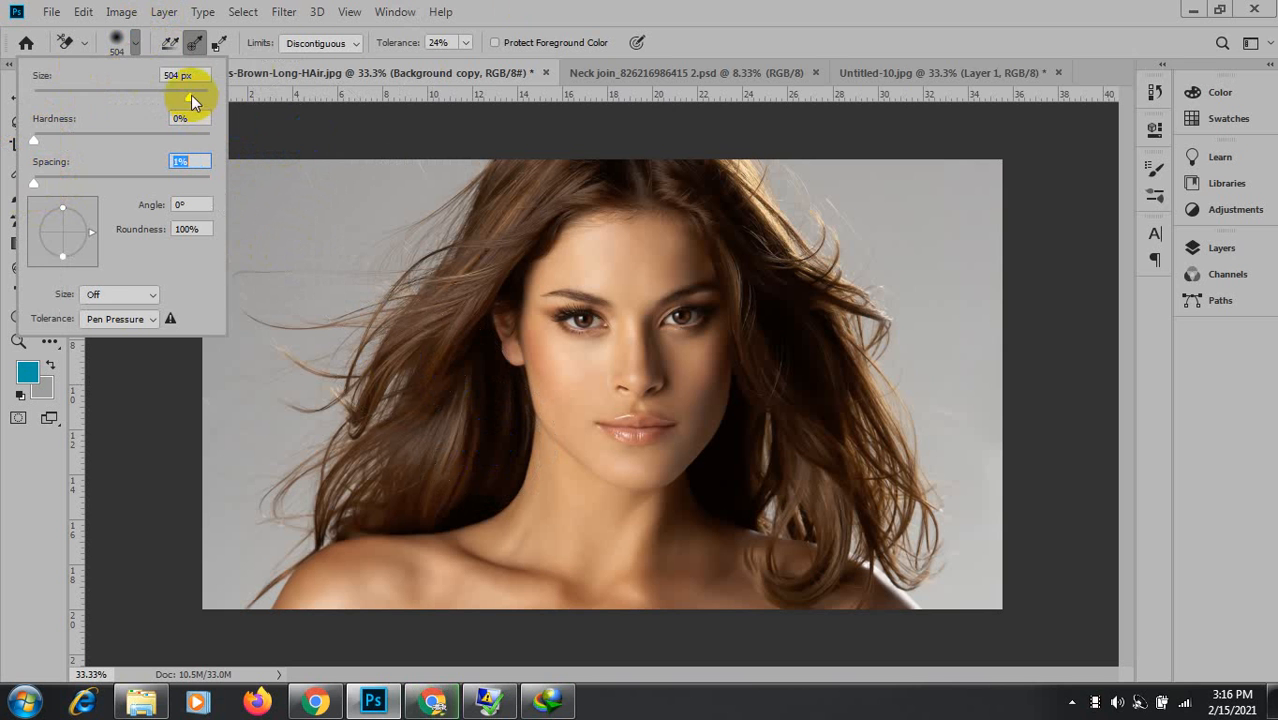
pyautogui.click(465, 43)
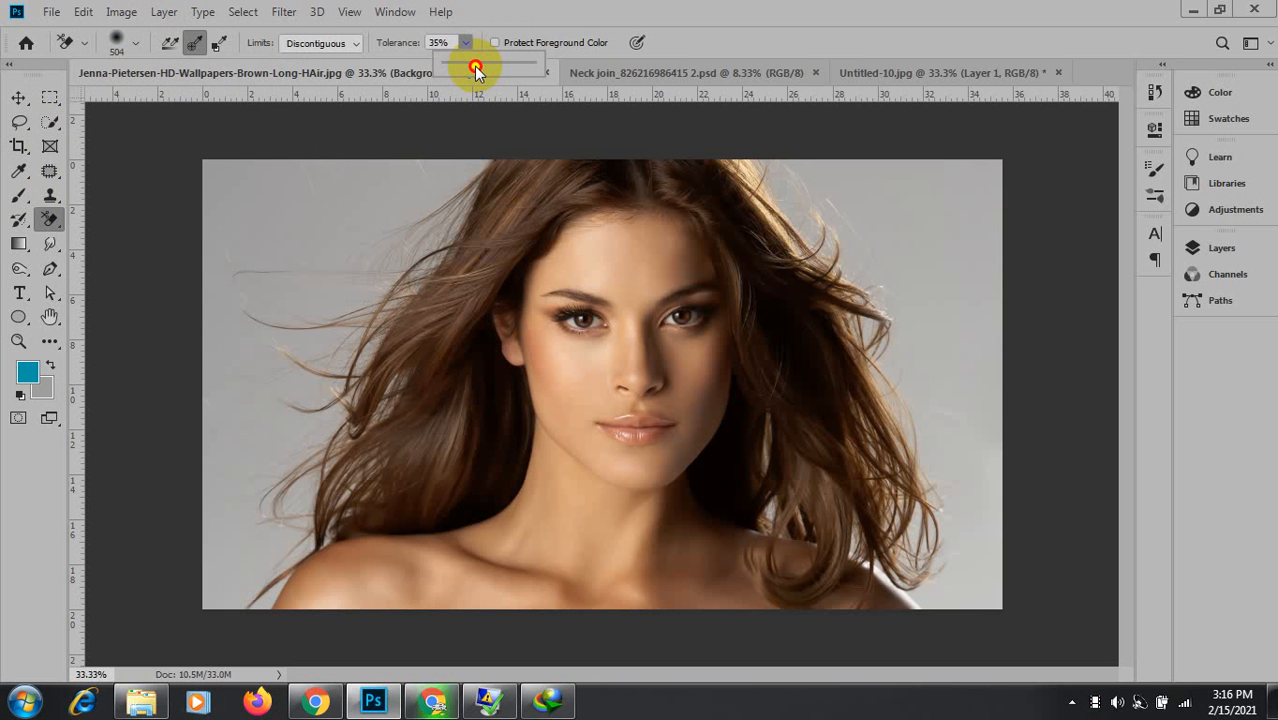
# Show Layer 1 and hide the Background copy layer.
pyautogui.click(1216, 250)
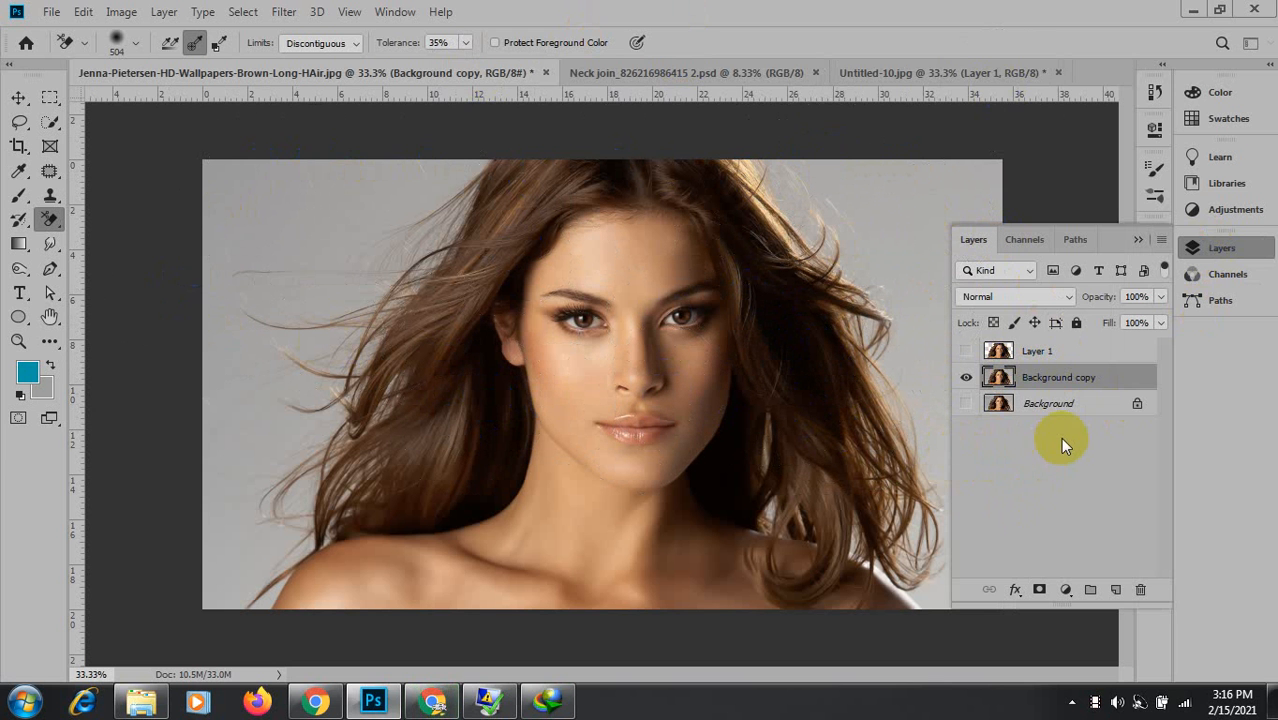
pyautogui.click(1139, 242)
pyautogui.click(1227, 249)
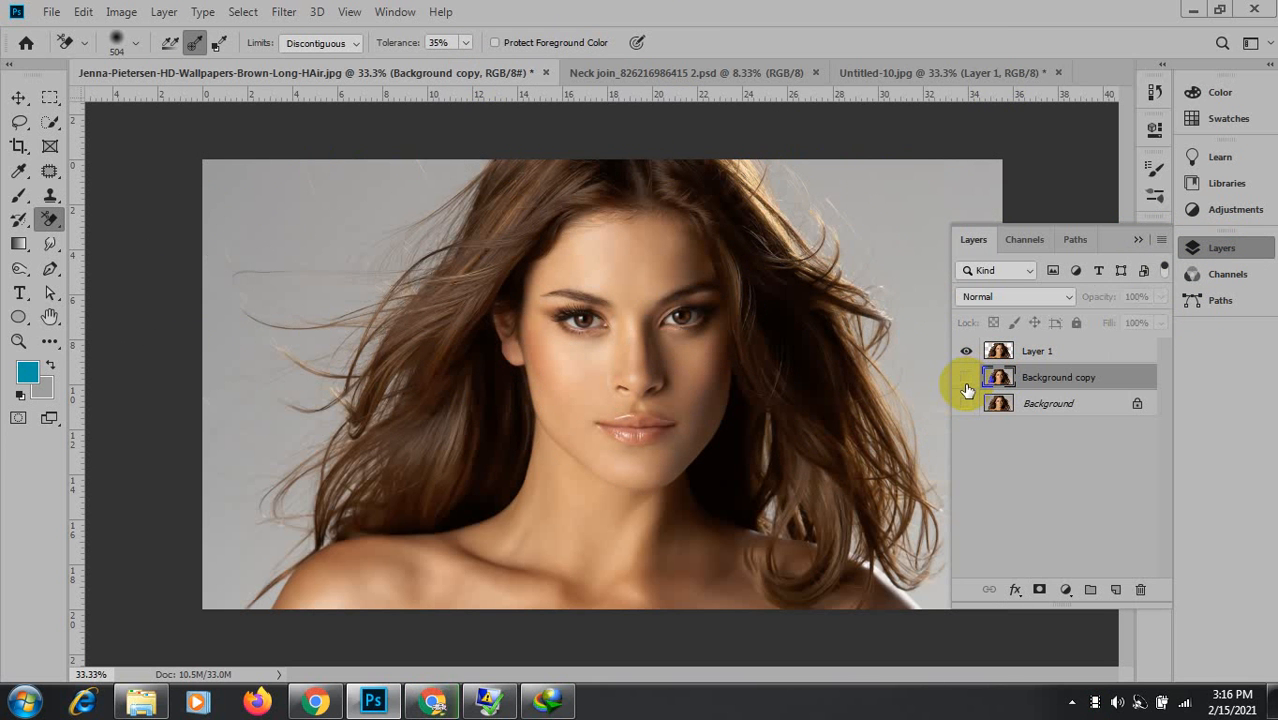
pyautogui.click(966, 377)
# Switch to the Magic Eraser and make Layer 1 the active layer.
pyautogui.click(50, 221)
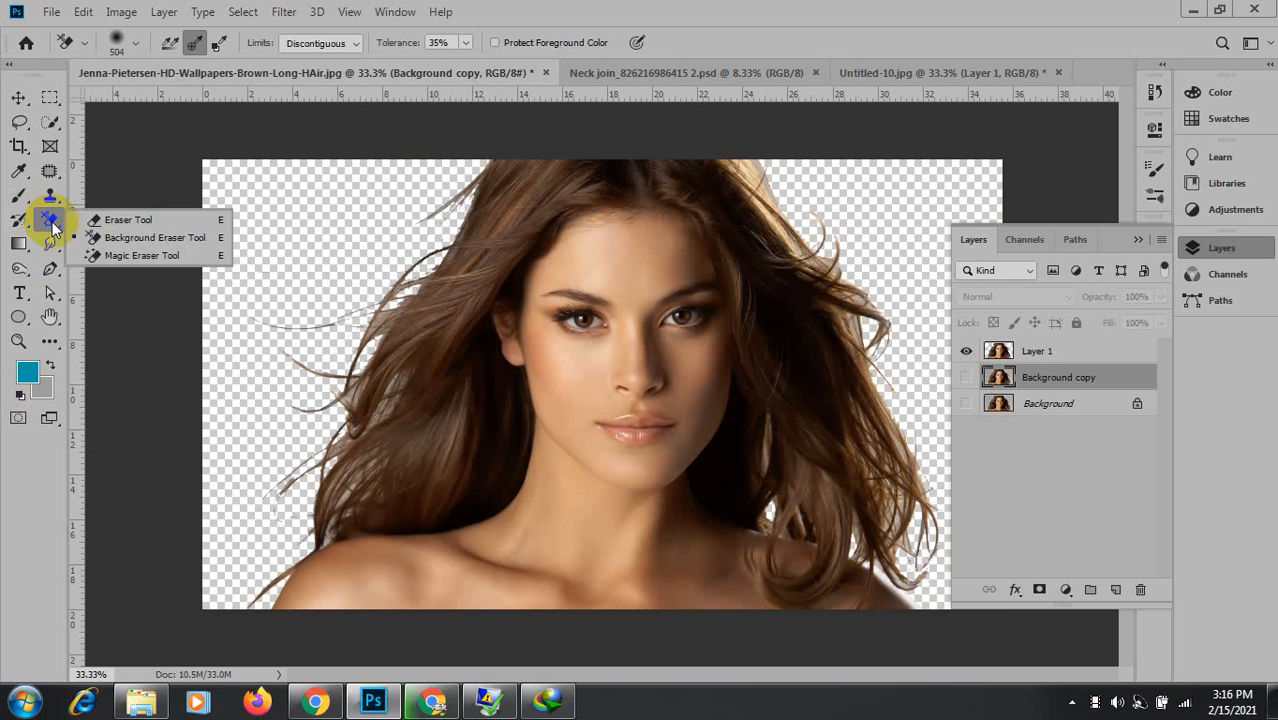
pyautogui.click(142, 256)
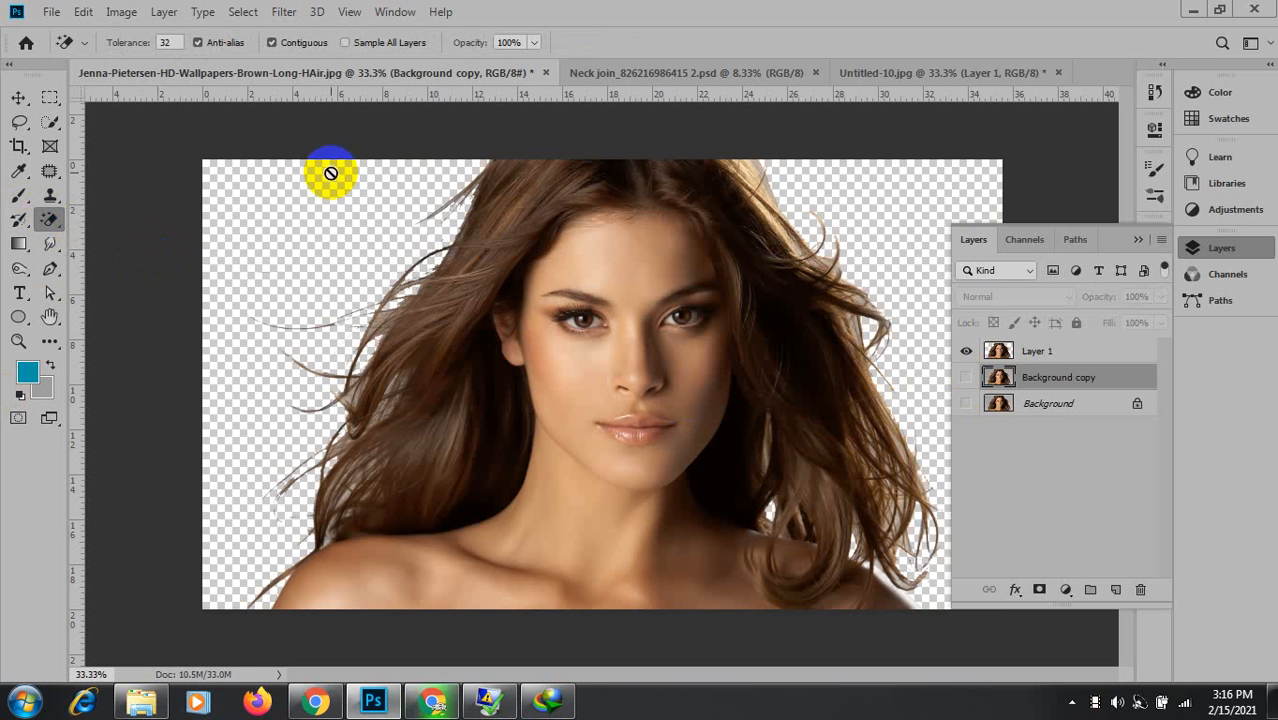
pyautogui.click(1056, 352)
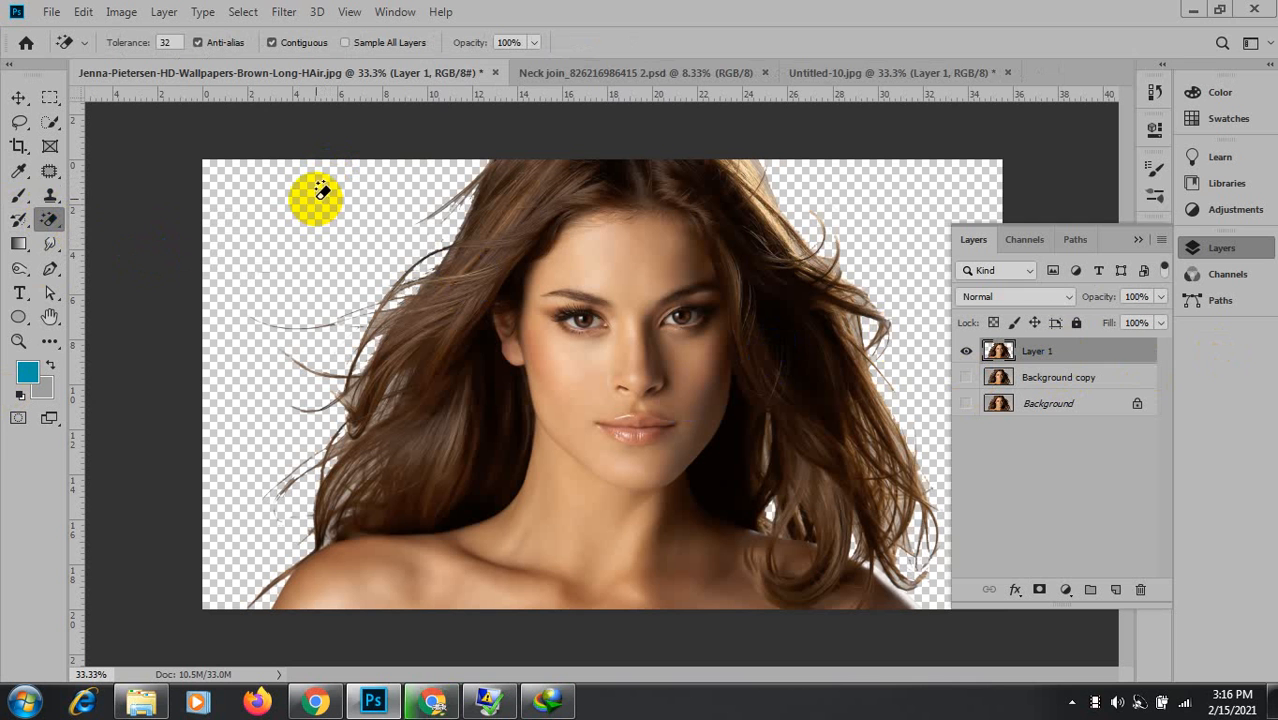
# Switch to the Background Eraser, hide Layer 1, and show the Background copy layer as the active layer.
pyautogui.rightClick(46, 220)
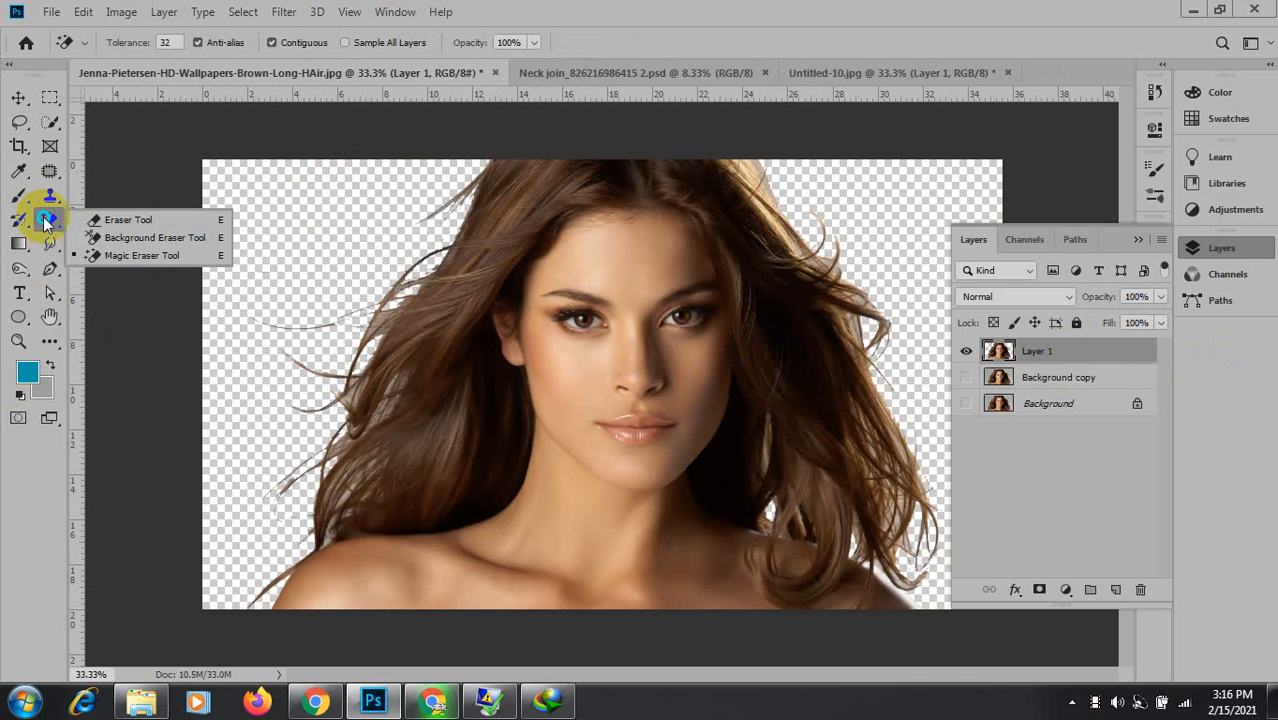
pyautogui.click(144, 238)
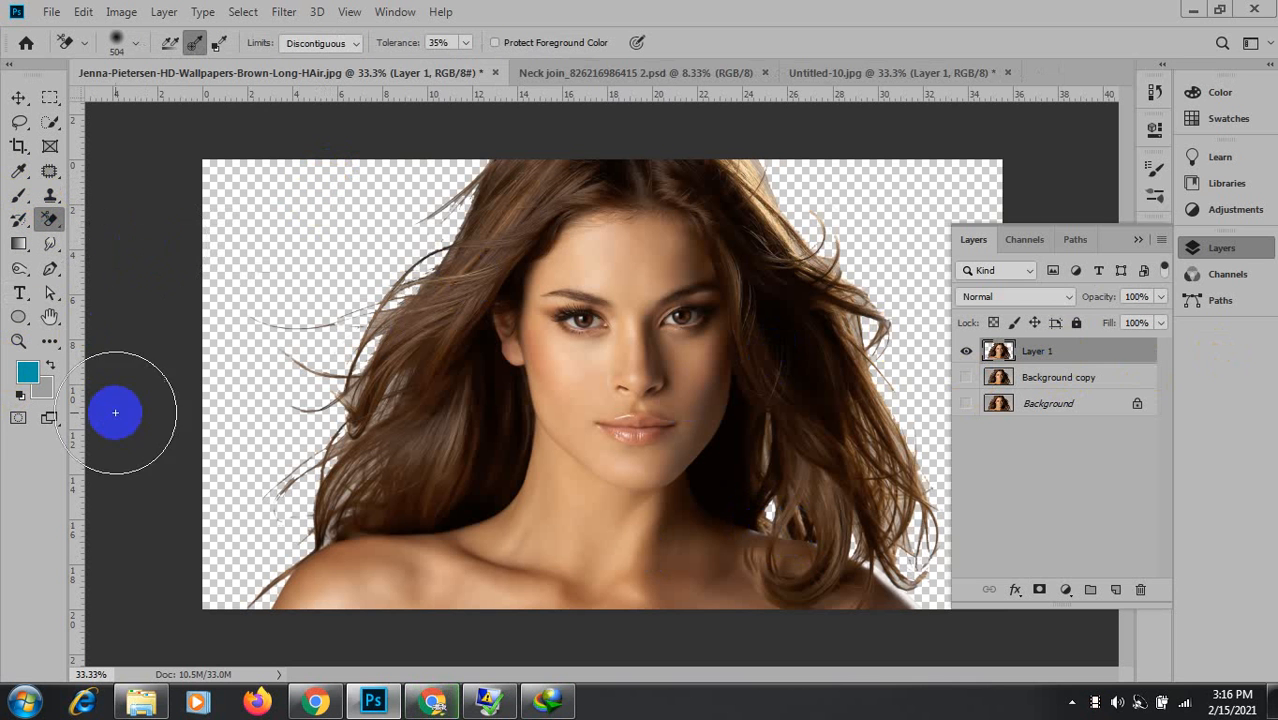
pyautogui.click(965, 352)
pyautogui.click(965, 378)
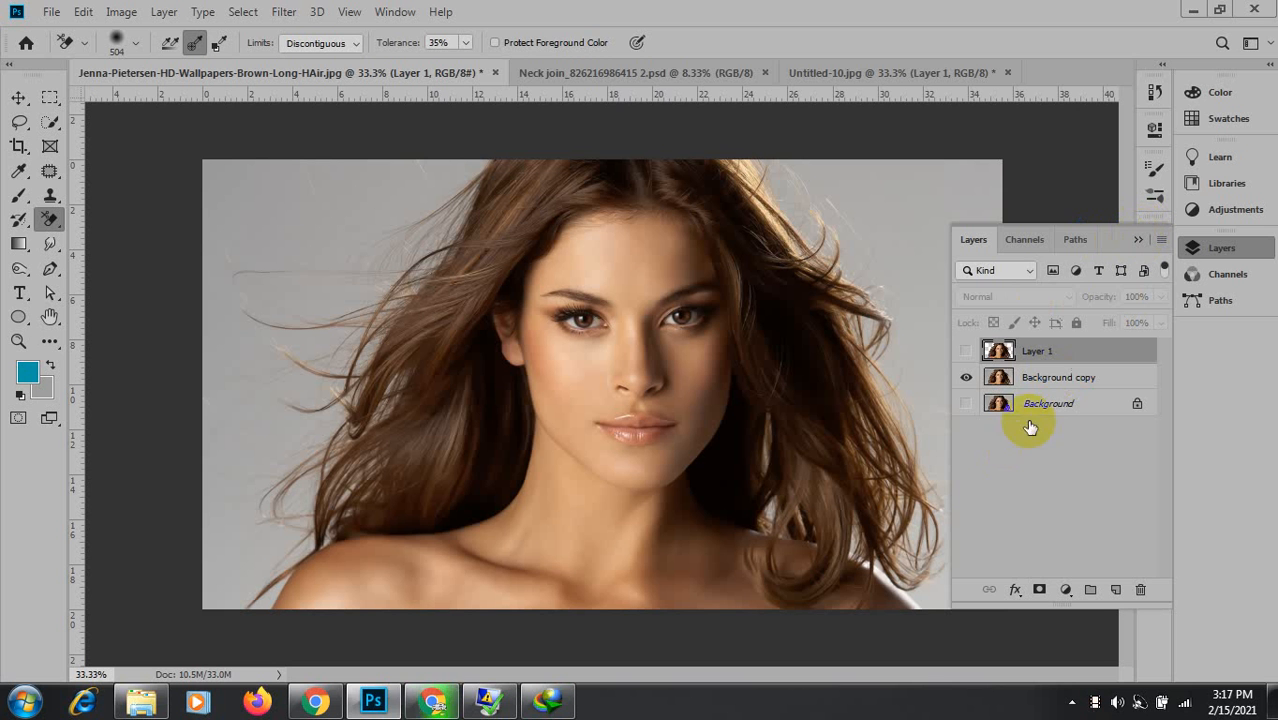
pyautogui.click(1056, 375)
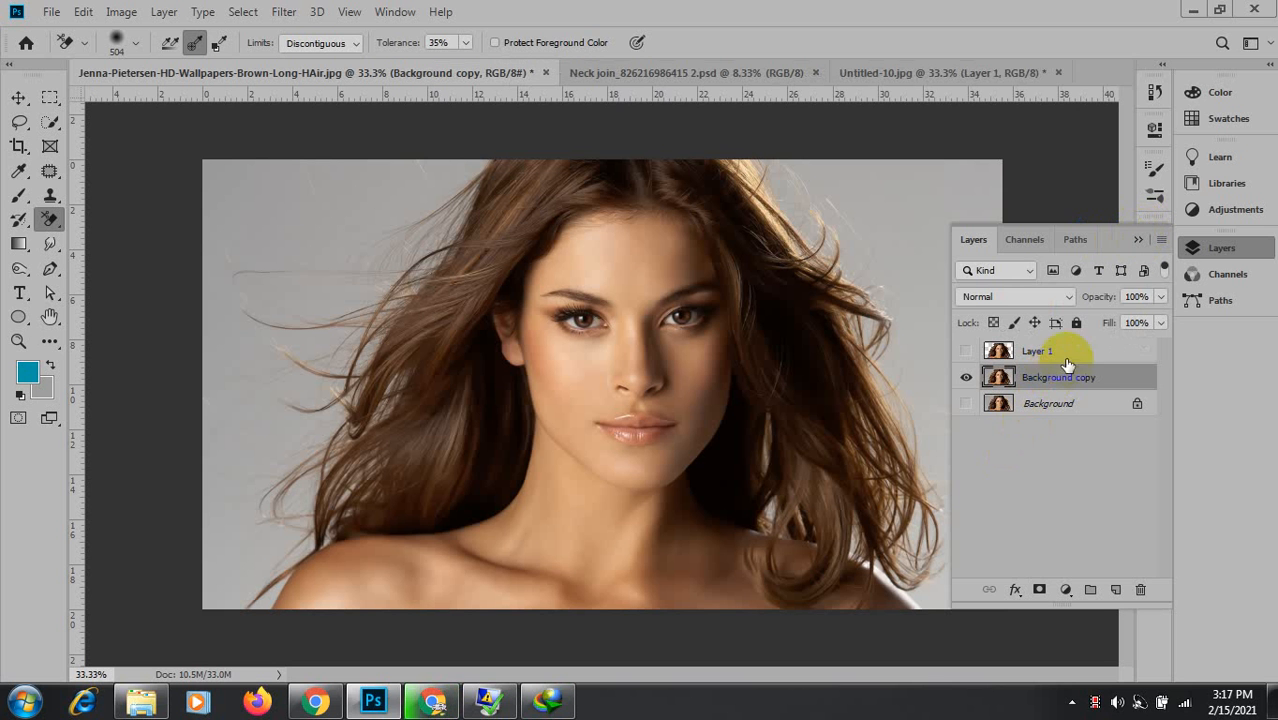
# Undock the Layers panel and place it as a floating panel clear of the portrait.
pyautogui.click(1133, 240)
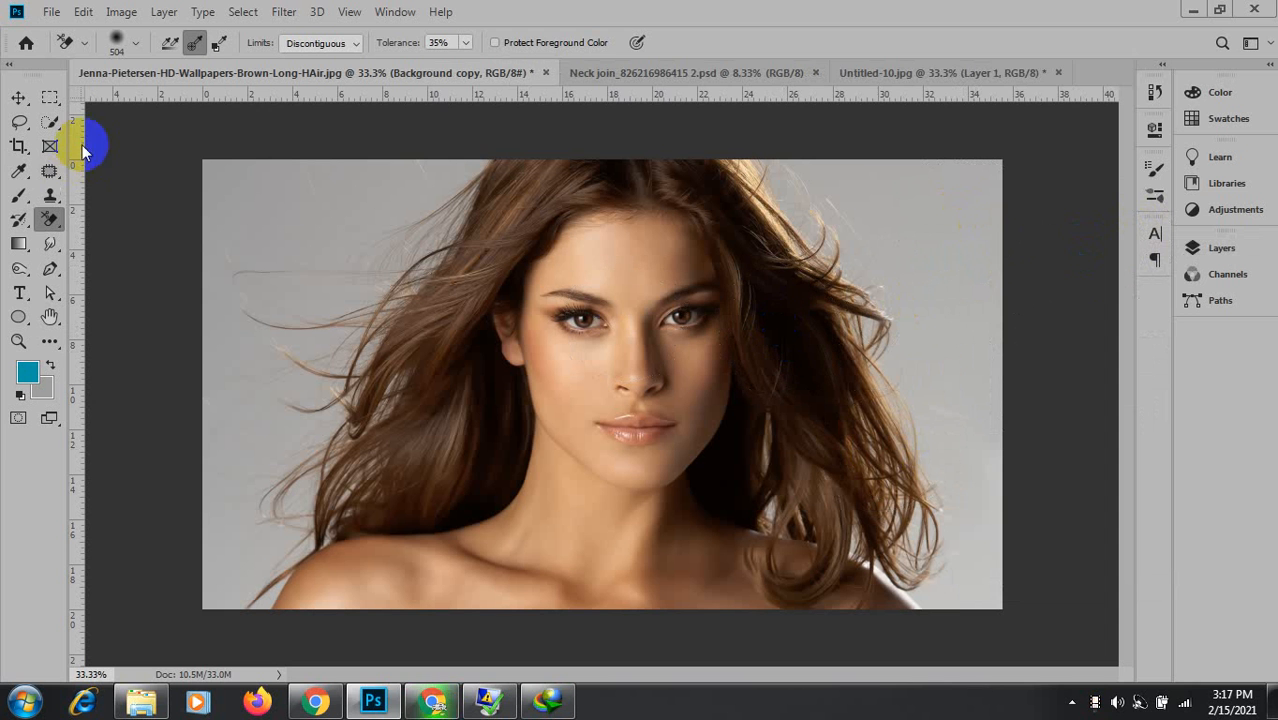
pyautogui.click(1229, 250)
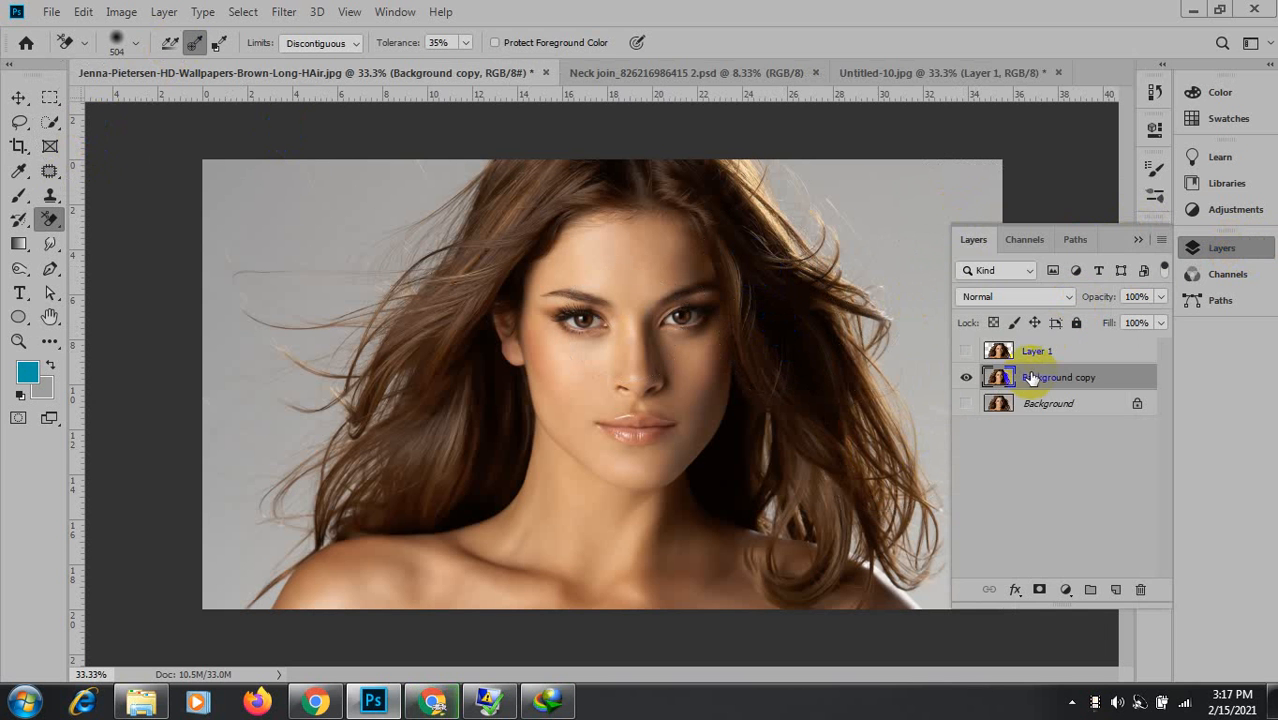
pyautogui.click(1133, 240)
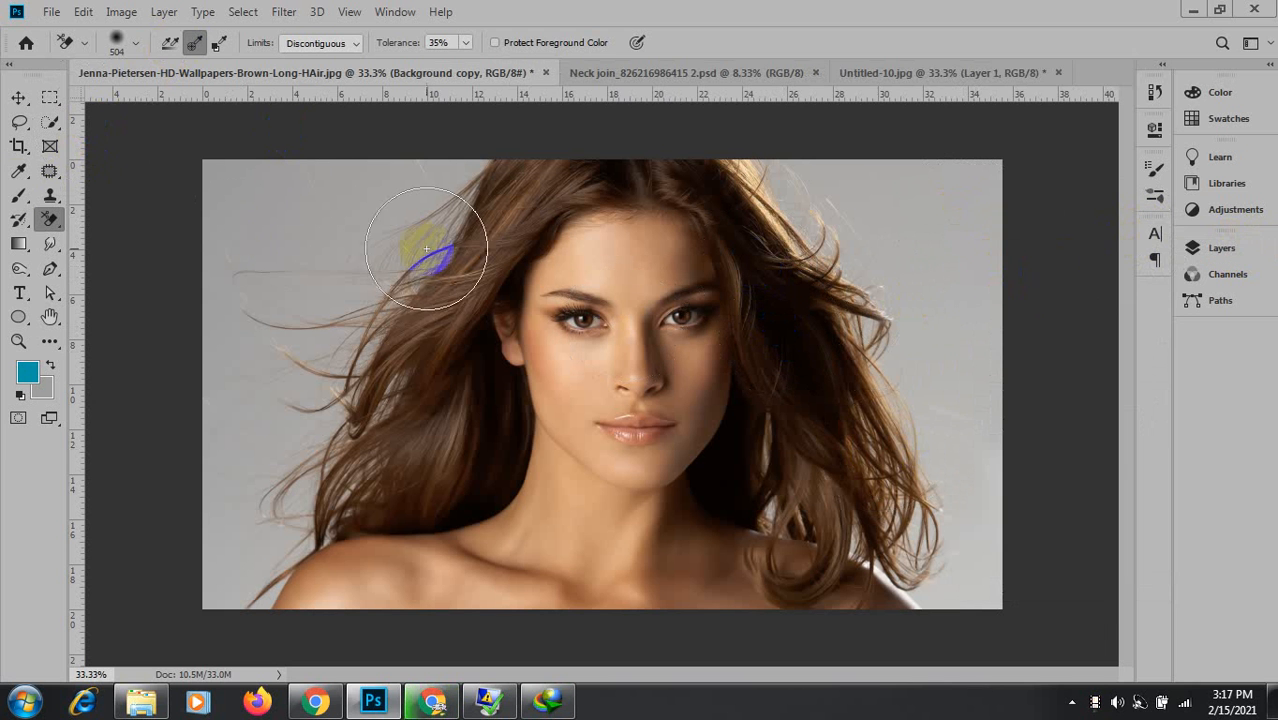
pyautogui.click(1207, 247)
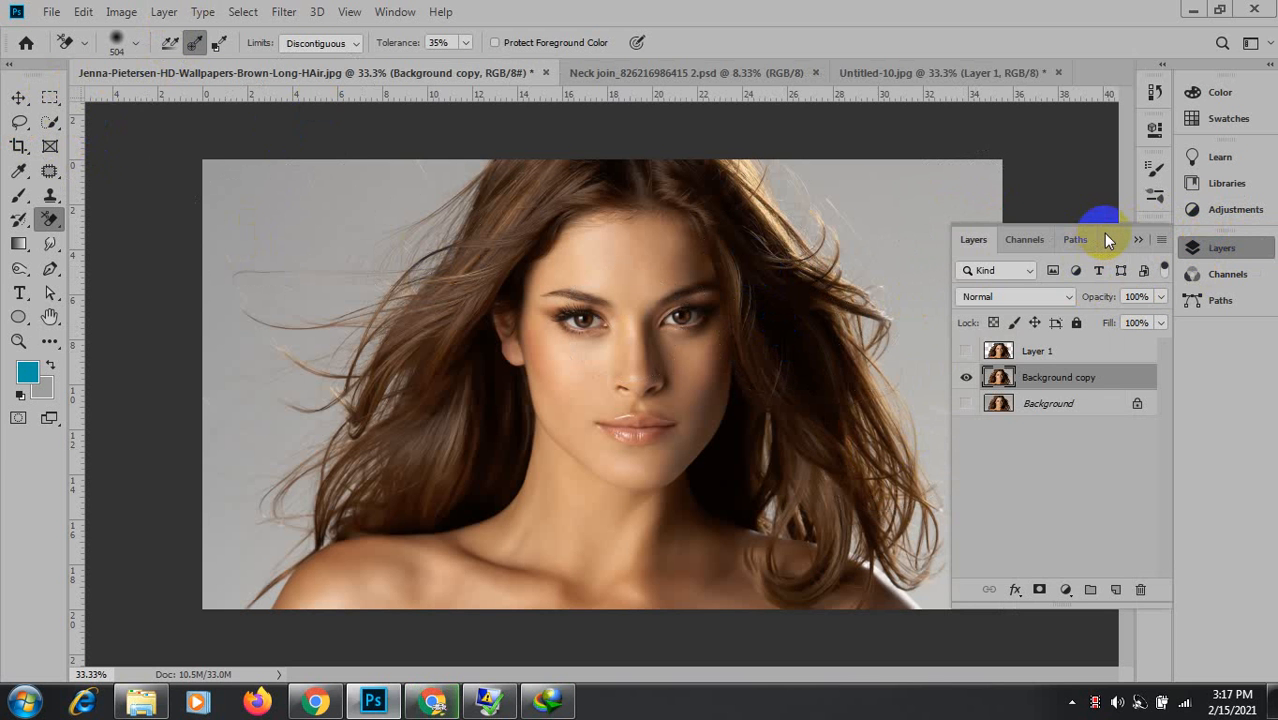
pyautogui.moveTo(1103, 235); pyautogui.dragTo(1190, 283)
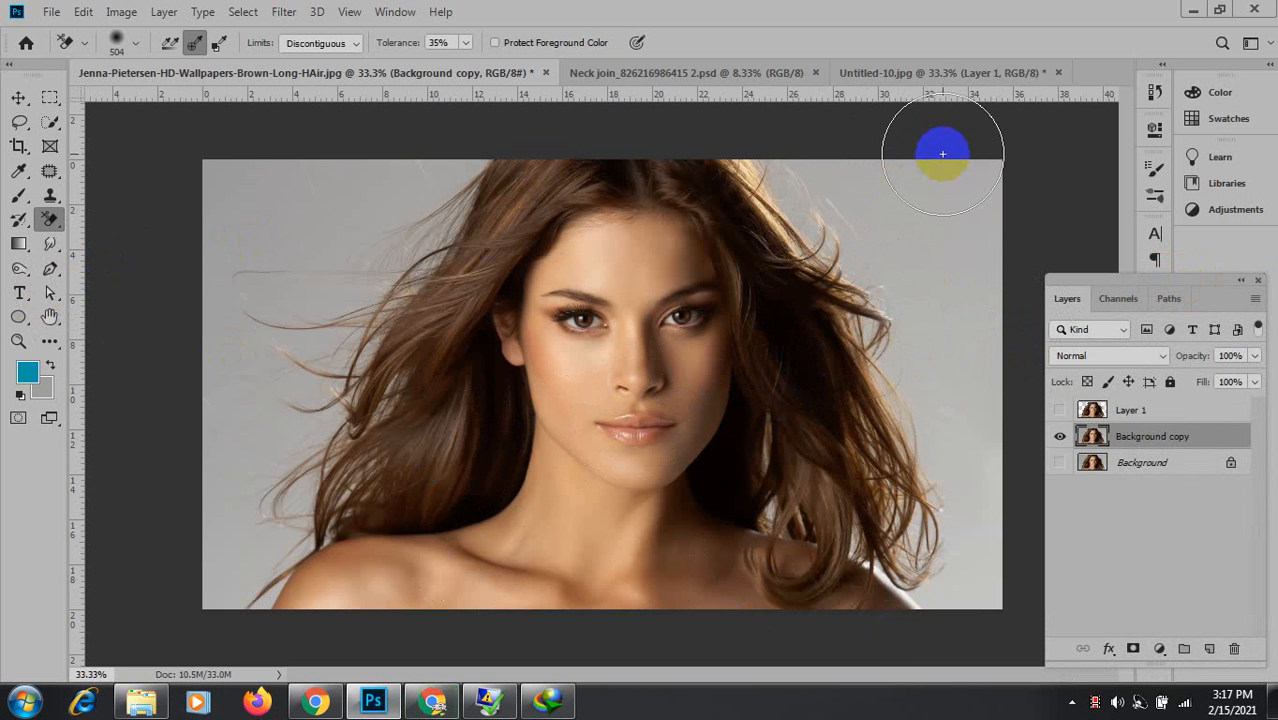
# Set the Background Eraser's brush size to 227 px.
pyautogui.click(136, 49)
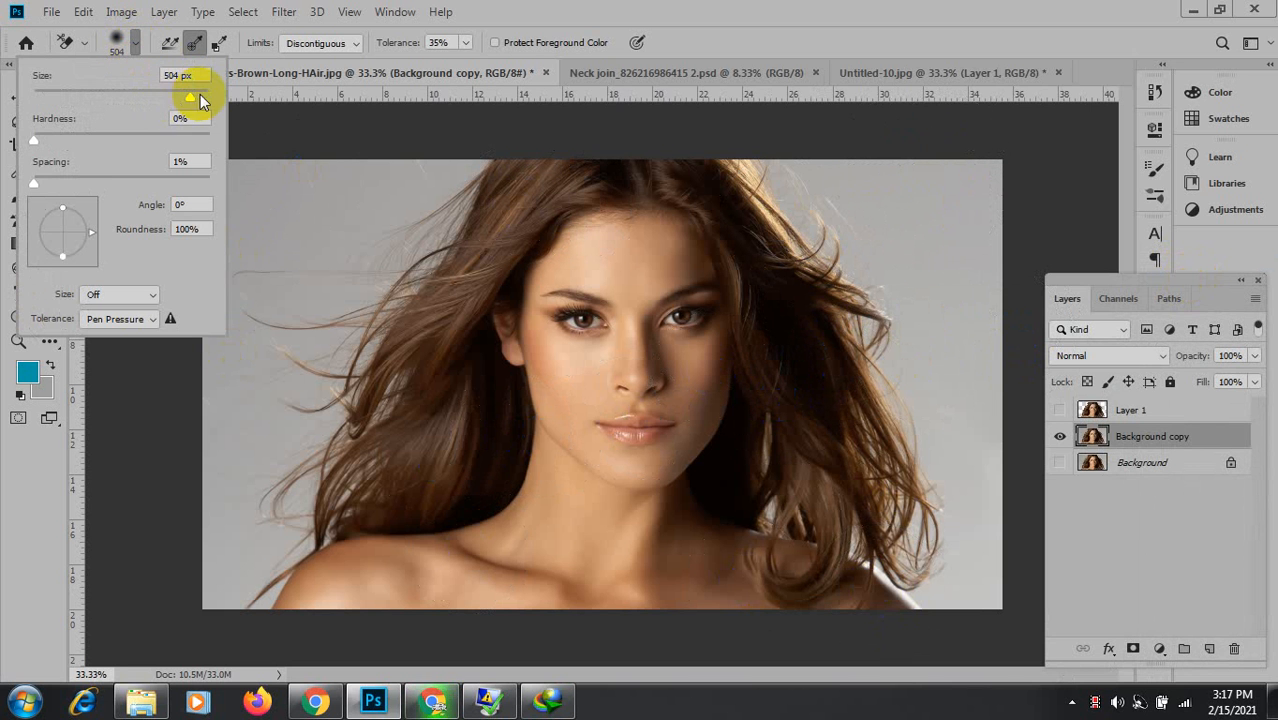
pyautogui.moveTo(186, 103); pyautogui.dragTo(135, 101)
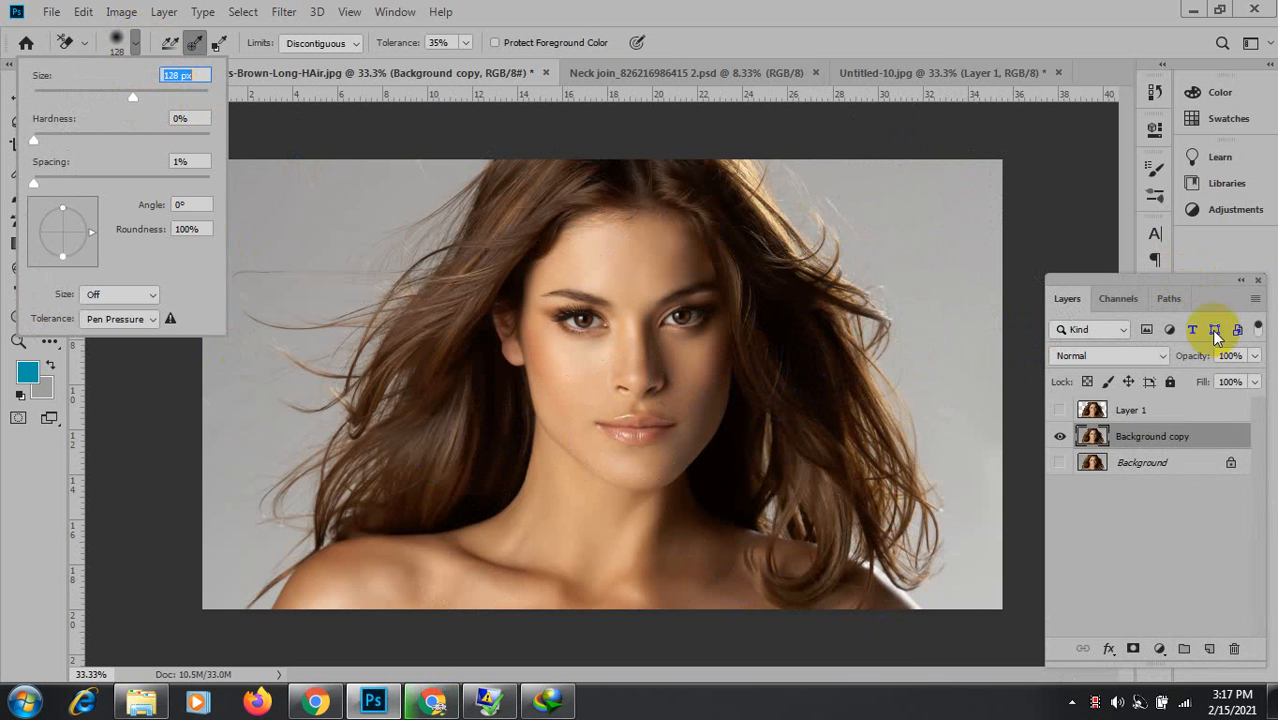
pyautogui.click(136, 43)
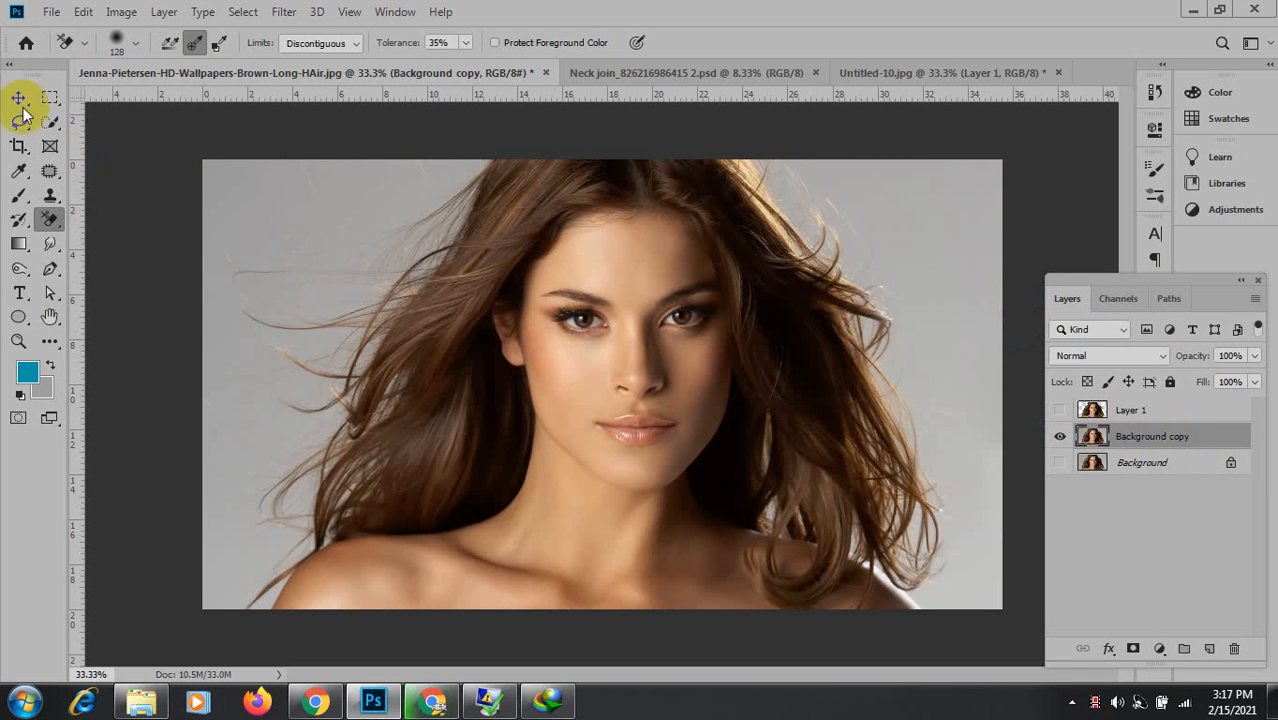
pyautogui.click(133, 45)
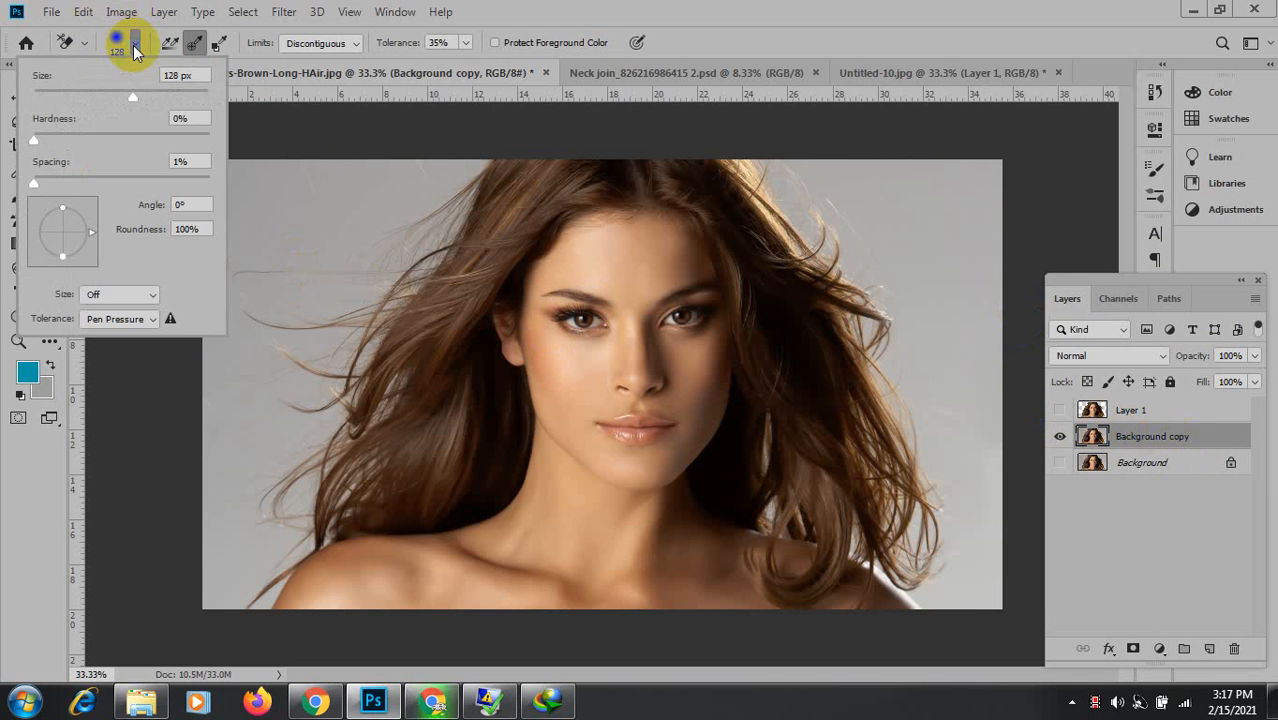
pyautogui.moveTo(131, 95); pyautogui.dragTo(144, 95)
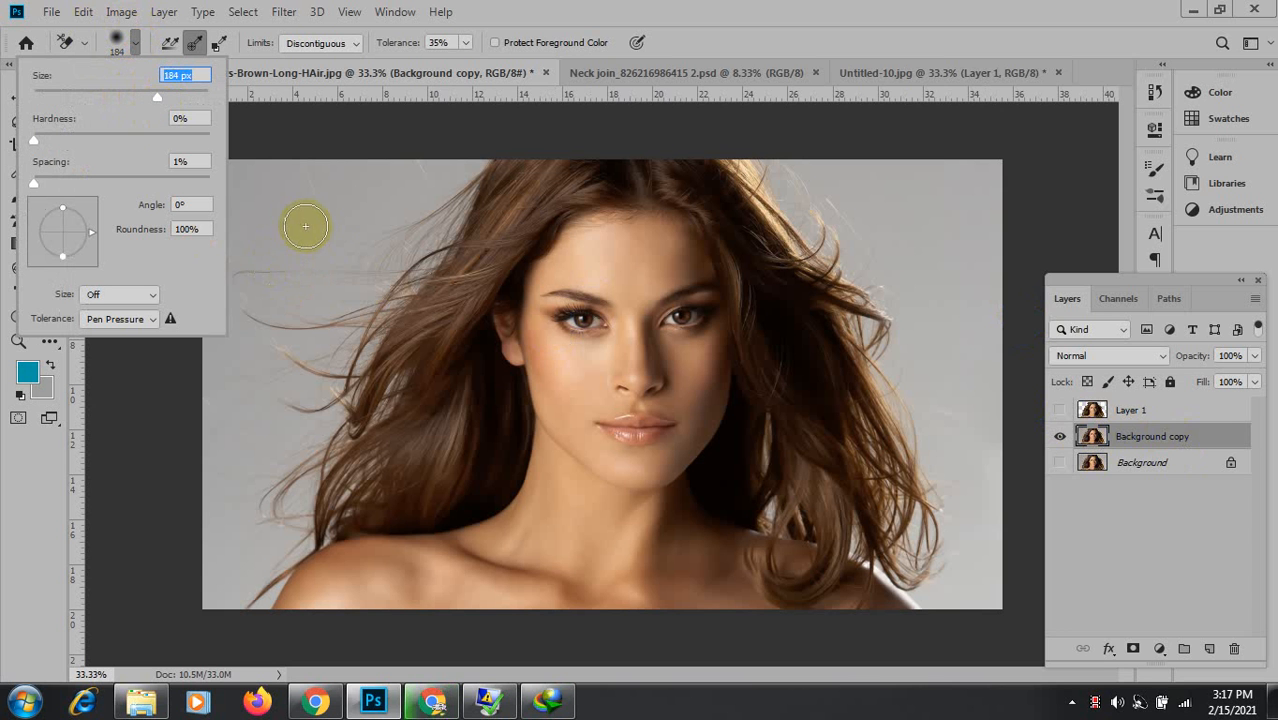
# Set the Background Eraser's tolerance to 40% with Discontiguous limits.
pyautogui.click(466, 42)
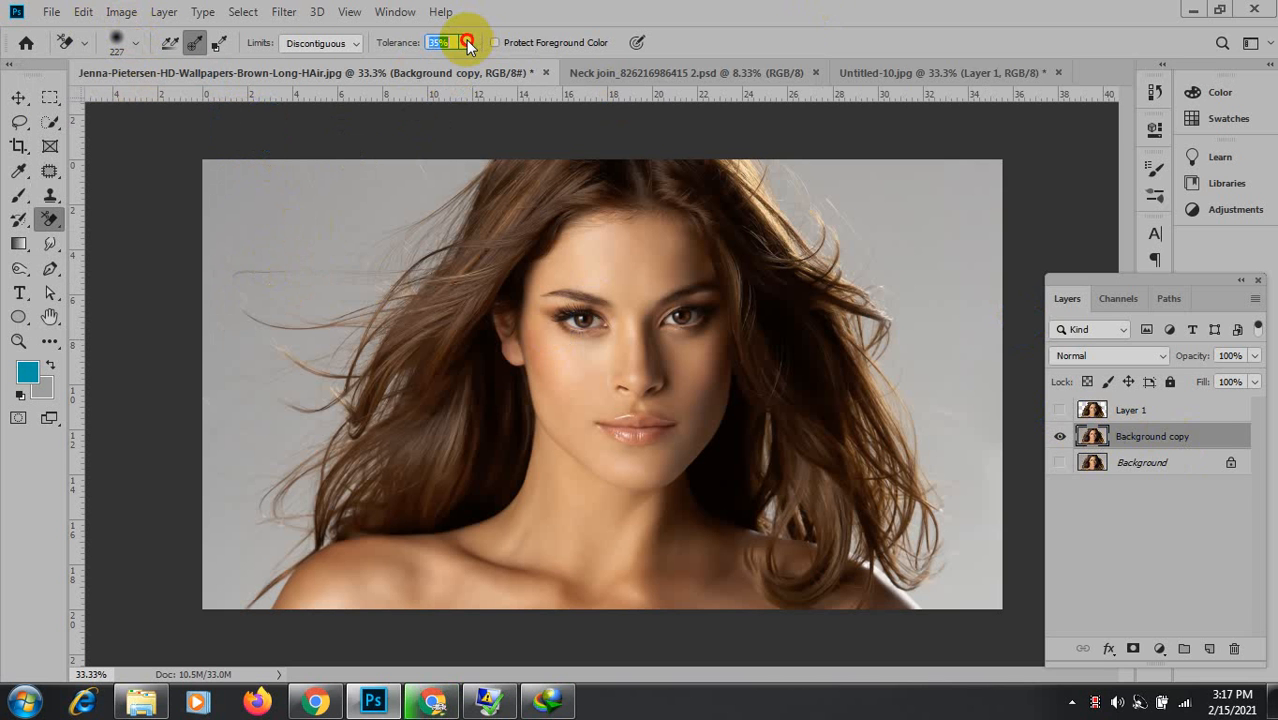
pyautogui.click(448, 45)
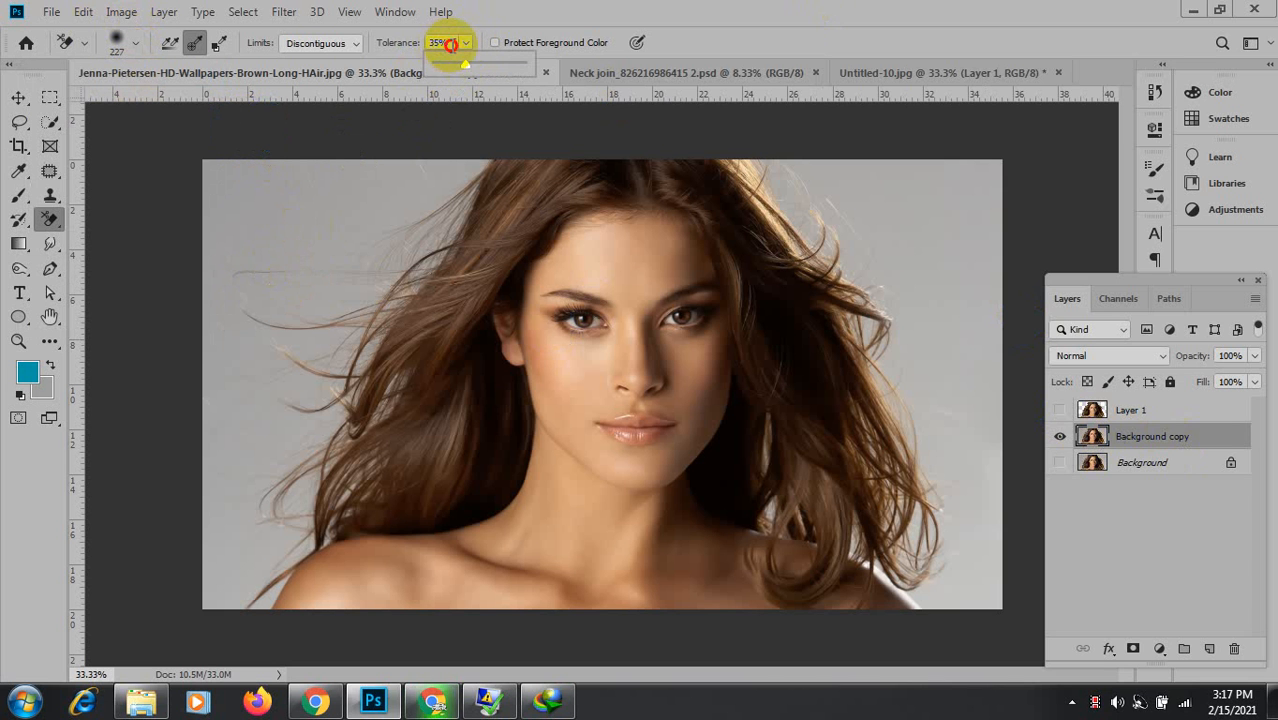
pyautogui.write('40')
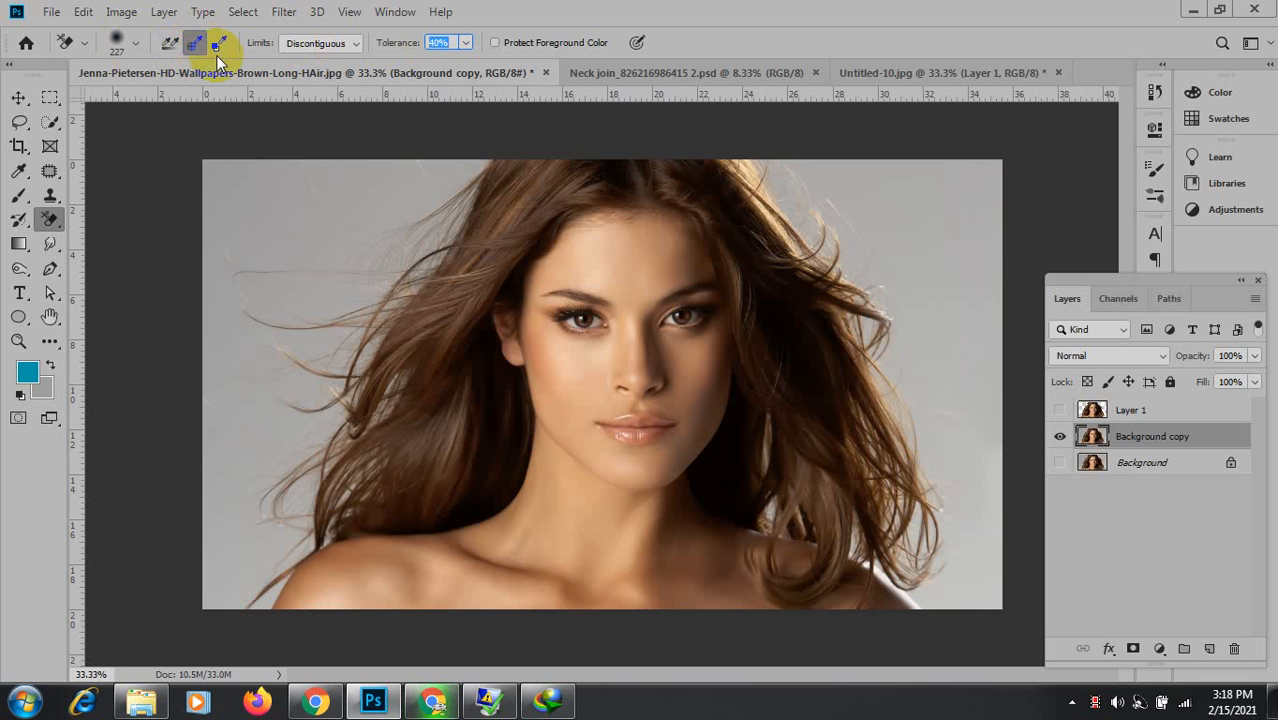
pyautogui.click(353, 43)
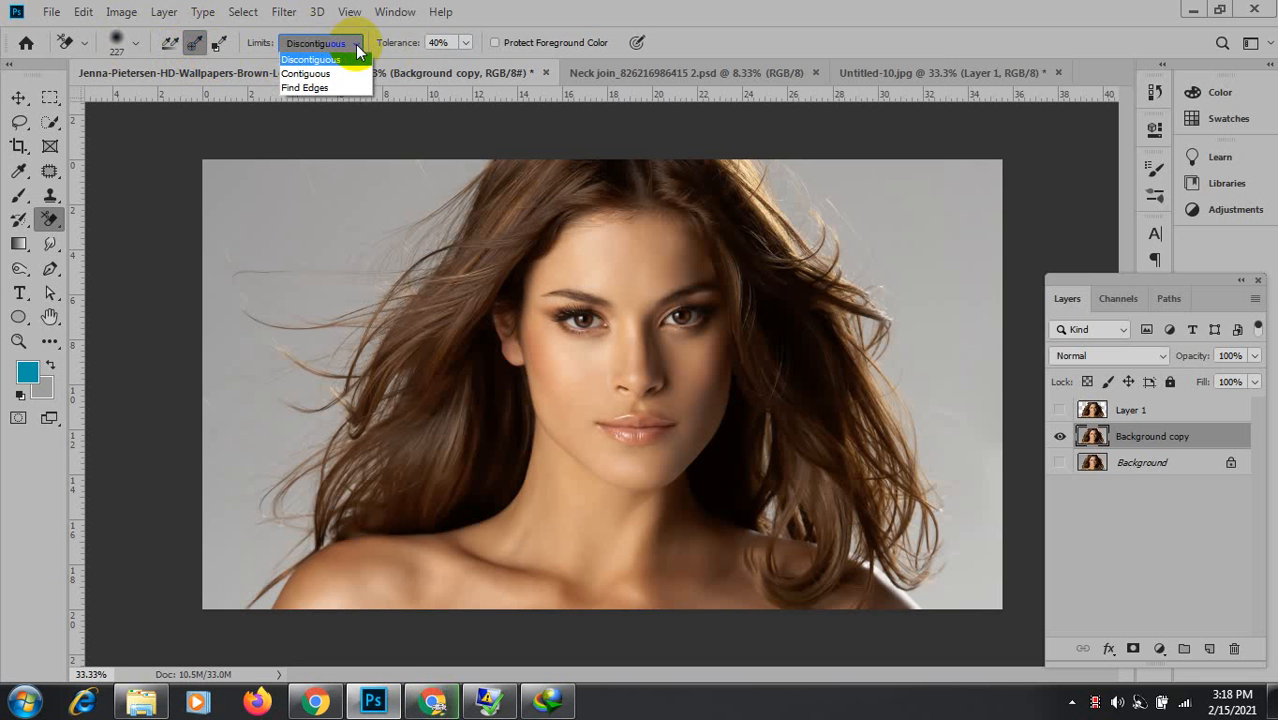
pyautogui.click(329, 61)
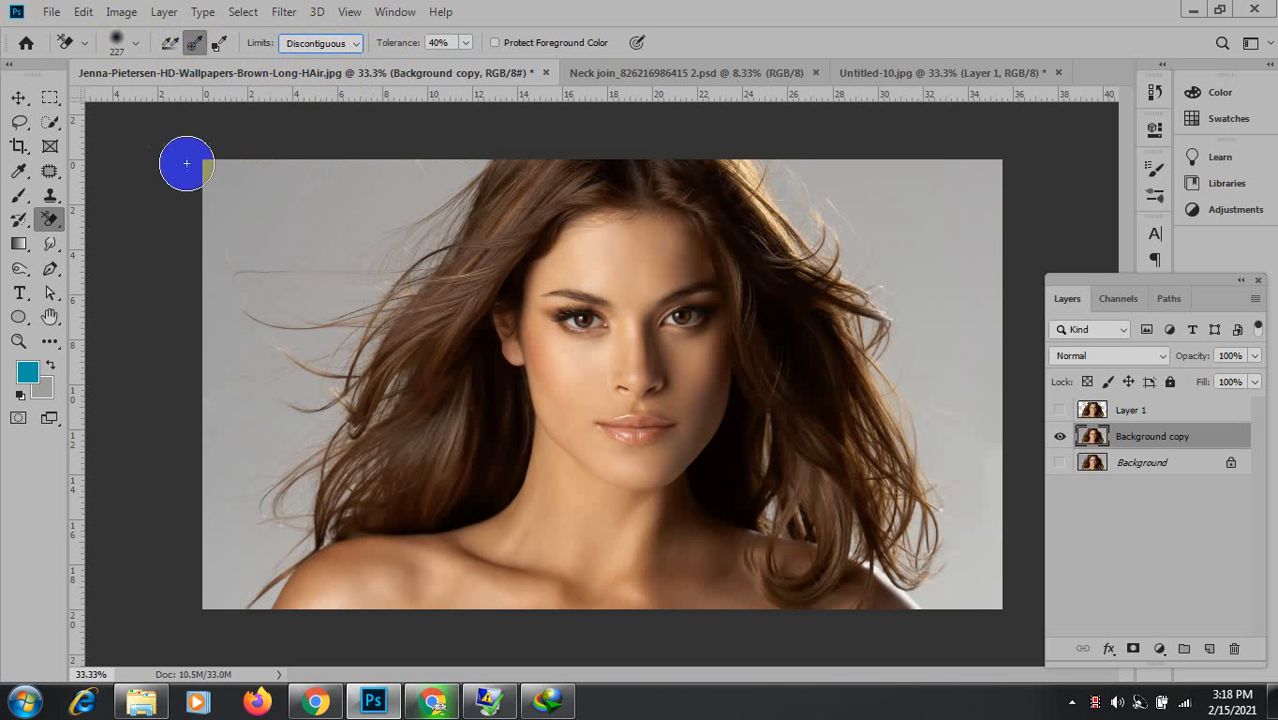
# Erase the grey background in the image's upper-left area up to the hair on the Background copy layer.
pyautogui.moveTo(265, 170); pyautogui.dragTo(352, 186)
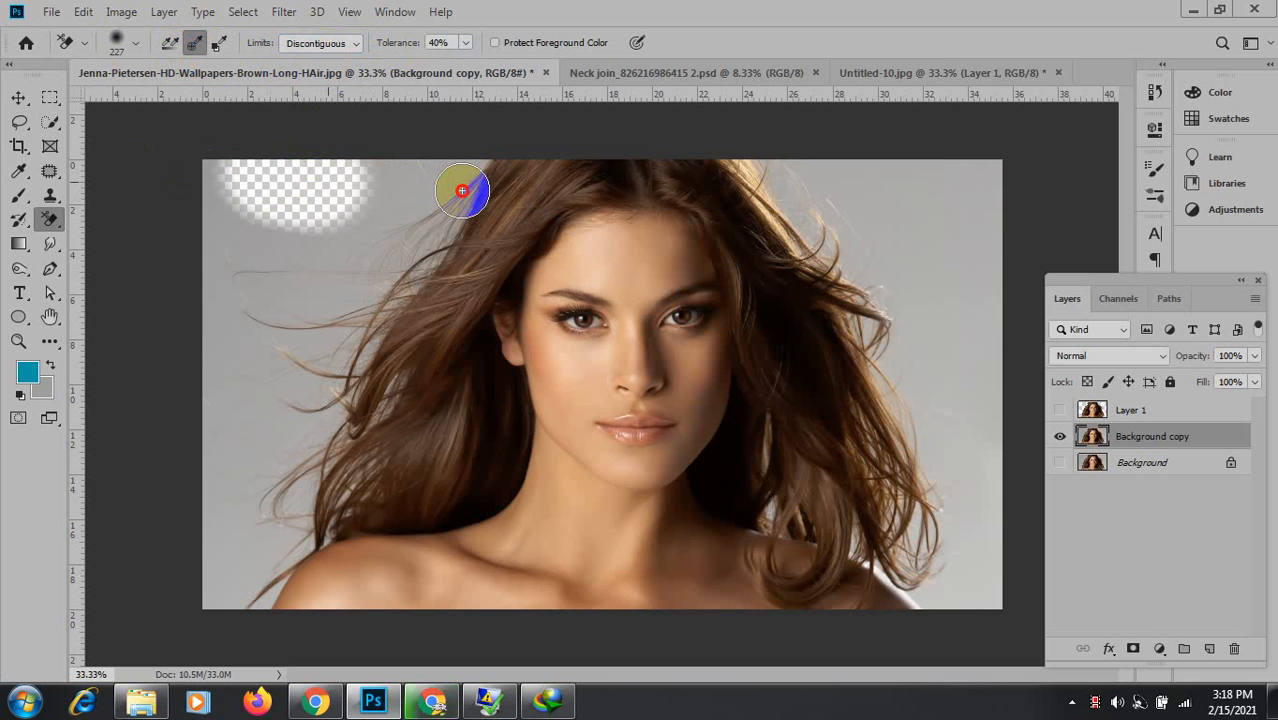
pyautogui.moveTo(461, 190)
pyautogui.mouseDown()
pyautogui.moveTo(481, 157)
pyautogui.moveTo(399, 248)
pyautogui.moveTo(288, 271)
pyautogui.moveTo(248, 230)
pyautogui.moveTo(221, 151)
pyautogui.mouseUp()
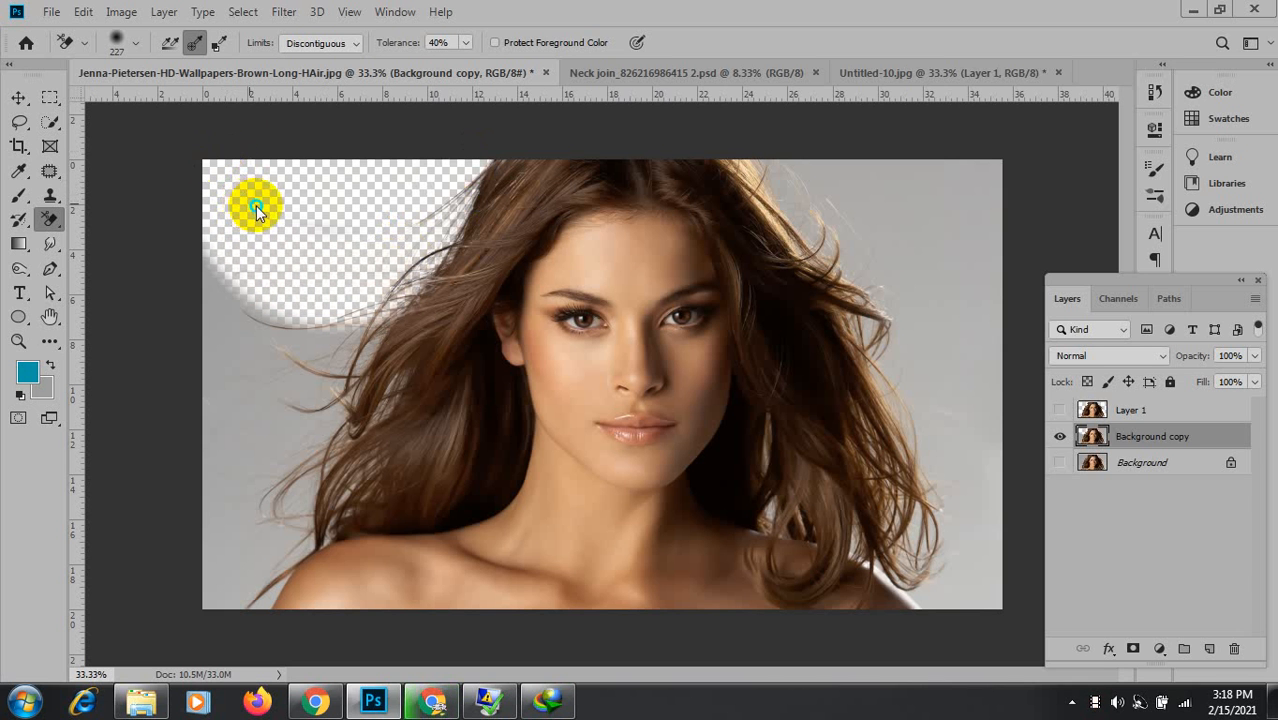
# Erase the remaining grey left of the hair down to the shoulder with a 377 px brush at 25% tolerance.
pyautogui.moveTo(256, 210); pyautogui.dragTo(278, 210)
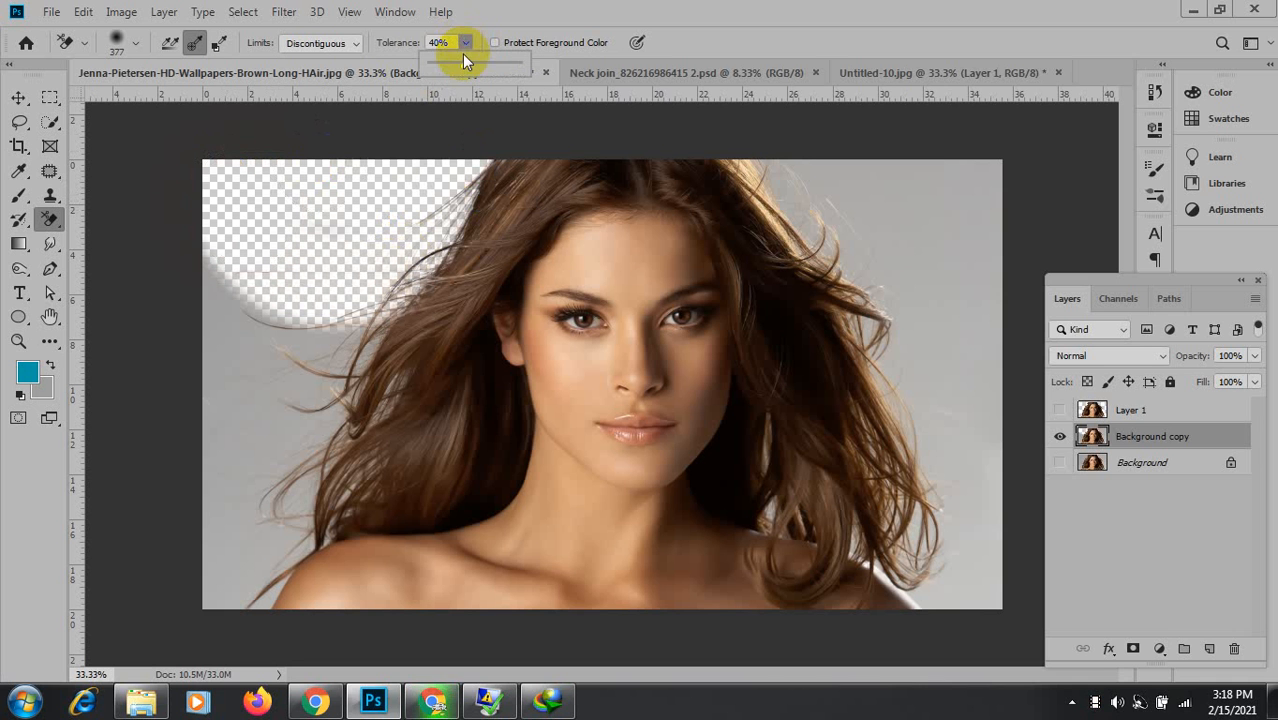
pyautogui.moveTo(466, 68); pyautogui.dragTo(447, 70)
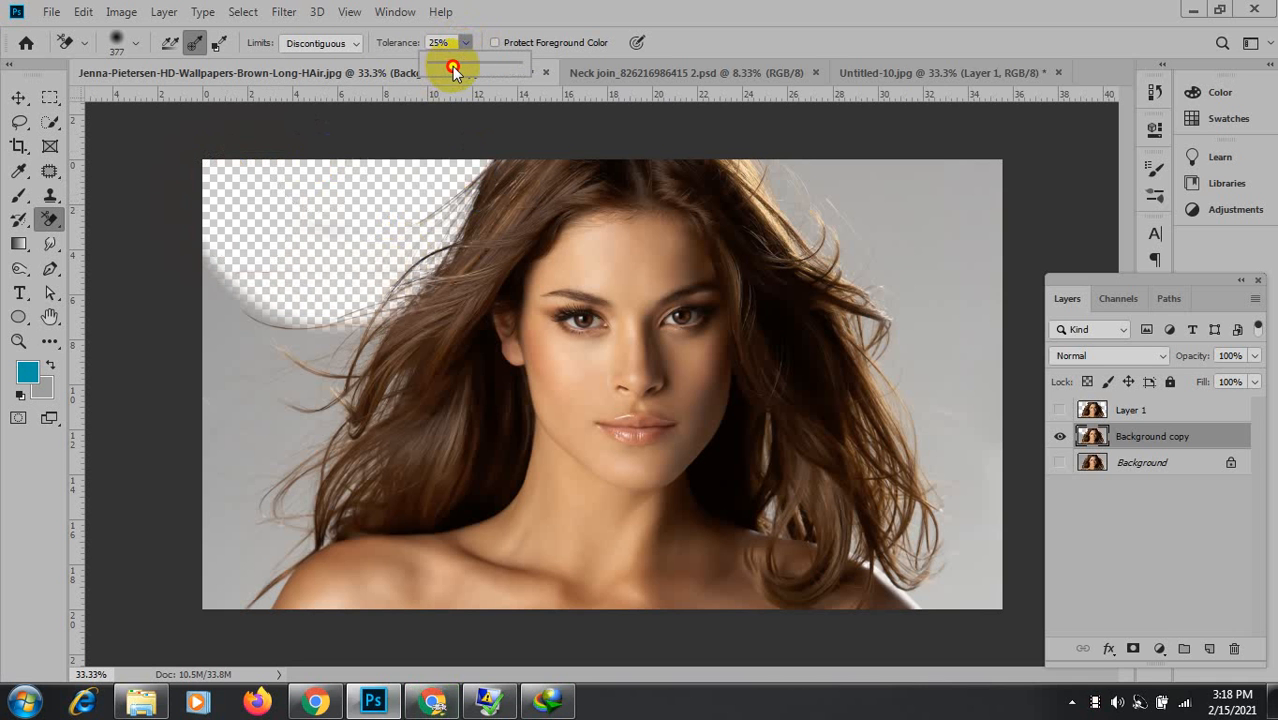
pyautogui.click(221, 291)
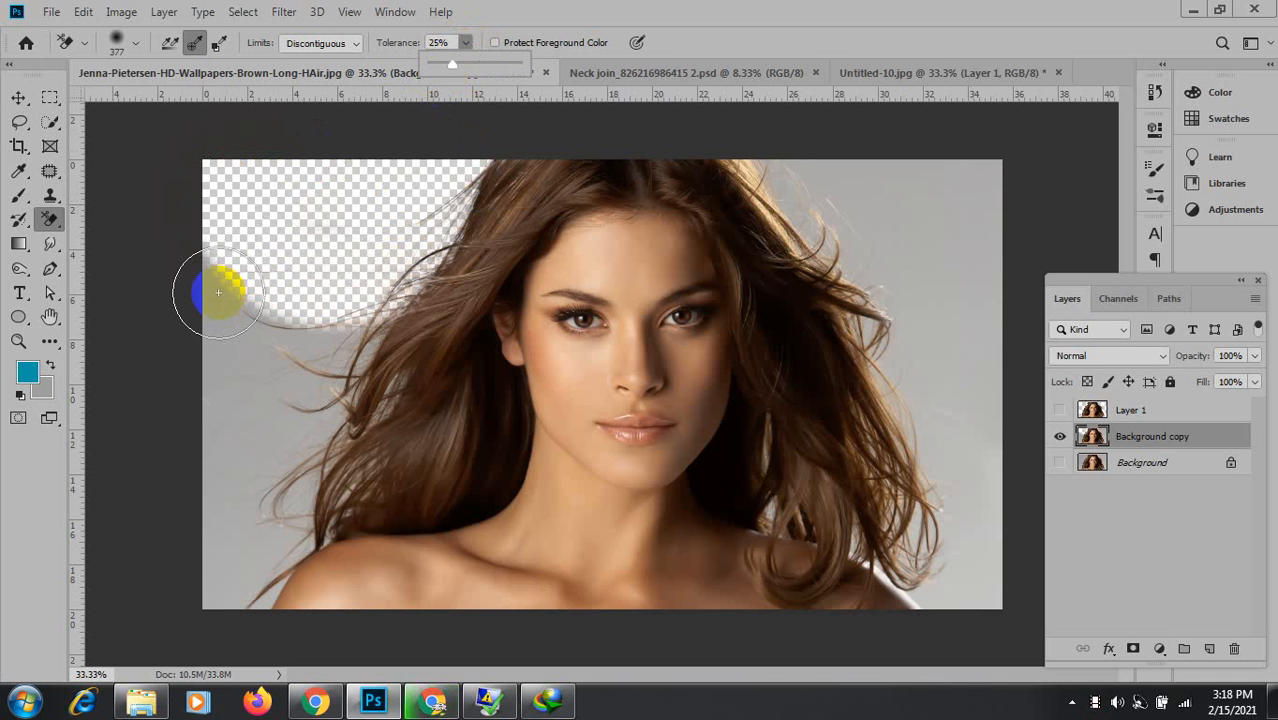
pyautogui.moveTo(218, 292)
pyautogui.mouseDown()
pyautogui.moveTo(281, 338)
pyautogui.moveTo(348, 338)
pyautogui.moveTo(365, 381)
pyautogui.moveTo(294, 429)
pyautogui.moveTo(273, 516)
pyautogui.moveTo(216, 582)
pyautogui.moveTo(227, 594)
pyautogui.moveTo(205, 503)
pyautogui.moveTo(221, 300)
pyautogui.moveTo(205, 411)
pyautogui.moveTo(107, 427)
pyautogui.moveTo(75, 423)
pyautogui.moveTo(75, 408)
pyautogui.moveTo(215, 420)
pyautogui.moveTo(333, 145)
pyautogui.moveTo(330, 175)
pyautogui.mouseUp()
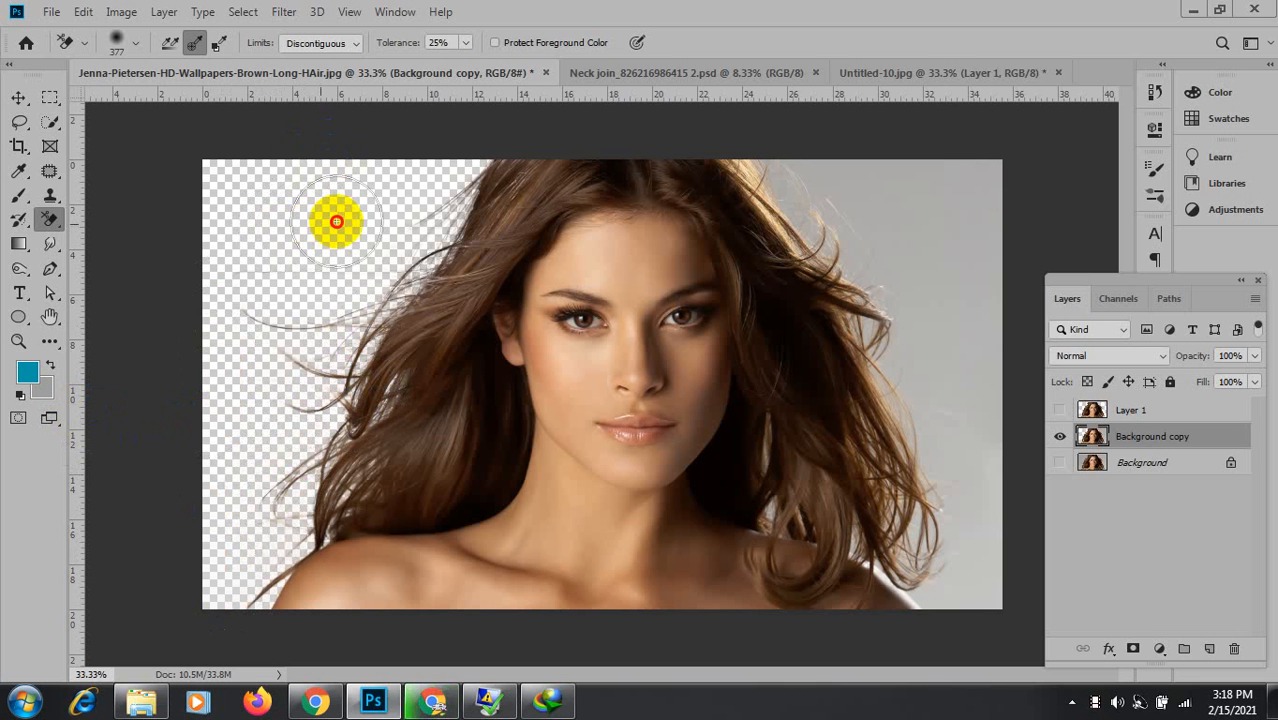
# Erase the grey background right of the hair and between its strands, and reduce the brush size to 113 px.
pyautogui.moveTo(945, 110)
pyautogui.mouseDown()
pyautogui.moveTo(966, 180)
pyautogui.moveTo(896, 182)
pyautogui.moveTo(814, 157)
pyautogui.moveTo(910, 261)
pyautogui.moveTo(965, 298)
pyautogui.moveTo(971, 357)
pyautogui.moveTo(930, 354)
pyautogui.moveTo(965, 421)
pyautogui.moveTo(907, 315)
pyautogui.moveTo(916, 310)
pyautogui.moveTo(989, 452)
pyautogui.moveTo(969, 542)
pyautogui.moveTo(948, 515)
pyautogui.moveTo(972, 515)
pyautogui.moveTo(955, 370)
pyautogui.moveTo(969, 563)
pyautogui.moveTo(987, 594)
pyautogui.moveTo(893, 460)
pyautogui.mouseUp()
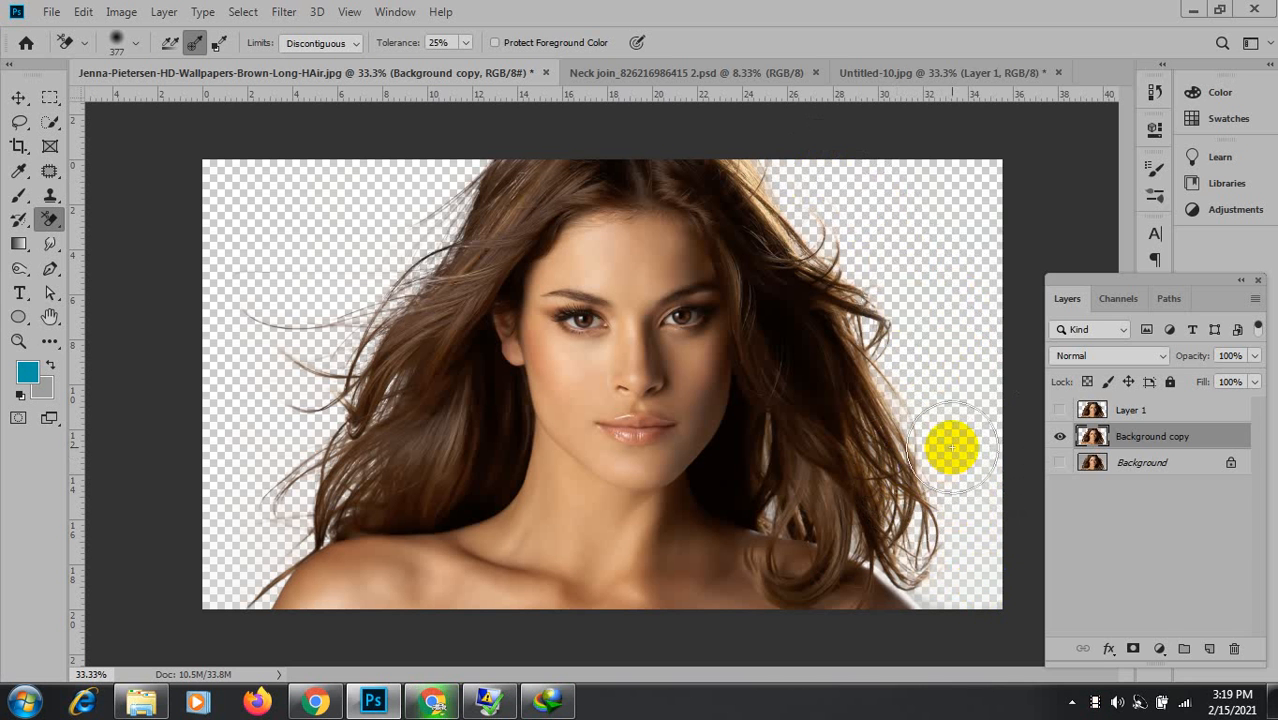
pyautogui.moveTo(979, 435); pyautogui.dragTo(767, 507)
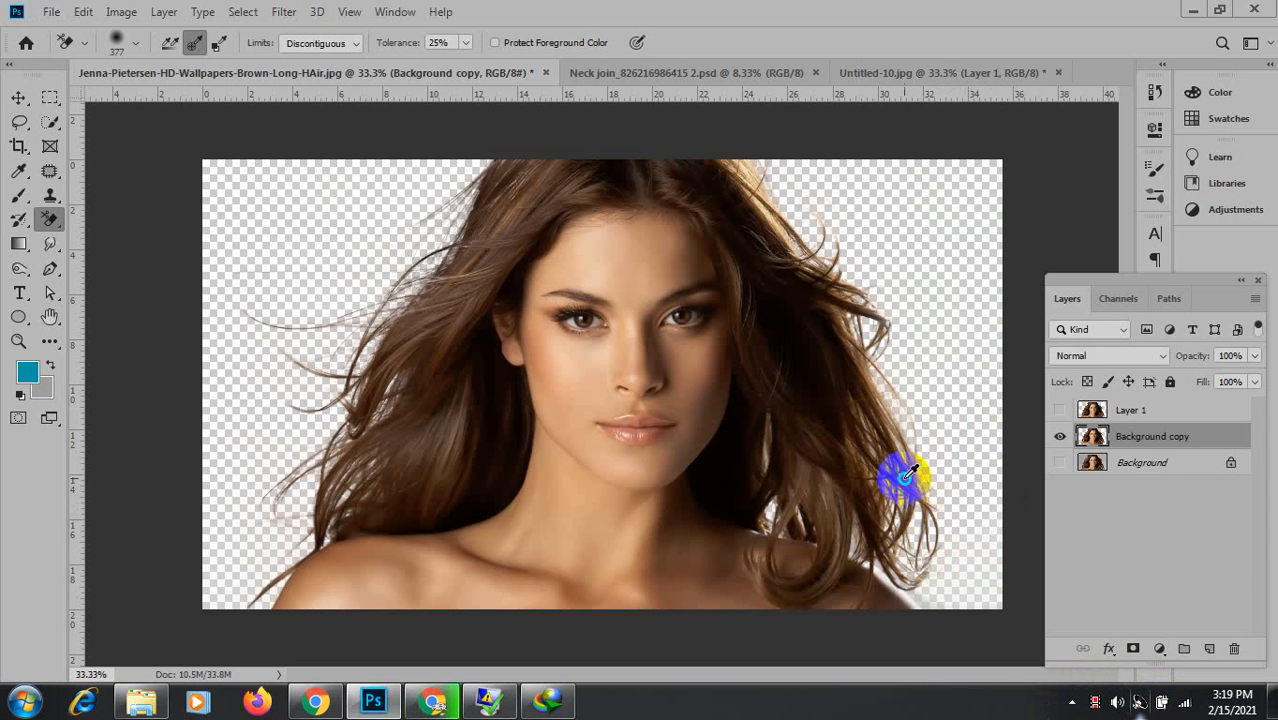
pyautogui.moveTo(937, 405); pyautogui.dragTo(887, 406)
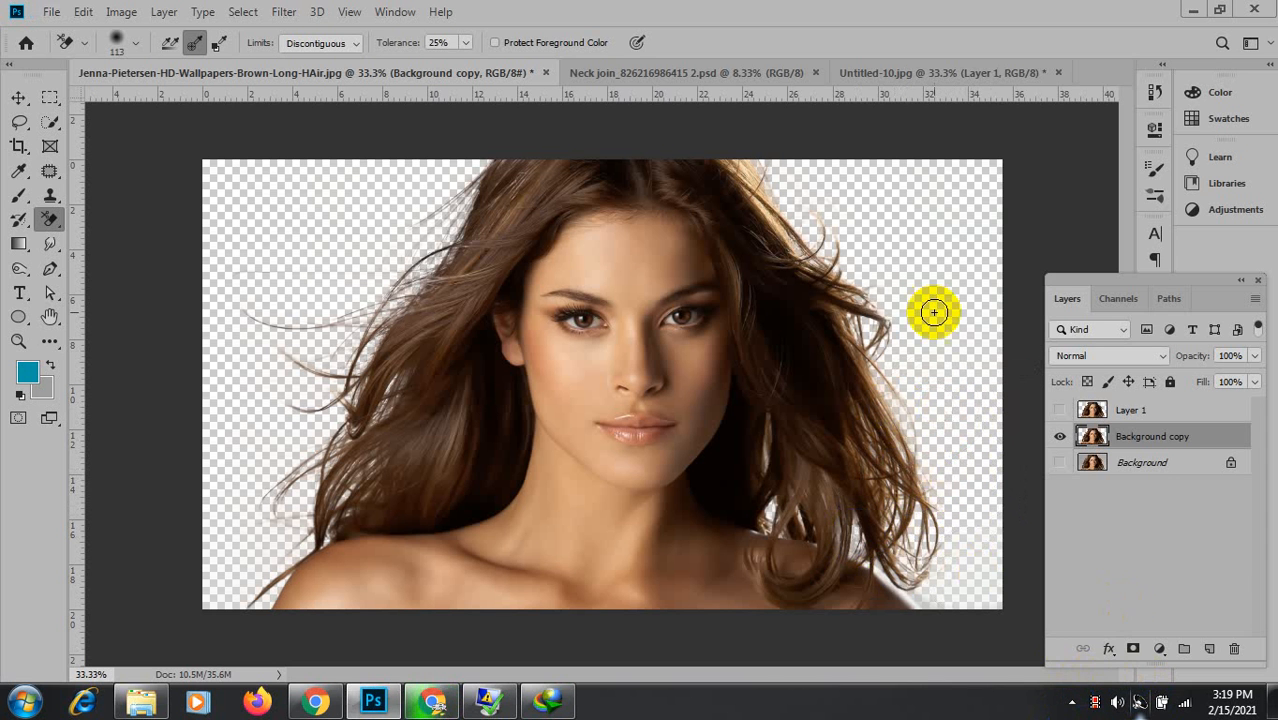
pyautogui.click(18, 97)
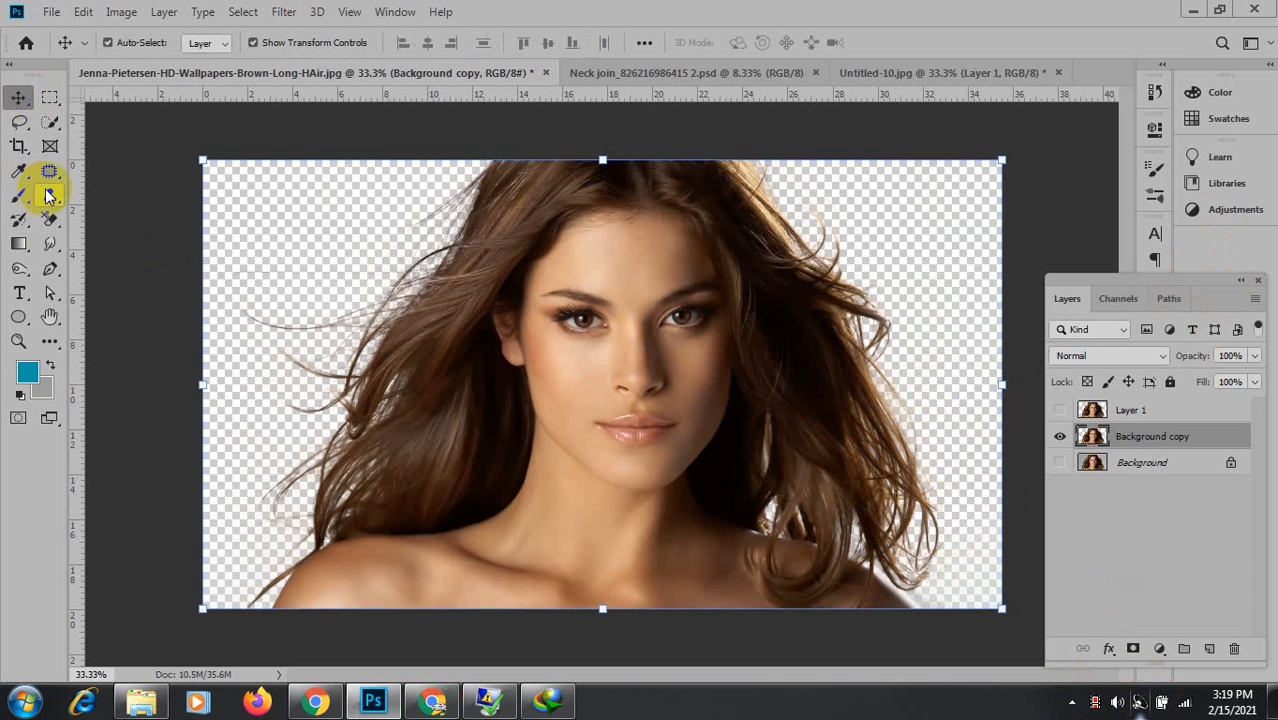
pyautogui.click(50, 220)
pyautogui.click(155, 238)
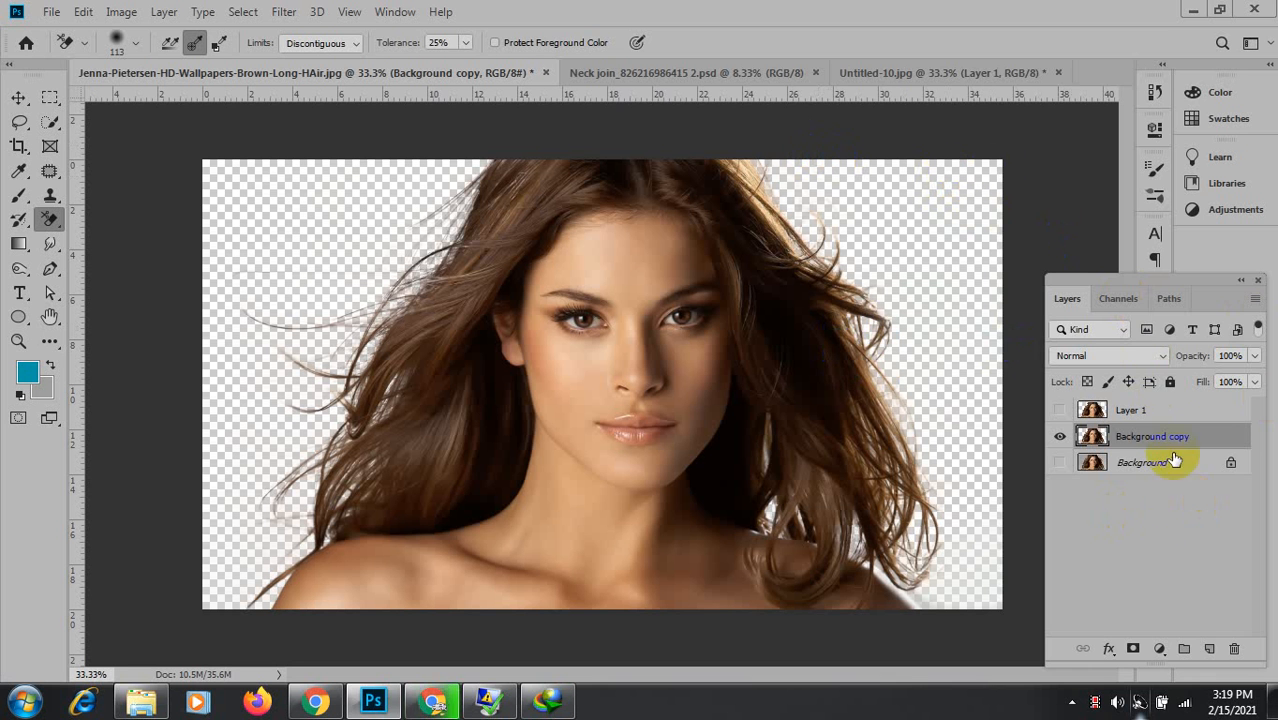
# Add a near-white Solid Color fill layer and place it directly beneath the Background copy layer.
pyautogui.click(1159, 648)
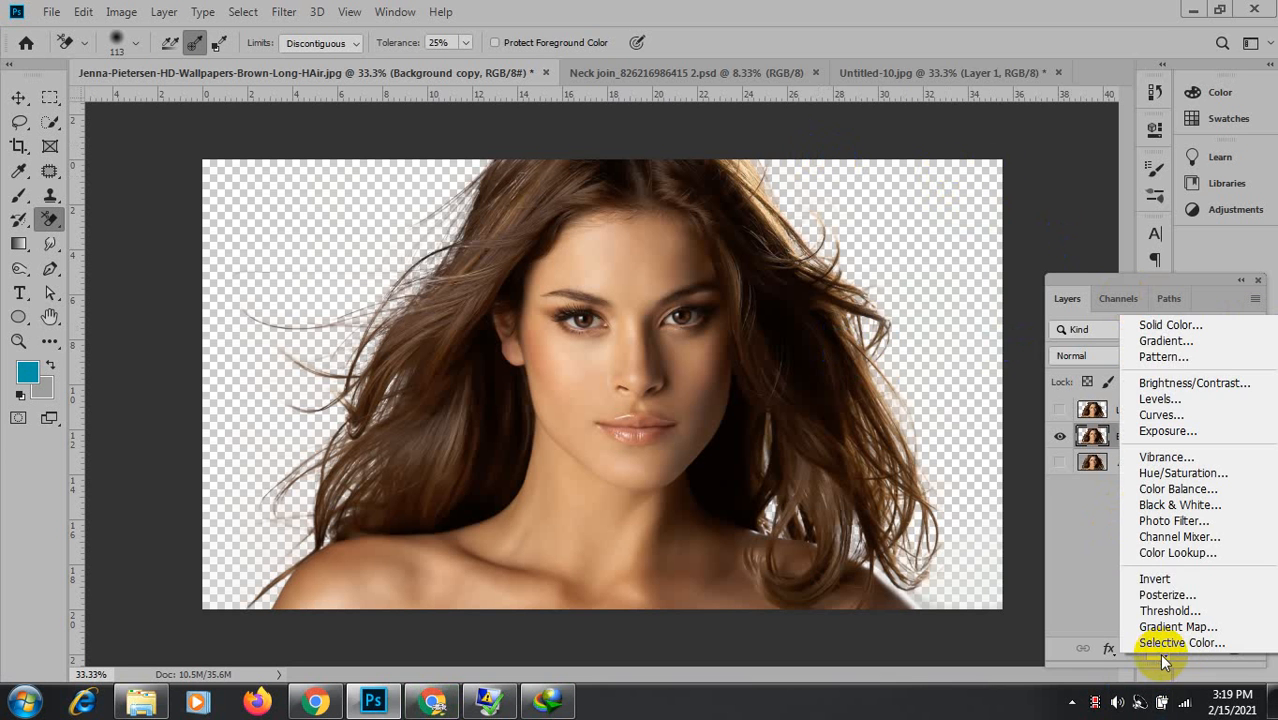
pyautogui.click(1170, 324)
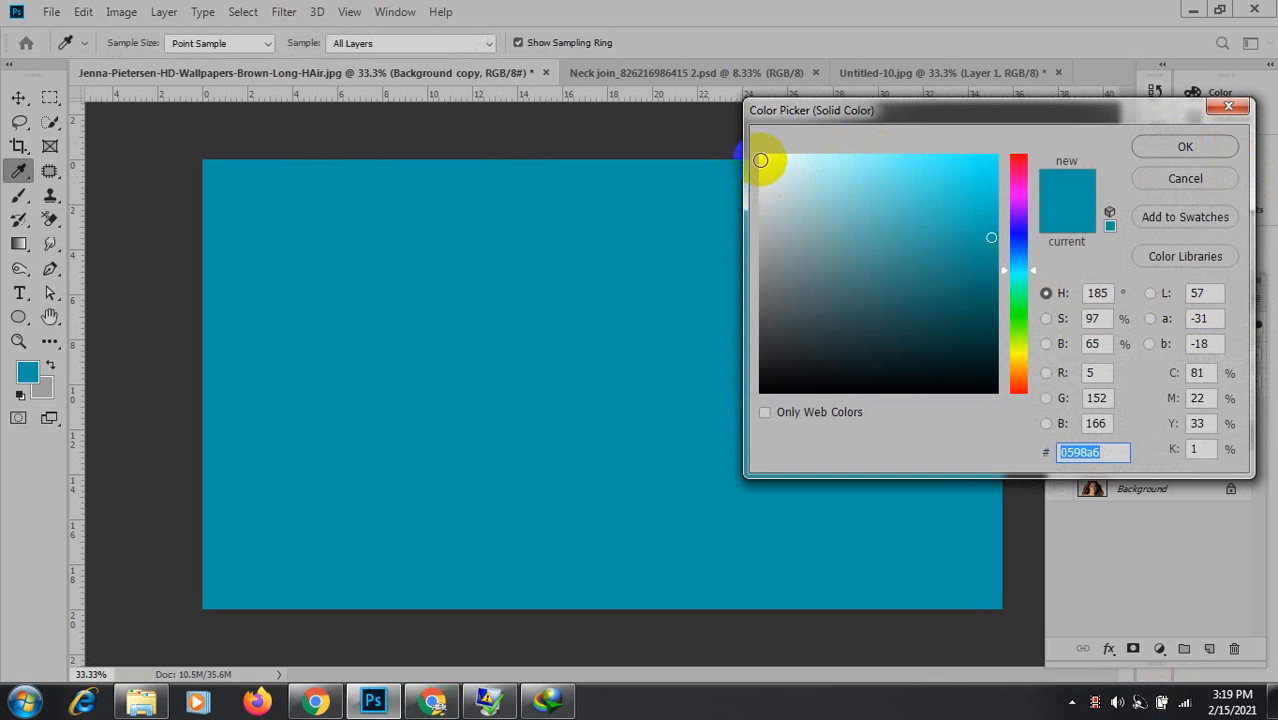
pyautogui.click(761, 158)
pyautogui.click(1187, 146)
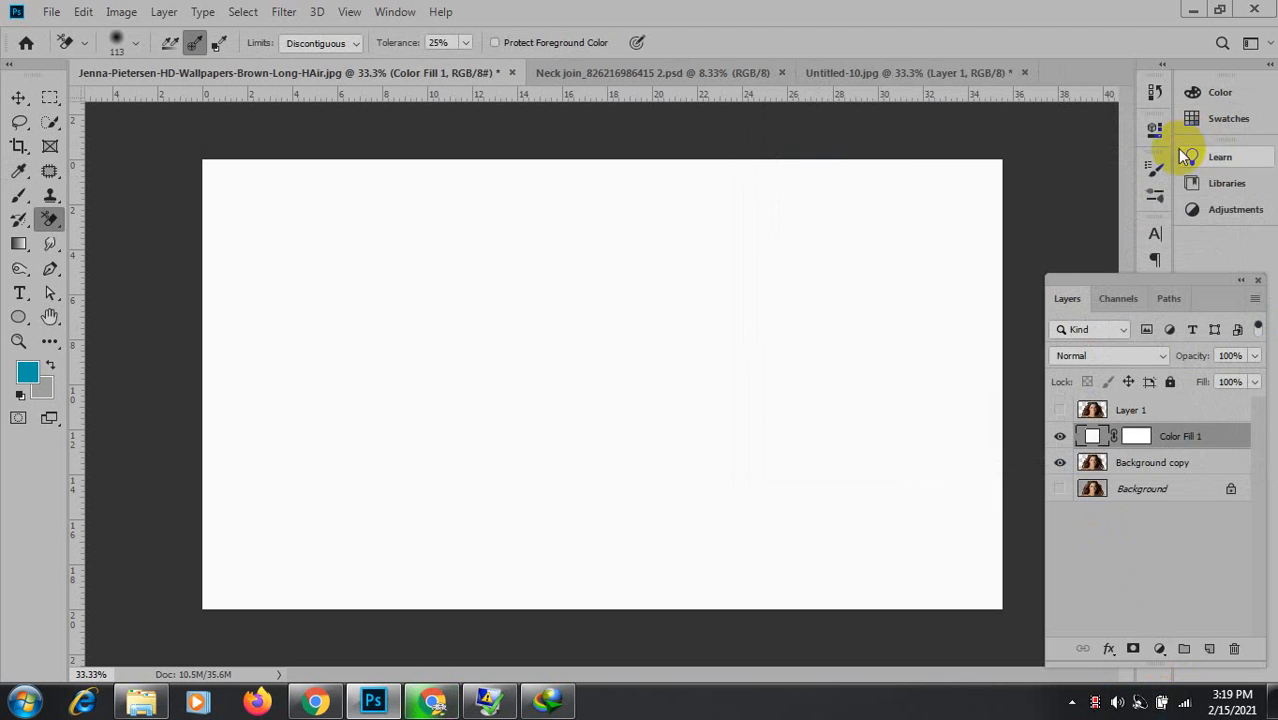
pyautogui.moveTo(1193, 437); pyautogui.dragTo(1184, 488)
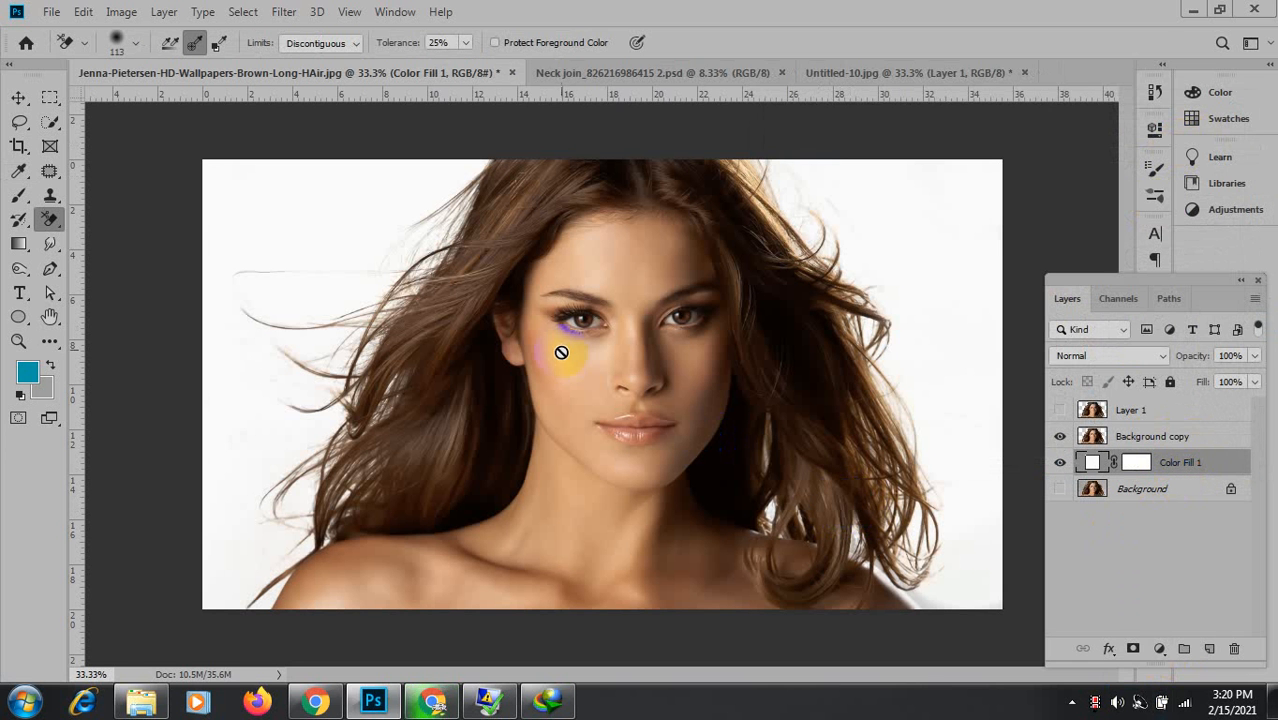
# Examine the Limits modes available for the Background Eraser.
pyautogui.click(356, 46)
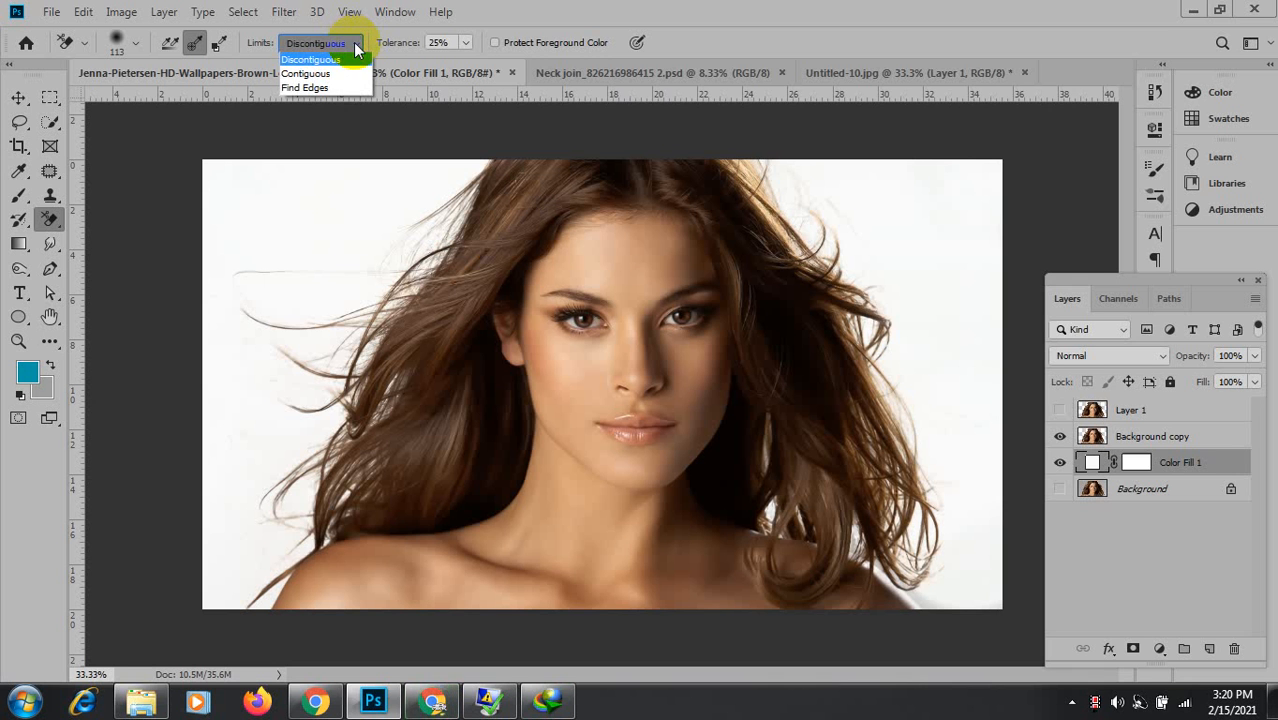
pyautogui.click(357, 47)
pyautogui.click(356, 46)
pyautogui.click(356, 46)
pyautogui.click(356, 46)
pyautogui.click(356, 47)
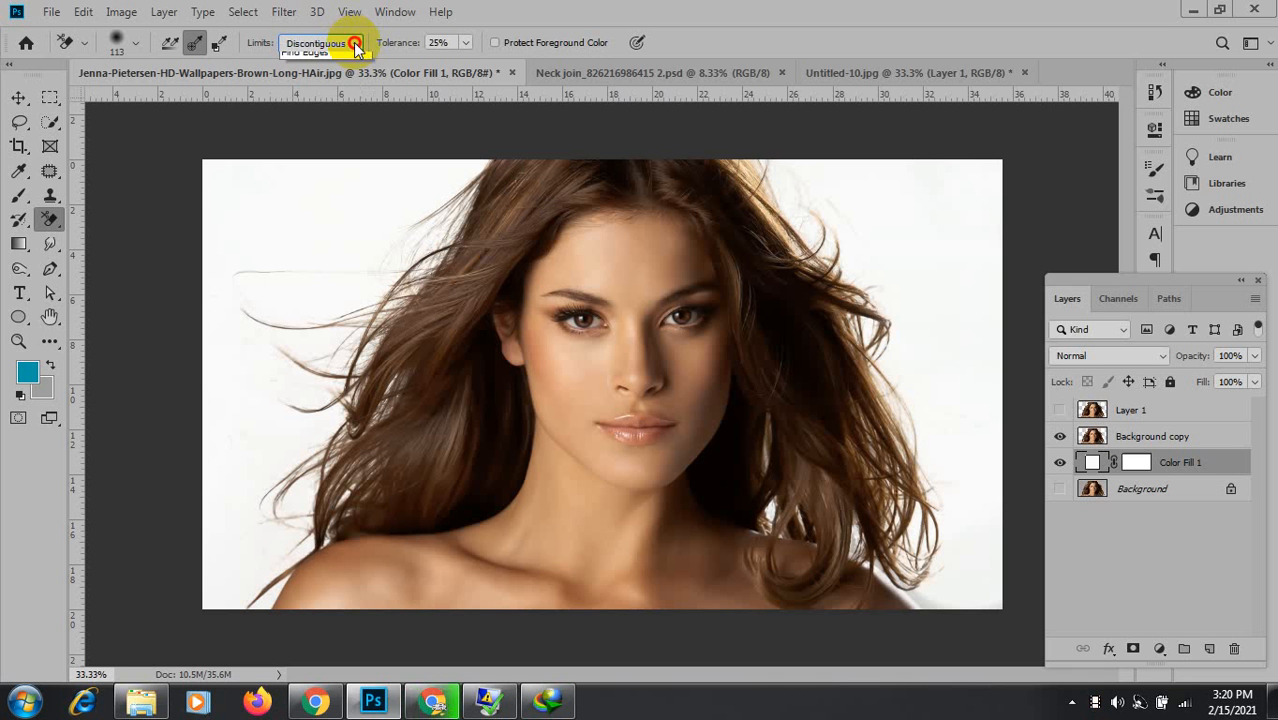
pyautogui.click(356, 46)
pyautogui.click(356, 46)
pyautogui.click(356, 46)
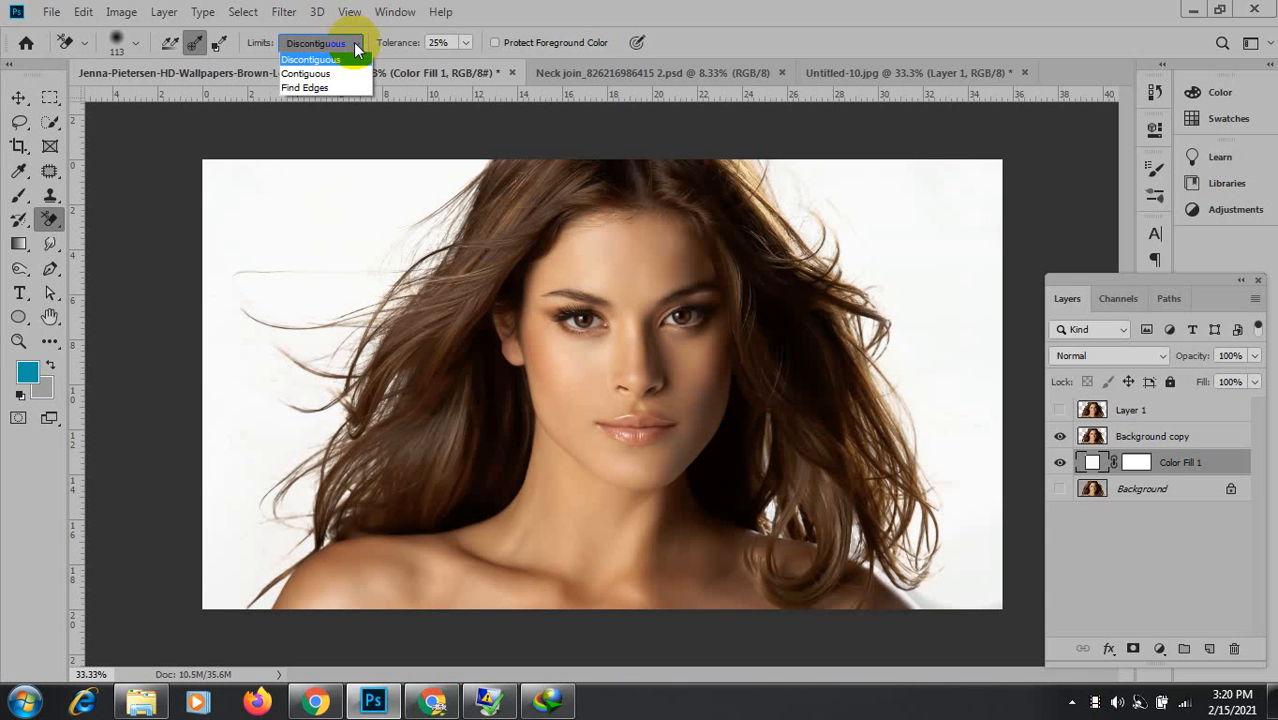
pyautogui.click(352, 62)
pyautogui.click(358, 47)
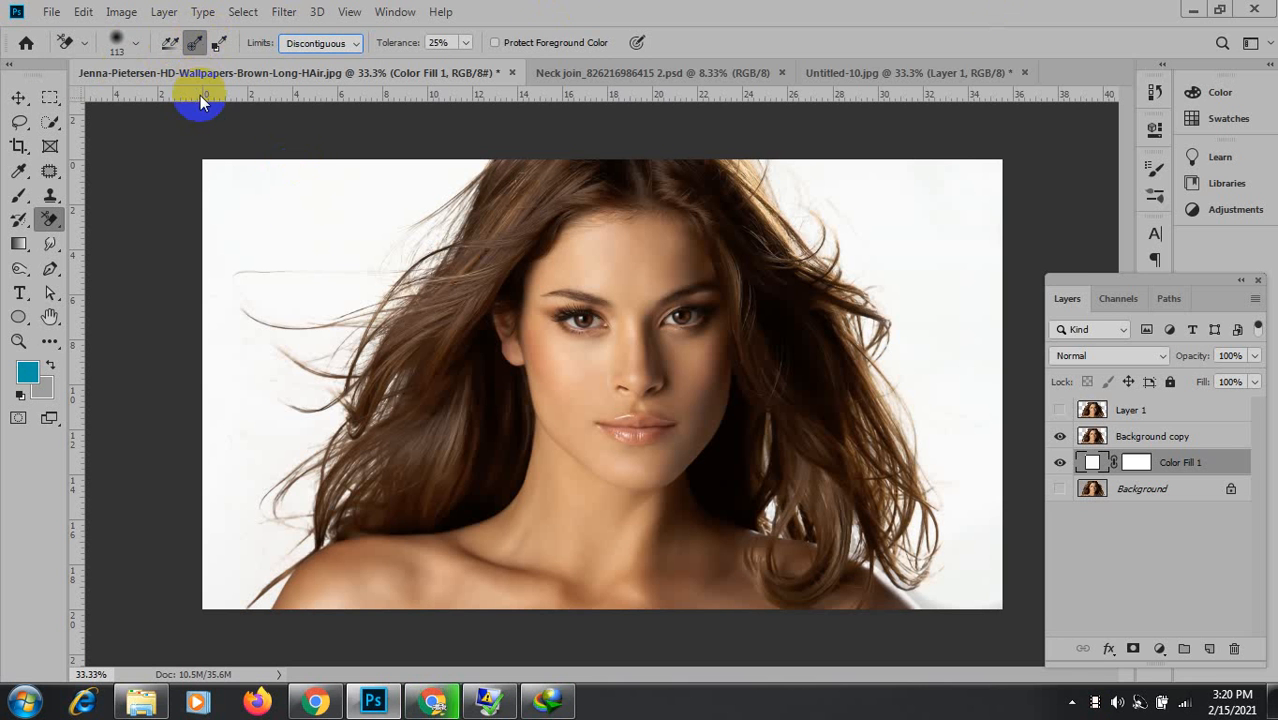
pyautogui.click(224, 39)
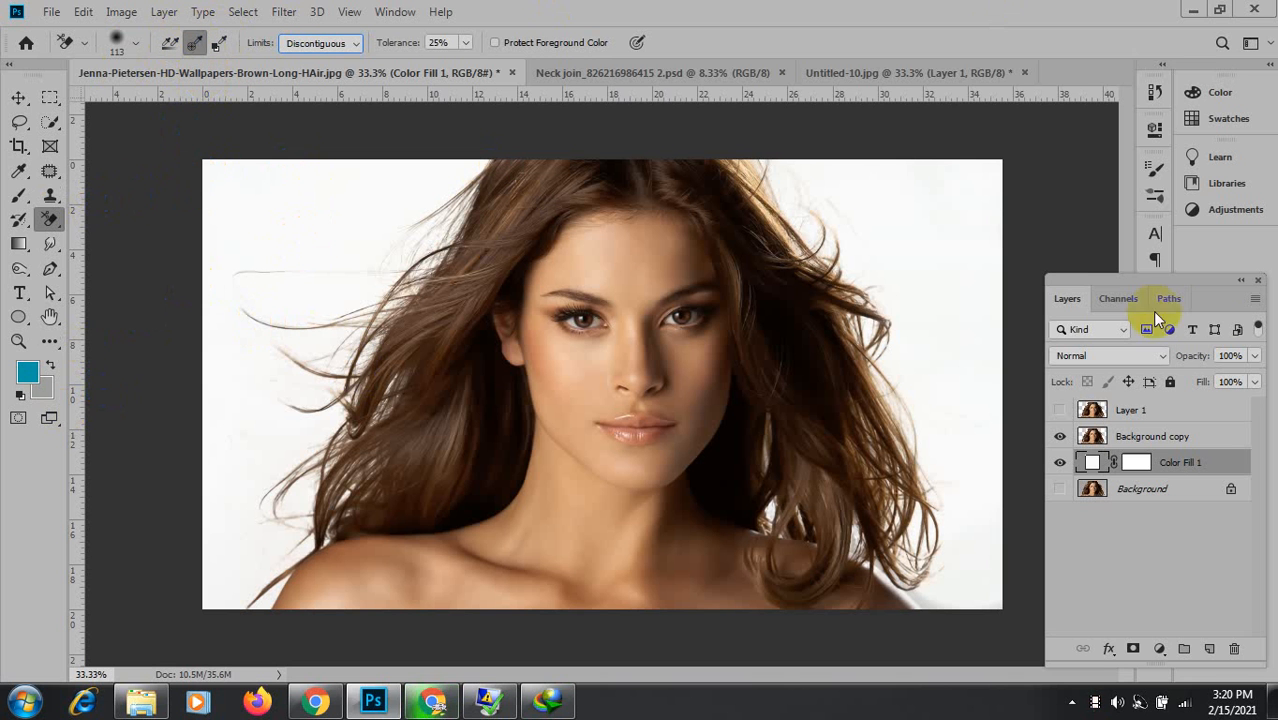
# Sample near-white as the foreground colour, set the eraser limits to Contiguous, and erase near the left edge of the Background copy layer.
pyautogui.click(1140, 436)
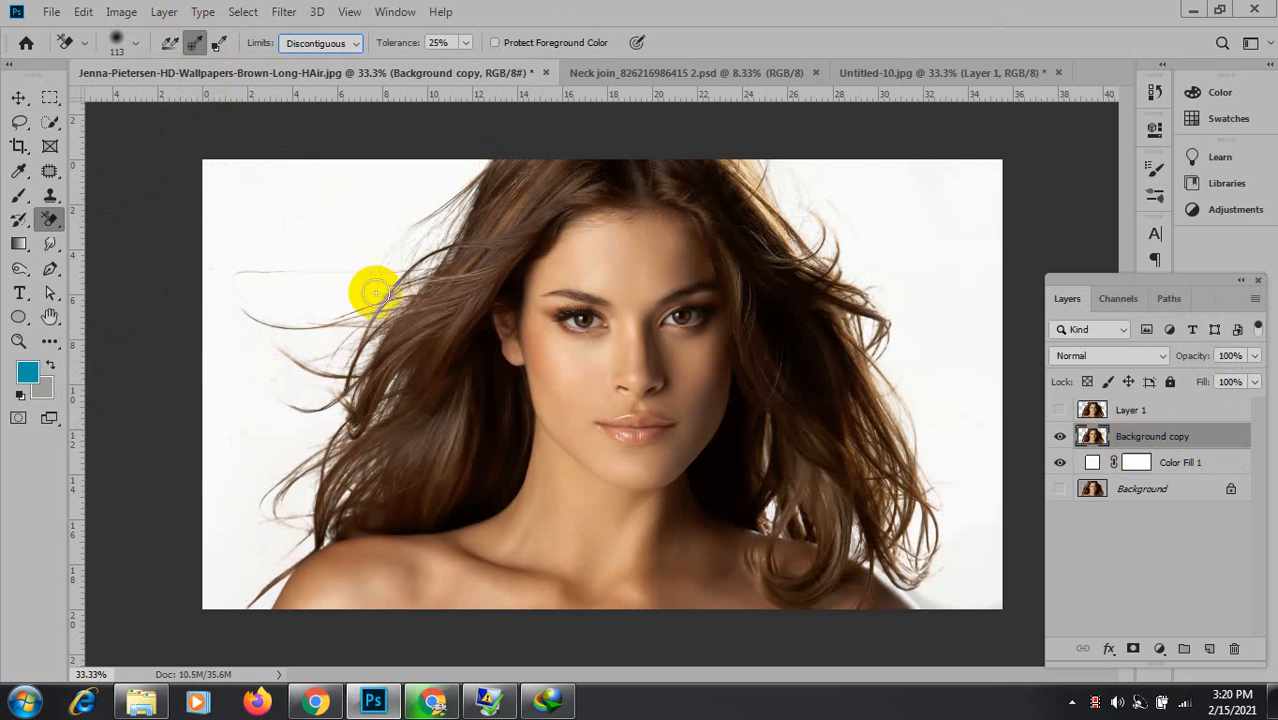
pyautogui.keyDown('alt'); pyautogui.click(254, 200); pyautogui.keyUp('alt')
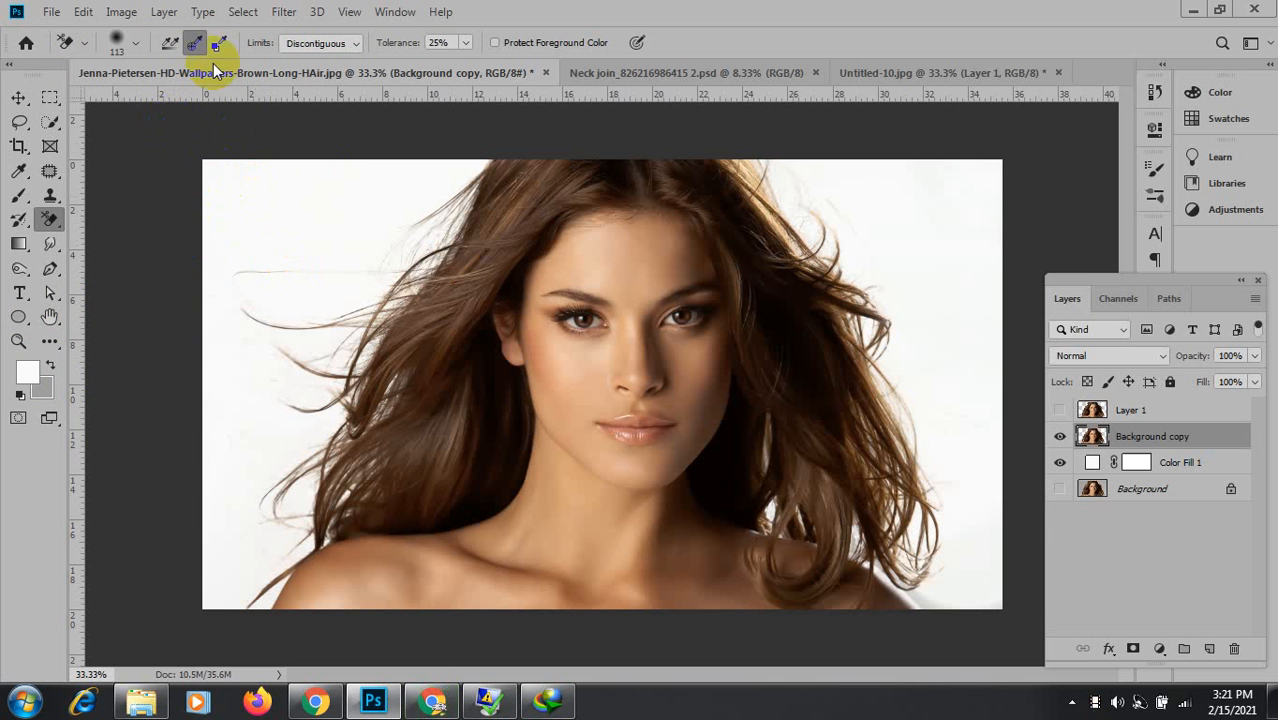
pyautogui.click(358, 45)
pyautogui.click(338, 75)
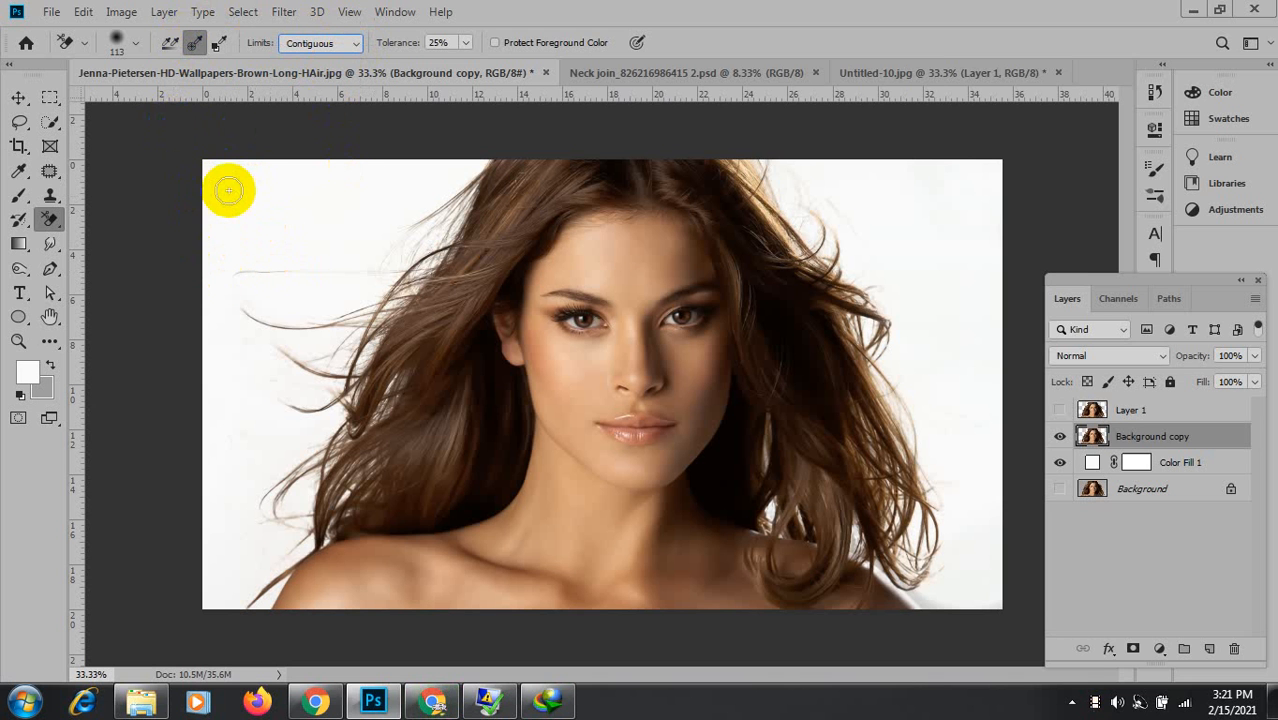
pyautogui.moveTo(229, 190); pyautogui.dragTo(235, 278)
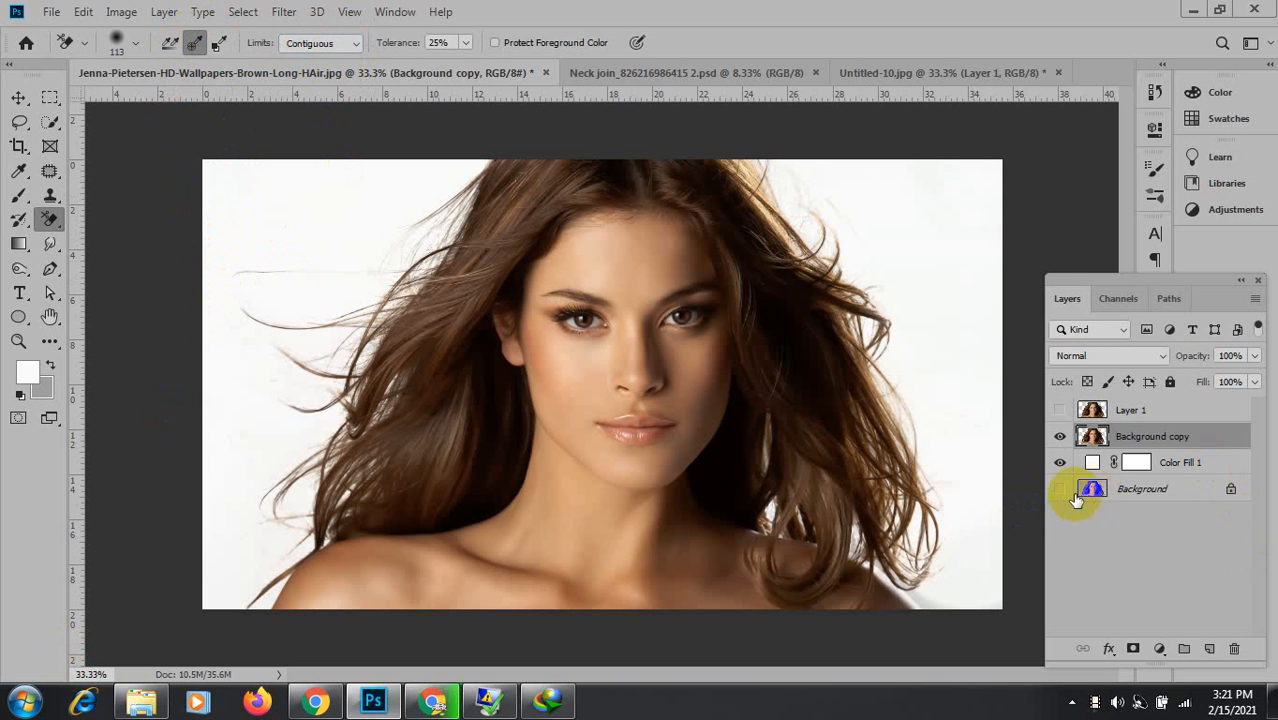
# Duplicate the Background layer, leave only the duplicate visible, and erase the grey in its upper-left corner with the 113 px brush.
pyautogui.click(1070, 500)
pyautogui.click(1060, 462)
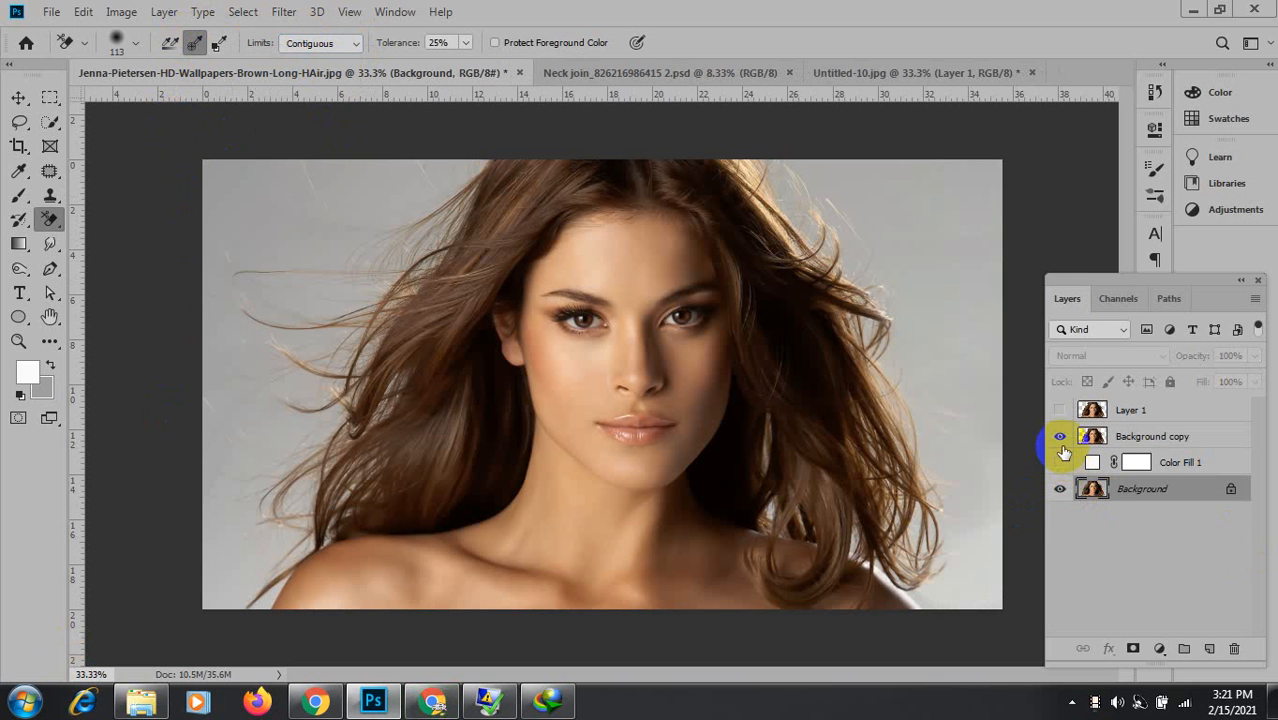
pyautogui.click(1060, 436)
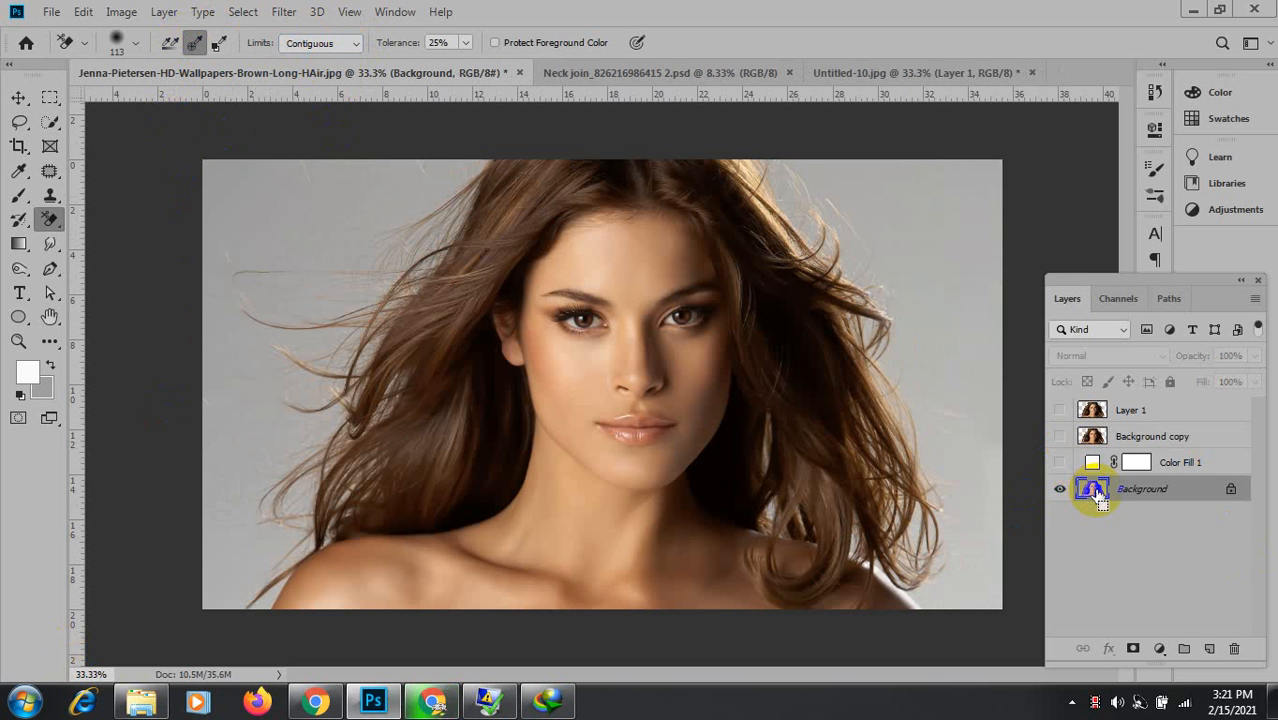
pyautogui.hotkey('ctrl', 'j')
pyautogui.click(1060, 489)
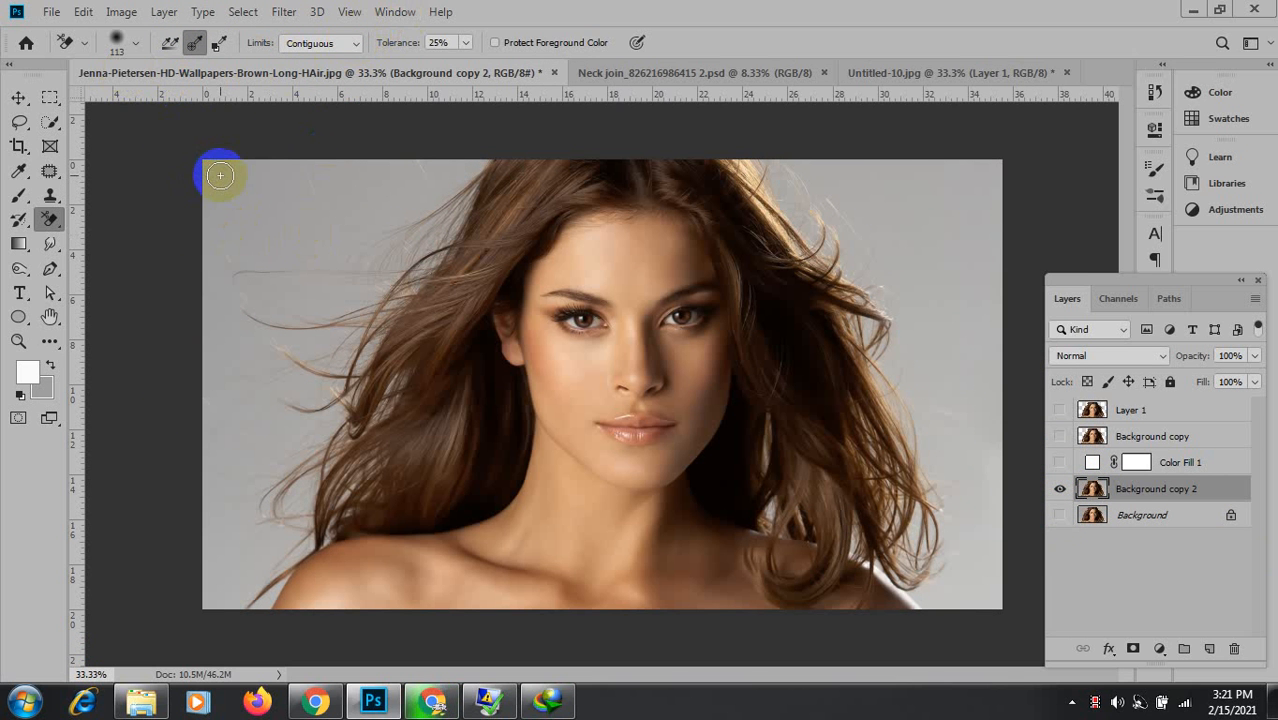
pyautogui.moveTo(220, 175)
pyautogui.mouseDown()
pyautogui.moveTo(228, 251)
pyautogui.moveTo(280, 194)
pyautogui.moveTo(257, 171)
pyautogui.moveTo(274, 214)
pyautogui.mouseUp()
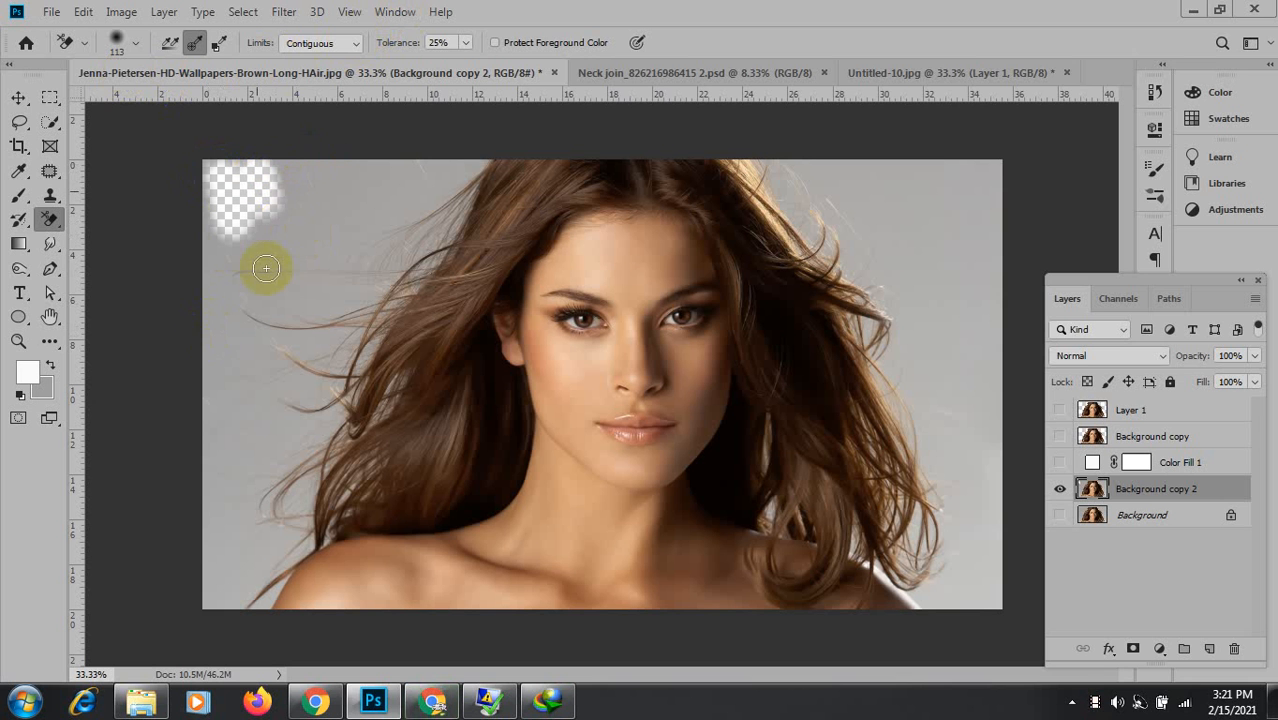
pyautogui.click(353, 44)
pyautogui.click(354, 44)
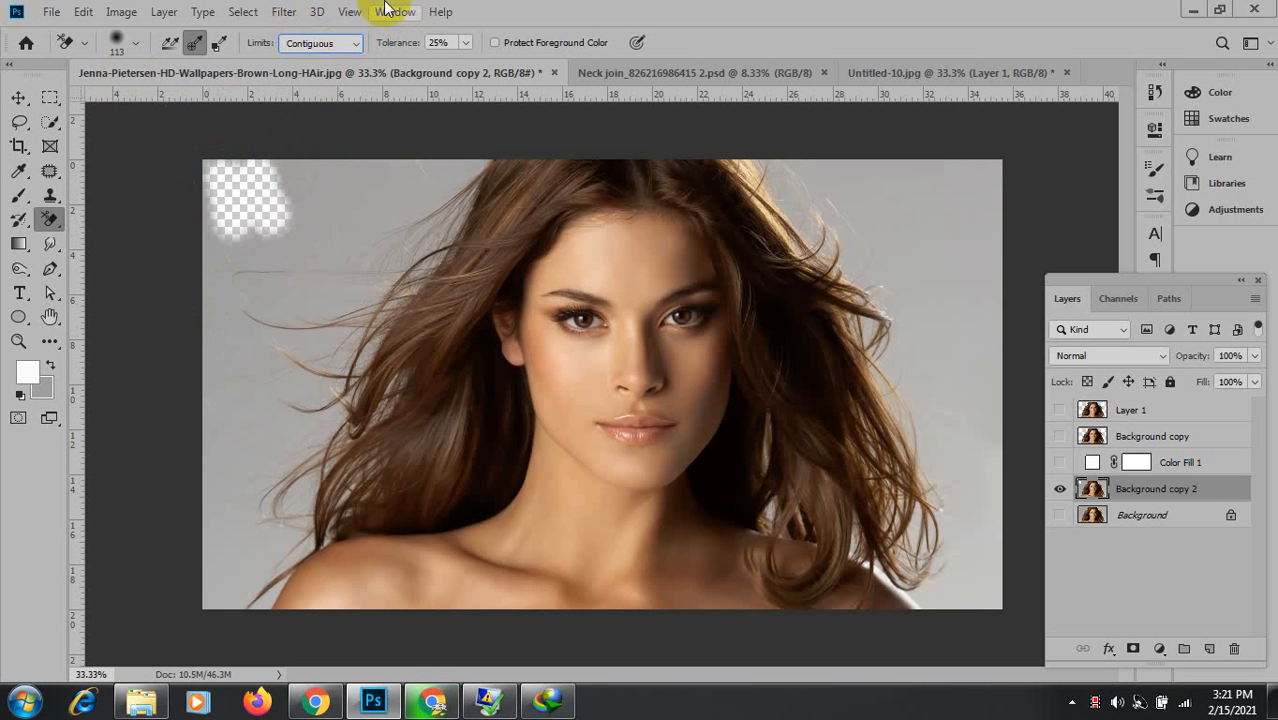
pyautogui.click(358, 45)
pyautogui.click(358, 45)
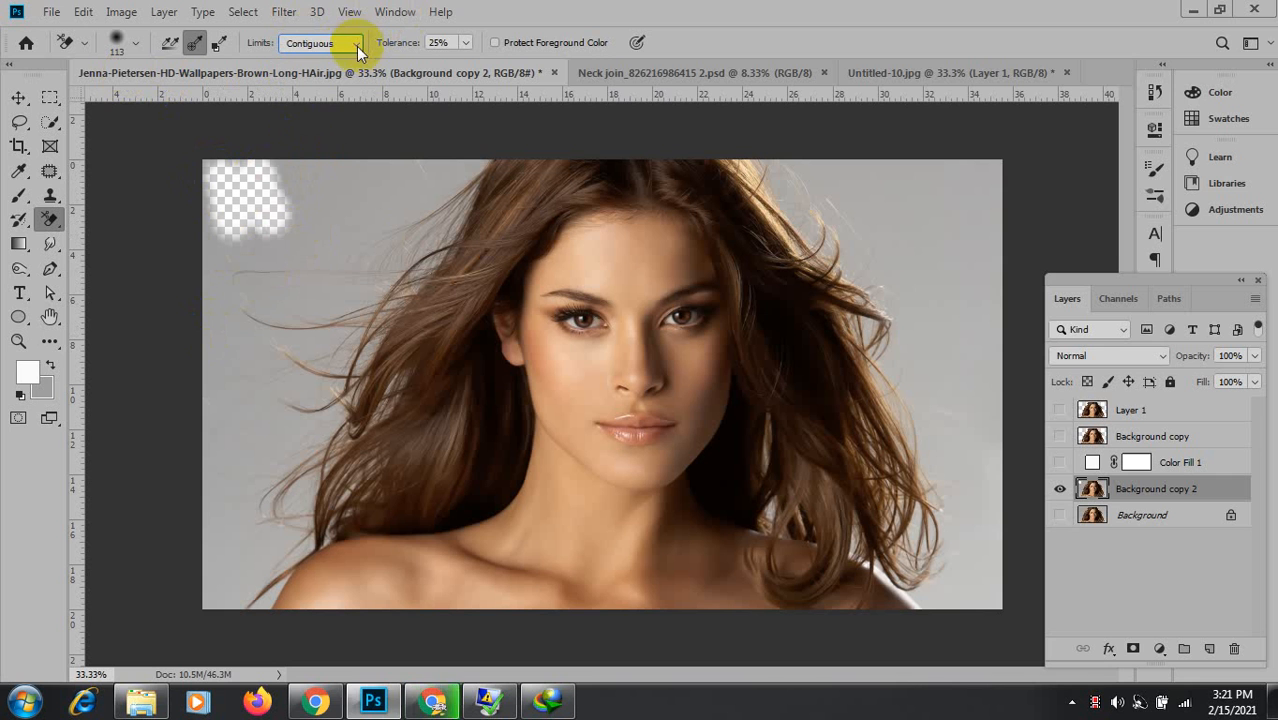
pyautogui.click(430, 704)
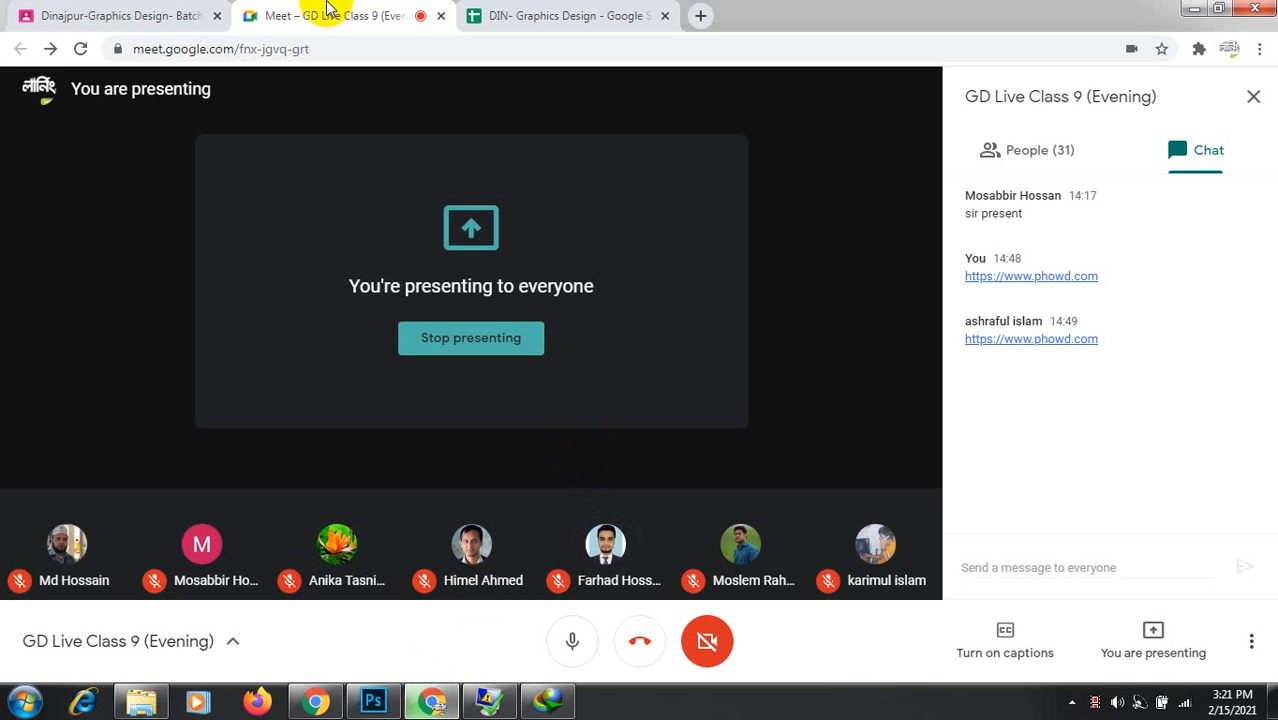
pyautogui.click(418, 708)
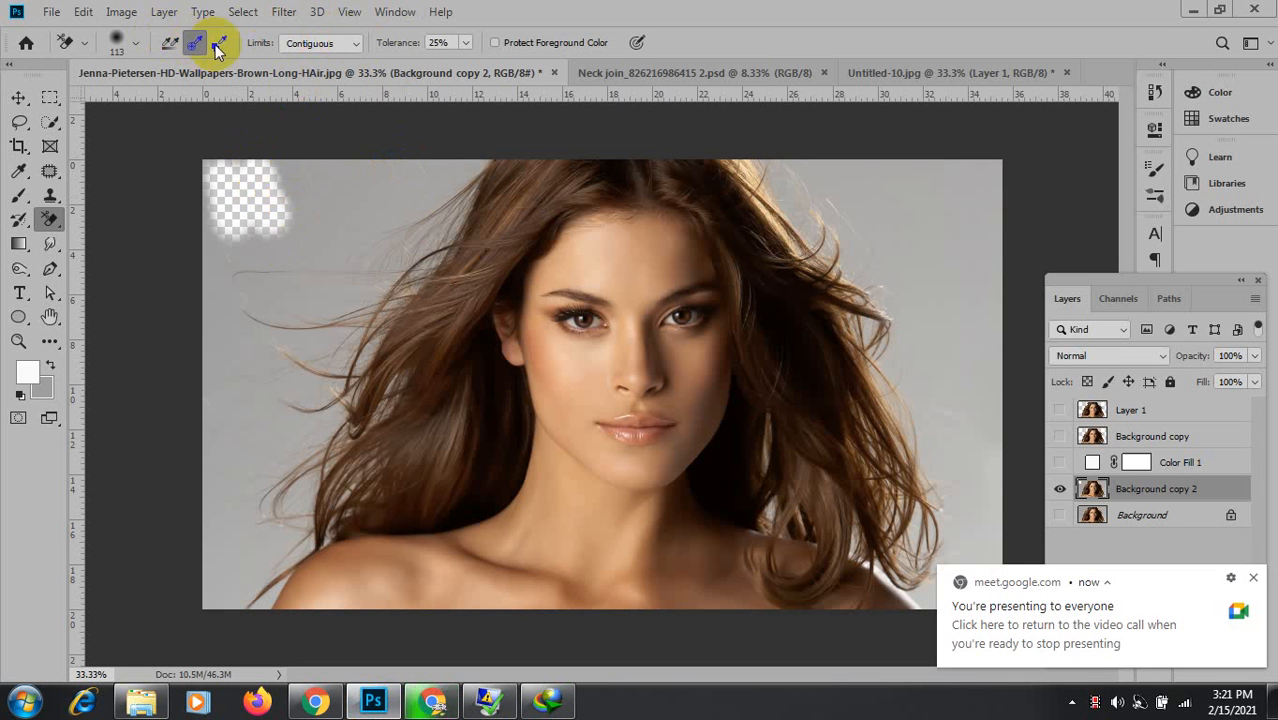
# Erase the grey background right of the hair on Background copy 2 with Discontiguous limits and a 281 px brush.
pyautogui.click(355, 44)
pyautogui.click(338, 61)
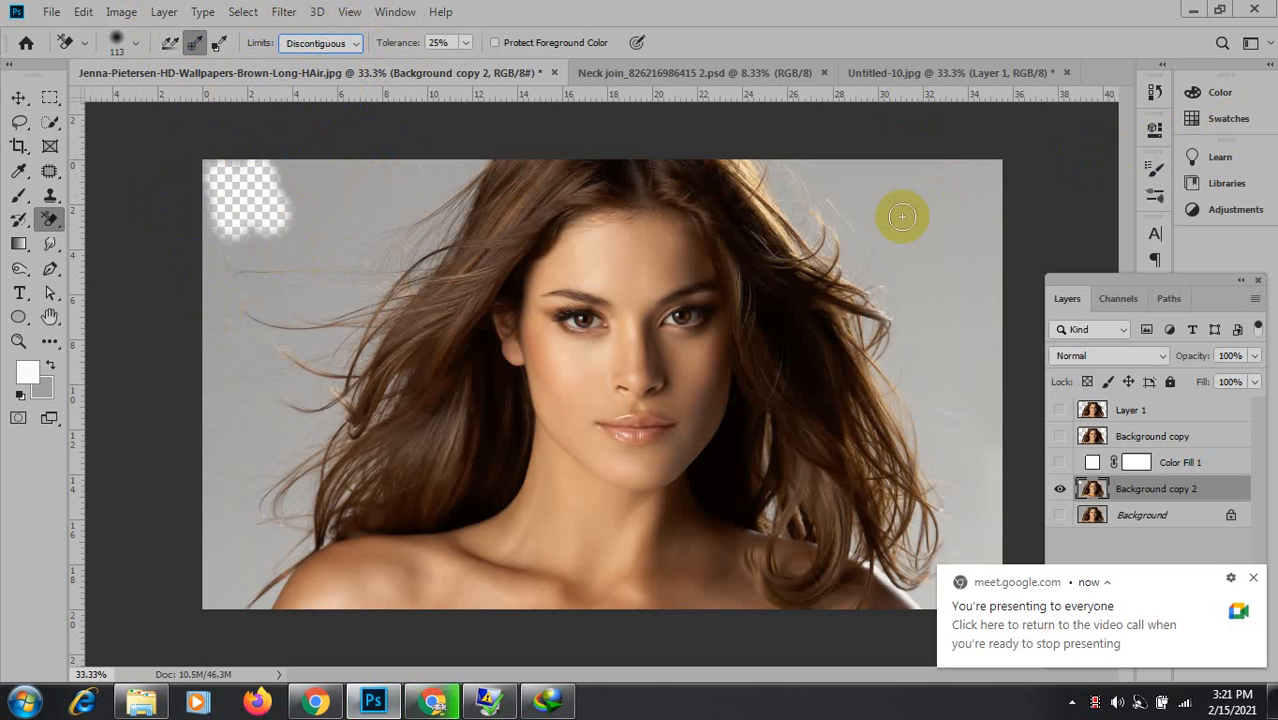
pyautogui.moveTo(931, 219); pyautogui.dragTo(961, 233)
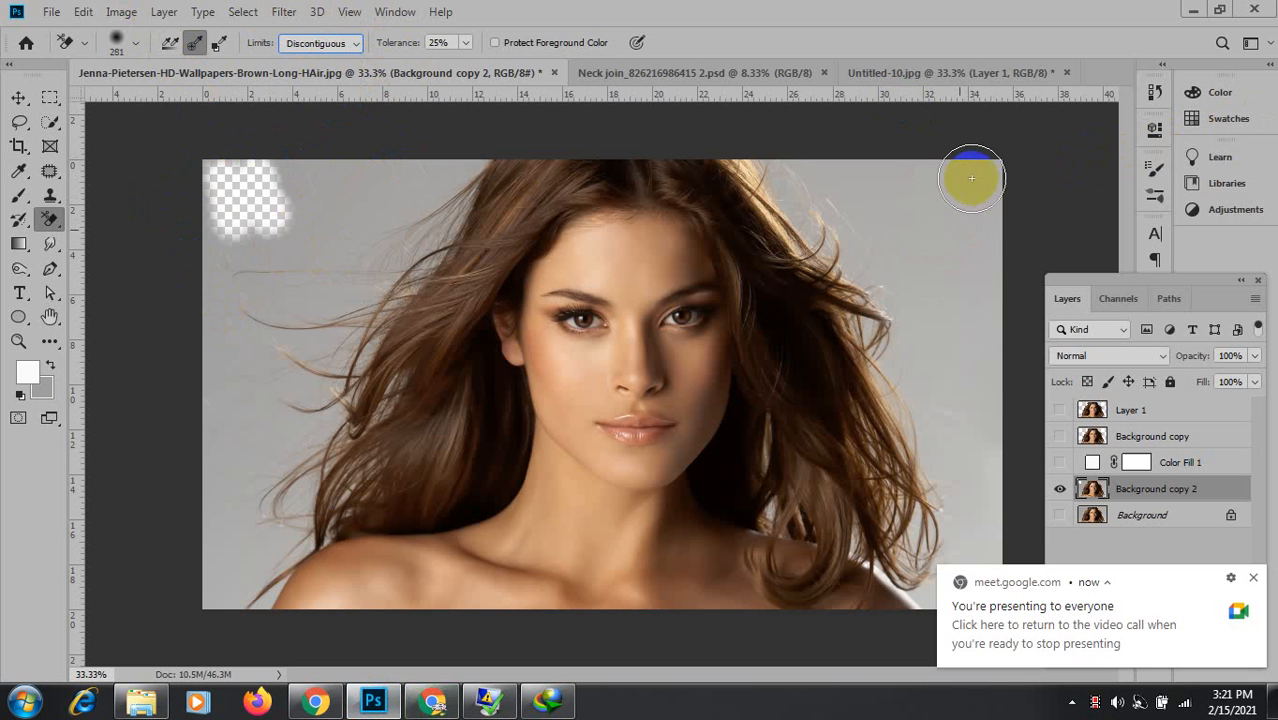
pyautogui.click(984, 178)
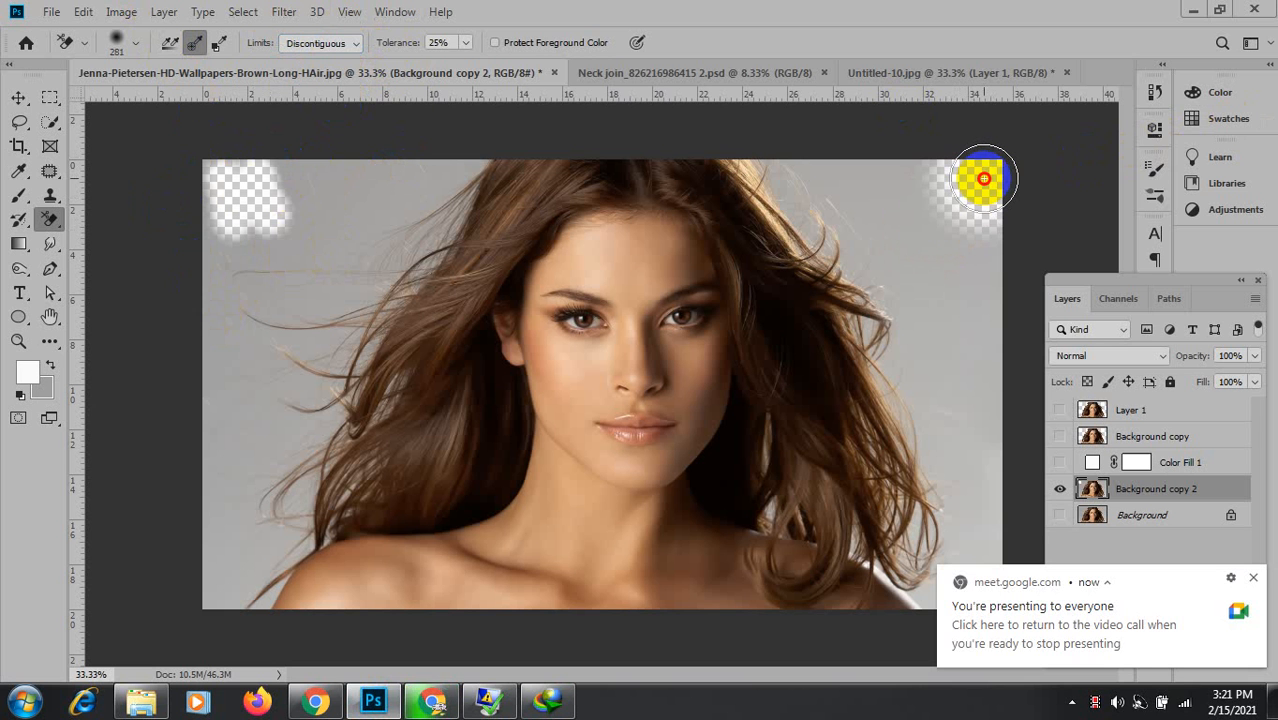
pyautogui.moveTo(984, 178)
pyautogui.mouseDown()
pyautogui.moveTo(832, 182)
pyautogui.moveTo(831, 212)
pyautogui.moveTo(919, 290)
pyautogui.moveTo(938, 346)
pyautogui.moveTo(919, 353)
pyautogui.moveTo(913, 328)
pyautogui.moveTo(887, 483)
pyautogui.moveTo(804, 512)
pyautogui.moveTo(921, 523)
pyautogui.mouseUp()
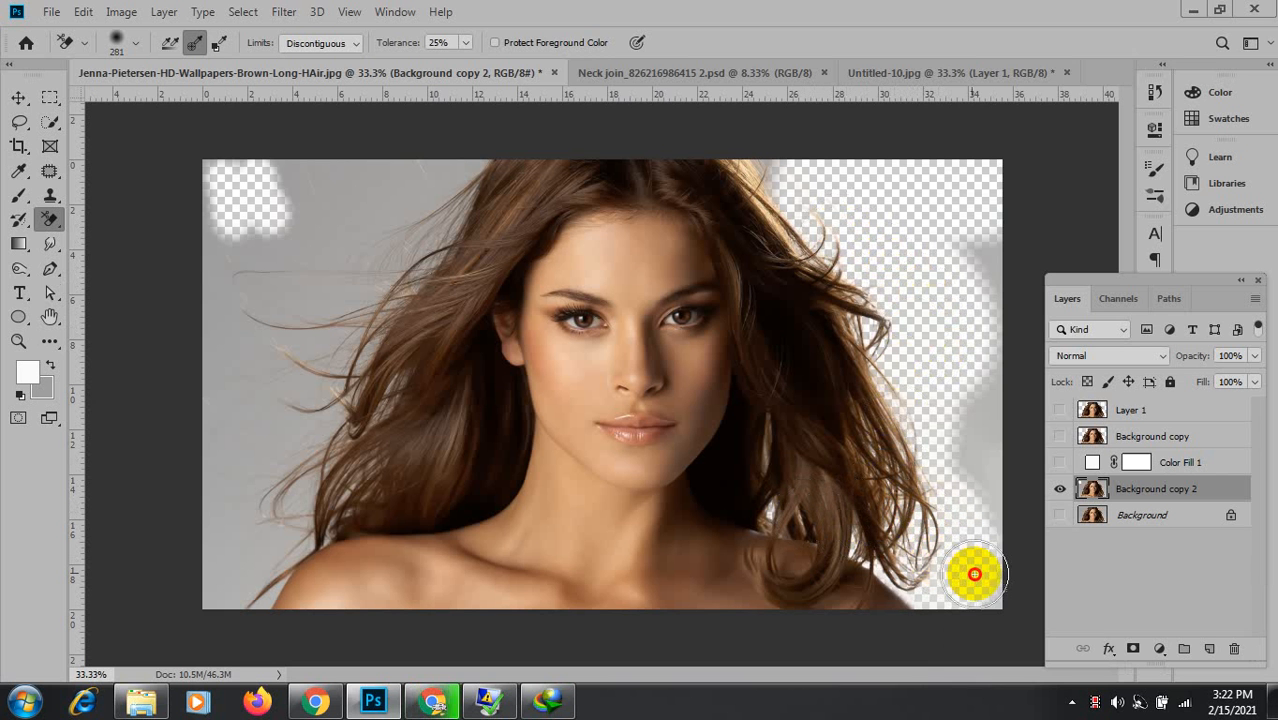
pyautogui.moveTo(978, 572)
pyautogui.mouseDown()
pyautogui.moveTo(991, 308)
pyautogui.moveTo(973, 168)
pyautogui.moveTo(769, 165)
pyautogui.moveTo(762, 132)
pyautogui.mouseUp()
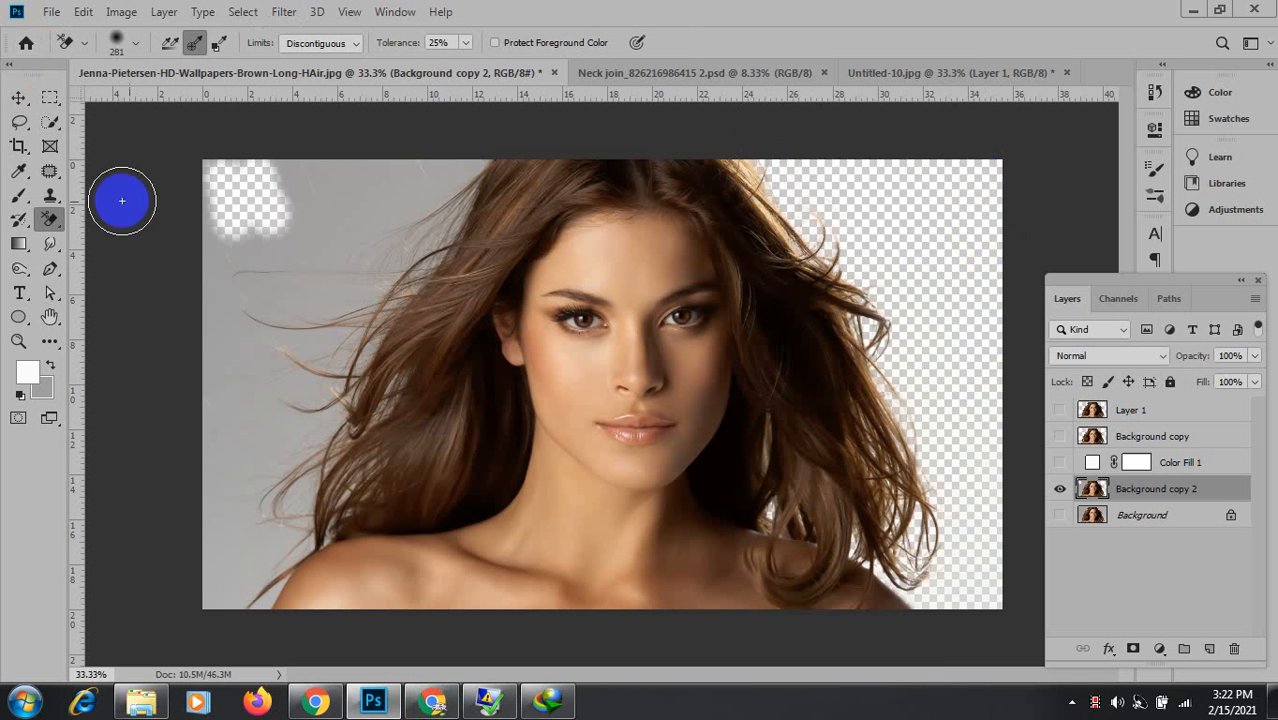
# Erase the grey background left of the hair on Background copy 2, including the leftover strip along the image's left edge.
pyautogui.moveTo(297, 180)
pyautogui.mouseDown()
pyautogui.moveTo(385, 191)
pyautogui.moveTo(442, 174)
pyautogui.moveTo(291, 262)
pyautogui.moveTo(282, 280)
pyautogui.moveTo(311, 328)
pyautogui.moveTo(277, 379)
pyautogui.moveTo(277, 448)
pyautogui.moveTo(337, 417)
pyautogui.moveTo(269, 533)
pyautogui.moveTo(222, 551)
pyautogui.moveTo(191, 519)
pyautogui.moveTo(210, 585)
pyautogui.mouseUp()
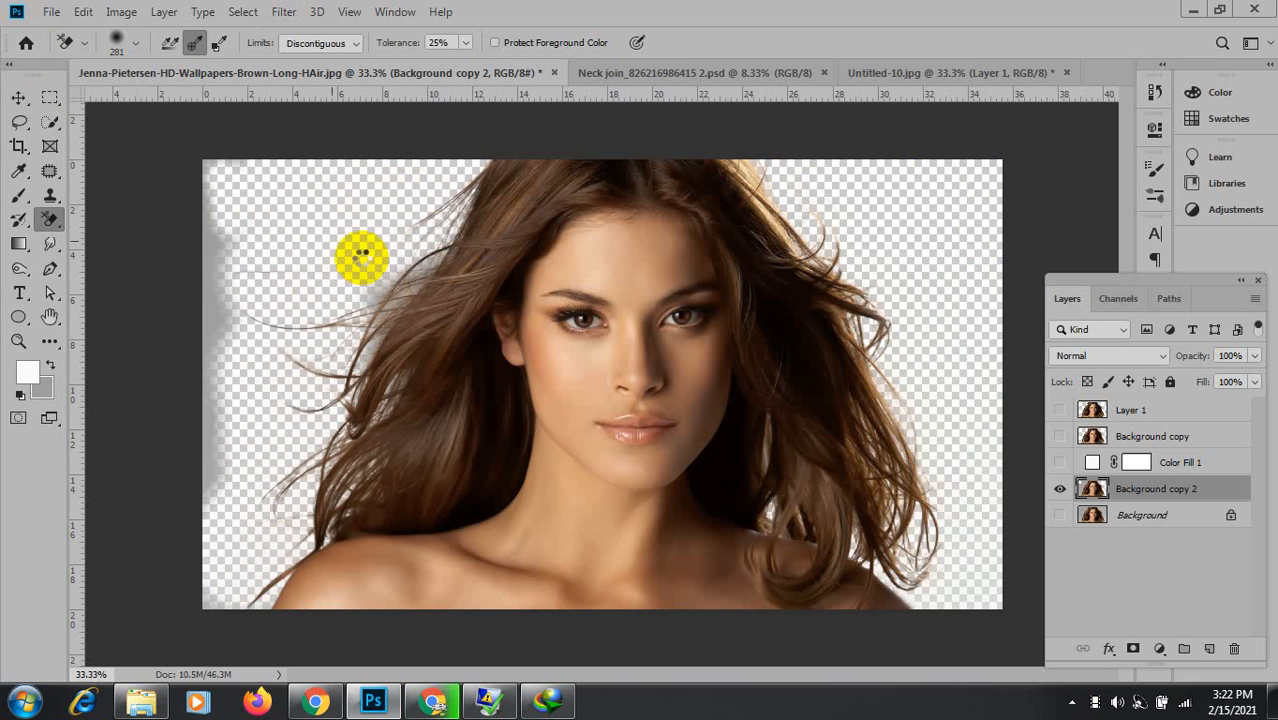
pyautogui.moveTo(361, 257)
pyautogui.mouseDown()
pyautogui.moveTo(396, 268)
pyautogui.moveTo(383, 288)
pyautogui.moveTo(391, 271)
pyautogui.mouseUp()
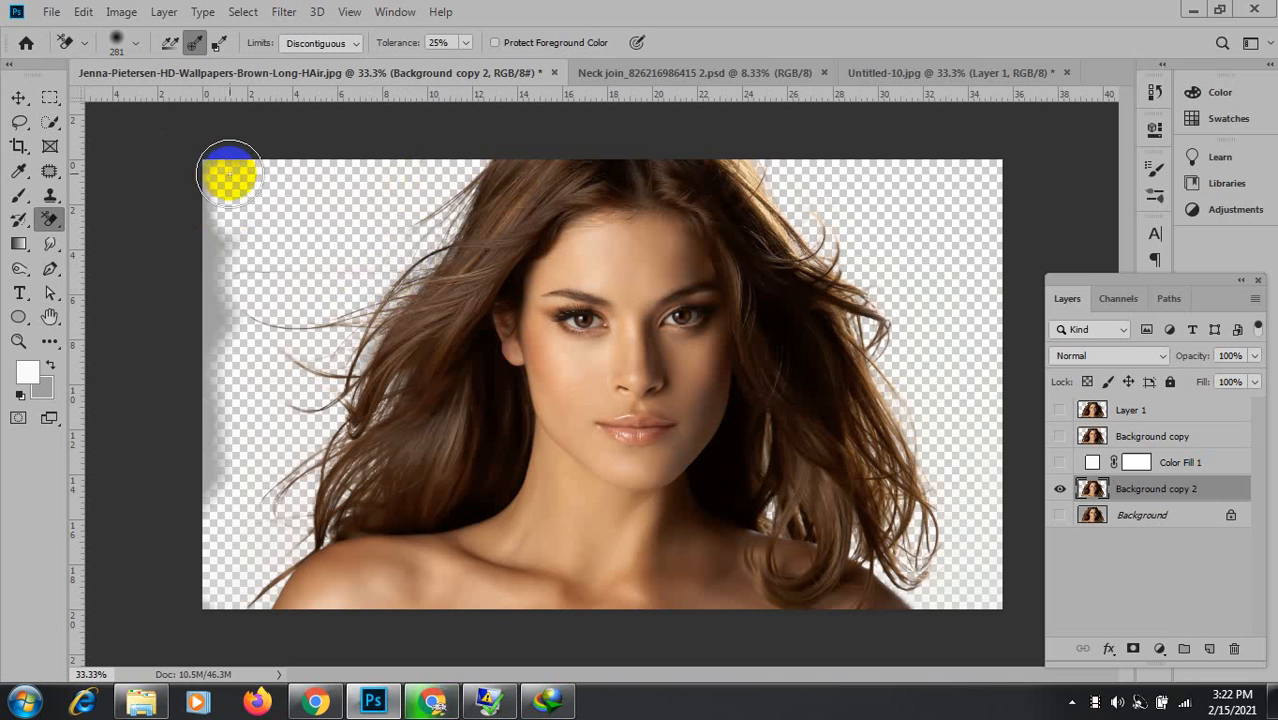
pyautogui.moveTo(229, 175)
pyautogui.mouseDown()
pyautogui.moveTo(196, 186)
pyautogui.moveTo(216, 267)
pyautogui.moveTo(207, 423)
pyautogui.moveTo(219, 338)
pyautogui.mouseUp()
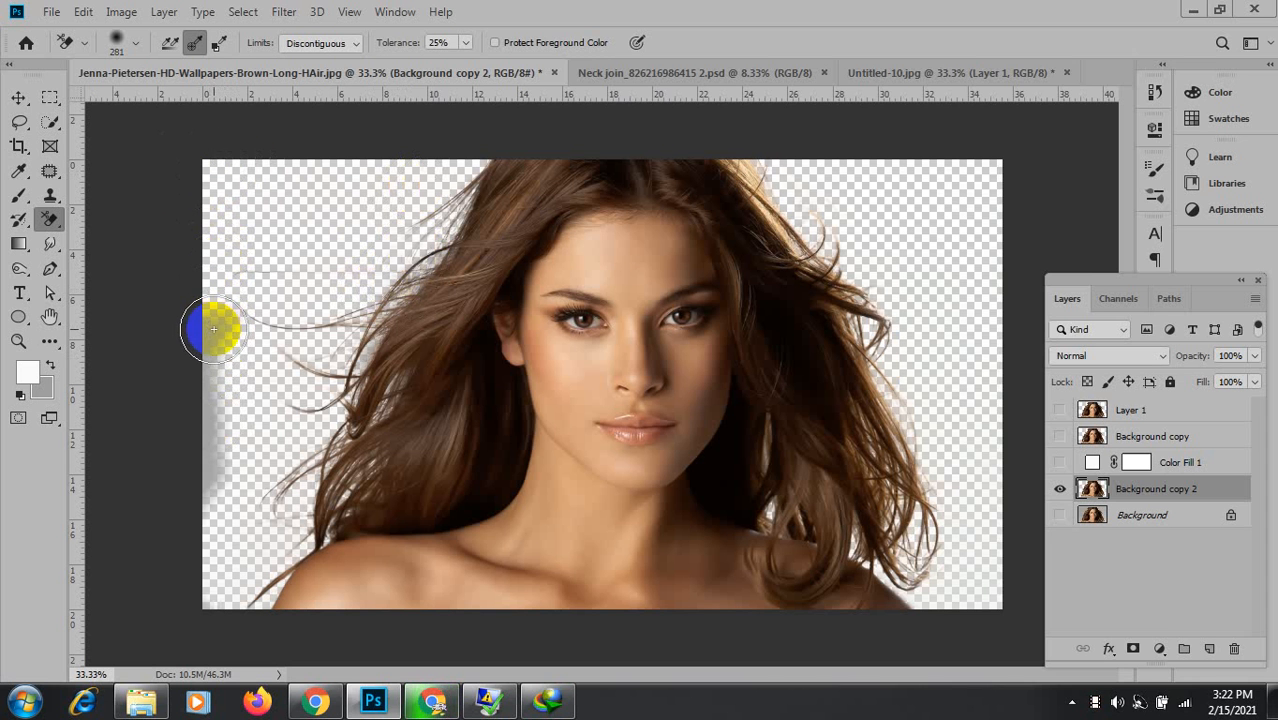
pyautogui.moveTo(213, 329); pyautogui.dragTo(211, 488)
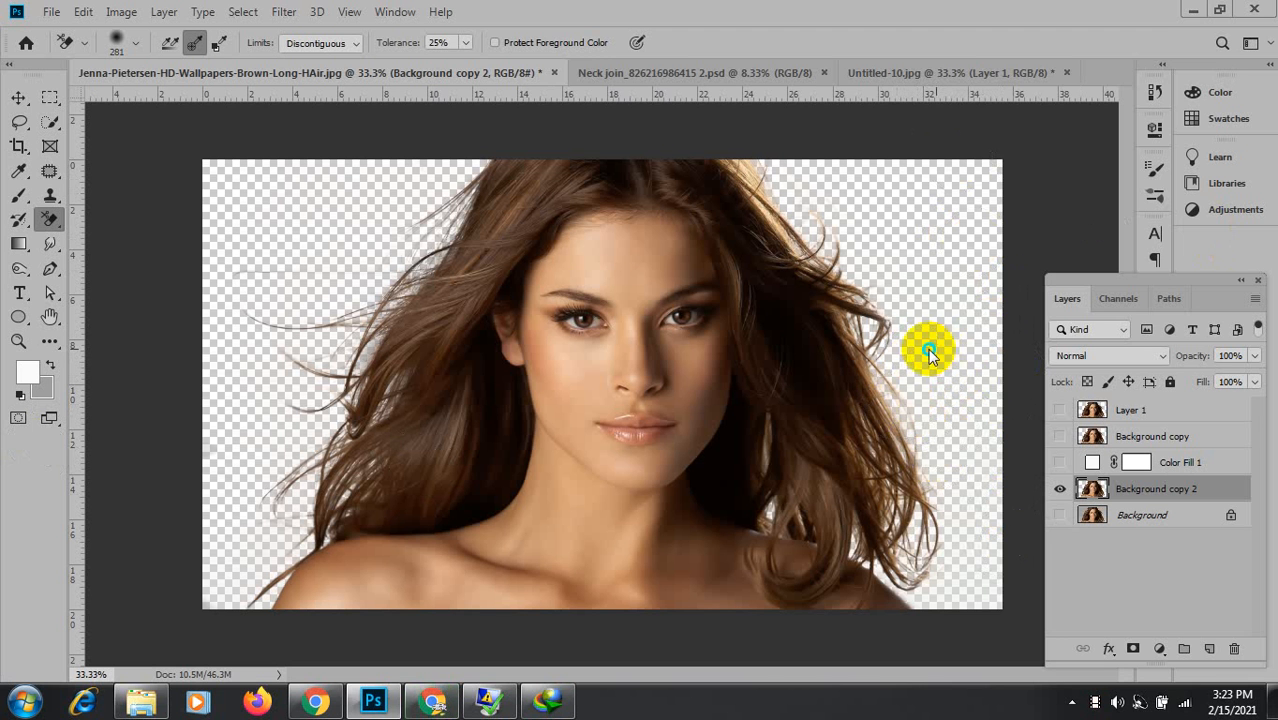
# Reduce the brush size to 113 px and erase the remaining grey between the hair strands left of the face.
pyautogui.moveTo(929, 349); pyautogui.dragTo(905, 355)
pyautogui.moveTo(887, 436)
pyautogui.mouseDown()
pyautogui.moveTo(893, 400)
pyautogui.moveTo(873, 371)
pyautogui.moveTo(900, 390)
pyautogui.mouseUp()
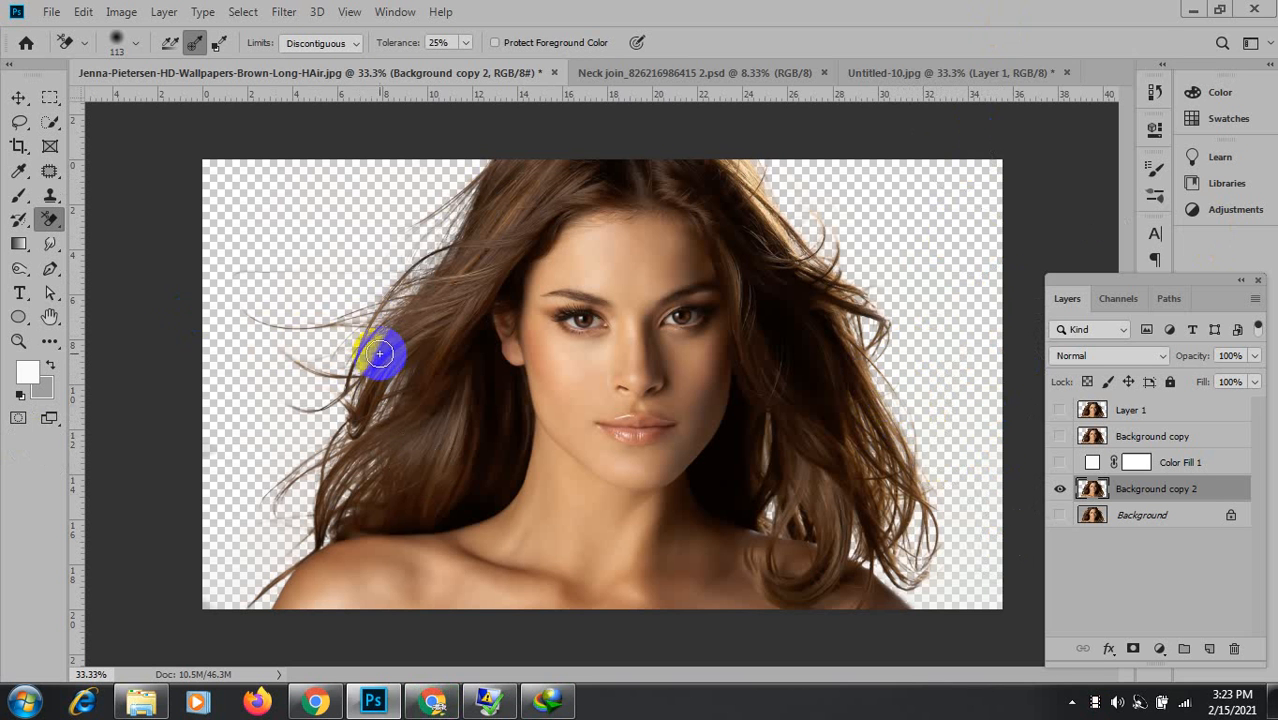
pyautogui.moveTo(366, 354)
pyautogui.mouseDown()
pyautogui.moveTo(446, 223)
pyautogui.moveTo(393, 285)
pyautogui.moveTo(299, 463)
pyautogui.moveTo(386, 408)
pyautogui.moveTo(392, 390)
pyautogui.moveTo(325, 525)
pyautogui.moveTo(377, 416)
pyautogui.mouseUp()
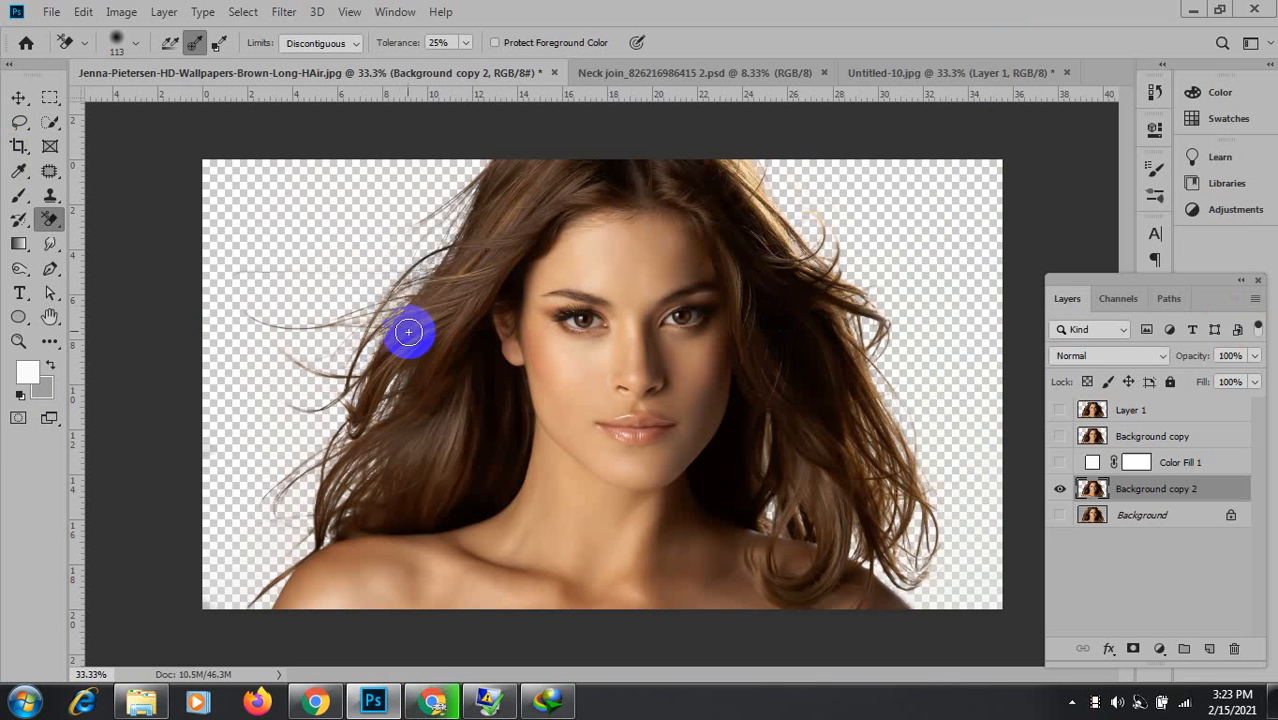
# Inspect the erased gaps between the hair strands left of the face up close and reduce the brush size to 9 px.
pyautogui.keyDown('ctrl'); pyautogui.click(426, 275); pyautogui.keyUp('ctrl')
pyautogui.keyDown('ctrl'); pyautogui.click(426, 275); pyautogui.keyUp('ctrl')
pyautogui.keyDown('ctrl'); pyautogui.click(426, 275); pyautogui.keyUp('ctrl')
pyautogui.keyDown('ctrl'); pyautogui.click(426, 275); pyautogui.keyUp('ctrl')
pyautogui.keyDown('ctrl'); pyautogui.click(428, 275); pyautogui.keyUp('ctrl')
pyautogui.keyDown('ctrl'); pyautogui.click(428, 273); pyautogui.keyUp('ctrl')
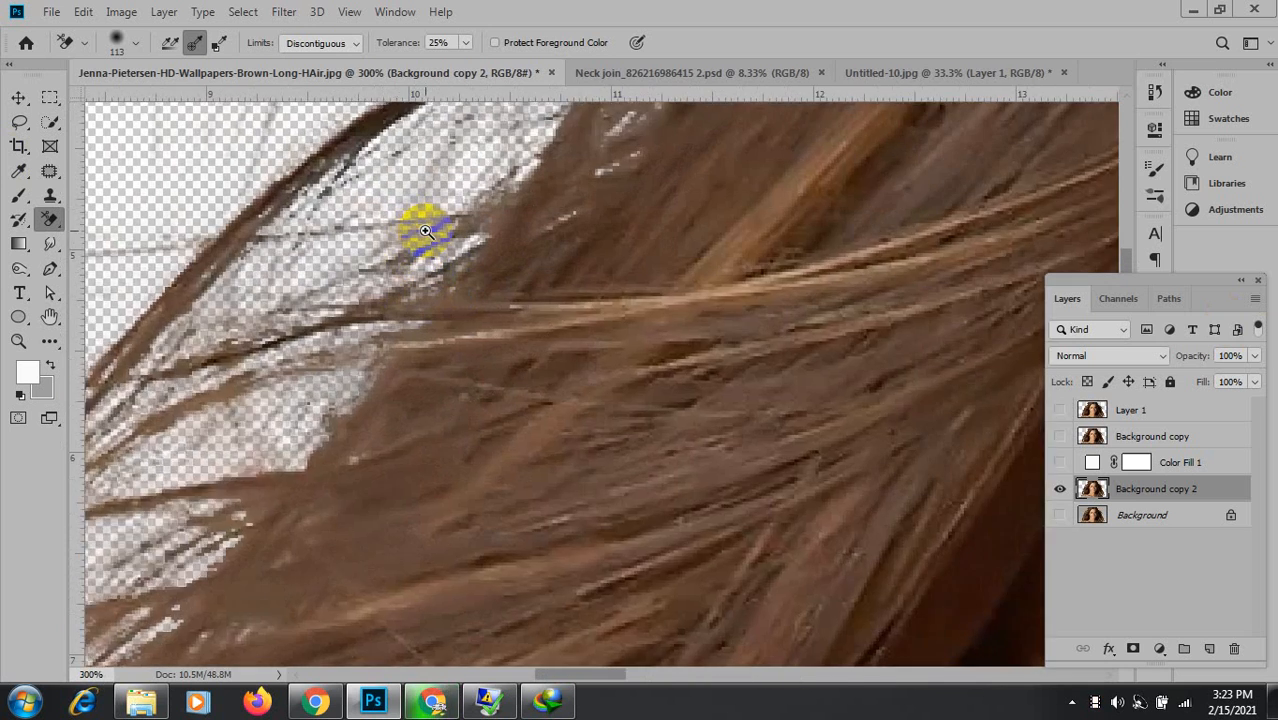
pyautogui.keyDown('ctrl'); pyautogui.click(422, 230); pyautogui.keyUp('ctrl')
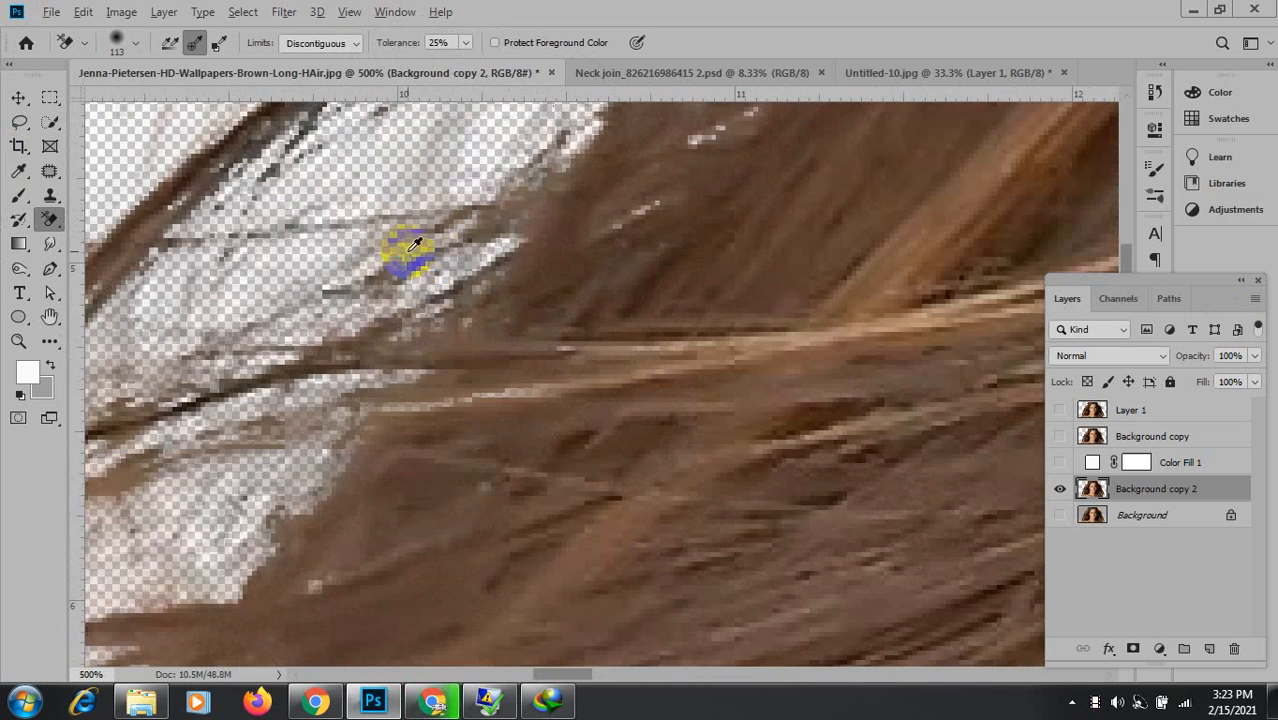
pyautogui.moveTo(406, 250); pyautogui.dragTo(163, 289)
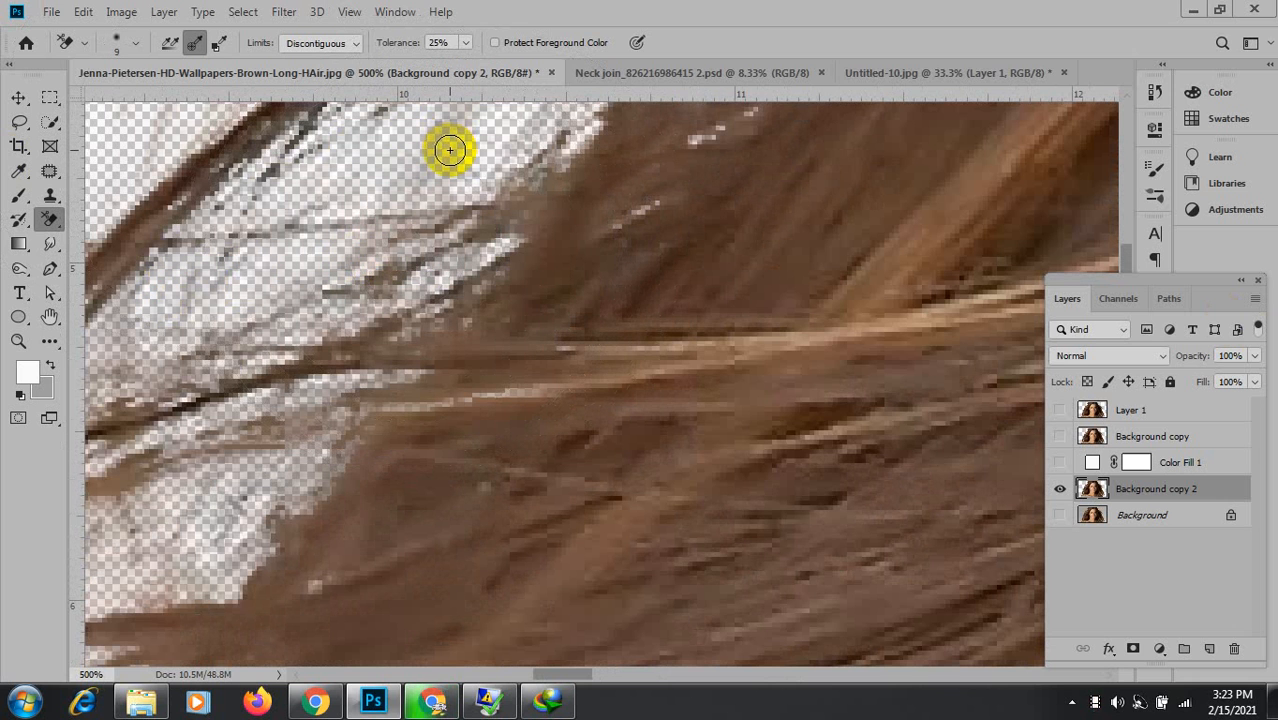
pyautogui.scroll(-7, 450, 155)
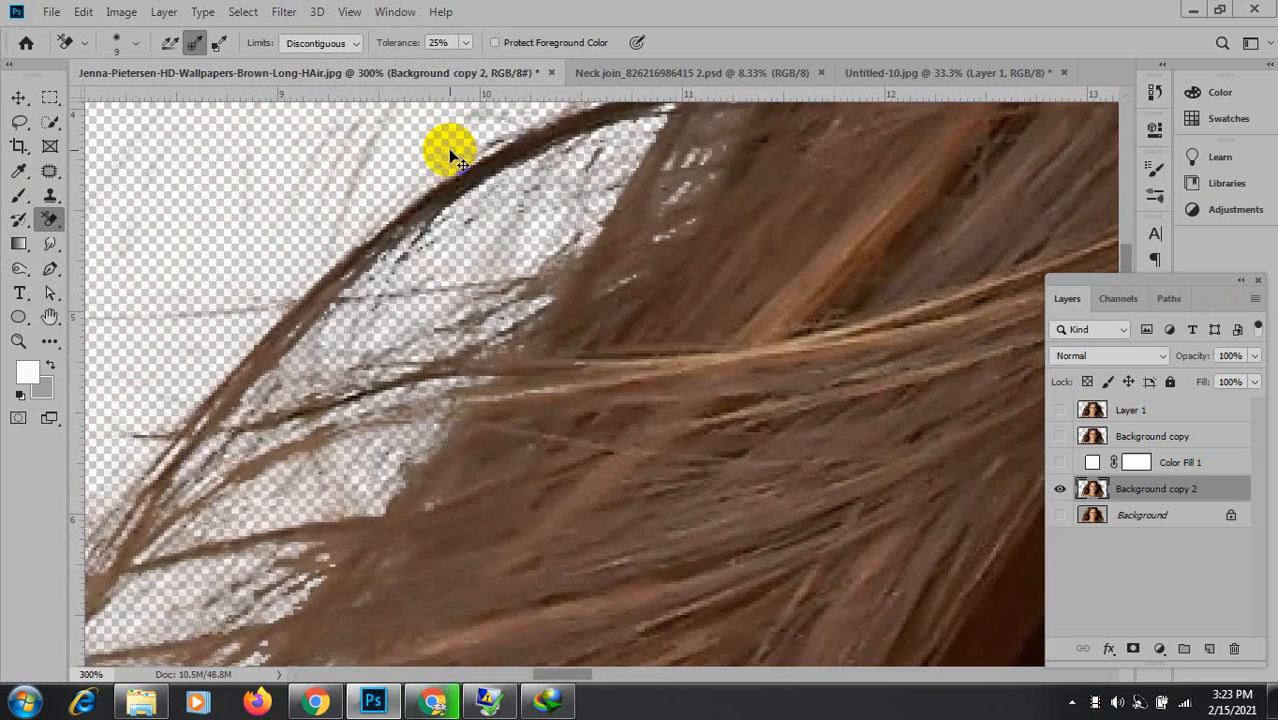
pyautogui.scroll(-2, 450, 155)
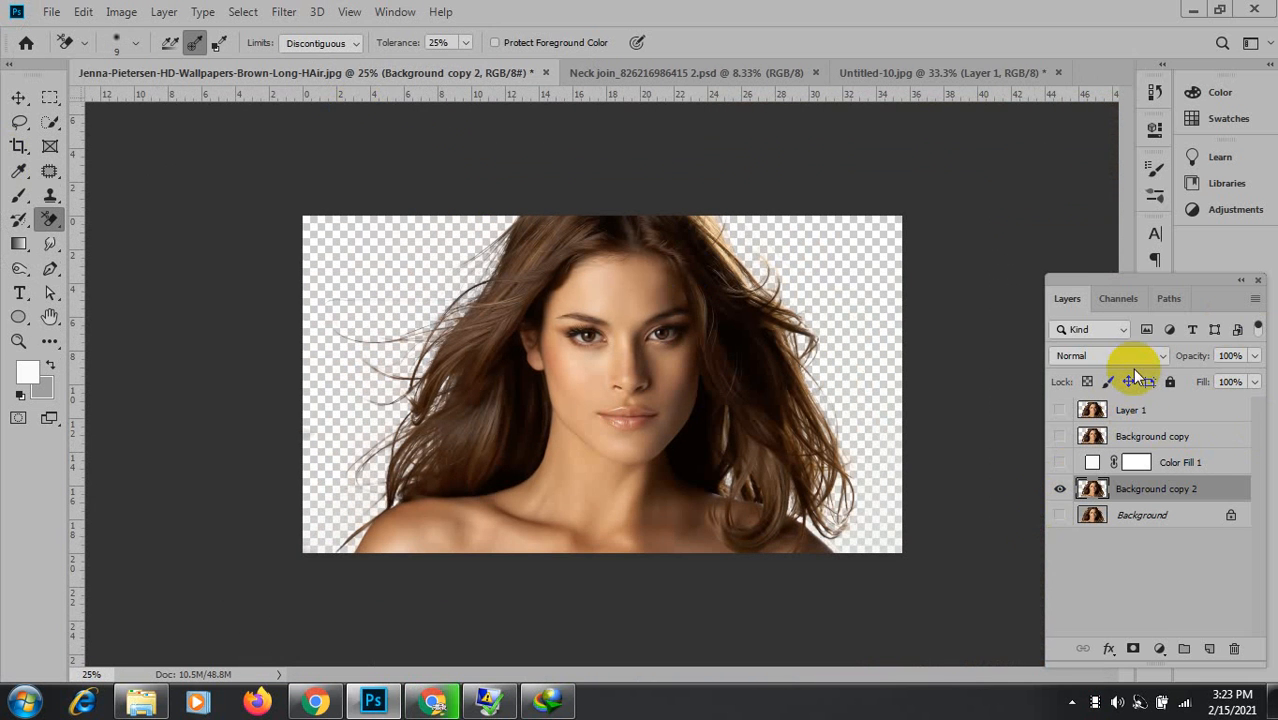
# Show the Color Fill 1 and Background copy layers to view the first cutout against white.
pyautogui.click(1060, 462)
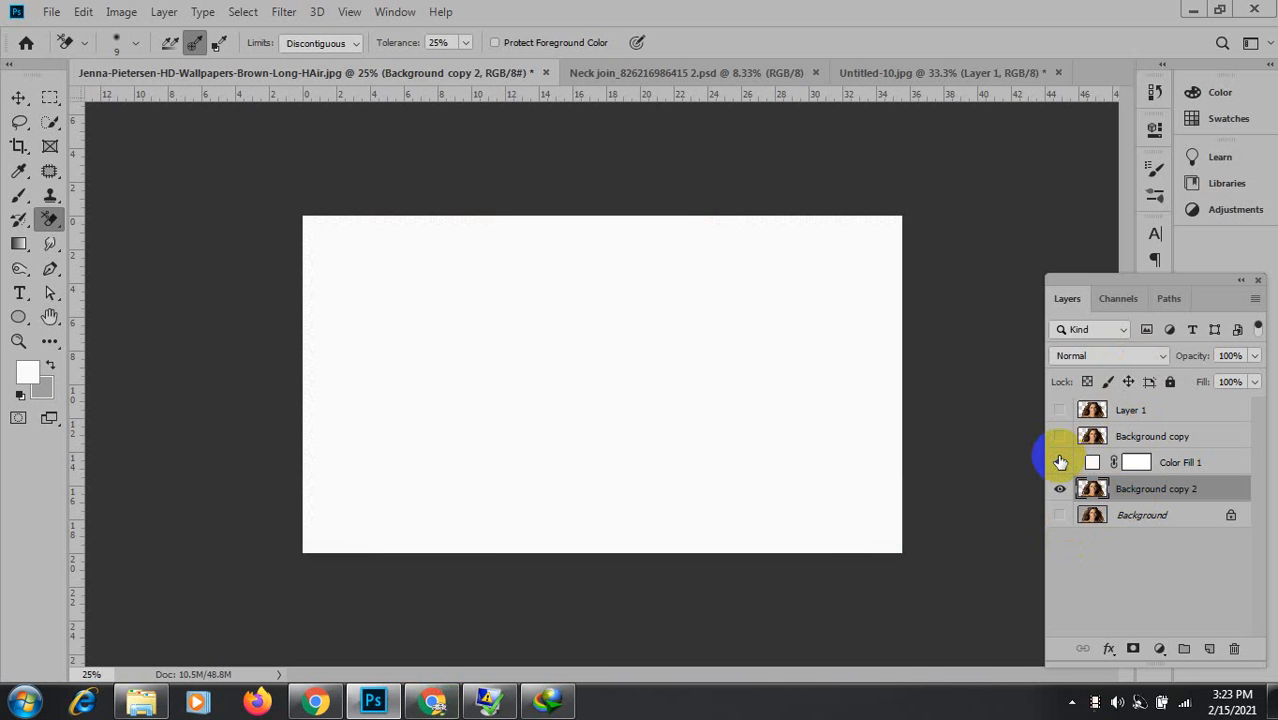
pyautogui.click(1060, 437)
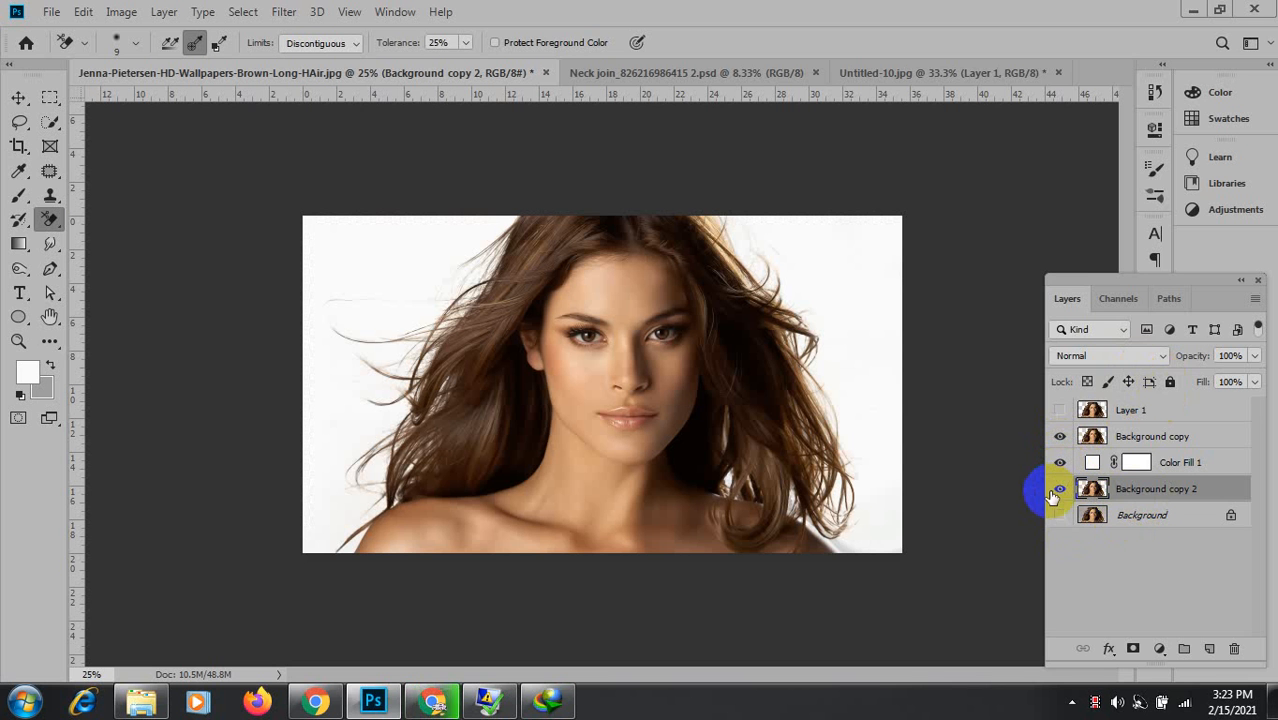
# Hide the Color Fill 1 layer and toggle Background copy 2 off and on to compare the cutouts over transparency.
pyautogui.click(1060, 488)
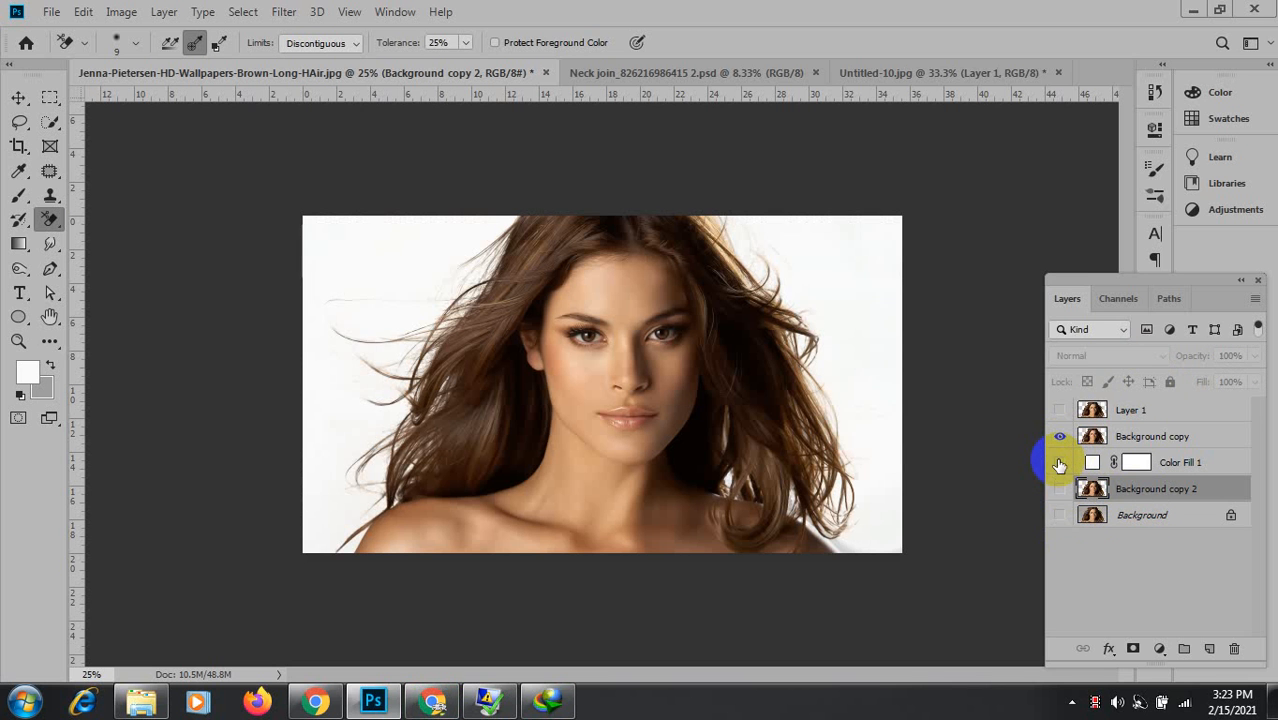
pyautogui.click(1059, 463)
pyautogui.click(1060, 488)
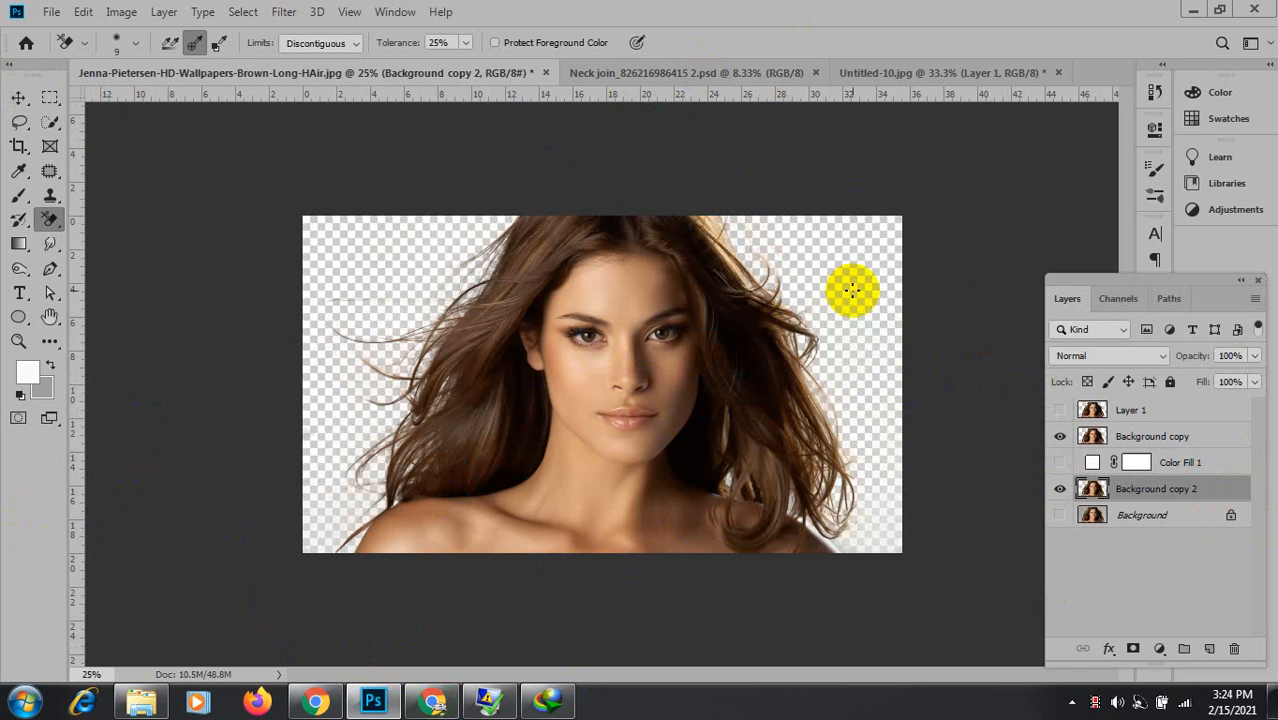
# Switch to the Google Meet call in Chrome and look through the list of participants.
pyautogui.click(428, 706)
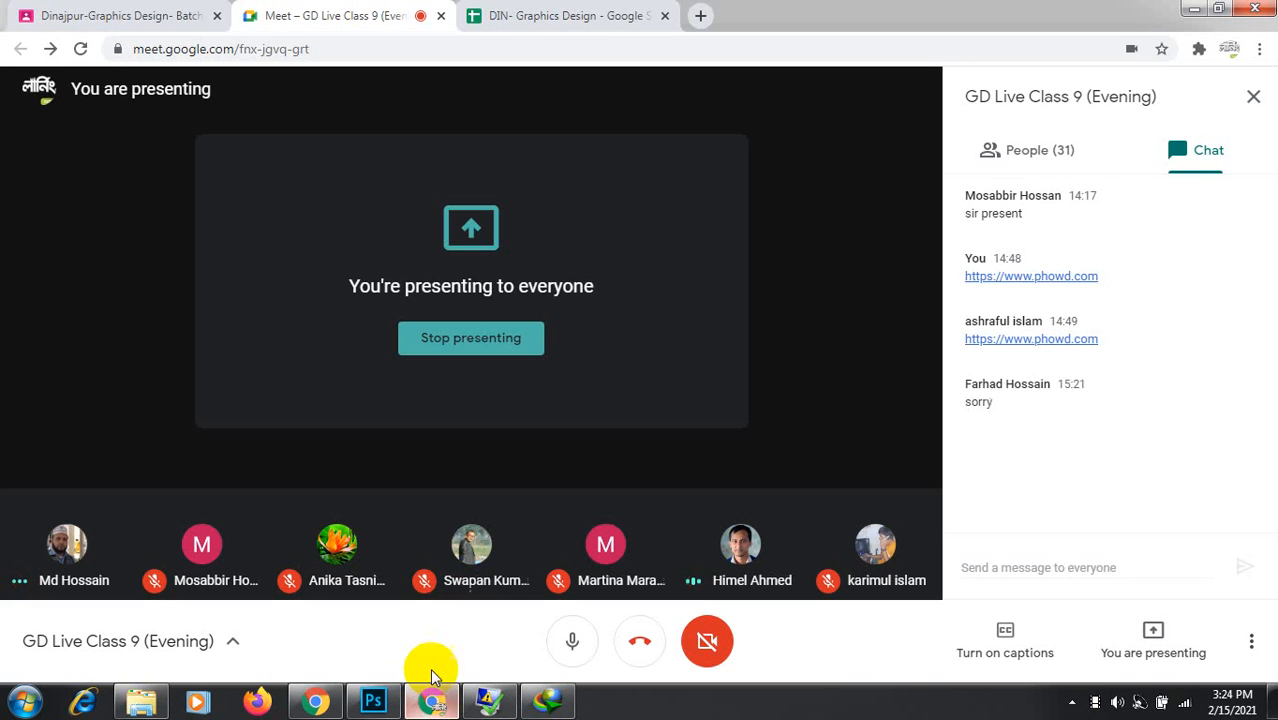
pyautogui.click(1035, 158)
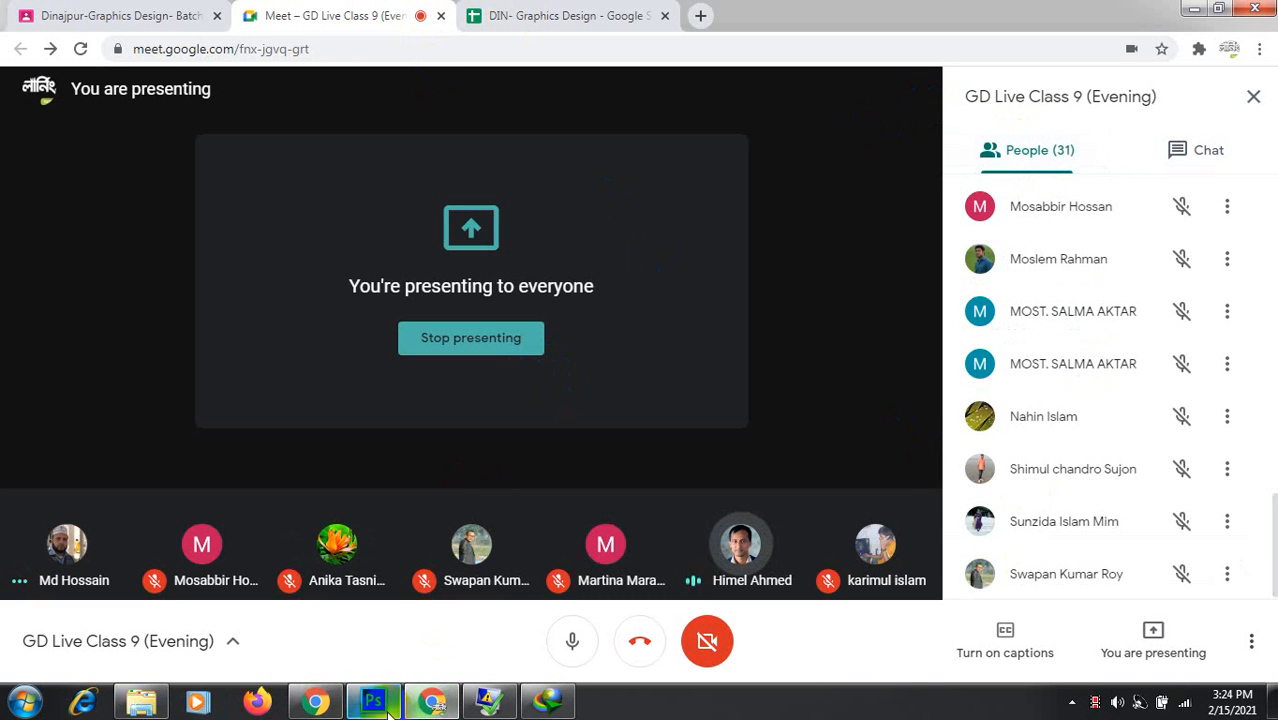
pyautogui.moveTo(425, 707)
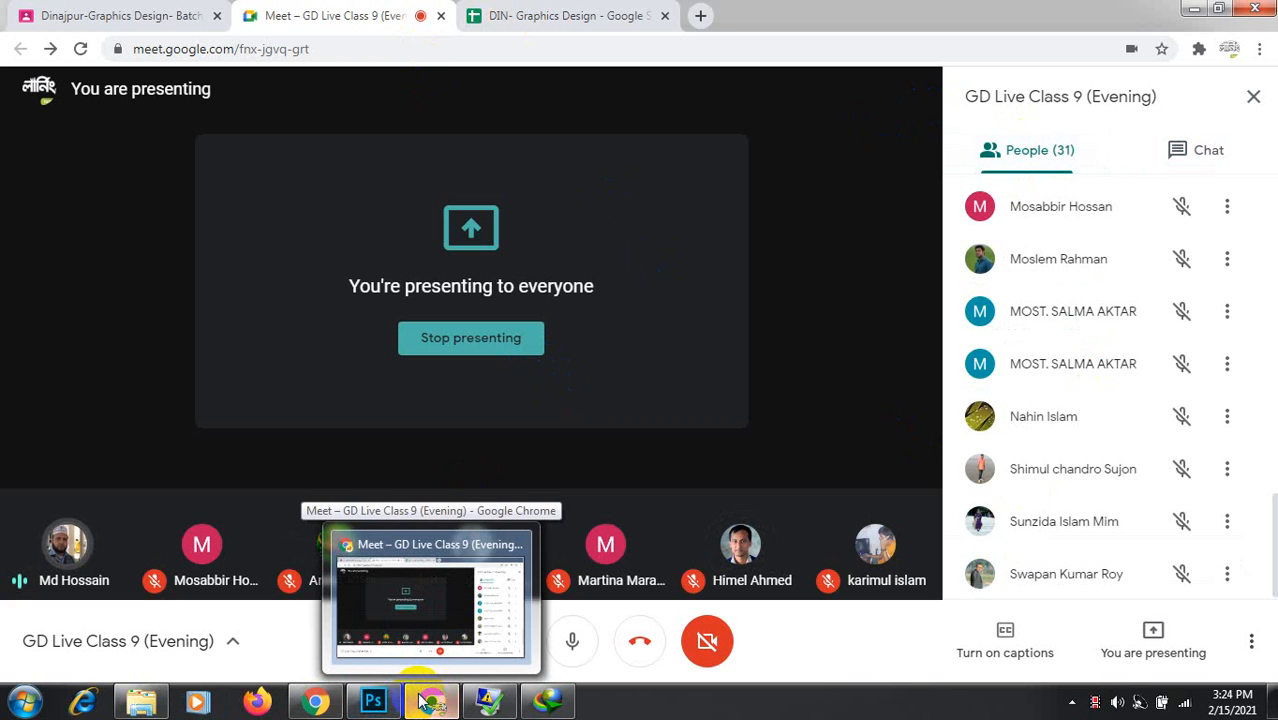
pyautogui.click(424, 703)
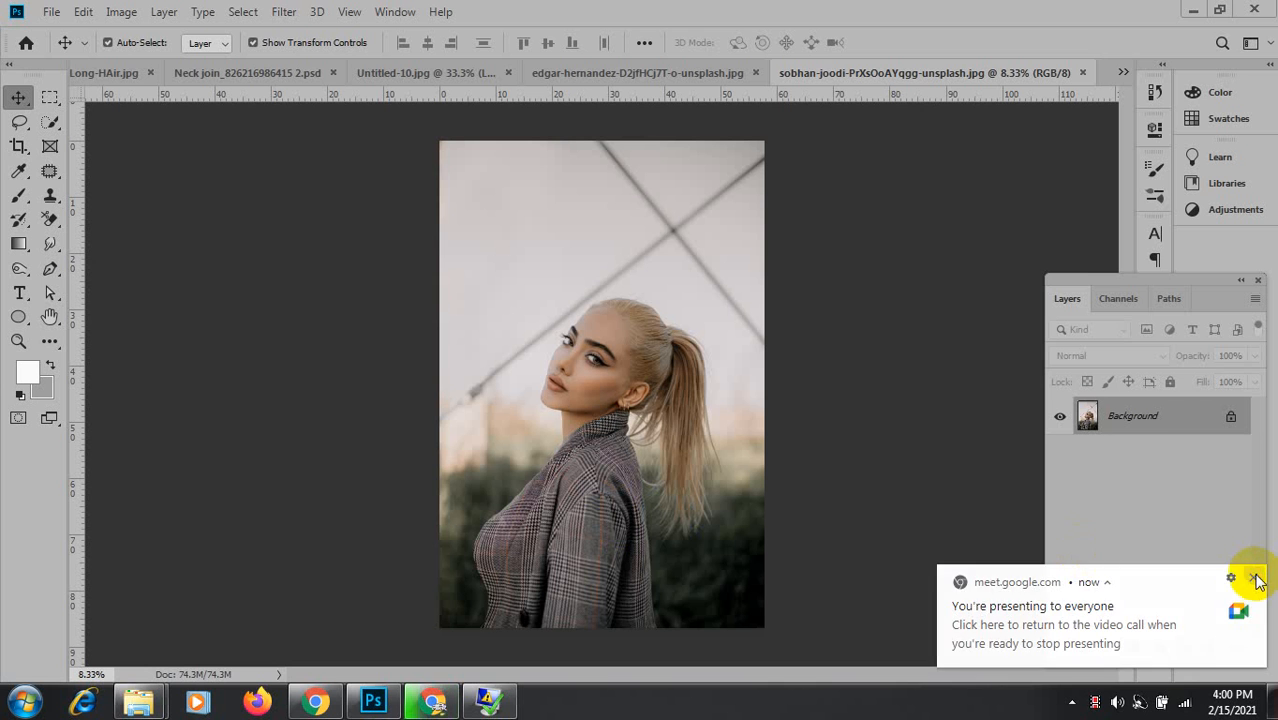
pyautogui.click(1256, 580)
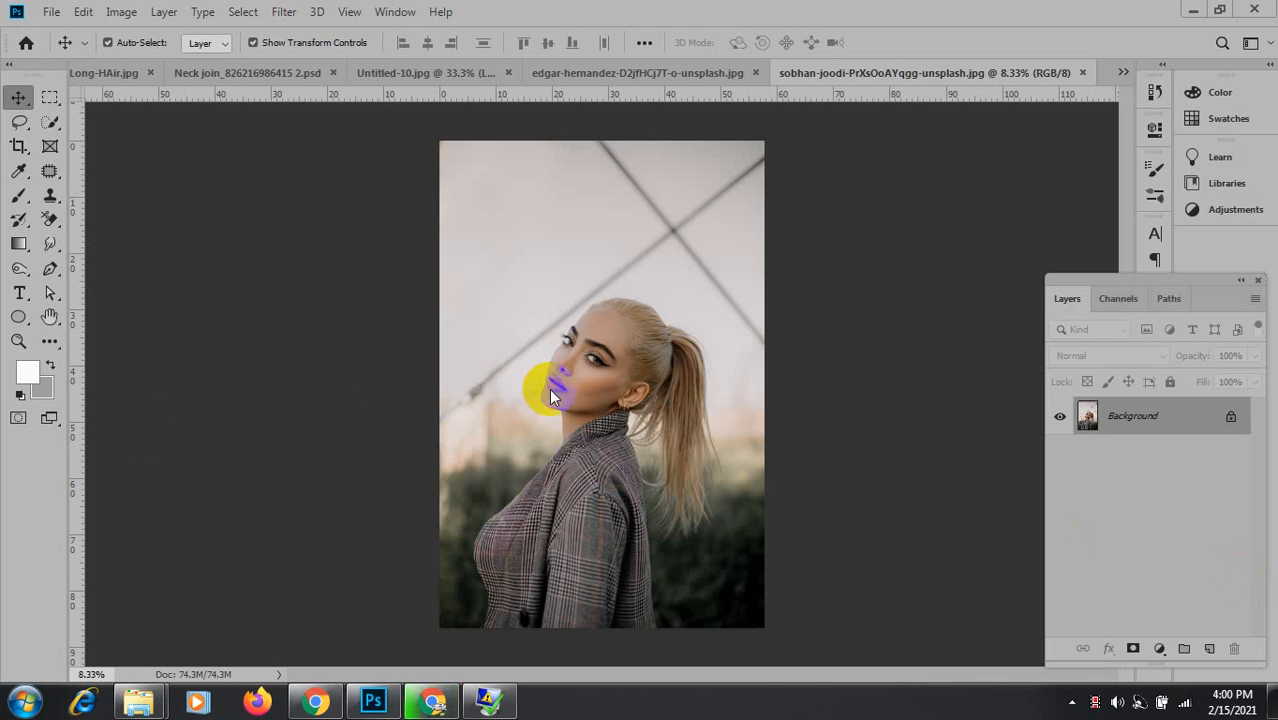
pyautogui.click(463, 319)
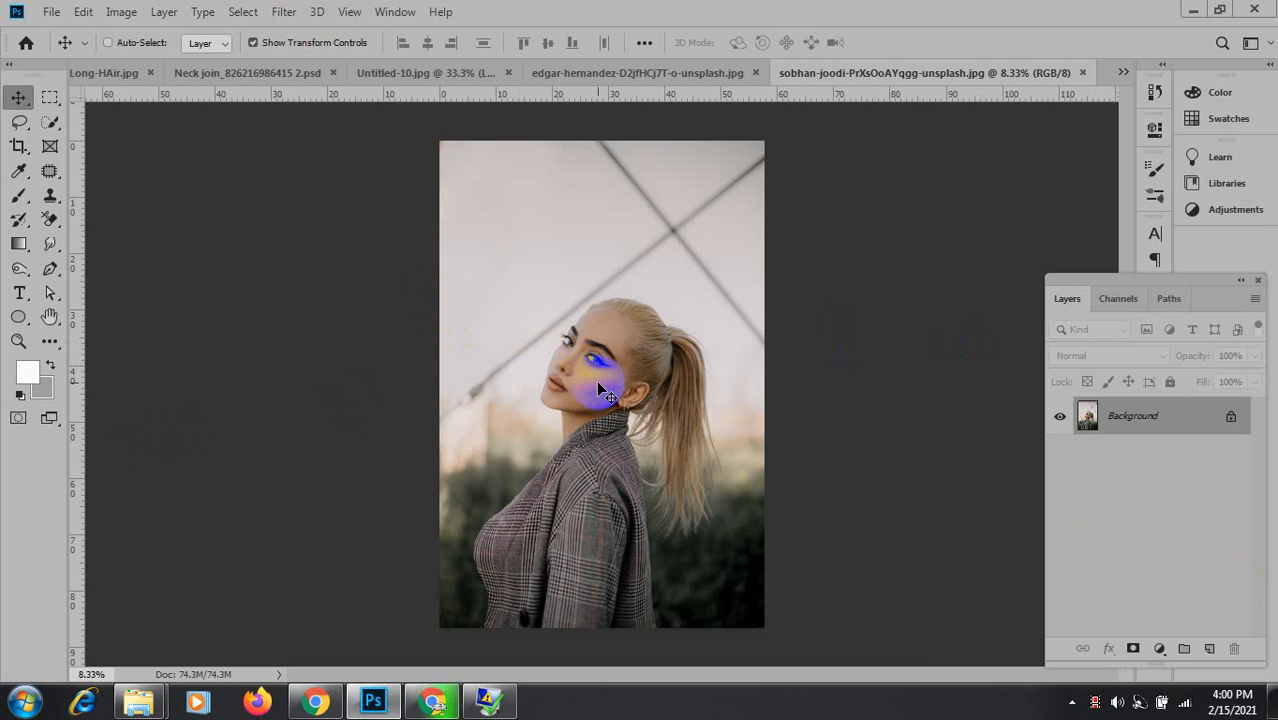
pyautogui.hotkey('ctrl', 'l')
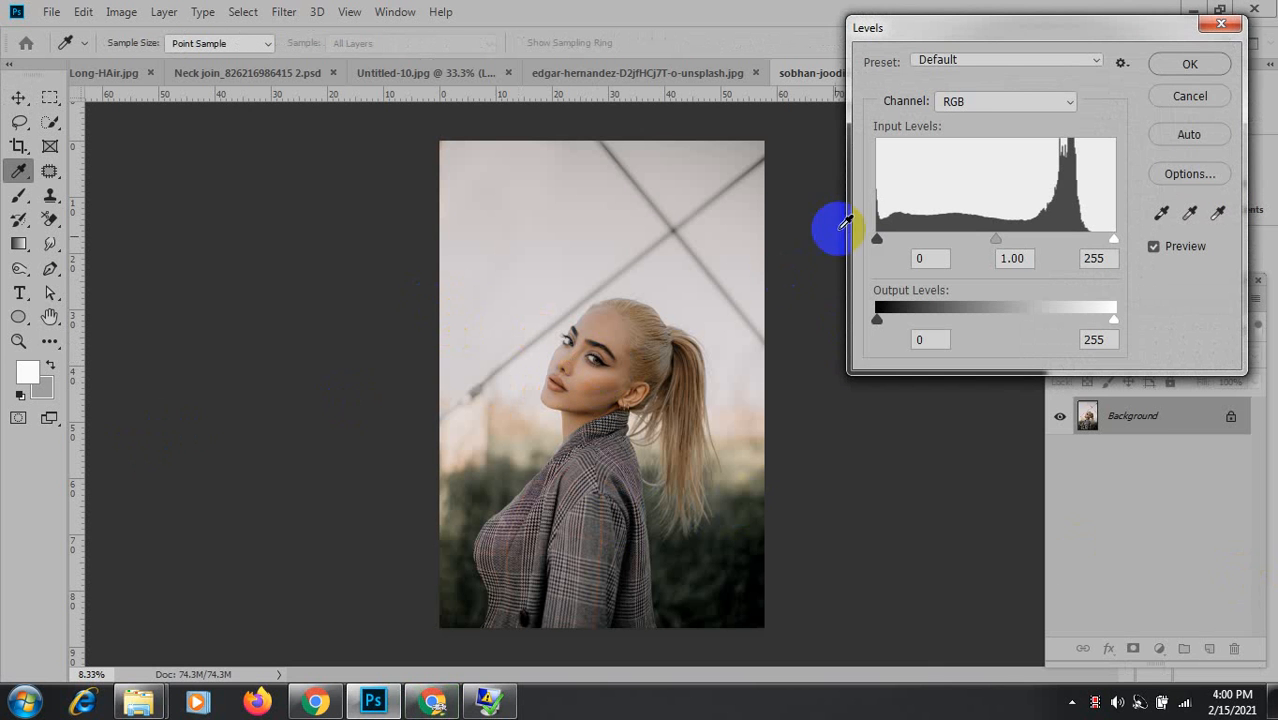
pyautogui.click(1190, 96)
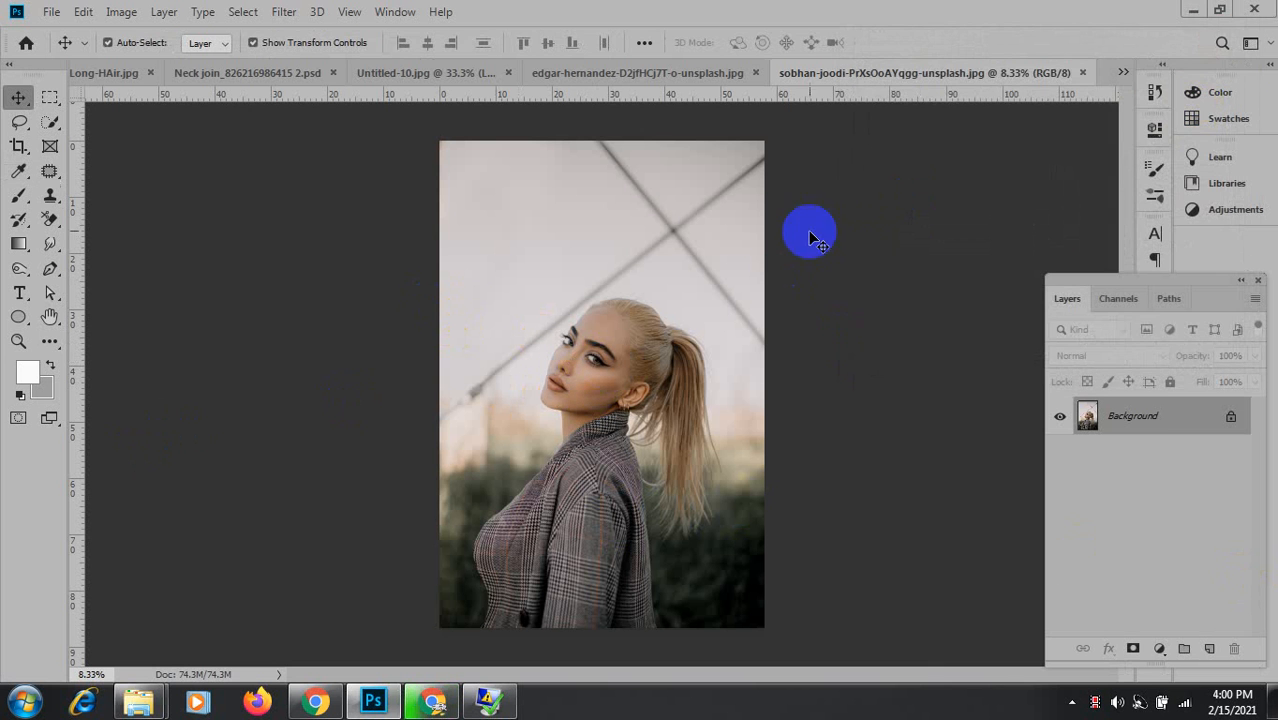
# Duplicate the Background layer of the blonde ponytail portrait and hide the original Background layer.
pyautogui.hotkey('ctrl', 'j')
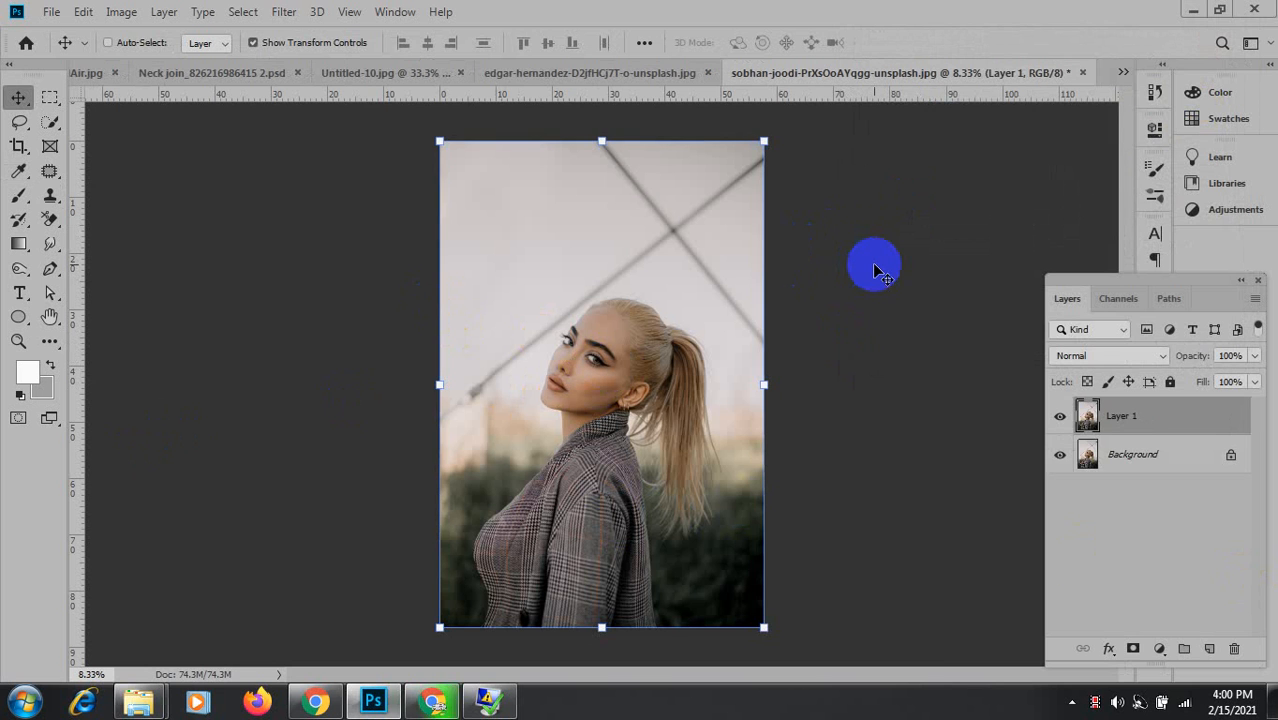
pyautogui.click(1060, 454)
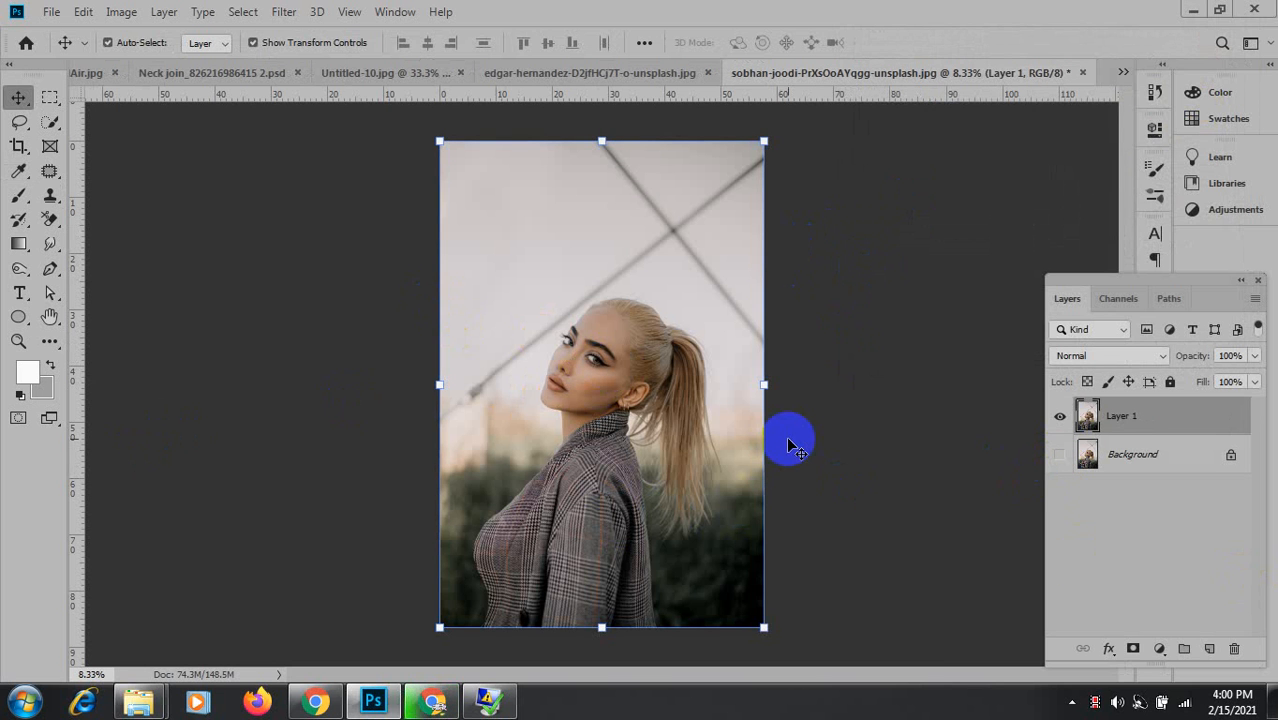
pyautogui.click(107, 42)
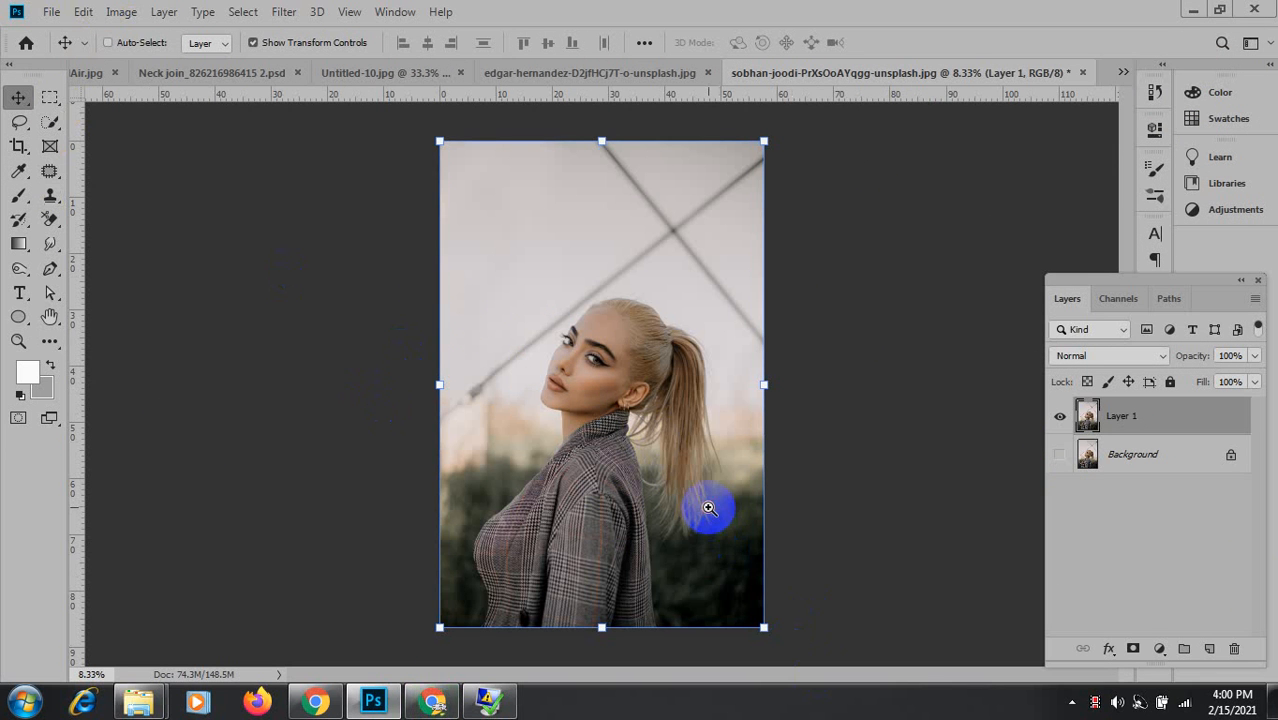
# Select the Pen tool in Path mode for tracing the jacket from its lower back edge.
pyautogui.hotkey('ctrl', '+')
pyautogui.moveTo(727, 556); pyautogui.dragTo(746, 360)
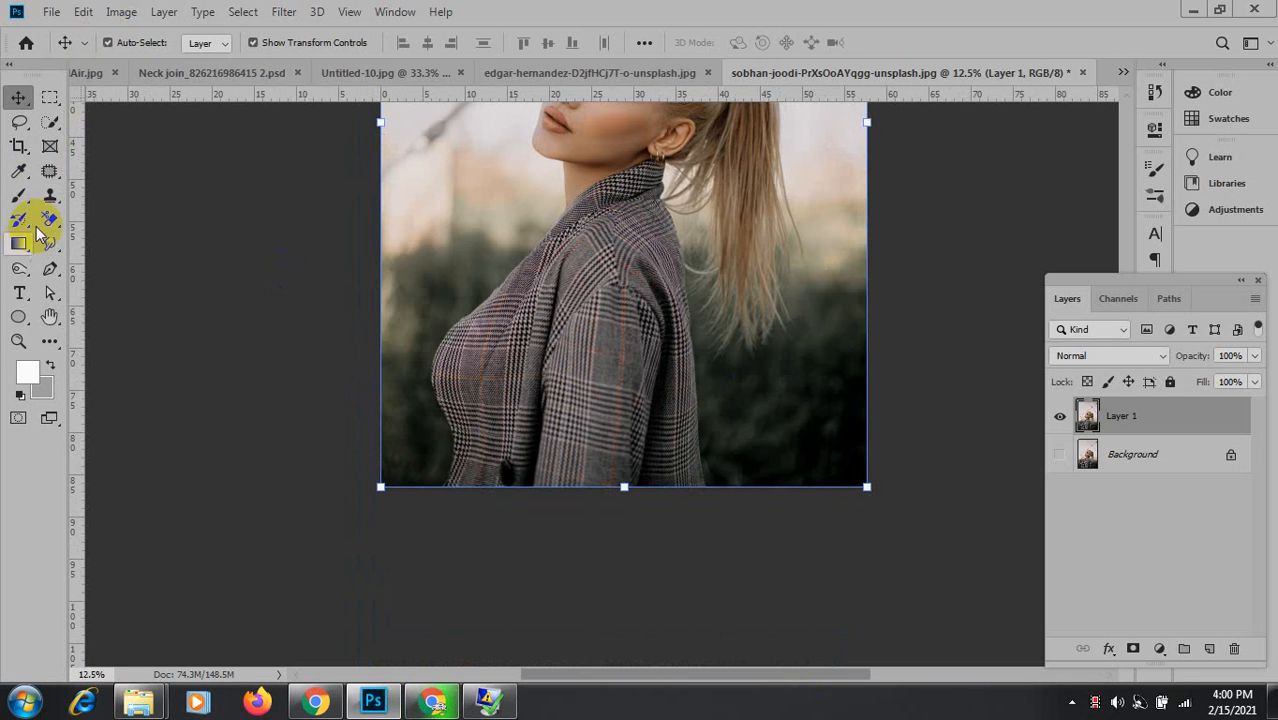
pyautogui.click(50, 268)
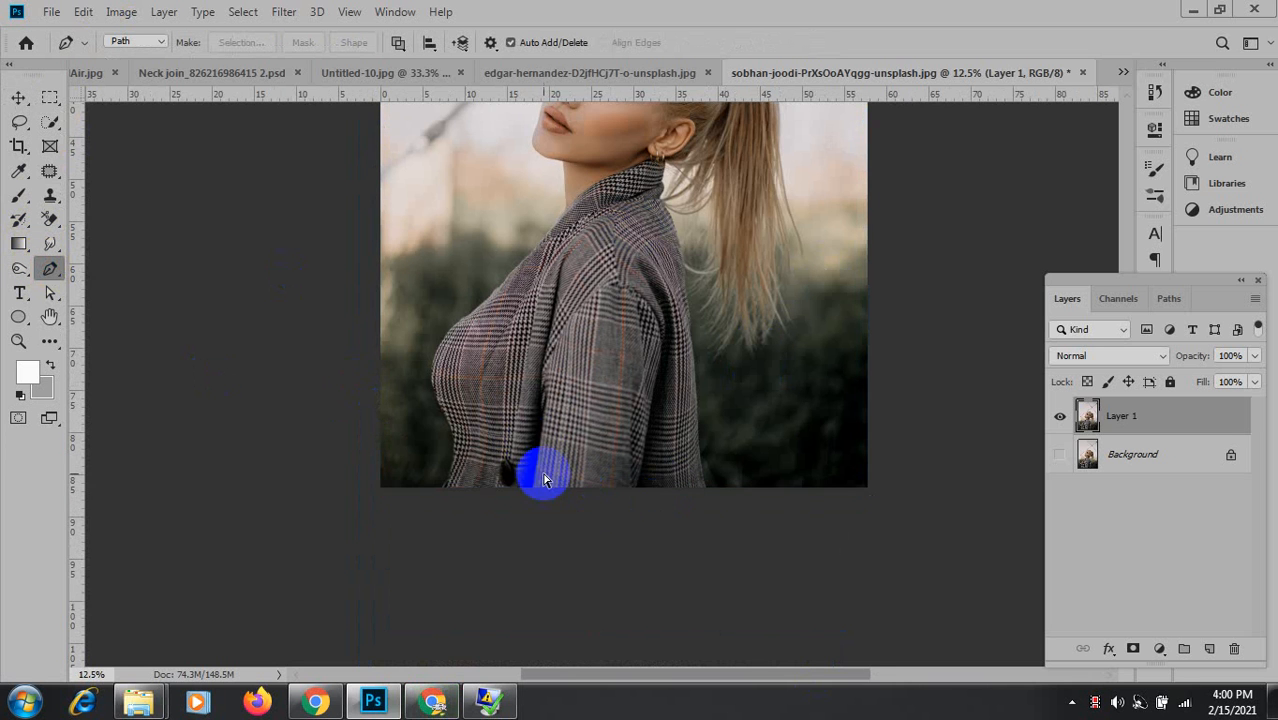
pyautogui.scroll(1, 542, 471)
pyautogui.moveTo(673, 488); pyautogui.dragTo(585, 448)
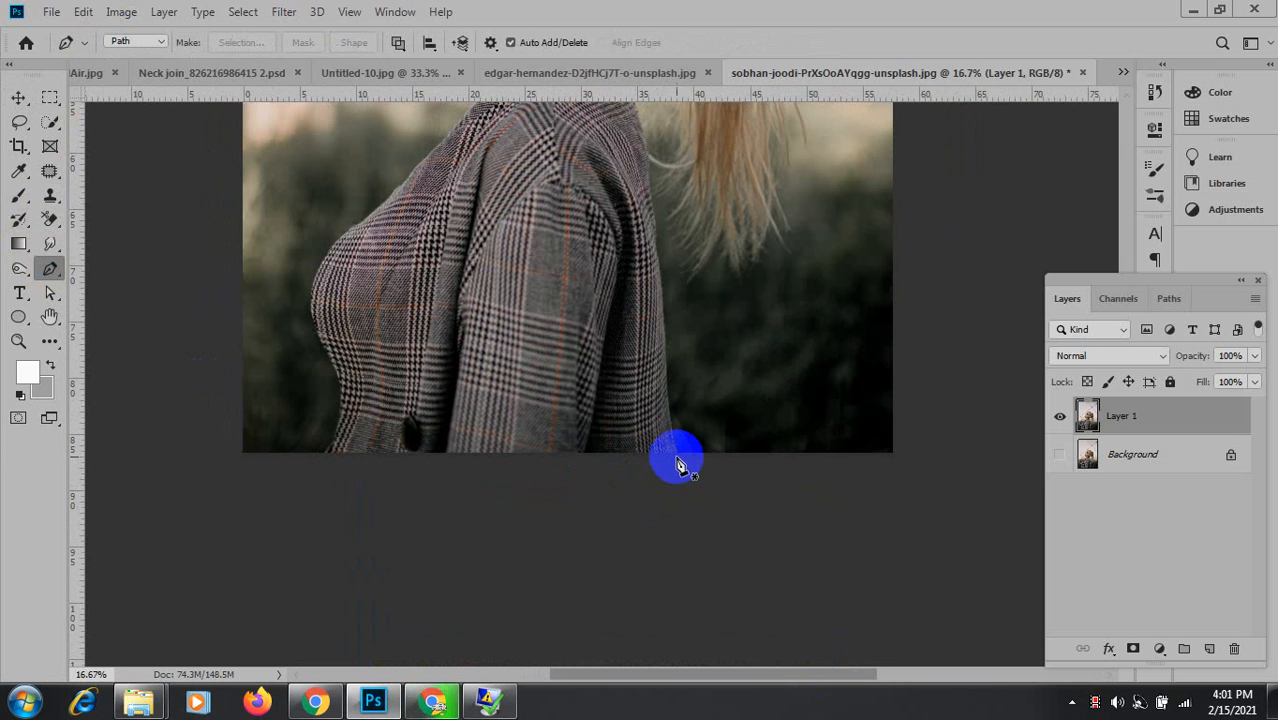
pyautogui.click(667, 335)
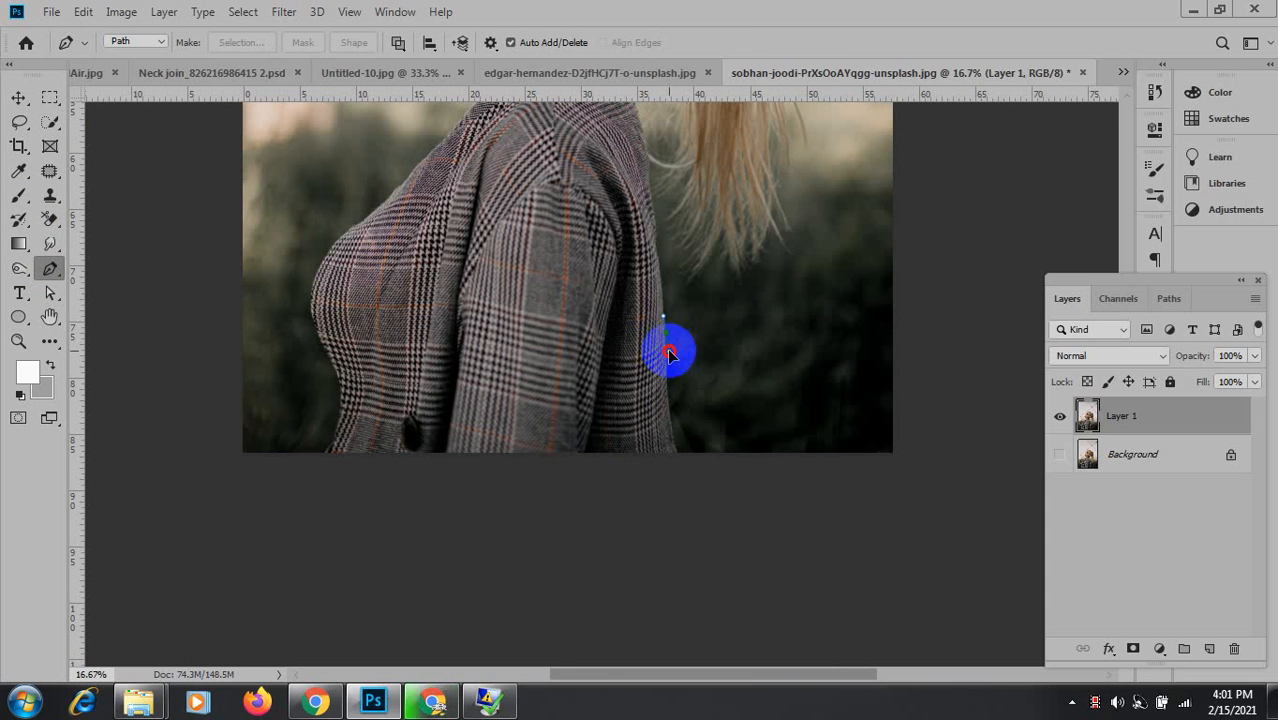
pyautogui.click(667, 356)
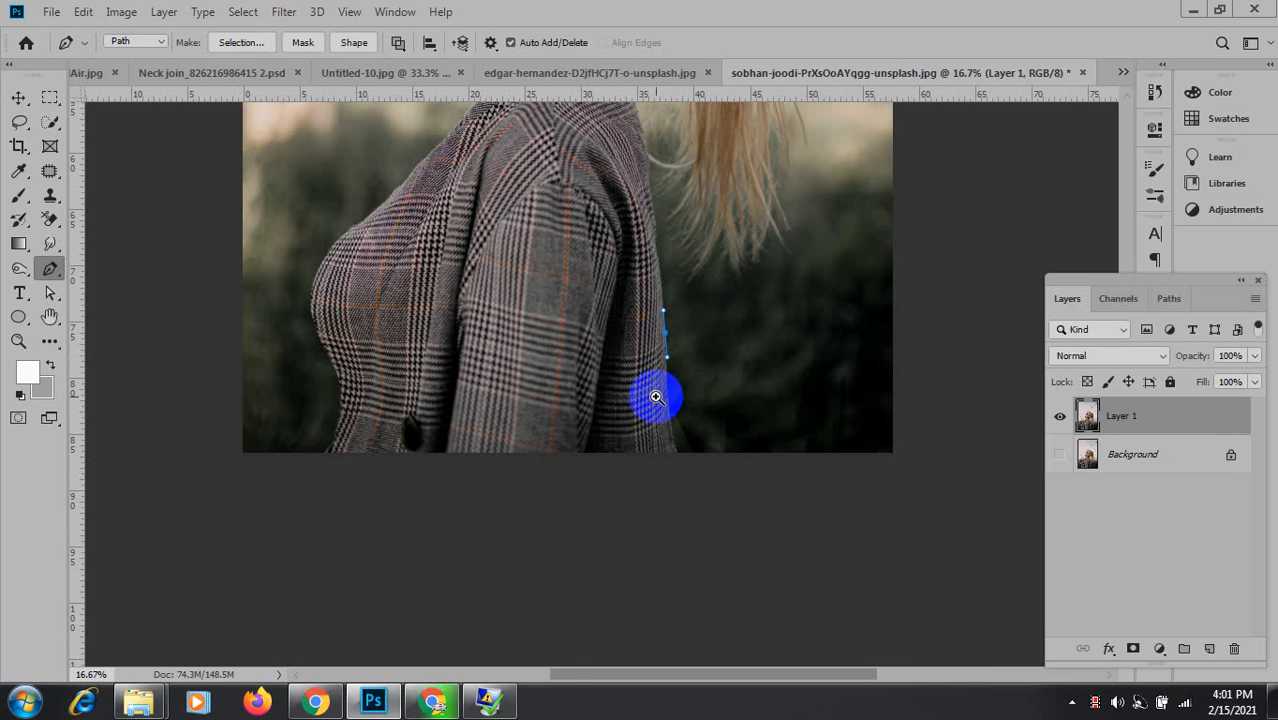
pyautogui.keyDown('ctrl'); pyautogui.click(656, 397); pyautogui.keyUp('ctrl')
pyautogui.keyDown('ctrl'); pyautogui.click(696, 442); pyautogui.keyUp('ctrl')
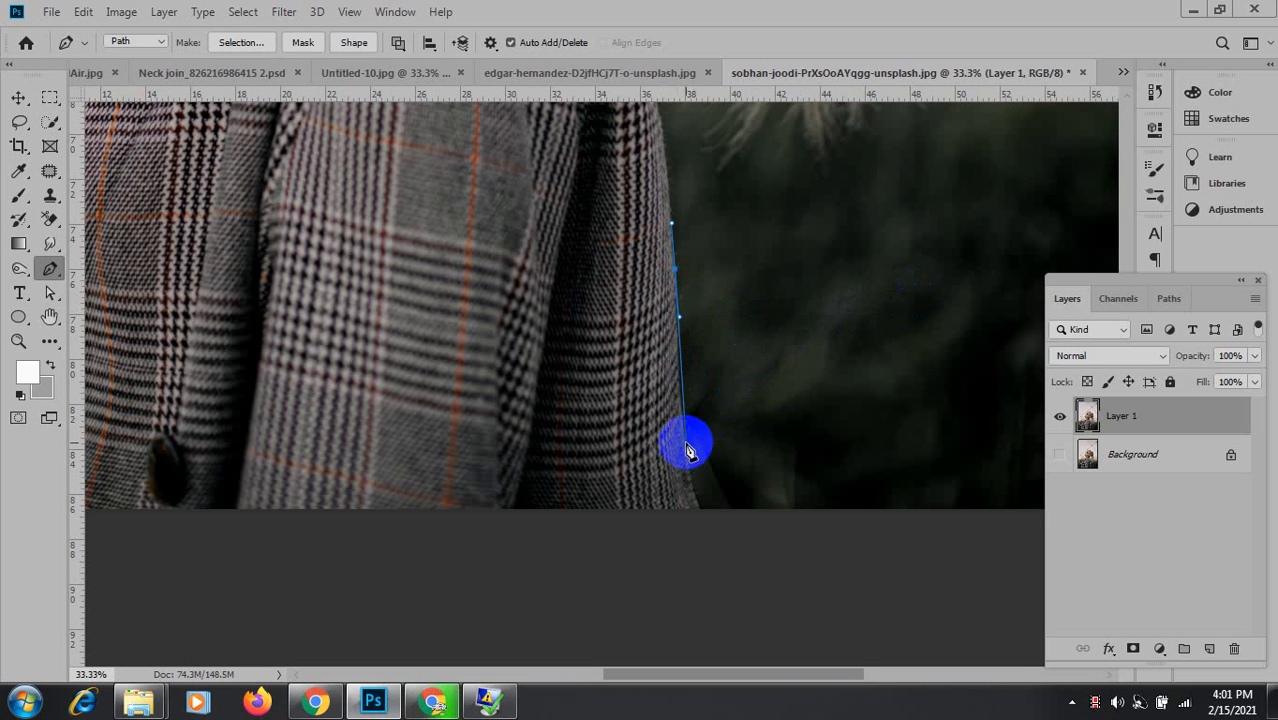
pyautogui.moveTo(688, 452); pyautogui.dragTo(697, 489)
pyautogui.hotkey('ctrl', 'z')
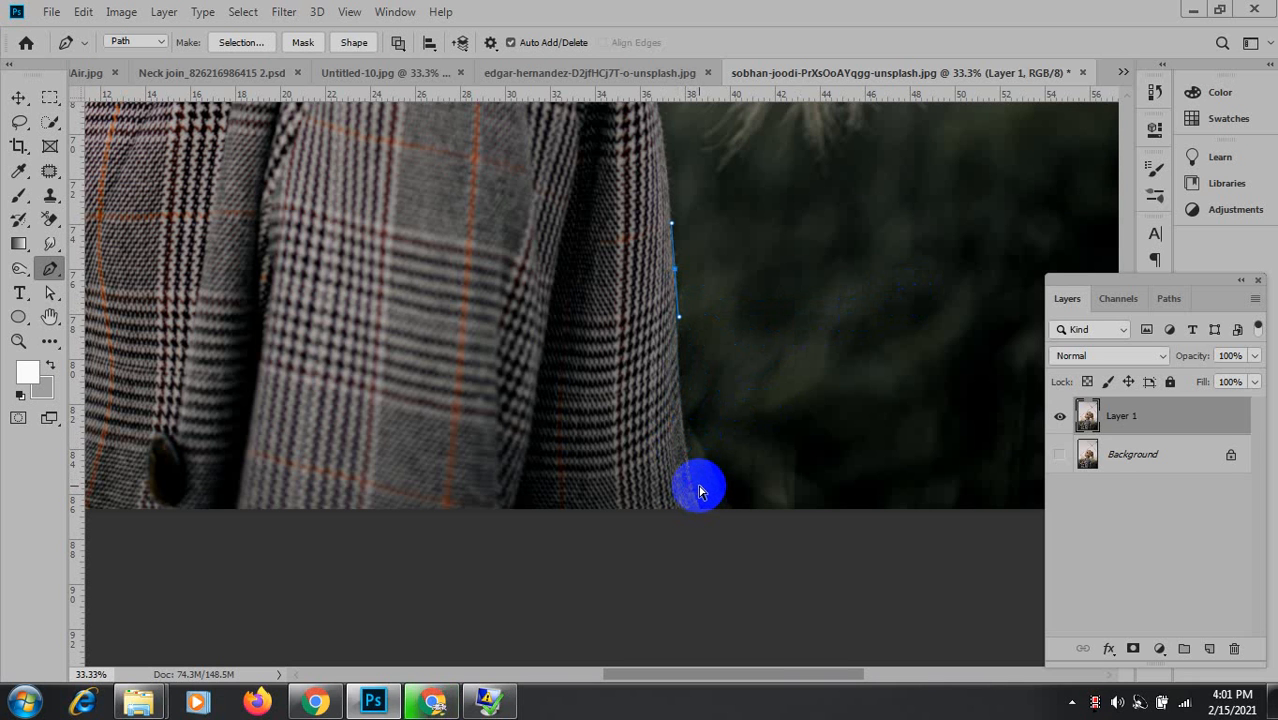
pyautogui.hotkey('ctrl', 'shift', 'z')
pyautogui.hotkey('ctrl', 'z')
pyautogui.hotkey('ctrl', 'z')
pyautogui.hotkey('ctrl', 'z')
pyautogui.hotkey('ctrl', 'z')
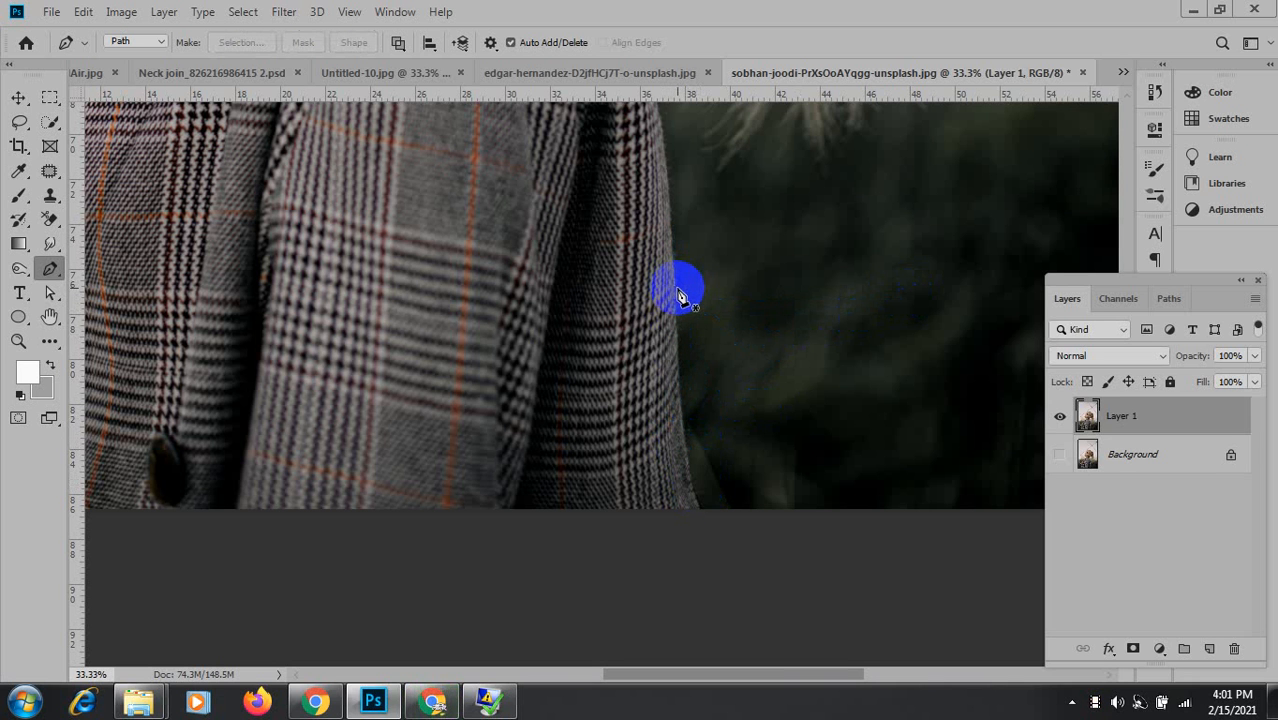
# Start a Pen path on the jacket's back edge, running down and along the photo's bottom edge to the jacket front's lower corner.
pyautogui.moveTo(676, 292); pyautogui.dragTo(678, 340)
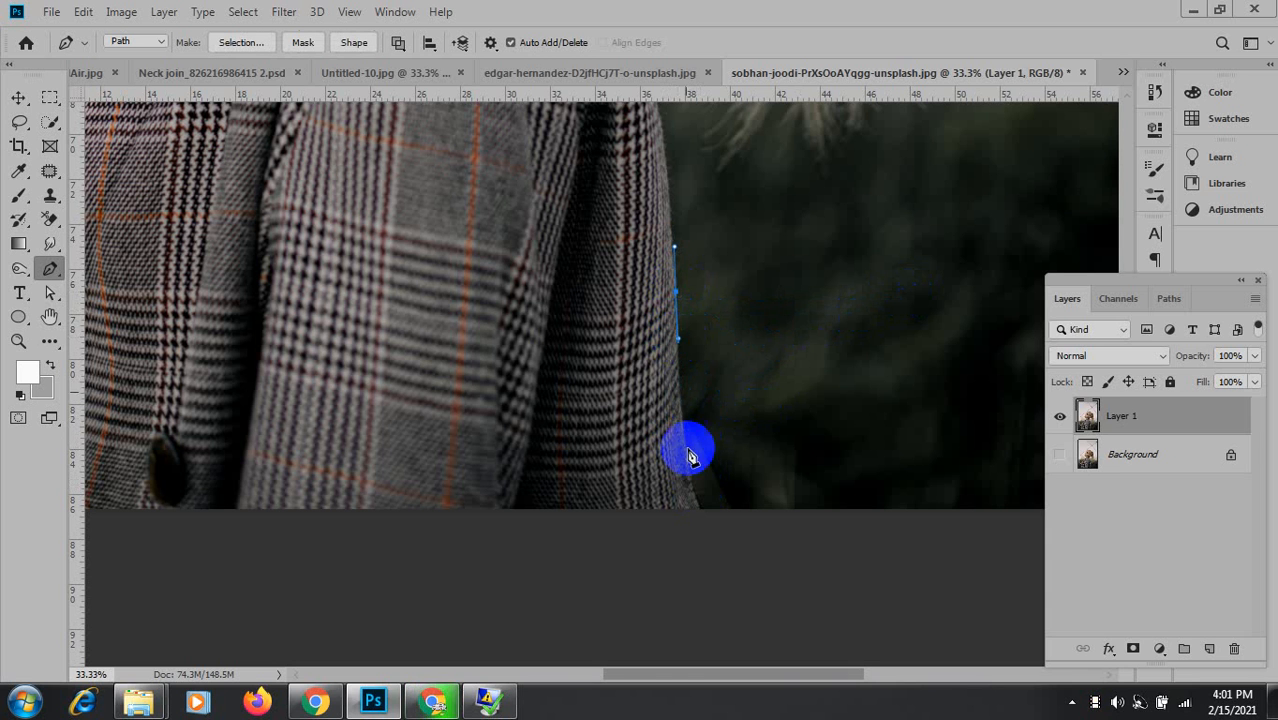
pyautogui.moveTo(700, 512); pyautogui.dragTo(725, 560)
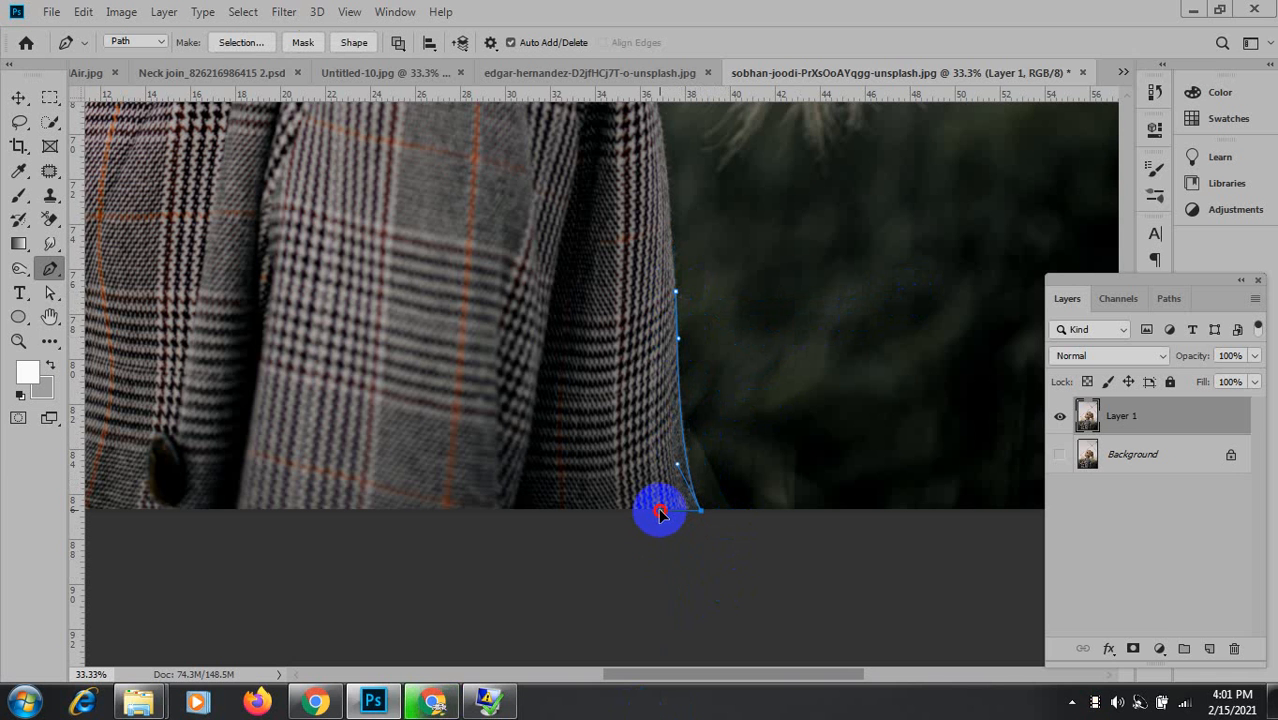
pyautogui.click(658, 511)
pyautogui.moveTo(585, 524); pyautogui.dragTo(747, 533)
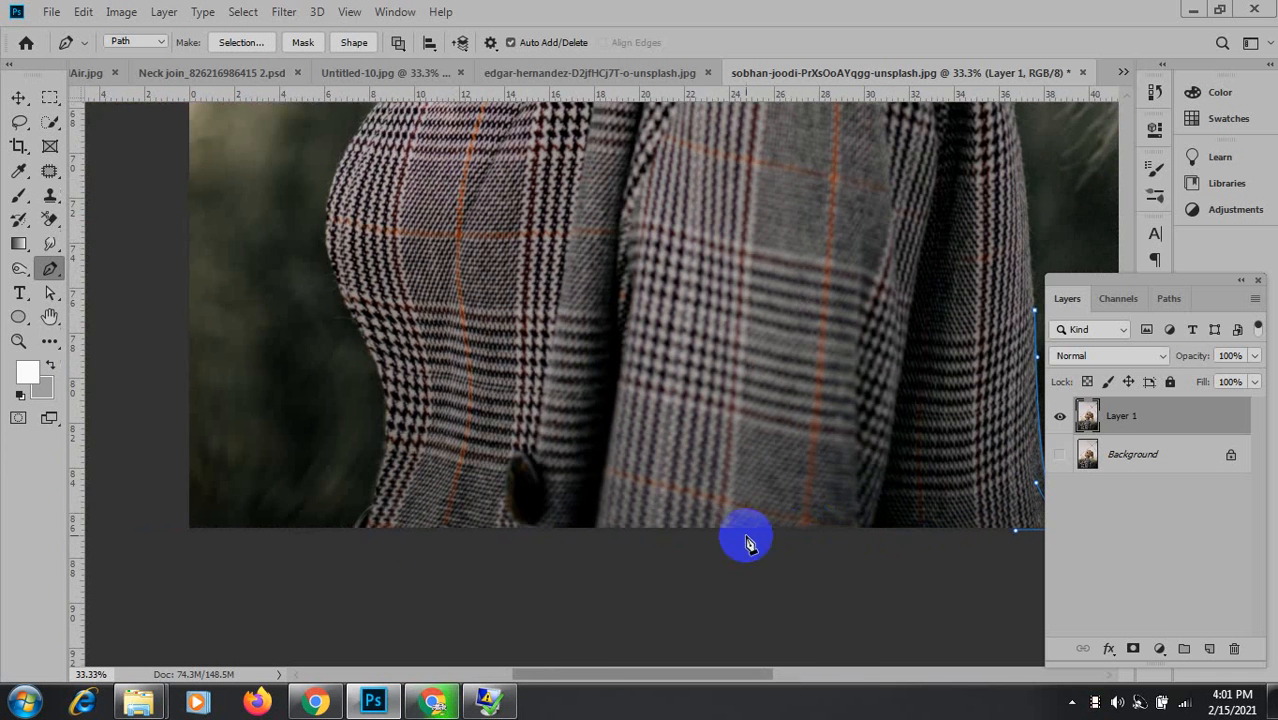
pyautogui.click(355, 519)
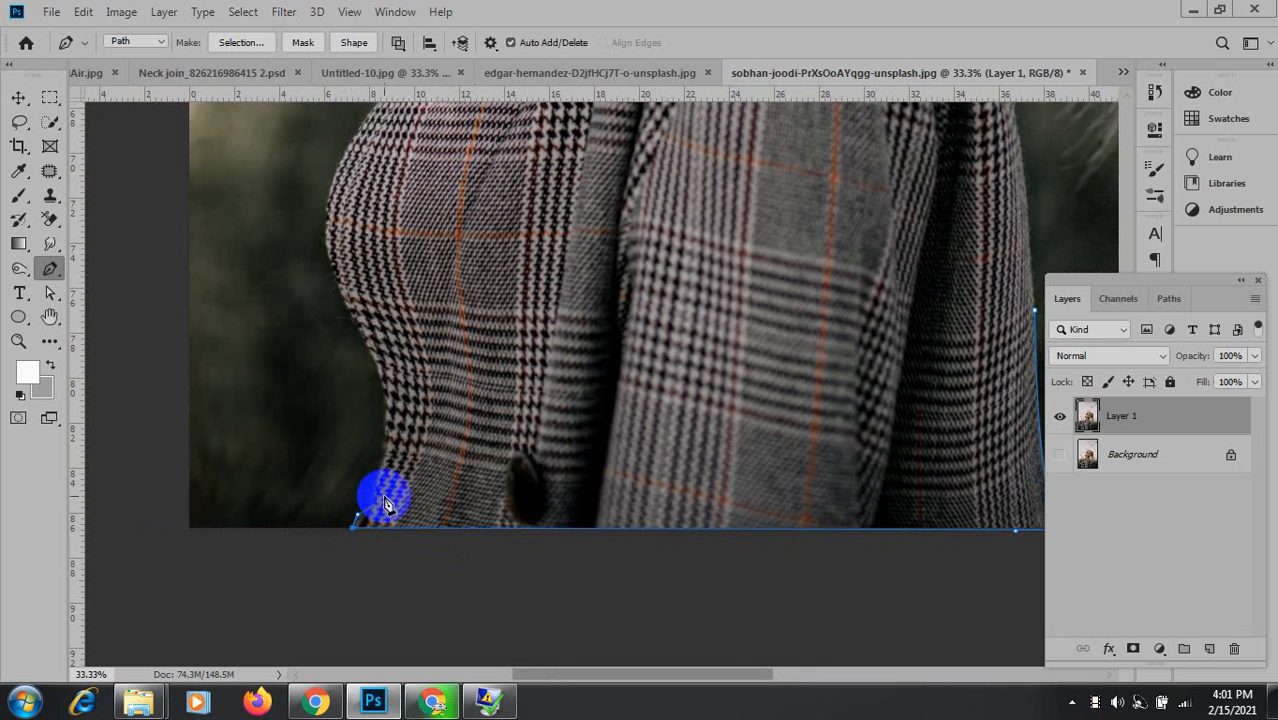
# Continue the path with curved segments up the jacket's front edge from the hem around the chest.
pyautogui.moveTo(371, 507); pyautogui.dragTo(378, 507)
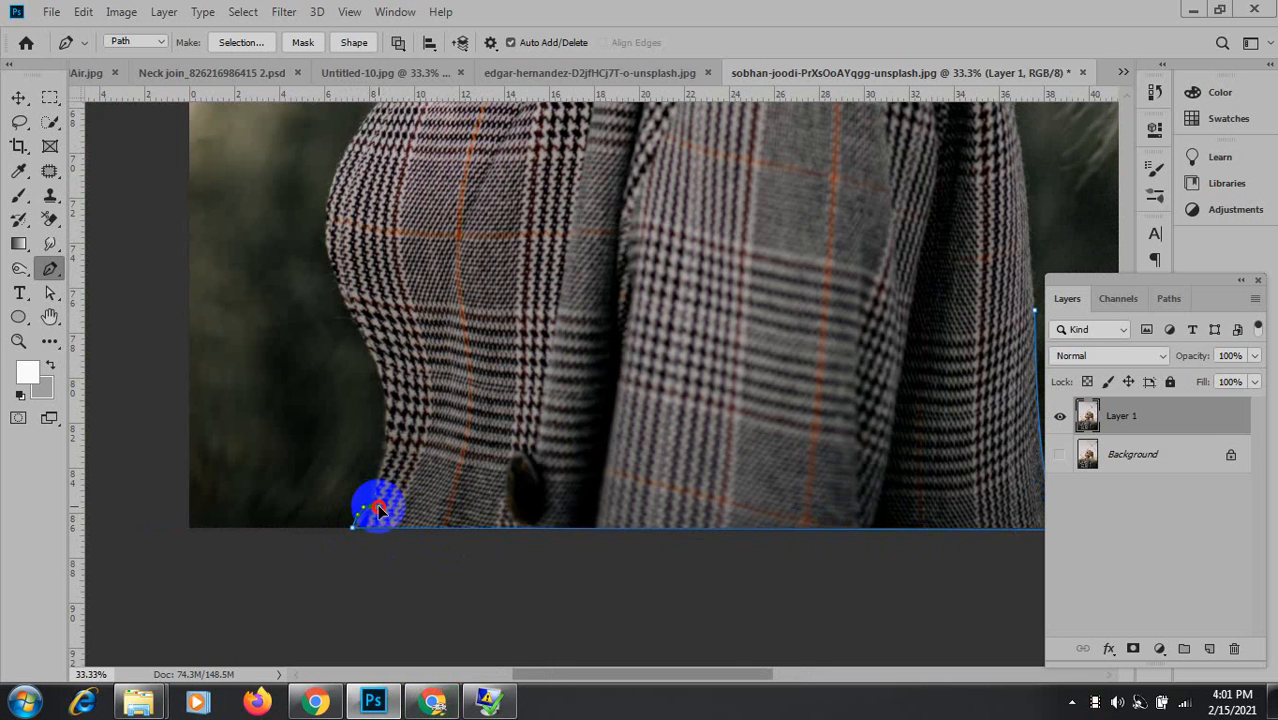
pyautogui.click(379, 480)
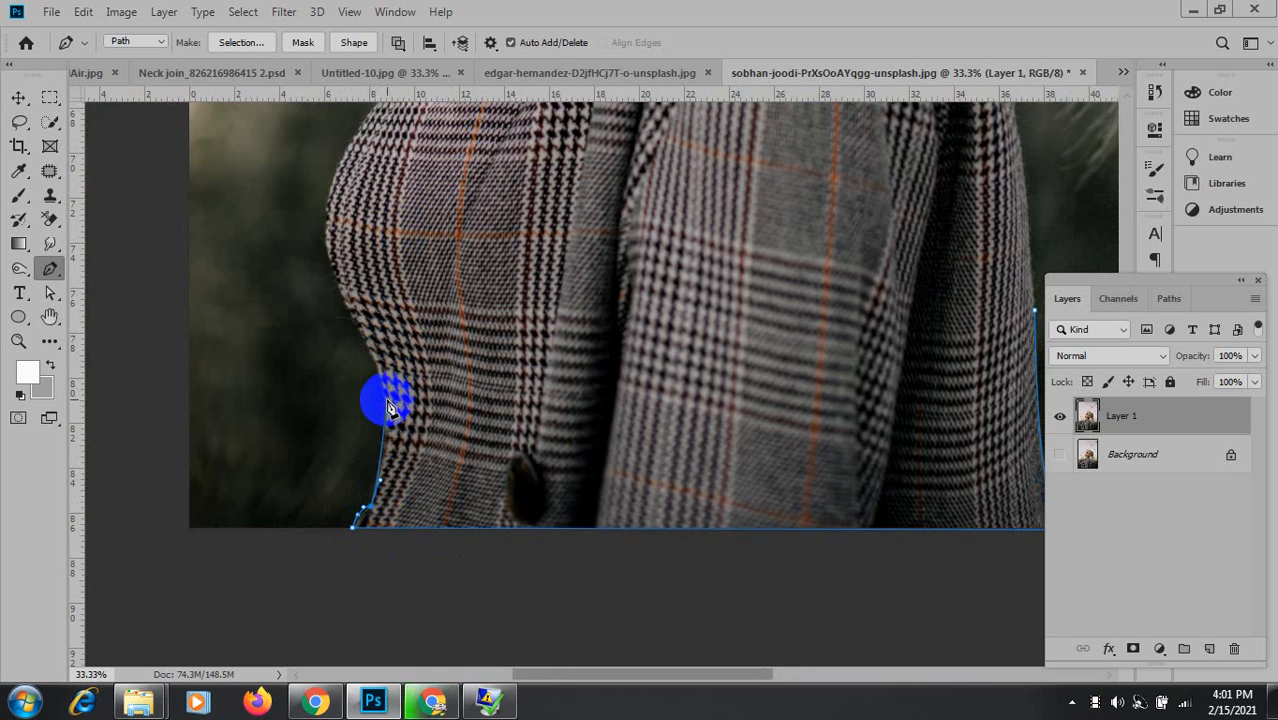
pyautogui.moveTo(386, 400); pyautogui.dragTo(381, 371)
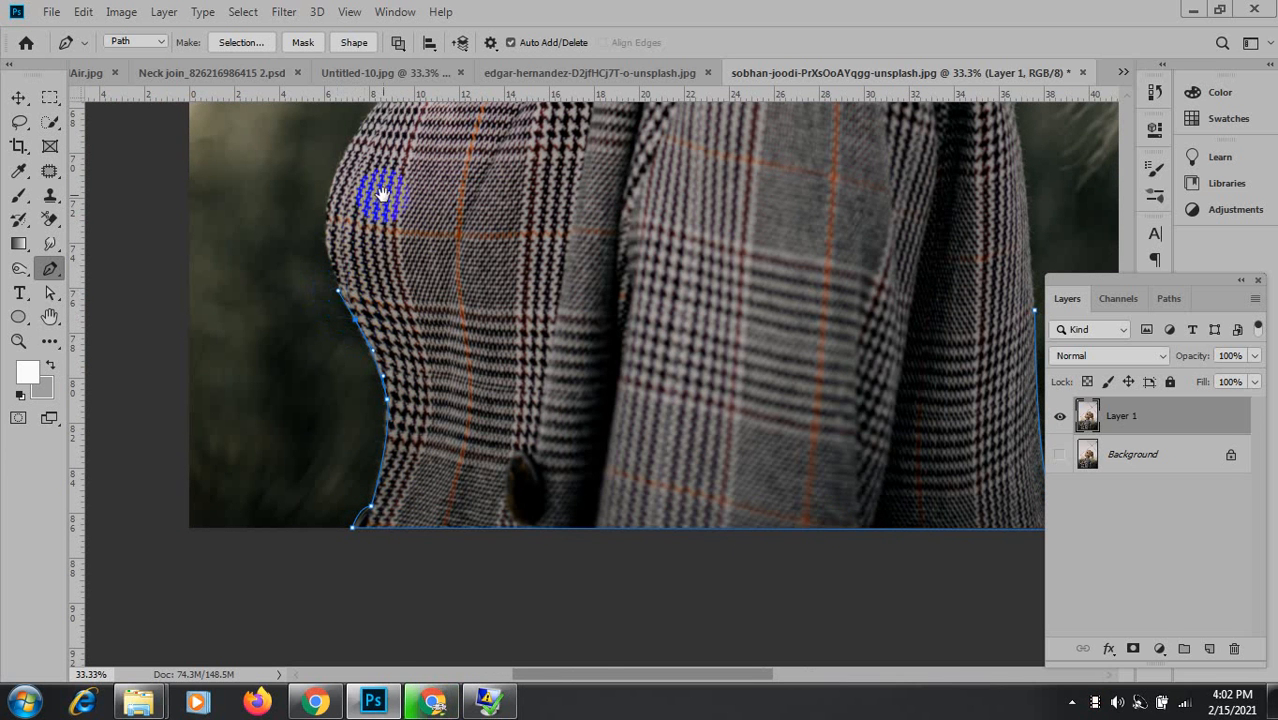
pyautogui.moveTo(379, 194); pyautogui.dragTo(357, 320)
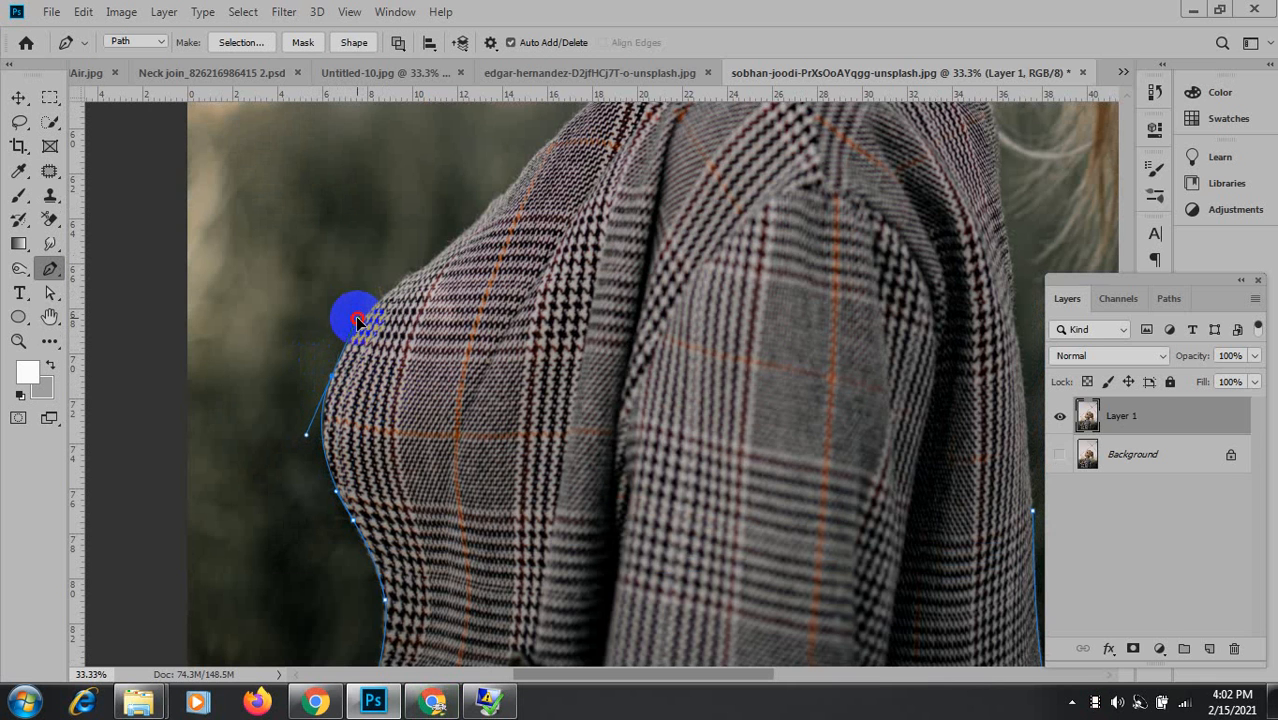
pyautogui.click(406, 279)
pyautogui.moveTo(406, 279); pyautogui.dragTo(427, 264)
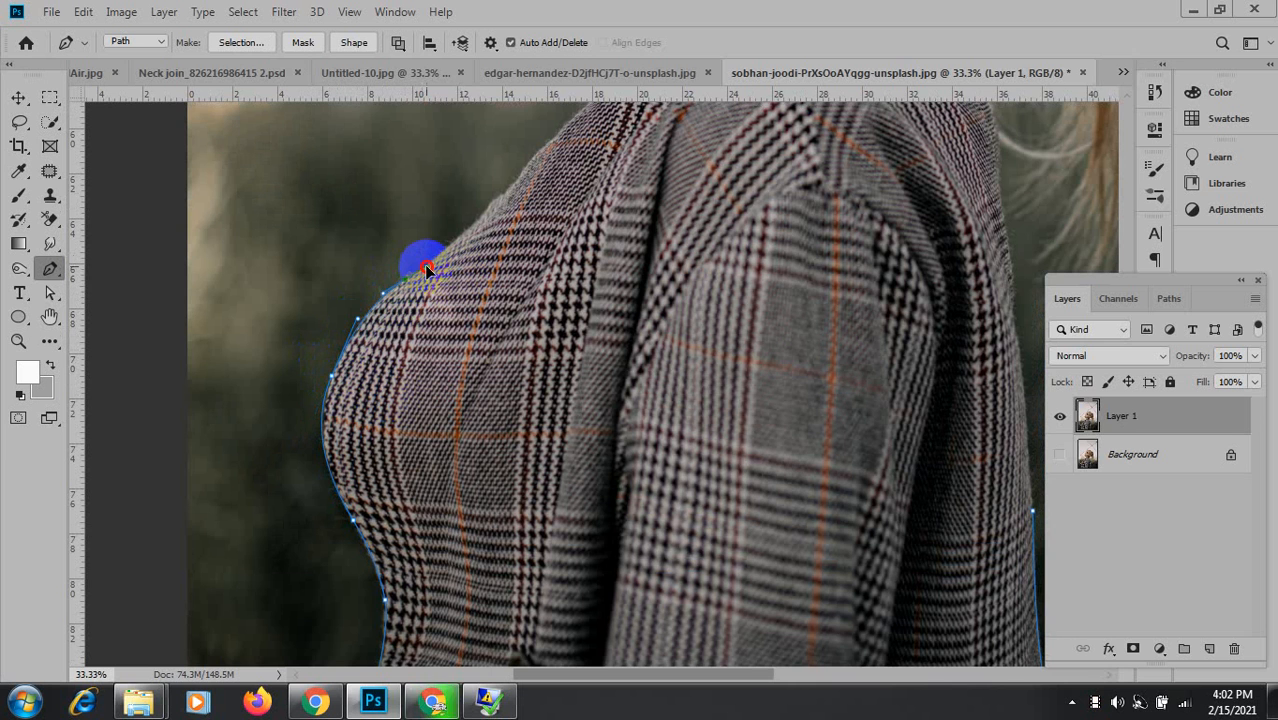
# Extend the path along the jacket's lapel edge from the upper chest to the base of the neck.
pyautogui.press('space')
pyautogui.moveTo(505, 219); pyautogui.dragTo(503, 378)
pyautogui.click(495, 396)
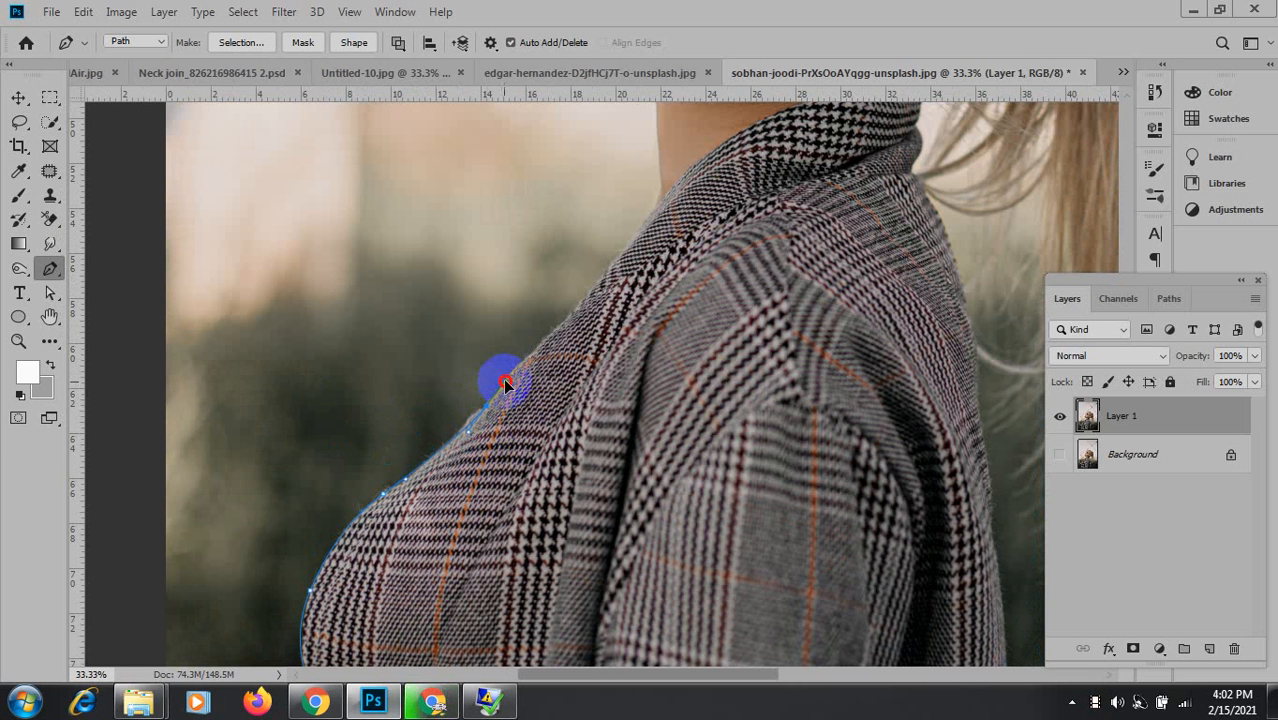
pyautogui.click(600, 284)
pyautogui.moveTo(642, 226); pyautogui.dragTo(612, 367)
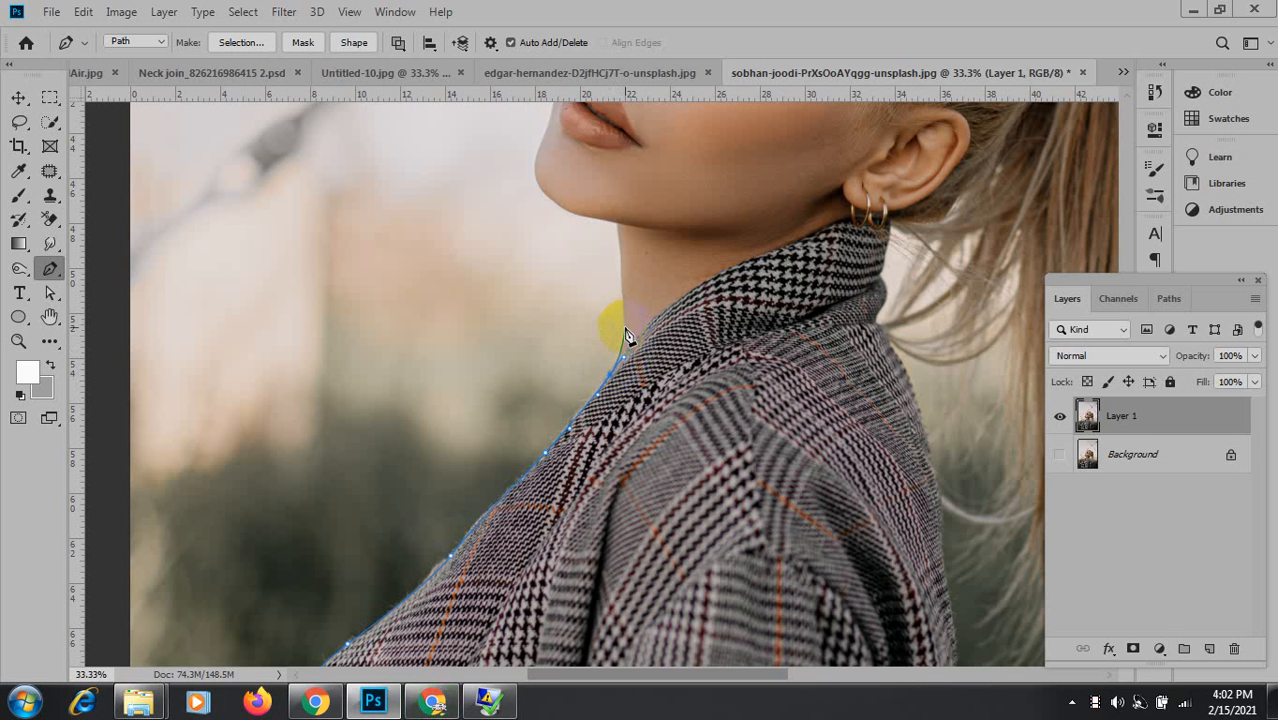
# Trace the front of the neck with the path up to the corner under the chin.
pyautogui.moveTo(626, 335); pyautogui.dragTo(626, 313)
pyautogui.click(618, 244)
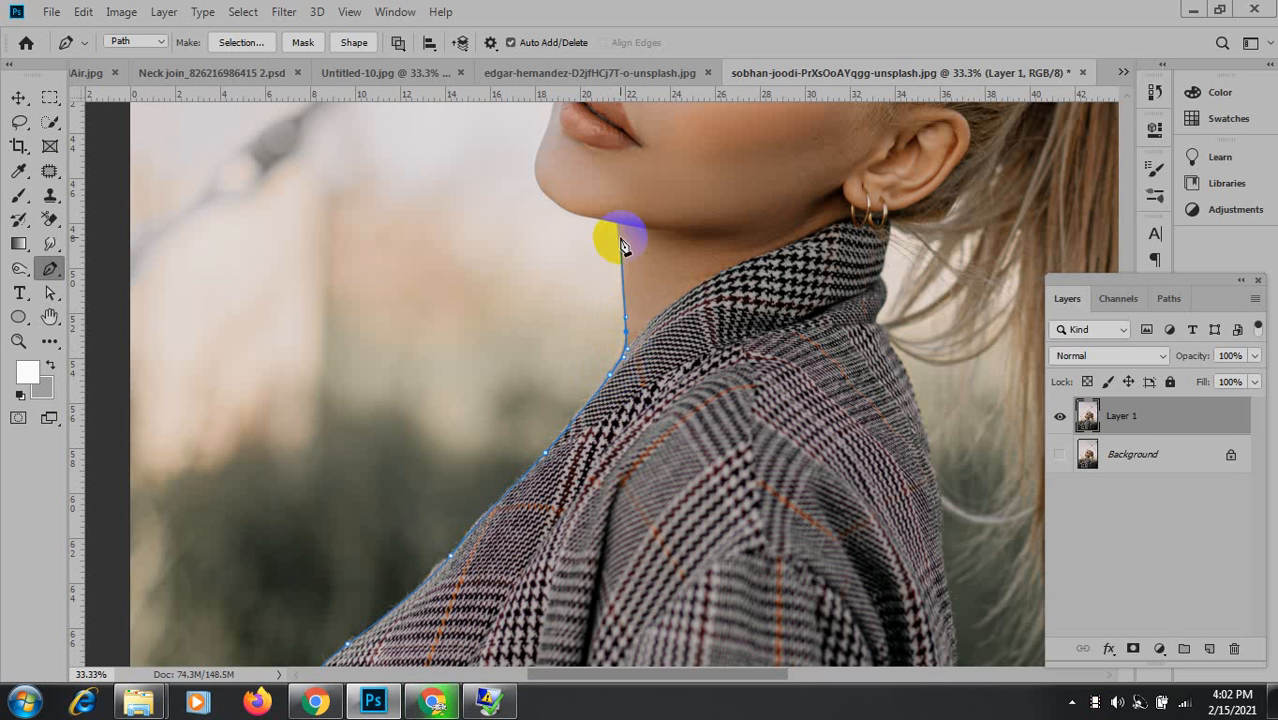
pyautogui.moveTo(620, 248); pyautogui.dragTo(621, 231)
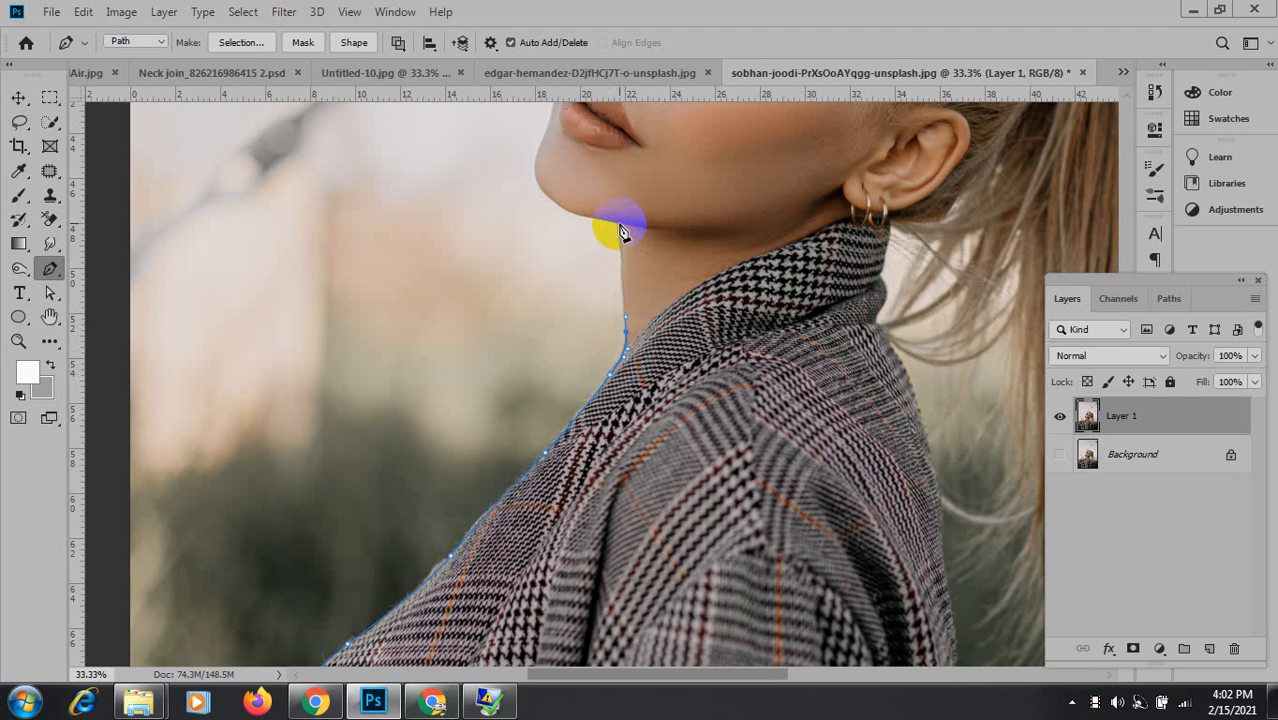
pyautogui.click(619, 223)
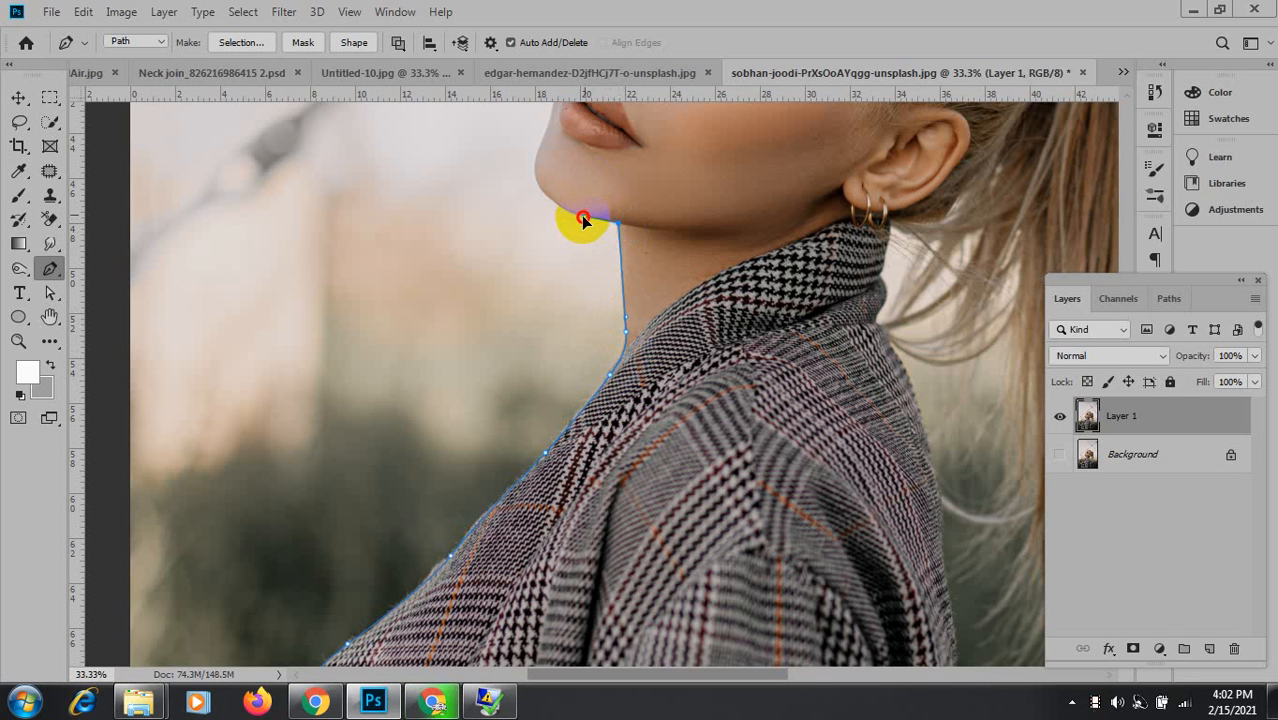
# Extend the path along the underside of the jaw and around the front curve of the chin.
pyautogui.click(593, 217)
pyautogui.moveTo(597, 205); pyautogui.dragTo(641, 418)
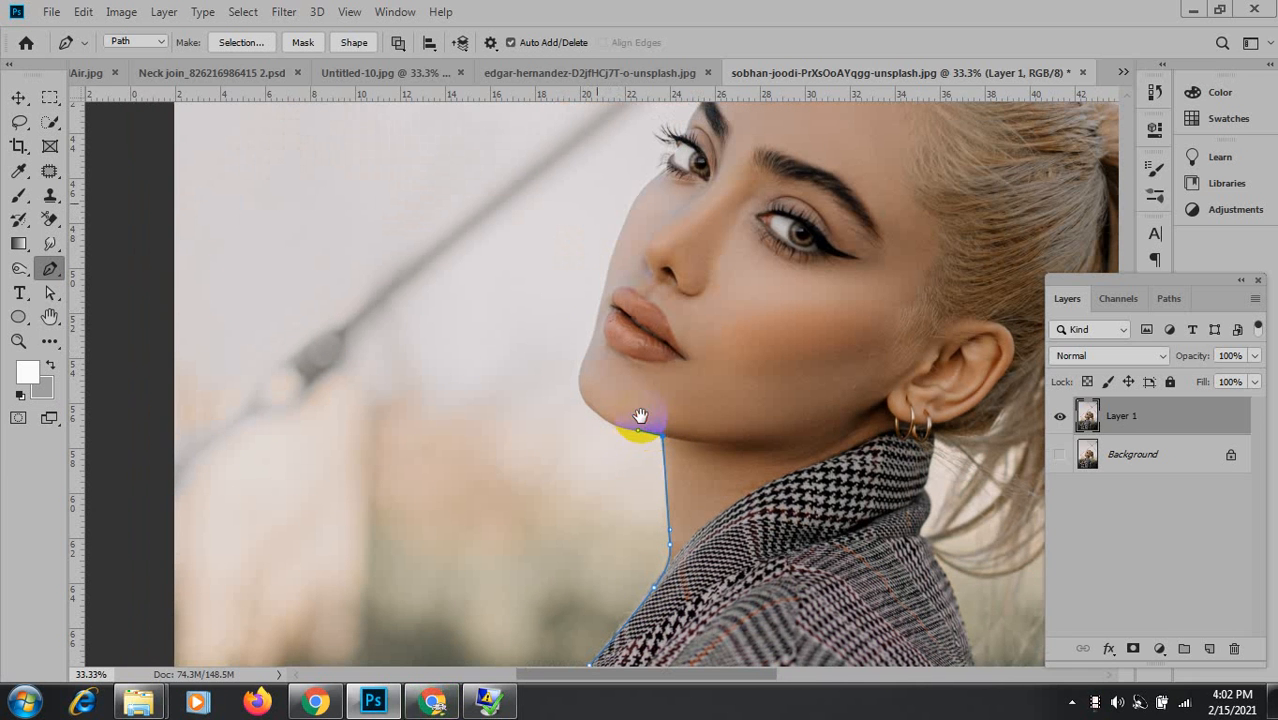
pyautogui.scroll(1, 638, 392)
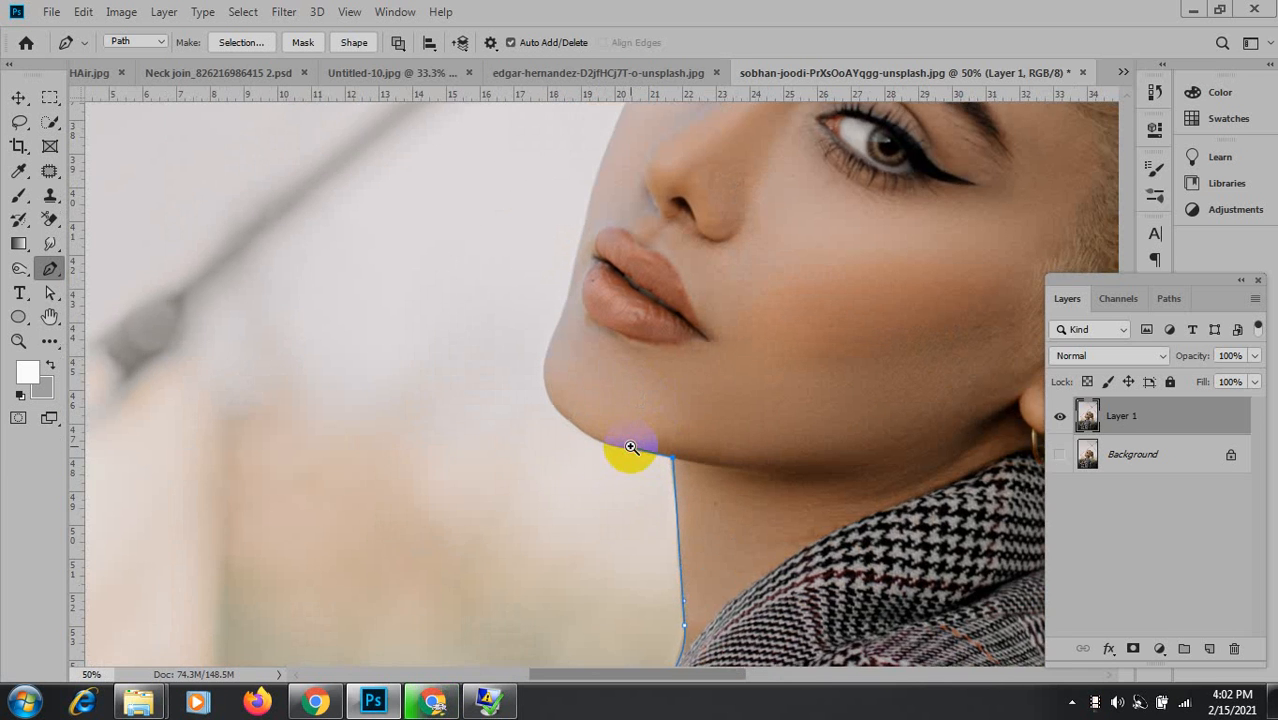
pyautogui.scroll(1, 633, 445)
pyautogui.click(594, 442)
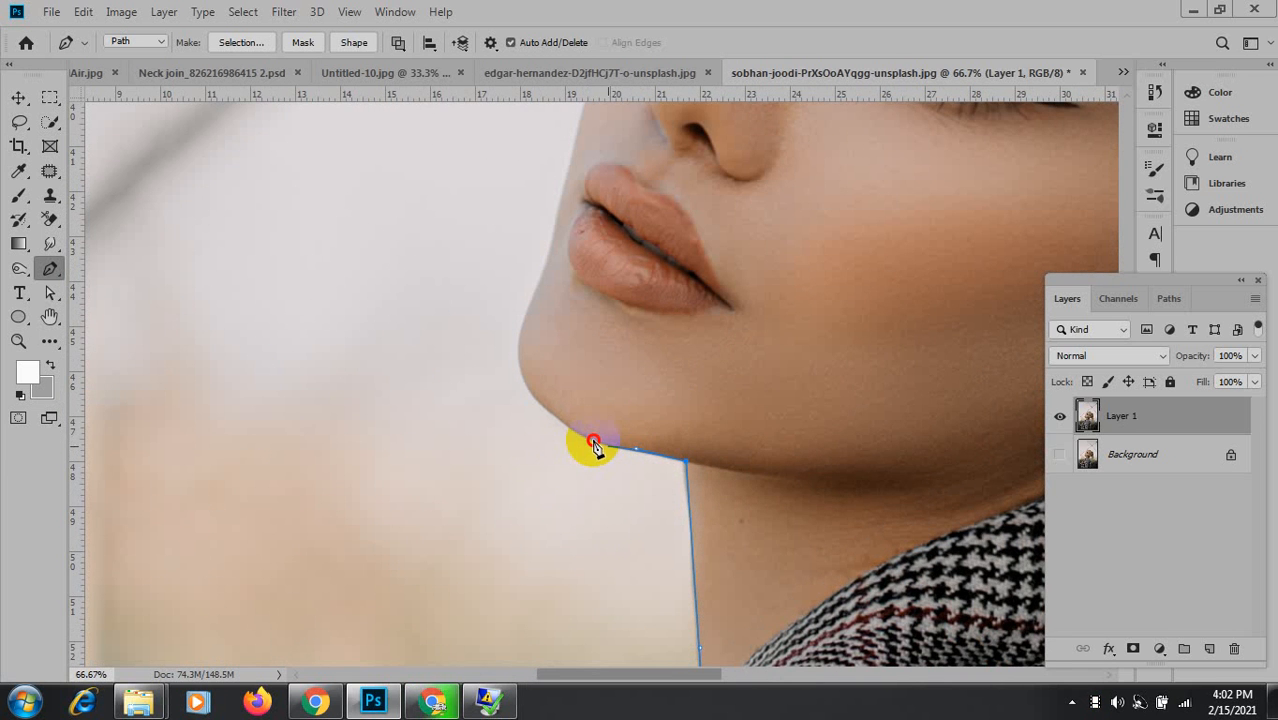
pyautogui.click(530, 393)
pyautogui.click(521, 336)
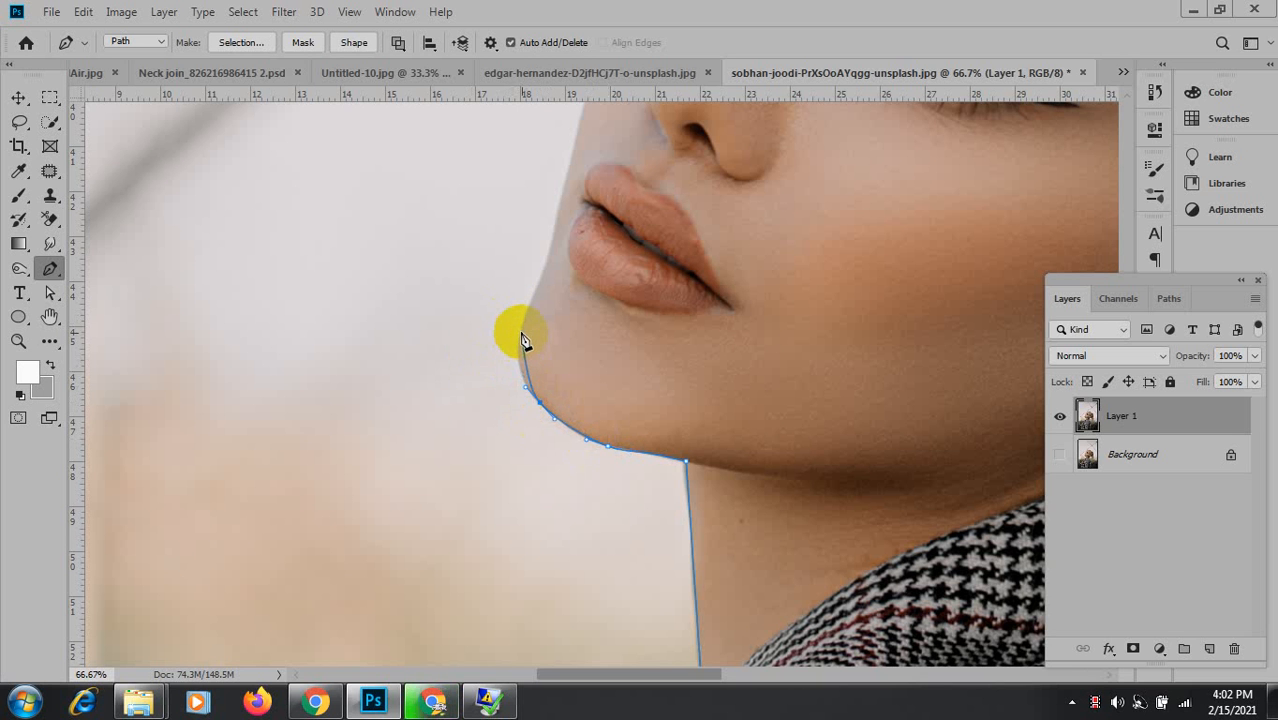
# Continue the path up the face edge from the chin past the lips and cheek to just below the lower eyelashes.
pyautogui.moveTo(526, 301); pyautogui.dragTo(534, 508)
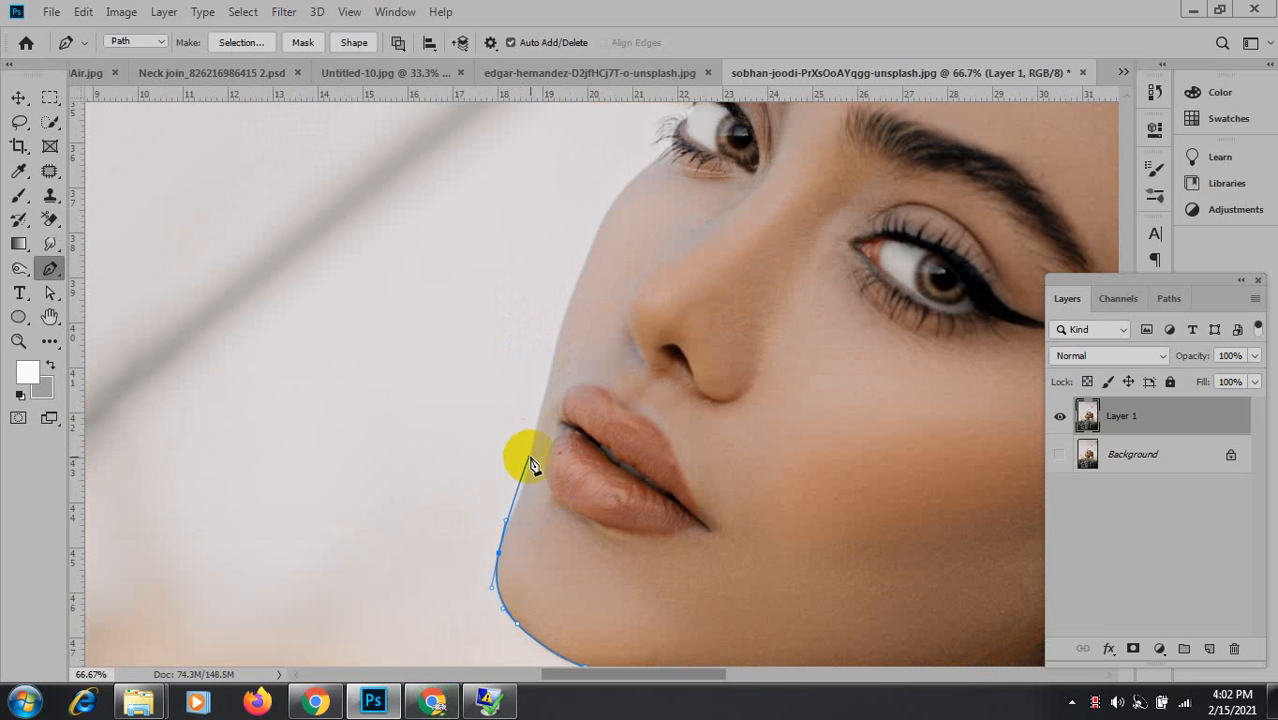
pyautogui.click(531, 462)
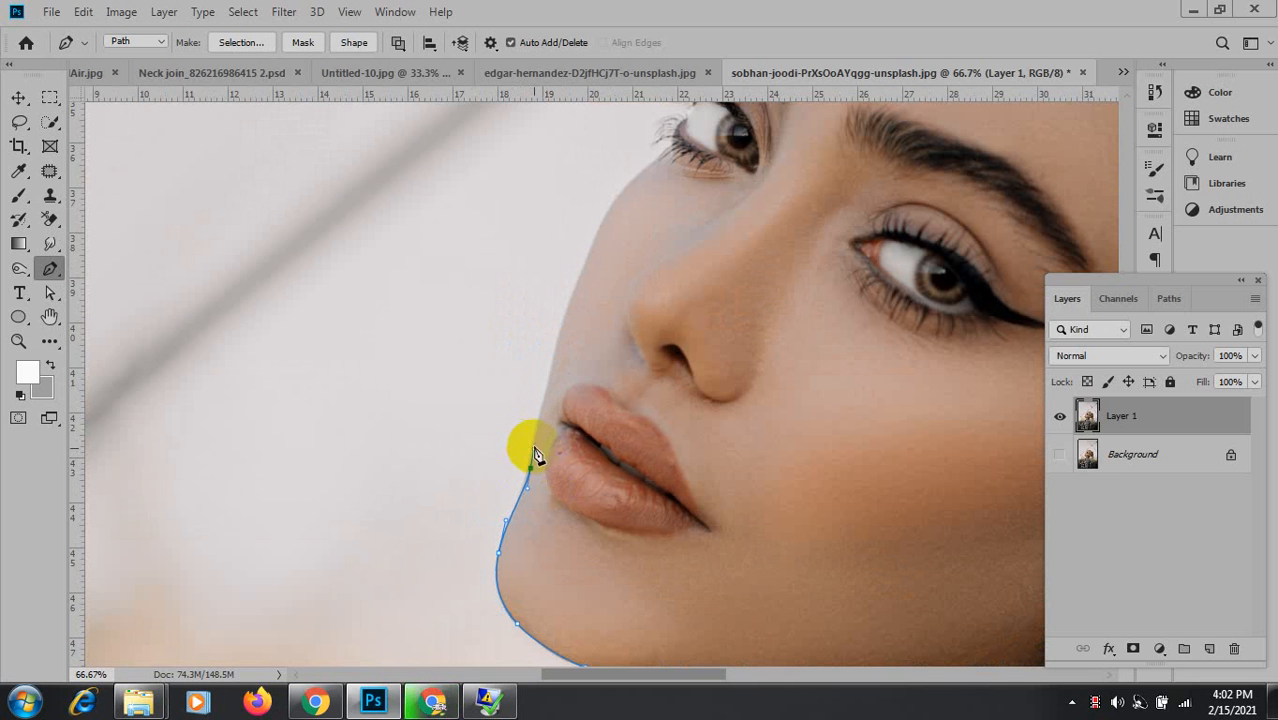
pyautogui.click(563, 331)
pyautogui.moveTo(563, 331); pyautogui.dragTo(569, 293)
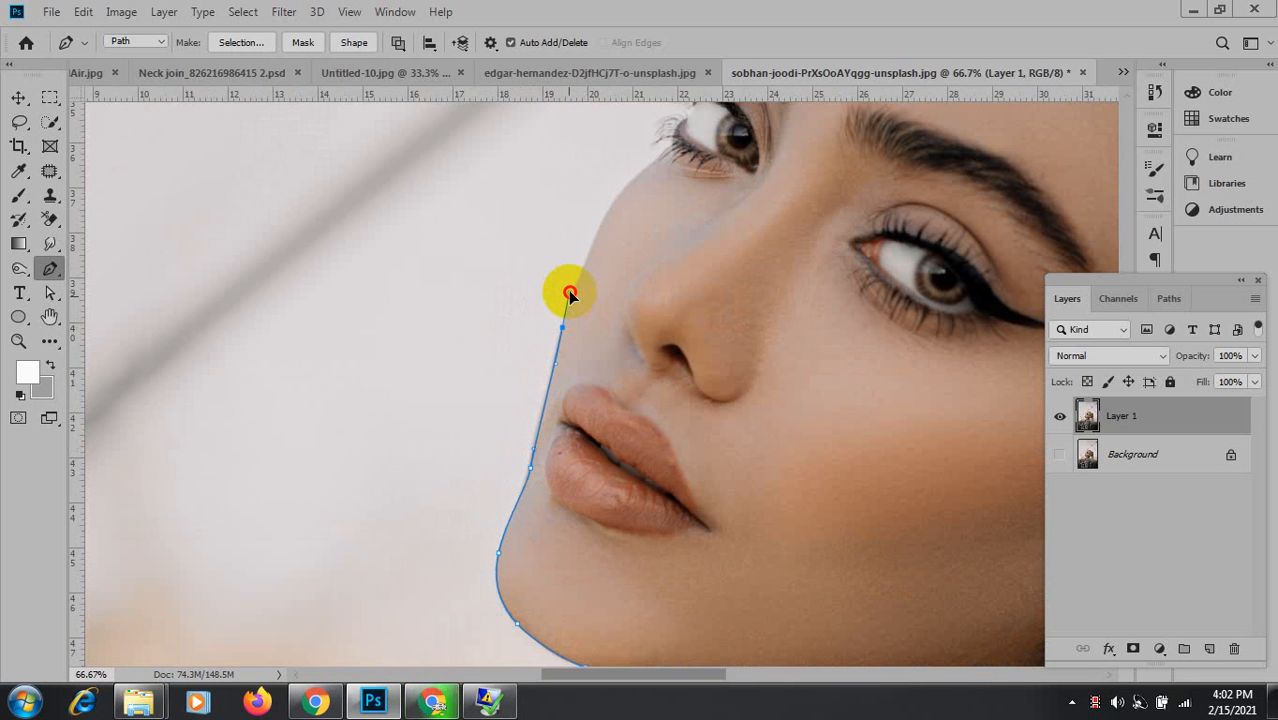
pyautogui.scroll(3, 644, 288)
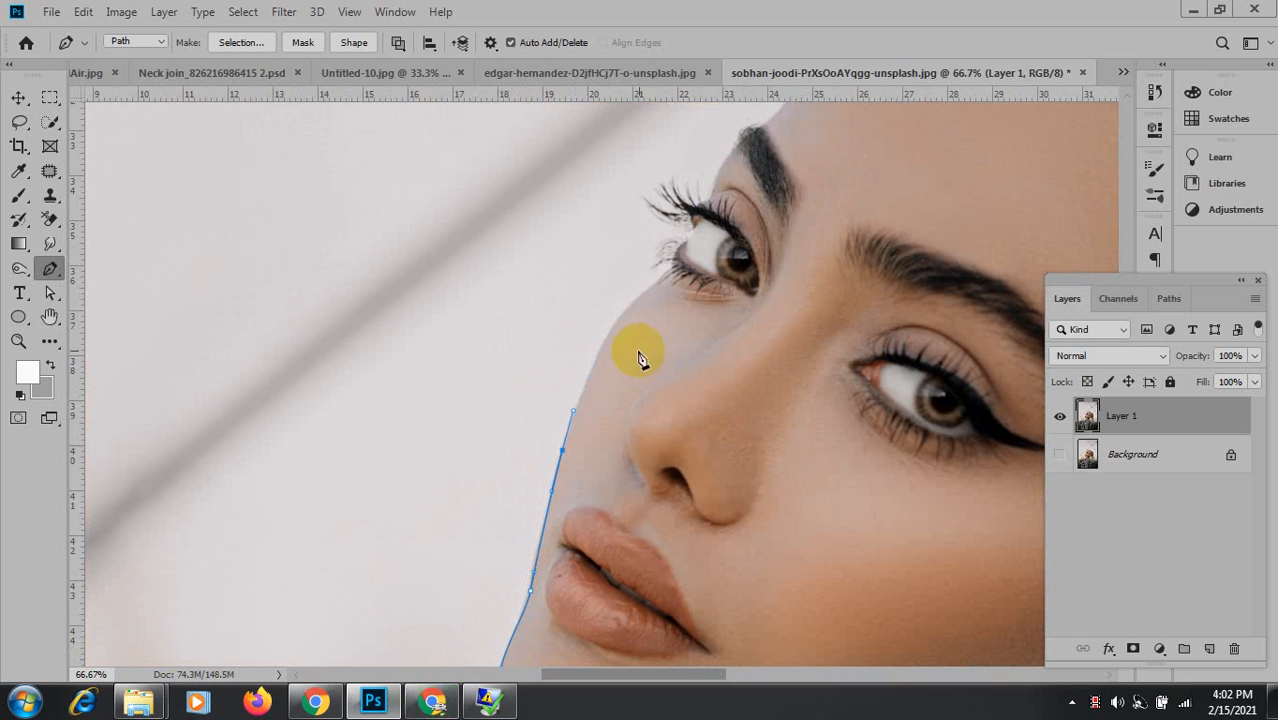
pyautogui.moveTo(615, 325); pyautogui.dragTo(682, 266)
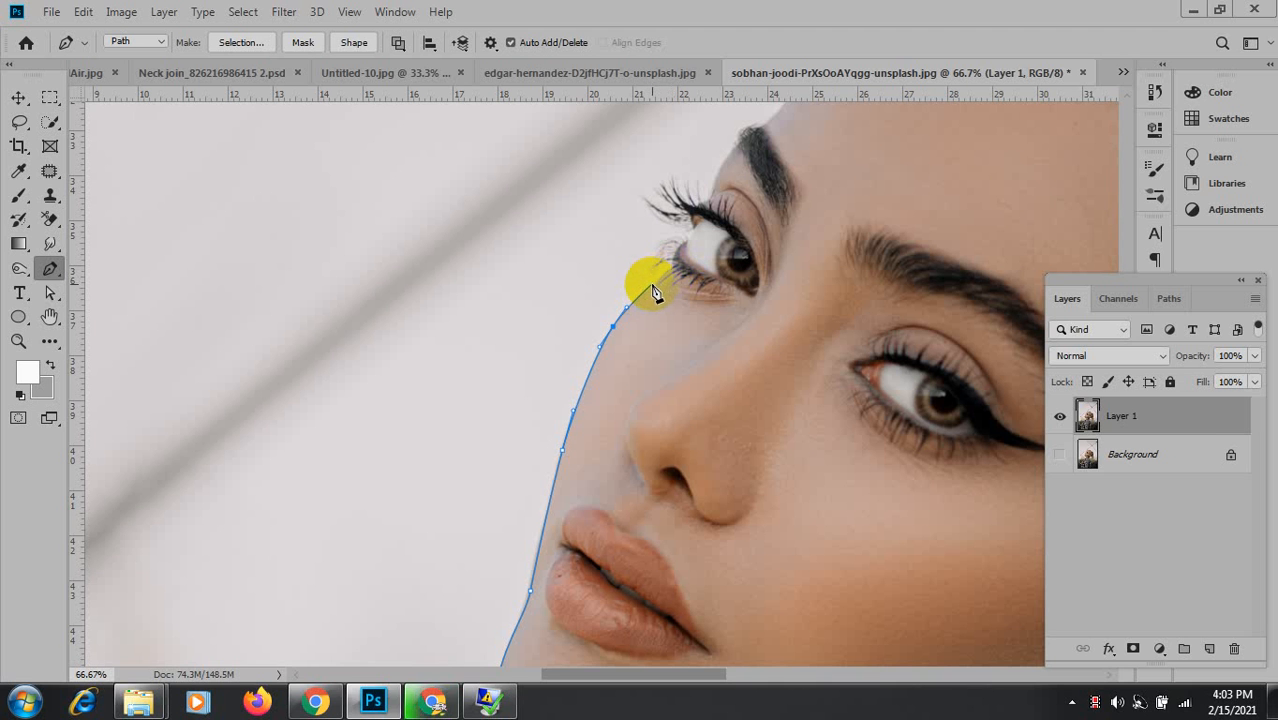
pyautogui.click(655, 286)
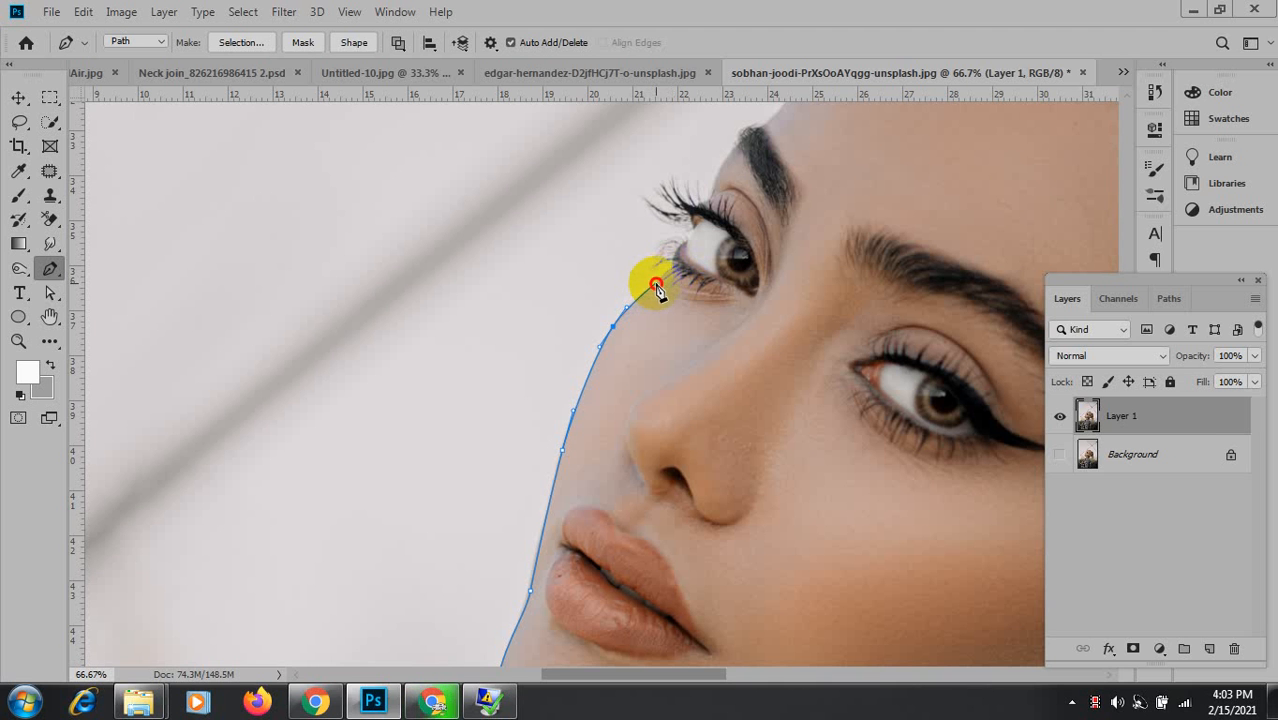
# Loop the path loosely outside the eyelashes to the upper eyelid, then curve it around the end of the eyebrow.
pyautogui.moveTo(656, 287); pyautogui.dragTo(622, 271)
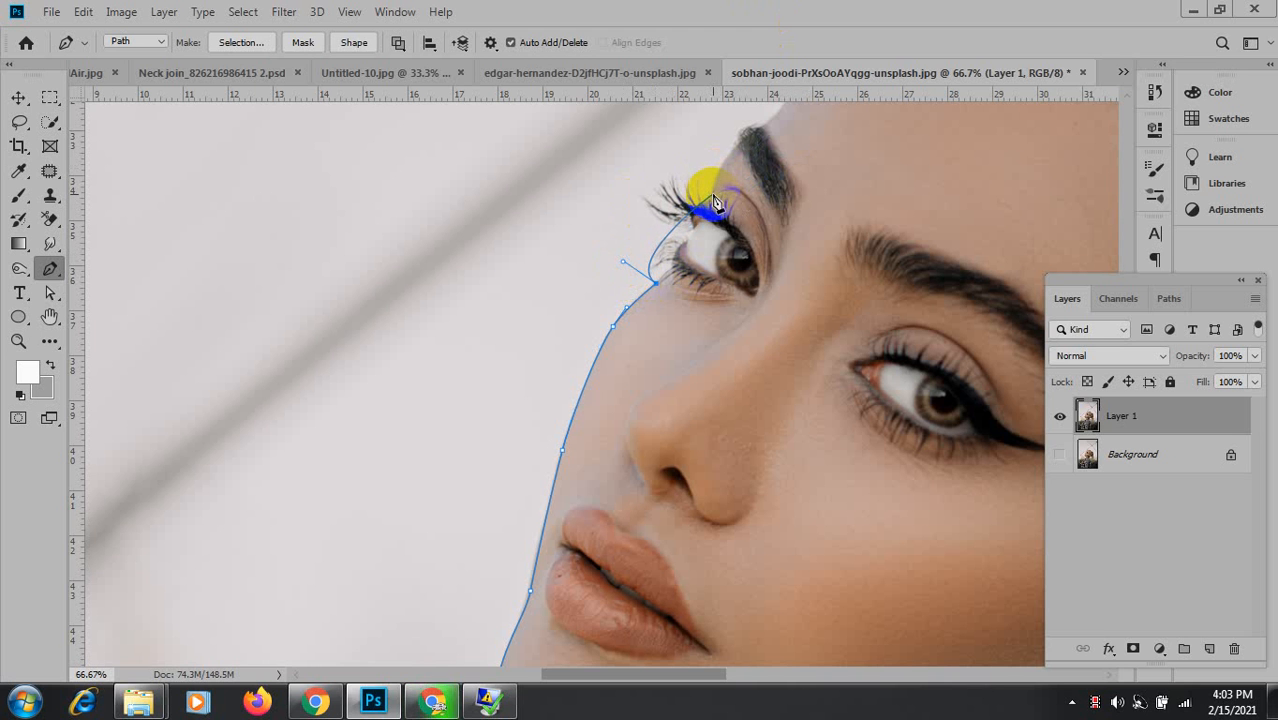
pyautogui.moveTo(716, 200); pyautogui.dragTo(821, 297)
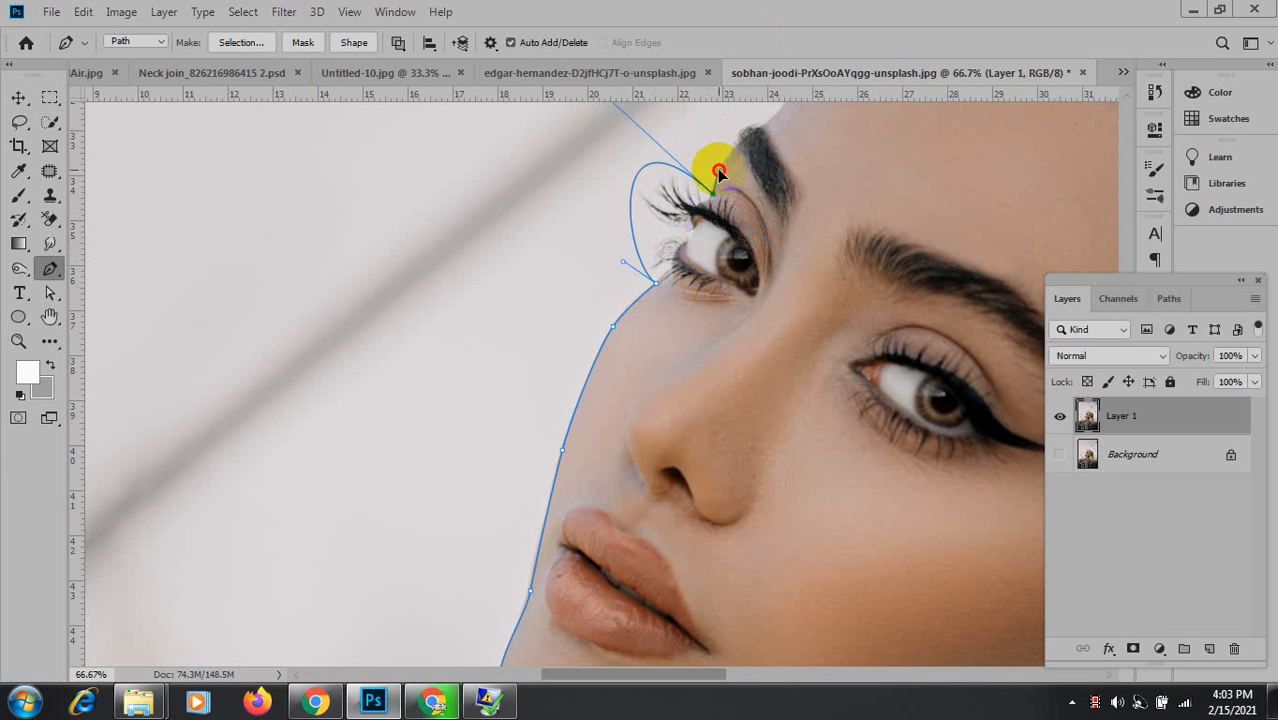
pyautogui.click(730, 160)
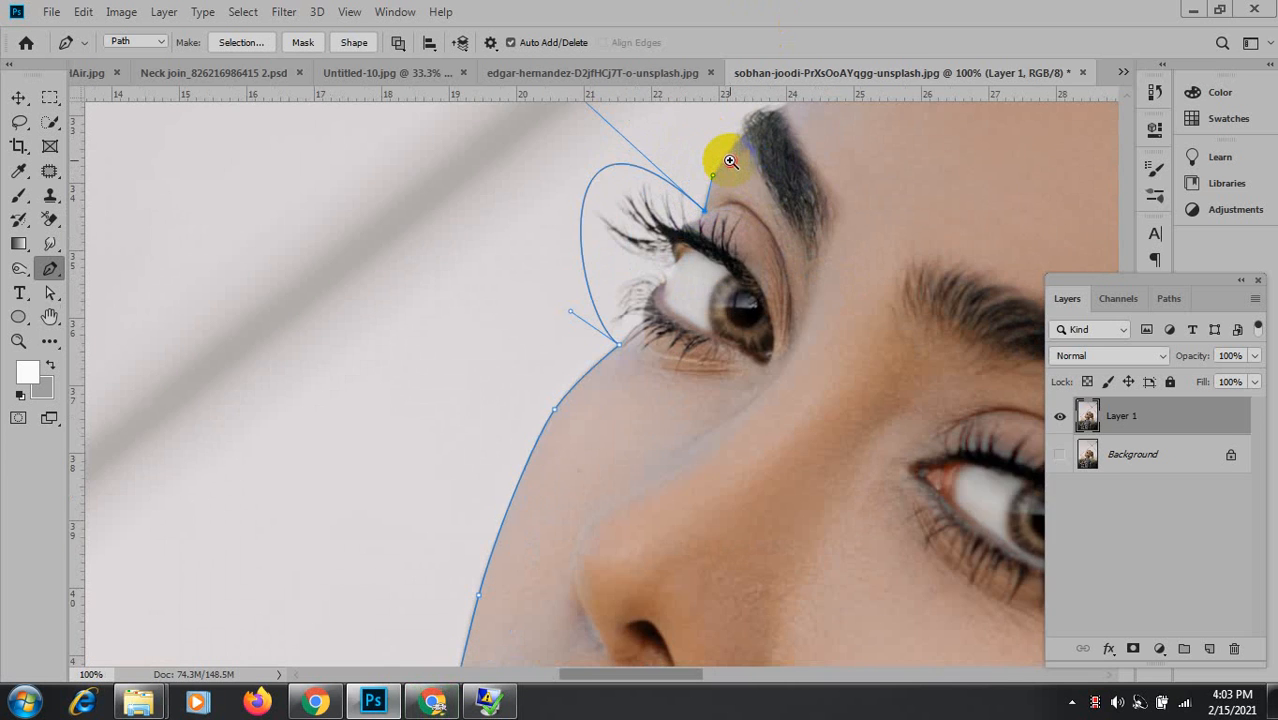
pyautogui.click(728, 157)
pyautogui.click(733, 194)
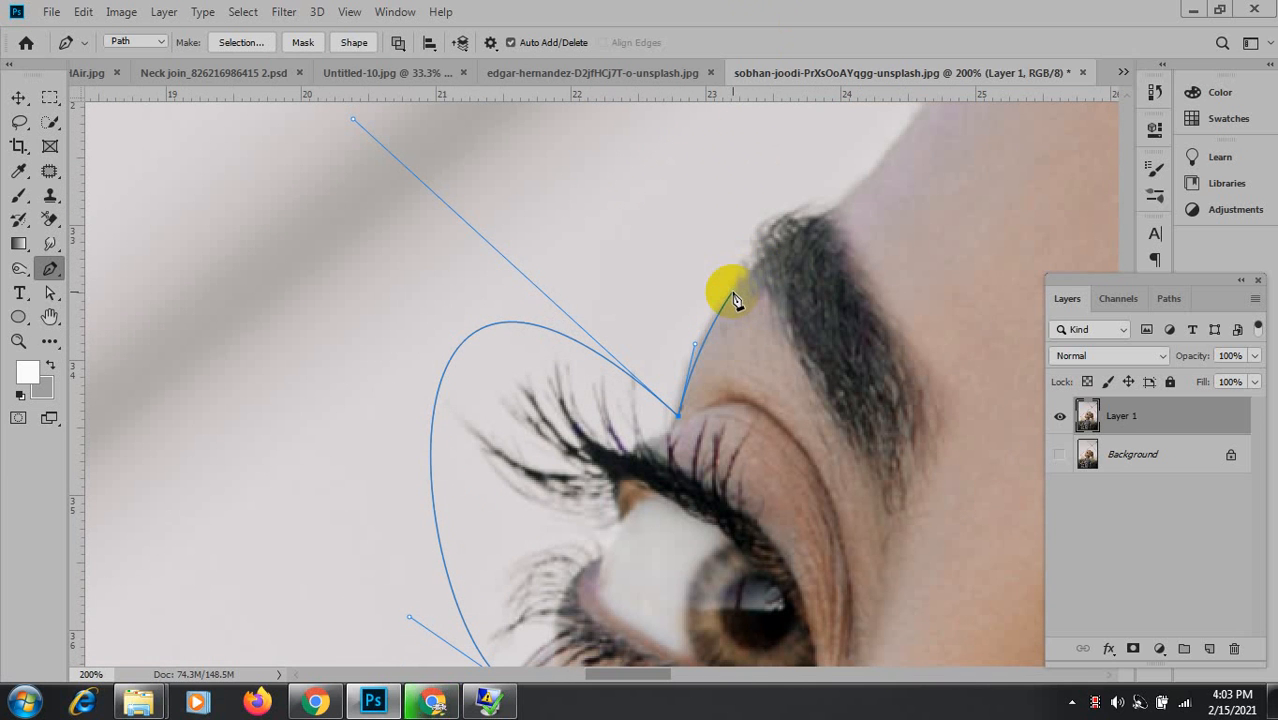
pyautogui.moveTo(732, 292); pyautogui.dragTo(755, 264)
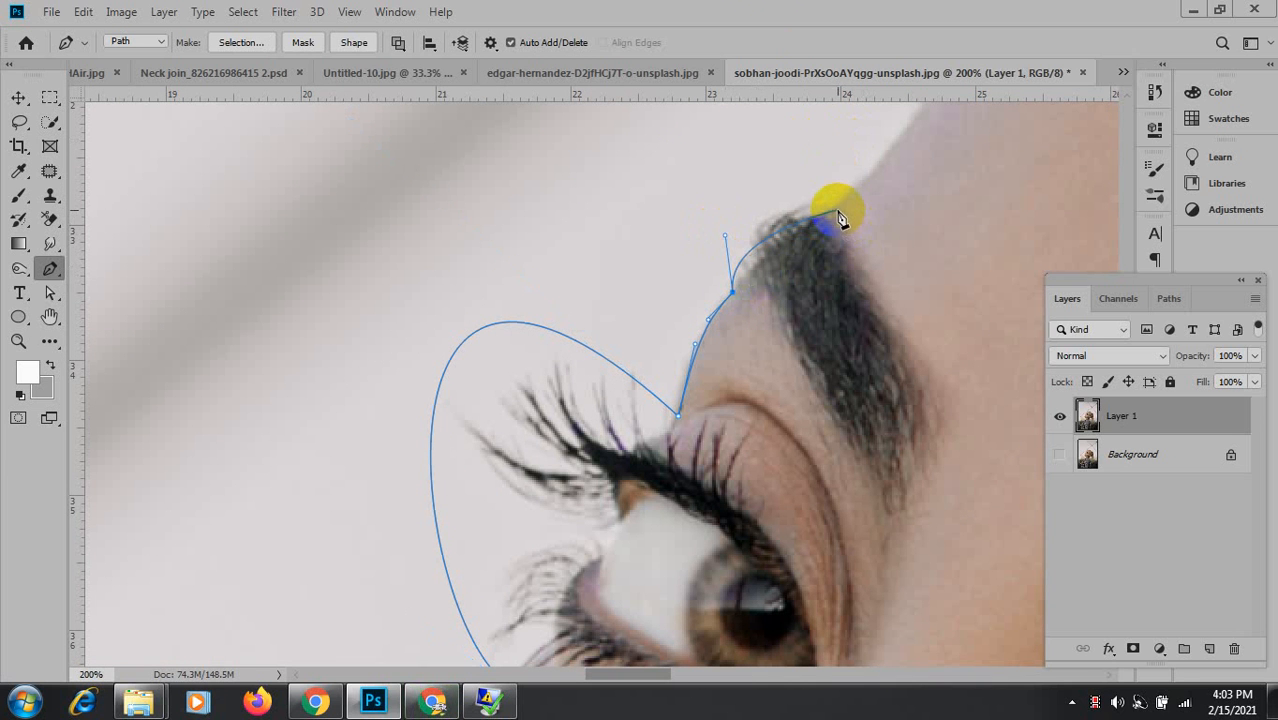
pyautogui.moveTo(838, 214); pyautogui.dragTo(613, 365)
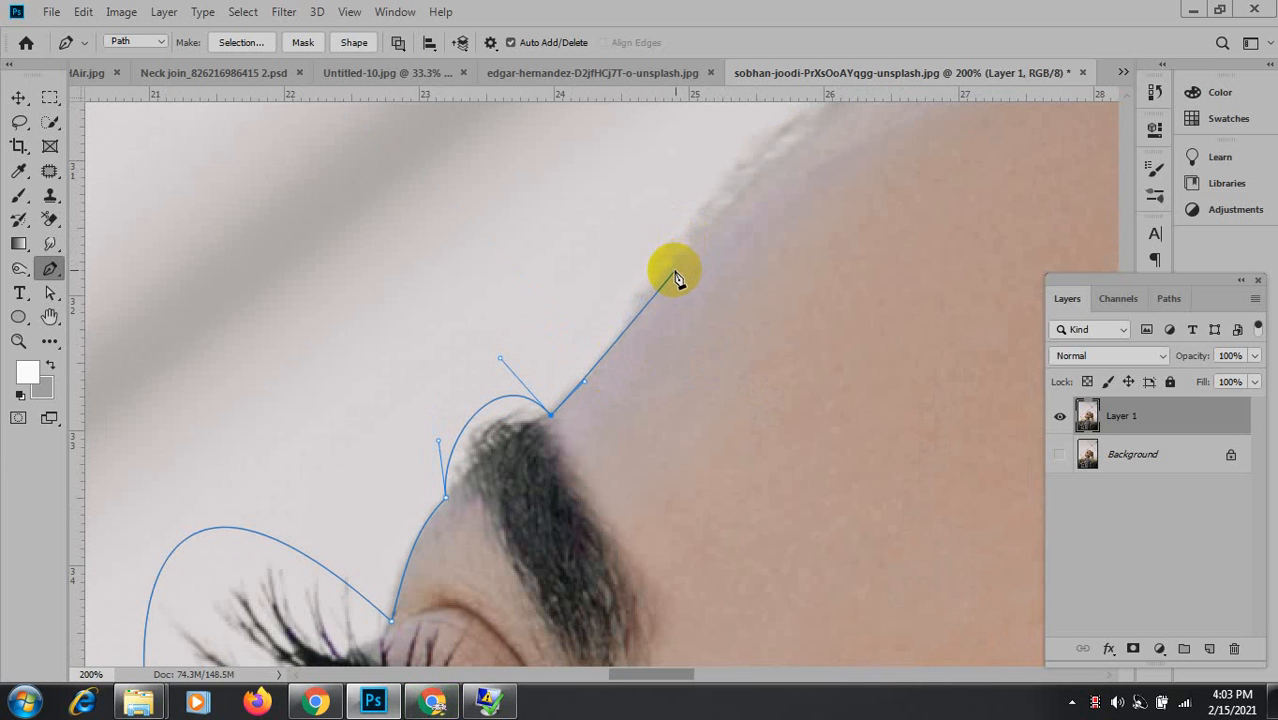
# Trace the forehead edge and carry the path in a loose arc over the top of the hair.
pyautogui.moveTo(675, 273); pyautogui.dragTo(468, 374)
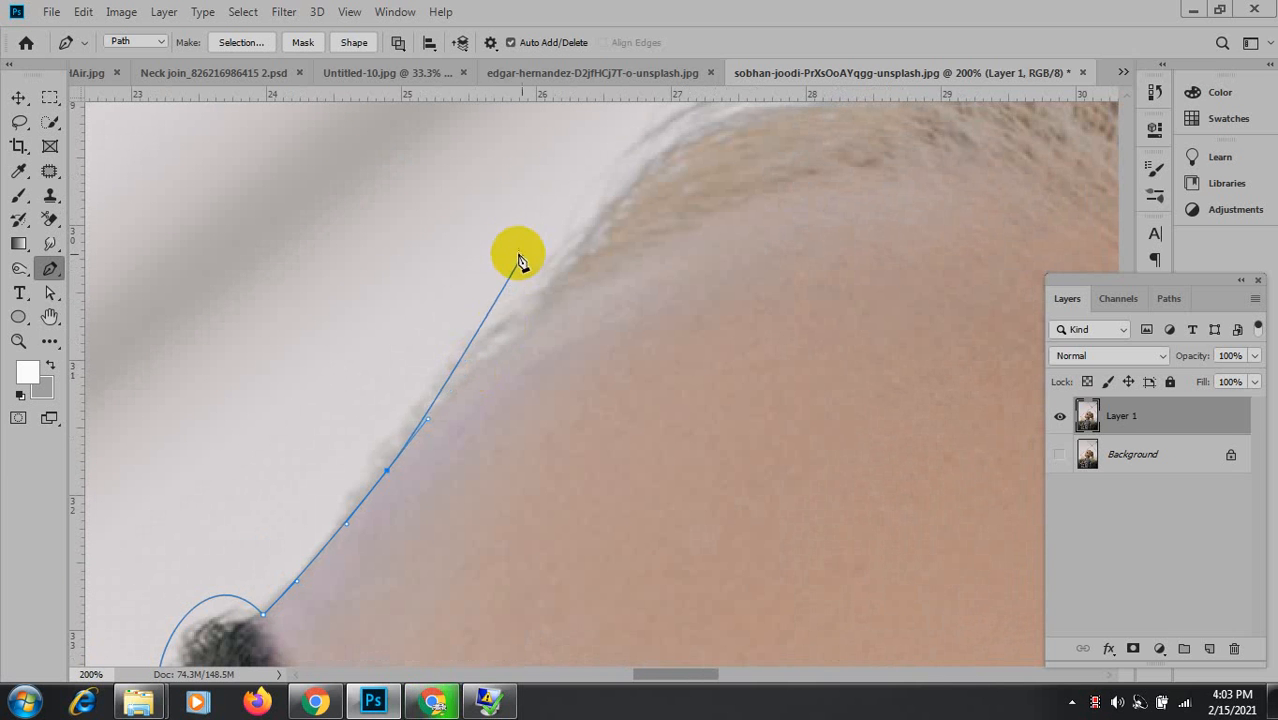
pyautogui.moveTo(453, 218); pyautogui.dragTo(521, 130)
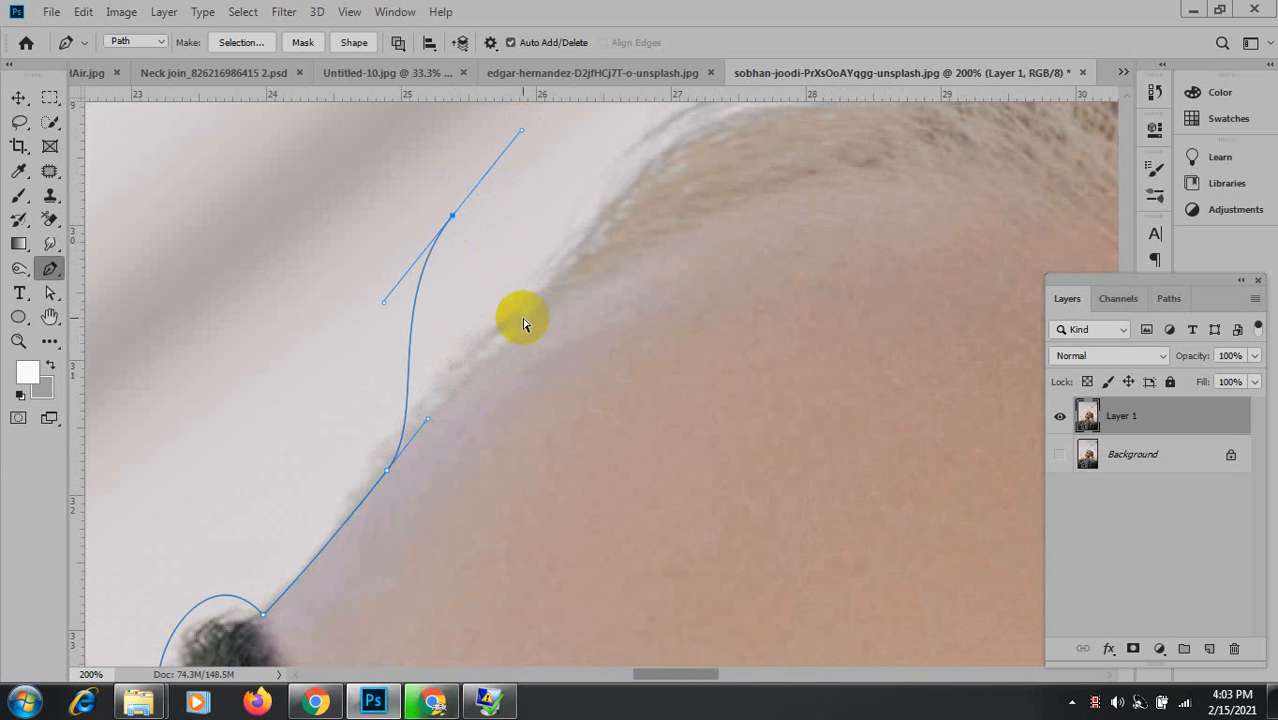
pyautogui.hotkey('ctrl', '-')
pyautogui.hotkey('ctrl', '-')
pyautogui.hotkey('ctrl', '-')
pyautogui.hotkey('ctrl', '-')
pyautogui.hotkey('ctrl', '-')
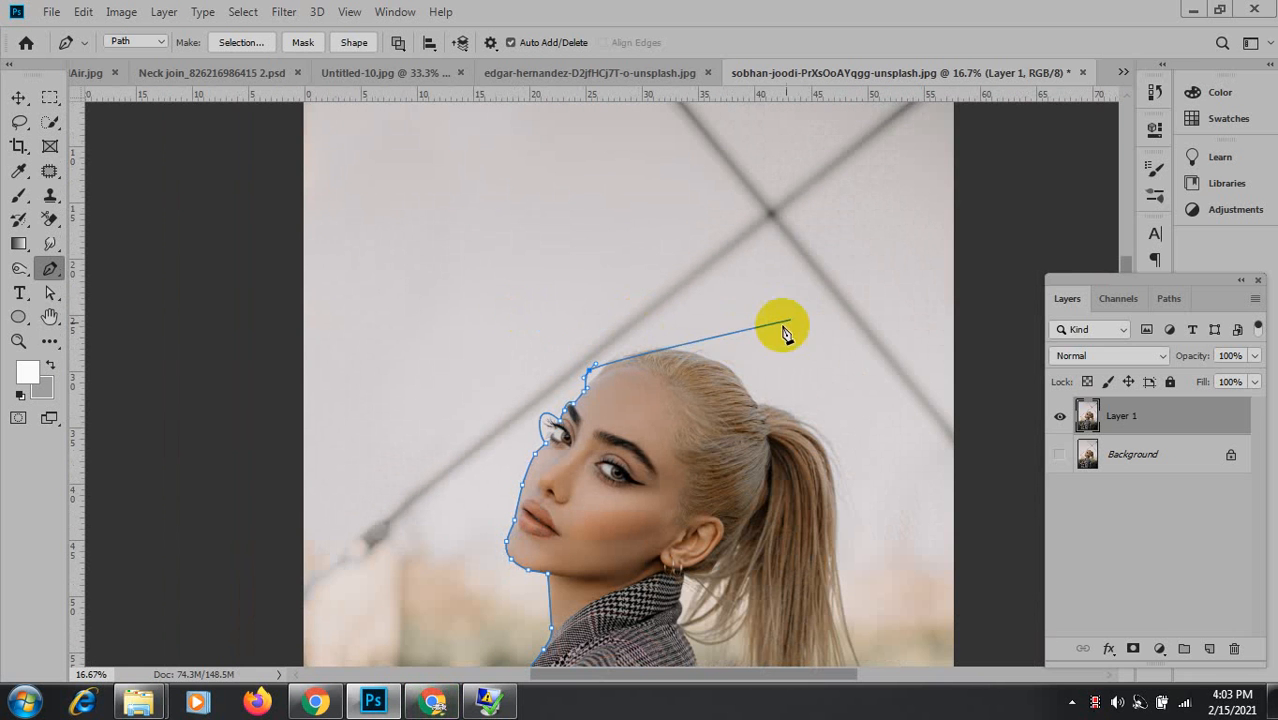
pyautogui.moveTo(755, 322); pyautogui.dragTo(796, 371)
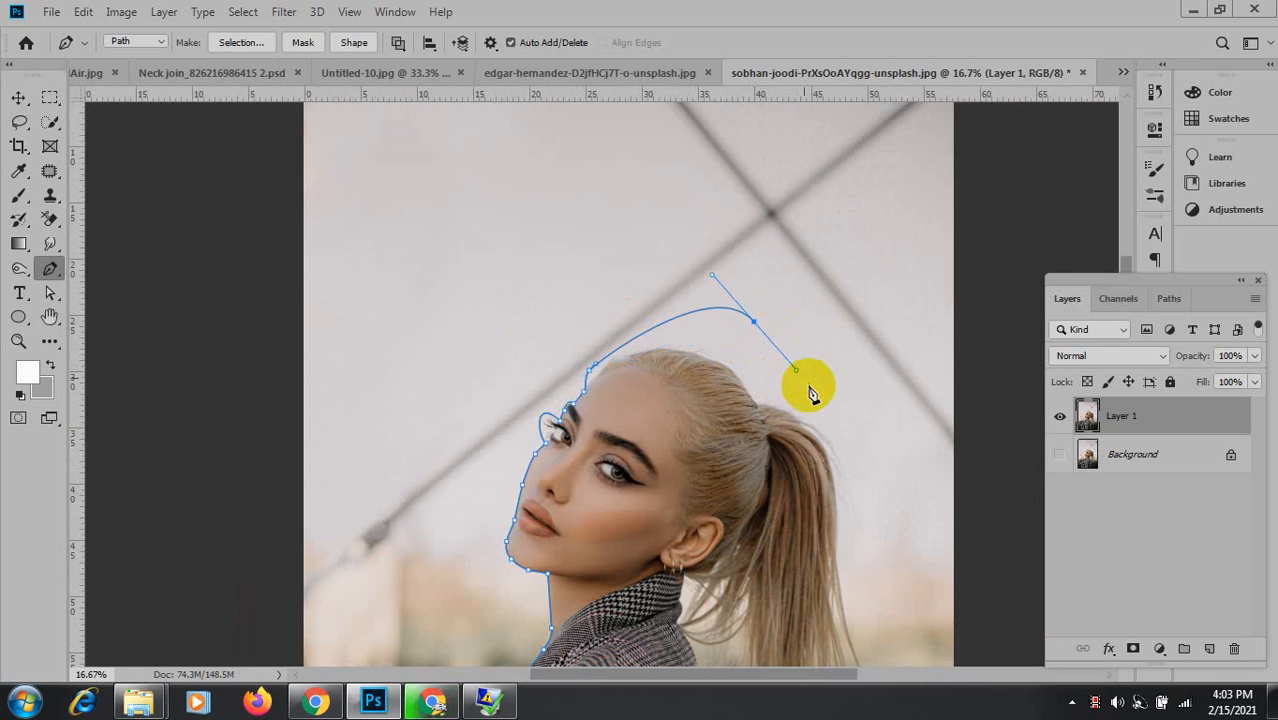
# Run the path down outside the ponytail with curved segments, leaving a margin around the loose hair.
pyautogui.moveTo(873, 458); pyautogui.dragTo(886, 519)
pyautogui.moveTo(820, 536); pyautogui.dragTo(668, 239)
pyautogui.moveTo(699, 285); pyautogui.dragTo(712, 337)
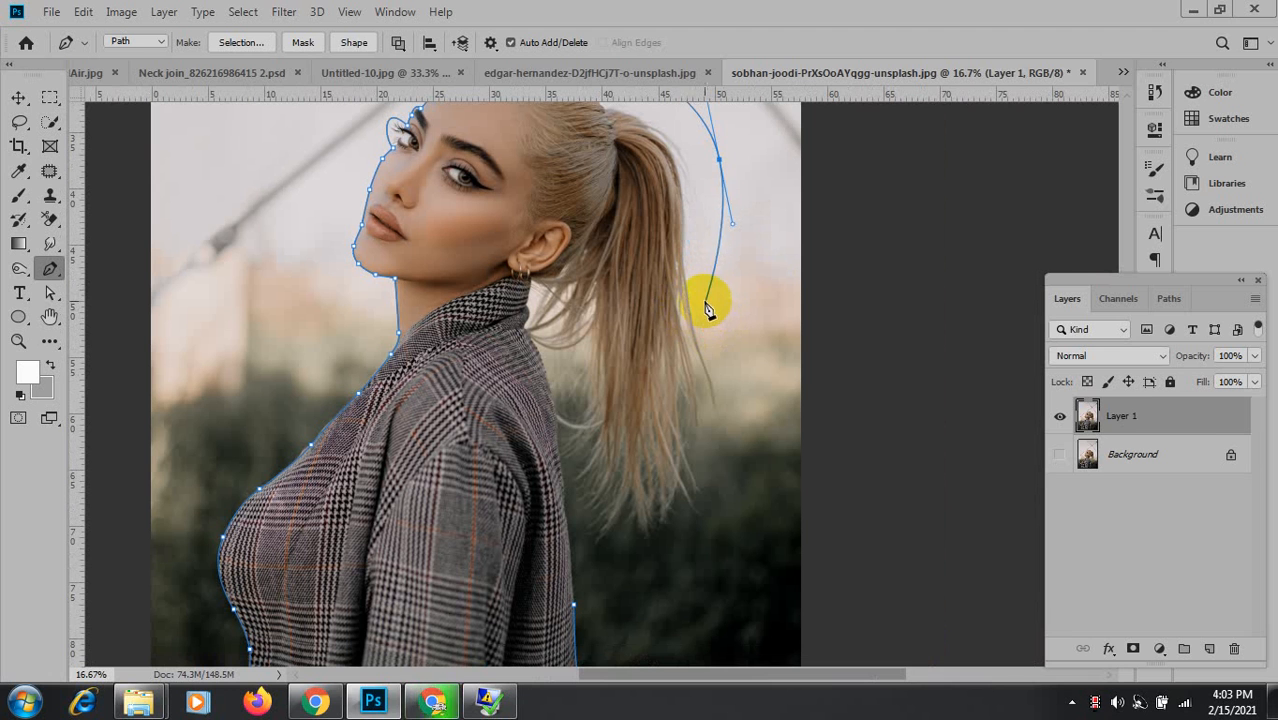
pyautogui.moveTo(705, 302); pyautogui.dragTo(708, 338)
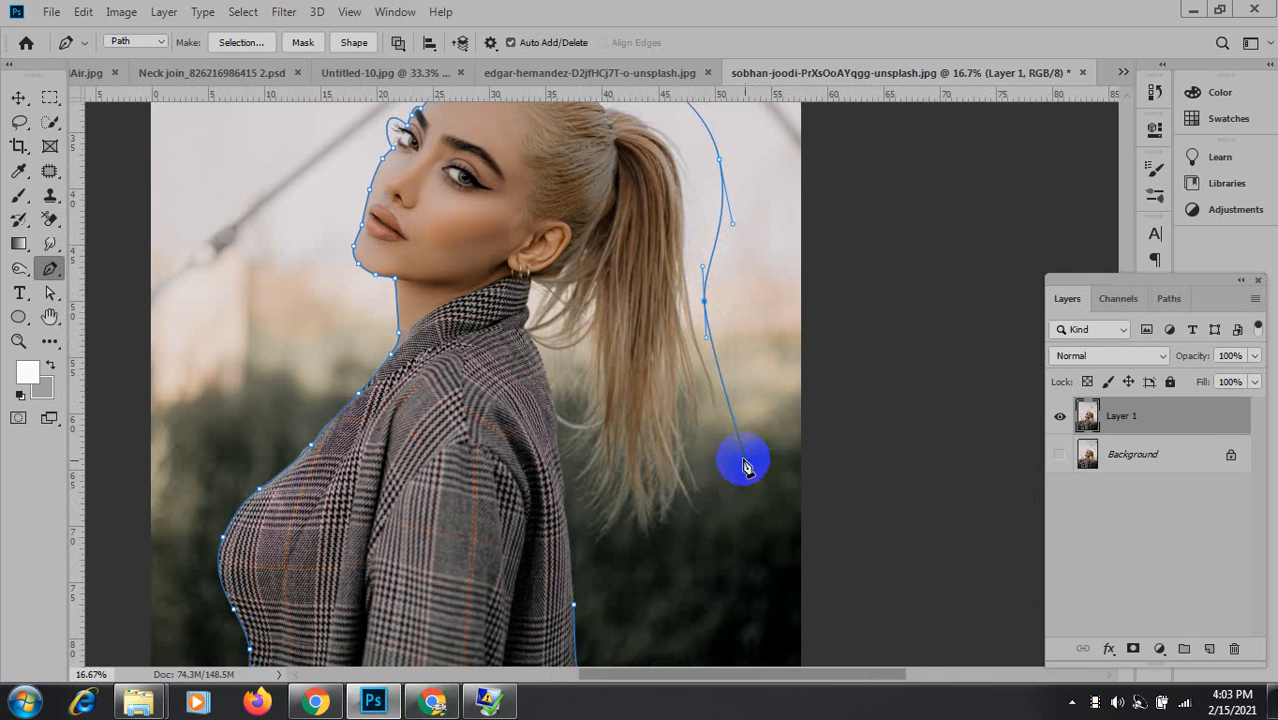
# Curve the path in scallops around the ponytail's tips and close it at its starting point on the jacket's back edge.
pyautogui.moveTo(734, 443); pyautogui.dragTo(676, 418)
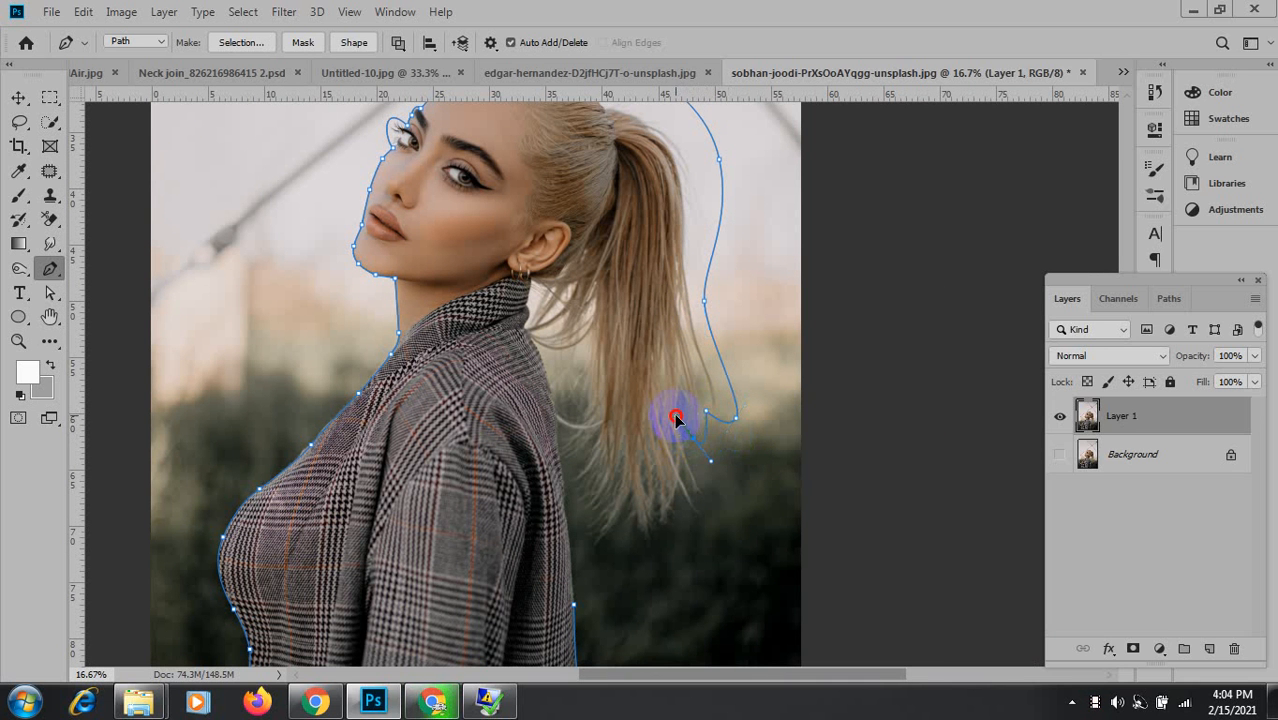
pyautogui.click(704, 461)
pyautogui.moveTo(702, 463); pyautogui.dragTo(618, 543)
pyautogui.press('alt')
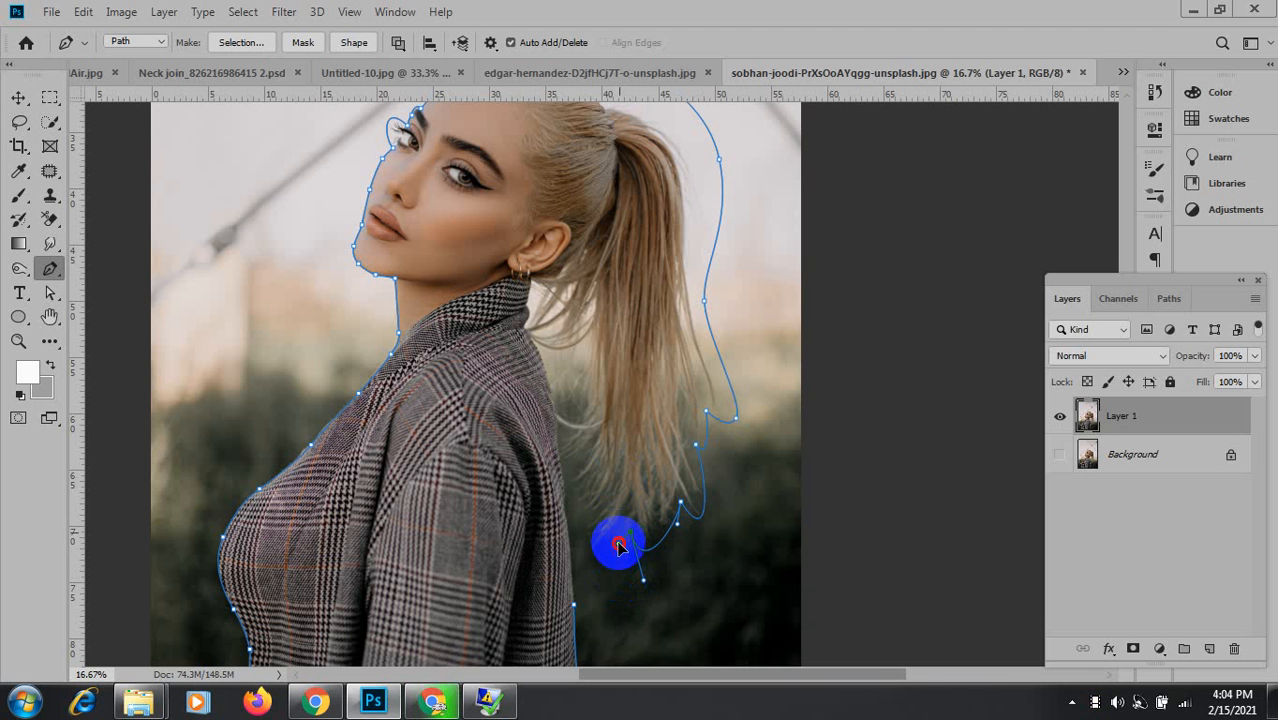
pyautogui.click(562, 474)
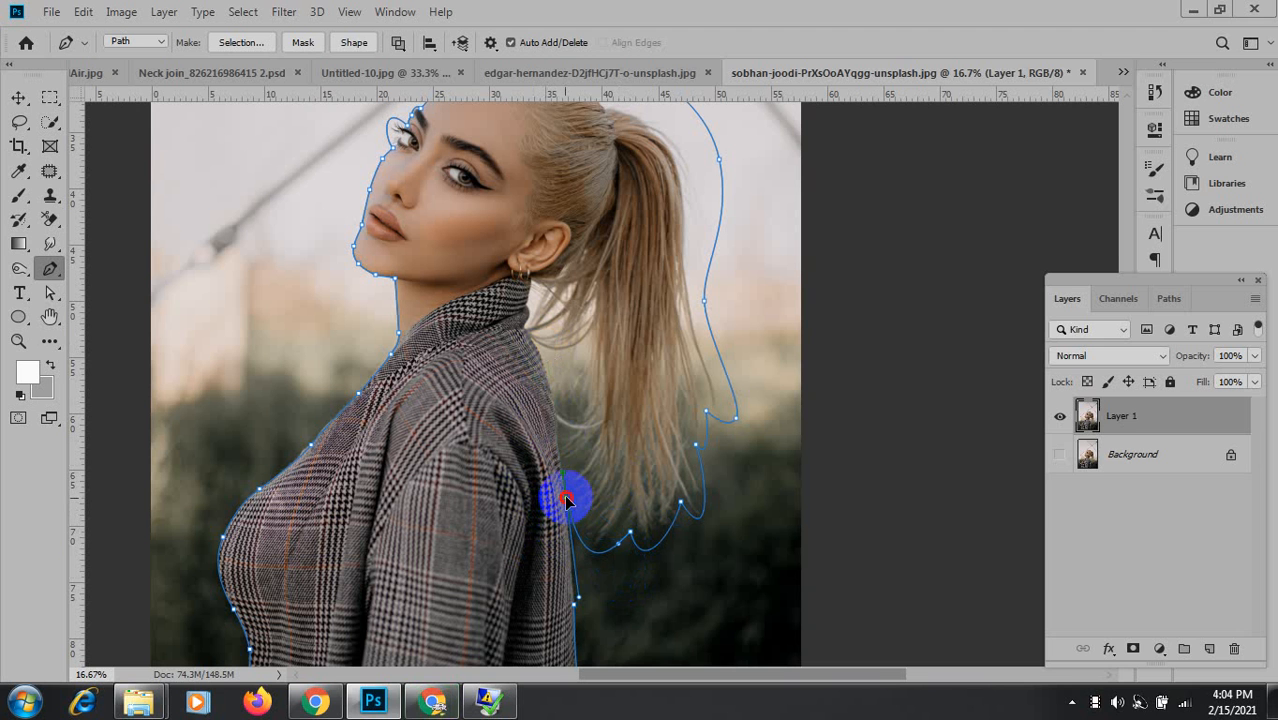
pyautogui.click(578, 606)
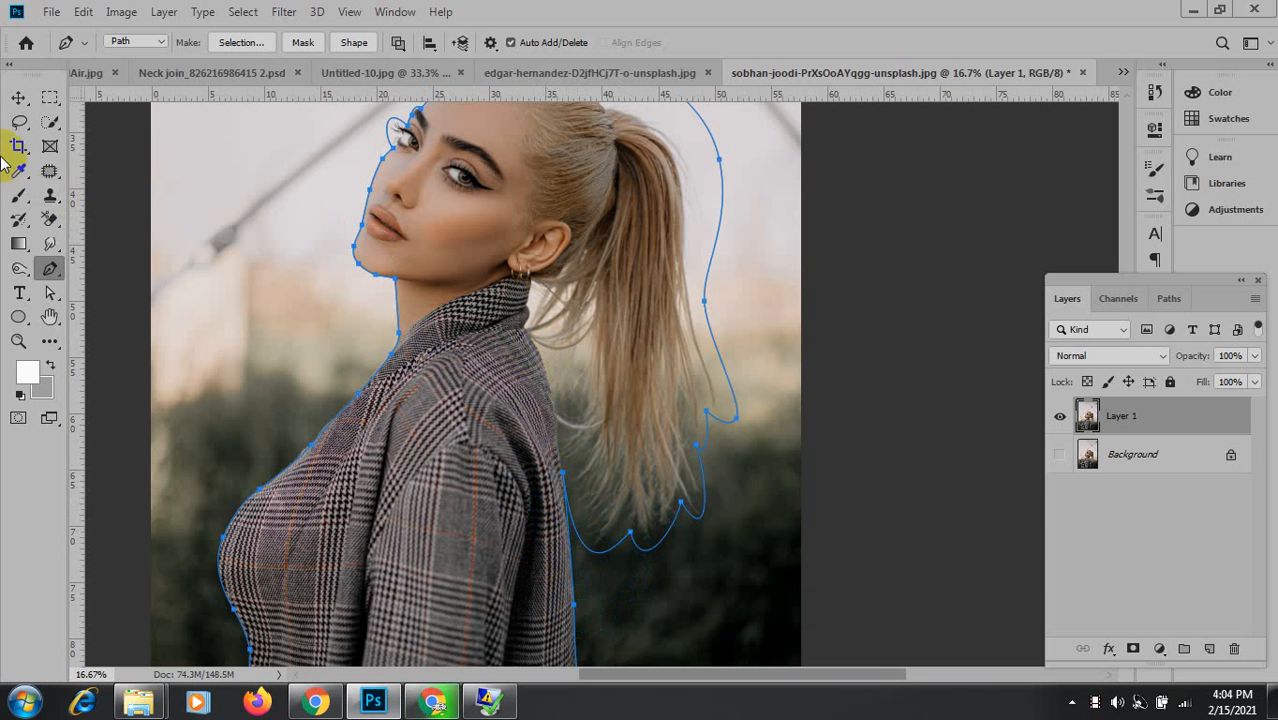
# Deselect the layers and save the Work Path as Path 1.
pyautogui.click(19, 97)
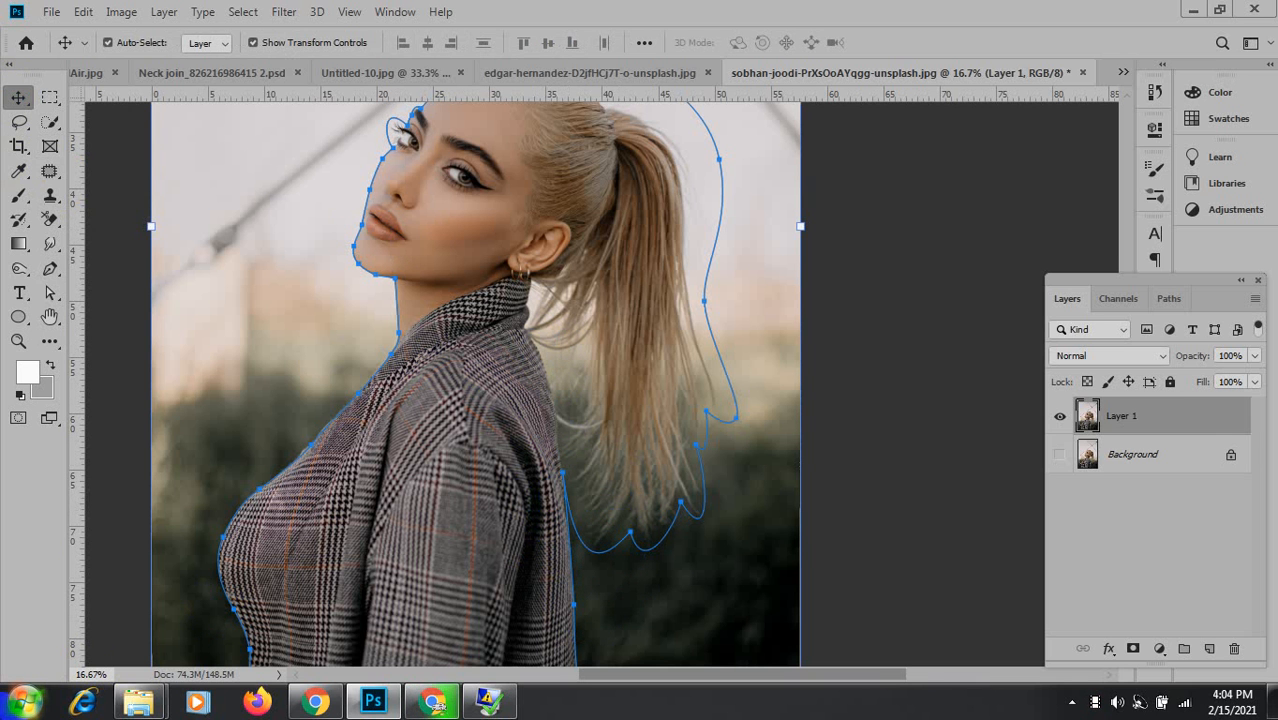
pyautogui.click(92, 508)
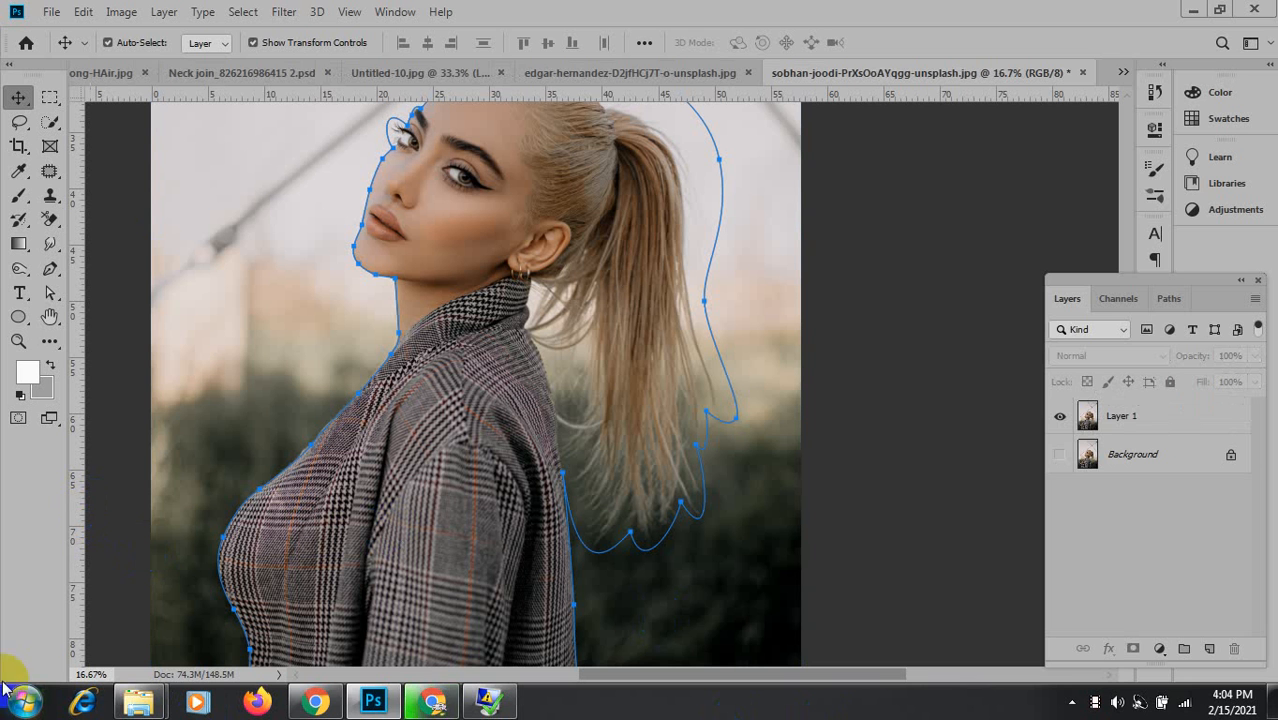
pyautogui.click(1168, 298)
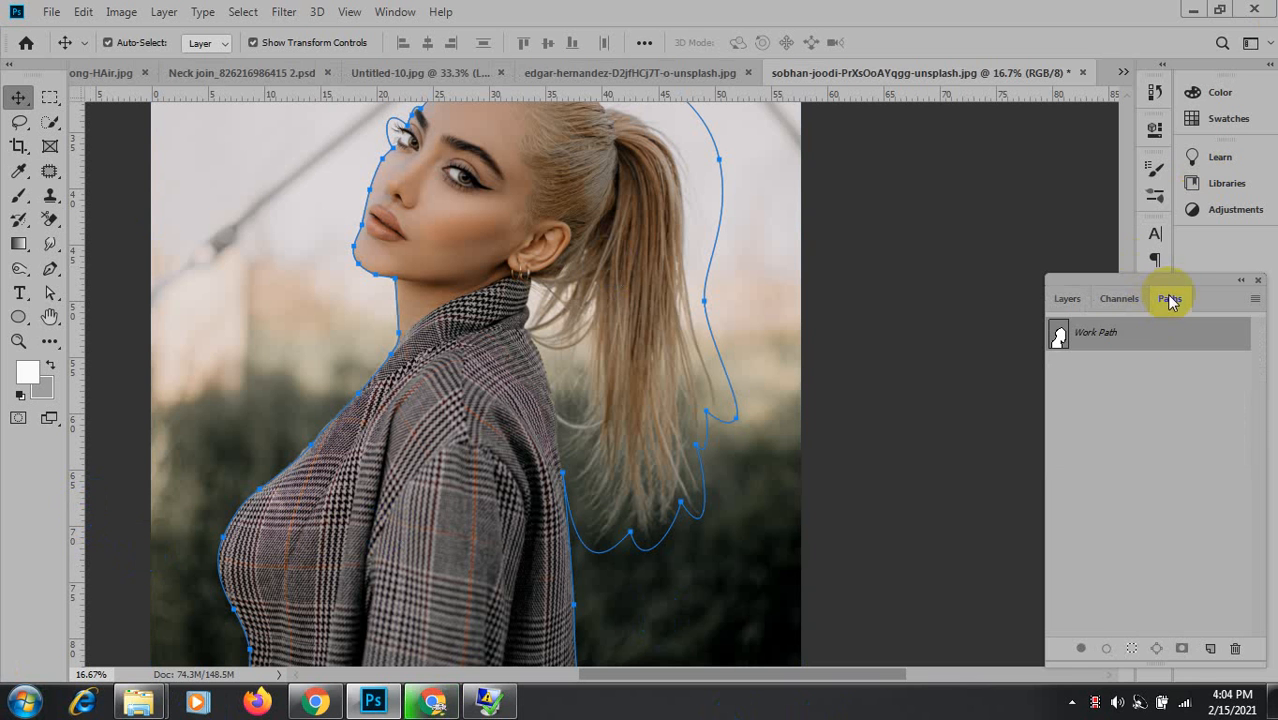
pyautogui.doubleClick(1092, 333)
pyautogui.click(743, 213)
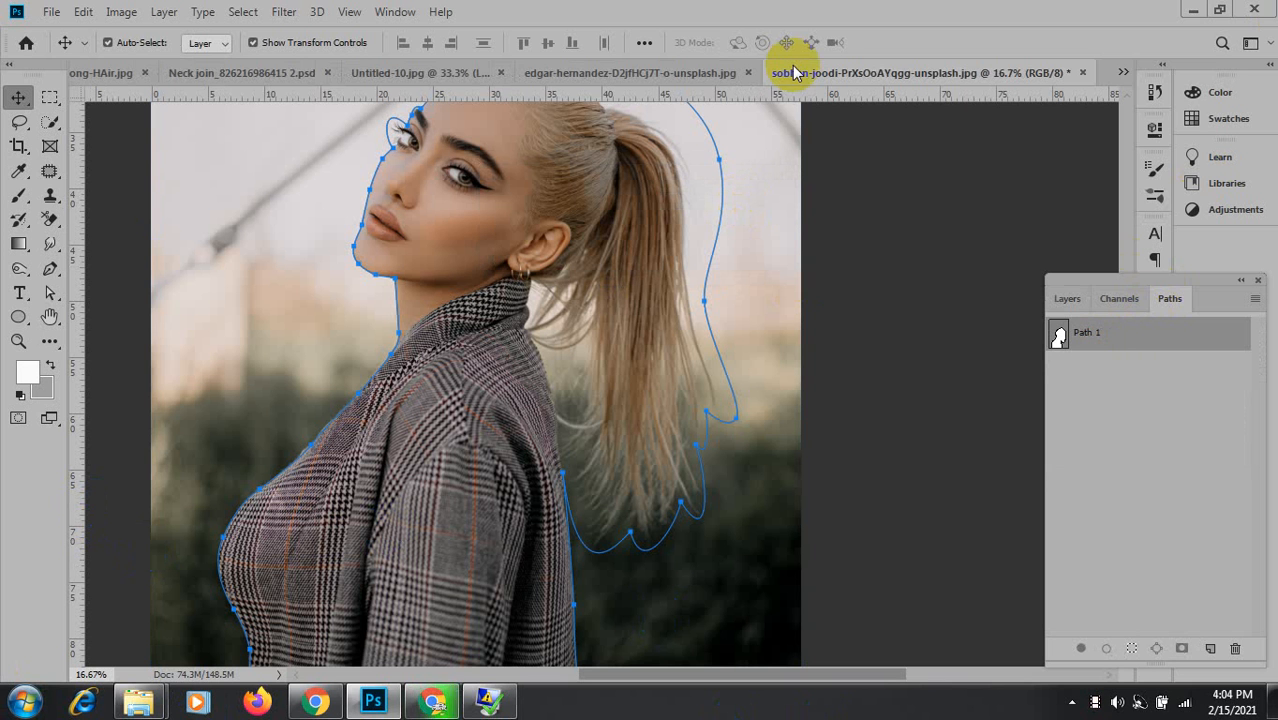
# Load Path 1 as a selection and make Layer 1 the active layer.
pyautogui.keyDown('ctrl'); pyautogui.click(1060, 336); pyautogui.keyUp('ctrl')
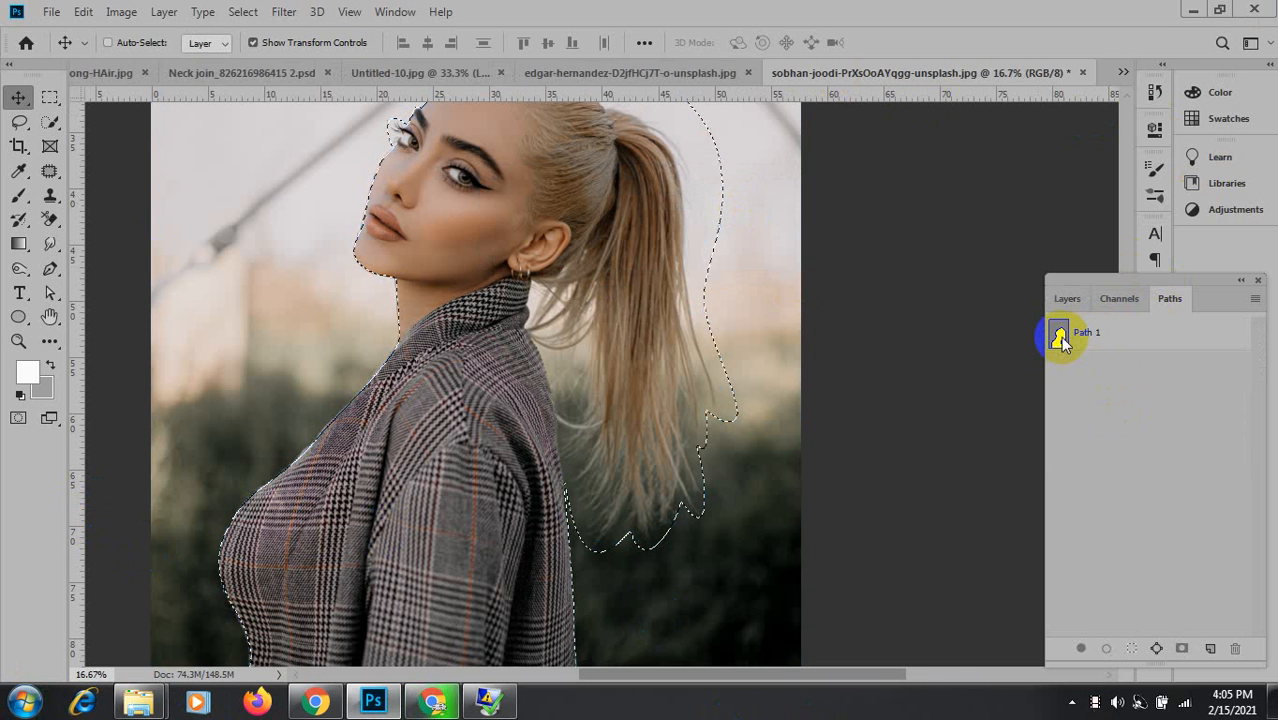
pyautogui.click(1064, 298)
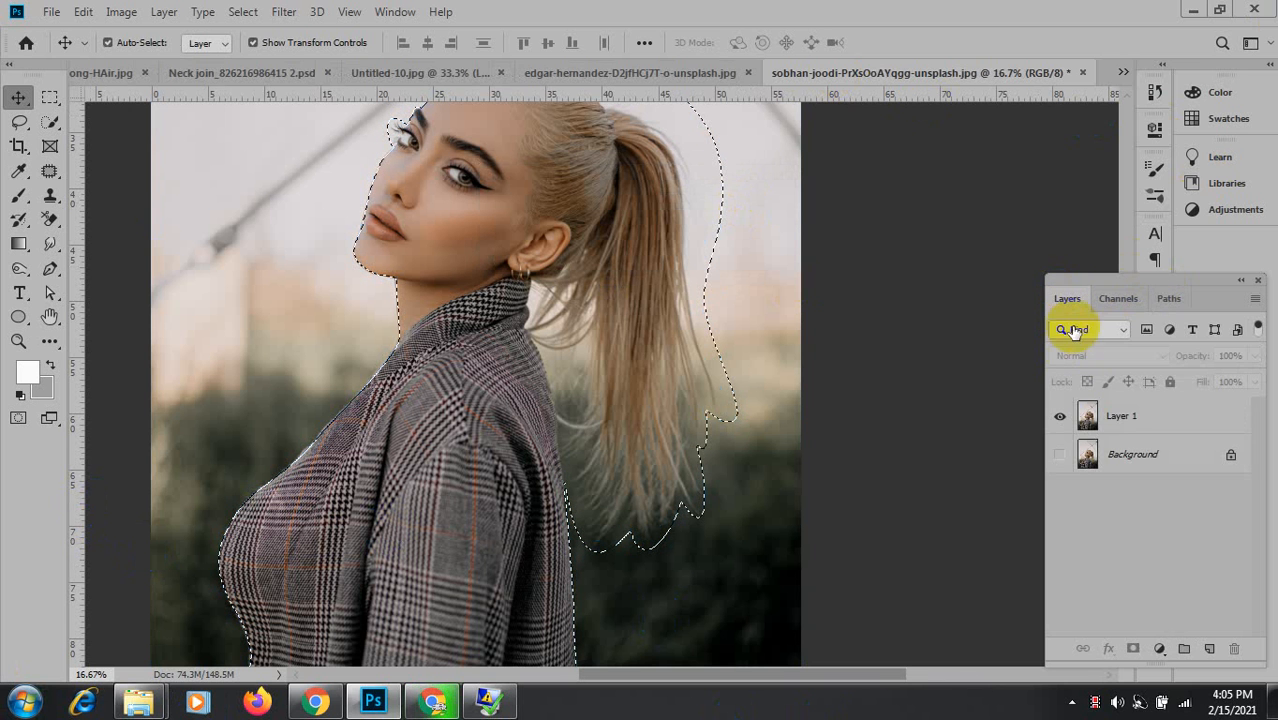
pyautogui.click(1121, 413)
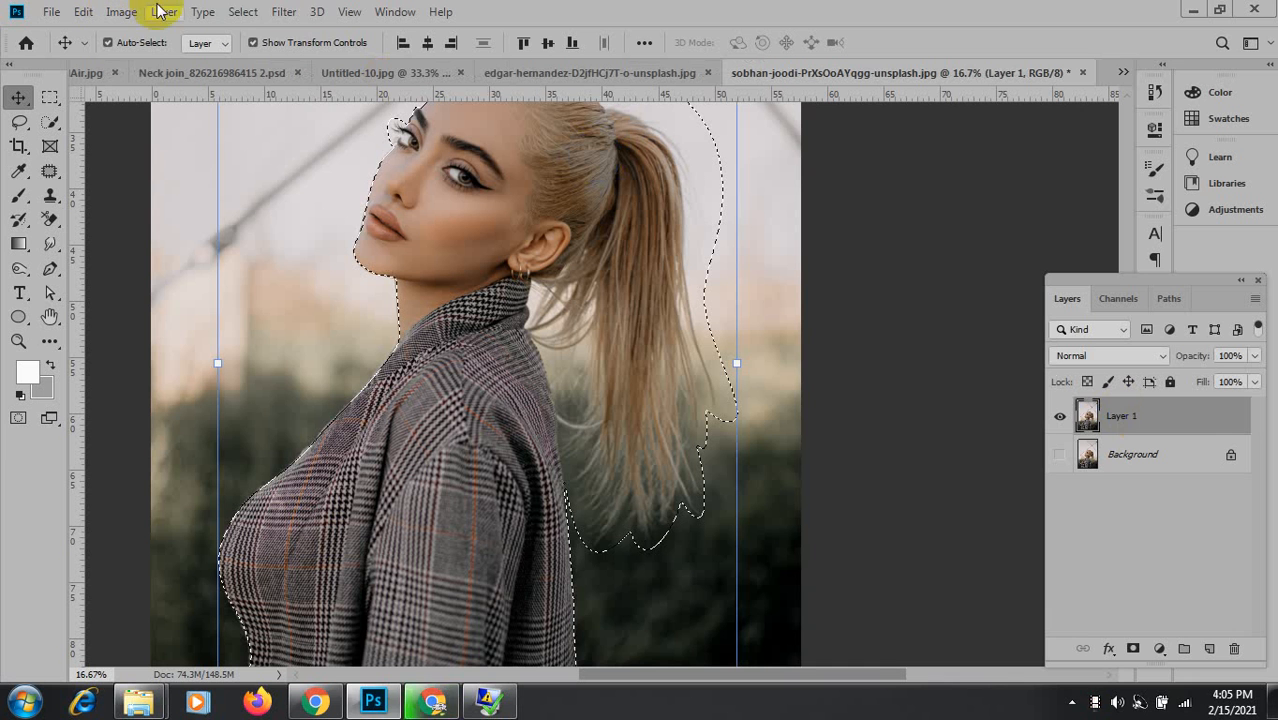
# Feather the selection around the woman by 0.5 pixels.
pyautogui.click(252, 12)
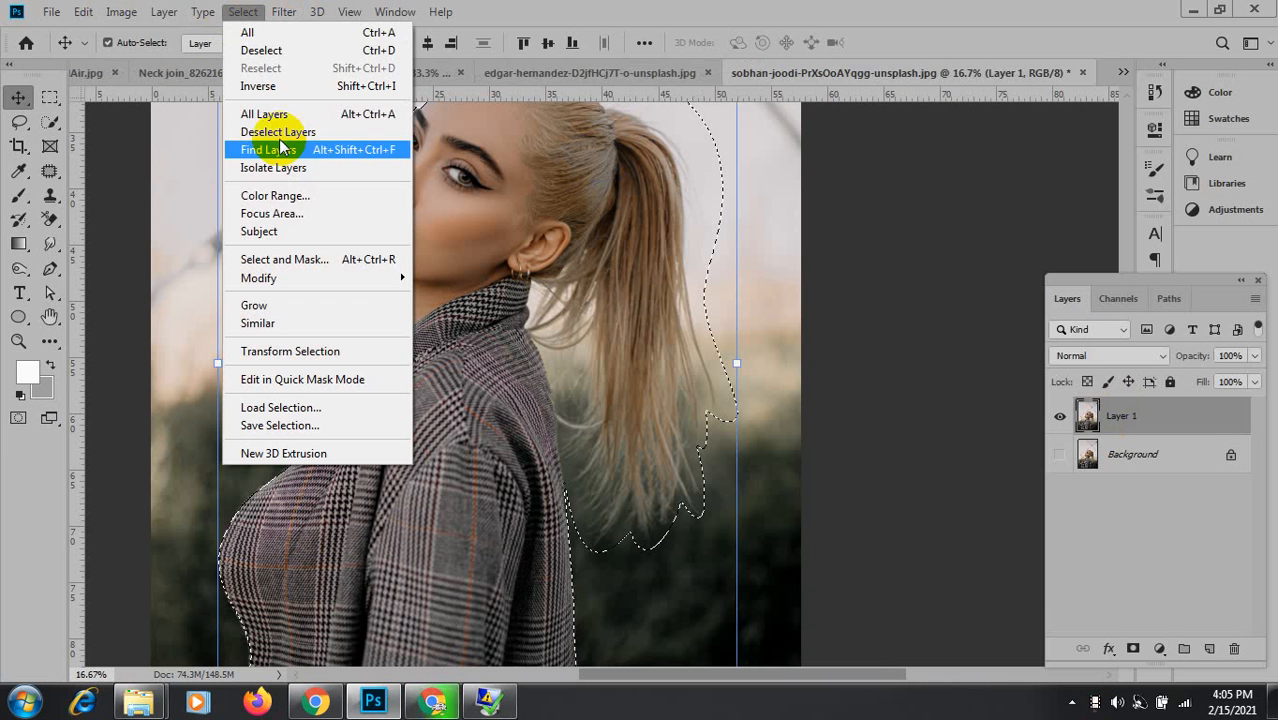
pyautogui.moveTo(355, 277)
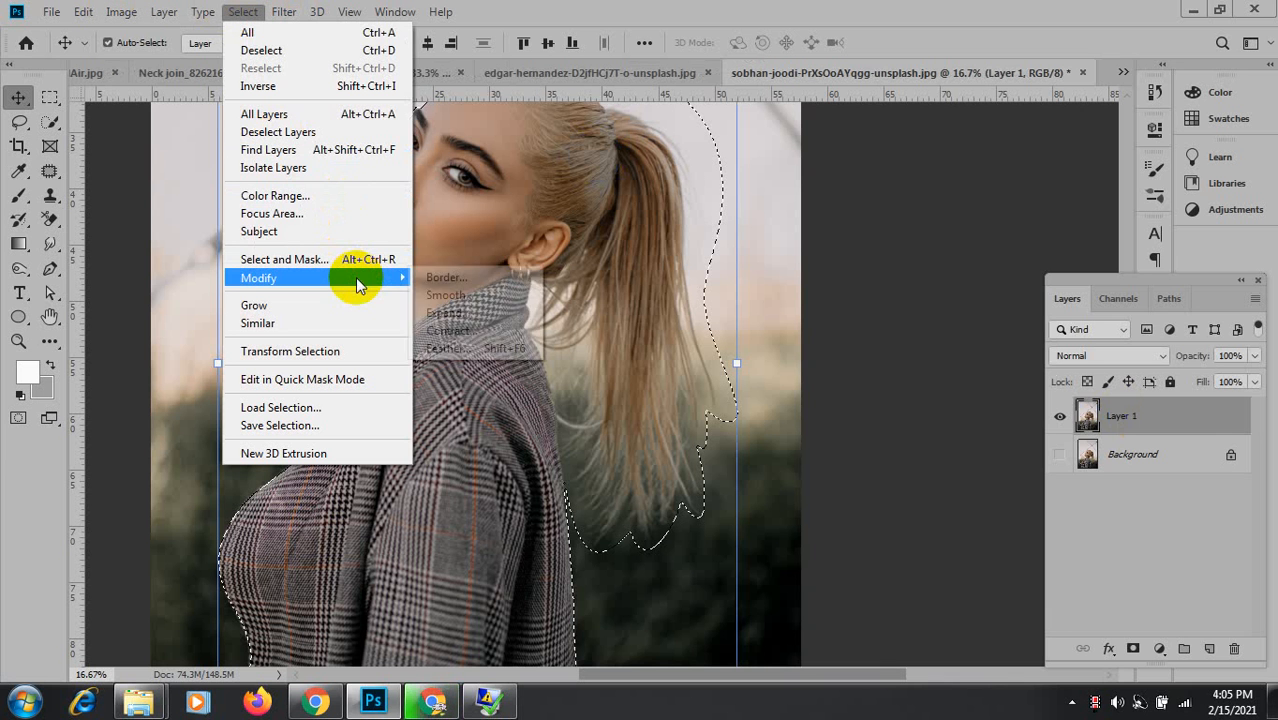
pyautogui.click(481, 358)
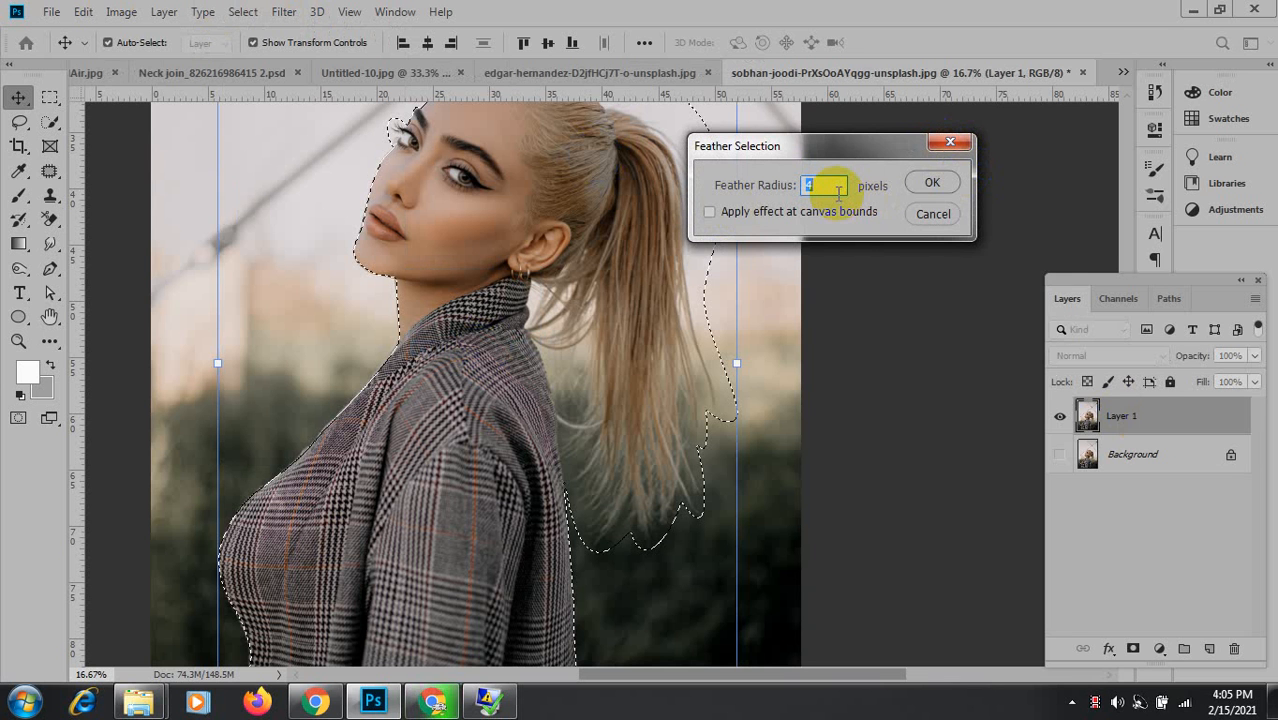
pyautogui.write('.')
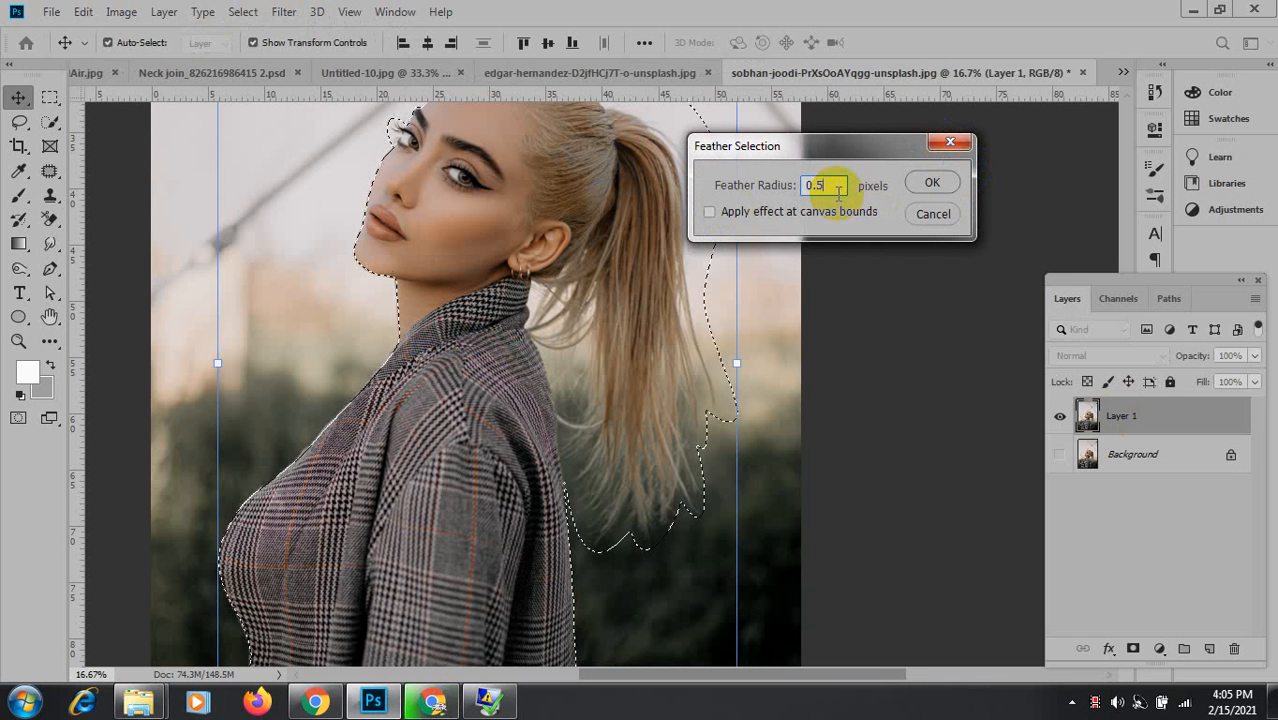
pyautogui.write('5')
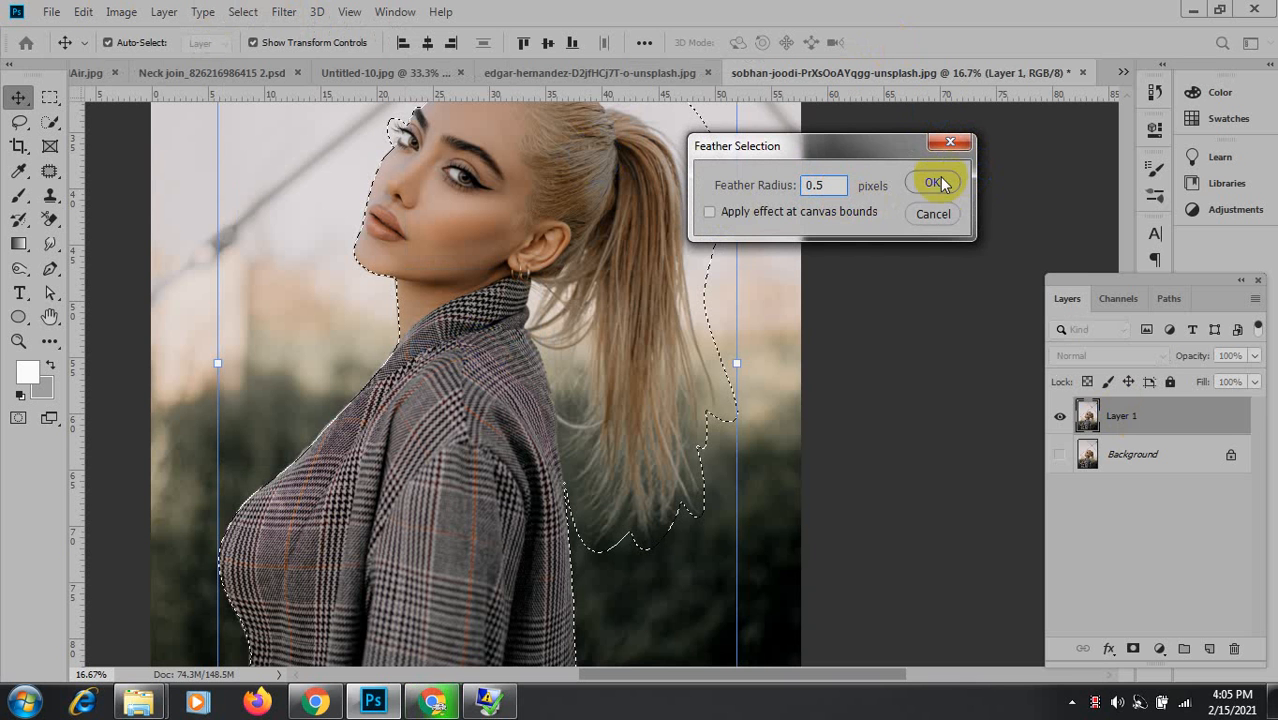
pyautogui.click(932, 182)
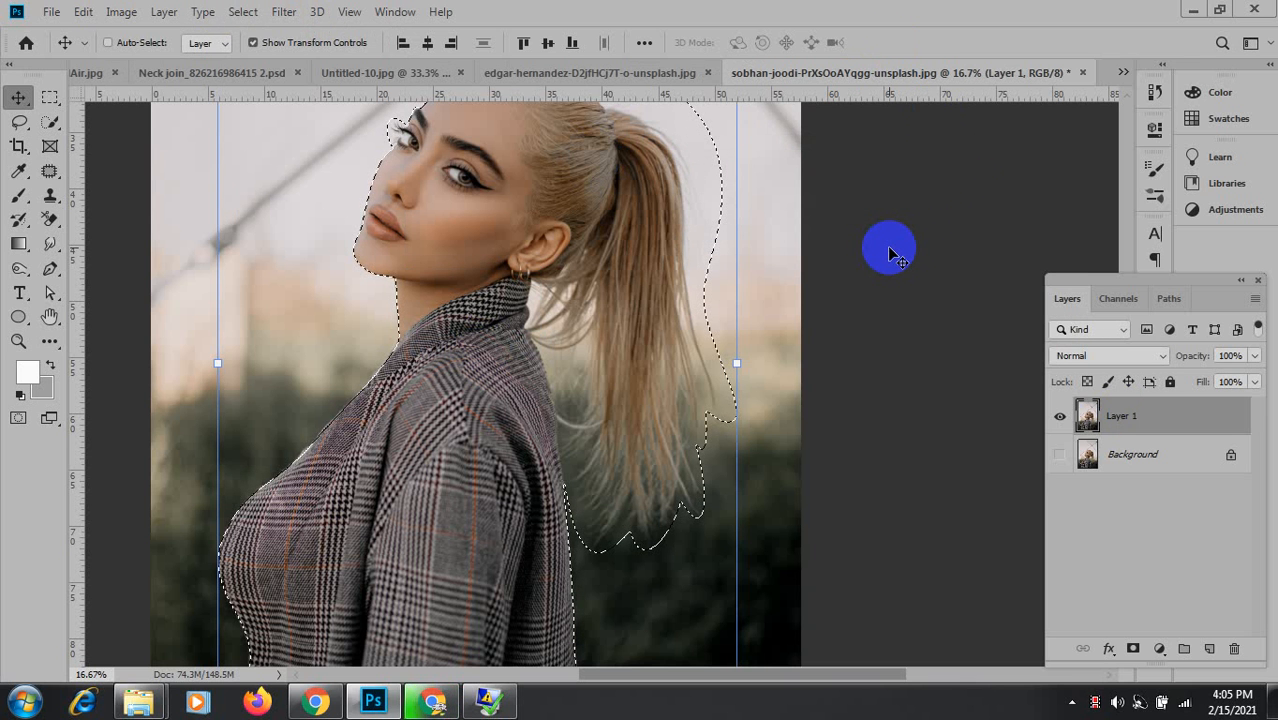
# Copy the selected woman to a new layer and hide Layer 1.
pyautogui.hotkey('ctrl', 'j')
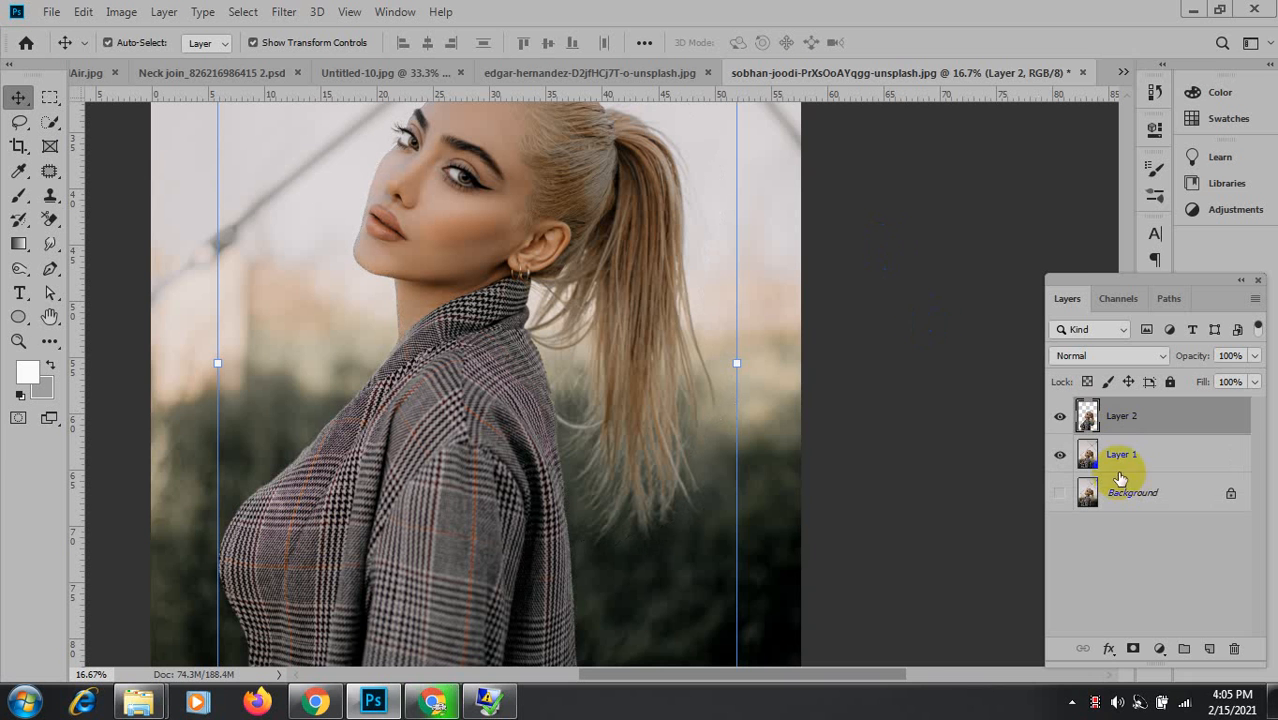
pyautogui.click(1062, 456)
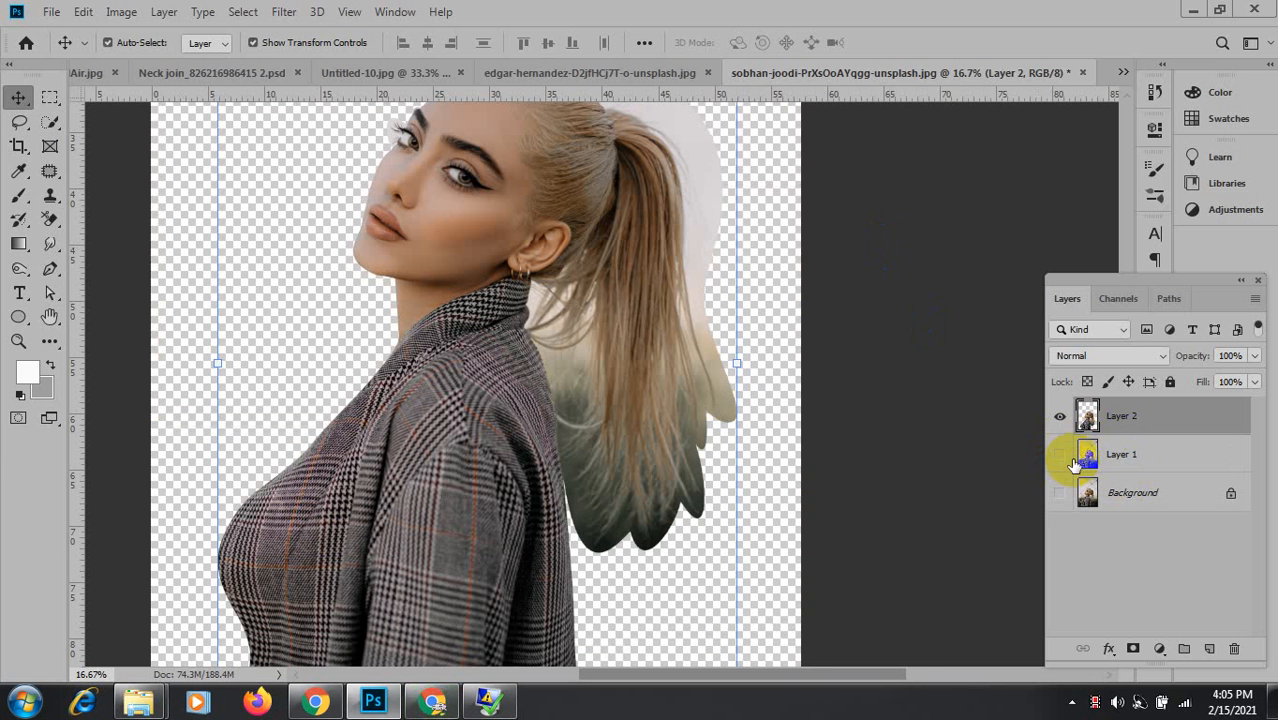
pyautogui.moveTo(585, 120); pyautogui.dragTo(424, 251)
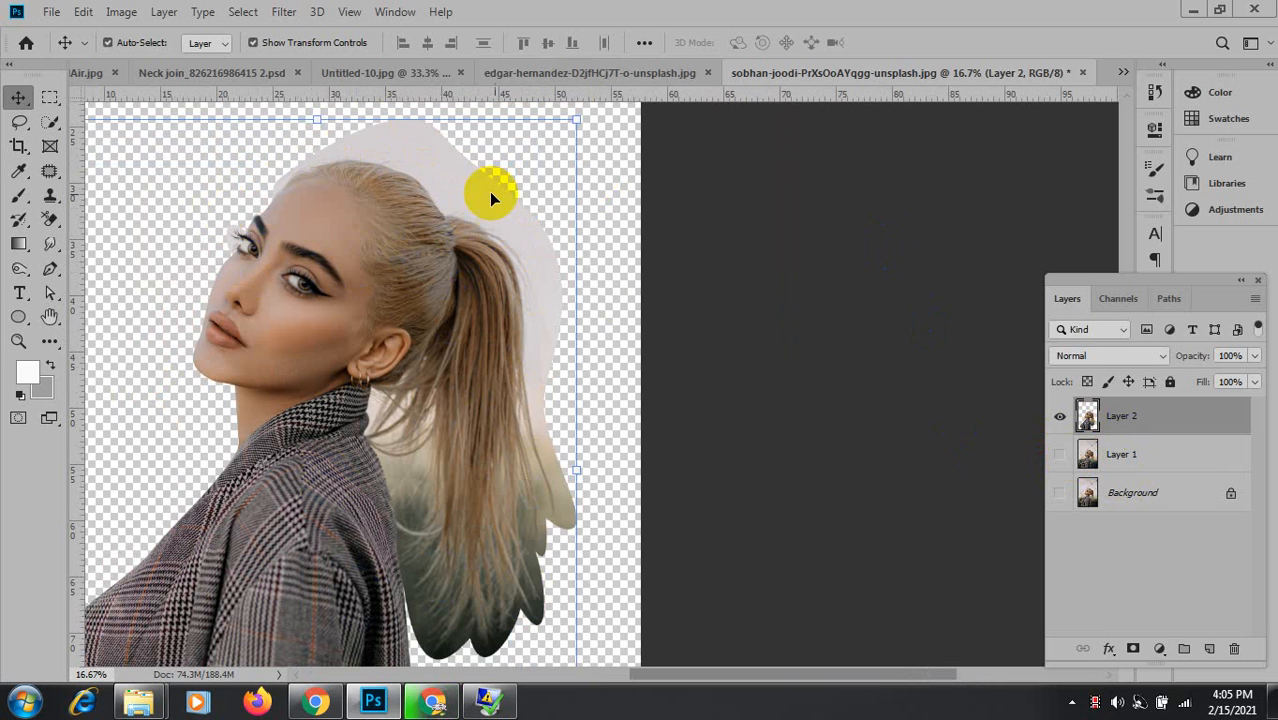
# Erase the pale backdrop around the far eye's protruding lashes with the Background Eraser at 12% tolerance, reducing the brush to 44 px.
pyautogui.click(49, 224)
pyautogui.click(130, 241)
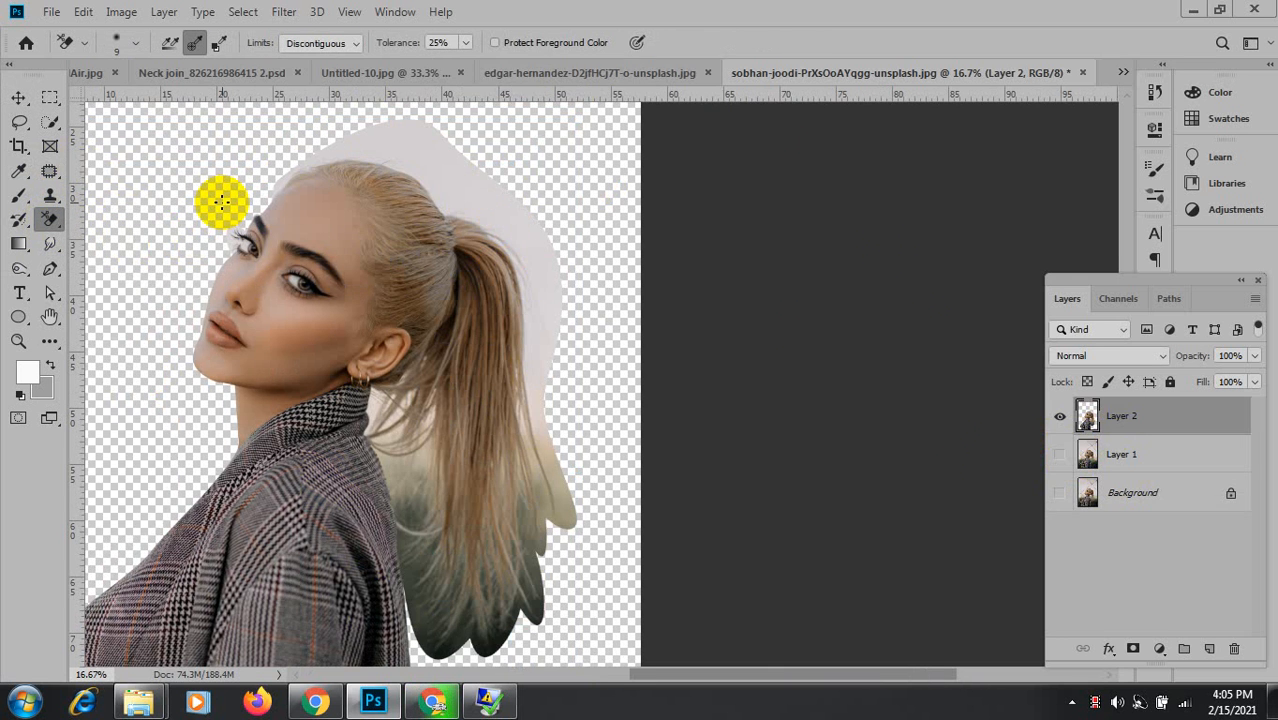
pyautogui.moveTo(164, 209); pyautogui.dragTo(181, 212)
pyautogui.scroll(6, 232, 237)
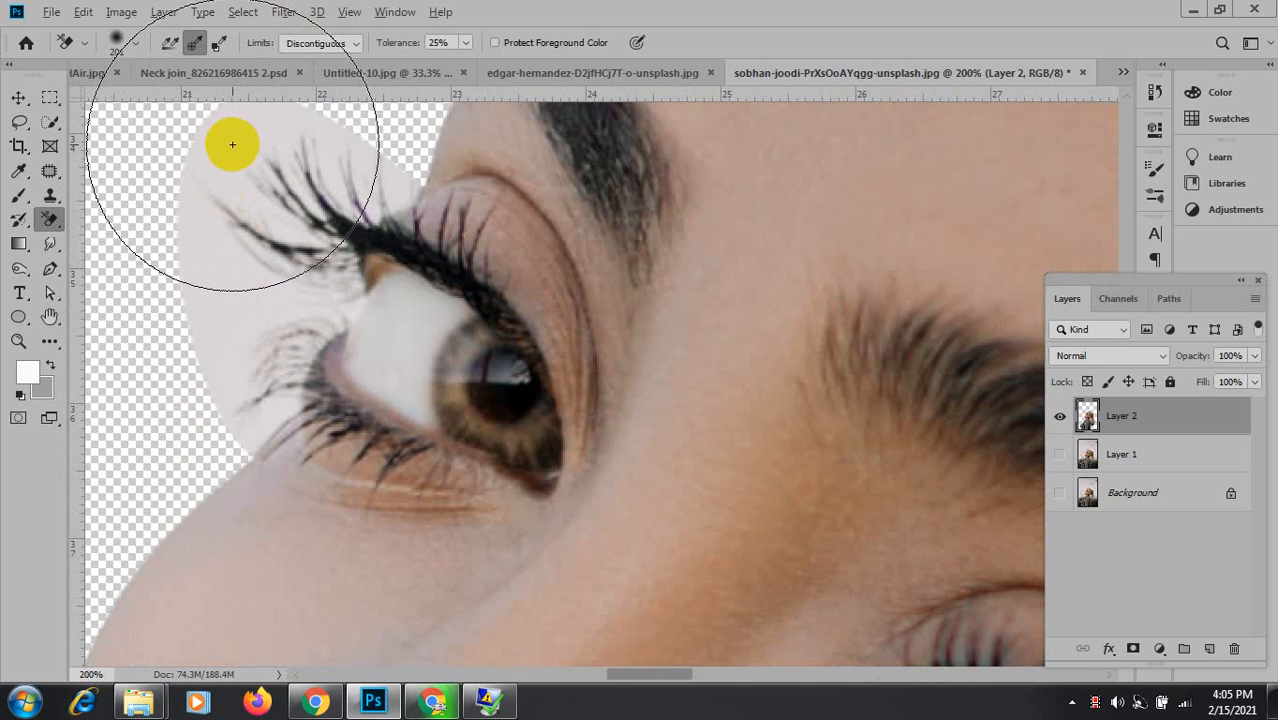
pyautogui.moveTo(232, 144); pyautogui.dragTo(100, 195)
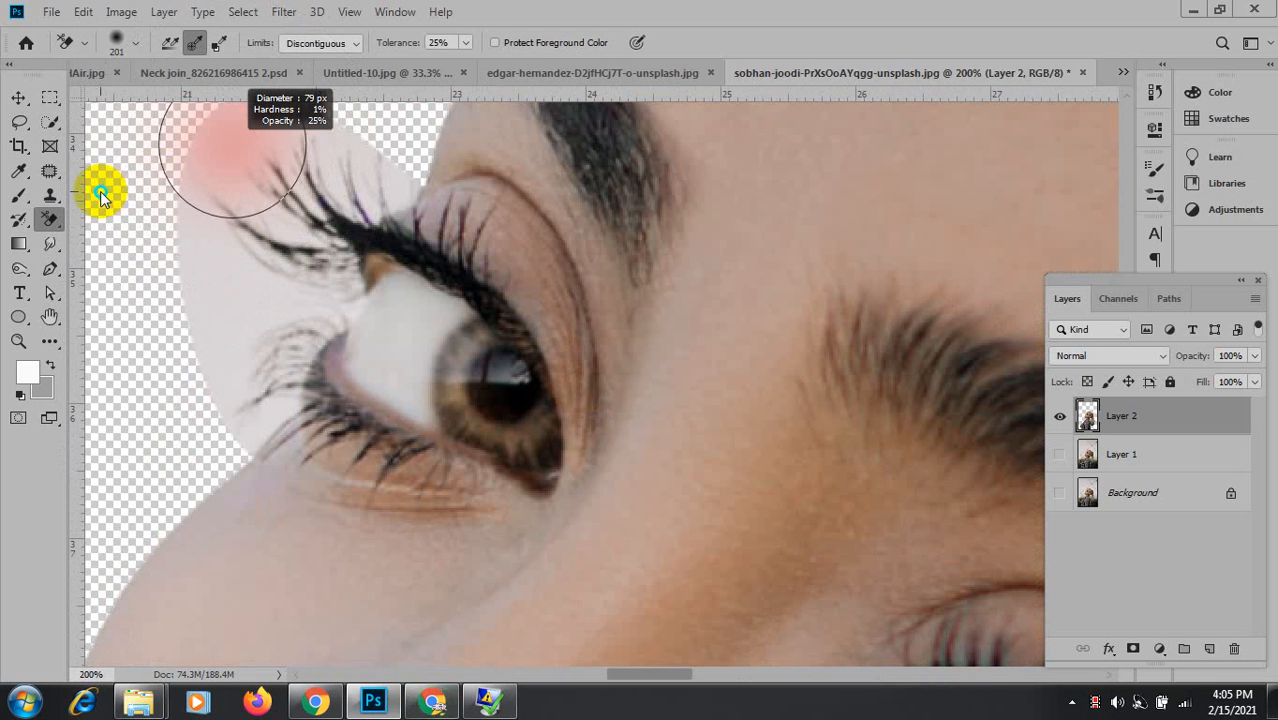
pyautogui.click(465, 42)
pyautogui.moveTo(467, 65); pyautogui.dragTo(455, 67)
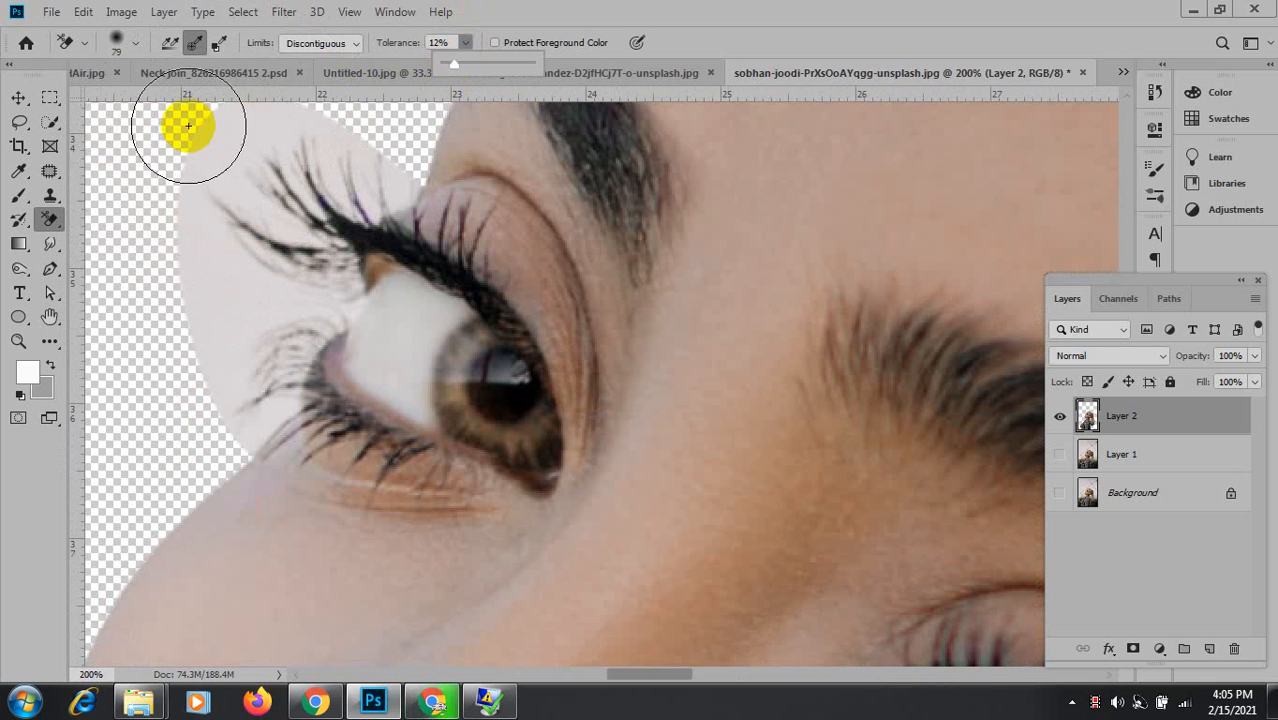
pyautogui.moveTo(191, 146)
pyautogui.mouseDown()
pyautogui.moveTo(223, 132)
pyautogui.moveTo(289, 152)
pyautogui.moveTo(326, 142)
pyautogui.moveTo(382, 177)
pyautogui.moveTo(290, 160)
pyautogui.moveTo(209, 202)
pyautogui.moveTo(233, 228)
pyautogui.moveTo(278, 241)
pyautogui.moveTo(316, 300)
pyautogui.moveTo(210, 274)
pyautogui.moveTo(212, 349)
pyautogui.moveTo(234, 383)
pyautogui.moveTo(263, 370)
pyautogui.moveTo(268, 387)
pyautogui.moveTo(223, 420)
pyautogui.mouseUp()
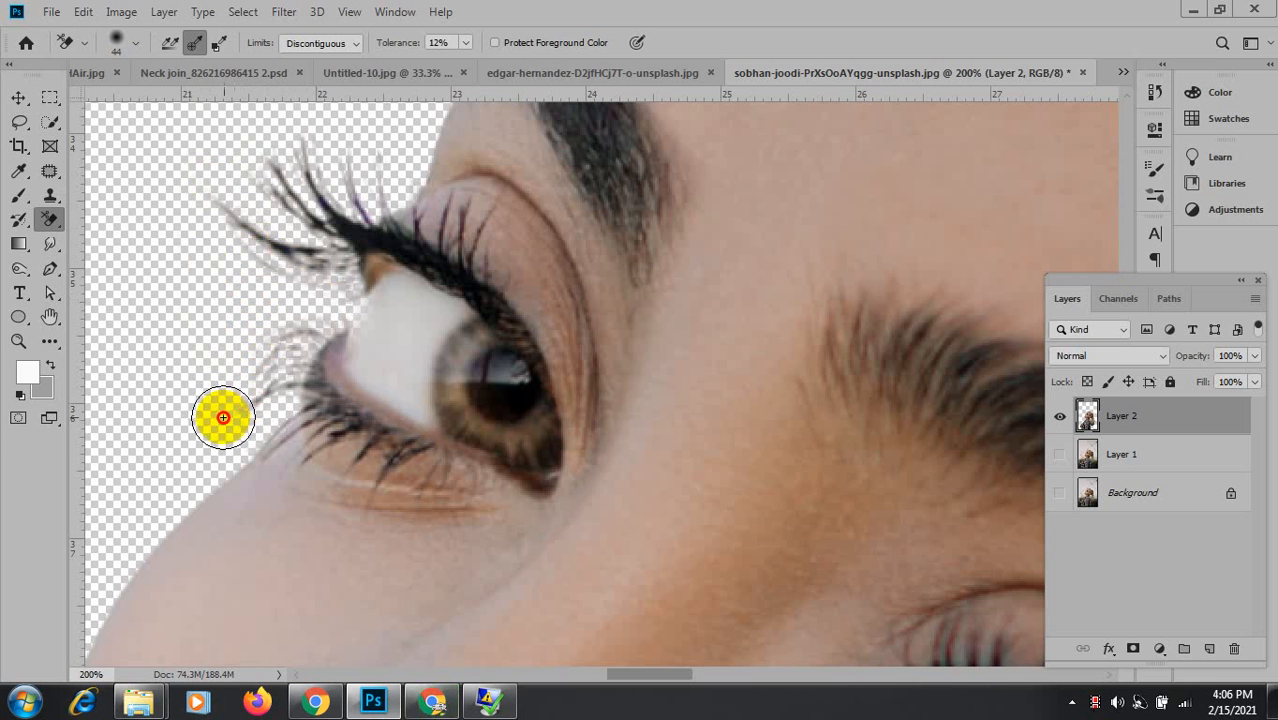
# Erase the backdrop remnants around the far eyebrow and upper lashes with an 18 px brush, raising the tolerance to 29%.
pyautogui.moveTo(385, 164)
pyautogui.mouseDown()
pyautogui.moveTo(211, 262)
pyautogui.moveTo(294, 348)
pyautogui.mouseUp()
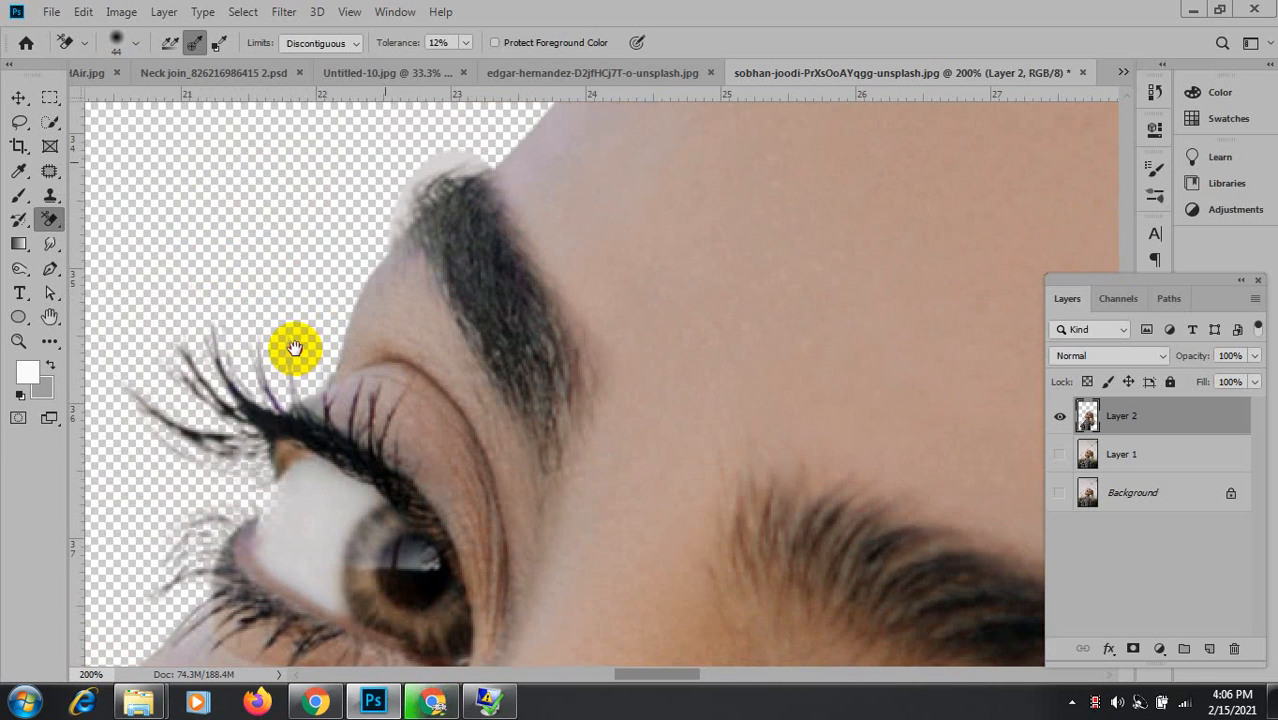
pyautogui.moveTo(401, 130)
pyautogui.mouseDown()
pyautogui.moveTo(419, 217)
pyautogui.moveTo(452, 234)
pyautogui.moveTo(456, 257)
pyautogui.moveTo(422, 281)
pyautogui.moveTo(485, 249)
pyautogui.moveTo(402, 302)
pyautogui.moveTo(456, 268)
pyautogui.moveTo(470, 232)
pyautogui.mouseUp()
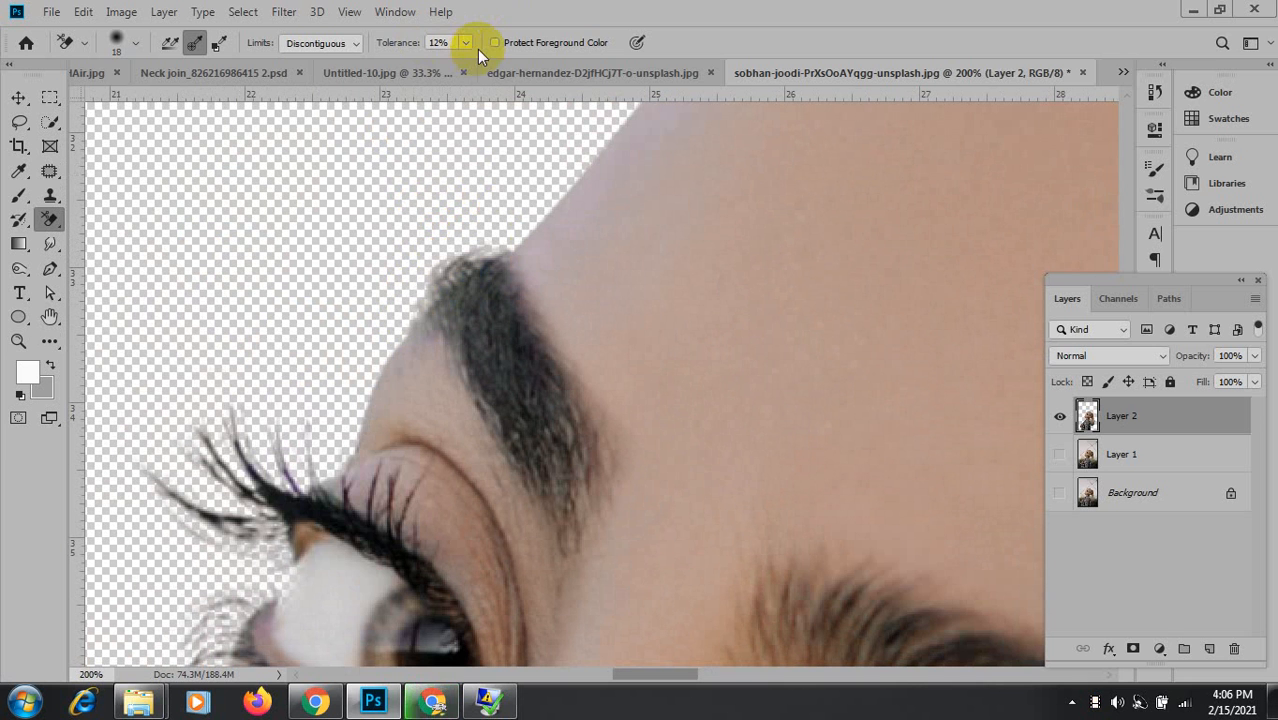
pyautogui.moveTo(466, 44); pyautogui.dragTo(479, 67)
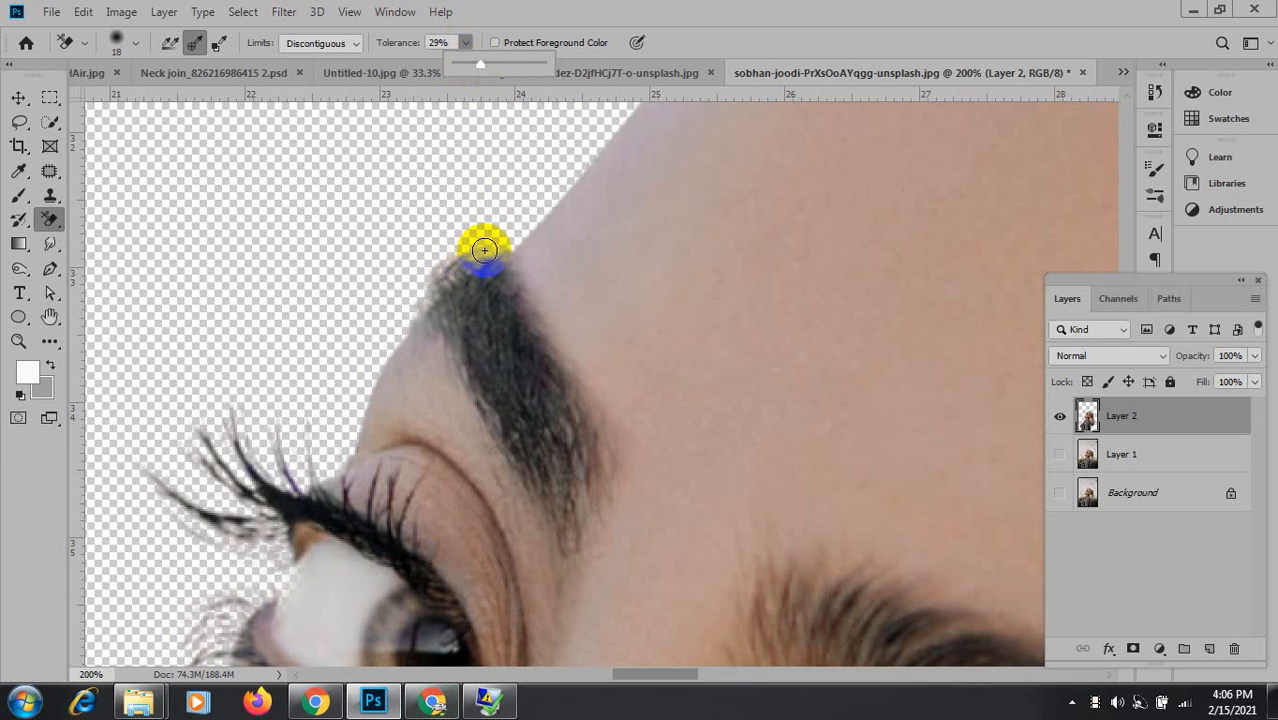
pyautogui.moveTo(483, 250)
pyautogui.mouseDown()
pyautogui.moveTo(456, 251)
pyautogui.moveTo(427, 287)
pyautogui.mouseUp()
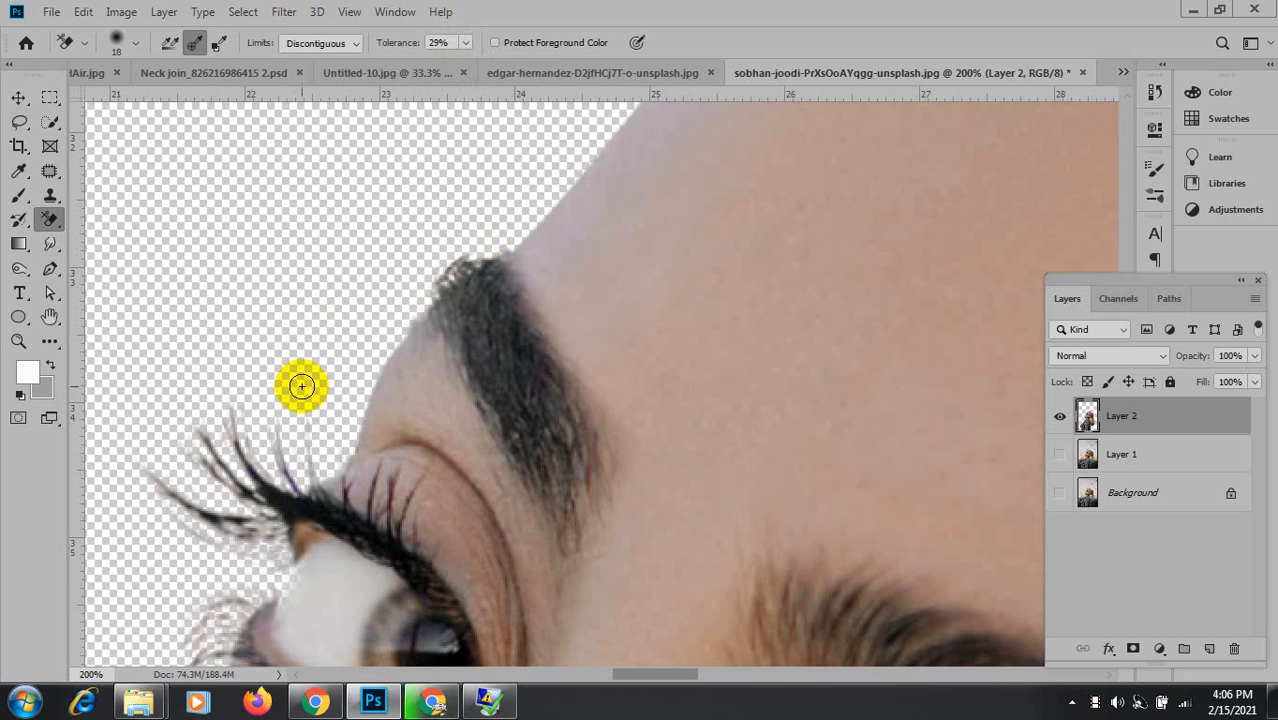
pyautogui.moveTo(362, 429); pyautogui.dragTo(498, 283)
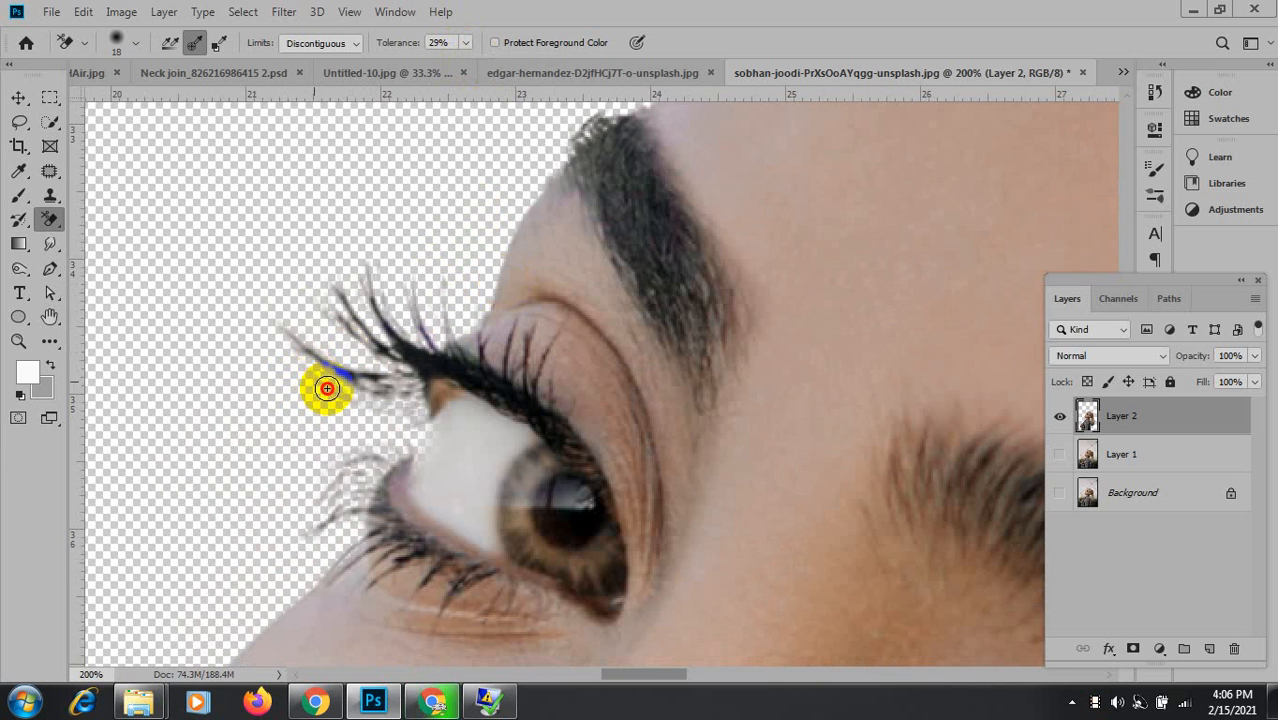
pyautogui.moveTo(327, 388)
pyautogui.mouseDown()
pyautogui.moveTo(289, 342)
pyautogui.moveTo(346, 396)
pyautogui.moveTo(394, 409)
pyautogui.moveTo(340, 319)
pyautogui.moveTo(340, 286)
pyautogui.moveTo(367, 360)
pyautogui.moveTo(375, 443)
pyautogui.moveTo(418, 424)
pyautogui.moveTo(354, 428)
pyautogui.mouseUp()
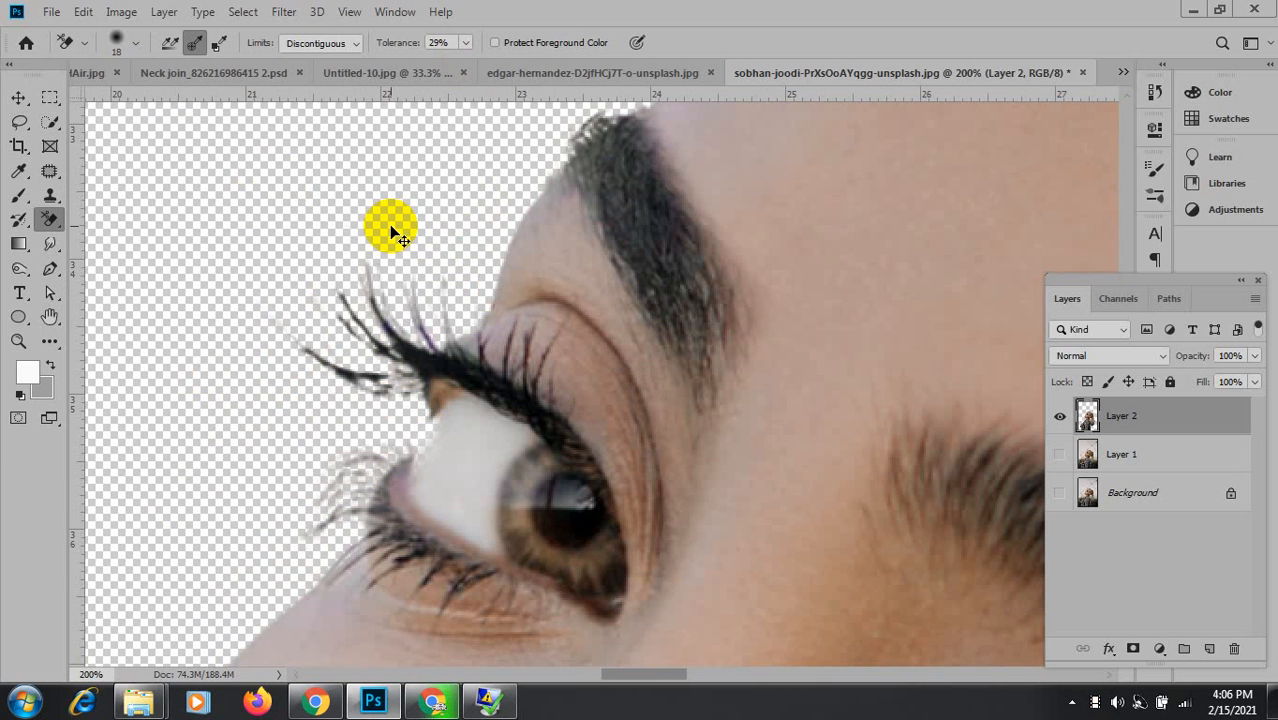
# Erase the backdrop along the forehead hairline and over the front of the crown with a 78 px Background Eraser brush.
pyautogui.hotkey('ctrl', '-')
pyautogui.hotkey('ctrl', '-')
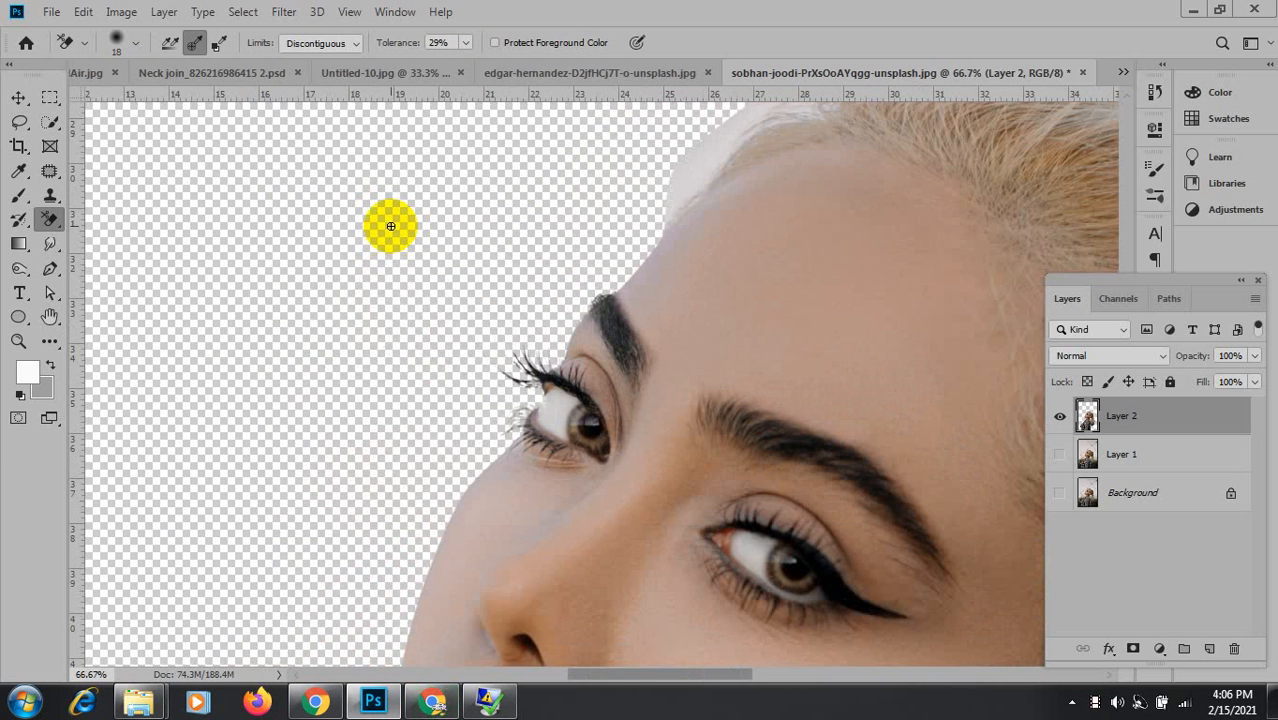
pyautogui.moveTo(772, 193)
pyautogui.mouseDown()
pyautogui.moveTo(240, 314)
pyautogui.moveTo(383, 325)
pyautogui.mouseUp()
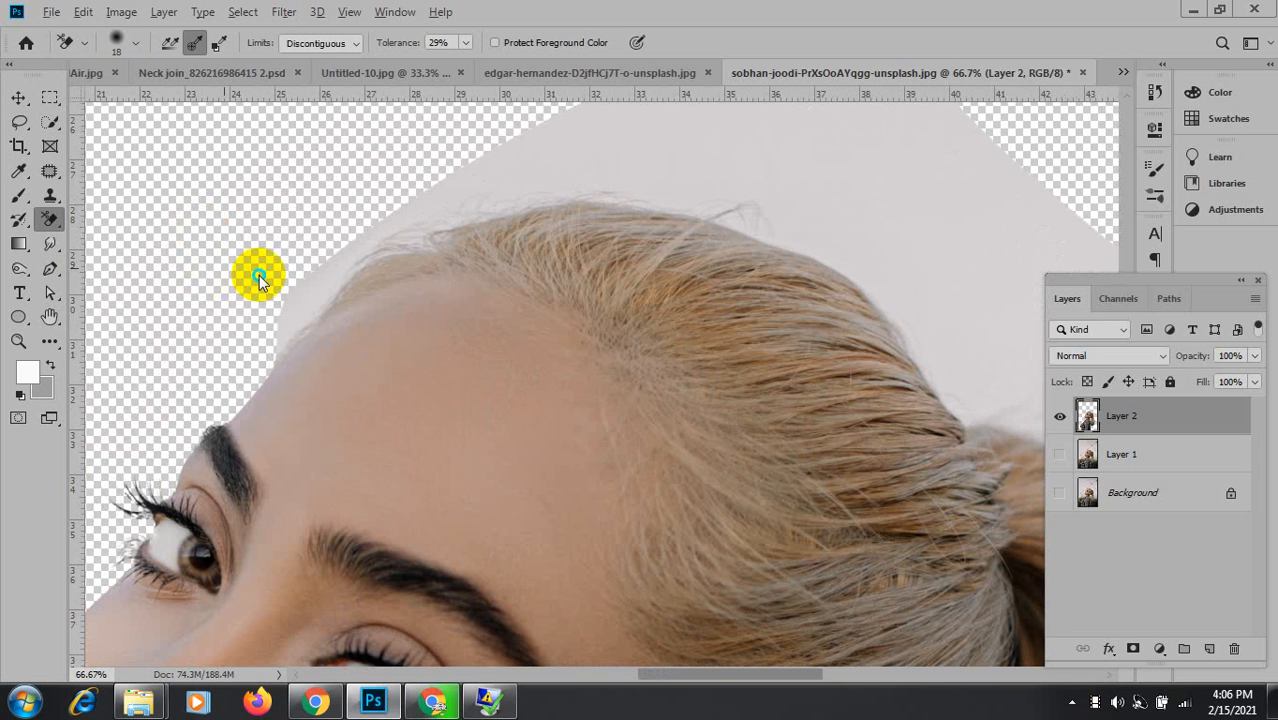
pyautogui.moveTo(224, 267)
pyautogui.mouseDown()
pyautogui.moveTo(259, 275)
pyautogui.moveTo(220, 271)
pyautogui.mouseUp()
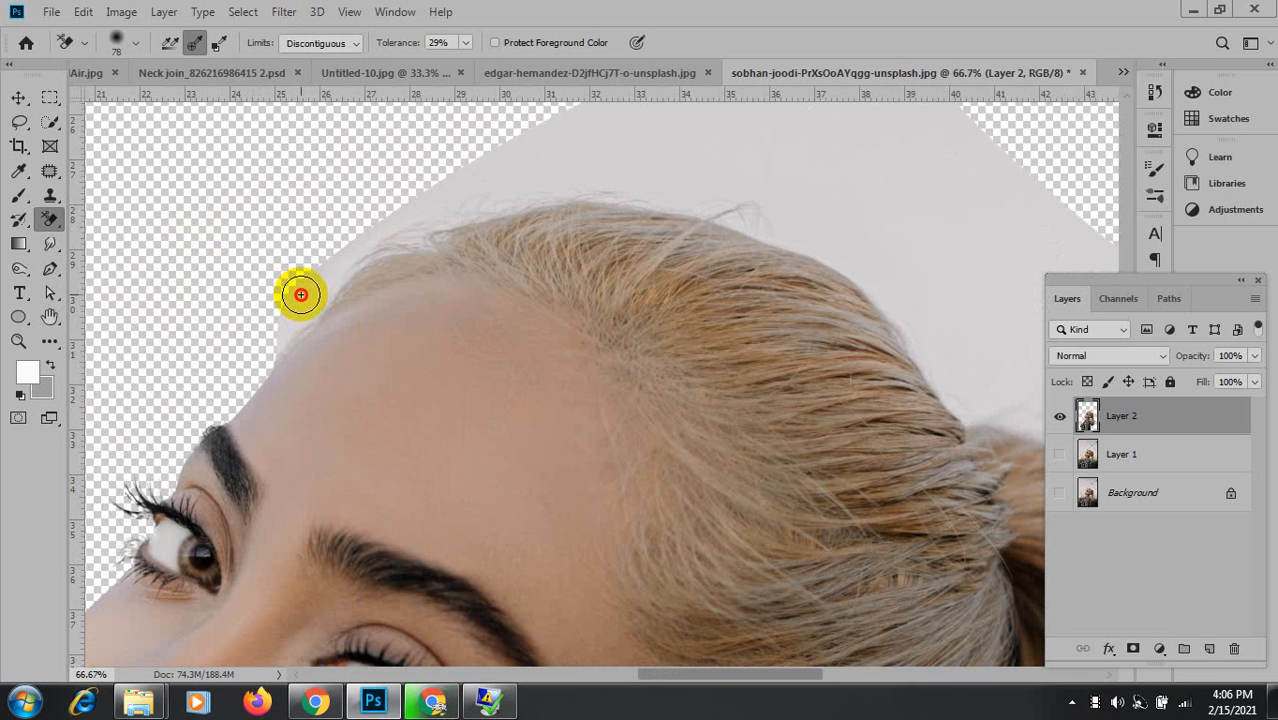
pyautogui.moveTo(266, 330); pyautogui.dragTo(254, 340)
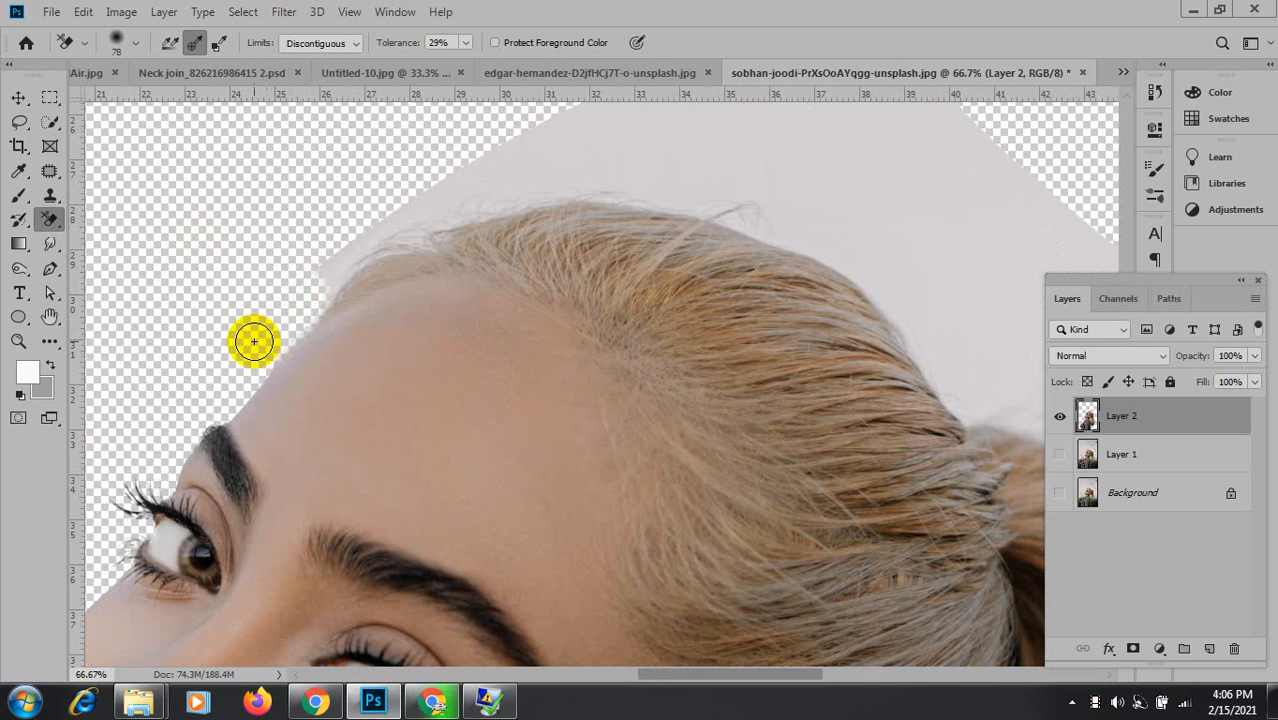
pyautogui.moveTo(324, 261); pyautogui.dragTo(339, 236)
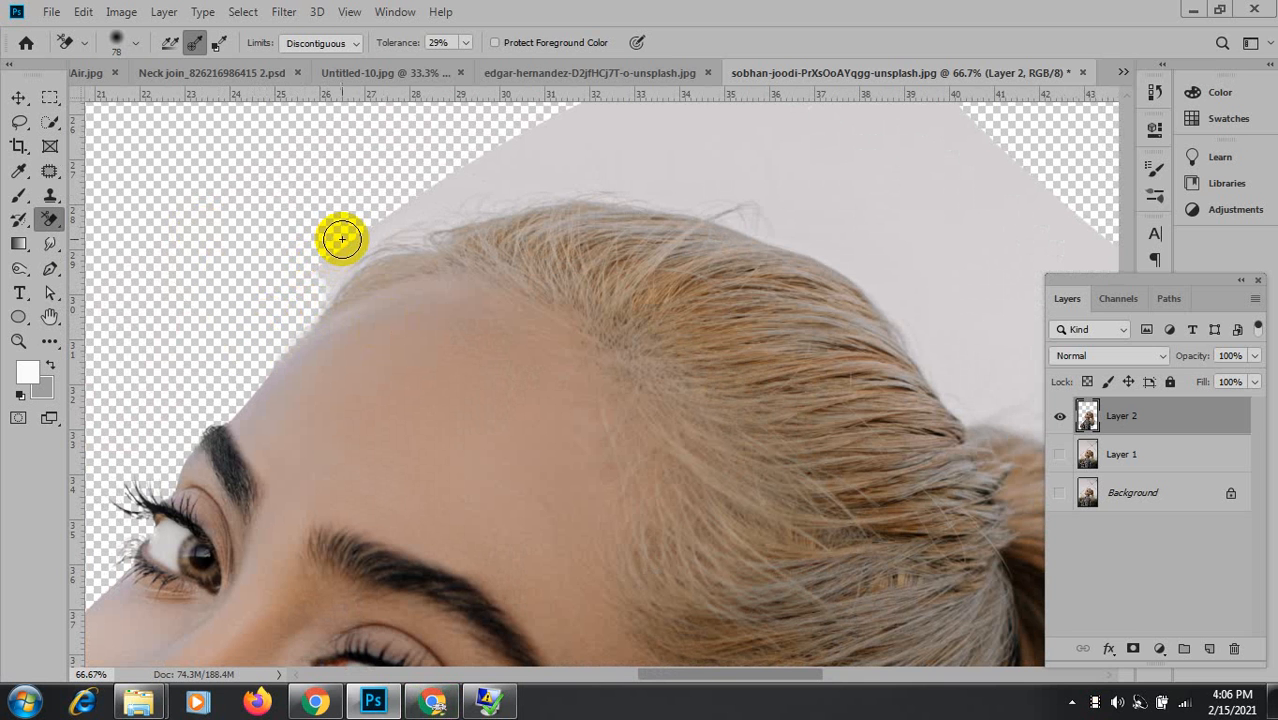
pyautogui.moveTo(607, 128)
pyautogui.mouseDown()
pyautogui.moveTo(522, 148)
pyautogui.moveTo(375, 219)
pyautogui.moveTo(289, 304)
pyautogui.moveTo(444, 195)
pyautogui.moveTo(564, 156)
pyautogui.mouseUp()
pyautogui.moveTo(643, 181)
pyautogui.mouseDown()
pyautogui.moveTo(350, 381)
pyautogui.moveTo(447, 300)
pyautogui.moveTo(446, 239)
pyautogui.moveTo(422, 232)
pyautogui.moveTo(436, 245)
pyautogui.moveTo(435, 291)
pyautogui.moveTo(416, 307)
pyautogui.moveTo(211, 338)
pyautogui.moveTo(447, 299)
pyautogui.moveTo(462, 313)
pyautogui.moveTo(451, 330)
pyautogui.moveTo(420, 328)
pyautogui.moveTo(522, 326)
pyautogui.moveTo(506, 252)
pyautogui.moveTo(479, 209)
pyautogui.moveTo(455, 243)
pyautogui.moveTo(335, 240)
pyautogui.mouseUp()
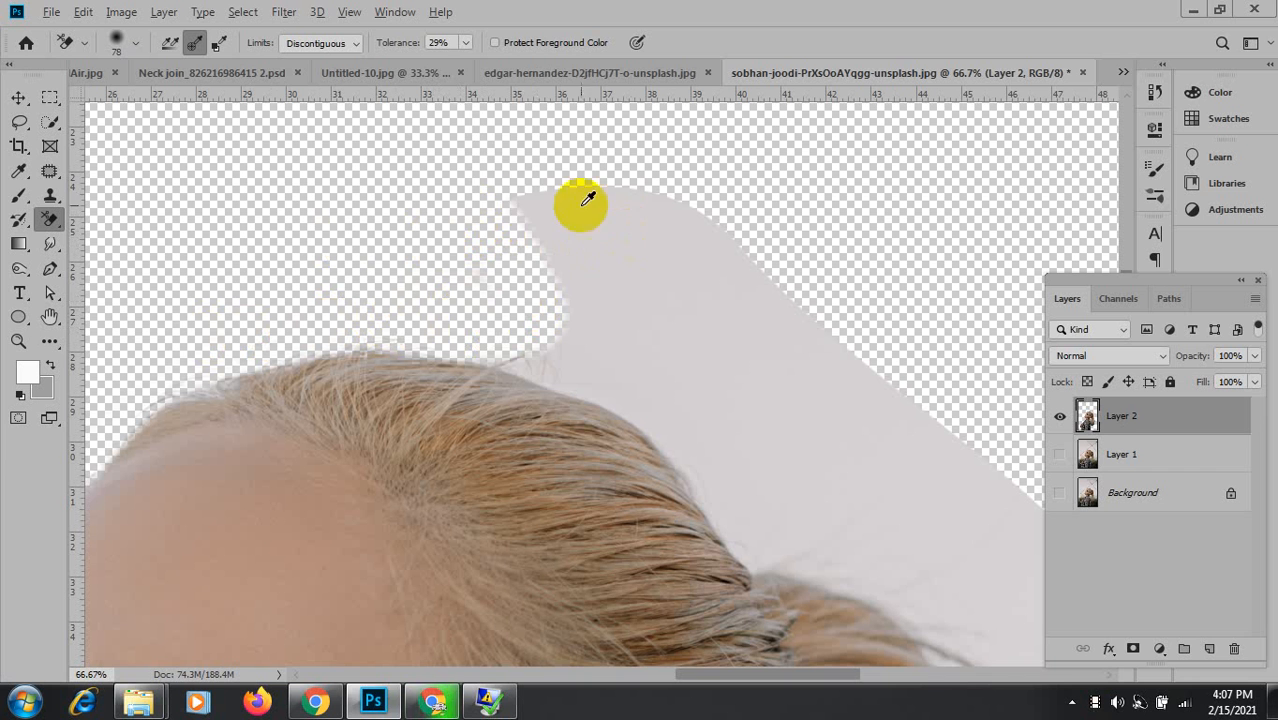
# Set the Background Eraser brush to 252 px, test it on the backdrop above the crown and undo the strokes.
pyautogui.moveTo(523, 201)
pyautogui.mouseDown()
pyautogui.moveTo(577, 213)
pyautogui.moveTo(594, 288)
pyautogui.moveTo(535, 319)
pyautogui.moveTo(523, 314)
pyautogui.moveTo(669, 327)
pyautogui.moveTo(737, 289)
pyautogui.moveTo(732, 249)
pyautogui.moveTo(690, 251)
pyautogui.mouseUp()
pyautogui.hotkey('ctrl', 'z')
pyautogui.hotkey('ctrl', 'z')
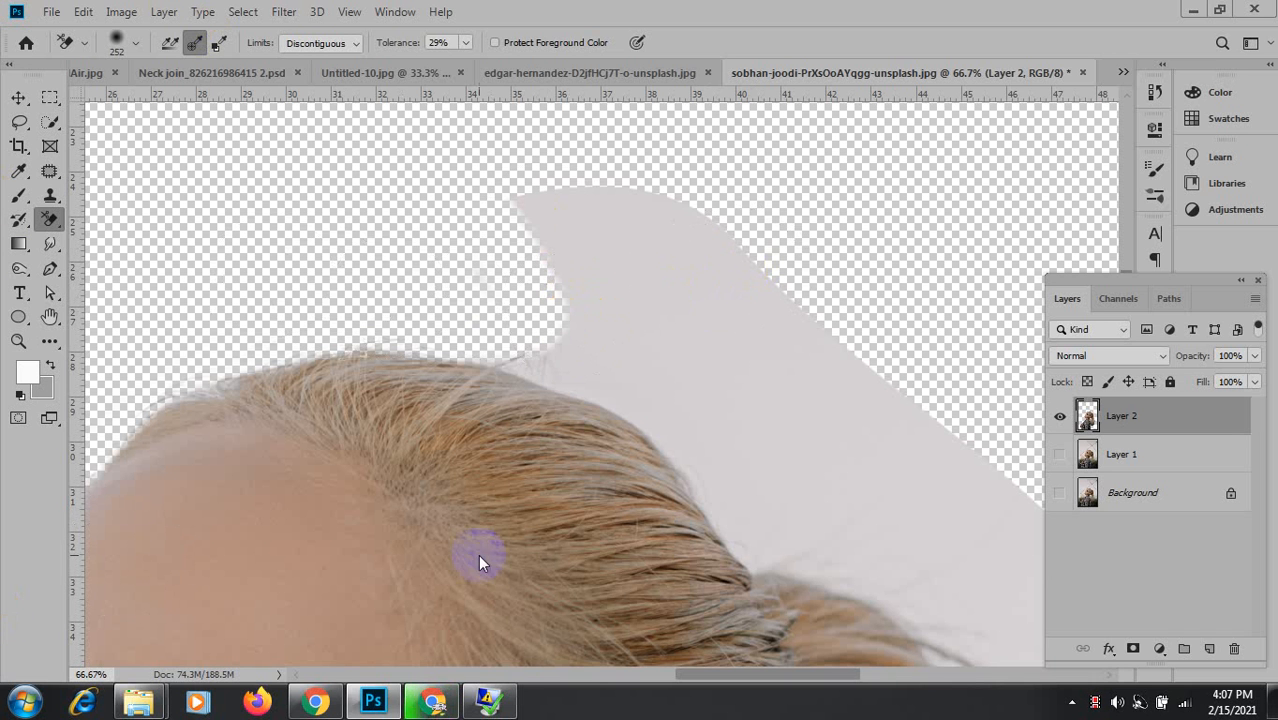
# Sample the pale grey backdrop colour beside the crown and inspect the flyaway hairs there up close.
pyautogui.keyDown('alt'); pyautogui.click(663, 258); pyautogui.keyUp('alt')
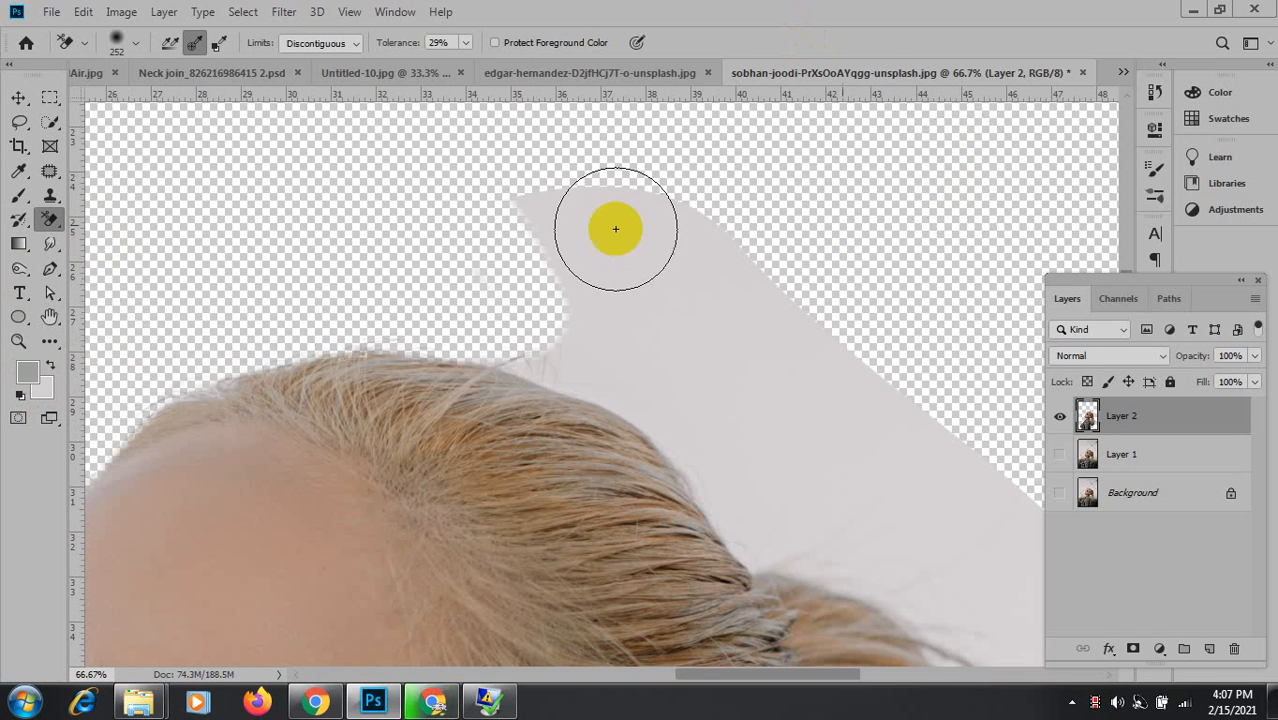
pyautogui.click(551, 397)
pyautogui.click(551, 380)
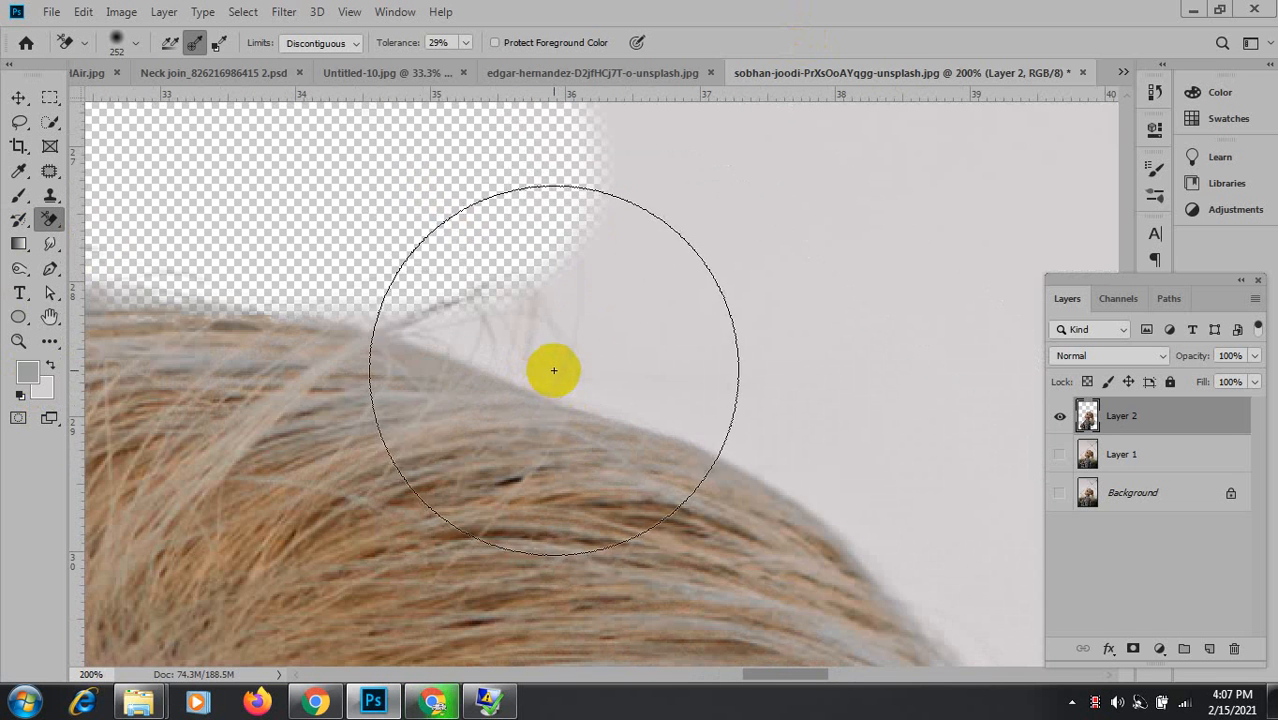
pyautogui.press('alt')
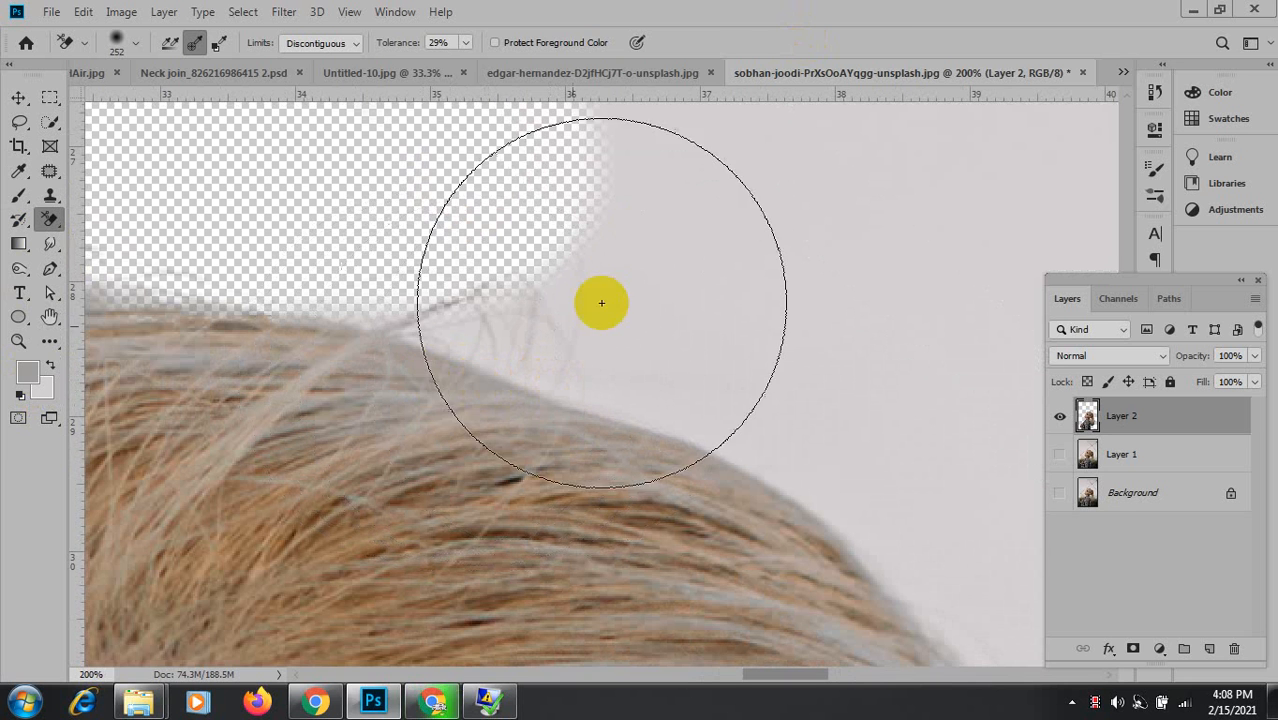
pyautogui.press('ctrl')
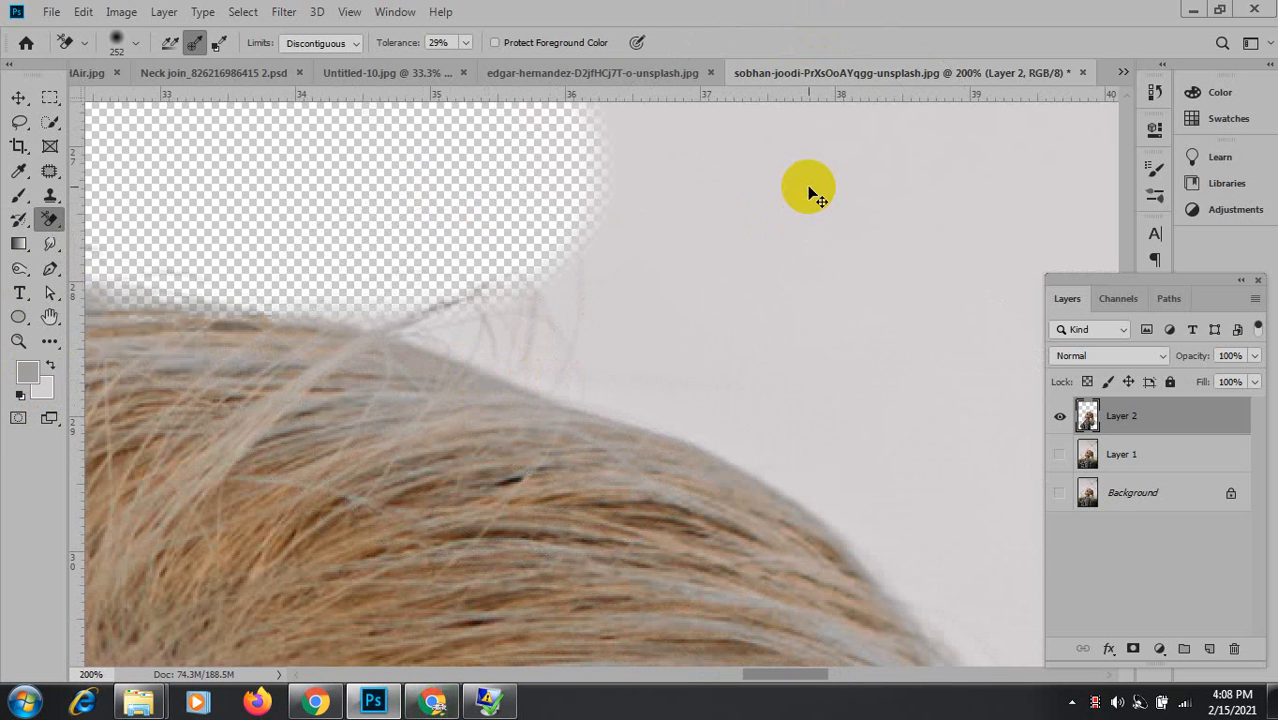
pyautogui.hotkey('ctrl', '-')
pyautogui.hotkey('ctrl', '-')
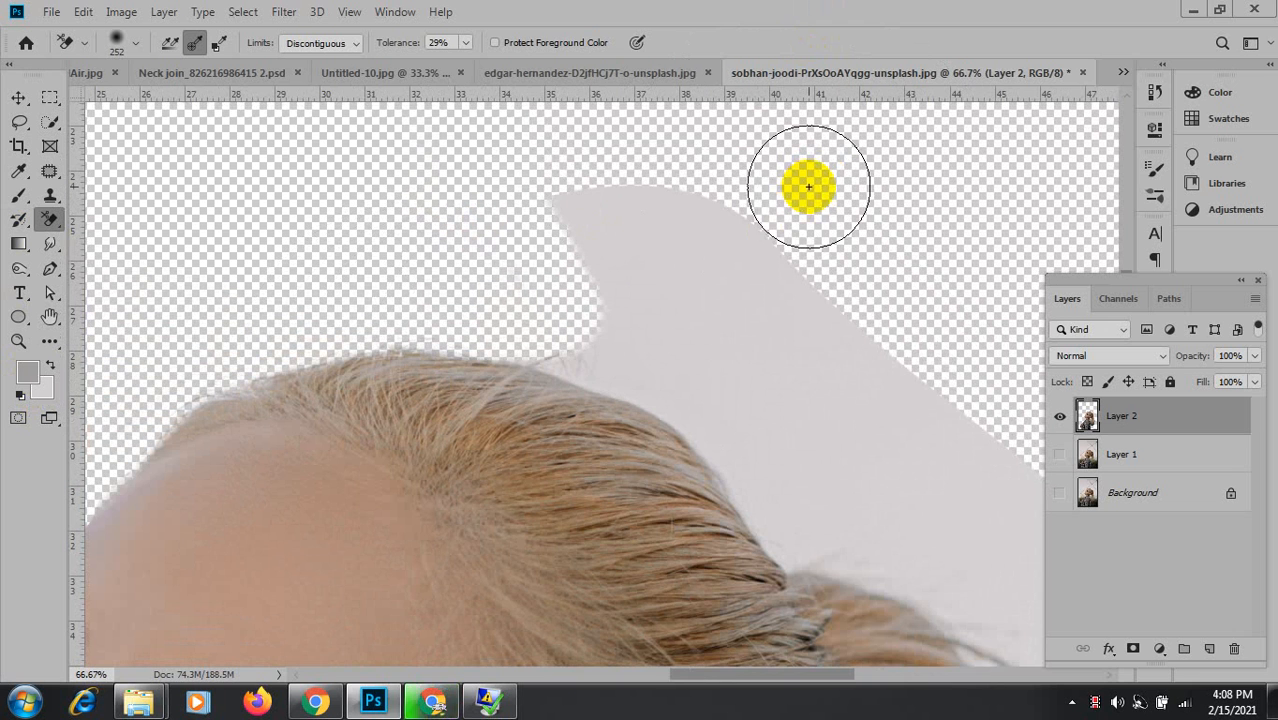
# Try erasing the backdrop behind the crown with the 252 px brush, and undo the recent eraser strokes above the hair.
pyautogui.moveTo(588, 211)
pyautogui.mouseDown()
pyautogui.moveTo(673, 297)
pyautogui.moveTo(617, 312)
pyautogui.moveTo(590, 299)
pyautogui.mouseUp()
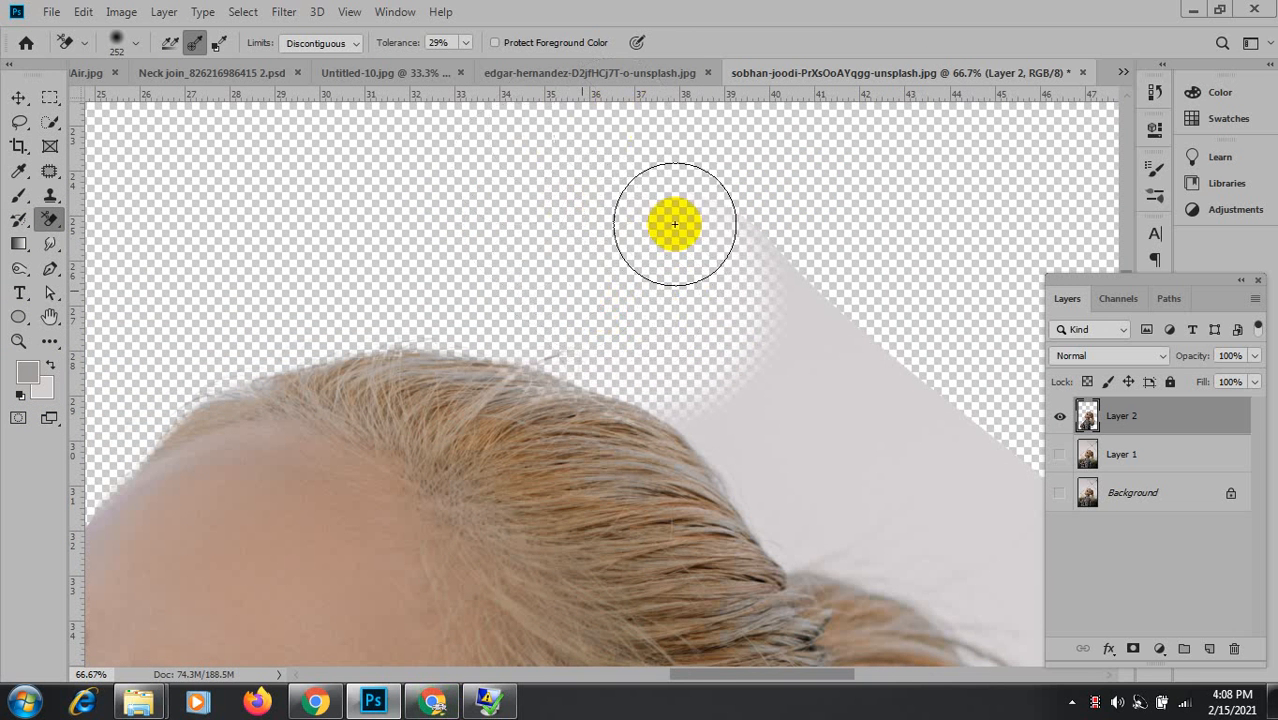
pyautogui.hotkey('ctrl', 'z')
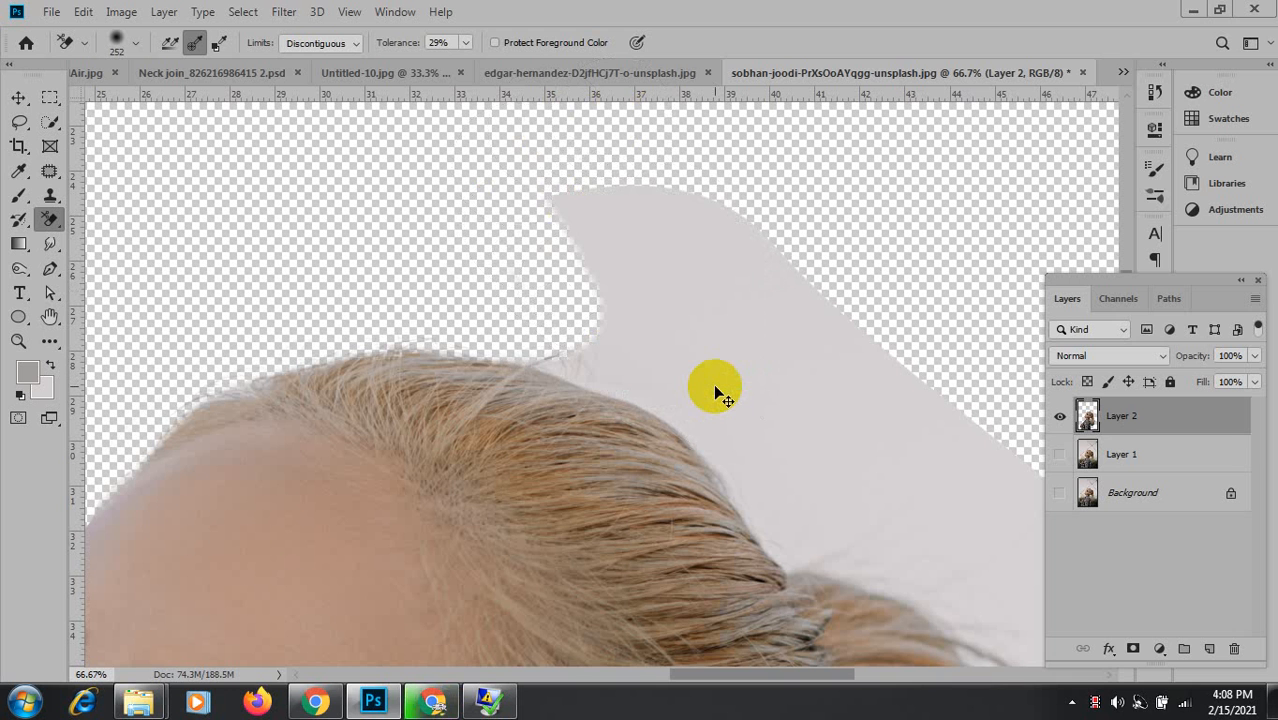
pyautogui.hotkey('ctrl', 'z')
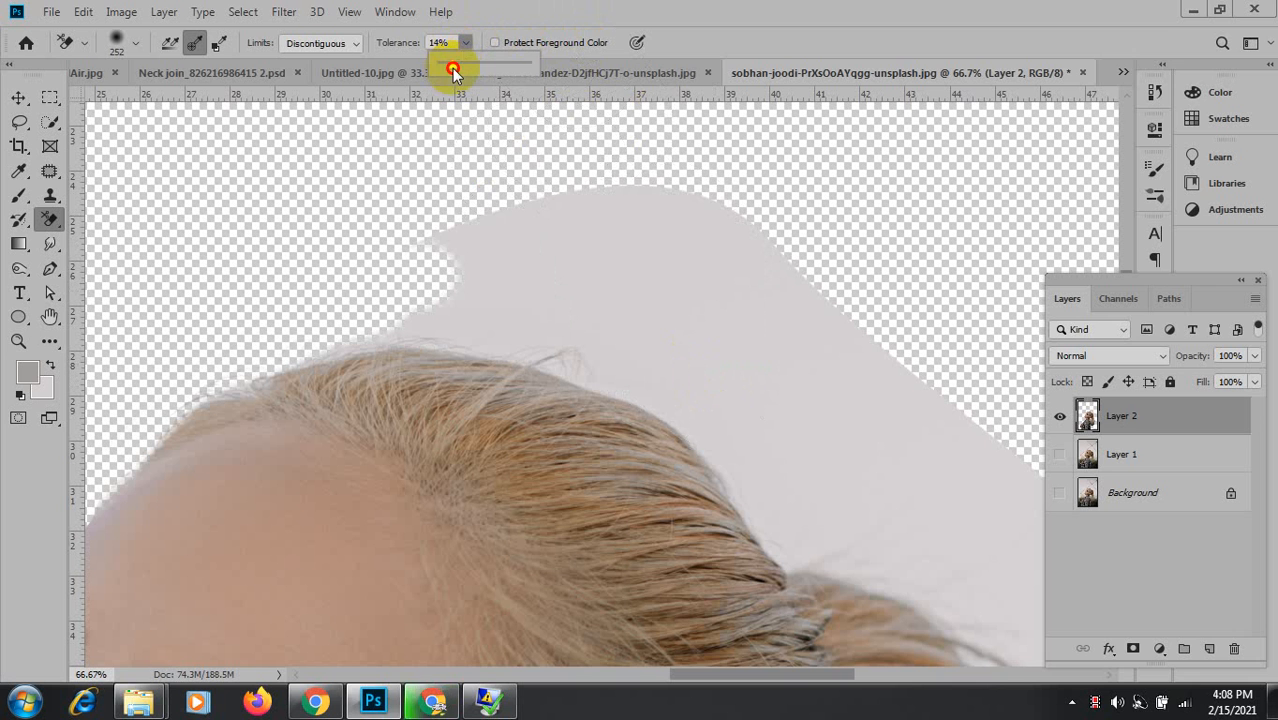
# Erase the pale backdrop above and behind the crown with the 252 px Background Eraser at 14% tolerance.
pyautogui.moveTo(492, 220)
pyautogui.mouseDown()
pyautogui.moveTo(682, 253)
pyautogui.moveTo(688, 266)
pyautogui.moveTo(423, 251)
pyautogui.moveTo(428, 263)
pyautogui.moveTo(678, 304)
pyautogui.moveTo(838, 353)
pyautogui.moveTo(863, 320)
pyautogui.moveTo(842, 288)
pyautogui.moveTo(805, 335)
pyautogui.moveTo(436, 247)
pyautogui.moveTo(185, 227)
pyautogui.moveTo(510, 356)
pyautogui.moveTo(758, 409)
pyautogui.moveTo(1023, 551)
pyautogui.mouseUp()
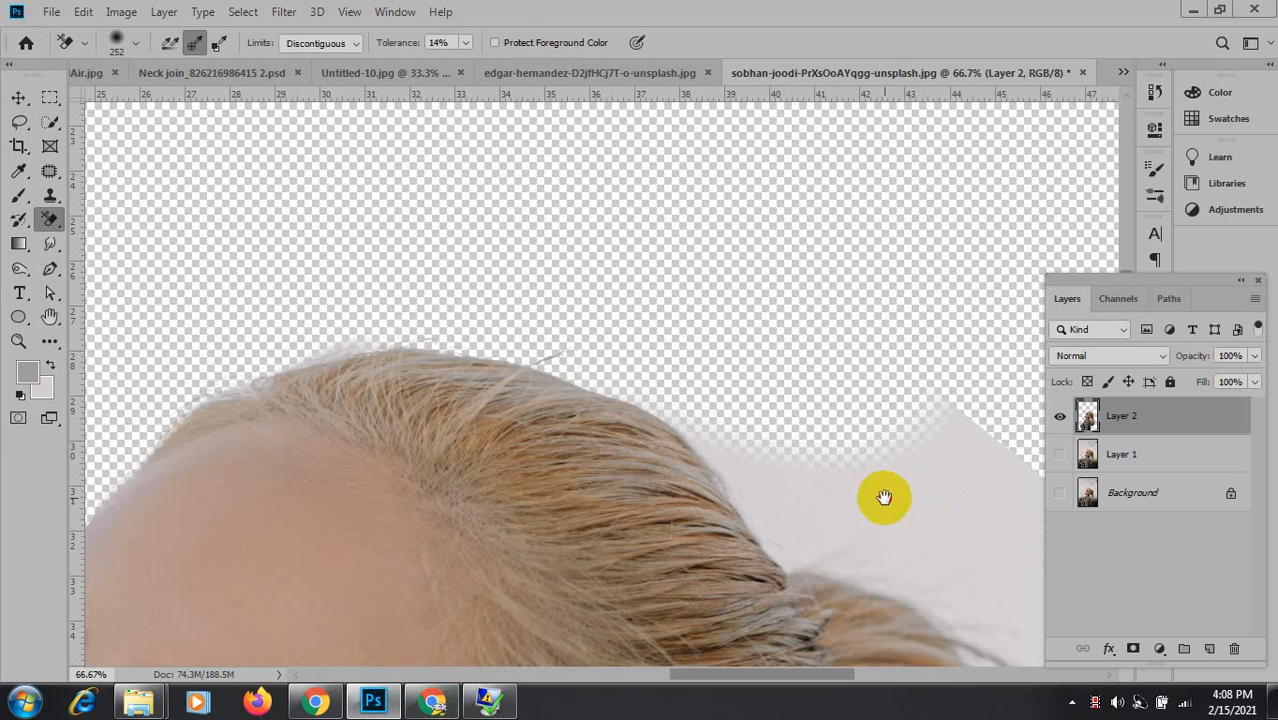
pyautogui.moveTo(884, 499)
pyautogui.mouseDown()
pyautogui.moveTo(565, 354)
pyautogui.moveTo(536, 294)
pyautogui.moveTo(616, 288)
pyautogui.moveTo(539, 311)
pyautogui.moveTo(467, 284)
pyautogui.moveTo(436, 248)
pyautogui.moveTo(434, 262)
pyautogui.moveTo(539, 294)
pyautogui.mouseUp()
pyautogui.moveTo(761, 394)
pyautogui.mouseDown()
pyautogui.moveTo(736, 400)
pyautogui.moveTo(733, 371)
pyautogui.moveTo(825, 503)
pyautogui.moveTo(699, 417)
pyautogui.moveTo(591, 268)
pyautogui.mouseUp()
# Erase the pale backdrop beside the upper ponytail, leaving the flyaway hairs along its outer edge.
pyautogui.press('space')
pyautogui.moveTo(616, 222)
pyautogui.mouseDown()
pyautogui.moveTo(516, 206)
pyautogui.moveTo(385, 129)
pyautogui.moveTo(265, 86)
pyautogui.mouseUp()
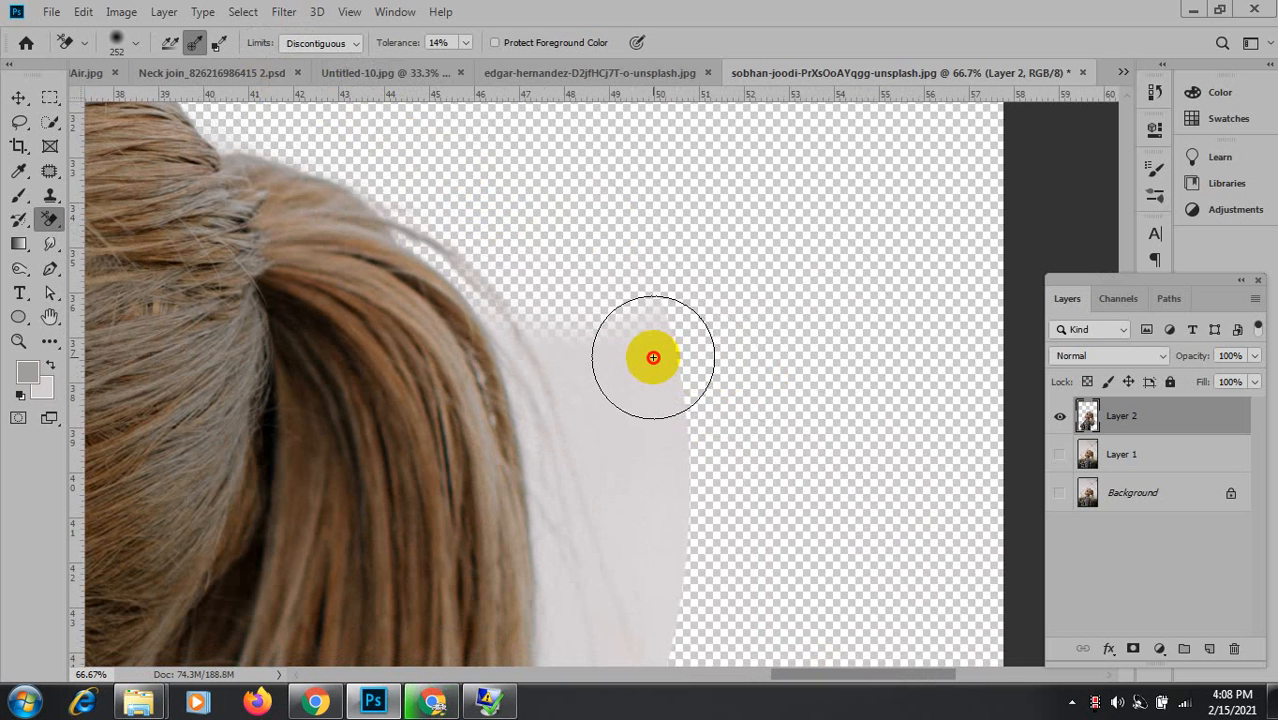
pyautogui.moveTo(653, 357)
pyautogui.mouseDown()
pyautogui.moveTo(633, 374)
pyautogui.moveTo(611, 357)
pyautogui.moveTo(565, 251)
pyautogui.moveTo(690, 494)
pyautogui.moveTo(682, 521)
pyautogui.moveTo(662, 525)
pyautogui.moveTo(606, 480)
pyautogui.mouseUp()
pyautogui.moveTo(741, 562); pyautogui.dragTo(827, 328)
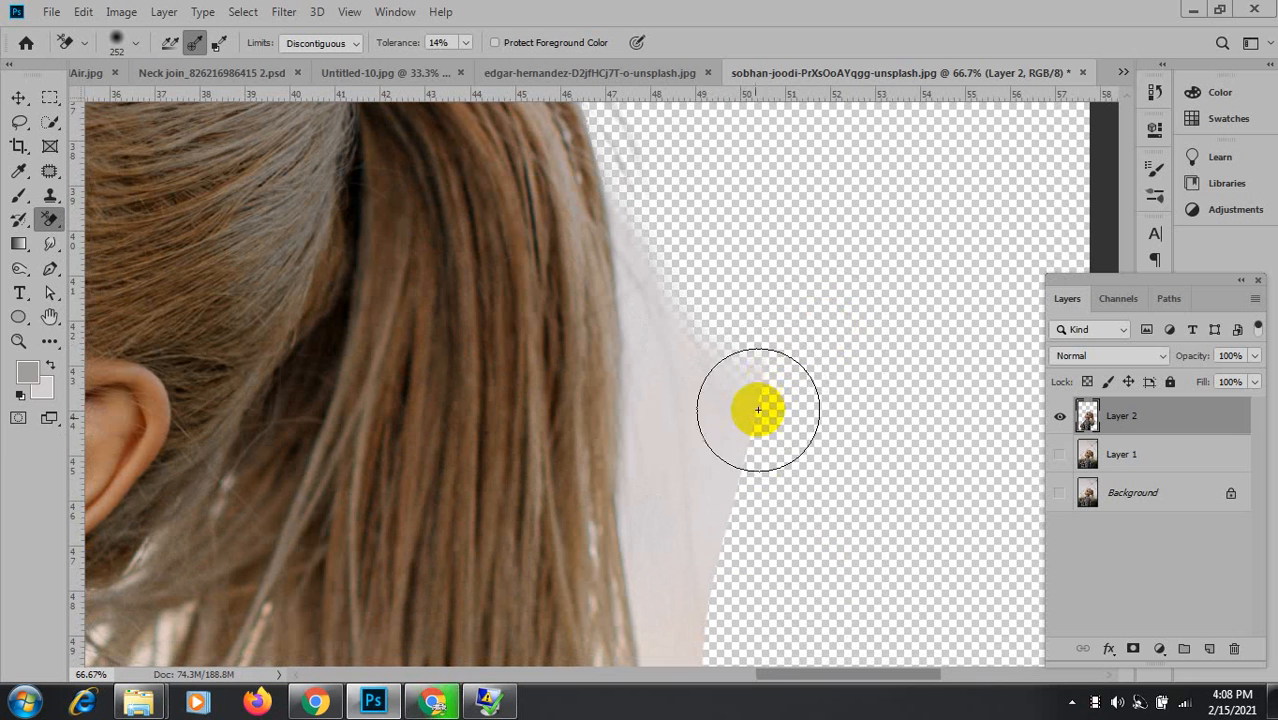
pyautogui.moveTo(736, 437)
pyautogui.mouseDown()
pyautogui.moveTo(748, 405)
pyautogui.moveTo(650, 289)
pyautogui.moveTo(660, 150)
pyautogui.moveTo(699, 567)
pyautogui.moveTo(749, 520)
pyautogui.moveTo(667, 532)
pyautogui.moveTo(700, 579)
pyautogui.mouseUp()
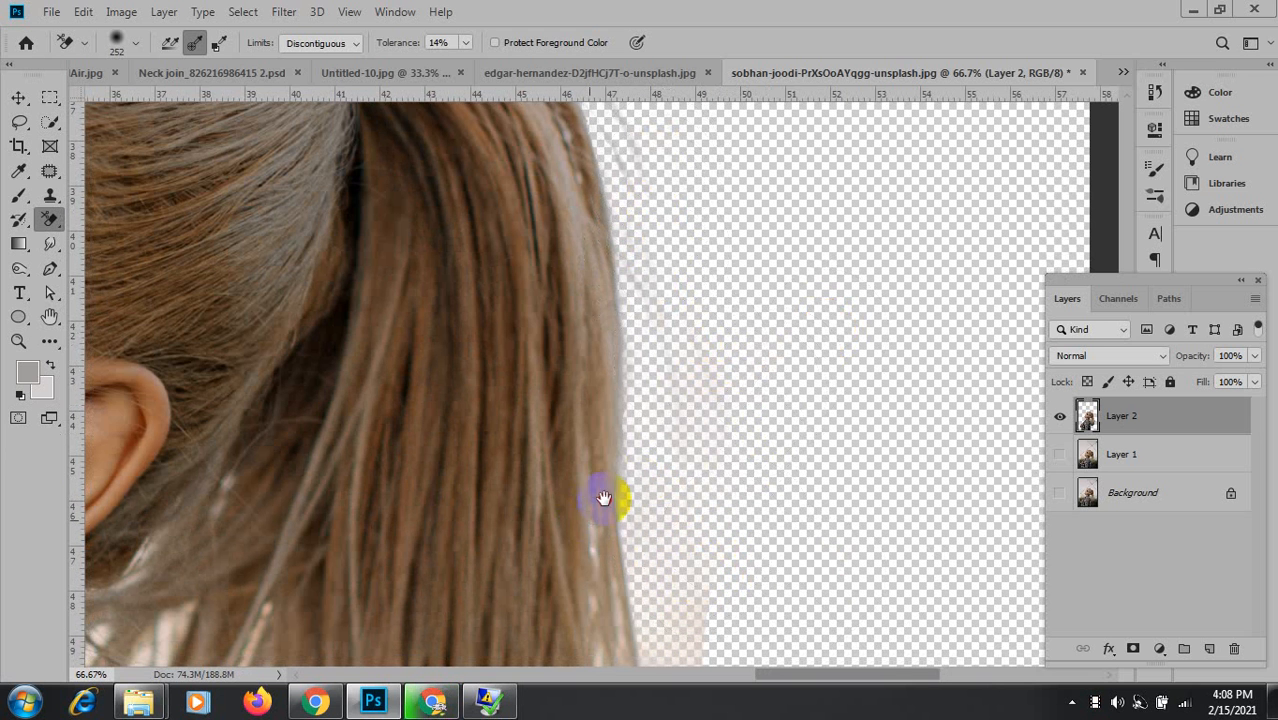
# Erase the backdrop along the middle of the ponytail's outer edge and around the upper part of the loose strand.
pyautogui.moveTo(608, 500); pyautogui.dragTo(515, 265)
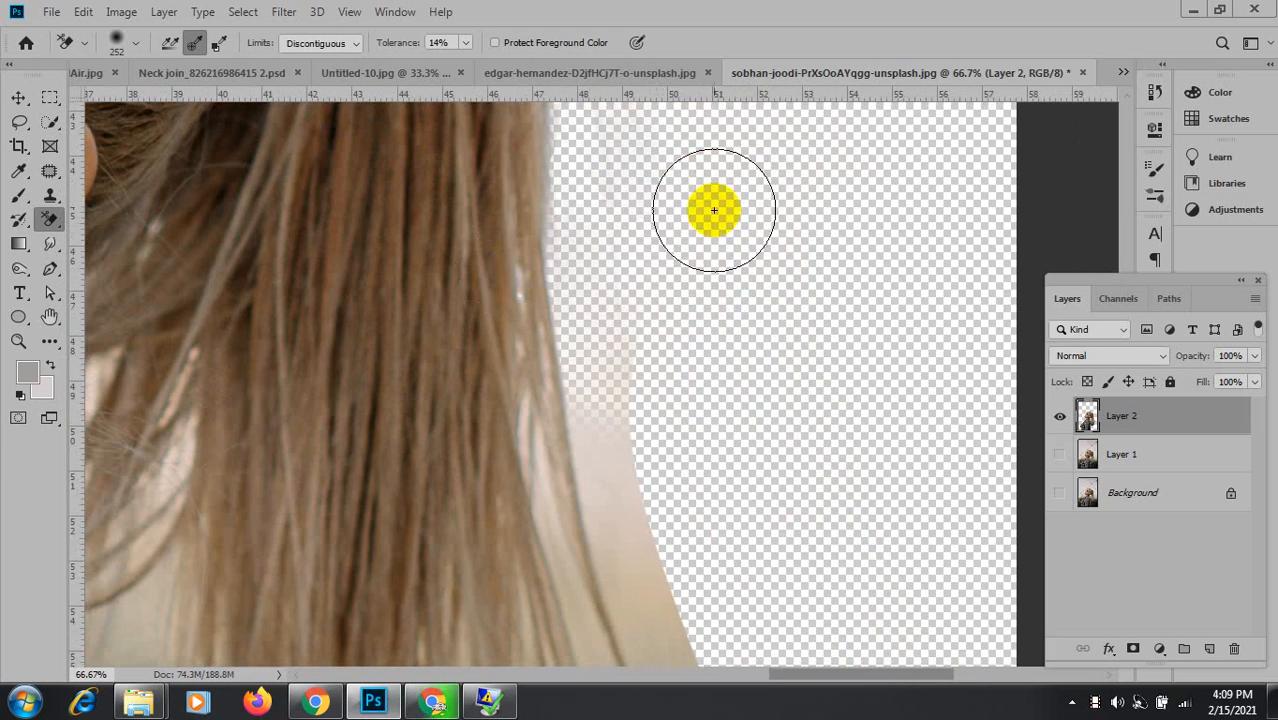
pyautogui.moveTo(637, 165)
pyautogui.mouseDown()
pyautogui.moveTo(603, 378)
pyautogui.moveTo(605, 468)
pyautogui.moveTo(622, 357)
pyautogui.moveTo(648, 599)
pyautogui.moveTo(633, 551)
pyautogui.moveTo(654, 414)
pyautogui.mouseUp()
pyautogui.press('space')
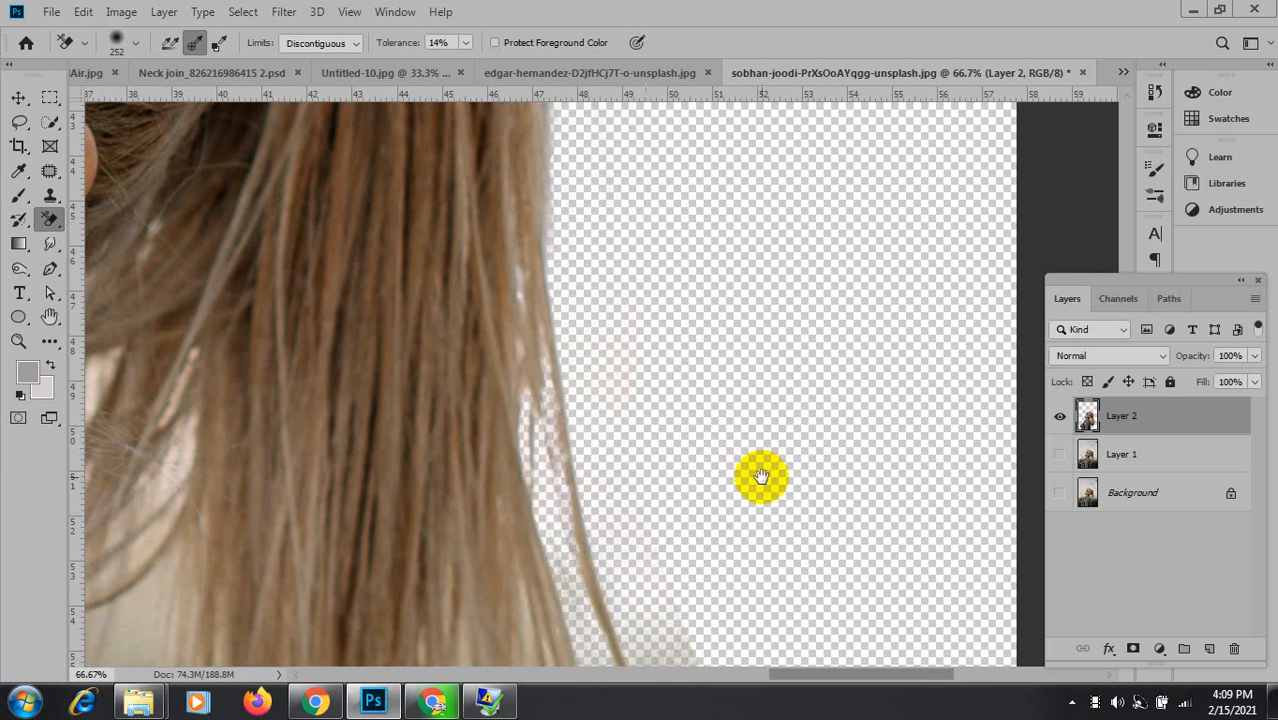
pyautogui.moveTo(762, 476); pyautogui.dragTo(699, 143)
pyautogui.moveTo(624, 382)
pyautogui.mouseDown()
pyautogui.moveTo(618, 265)
pyautogui.moveTo(574, 181)
pyautogui.moveTo(614, 319)
pyautogui.moveTo(638, 317)
pyautogui.moveTo(592, 236)
pyautogui.mouseUp()
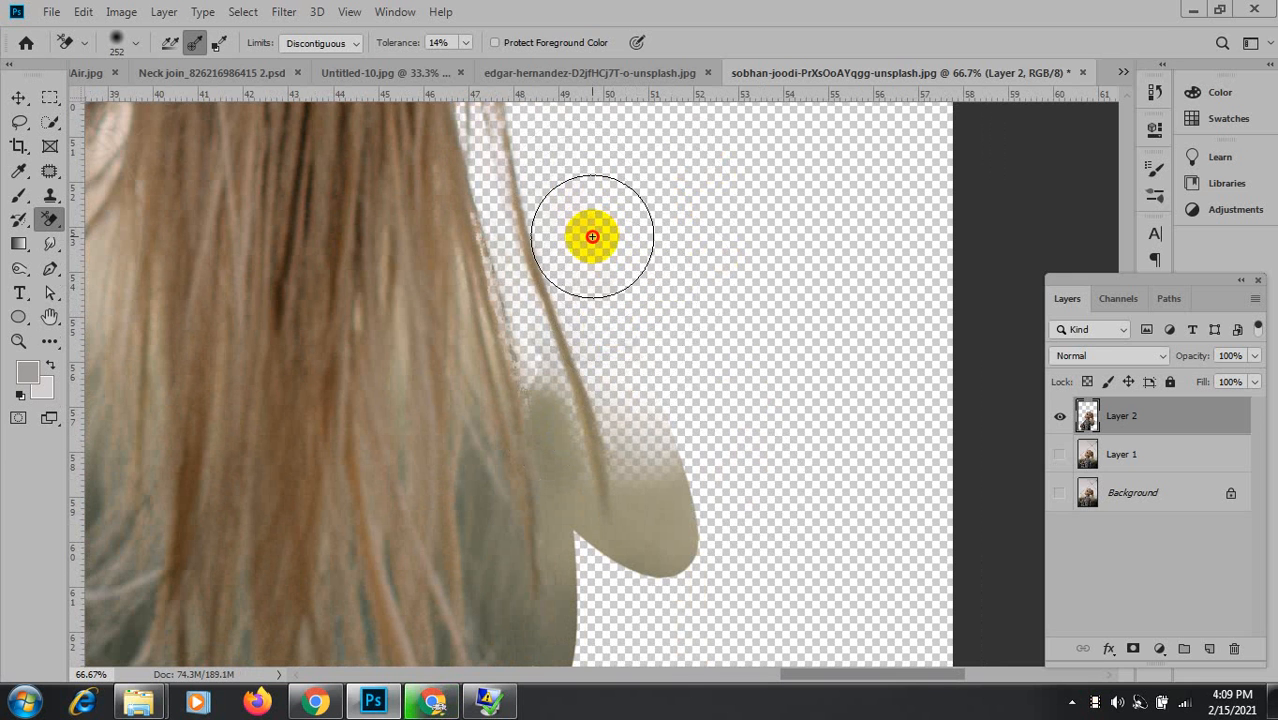
# Try erasing the olive backdrop around the loose strand's tip and the nearby ponytail edge, and undo the stroke.
pyautogui.moveTo(673, 511)
pyautogui.mouseDown()
pyautogui.moveTo(579, 375)
pyautogui.moveTo(557, 633)
pyautogui.moveTo(510, 455)
pyautogui.mouseUp()
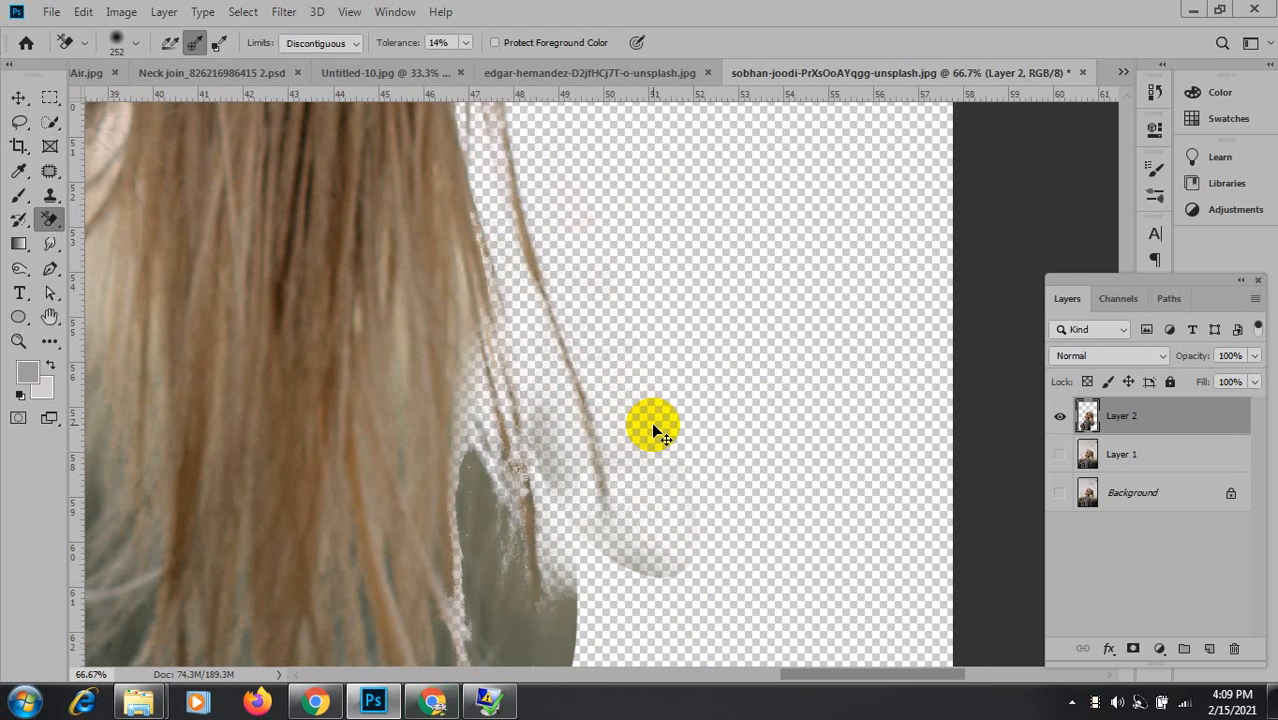
pyautogui.hotkey('ctrl', 'z')
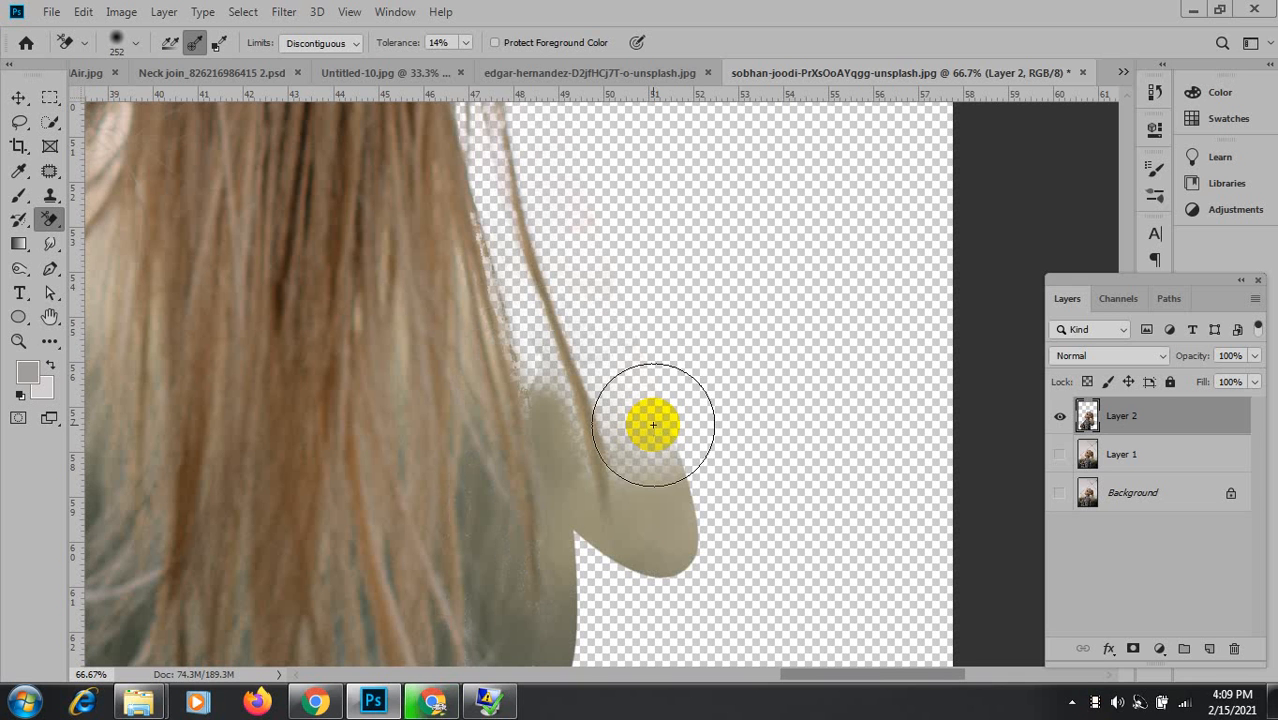
pyautogui.moveTo(653, 425)
pyautogui.mouseDown()
pyautogui.moveTo(676, 569)
pyautogui.moveTo(664, 535)
pyautogui.mouseUp()
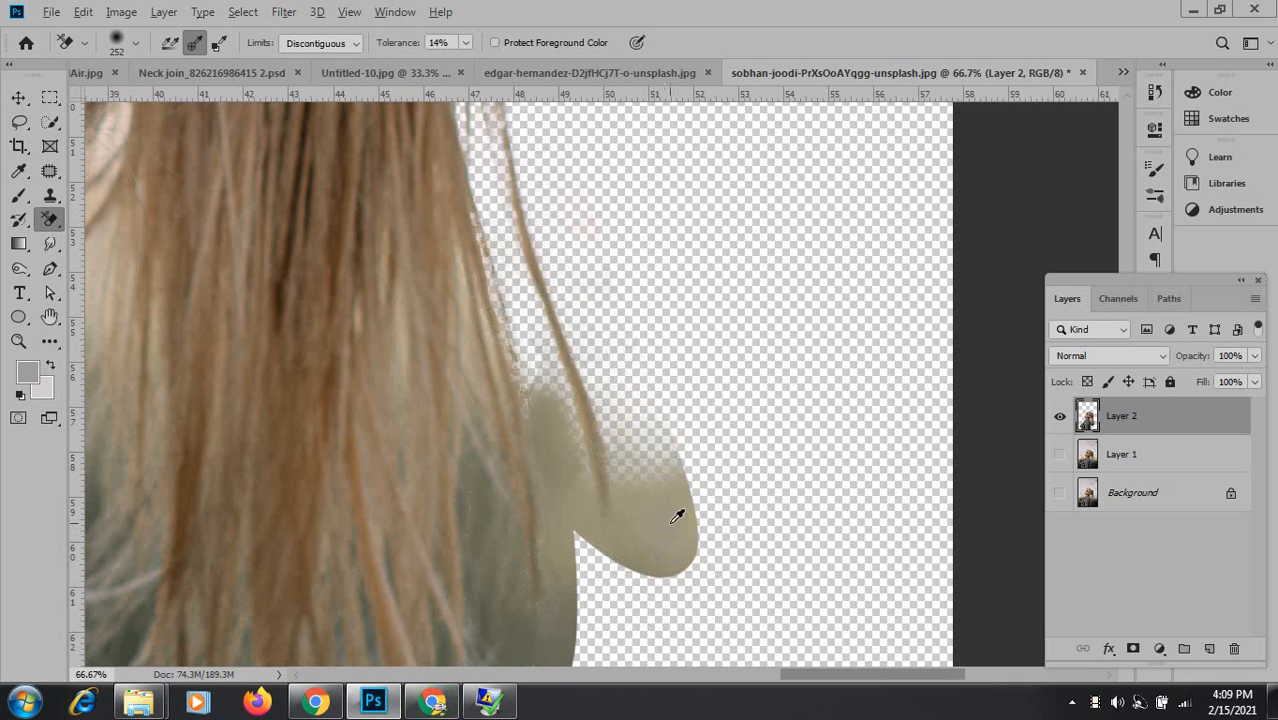
# Sample the olive backdrop and the brown strand colours, and erase the olive patch around the loose strand's tip.
pyautogui.keyDown('alt'); pyautogui.click(660, 504); pyautogui.keyUp('alt')
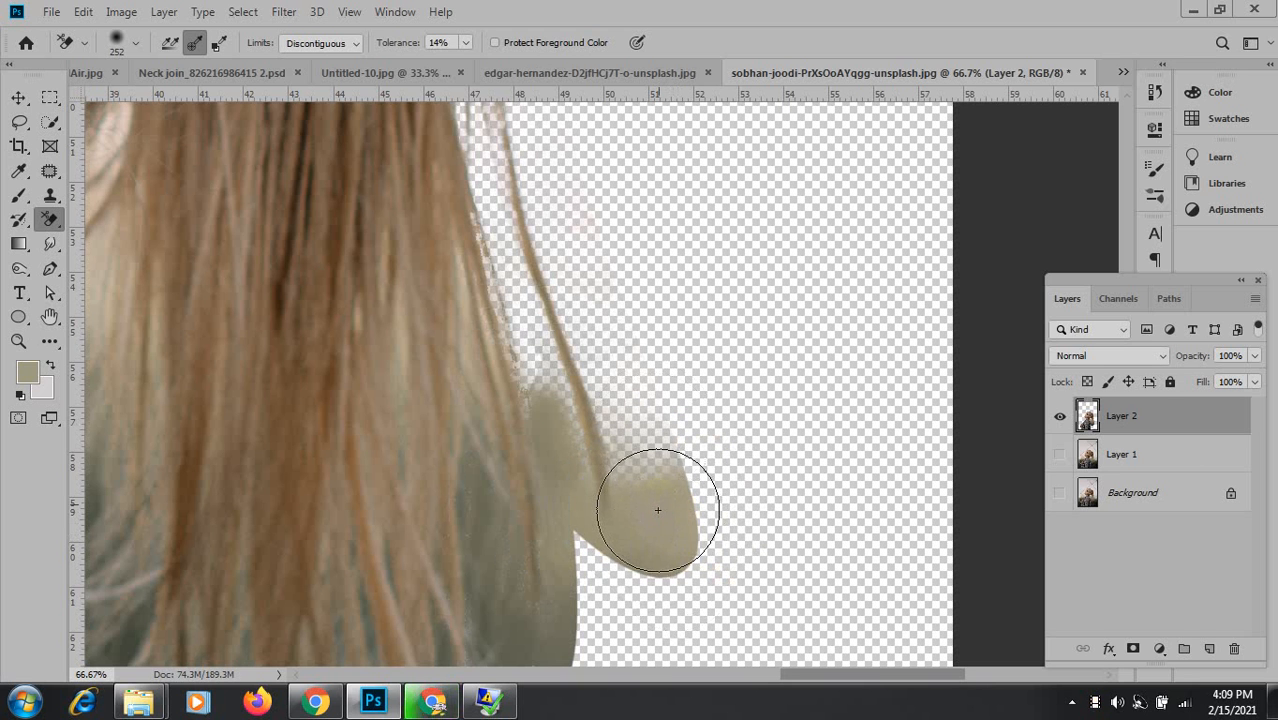
pyautogui.keyDown('alt'); pyautogui.click(590, 396); pyautogui.keyUp('alt')
pyautogui.moveTo(690, 489)
pyautogui.mouseDown()
pyautogui.moveTo(642, 487)
pyautogui.moveTo(665, 502)
pyautogui.moveTo(640, 560)
pyautogui.moveTo(696, 542)
pyautogui.moveTo(679, 553)
pyautogui.moveTo(690, 591)
pyautogui.moveTo(764, 604)
pyautogui.mouseUp()
pyautogui.hotkey('ctrl', 'z')
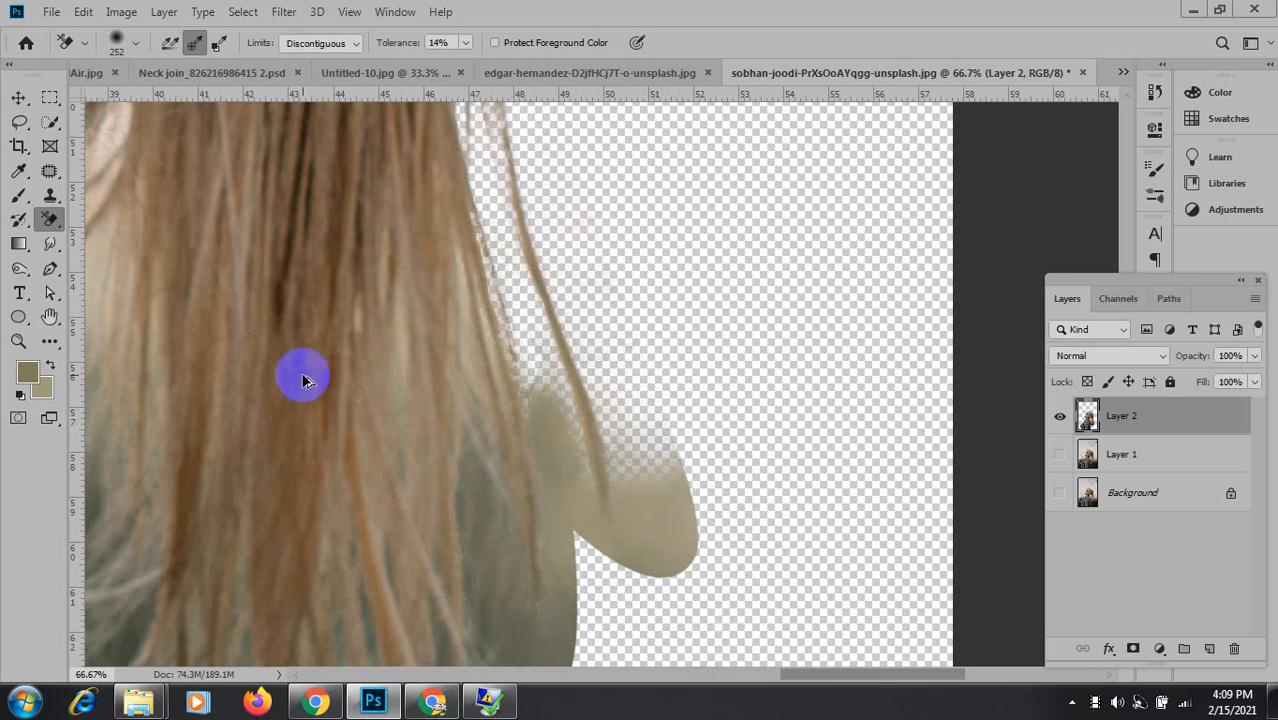
pyautogui.moveTo(672, 497)
pyautogui.mouseDown()
pyautogui.moveTo(685, 620)
pyautogui.moveTo(793, 577)
pyautogui.mouseUp()
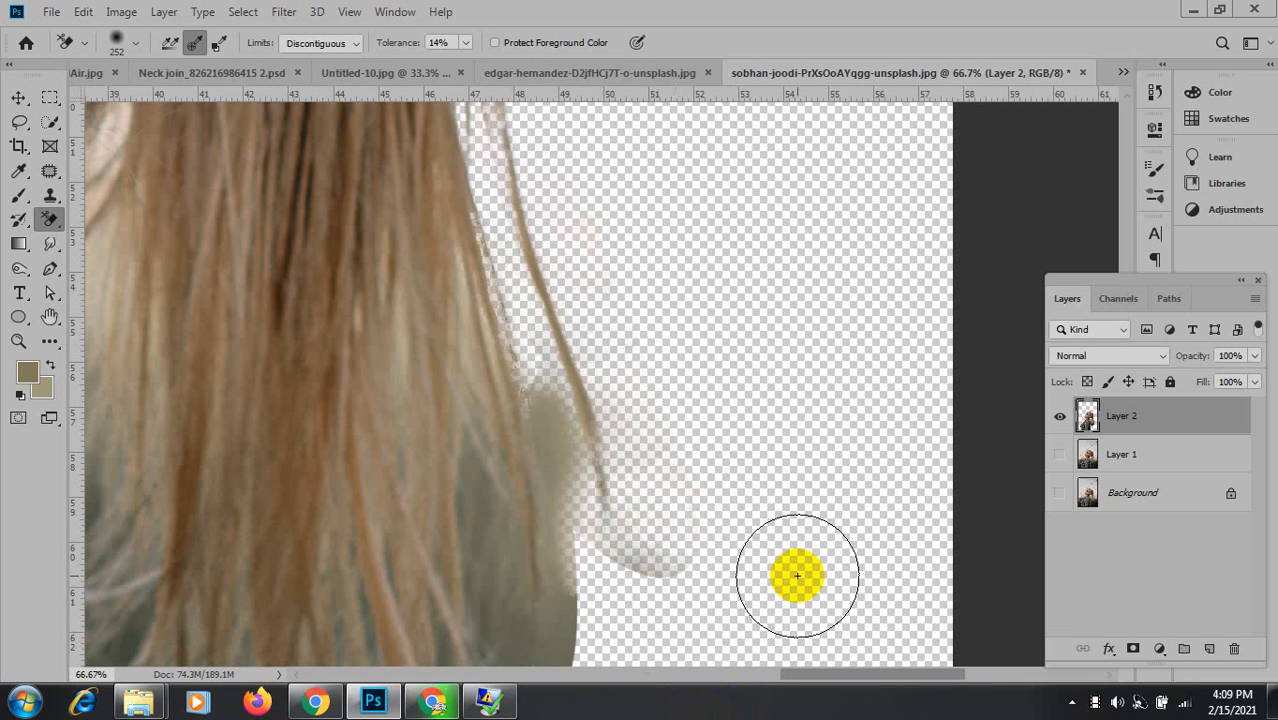
# Try erasing the olive patch between the ponytail and the loose strand, and undo the stroke.
pyautogui.keyDown('alt'); pyautogui.click(527, 457); pyautogui.keyUp('alt')
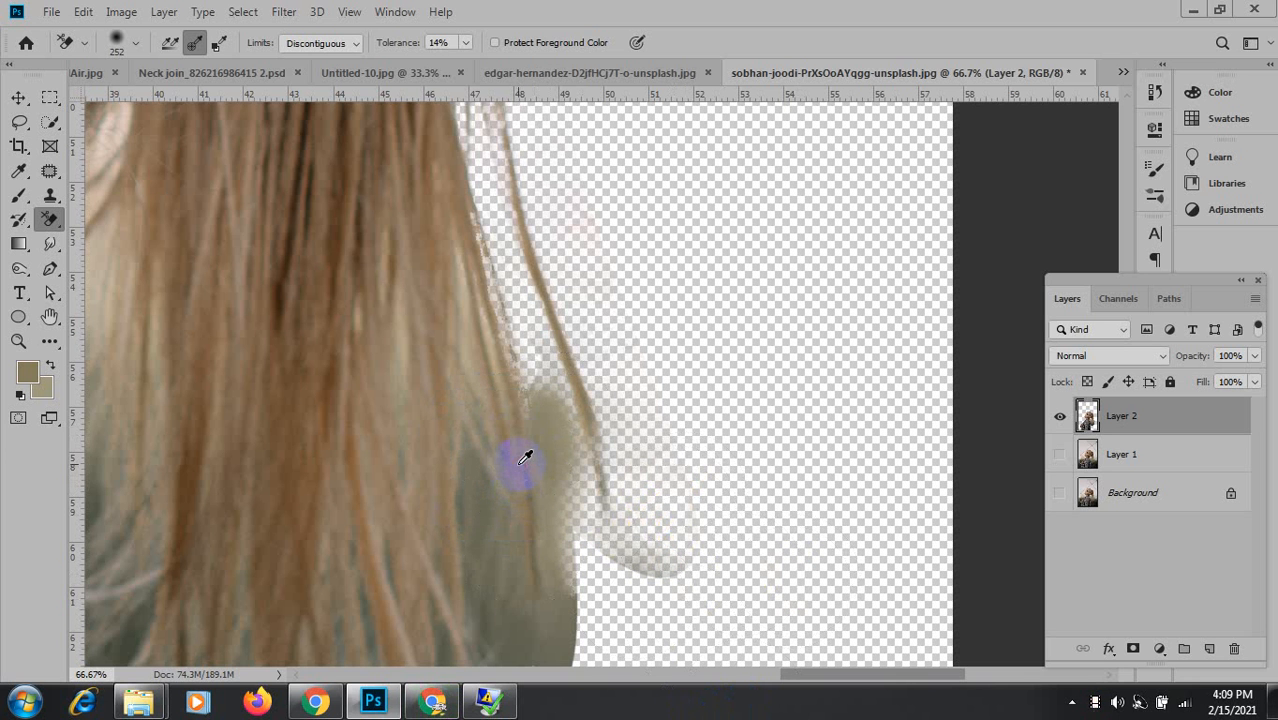
pyautogui.moveTo(548, 443)
pyautogui.mouseDown()
pyautogui.moveTo(593, 606)
pyautogui.moveTo(586, 648)
pyautogui.moveTo(603, 540)
pyautogui.mouseUp()
pyautogui.hotkey('ctrl', 'z')
# Set the eraser to 6% tolerance and 90 px, and erase the olive backdrop between the loose strand and the lower ponytail.
pyautogui.click(455, 44)
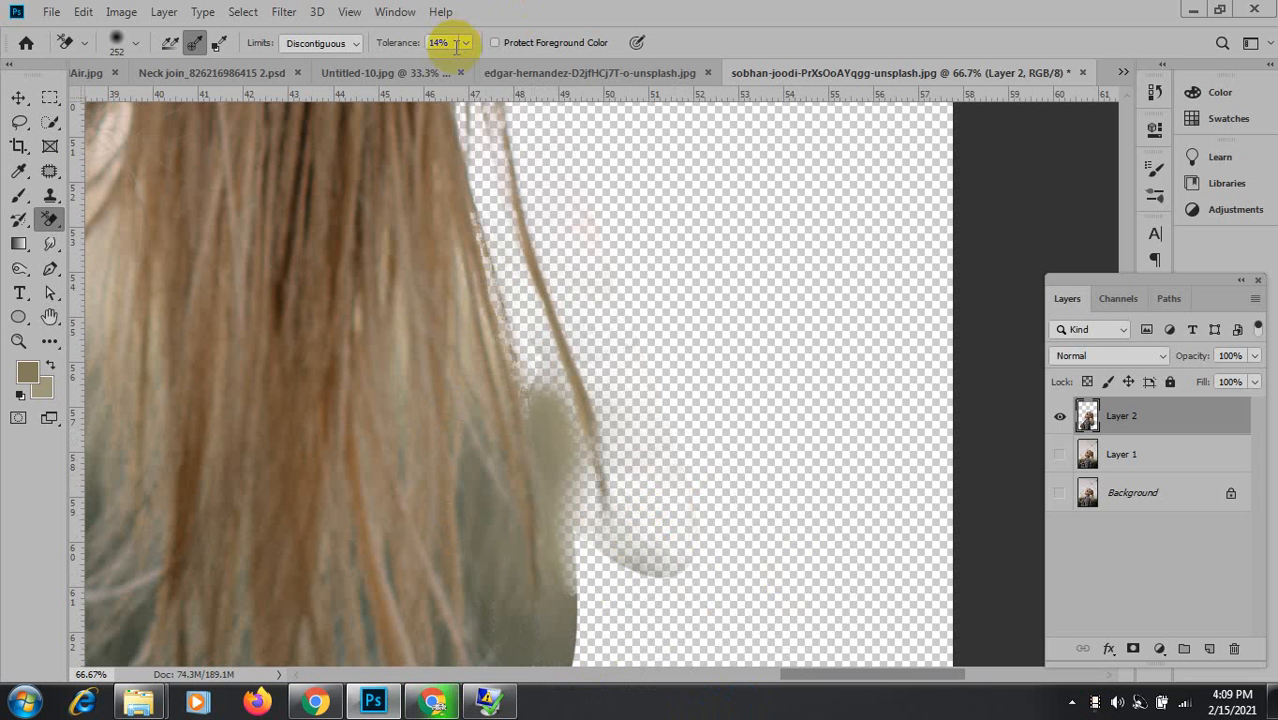
pyautogui.click(467, 44)
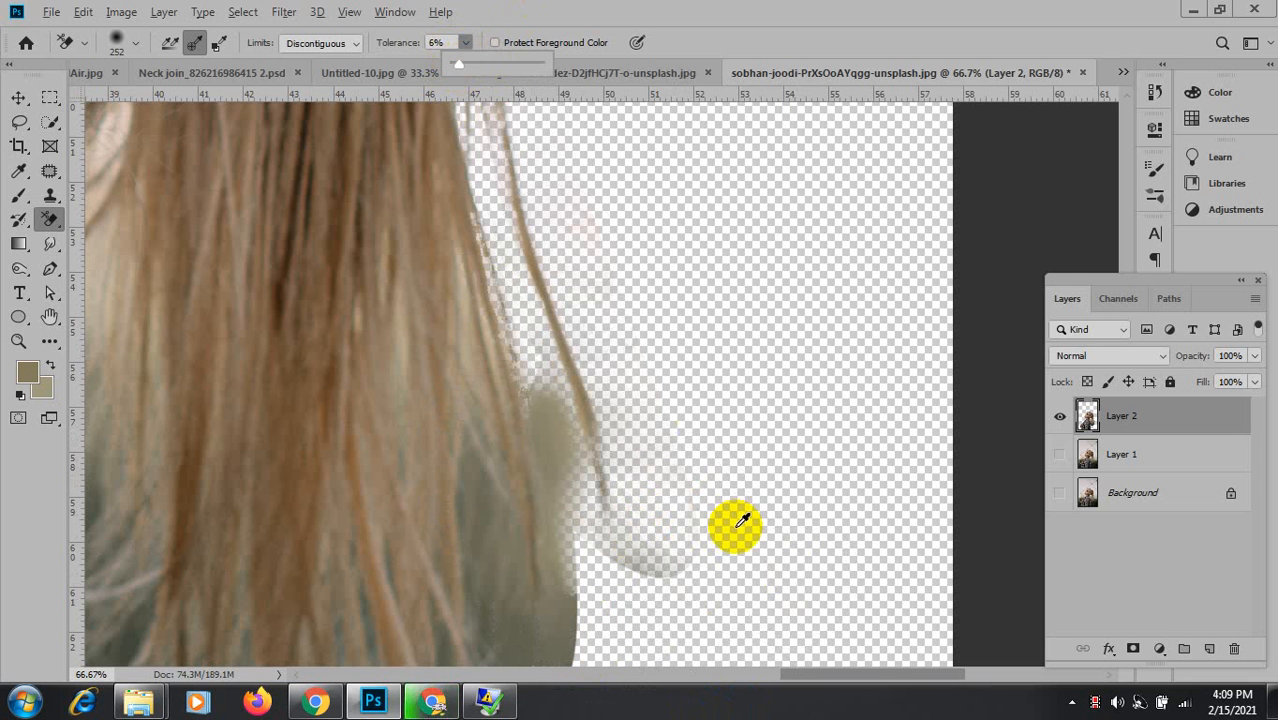
pyautogui.moveTo(732, 528); pyautogui.dragTo(680, 526)
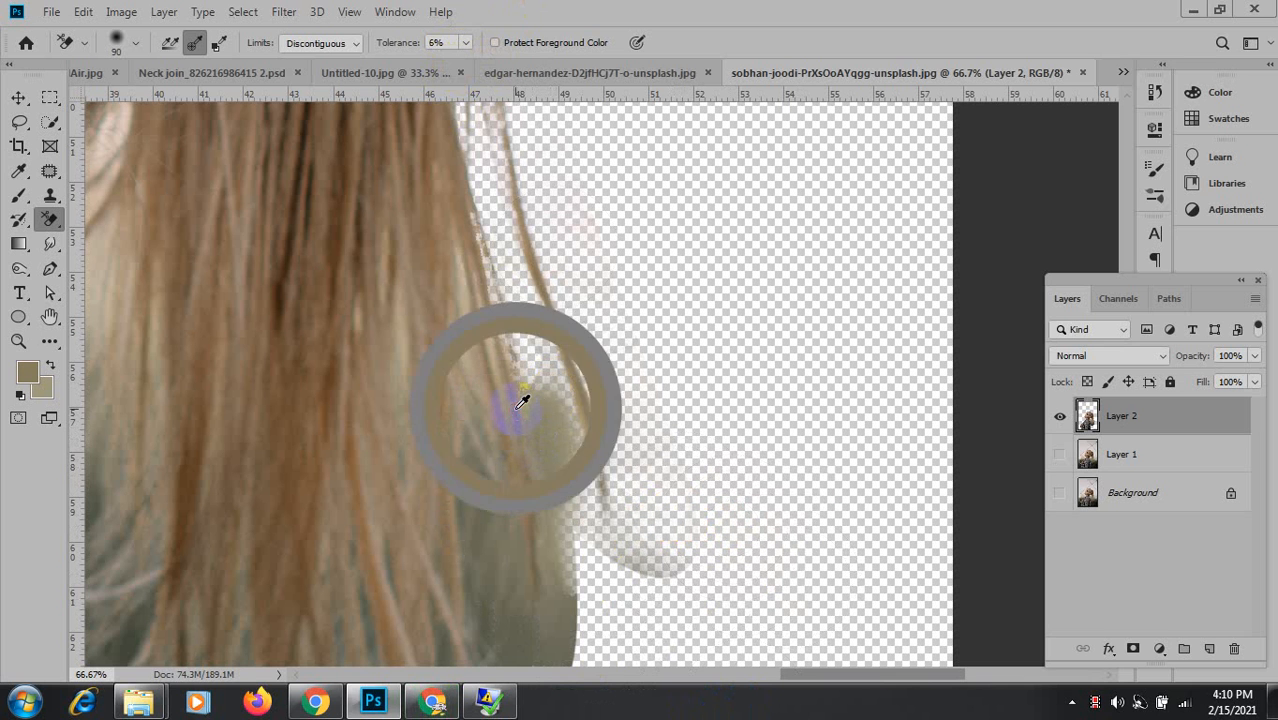
pyautogui.moveTo(525, 394)
pyautogui.mouseDown()
pyautogui.moveTo(565, 424)
pyautogui.moveTo(550, 403)
pyautogui.moveTo(588, 573)
pyautogui.moveTo(591, 604)
pyautogui.moveTo(566, 644)
pyautogui.moveTo(577, 552)
pyautogui.moveTo(585, 650)
pyautogui.mouseUp()
pyautogui.moveTo(634, 520)
pyautogui.mouseDown()
pyautogui.moveTo(699, 351)
pyautogui.moveTo(665, 414)
pyautogui.moveTo(625, 402)
pyautogui.moveTo(614, 511)
pyautogui.moveTo(645, 609)
pyautogui.moveTo(579, 517)
pyautogui.moveTo(597, 600)
pyautogui.moveTo(625, 411)
pyautogui.moveTo(611, 358)
pyautogui.mouseUp()
pyautogui.moveTo(552, 400)
pyautogui.mouseDown()
pyautogui.moveTo(582, 505)
pyautogui.moveTo(565, 472)
pyautogui.moveTo(576, 573)
pyautogui.moveTo(562, 500)
pyautogui.moveTo(553, 510)
pyautogui.moveTo(512, 472)
pyautogui.moveTo(513, 408)
pyautogui.mouseUp()
pyautogui.moveTo(513, 214); pyautogui.dragTo(557, 368)
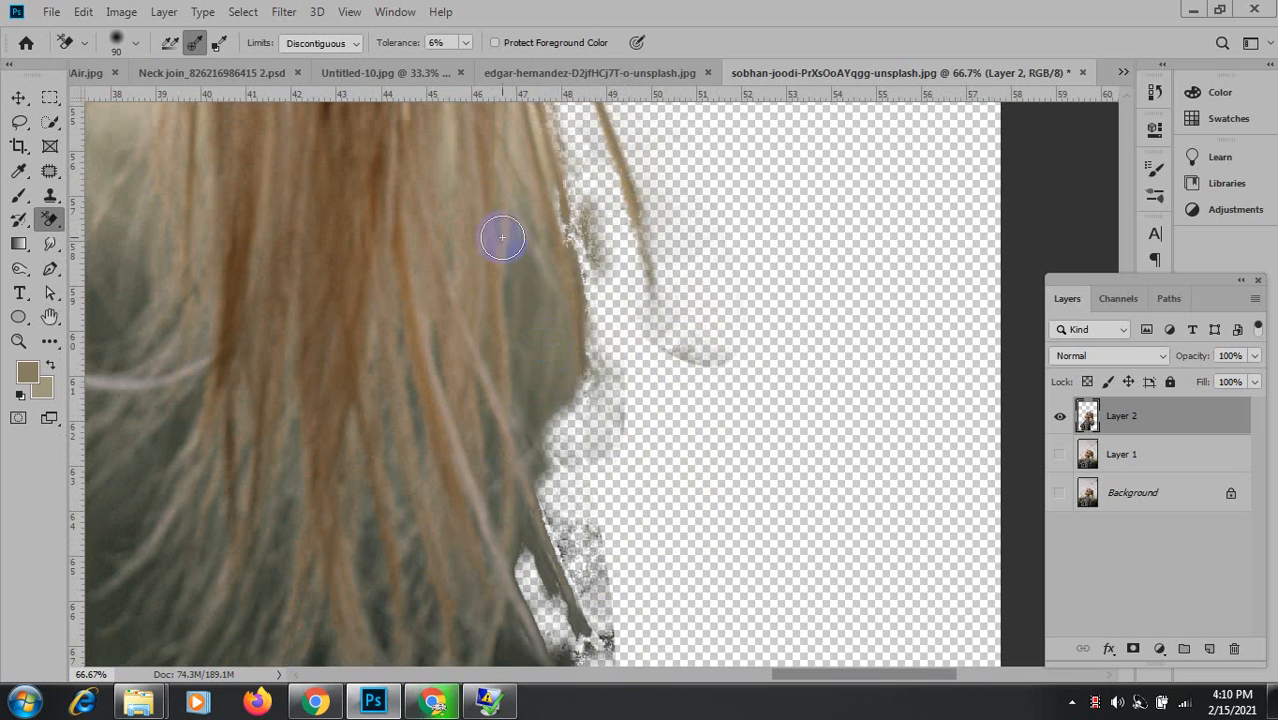
# Erase the green backdrop showing in the gaps between the outer strands of the lower ponytail.
pyautogui.moveTo(528, 285)
pyautogui.mouseDown()
pyautogui.moveTo(579, 421)
pyautogui.moveTo(585, 508)
pyautogui.mouseUp()
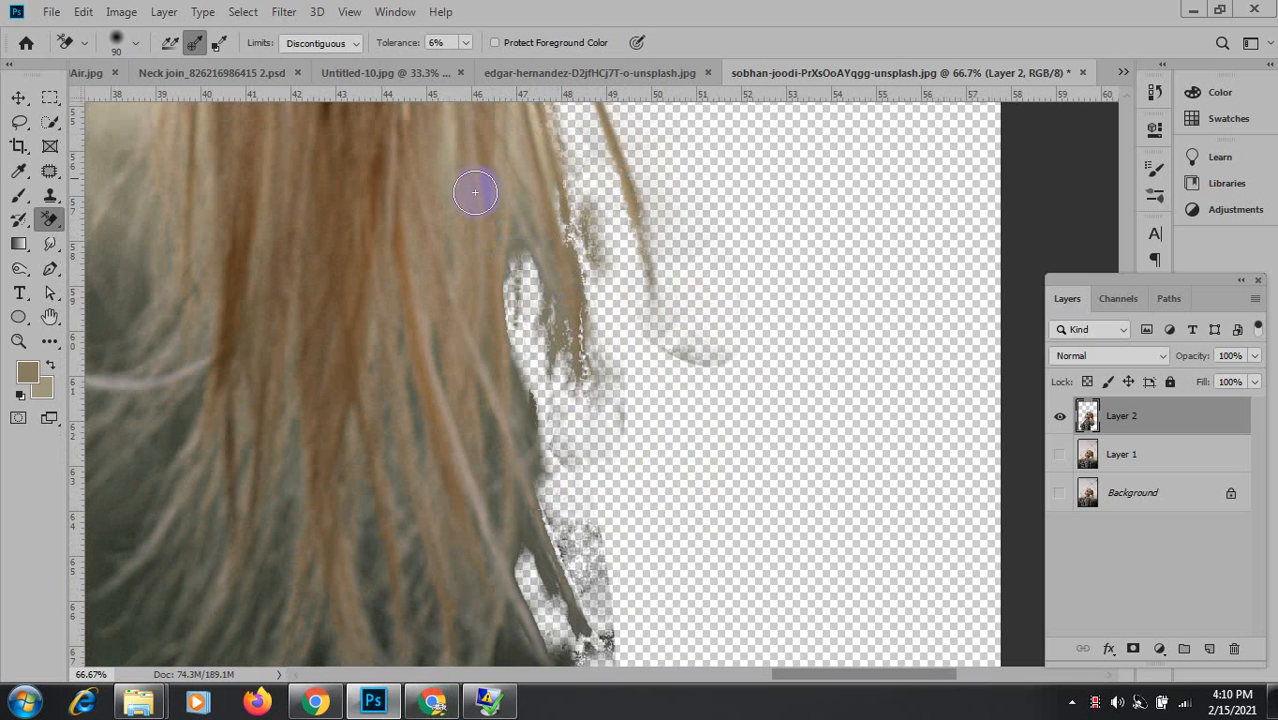
pyautogui.click(519, 238)
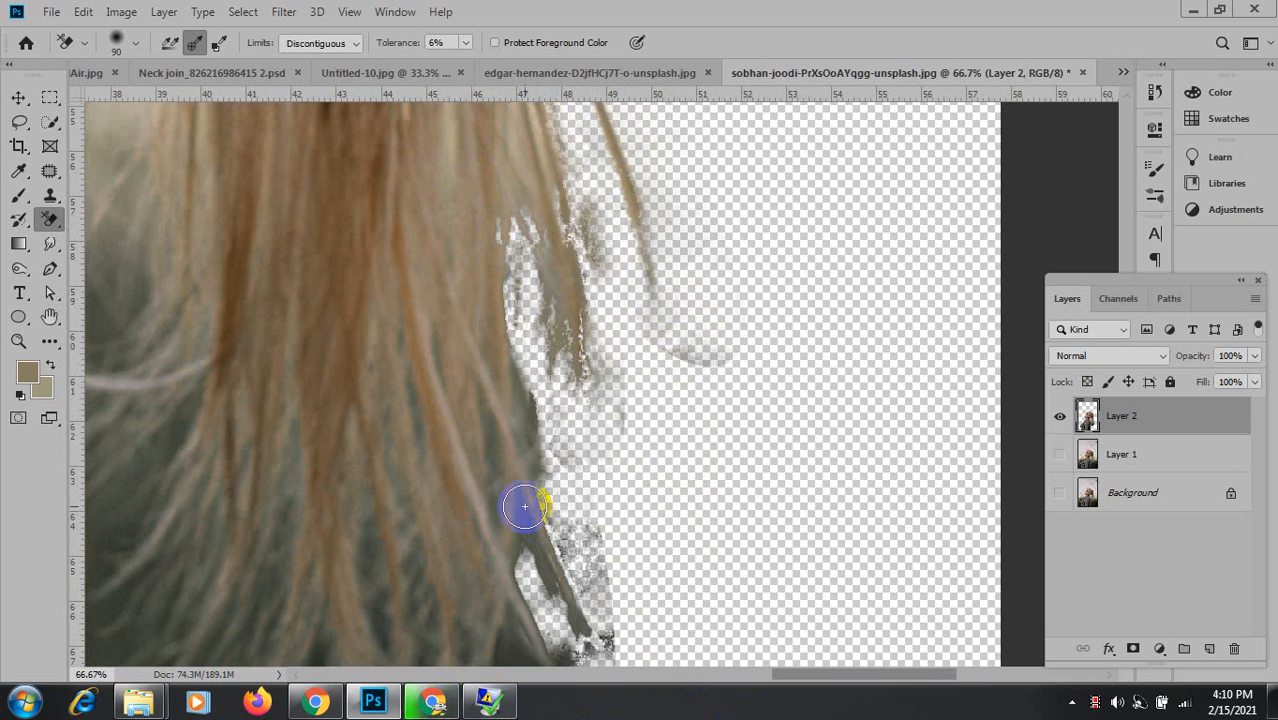
pyautogui.moveTo(522, 506); pyautogui.dragTo(595, 401)
pyautogui.moveTo(521, 417)
pyautogui.mouseDown()
pyautogui.moveTo(525, 337)
pyautogui.moveTo(522, 373)
pyautogui.mouseUp()
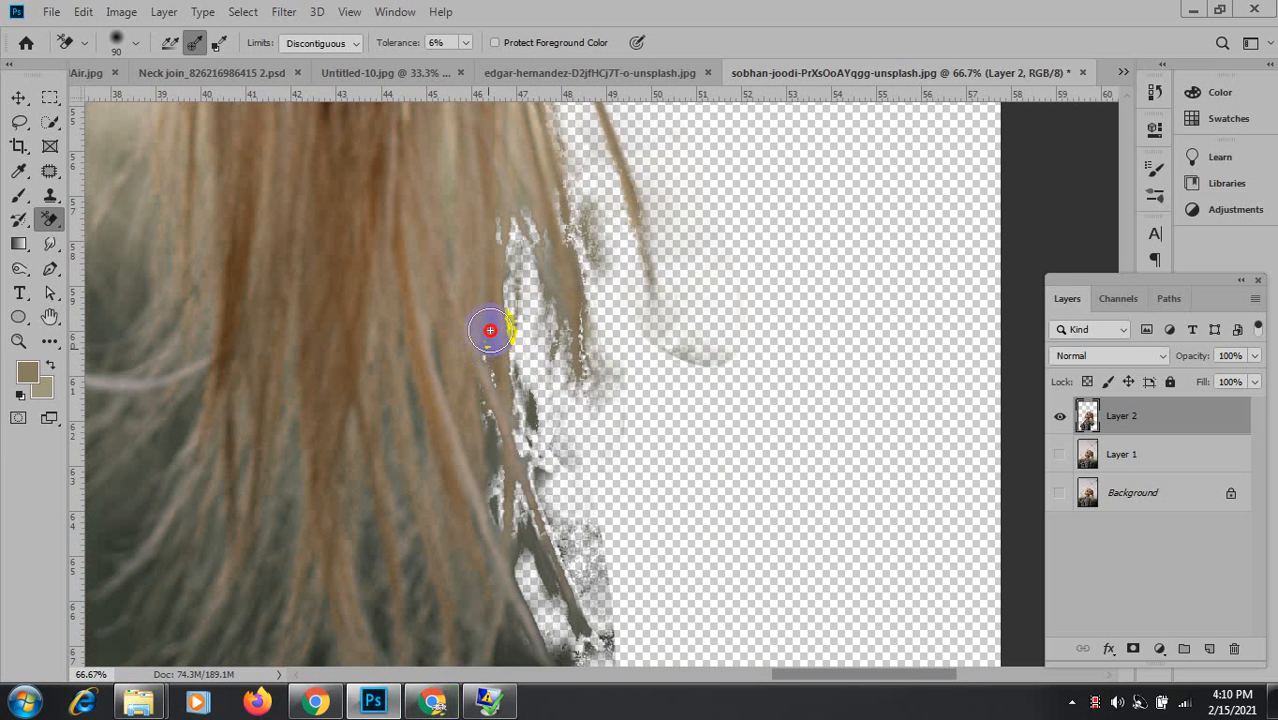
# Erase the dark green backdrop around the ponytail's bottom tips, from the outer strands across towards the coat.
pyautogui.moveTo(549, 564)
pyautogui.mouseDown()
pyautogui.moveTo(550, 254)
pyautogui.moveTo(667, 498)
pyautogui.moveTo(616, 431)
pyautogui.moveTo(661, 523)
pyautogui.moveTo(587, 499)
pyautogui.moveTo(611, 519)
pyautogui.moveTo(630, 509)
pyautogui.moveTo(676, 413)
pyautogui.mouseUp()
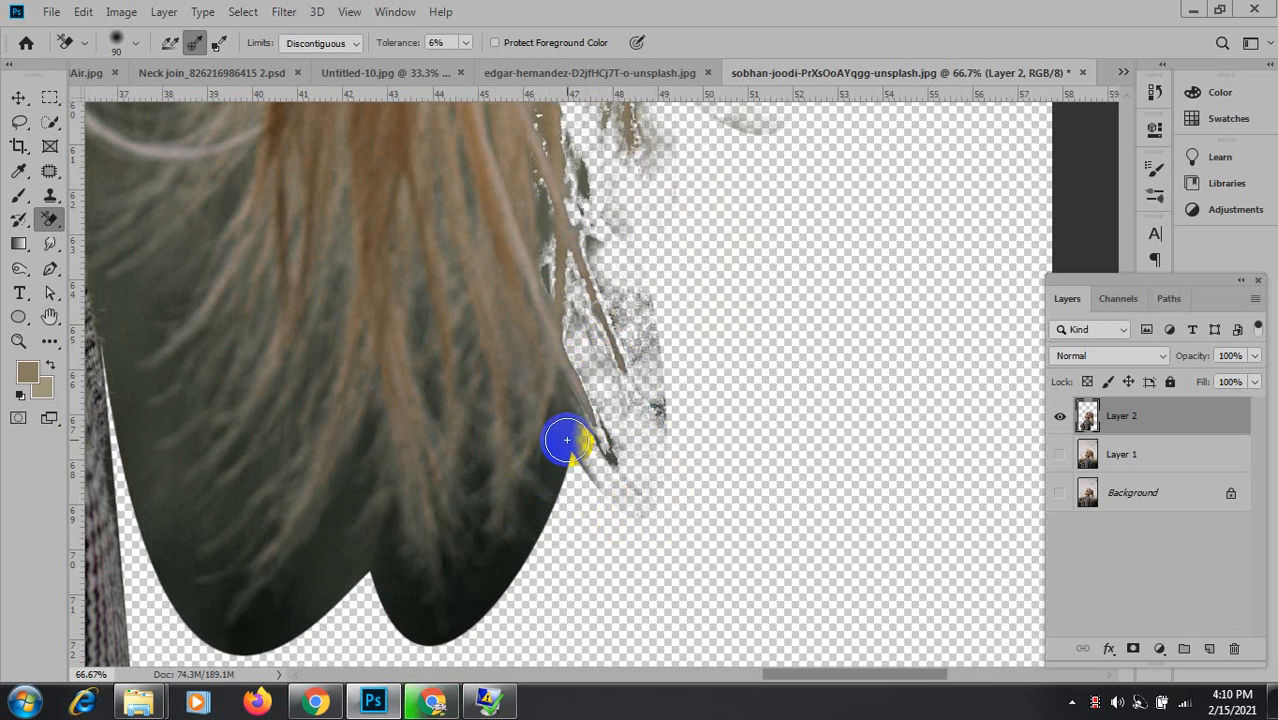
pyautogui.moveTo(566, 438)
pyautogui.mouseDown()
pyautogui.moveTo(571, 491)
pyautogui.moveTo(485, 605)
pyautogui.mouseUp()
pyautogui.moveTo(553, 491)
pyautogui.mouseDown()
pyautogui.moveTo(532, 562)
pyautogui.moveTo(441, 642)
pyautogui.moveTo(486, 585)
pyautogui.moveTo(418, 652)
pyautogui.moveTo(374, 651)
pyautogui.moveTo(544, 553)
pyautogui.moveTo(339, 603)
pyautogui.moveTo(391, 585)
pyautogui.mouseUp()
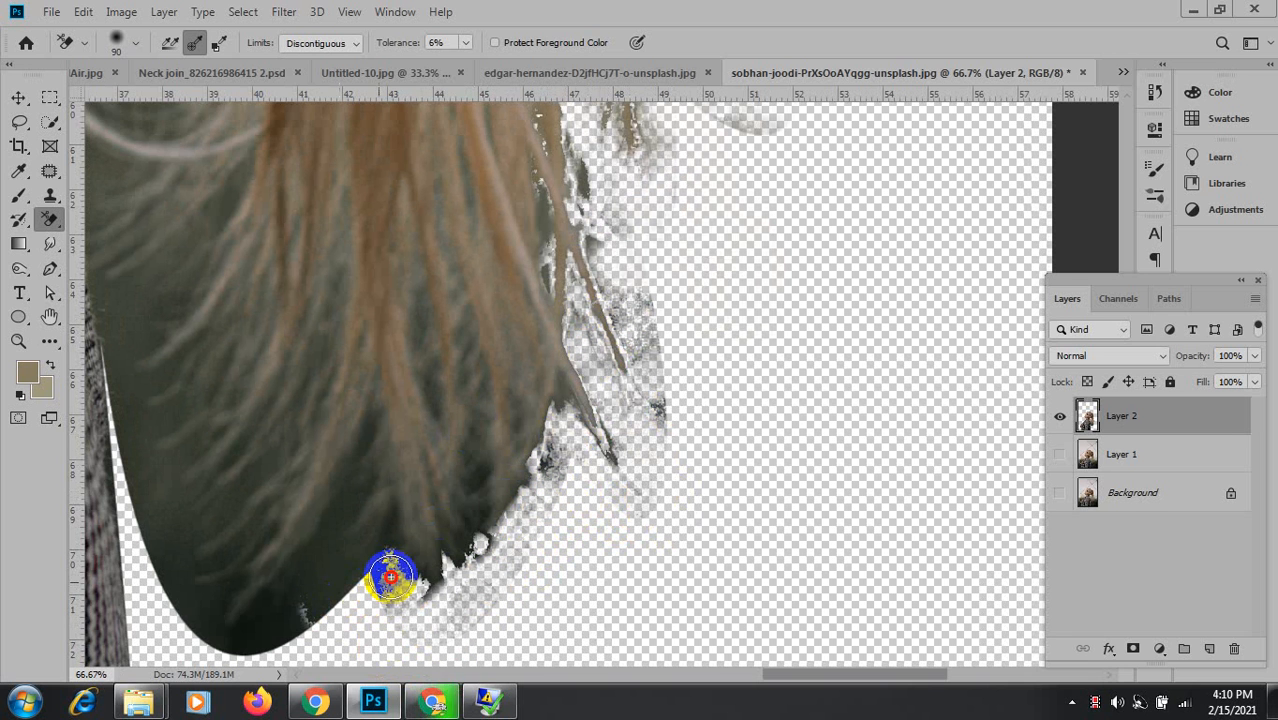
pyautogui.moveTo(311, 588); pyautogui.dragTo(365, 414)
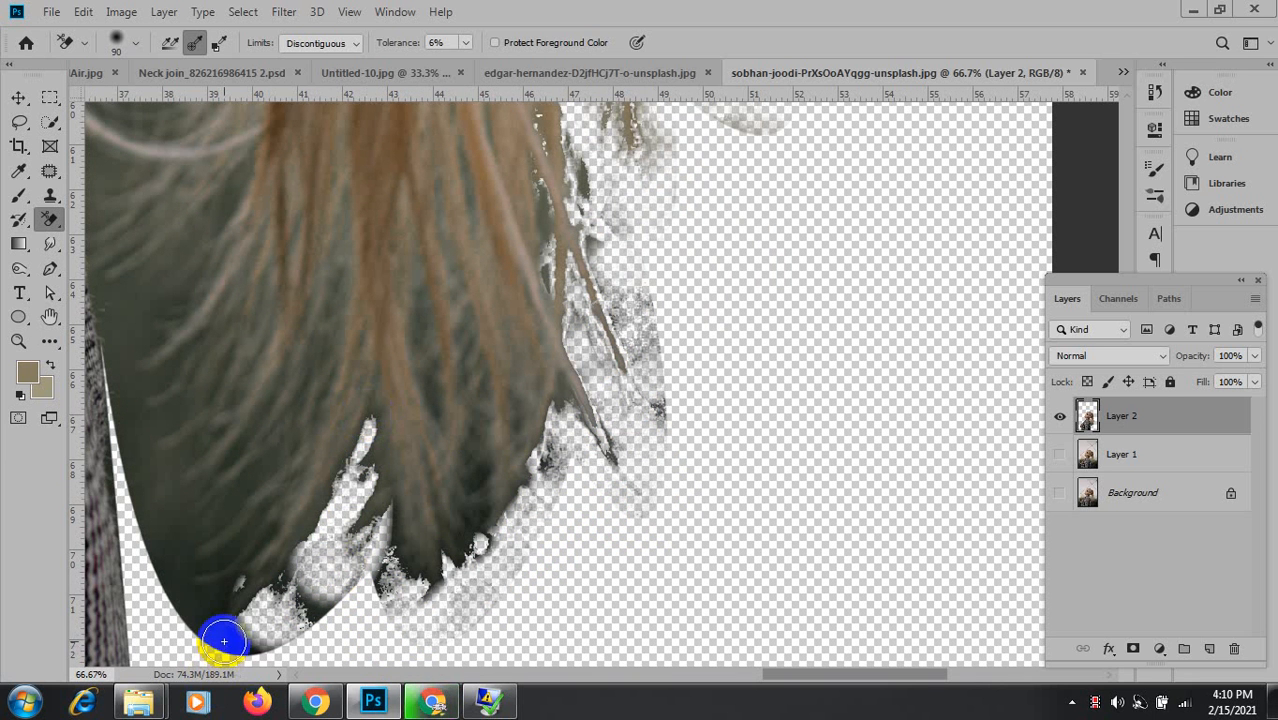
pyautogui.moveTo(199, 604)
pyautogui.mouseDown()
pyautogui.moveTo(148, 484)
pyautogui.moveTo(215, 640)
pyautogui.mouseUp()
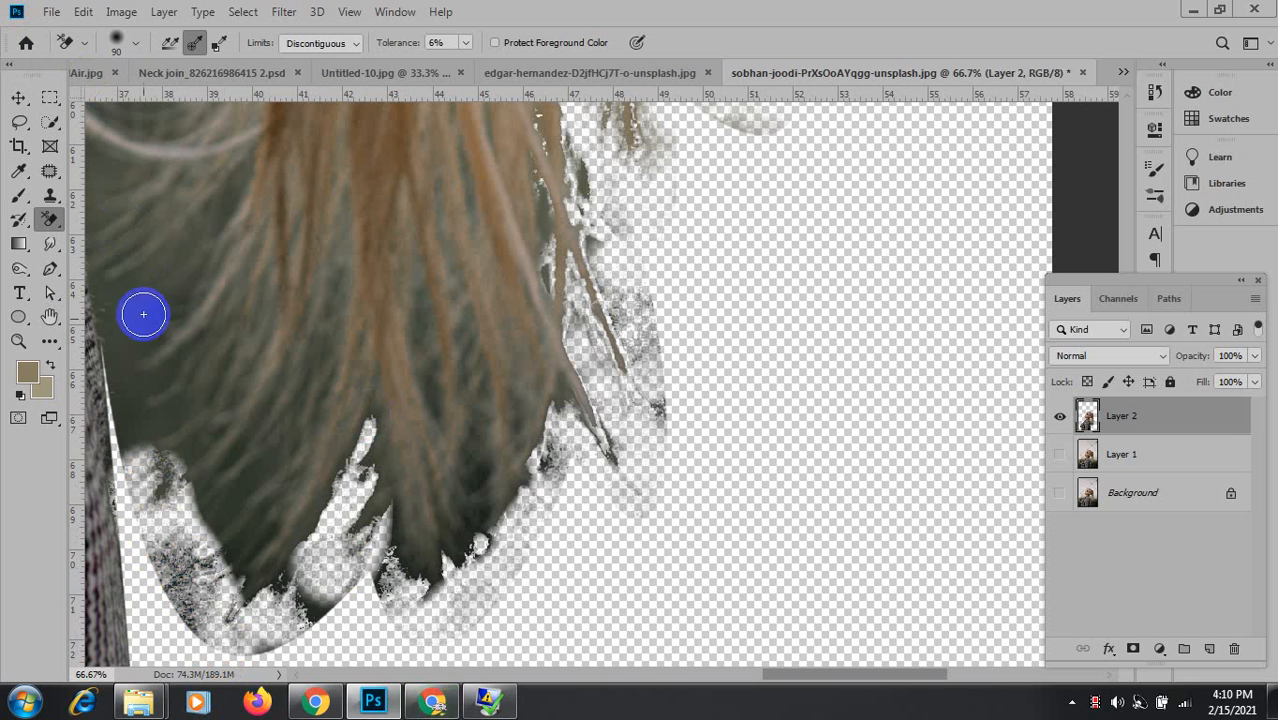
# Try erasing the dark strip between the coat edge and the ponytail tips, and undo the stroke.
pyautogui.moveTo(143, 314)
pyautogui.mouseDown()
pyautogui.moveTo(128, 325)
pyautogui.moveTo(157, 491)
pyautogui.moveTo(108, 478)
pyautogui.moveTo(108, 420)
pyautogui.moveTo(128, 428)
pyautogui.moveTo(163, 605)
pyautogui.moveTo(203, 636)
pyautogui.mouseUp()
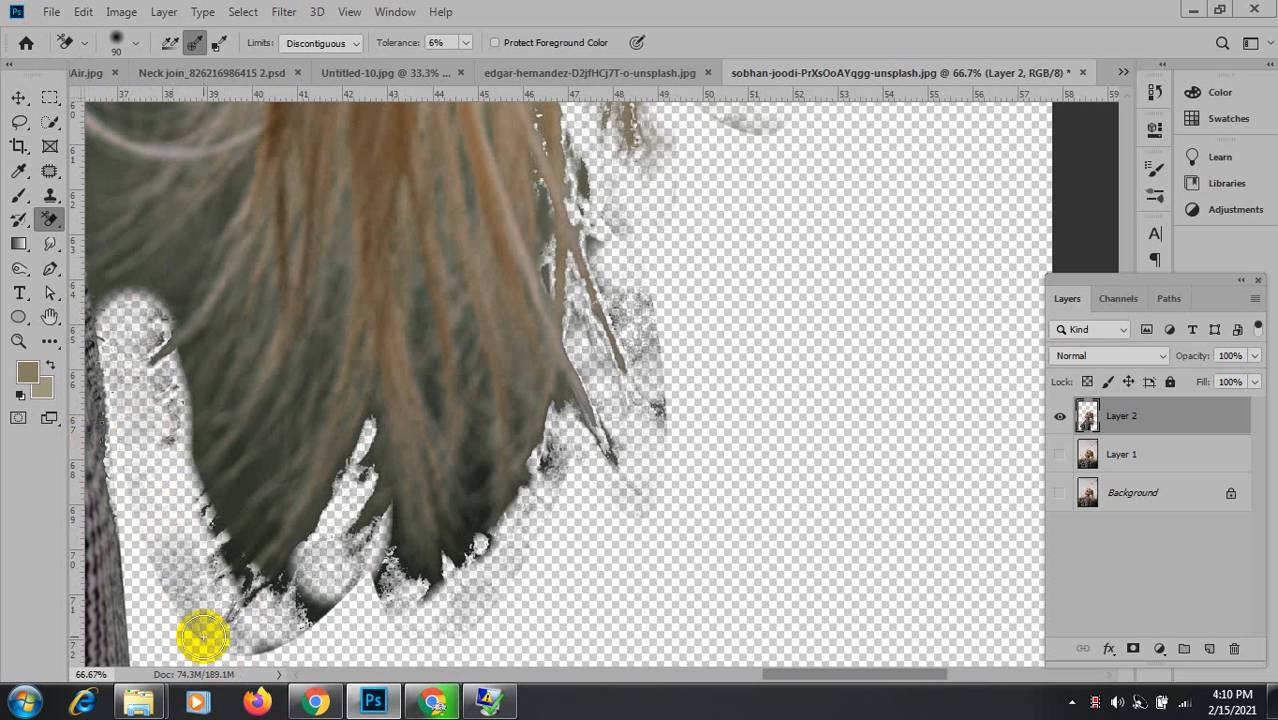
pyautogui.hotkey('ctrl', 'z')
pyautogui.hotkey('ctrl', 'z')
pyautogui.hotkey('ctrl', 'z')
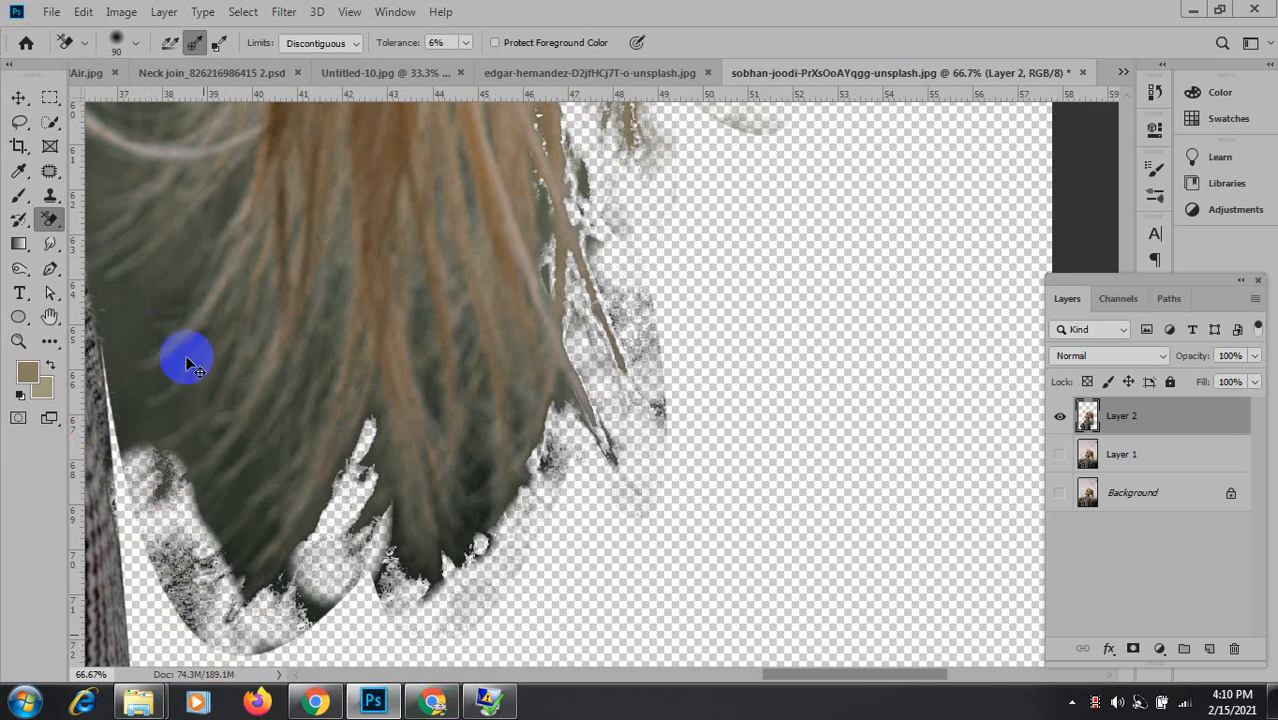
# Erase the dark backdrop between the coat and the ponytail around the pale curved strand, undoing and redoing strokes that cut too far.
pyautogui.moveTo(172, 270); pyautogui.dragTo(482, 452)
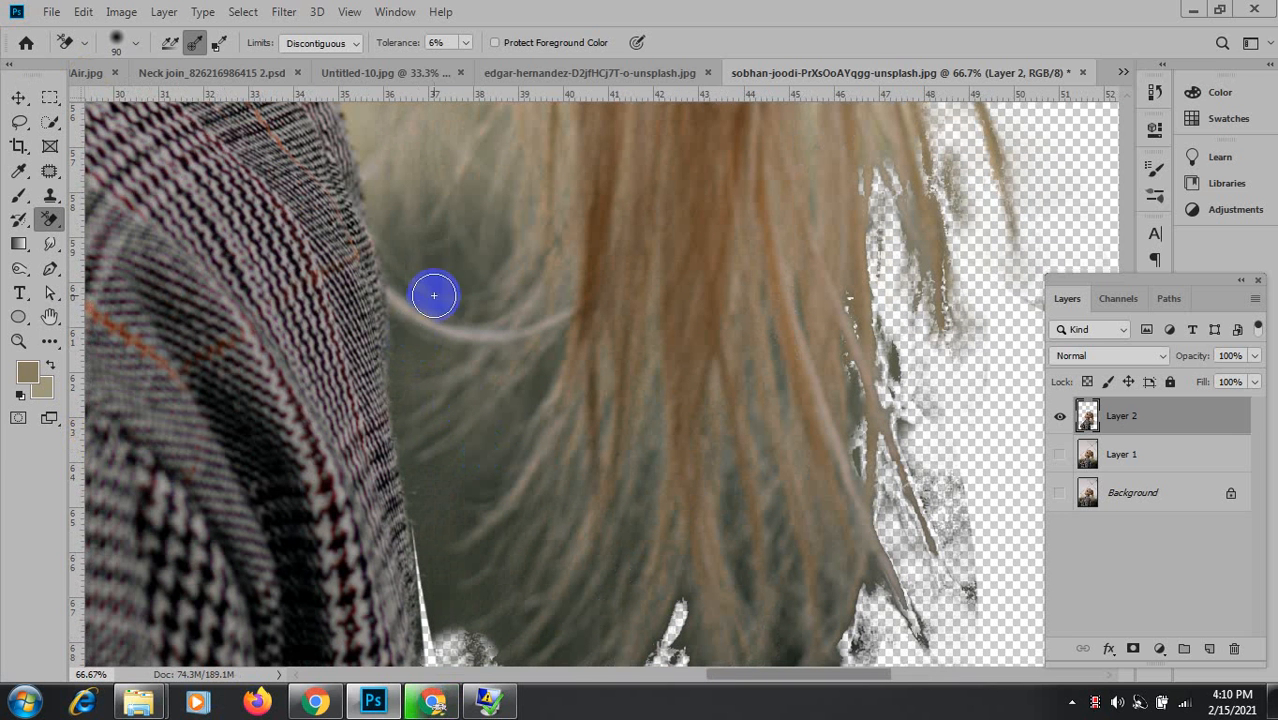
pyautogui.moveTo(444, 268)
pyautogui.mouseDown()
pyautogui.moveTo(410, 257)
pyautogui.moveTo(420, 234)
pyautogui.moveTo(453, 218)
pyautogui.moveTo(407, 213)
pyautogui.moveTo(475, 189)
pyautogui.moveTo(496, 233)
pyautogui.moveTo(482, 253)
pyautogui.moveTo(425, 273)
pyautogui.moveTo(433, 301)
pyautogui.moveTo(487, 296)
pyautogui.moveTo(510, 253)
pyautogui.moveTo(487, 316)
pyautogui.moveTo(421, 302)
pyautogui.moveTo(452, 380)
pyautogui.mouseUp()
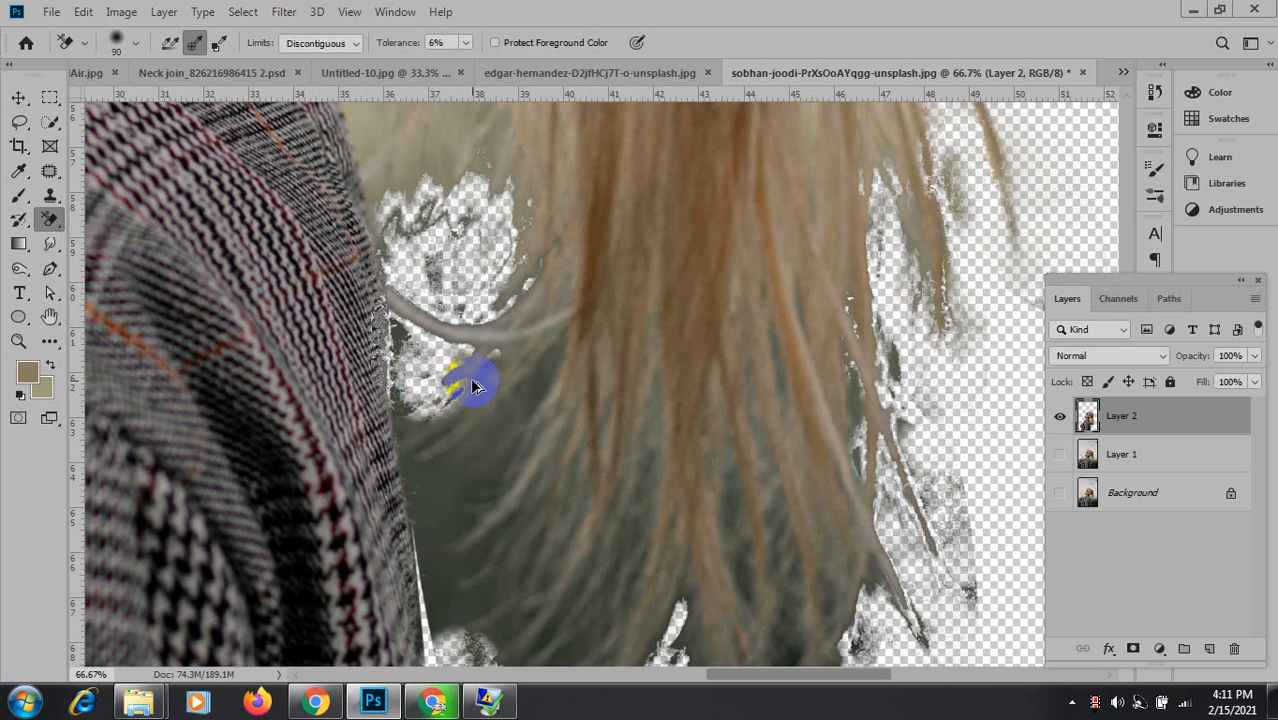
pyautogui.hotkey('ctrl', 'z')
pyautogui.hotkey('ctrl', 'z')
pyautogui.moveTo(405, 345); pyautogui.dragTo(442, 371)
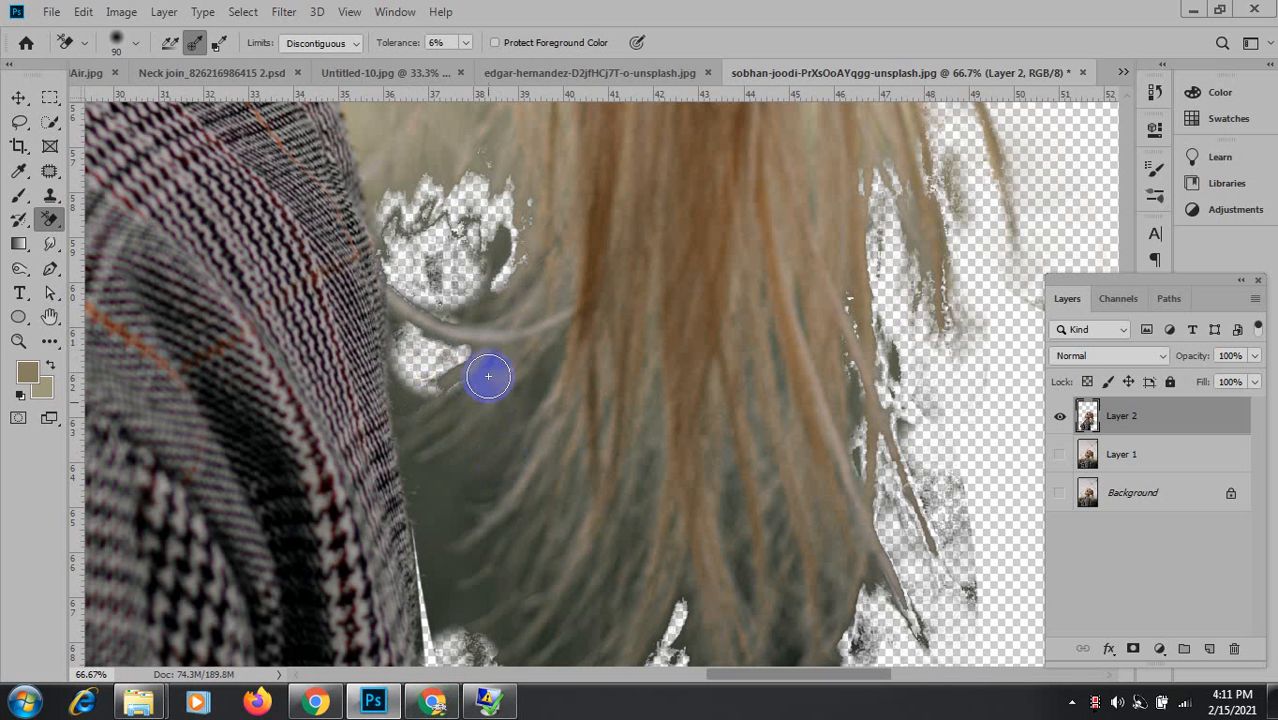
pyautogui.moveTo(478, 295); pyautogui.dragTo(505, 214)
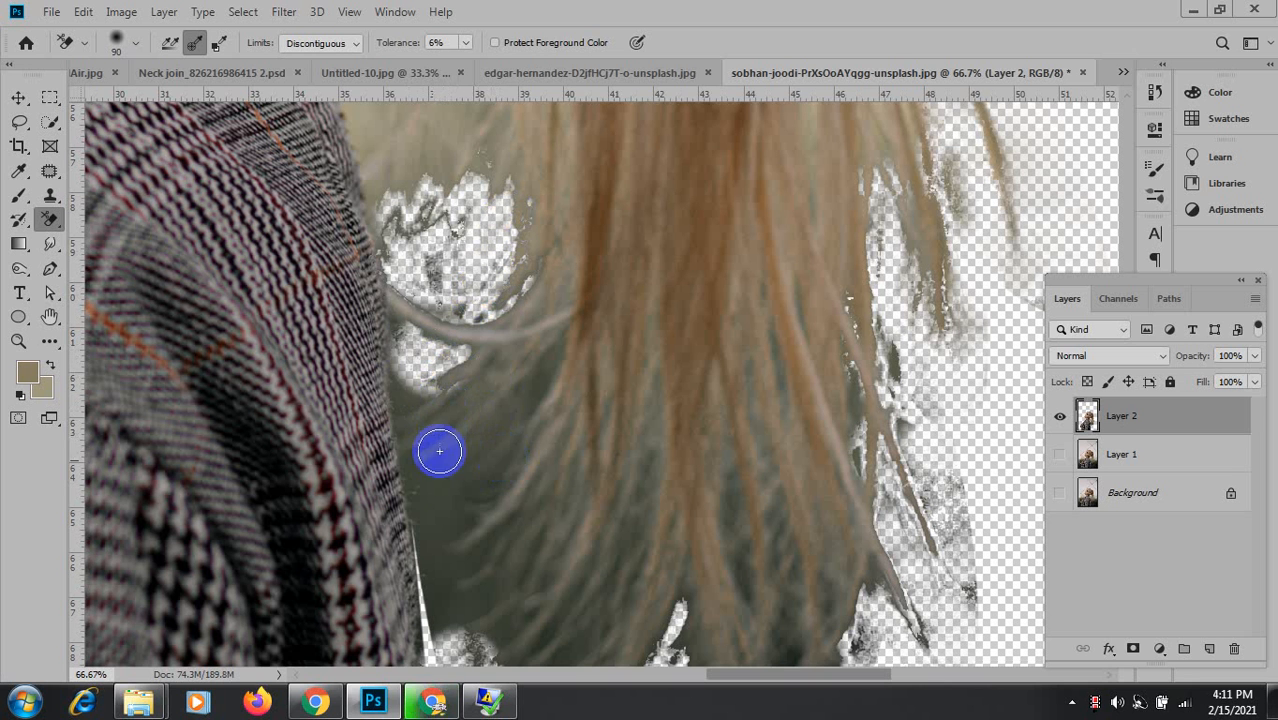
pyautogui.click(456, 483)
pyautogui.moveTo(456, 483)
pyautogui.mouseDown()
pyautogui.moveTo(497, 409)
pyautogui.moveTo(493, 423)
pyautogui.moveTo(423, 398)
pyautogui.moveTo(442, 488)
pyautogui.moveTo(425, 467)
pyautogui.moveTo(462, 614)
pyautogui.mouseUp()
# Erase the backdrop between the coat shoulder and the ponytail and in the gaps among the curved strands by the collar.
pyautogui.moveTo(622, 220); pyautogui.dragTo(776, 571)
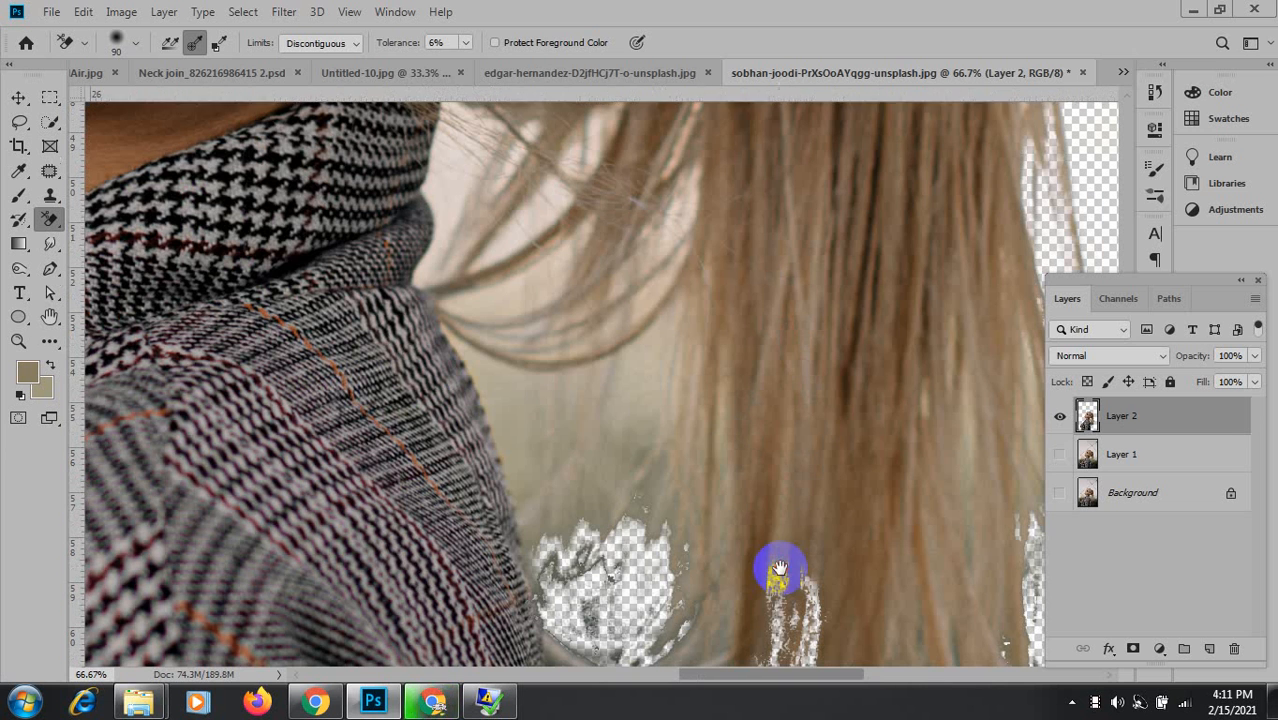
pyautogui.moveTo(519, 404)
pyautogui.mouseDown()
pyautogui.moveTo(529, 447)
pyautogui.moveTo(596, 558)
pyautogui.moveTo(556, 525)
pyautogui.moveTo(553, 542)
pyautogui.moveTo(570, 553)
pyautogui.moveTo(568, 472)
pyautogui.mouseUp()
pyautogui.moveTo(618, 397); pyautogui.dragTo(639, 395)
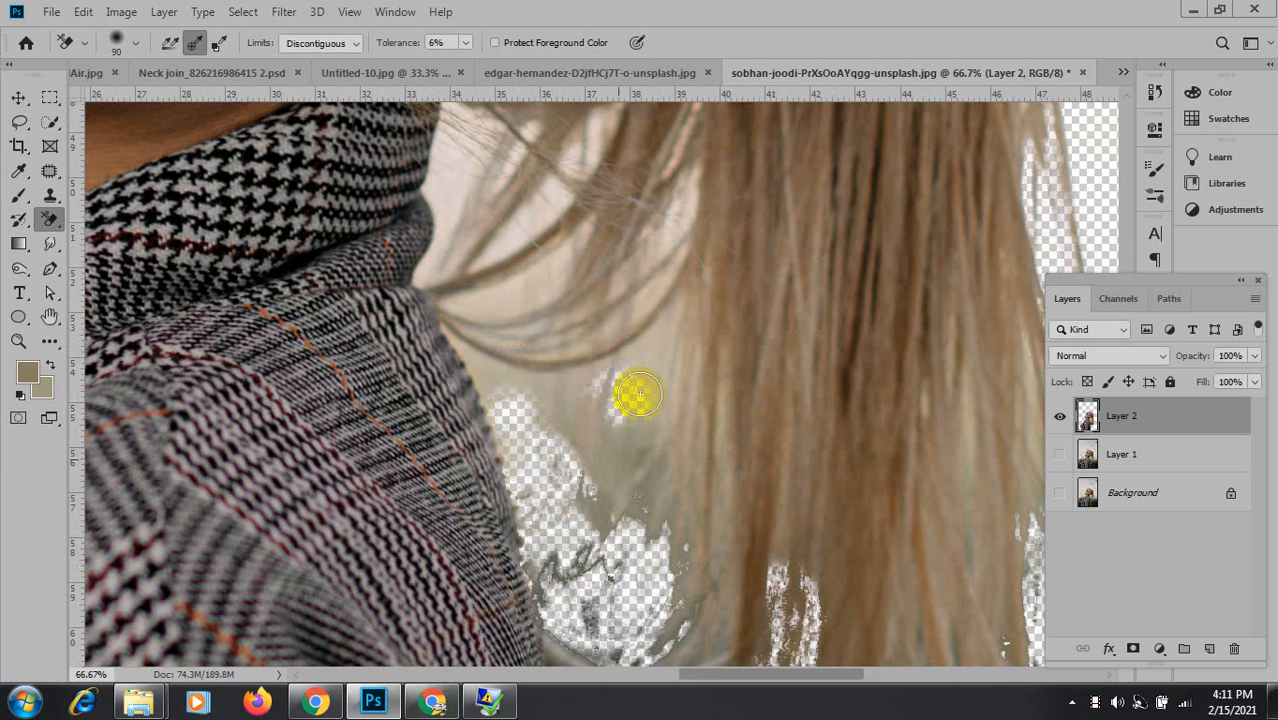
pyautogui.moveTo(676, 329)
pyautogui.mouseDown()
pyautogui.moveTo(657, 344)
pyautogui.moveTo(628, 434)
pyautogui.moveTo(640, 298)
pyautogui.moveTo(686, 224)
pyautogui.mouseUp()
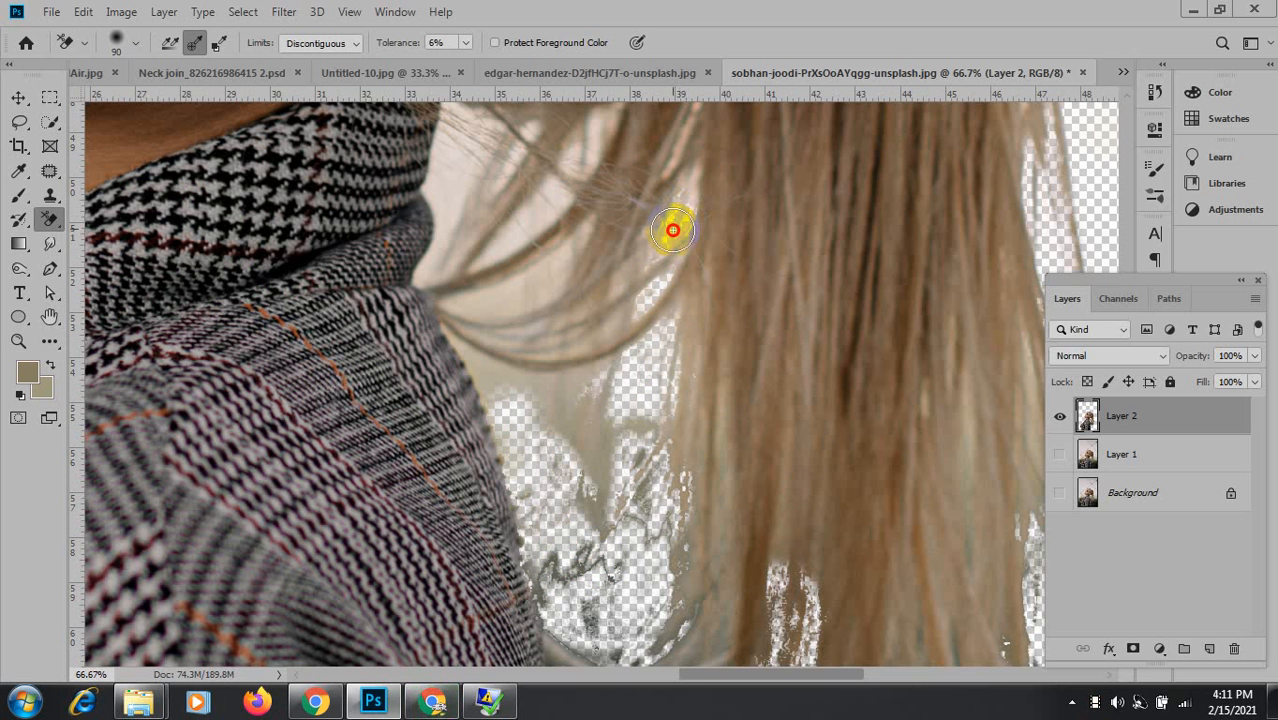
pyautogui.moveTo(552, 283)
pyautogui.mouseDown()
pyautogui.moveTo(479, 302)
pyautogui.moveTo(602, 133)
pyautogui.moveTo(492, 244)
pyautogui.moveTo(514, 172)
pyautogui.moveTo(502, 145)
pyautogui.moveTo(534, 134)
pyautogui.moveTo(468, 228)
pyautogui.moveTo(459, 130)
pyautogui.moveTo(451, 190)
pyautogui.moveTo(441, 156)
pyautogui.moveTo(456, 240)
pyautogui.moveTo(426, 276)
pyautogui.moveTo(537, 271)
pyautogui.moveTo(584, 354)
pyautogui.mouseUp()
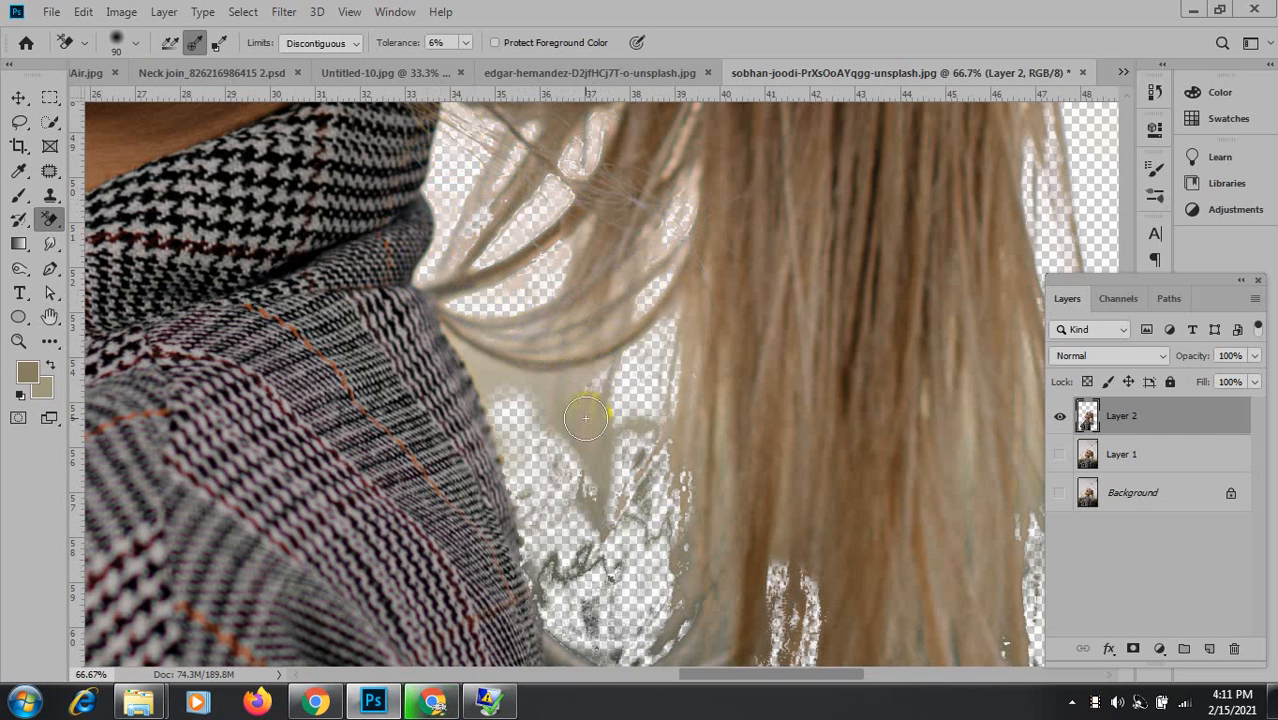
# Erase the backdrop below the lowest curved strand, and with a 33 px brush in the gaps among the strands beside the collar.
pyautogui.moveTo(585, 418)
pyautogui.mouseDown()
pyautogui.moveTo(607, 514)
pyautogui.moveTo(587, 507)
pyautogui.moveTo(608, 411)
pyautogui.moveTo(511, 376)
pyautogui.mouseUp()
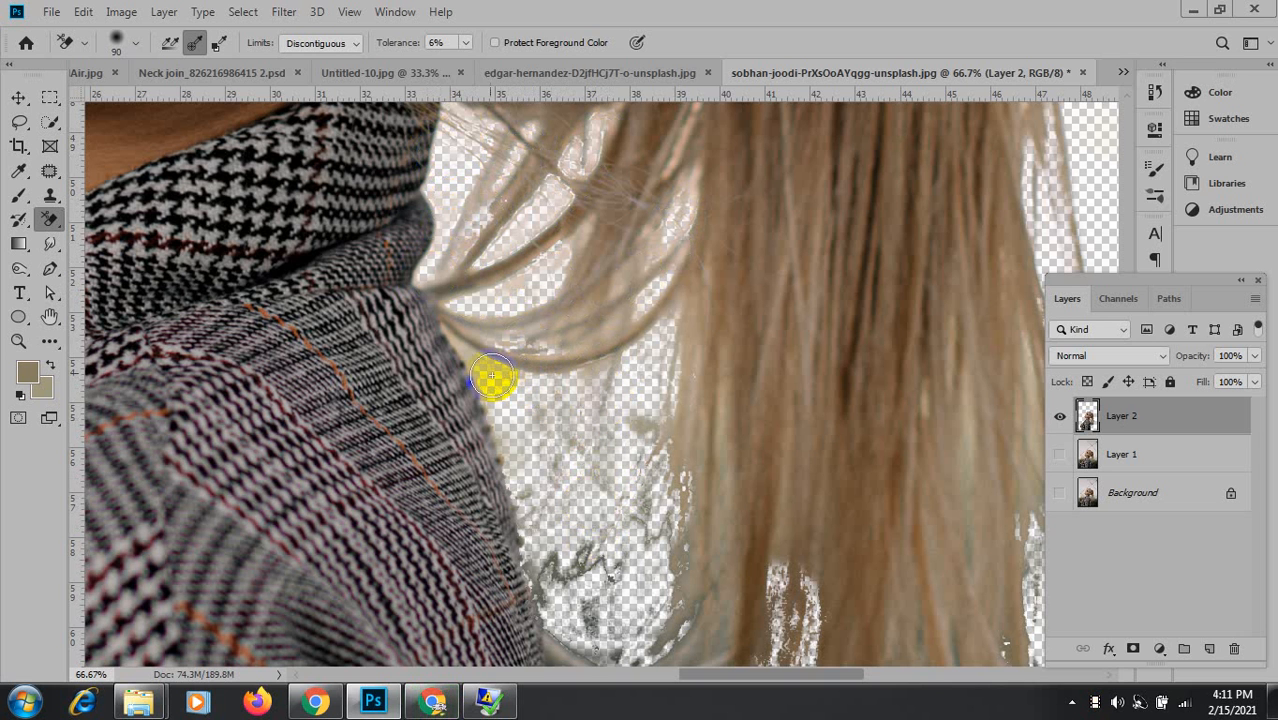
pyautogui.keyDown('alt'); pyautogui.rightClick(531, 343); pyautogui.keyUp('alt')
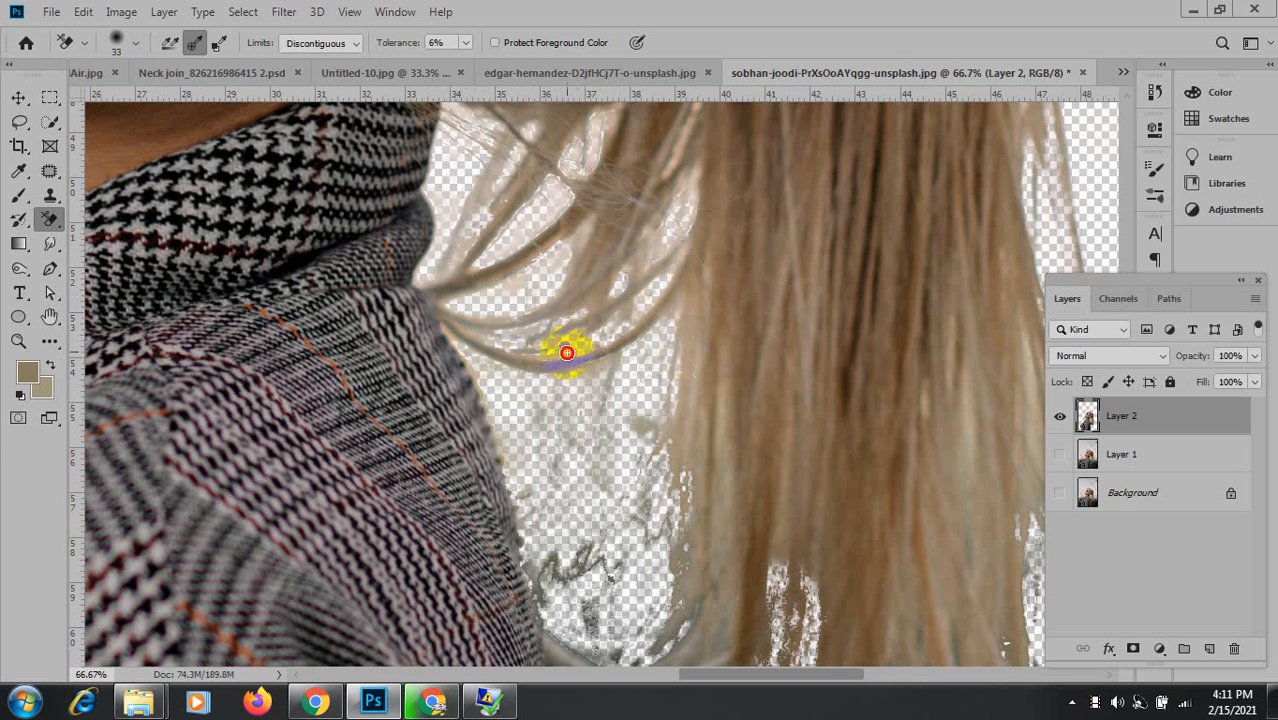
pyautogui.moveTo(535, 181)
pyautogui.mouseDown()
pyautogui.moveTo(728, 442)
pyautogui.moveTo(522, 400)
pyautogui.moveTo(575, 330)
pyautogui.mouseUp()
pyautogui.moveTo(578, 237)
pyautogui.mouseDown()
pyautogui.moveTo(570, 260)
pyautogui.moveTo(522, 277)
pyautogui.moveTo(582, 251)
pyautogui.moveTo(551, 277)
pyautogui.moveTo(573, 245)
pyautogui.moveTo(502, 294)
pyautogui.moveTo(457, 289)
pyautogui.moveTo(530, 305)
pyautogui.moveTo(449, 302)
pyautogui.mouseUp()
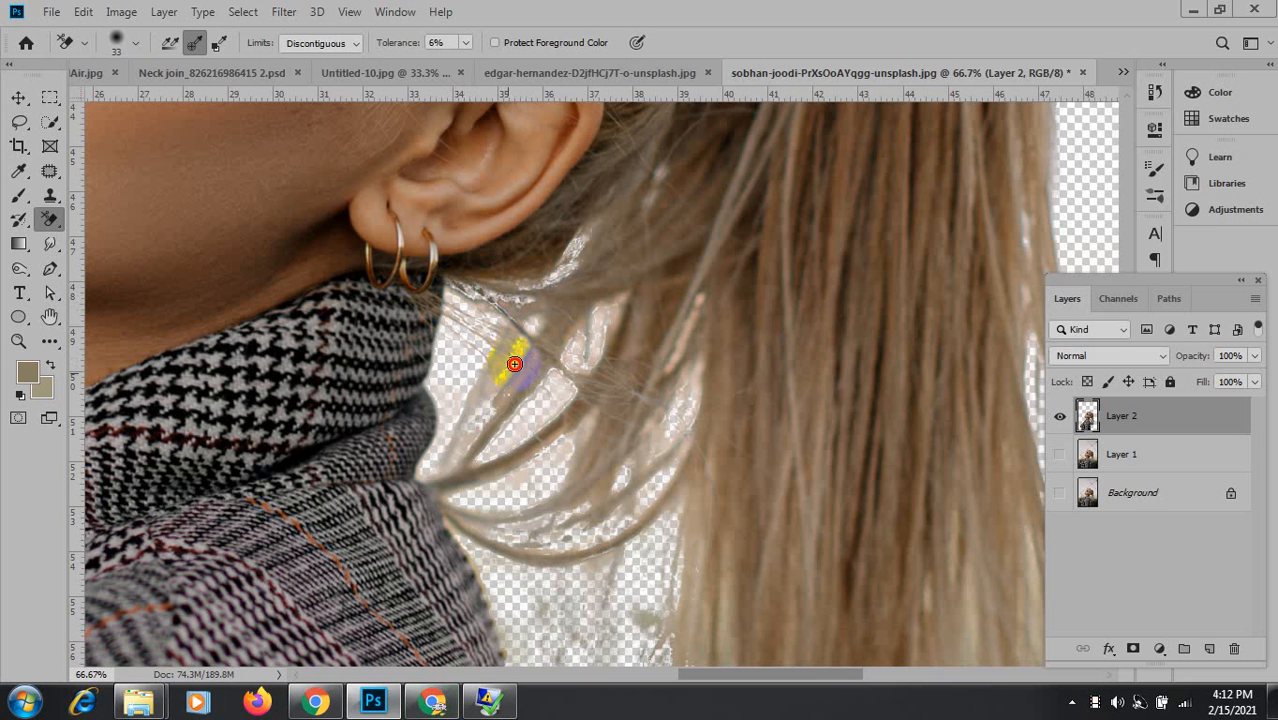
pyautogui.moveTo(607, 320)
pyautogui.mouseDown()
pyautogui.moveTo(601, 362)
pyautogui.moveTo(585, 372)
pyautogui.mouseUp()
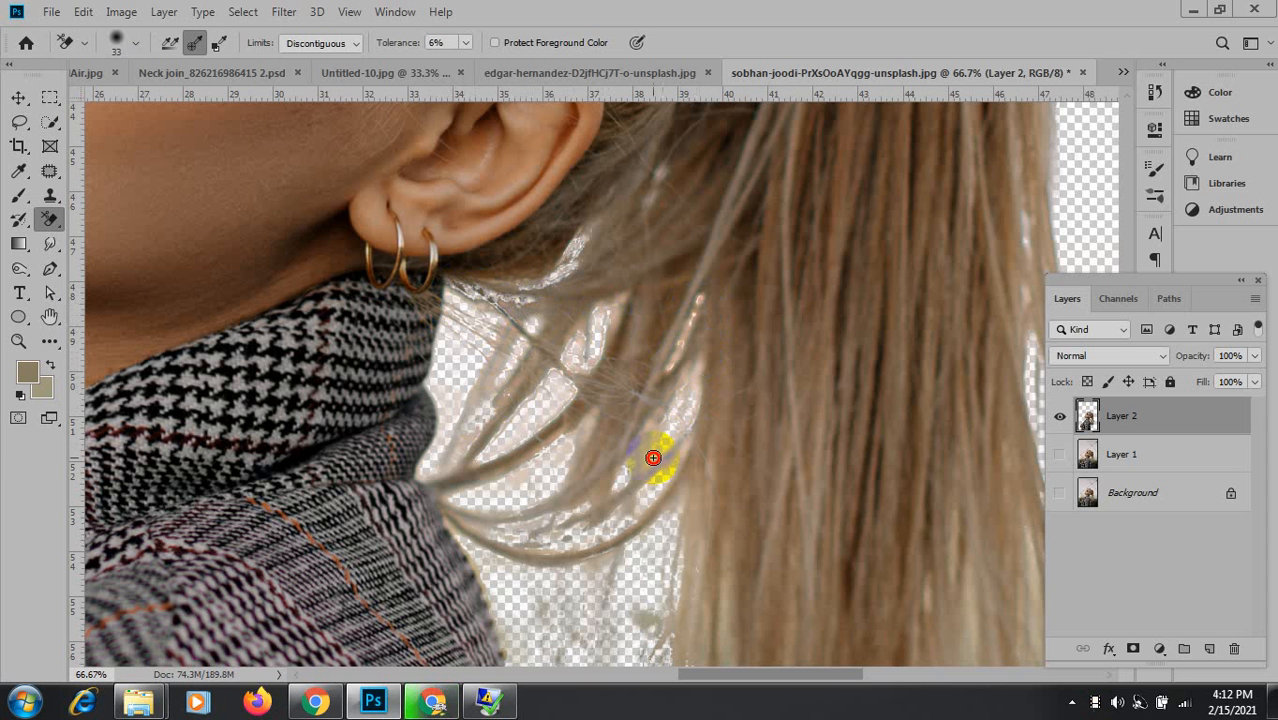
# Erase the backdrop along the ponytail's coat-side edge, down past the pale curved strand to the start of the dark tips.
pyautogui.moveTo(734, 537); pyautogui.dragTo(632, 300)
pyautogui.moveTo(535, 379); pyautogui.dragTo(575, 578)
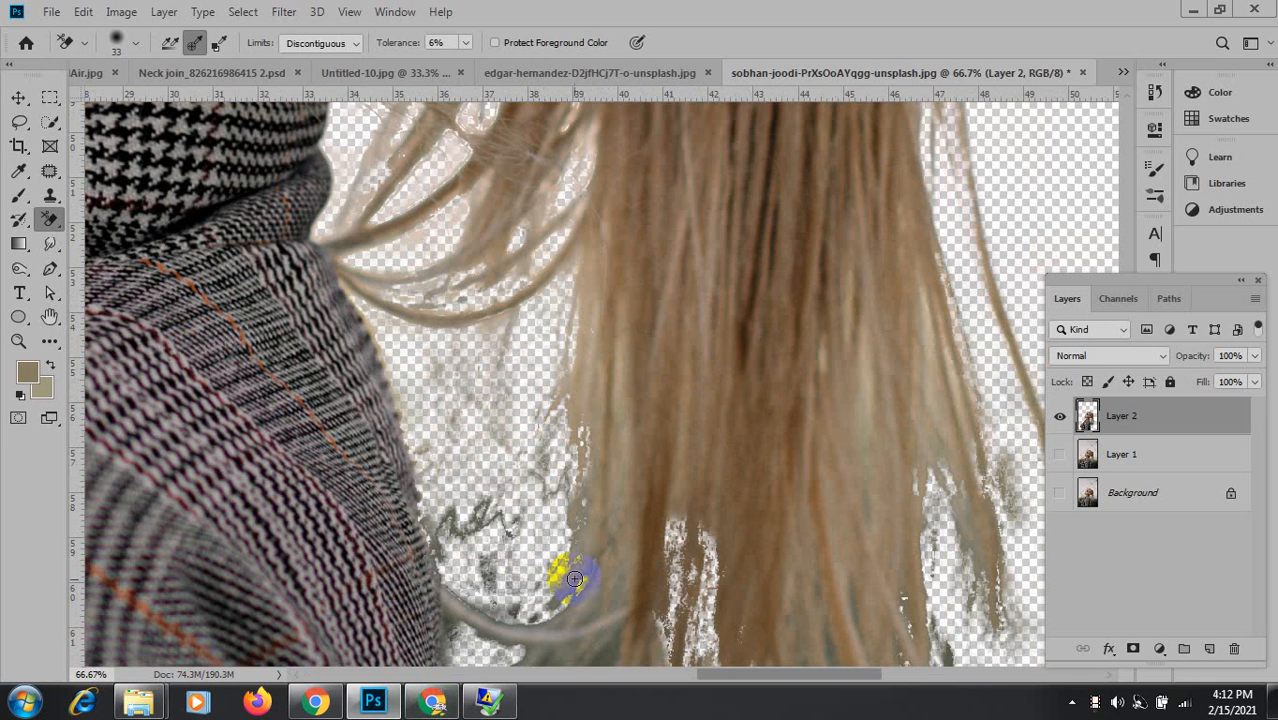
pyautogui.moveTo(651, 554); pyautogui.dragTo(682, 300)
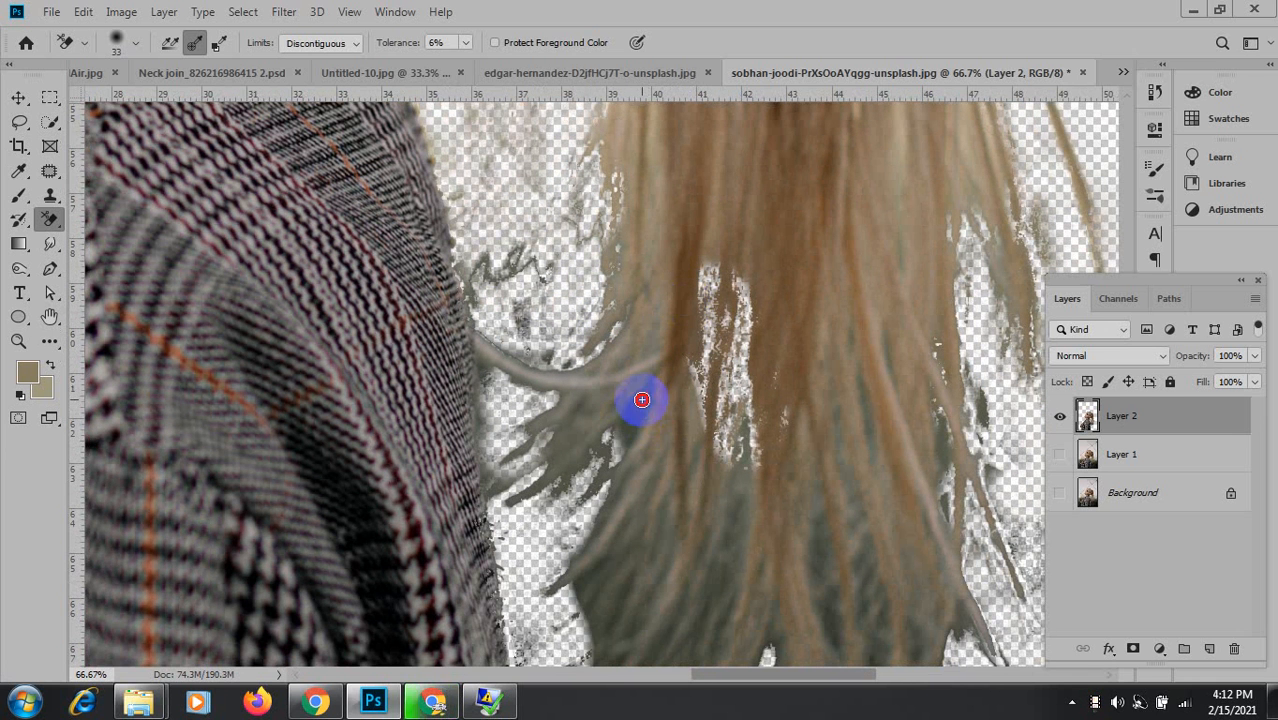
pyautogui.moveTo(626, 442)
pyautogui.mouseDown()
pyautogui.moveTo(606, 481)
pyautogui.moveTo(652, 387)
pyautogui.moveTo(600, 474)
pyautogui.mouseUp()
pyautogui.moveTo(626, 428); pyautogui.dragTo(624, 458)
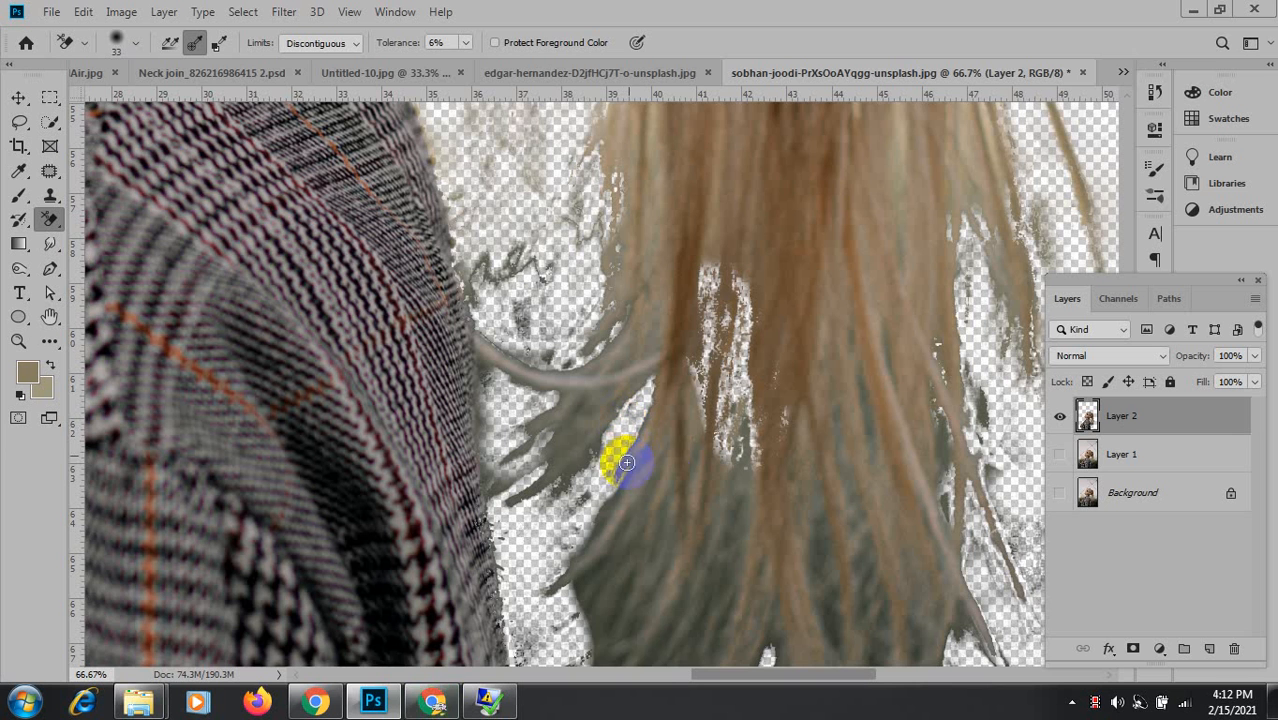
pyautogui.moveTo(715, 493); pyautogui.dragTo(722, 260)
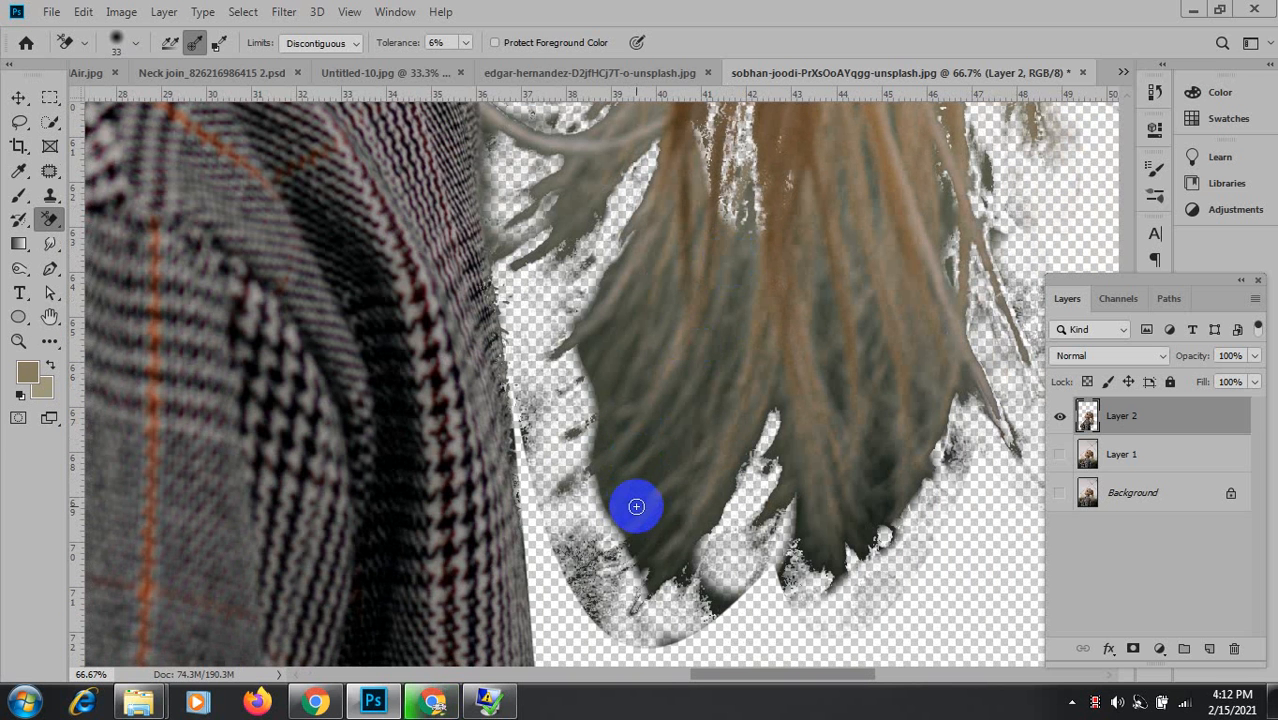
# Try erasing the dark green backdrop among the ponytail tips with the brush enlarged to 300 px, compare by undoing and redoing, and undo the strokes.
pyautogui.moveTo(648, 489)
pyautogui.mouseDown()
pyautogui.moveTo(721, 342)
pyautogui.moveTo(639, 463)
pyautogui.moveTo(708, 485)
pyautogui.mouseUp()
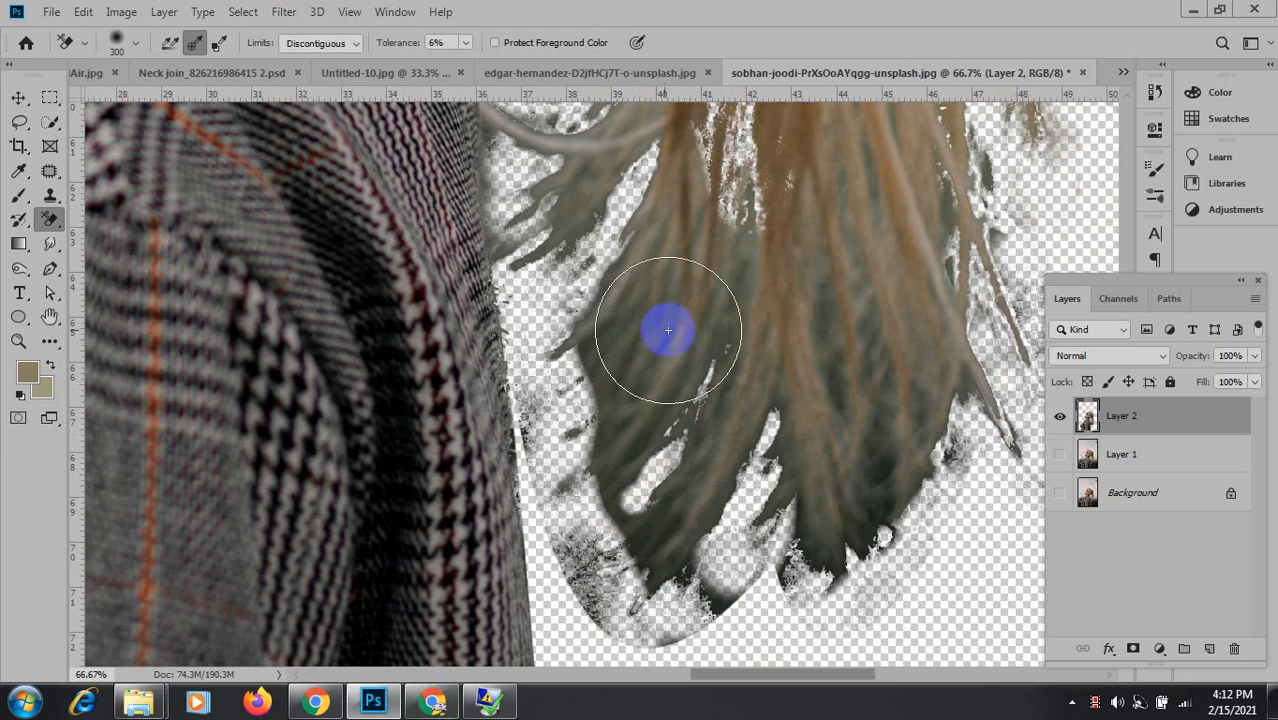
pyautogui.moveTo(727, 235)
pyautogui.mouseDown()
pyautogui.moveTo(690, 502)
pyautogui.moveTo(577, 302)
pyautogui.moveTo(685, 556)
pyautogui.moveTo(650, 630)
pyautogui.moveTo(673, 548)
pyautogui.moveTo(646, 527)
pyautogui.moveTo(664, 540)
pyautogui.mouseUp()
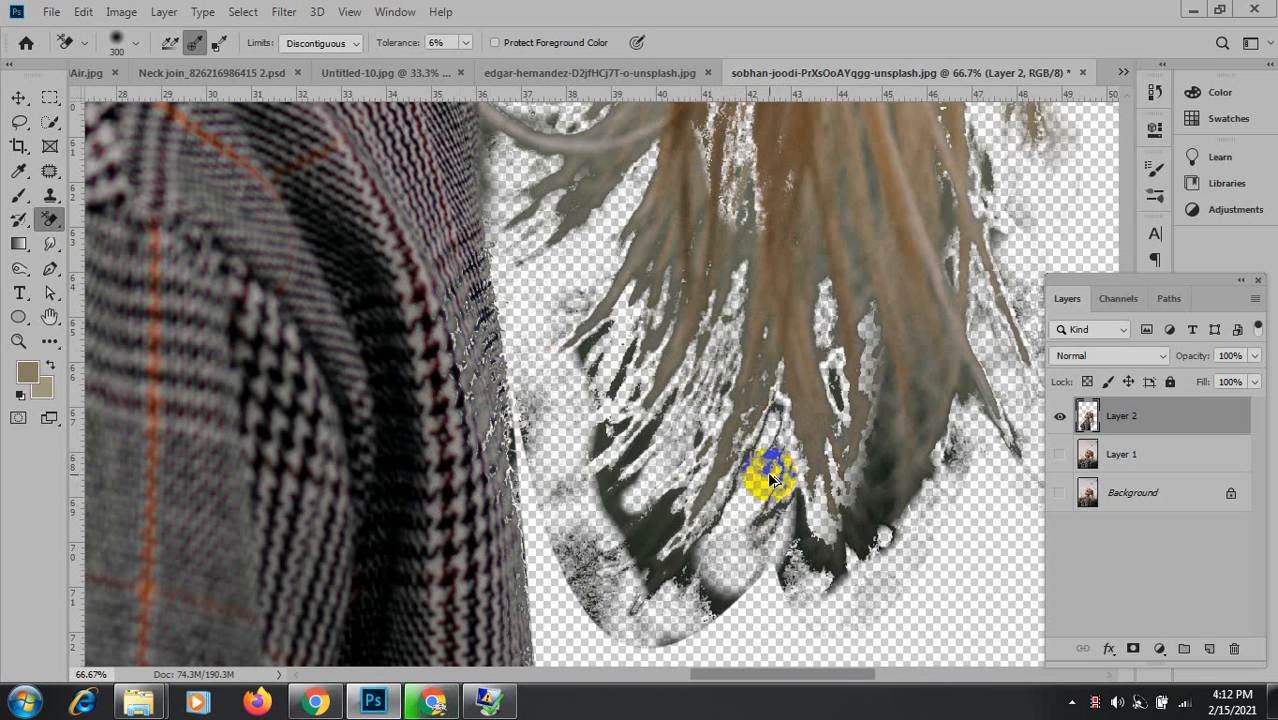
pyautogui.hotkey('ctrl', 'z')
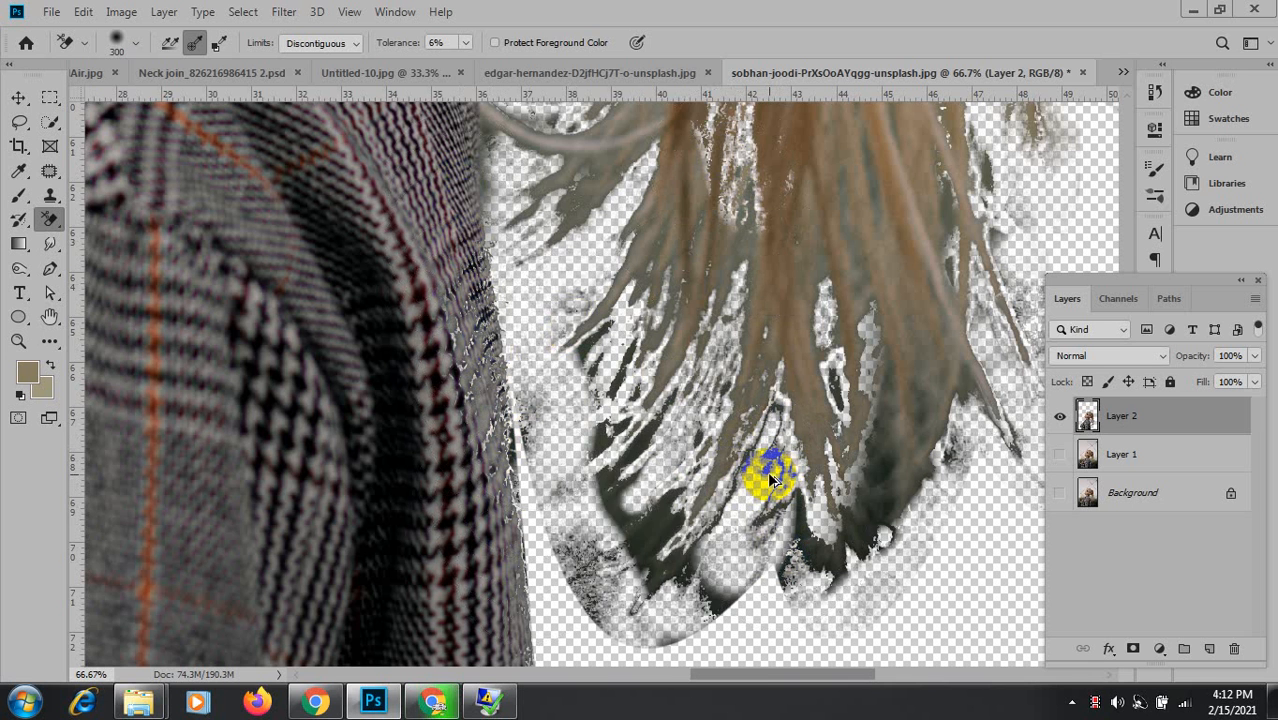
pyautogui.hotkey('ctrl', 'shift', 'z')
pyautogui.hotkey('ctrl', 'z')
pyautogui.hotkey('ctrl', 'shift', 'z')
pyautogui.hotkey('ctrl', 'z')
pyautogui.hotkey('ctrl', 'shift', 'z')
pyautogui.hotkey('ctrl', 'z')
pyautogui.hotkey('ctrl', 'shift', 'z')
pyautogui.hotkey('ctrl', 'shift', 'z')
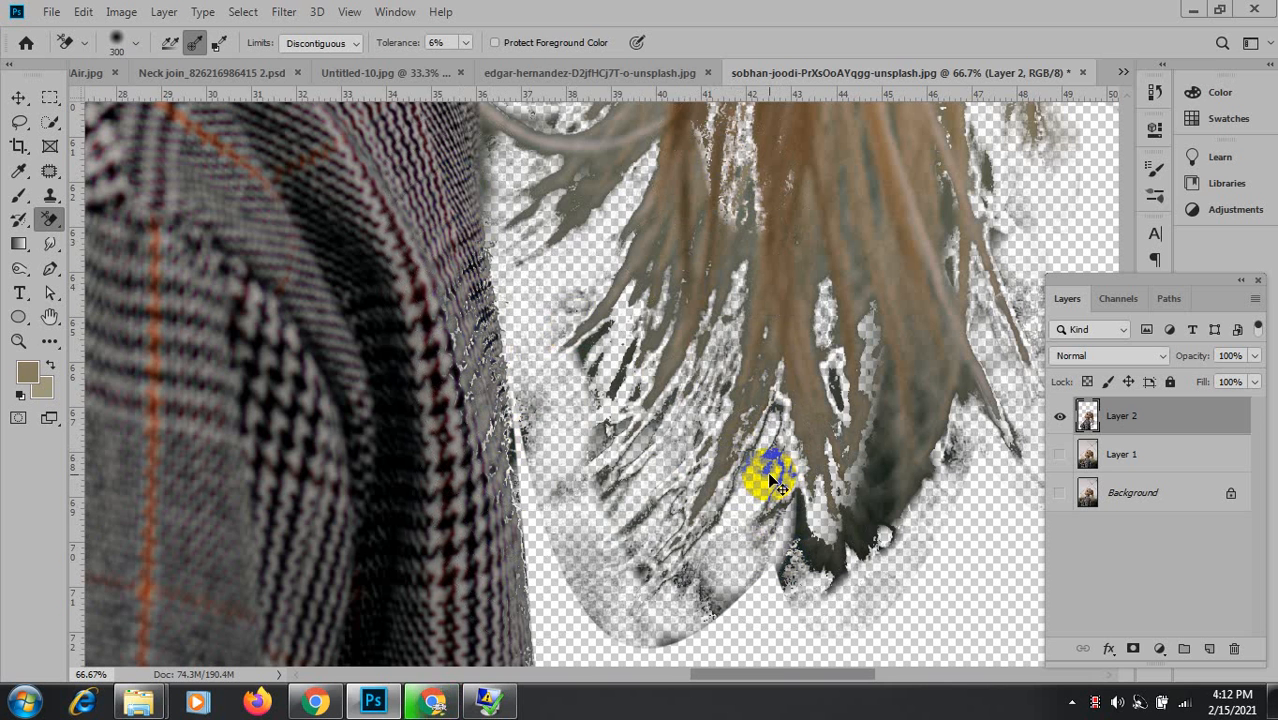
pyautogui.hotkey('ctrl', 'z')
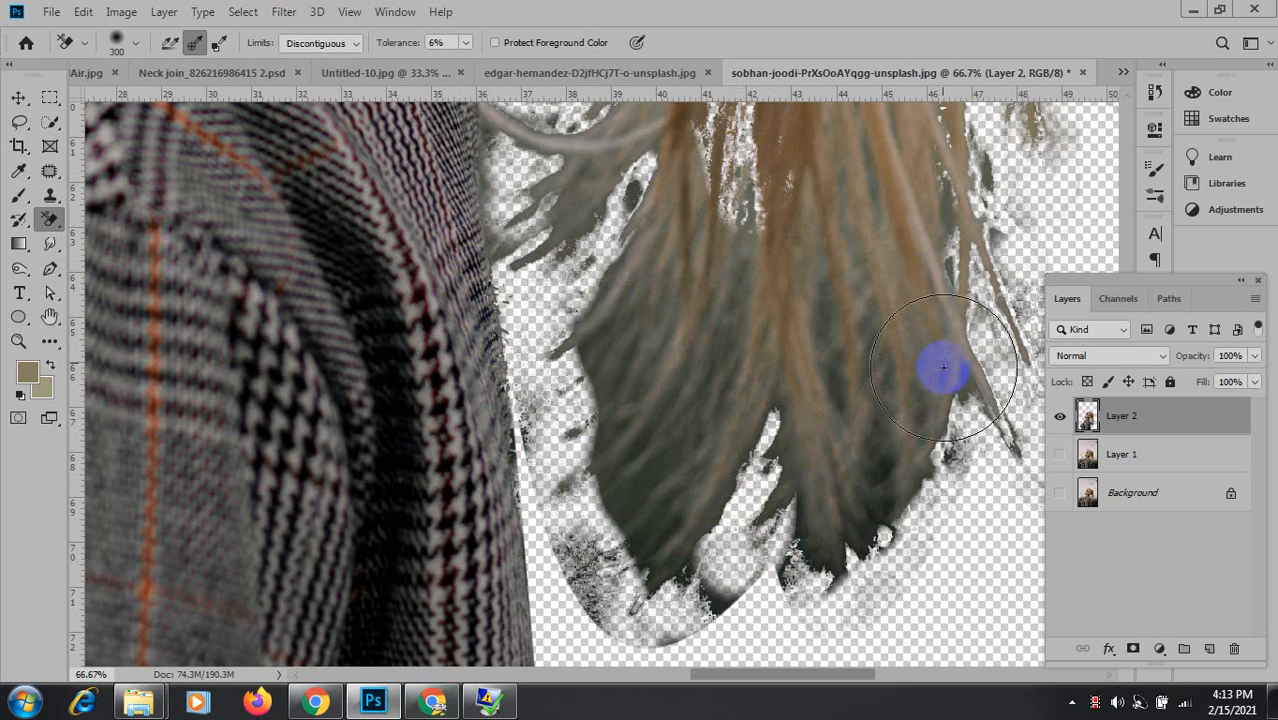
# Erase the dark green backdrop between the ponytail tips with a 300 px brush, undoing excess, and refine the coat-side tips with a 90 px brush.
pyautogui.moveTo(926, 413)
pyautogui.mouseDown()
pyautogui.moveTo(893, 258)
pyautogui.moveTo(927, 177)
pyautogui.moveTo(955, 209)
pyautogui.moveTo(851, 242)
pyautogui.moveTo(856, 214)
pyautogui.moveTo(842, 209)
pyautogui.moveTo(881, 250)
pyautogui.moveTo(896, 414)
pyautogui.moveTo(771, 371)
pyautogui.moveTo(891, 536)
pyautogui.moveTo(845, 457)
pyautogui.moveTo(728, 379)
pyautogui.moveTo(743, 328)
pyautogui.moveTo(733, 307)
pyautogui.moveTo(743, 316)
pyautogui.moveTo(721, 408)
pyautogui.moveTo(669, 220)
pyautogui.moveTo(694, 441)
pyautogui.moveTo(666, 419)
pyautogui.moveTo(649, 373)
pyautogui.moveTo(740, 463)
pyautogui.moveTo(766, 530)
pyautogui.mouseUp()
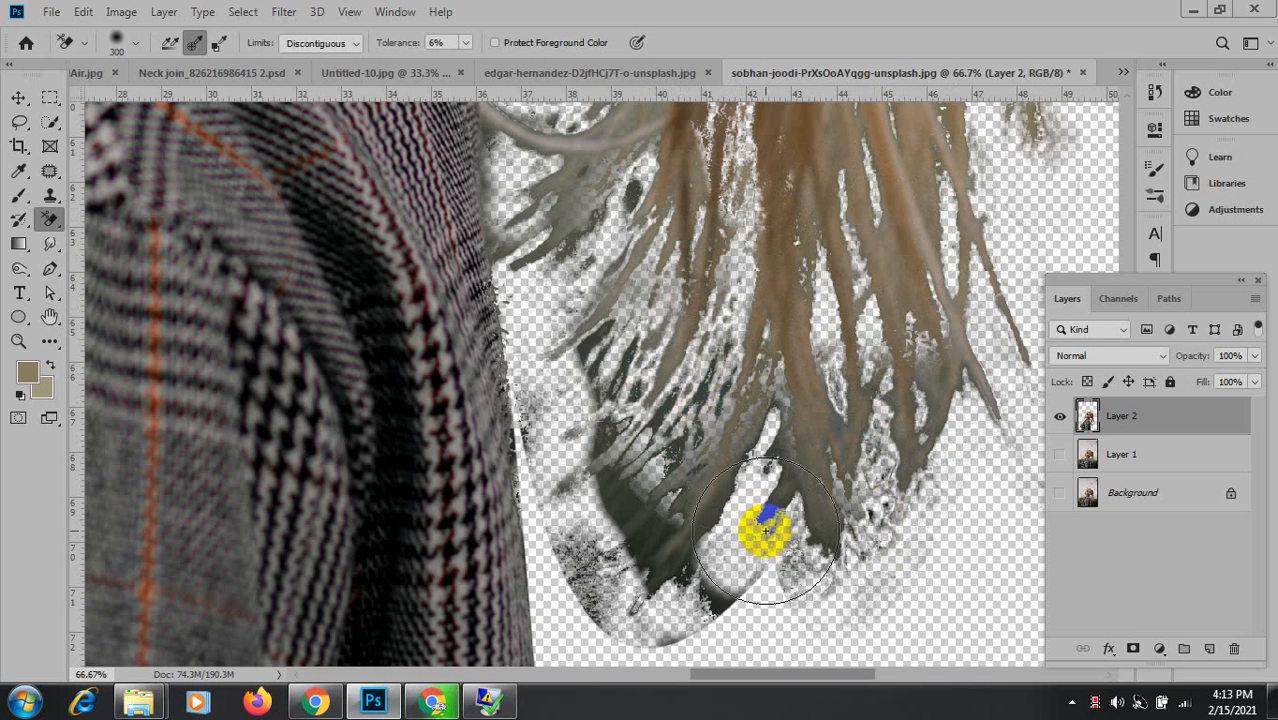
pyautogui.hotkey('ctrl', 'z')
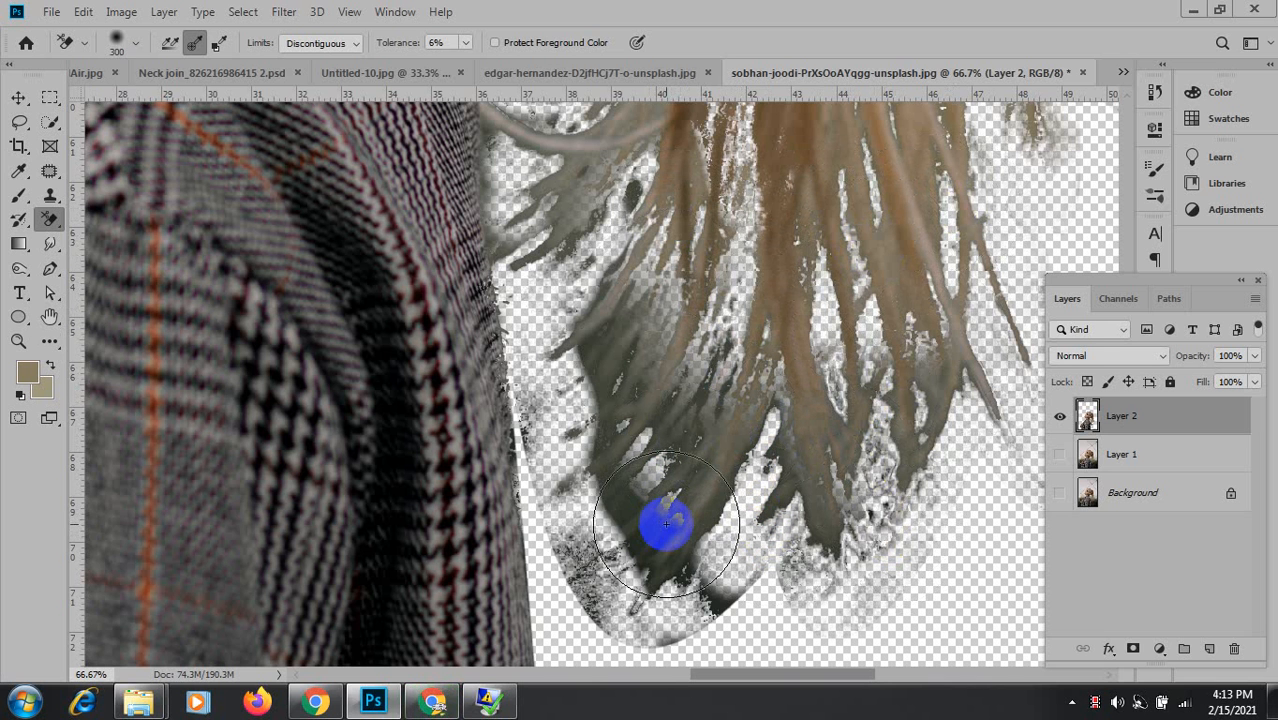
pyautogui.moveTo(667, 524)
pyautogui.mouseDown()
pyautogui.moveTo(601, 533)
pyautogui.moveTo(621, 528)
pyautogui.moveTo(640, 494)
pyautogui.moveTo(623, 499)
pyautogui.moveTo(657, 575)
pyautogui.moveTo(747, 599)
pyautogui.mouseUp()
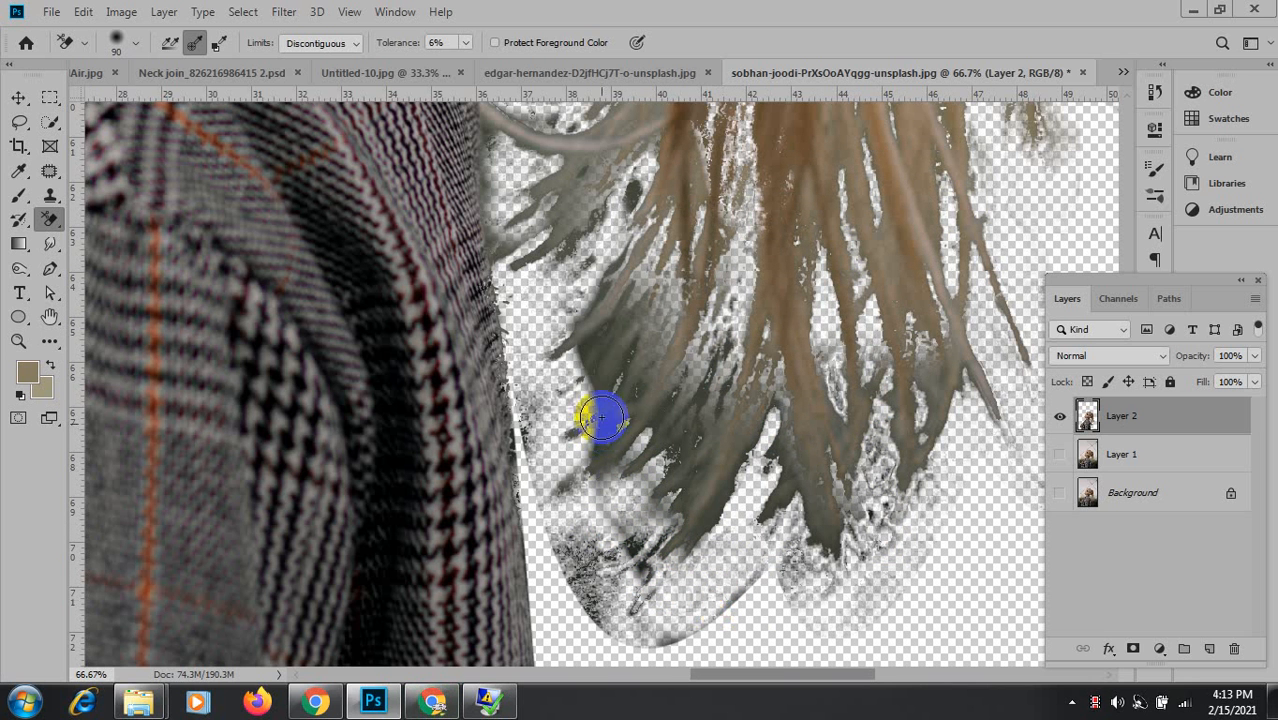
pyautogui.moveTo(604, 387); pyautogui.dragTo(605, 385)
pyautogui.moveTo(592, 321)
pyautogui.mouseDown()
pyautogui.moveTo(616, 322)
pyautogui.moveTo(588, 358)
pyautogui.moveTo(602, 382)
pyautogui.mouseUp()
pyautogui.moveTo(669, 440)
pyautogui.mouseDown()
pyautogui.moveTo(668, 401)
pyautogui.moveTo(693, 468)
pyautogui.moveTo(681, 489)
pyautogui.moveTo(721, 529)
pyautogui.moveTo(784, 472)
pyautogui.moveTo(781, 511)
pyautogui.moveTo(785, 449)
pyautogui.moveTo(845, 540)
pyautogui.moveTo(827, 560)
pyautogui.moveTo(884, 481)
pyautogui.moveTo(922, 414)
pyautogui.mouseUp()
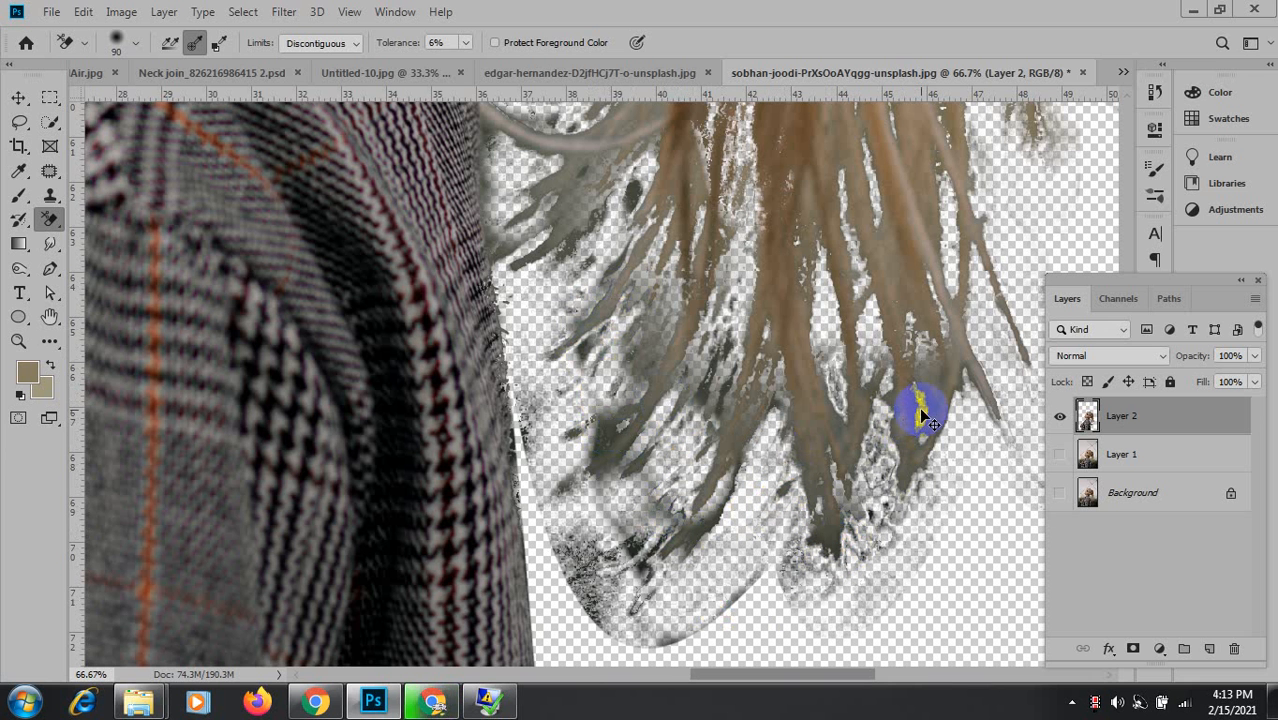
pyautogui.moveTo(922, 414); pyautogui.dragTo(921, 413)
# Erase the pale backdrop fringe along the forehead hairline and front of the crown, sampling edge colours and reducing the brush to 42 px.
pyautogui.scroll(-6, 921, 412)
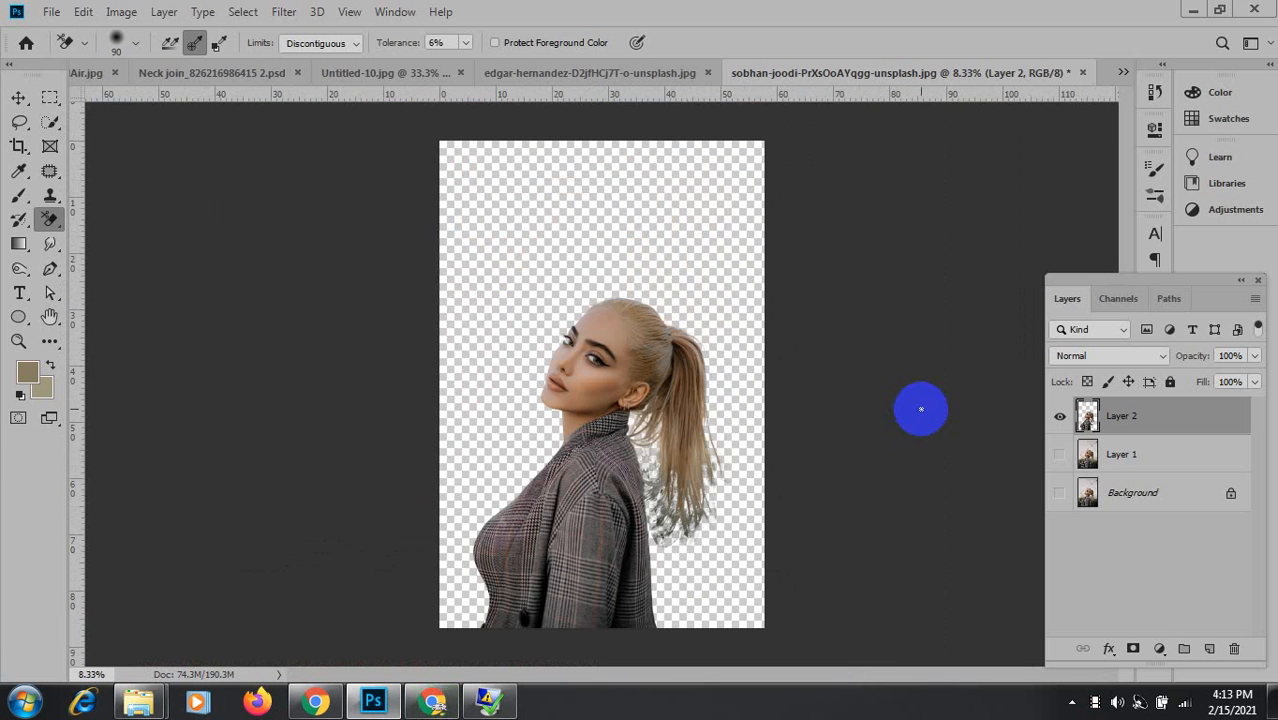
pyautogui.click(726, 383)
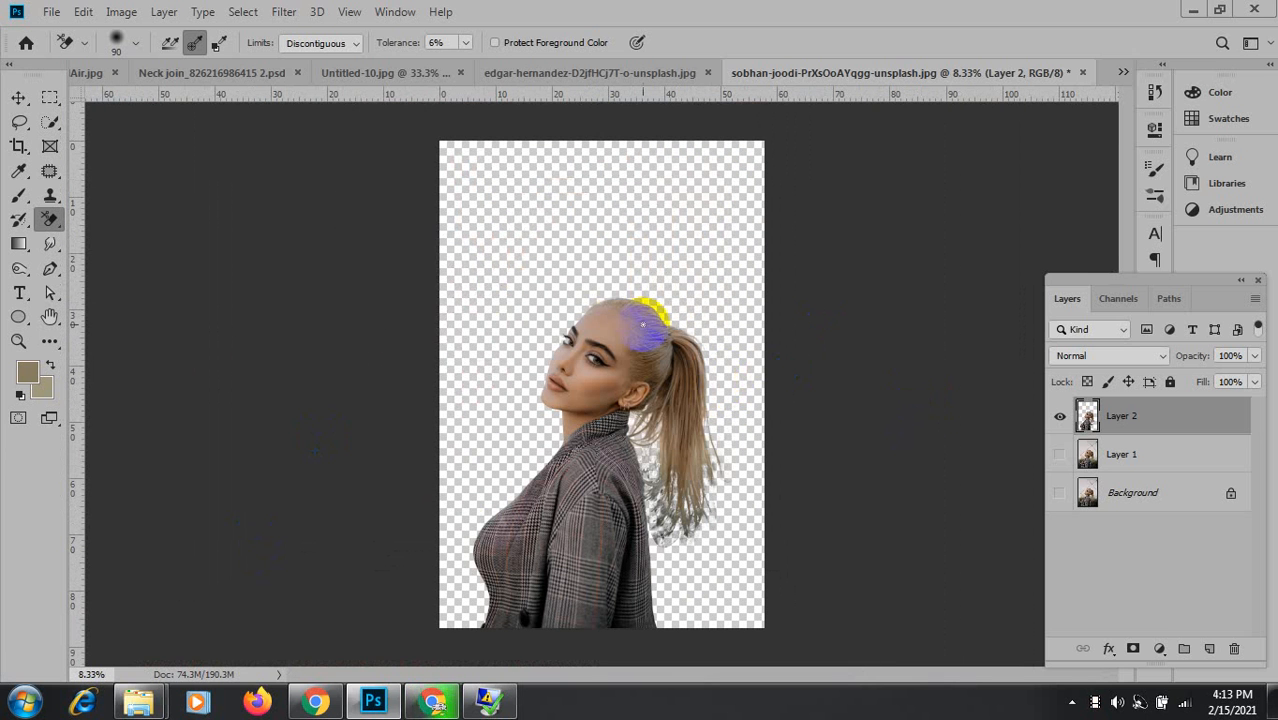
pyautogui.scroll(6, 605, 291)
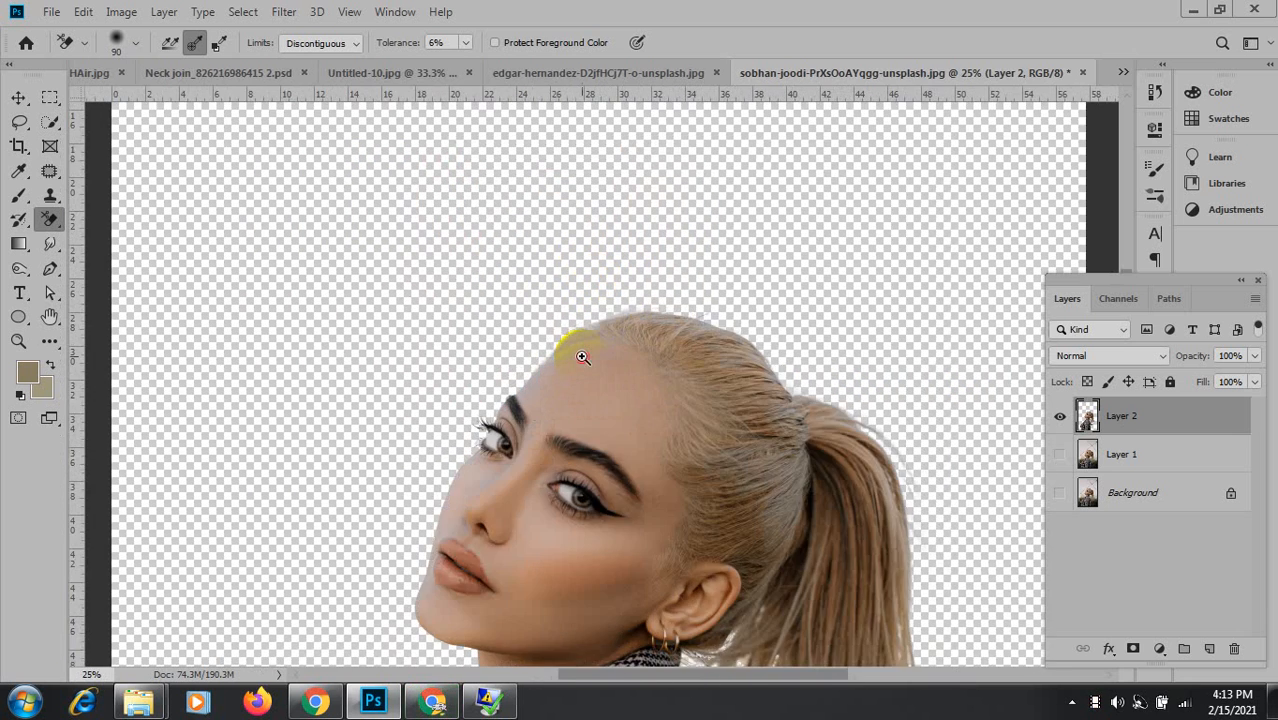
pyautogui.scroll(1, 587, 333)
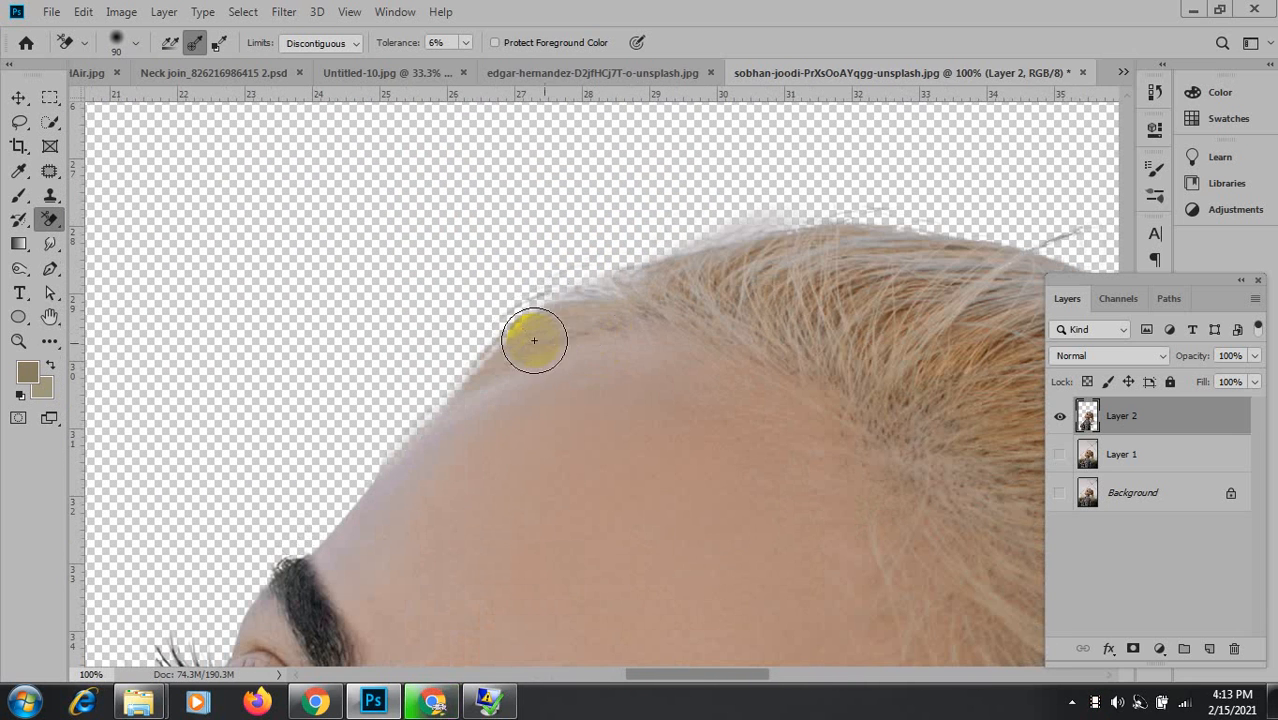
pyautogui.click(629, 237)
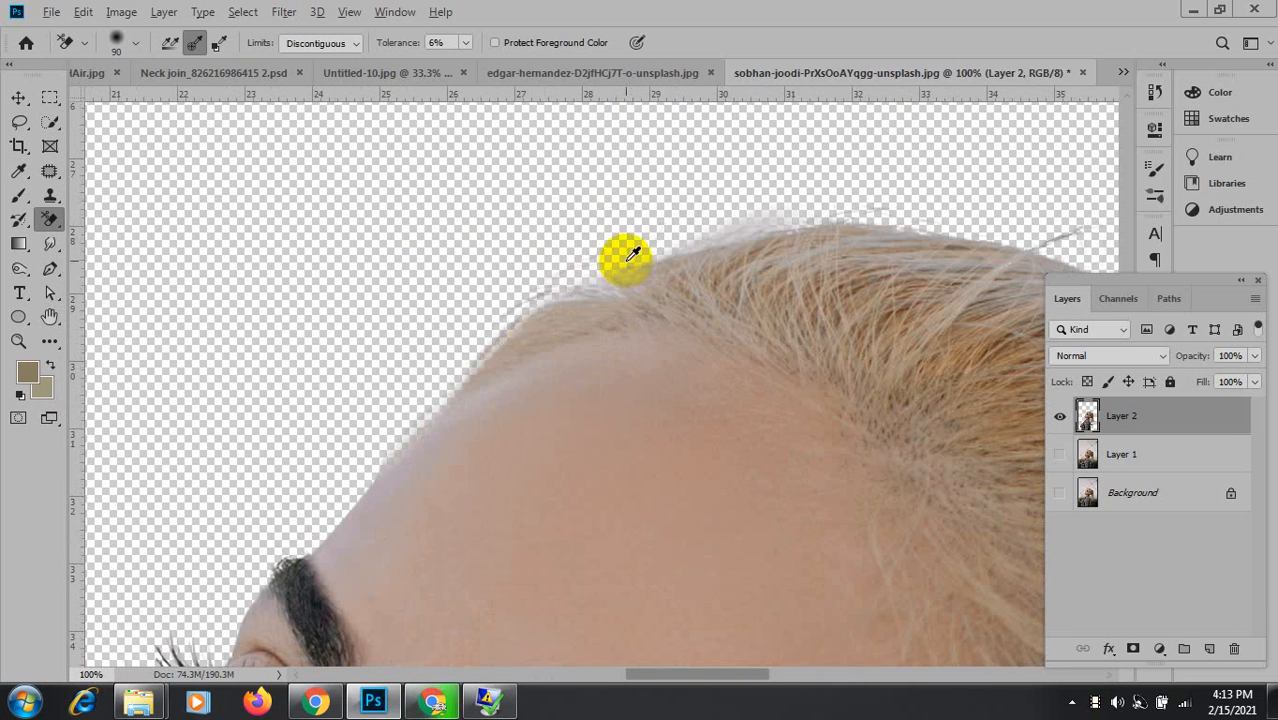
pyautogui.keyDown('alt'); pyautogui.click(760, 210); pyautogui.keyUp('alt')
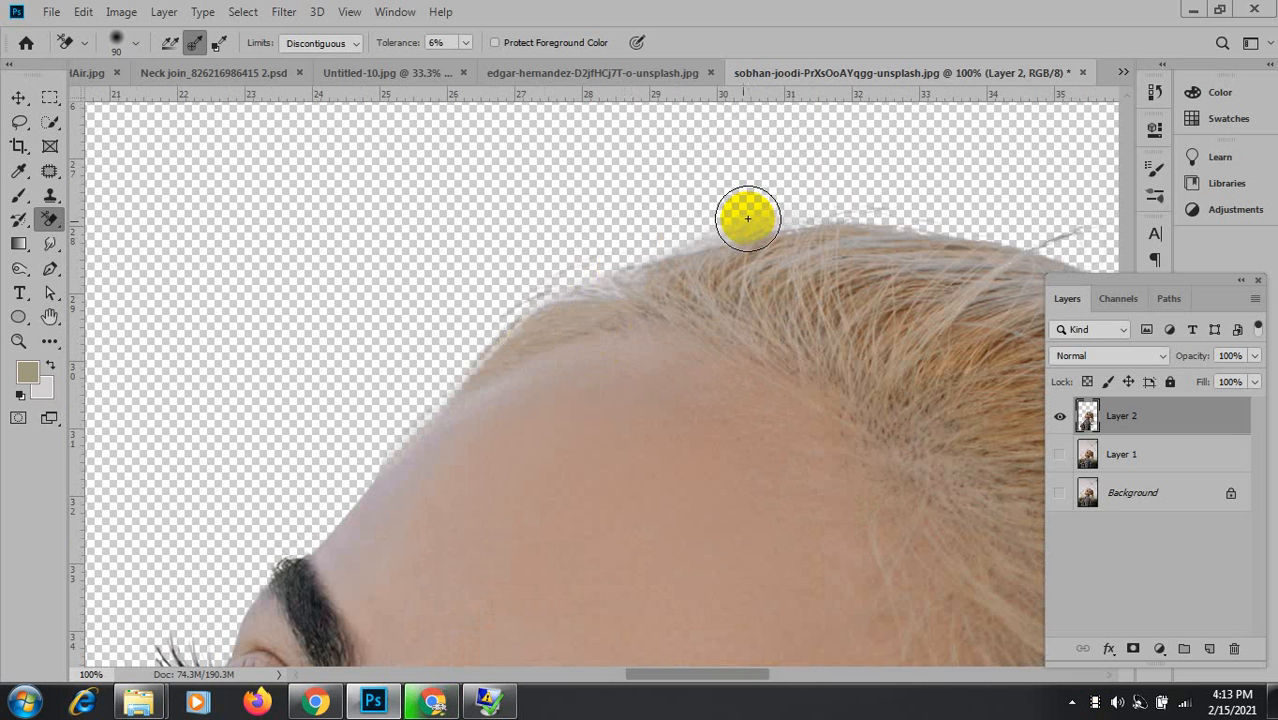
pyautogui.moveTo(748, 218); pyautogui.dragTo(693, 231)
pyautogui.keyDown('alt'); pyautogui.click(711, 250); pyautogui.keyUp('alt')
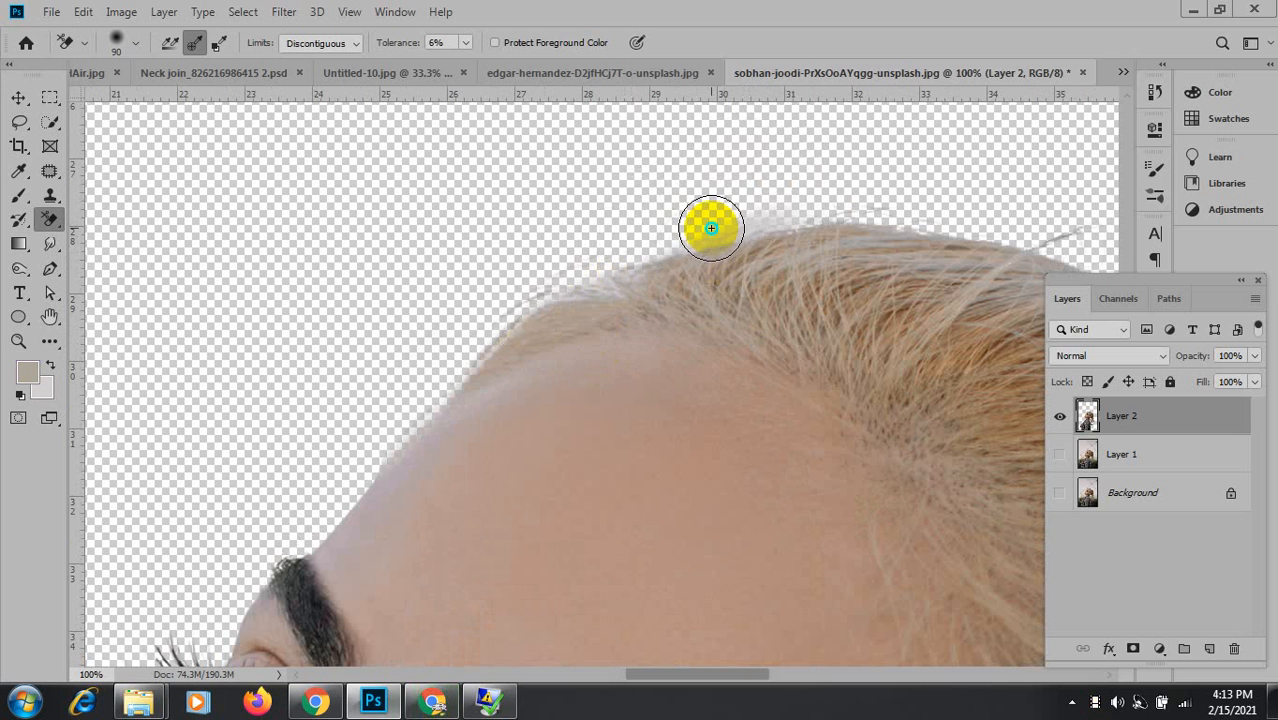
pyautogui.moveTo(711, 228)
pyautogui.mouseDown()
pyautogui.moveTo(697, 232)
pyautogui.moveTo(818, 210)
pyautogui.mouseUp()
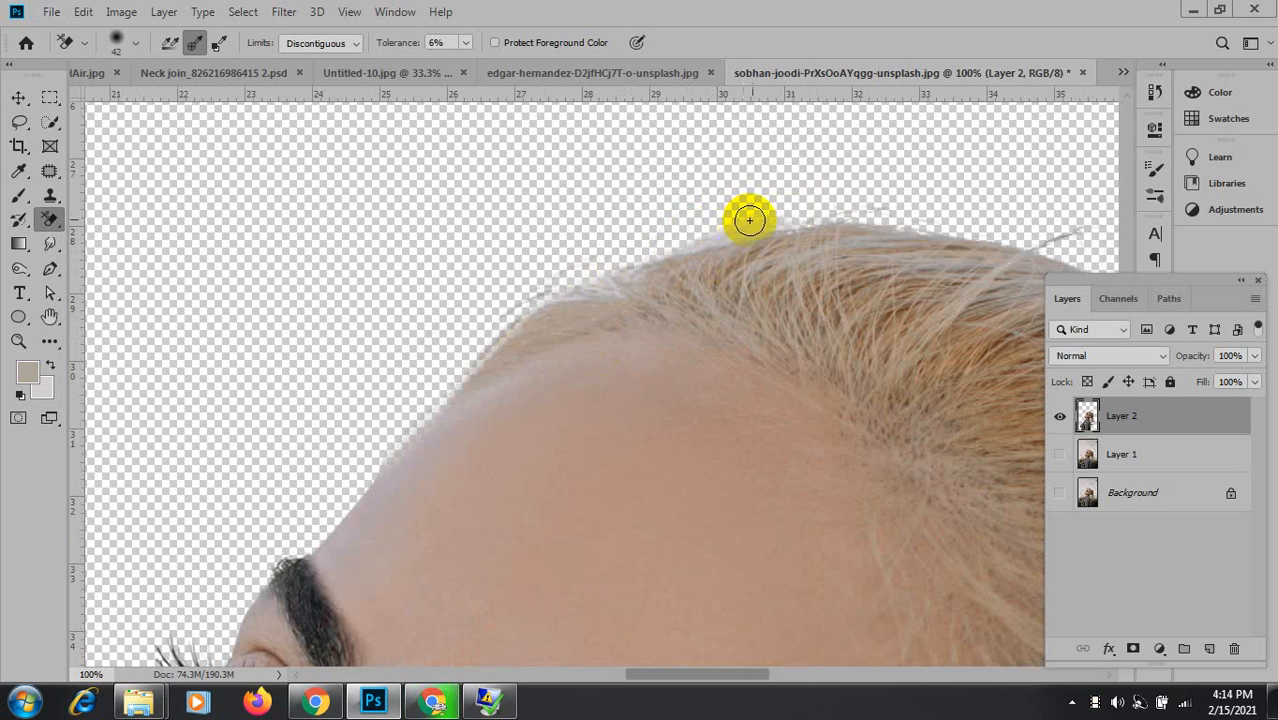
pyautogui.moveTo(739, 221)
pyautogui.mouseDown()
pyautogui.moveTo(562, 242)
pyautogui.moveTo(657, 250)
pyautogui.moveTo(544, 294)
pyautogui.moveTo(609, 284)
pyautogui.moveTo(507, 313)
pyautogui.mouseUp()
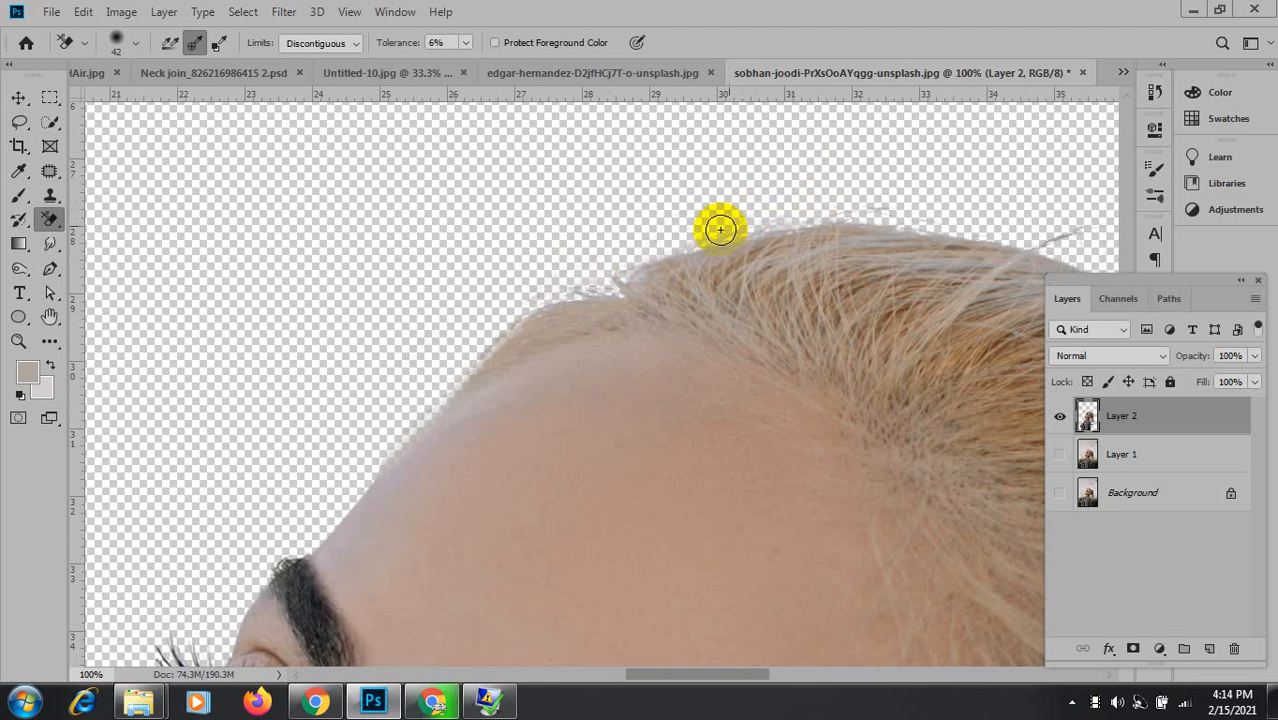
# Clean the backdrop fringe along the back of the crown down to where the ponytail begins.
pyautogui.moveTo(722, 226)
pyautogui.mouseDown()
pyautogui.moveTo(950, 203)
pyautogui.moveTo(573, 168)
pyautogui.mouseUp()
pyautogui.moveTo(893, 304); pyautogui.dragTo(659, 163)
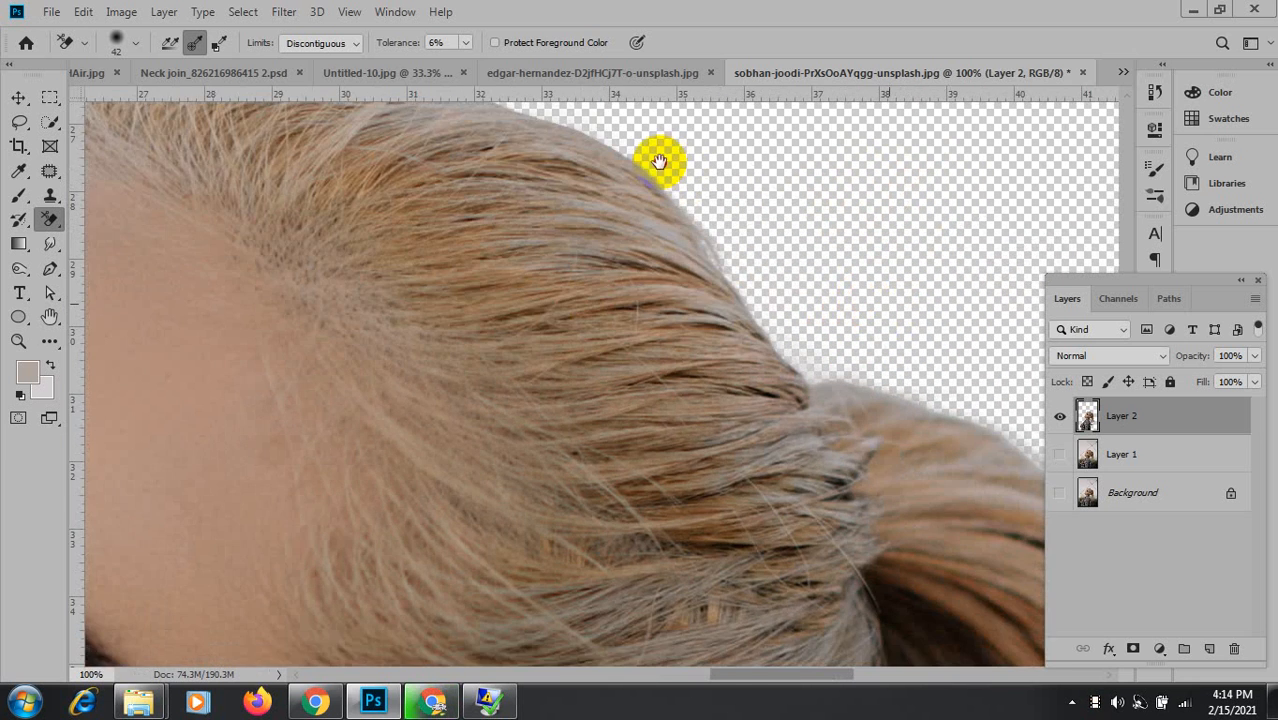
pyautogui.moveTo(551, 126); pyautogui.dragTo(608, 365)
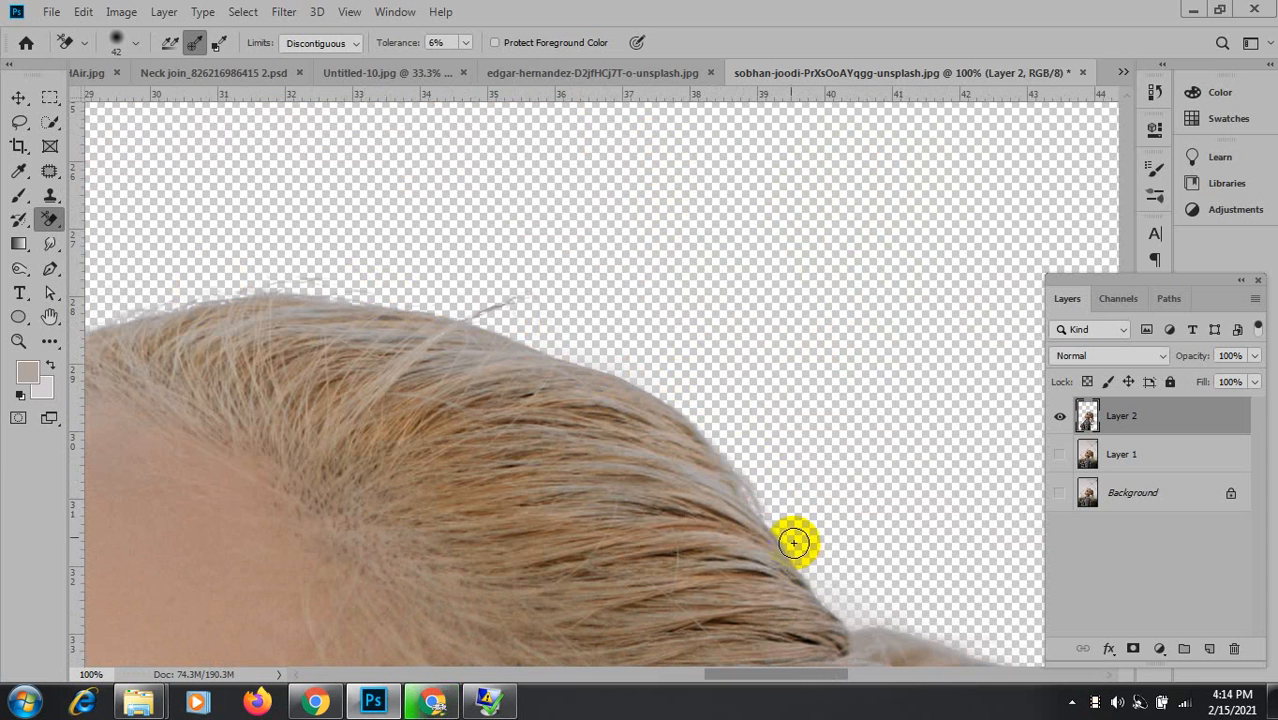
pyautogui.moveTo(731, 445)
pyautogui.mouseDown()
pyautogui.moveTo(789, 539)
pyautogui.moveTo(658, 295)
pyautogui.mouseUp()
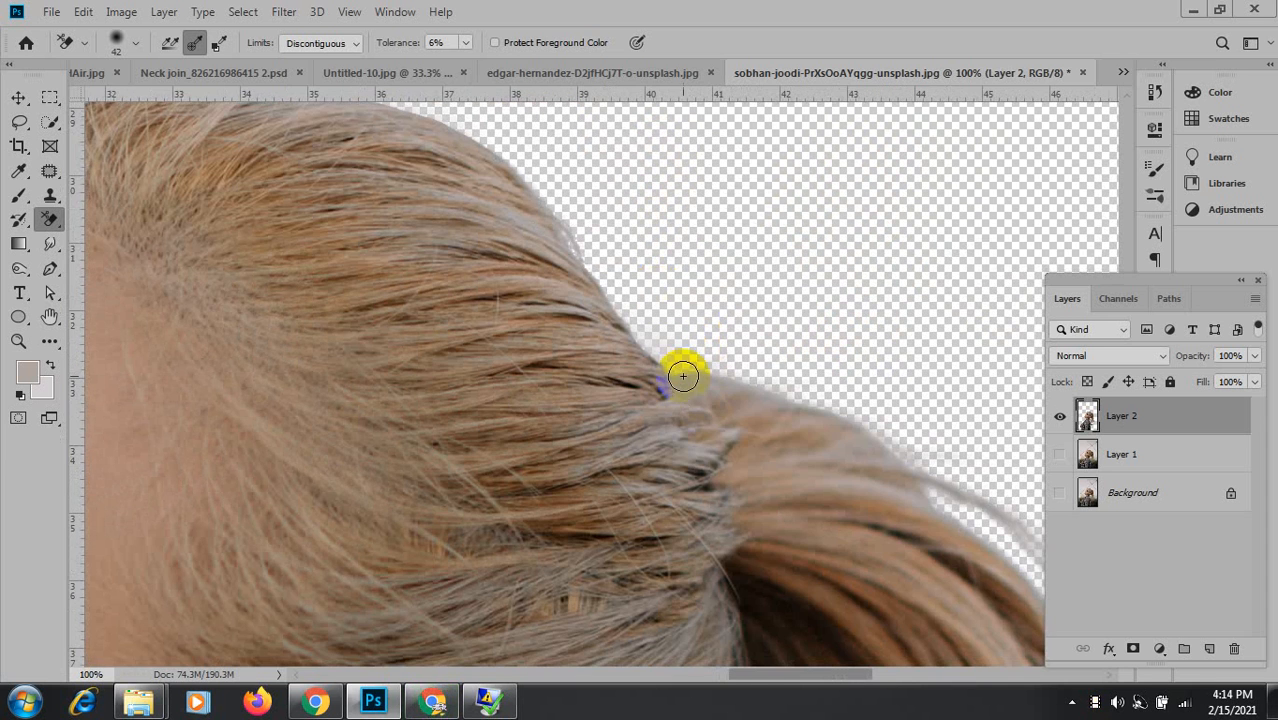
pyautogui.moveTo(682, 374)
pyautogui.mouseDown()
pyautogui.moveTo(662, 341)
pyautogui.moveTo(735, 372)
pyautogui.moveTo(673, 352)
pyautogui.moveTo(748, 351)
pyautogui.moveTo(644, 319)
pyautogui.moveTo(695, 364)
pyautogui.moveTo(754, 374)
pyautogui.mouseUp()
# Erase backdrop showing through the lower ponytail, along a vertical gap between strands and around the outer strand tips.
pyautogui.moveTo(849, 431)
pyautogui.mouseDown()
pyautogui.moveTo(454, 251)
pyautogui.moveTo(551, 274)
pyautogui.moveTo(450, 213)
pyautogui.mouseUp()
pyautogui.moveTo(717, 403)
pyautogui.mouseDown()
pyautogui.moveTo(707, 408)
pyautogui.moveTo(530, 160)
pyautogui.mouseUp()
pyautogui.moveTo(528, 372); pyautogui.dragTo(596, 116)
pyautogui.moveTo(568, 422); pyautogui.dragTo(667, 119)
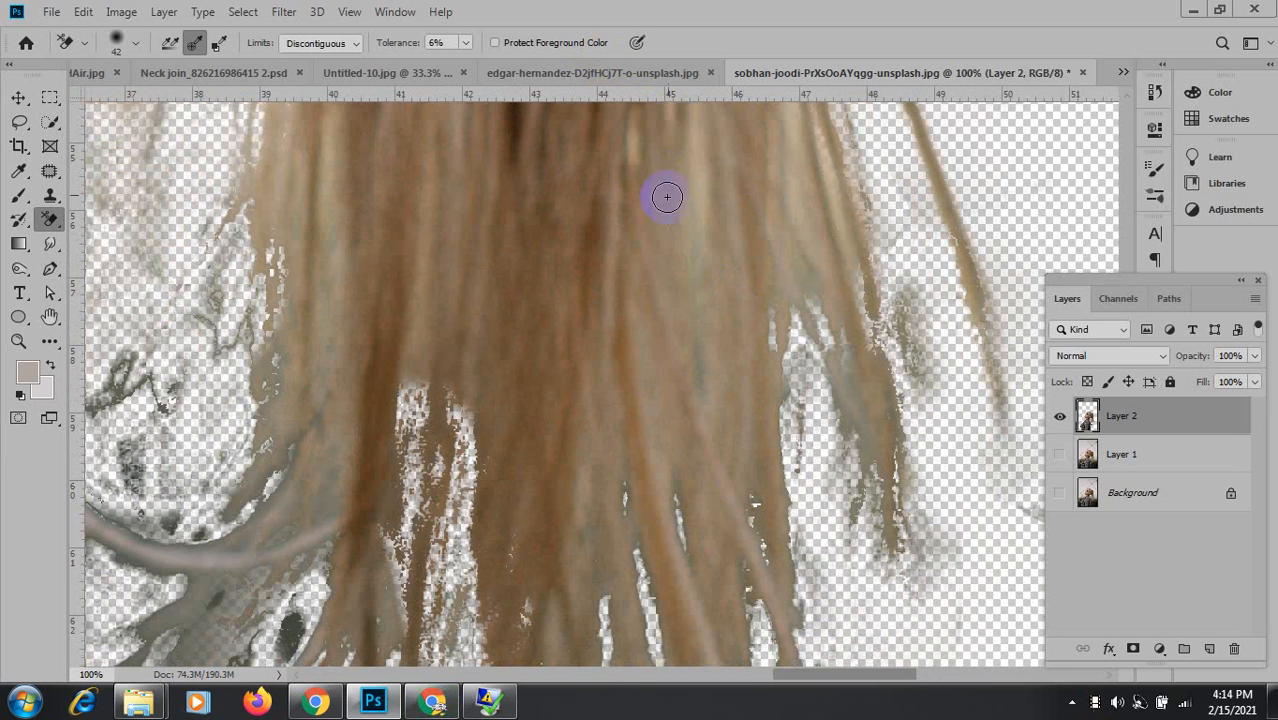
pyautogui.moveTo(692, 235)
pyautogui.mouseDown()
pyautogui.moveTo(707, 413)
pyautogui.moveTo(696, 327)
pyautogui.moveTo(748, 591)
pyautogui.mouseUp()
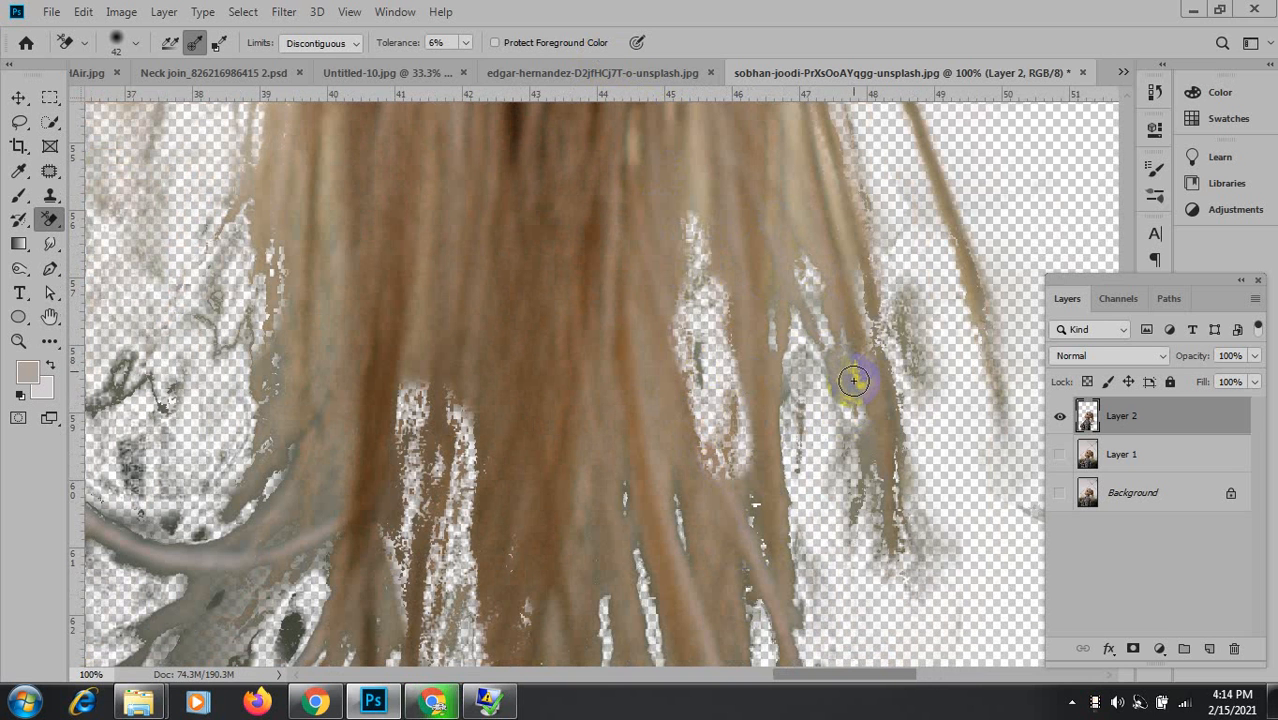
pyautogui.moveTo(869, 458)
pyautogui.mouseDown()
pyautogui.moveTo(864, 519)
pyautogui.moveTo(854, 502)
pyautogui.moveTo(930, 329)
pyautogui.moveTo(915, 317)
pyautogui.moveTo(906, 336)
pyautogui.moveTo(930, 380)
pyautogui.moveTo(902, 271)
pyautogui.moveTo(908, 332)
pyautogui.moveTo(908, 215)
pyautogui.moveTo(926, 515)
pyautogui.moveTo(905, 543)
pyautogui.moveTo(892, 379)
pyautogui.moveTo(872, 520)
pyautogui.mouseUp()
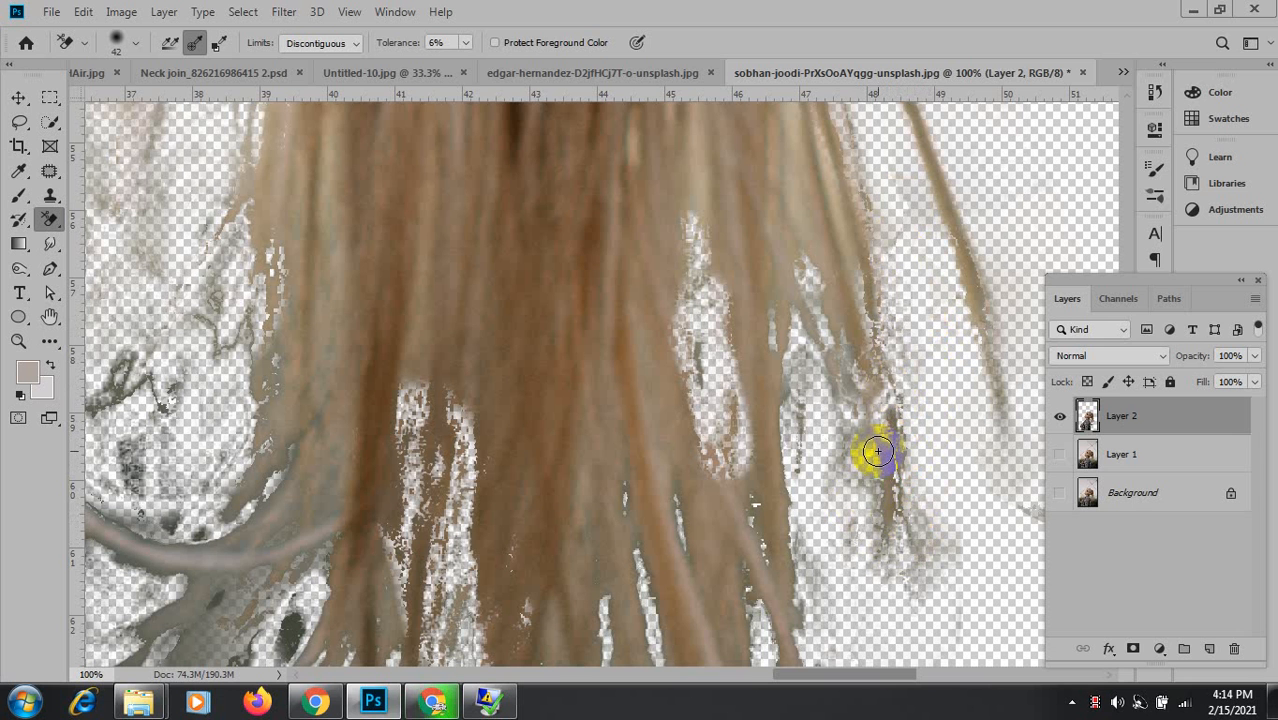
# Choose the Brush tool and give it the 174 px textured tip in the brush settings.
pyautogui.click(1156, 196)
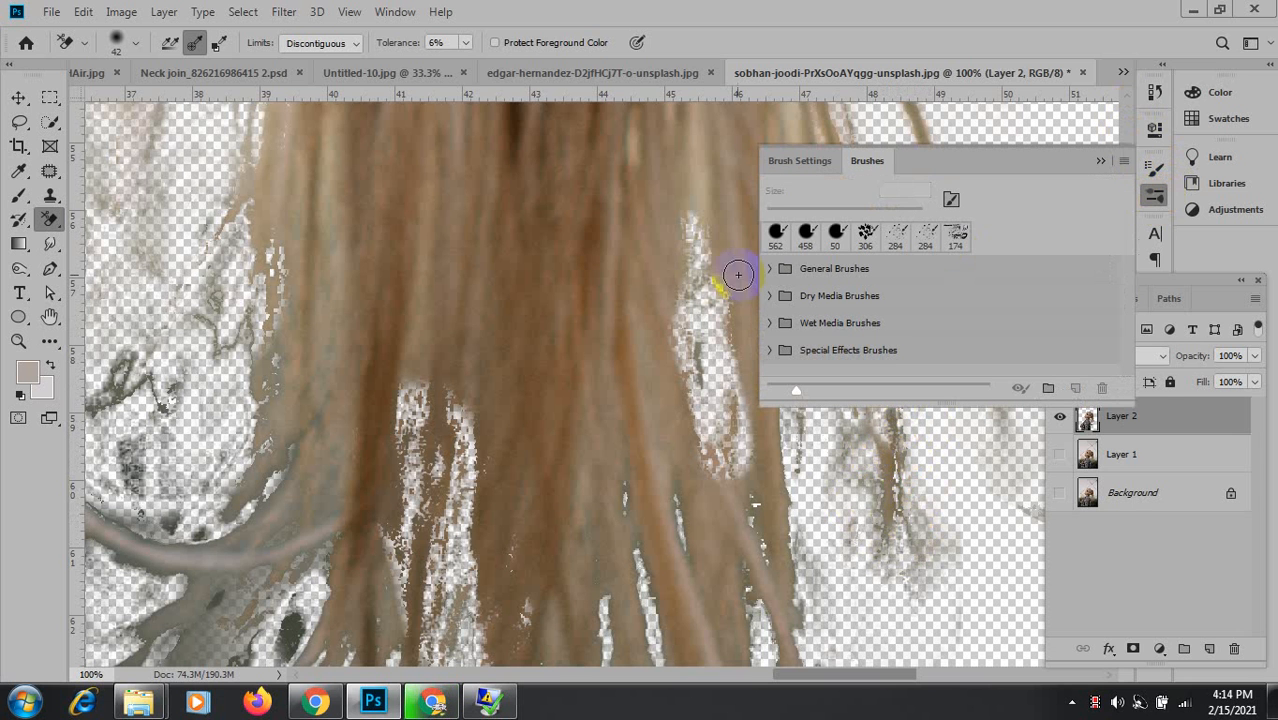
pyautogui.click(790, 162)
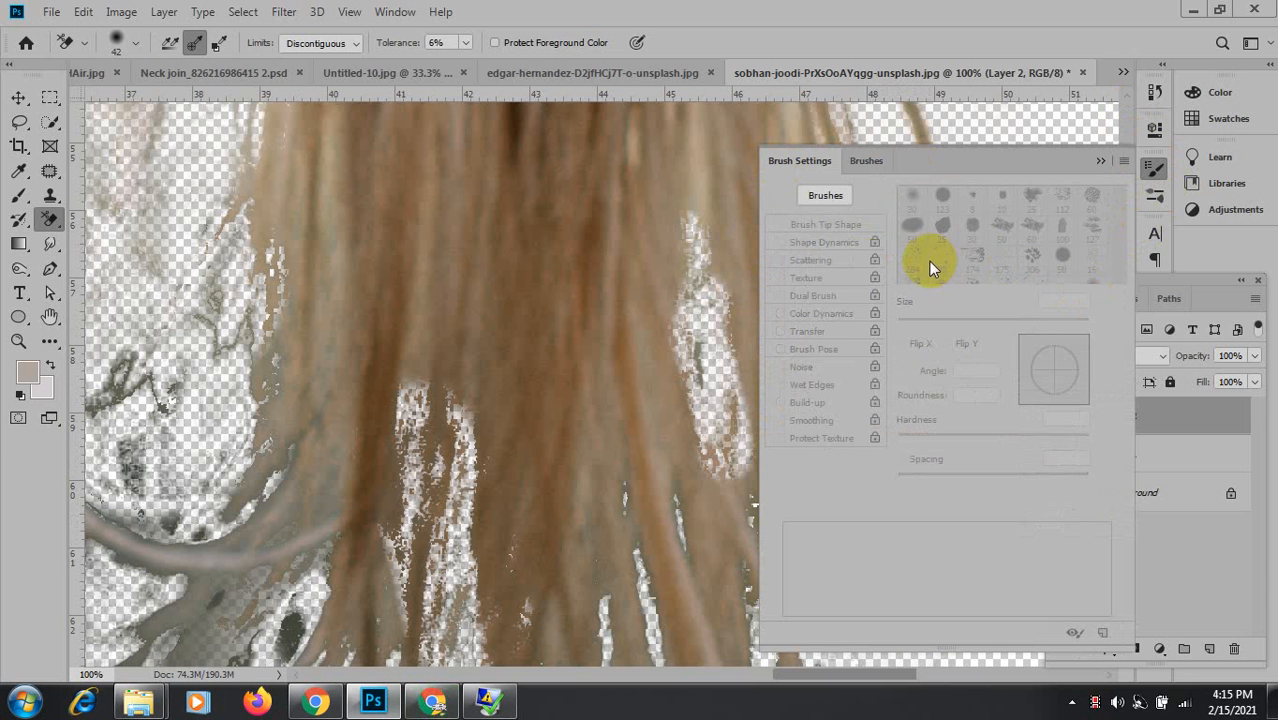
pyautogui.click(17, 196)
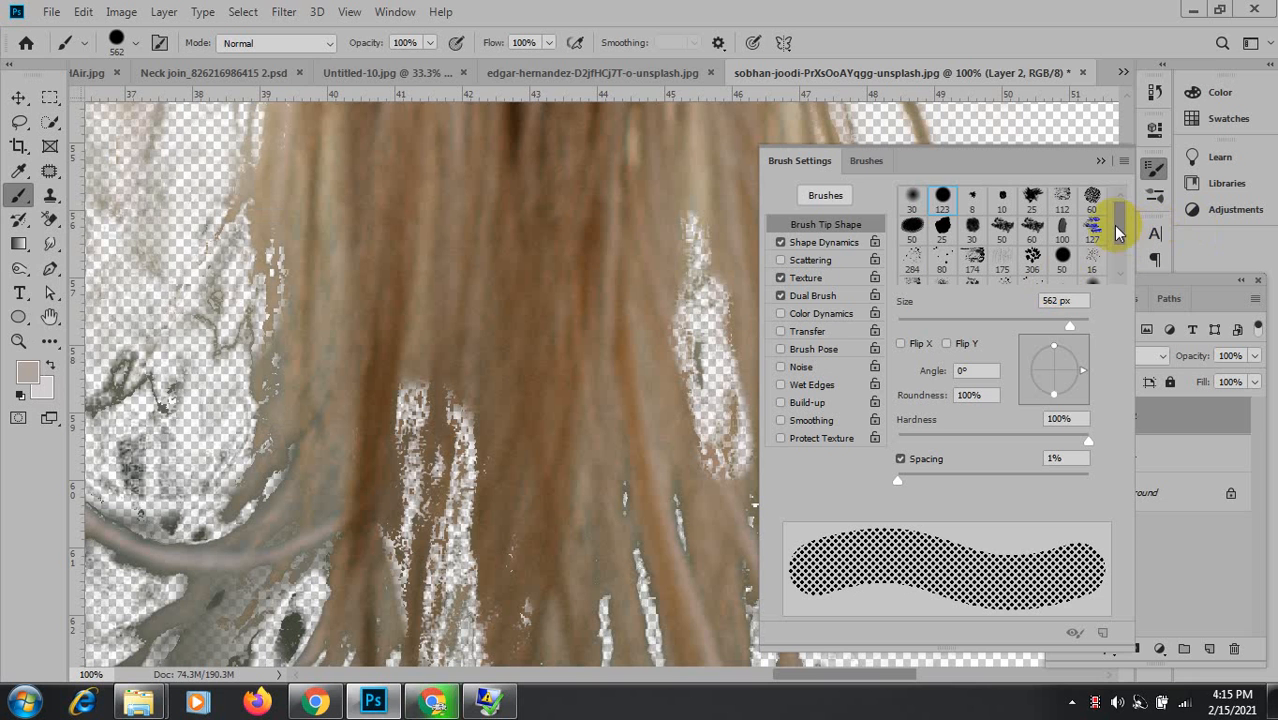
pyautogui.moveTo(1117, 230)
pyautogui.mouseDown()
pyautogui.moveTo(1119, 255)
pyautogui.moveTo(1117, 220)
pyautogui.mouseUp()
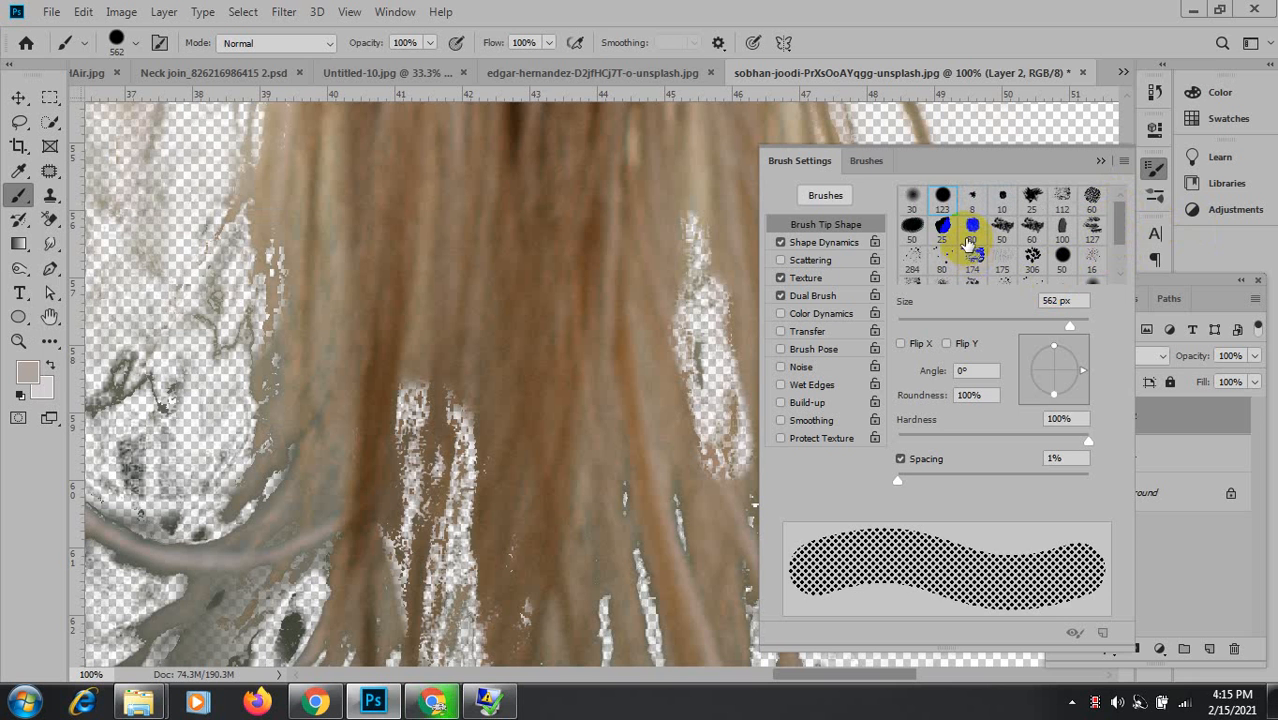
pyautogui.moveTo(978, 260)
pyautogui.mouseDown()
pyautogui.moveTo(1110, 236)
pyautogui.moveTo(1121, 251)
pyautogui.mouseUp()
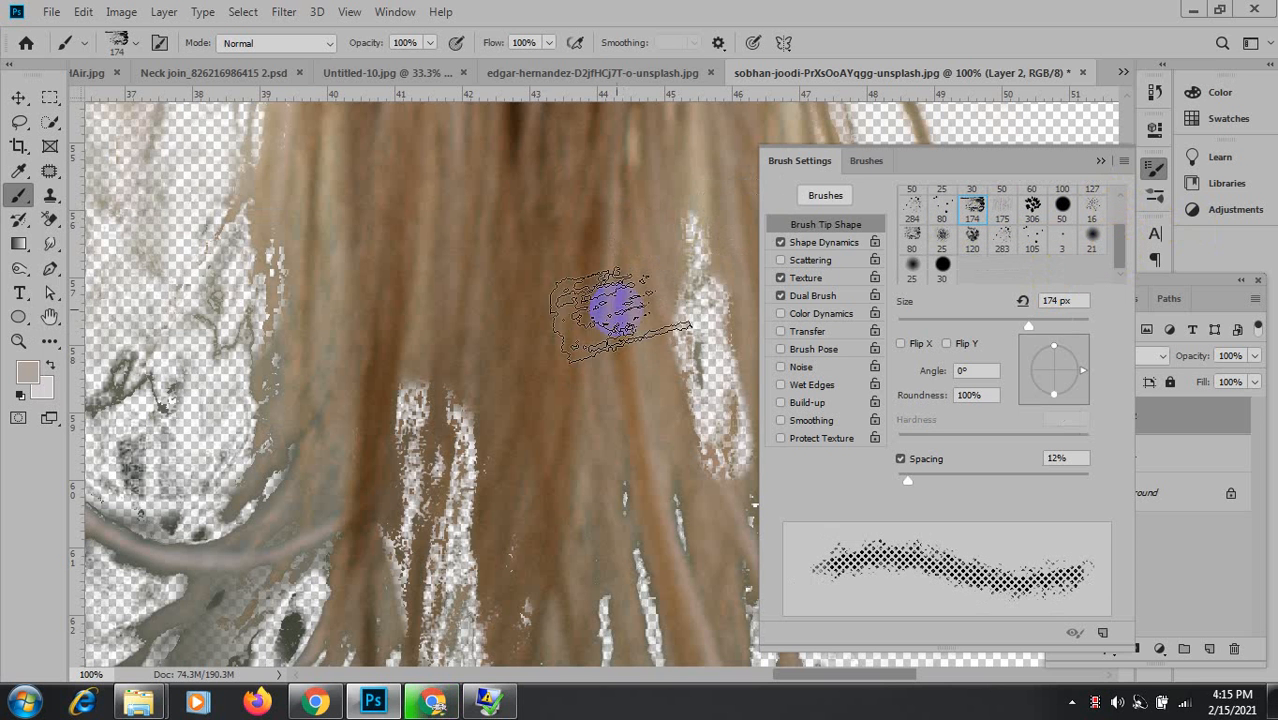
pyautogui.click(1100, 163)
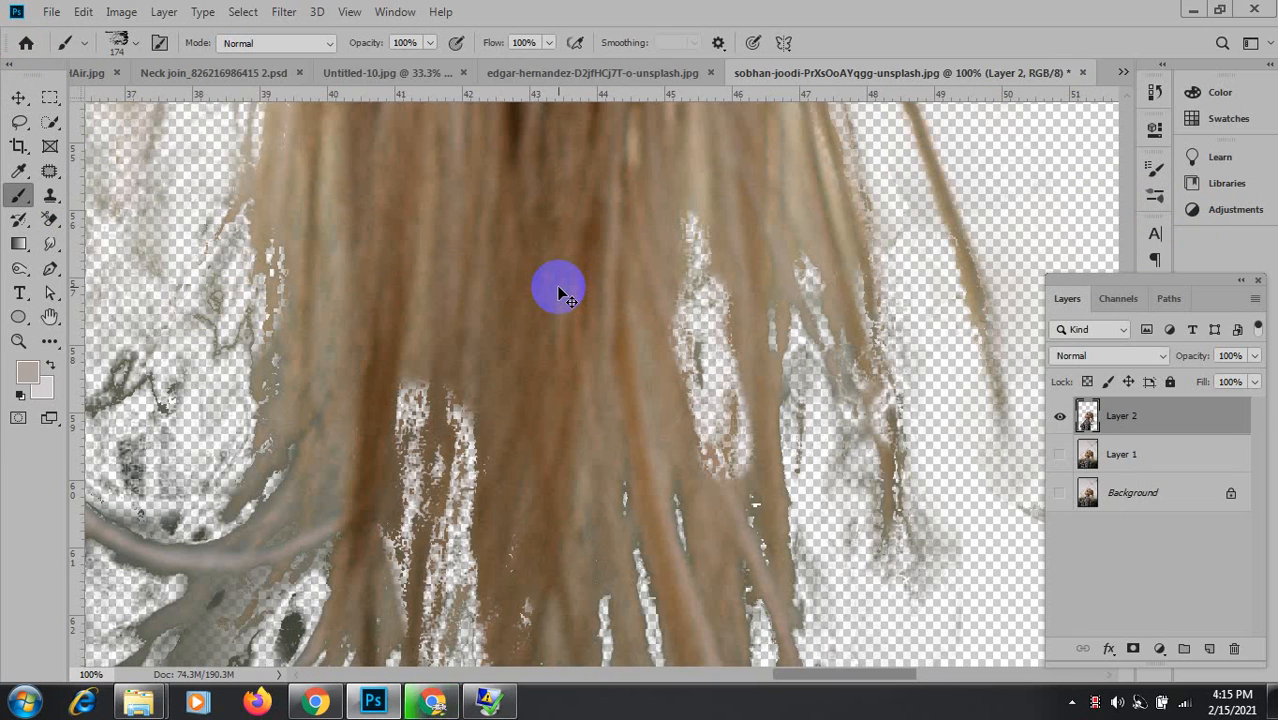
# Load Layer 2's transparency as a selection around the woman and inspect it at the ponytail tips.
pyautogui.scroll(-5, 560, 292)
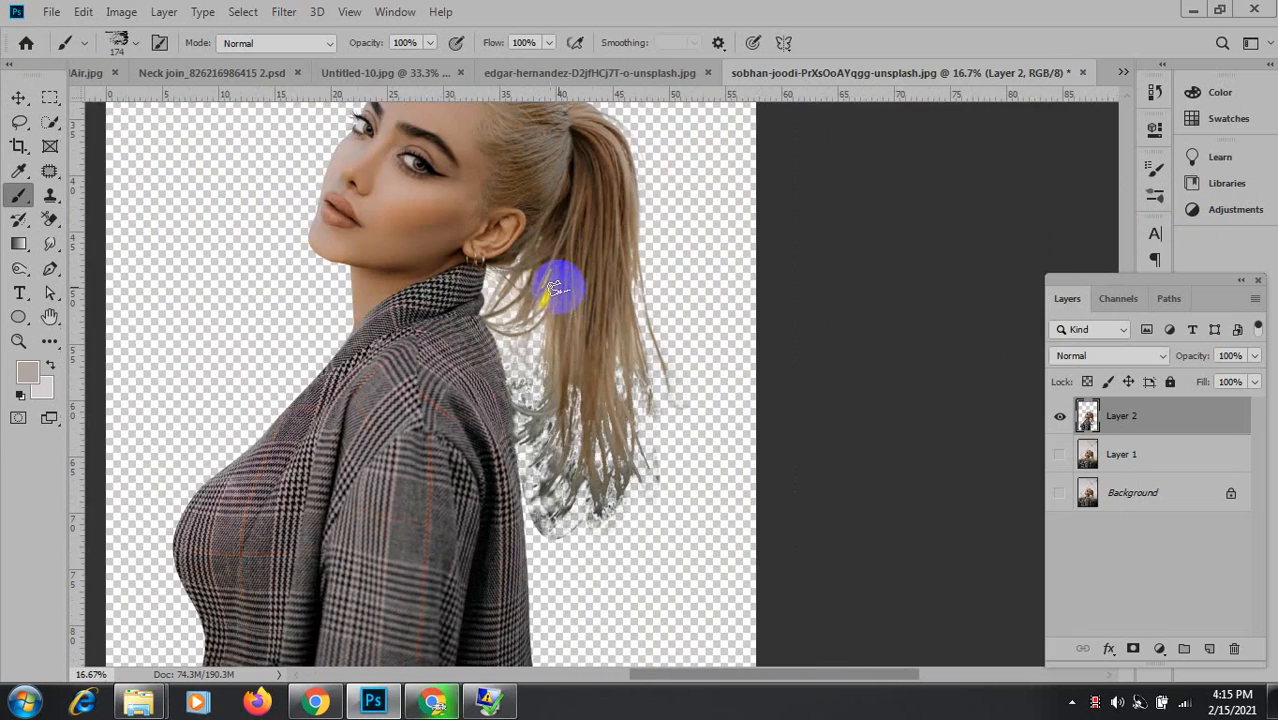
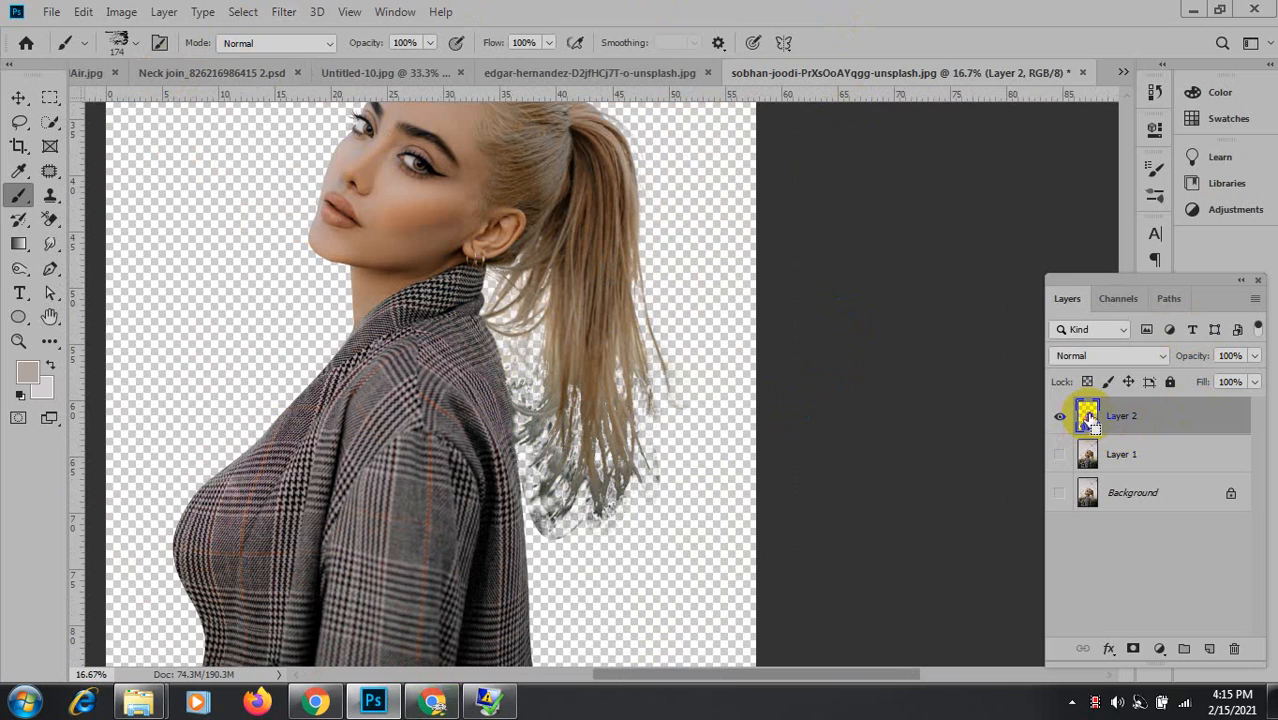
pyautogui.keyDown('ctrl'); pyautogui.click(1089, 419); pyautogui.keyUp('ctrl')
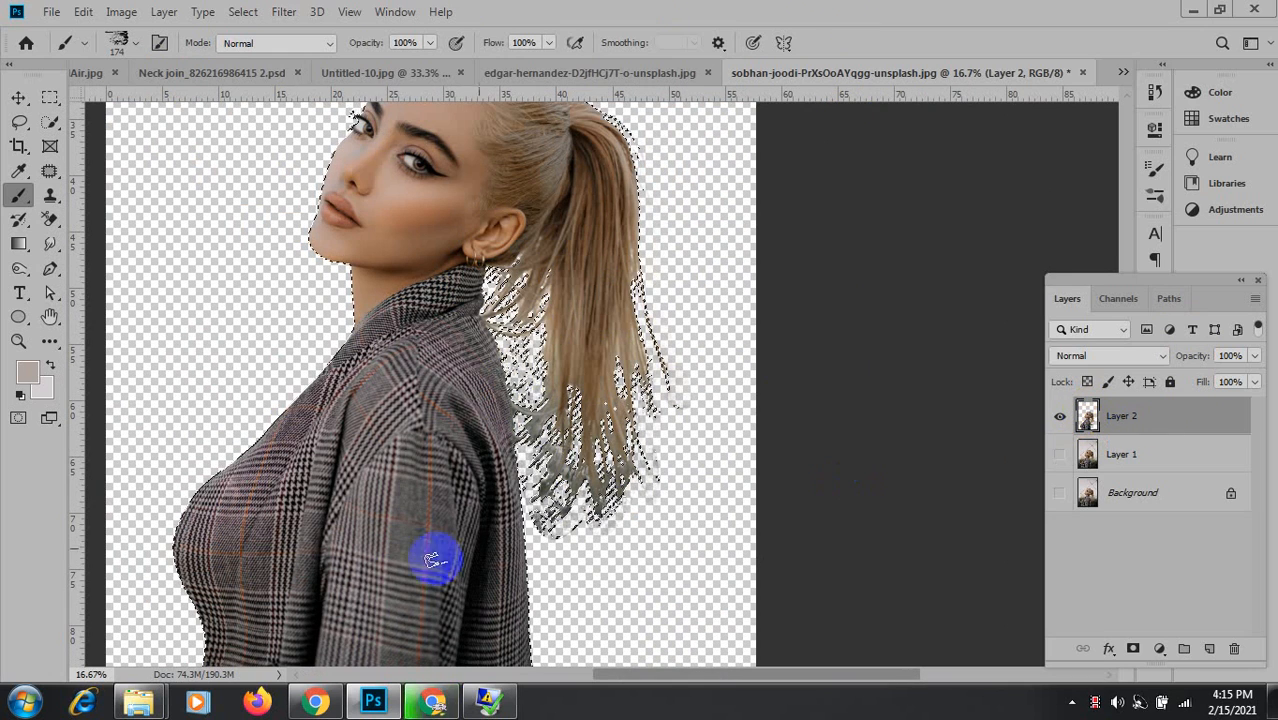
pyautogui.scroll(4, 596, 512)
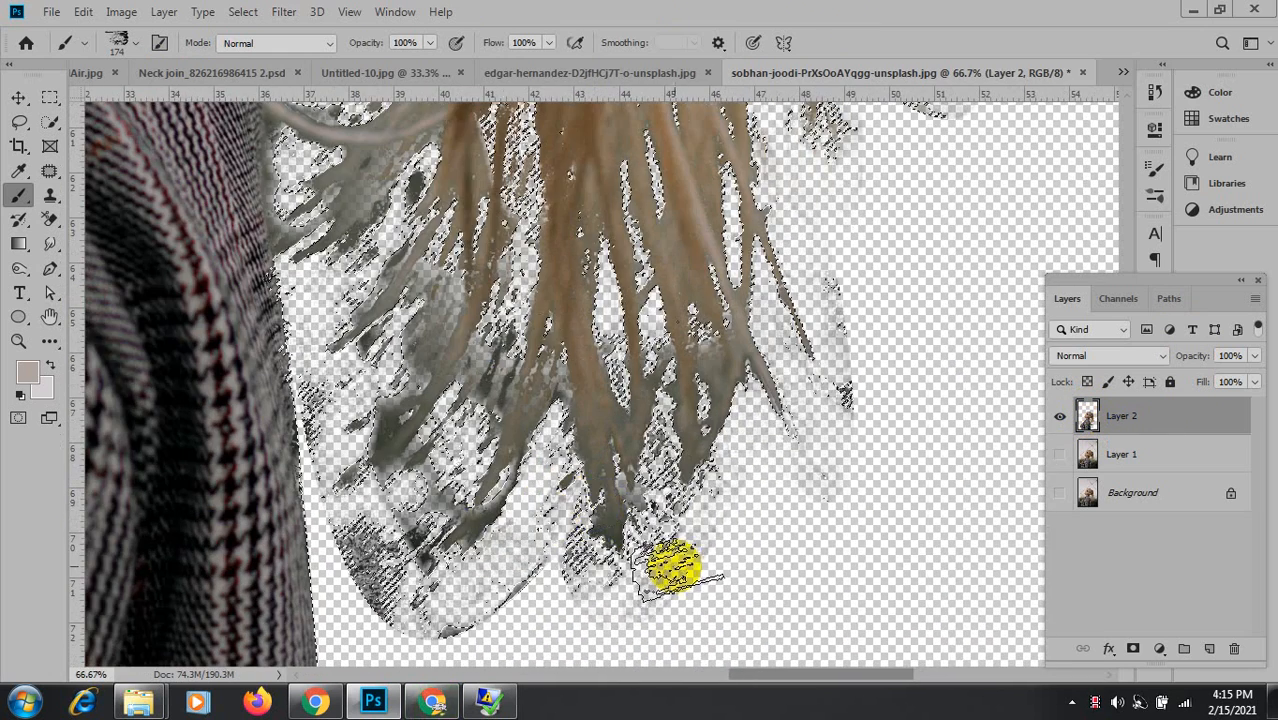
# Raise the Background Eraser's tolerance to 74% and erase the backdrop residue below and beside the ponytail tips.
pyautogui.rightClick(49, 220)
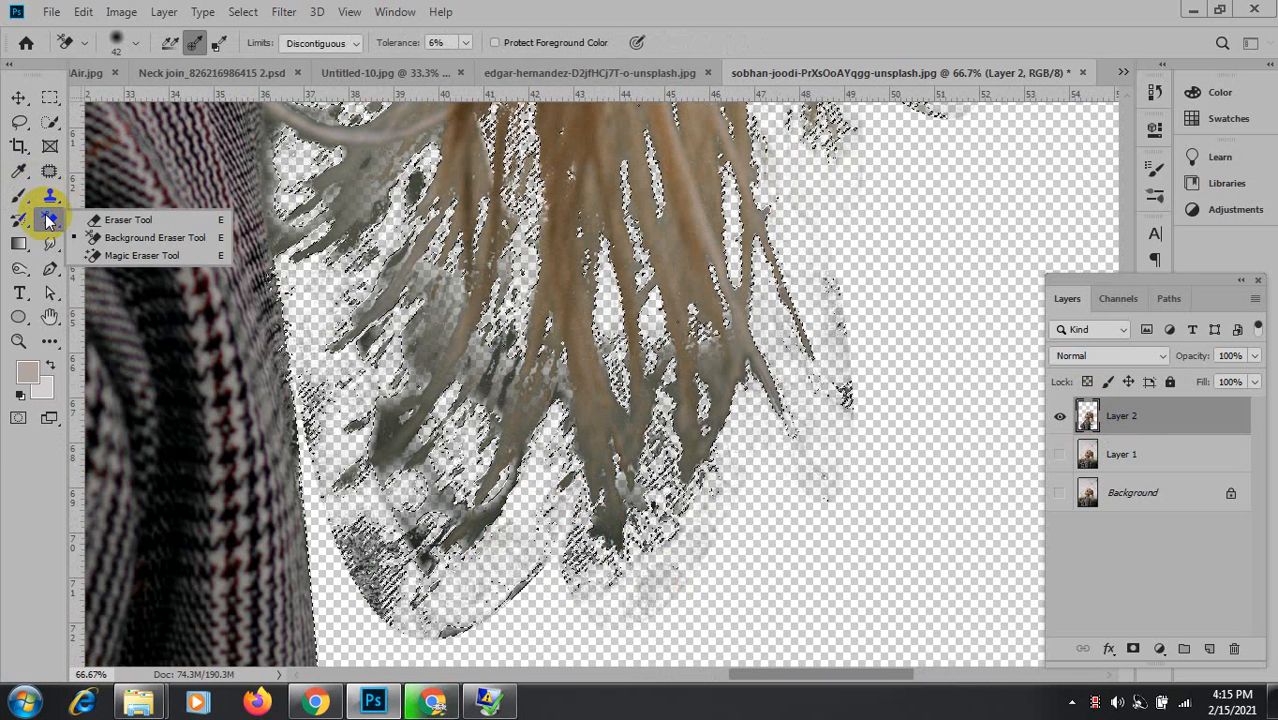
pyautogui.click(125, 234)
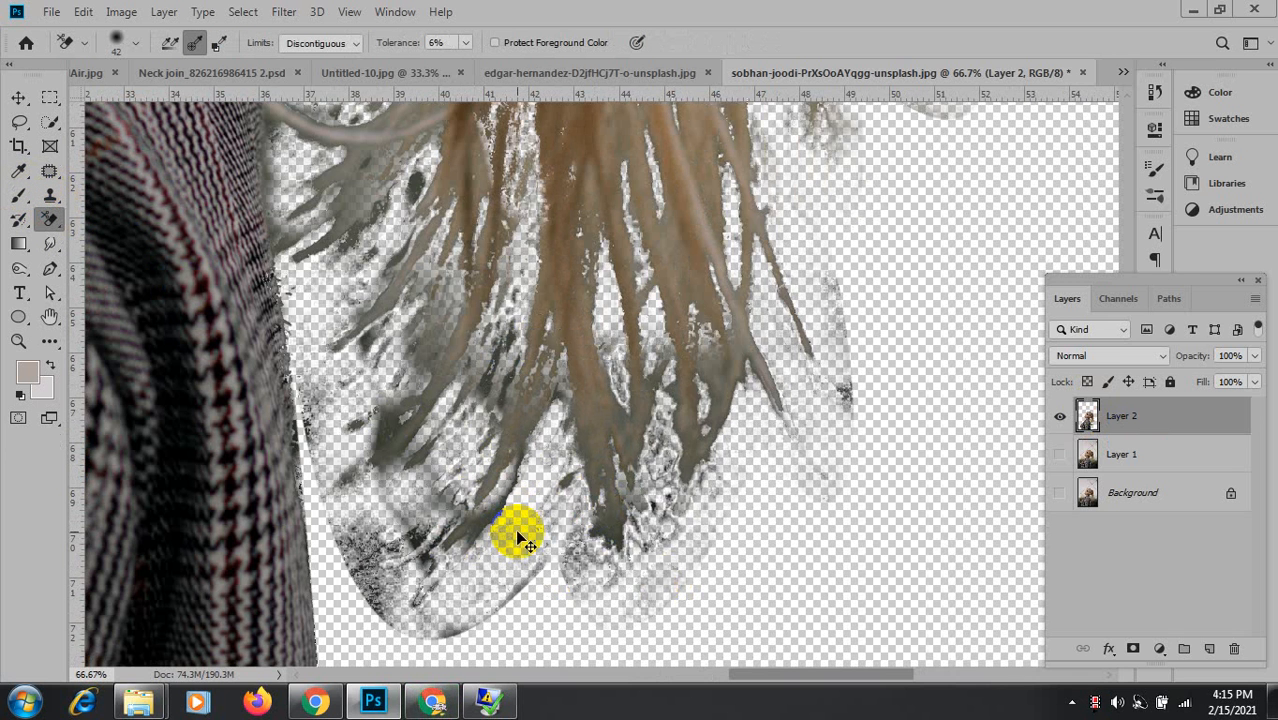
pyautogui.moveTo(419, 600)
pyautogui.mouseDown()
pyautogui.moveTo(453, 647)
pyautogui.moveTo(447, 634)
pyautogui.moveTo(528, 606)
pyautogui.moveTo(466, 608)
pyautogui.moveTo(519, 588)
pyautogui.mouseUp()
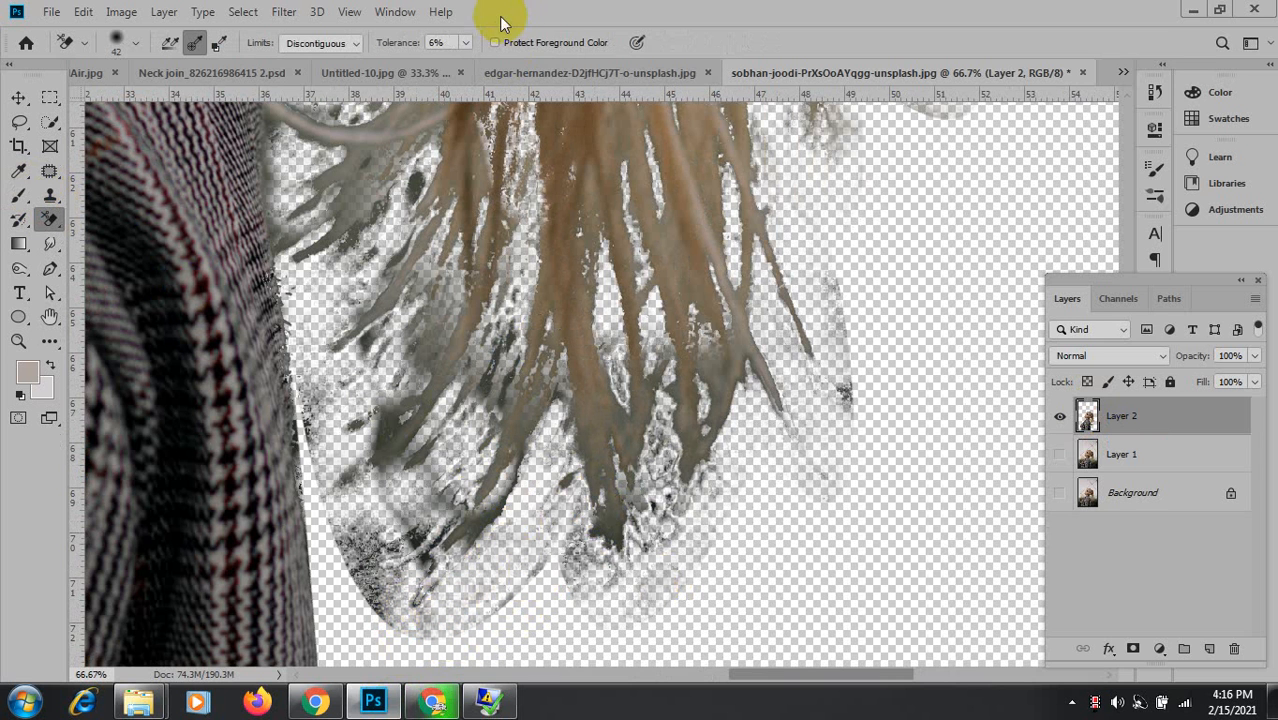
pyautogui.moveTo(472, 64); pyautogui.dragTo(523, 64)
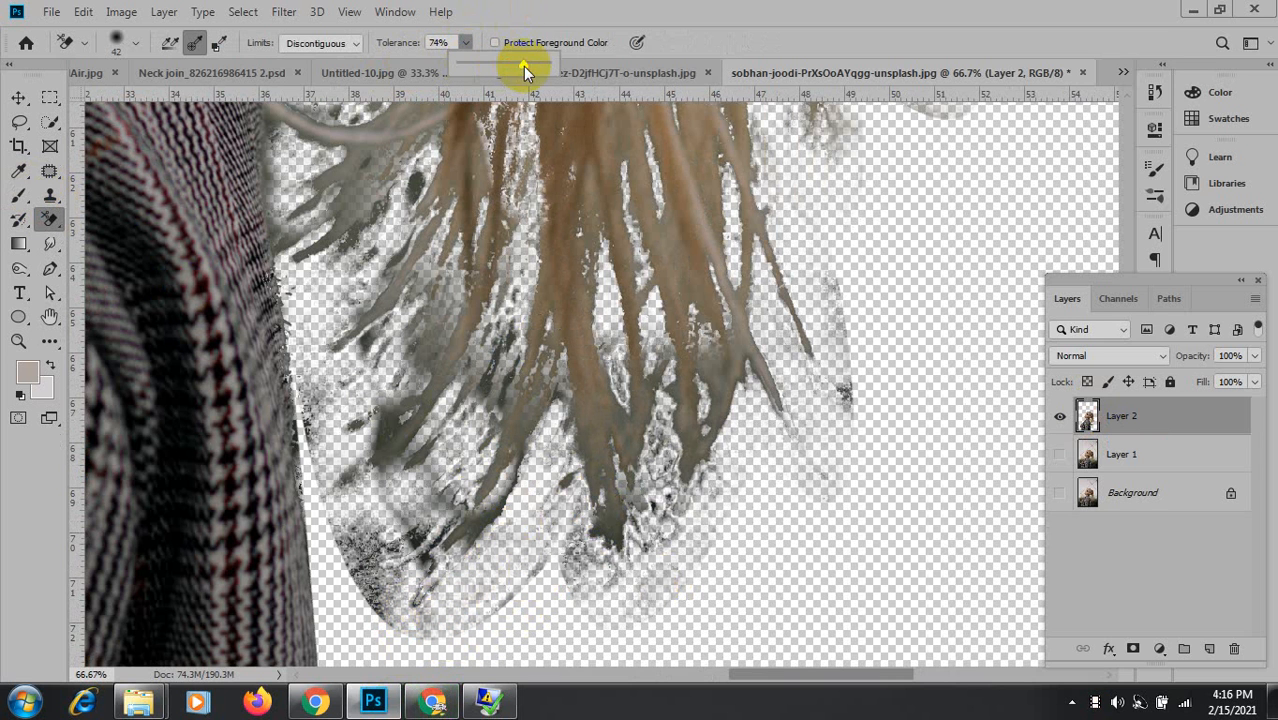
pyautogui.moveTo(411, 605)
pyautogui.mouseDown()
pyautogui.moveTo(441, 573)
pyautogui.moveTo(392, 588)
pyautogui.moveTo(406, 549)
pyautogui.moveTo(413, 577)
pyautogui.moveTo(428, 499)
pyautogui.moveTo(355, 572)
pyautogui.moveTo(354, 525)
pyautogui.moveTo(355, 553)
pyautogui.moveTo(351, 543)
pyautogui.moveTo(379, 556)
pyautogui.moveTo(370, 597)
pyautogui.moveTo(363, 562)
pyautogui.moveTo(371, 578)
pyautogui.moveTo(359, 579)
pyautogui.moveTo(384, 577)
pyautogui.moveTo(391, 555)
pyautogui.moveTo(428, 658)
pyautogui.moveTo(431, 617)
pyautogui.moveTo(444, 635)
pyautogui.moveTo(514, 560)
pyautogui.moveTo(534, 580)
pyautogui.moveTo(565, 564)
pyautogui.moveTo(580, 578)
pyautogui.moveTo(610, 536)
pyautogui.moveTo(602, 545)
pyautogui.moveTo(598, 528)
pyautogui.moveTo(653, 509)
pyautogui.moveTo(640, 527)
pyautogui.moveTo(665, 489)
pyautogui.moveTo(664, 439)
pyautogui.moveTo(651, 496)
pyautogui.moveTo(666, 424)
pyautogui.moveTo(689, 543)
pyautogui.moveTo(696, 499)
pyautogui.moveTo(647, 578)
pyautogui.moveTo(645, 546)
pyautogui.moveTo(576, 613)
pyautogui.moveTo(738, 523)
pyautogui.moveTo(849, 386)
pyautogui.moveTo(853, 419)
pyautogui.moveTo(839, 297)
pyautogui.moveTo(828, 384)
pyautogui.moveTo(835, 353)
pyautogui.moveTo(824, 357)
pyautogui.moveTo(837, 472)
pyautogui.moveTo(823, 486)
pyautogui.moveTo(820, 406)
pyautogui.moveTo(782, 346)
pyautogui.moveTo(788, 383)
pyautogui.moveTo(782, 324)
pyautogui.moveTo(804, 480)
pyautogui.mouseUp()
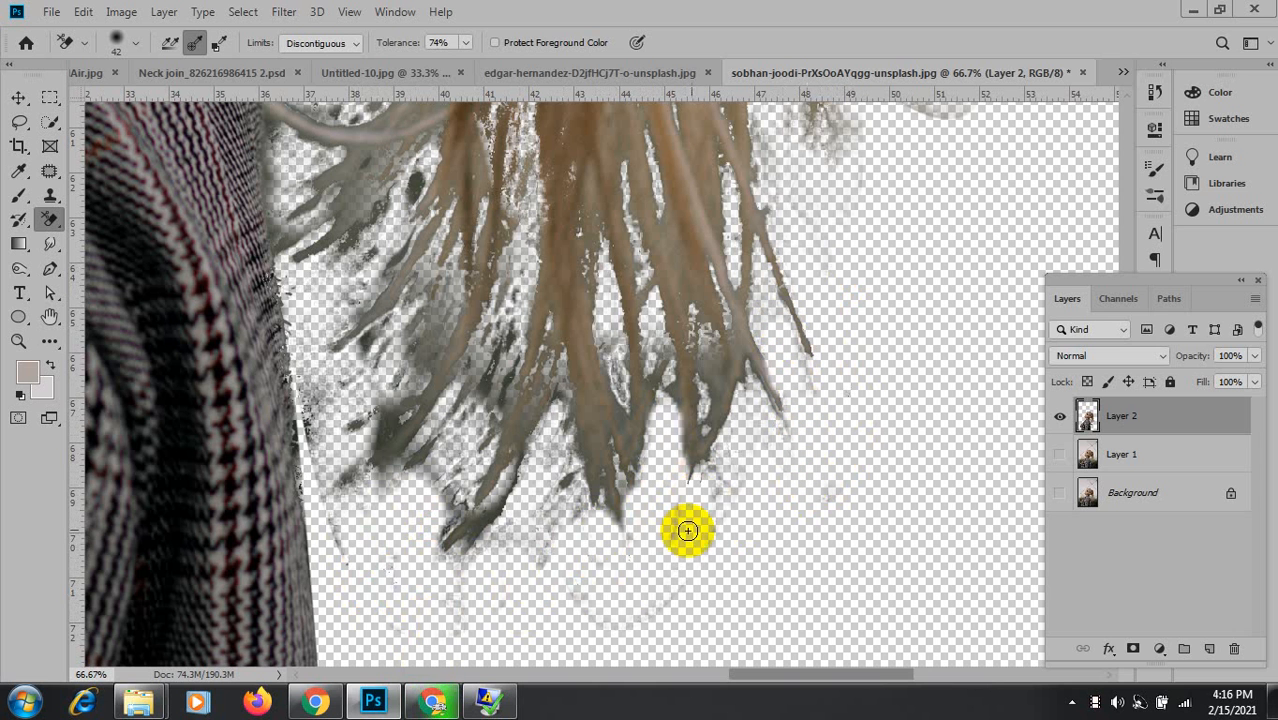
# Erase the dark backdrop patches between the coat edge and the lower coat-side strands, and between those strand tips.
pyautogui.moveTo(315, 388); pyautogui.dragTo(333, 515)
pyautogui.moveTo(313, 431)
pyautogui.mouseDown()
pyautogui.moveTo(340, 561)
pyautogui.moveTo(341, 493)
pyautogui.moveTo(362, 456)
pyautogui.moveTo(355, 477)
pyautogui.moveTo(392, 336)
pyautogui.moveTo(382, 331)
pyautogui.moveTo(348, 377)
pyautogui.moveTo(414, 334)
pyautogui.moveTo(426, 346)
pyautogui.moveTo(372, 420)
pyautogui.moveTo(408, 400)
pyautogui.moveTo(360, 438)
pyautogui.moveTo(356, 421)
pyautogui.moveTo(382, 402)
pyautogui.moveTo(454, 419)
pyautogui.mouseUp()
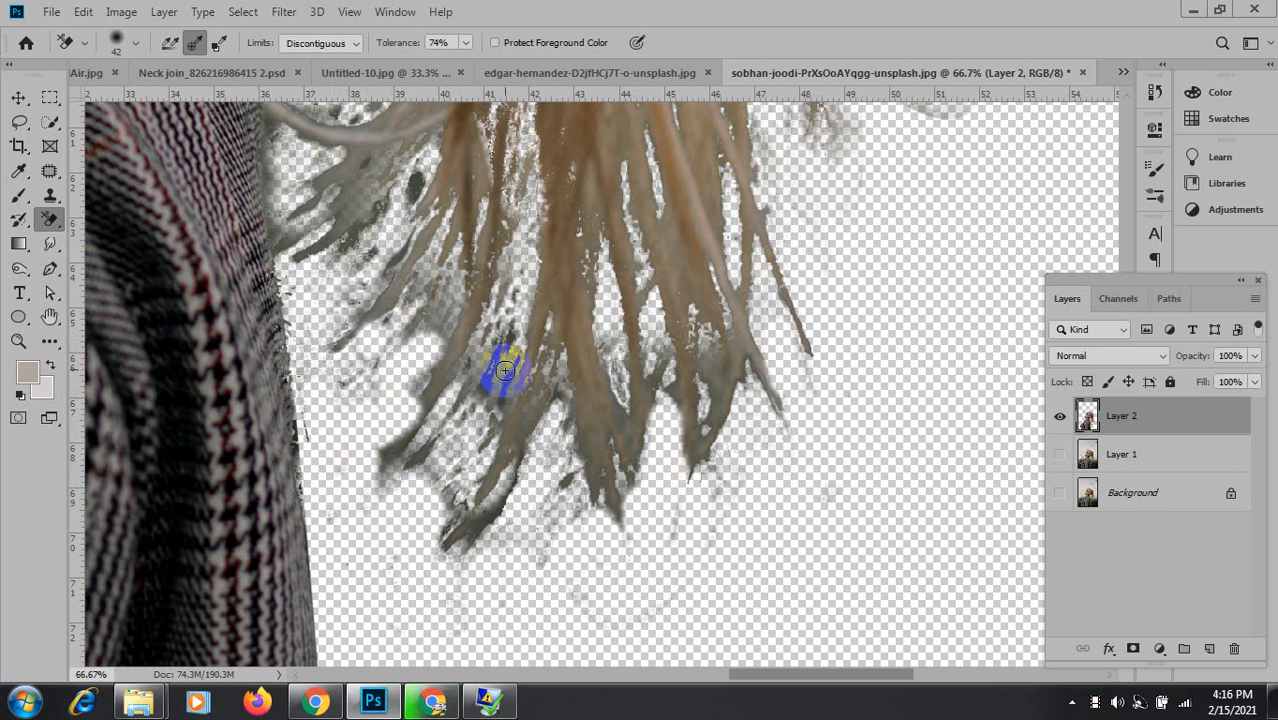
pyautogui.moveTo(505, 343)
pyautogui.mouseDown()
pyautogui.moveTo(477, 412)
pyautogui.moveTo(515, 324)
pyautogui.moveTo(481, 421)
pyautogui.moveTo(419, 520)
pyautogui.moveTo(431, 470)
pyautogui.moveTo(458, 450)
pyautogui.moveTo(459, 434)
pyautogui.moveTo(431, 490)
pyautogui.moveTo(446, 448)
pyautogui.moveTo(419, 476)
pyautogui.moveTo(460, 398)
pyautogui.moveTo(422, 457)
pyautogui.moveTo(441, 428)
pyautogui.moveTo(377, 482)
pyautogui.moveTo(379, 427)
pyautogui.moveTo(424, 371)
pyautogui.moveTo(370, 473)
pyautogui.moveTo(388, 432)
pyautogui.moveTo(383, 475)
pyautogui.moveTo(385, 386)
pyautogui.mouseUp()
pyautogui.moveTo(374, 228)
pyautogui.mouseDown()
pyautogui.moveTo(425, 181)
pyautogui.moveTo(413, 174)
pyautogui.moveTo(407, 211)
pyautogui.moveTo(404, 192)
pyautogui.moveTo(384, 231)
pyautogui.moveTo(386, 208)
pyautogui.moveTo(360, 232)
pyautogui.moveTo(387, 206)
pyautogui.moveTo(346, 244)
pyautogui.moveTo(367, 231)
pyautogui.moveTo(451, 239)
pyautogui.moveTo(726, 333)
pyautogui.mouseUp()
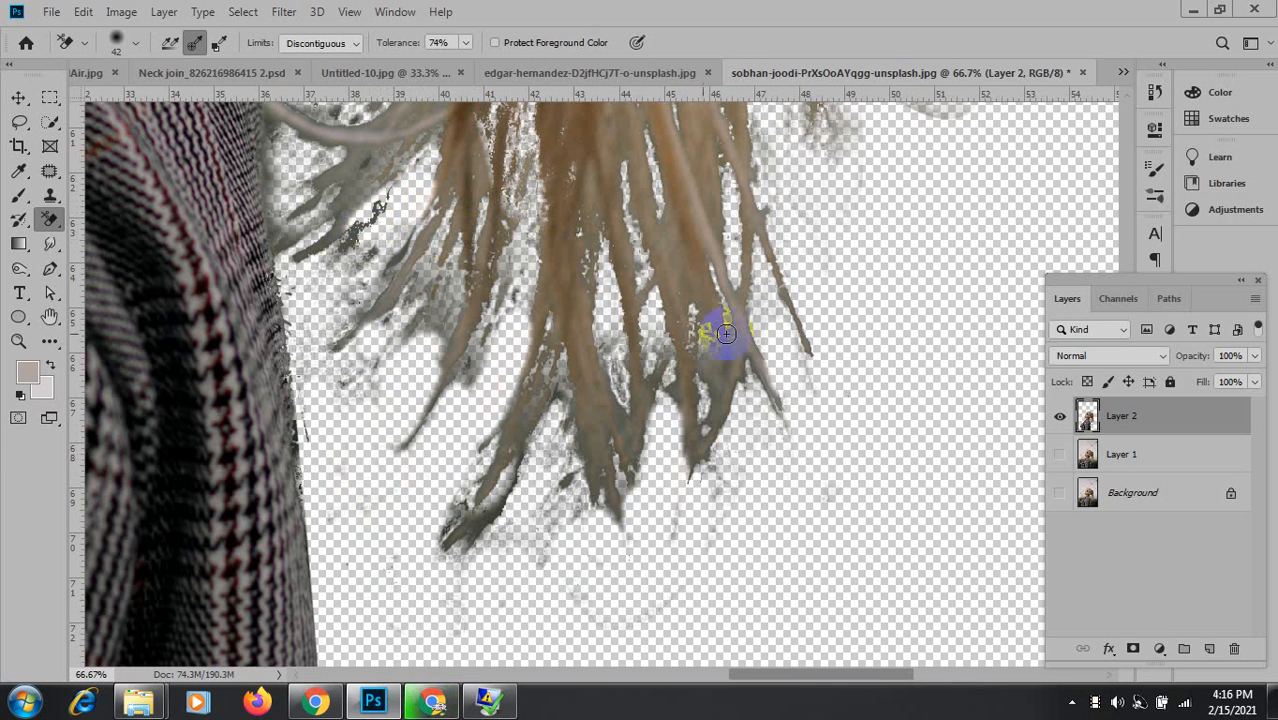
# Clean the backdrop remnants around the outer ponytail tips on the side away from the coat.
pyautogui.moveTo(748, 240); pyautogui.dragTo(704, 409)
pyautogui.moveTo(797, 299)
pyautogui.mouseDown()
pyautogui.moveTo(802, 277)
pyautogui.moveTo(786, 316)
pyautogui.moveTo(750, 294)
pyautogui.moveTo(785, 290)
pyautogui.mouseUp()
pyautogui.moveTo(877, 191)
pyautogui.mouseDown()
pyautogui.moveTo(895, 235)
pyautogui.moveTo(891, 162)
pyautogui.moveTo(885, 236)
pyautogui.mouseUp()
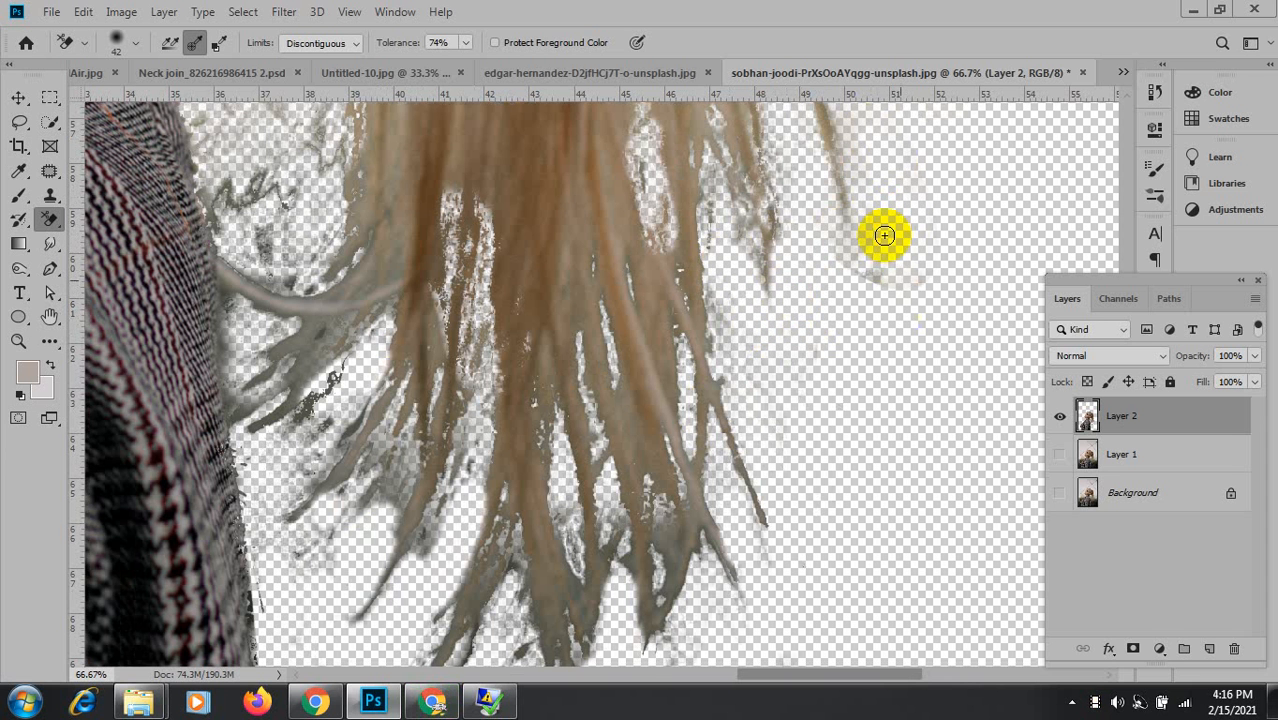
# Erase the backdrop residue in the gap between the coat and ponytail, around the curved stray strand, undoing one stroke.
pyautogui.moveTo(317, 223); pyautogui.dragTo(561, 414)
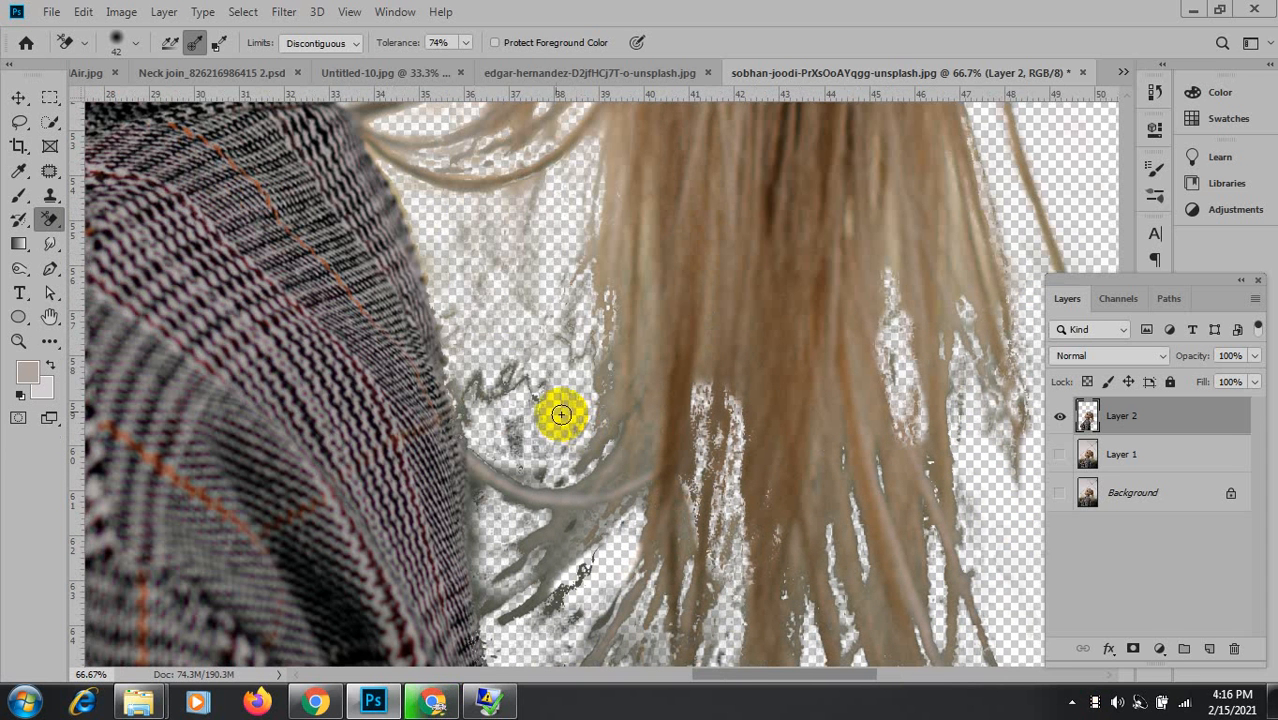
pyautogui.moveTo(482, 366)
pyautogui.mouseDown()
pyautogui.moveTo(547, 412)
pyautogui.moveTo(531, 372)
pyautogui.moveTo(551, 409)
pyautogui.moveTo(523, 432)
pyautogui.moveTo(544, 461)
pyautogui.moveTo(520, 455)
pyautogui.moveTo(522, 477)
pyautogui.moveTo(558, 486)
pyautogui.moveTo(509, 411)
pyautogui.moveTo(585, 476)
pyautogui.mouseUp()
pyautogui.hotkey('ctrl', 'z')
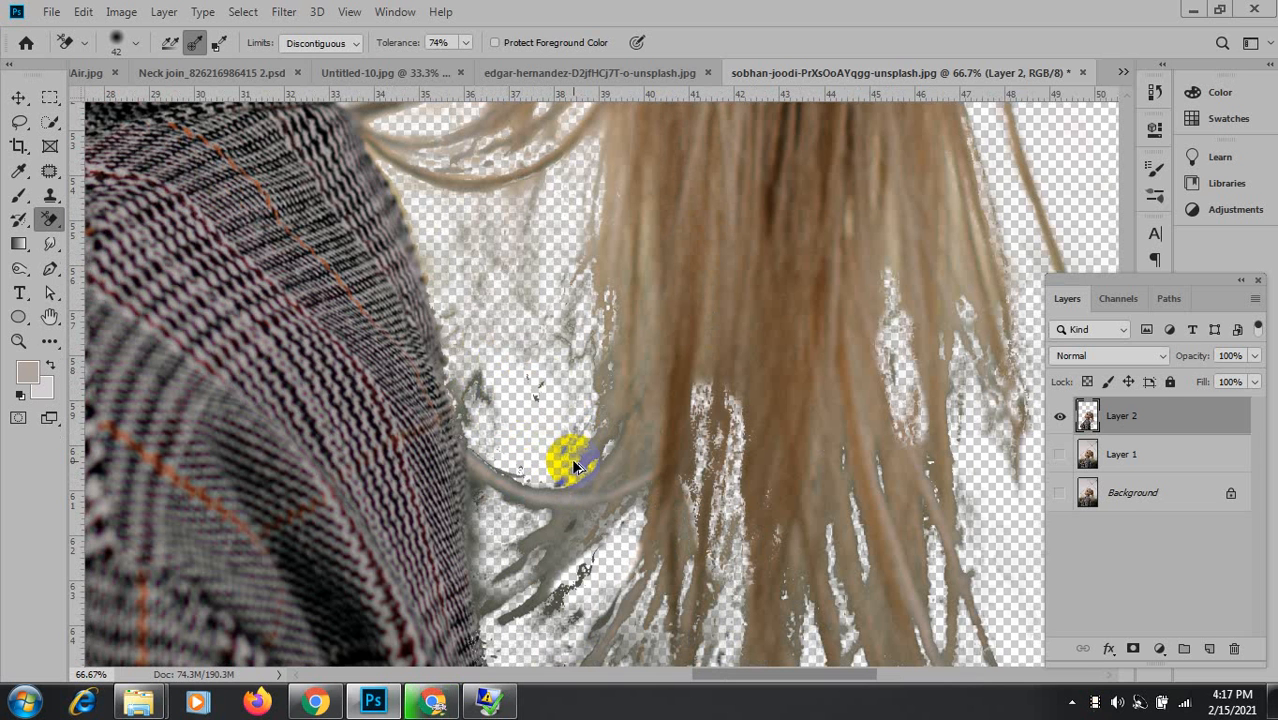
pyautogui.moveTo(479, 368)
pyautogui.mouseDown()
pyautogui.moveTo(488, 398)
pyautogui.moveTo(480, 374)
pyautogui.moveTo(475, 412)
pyautogui.moveTo(485, 274)
pyautogui.moveTo(480, 325)
pyautogui.moveTo(514, 267)
pyautogui.moveTo(502, 238)
pyautogui.moveTo(544, 201)
pyautogui.moveTo(544, 339)
pyautogui.moveTo(567, 339)
pyautogui.moveTo(574, 305)
pyautogui.moveTo(559, 385)
pyautogui.mouseUp()
pyautogui.moveTo(636, 554)
pyautogui.mouseDown()
pyautogui.moveTo(573, 593)
pyautogui.moveTo(587, 572)
pyautogui.moveTo(555, 593)
pyautogui.moveTo(542, 625)
pyautogui.moveTo(580, 610)
pyautogui.mouseUp()
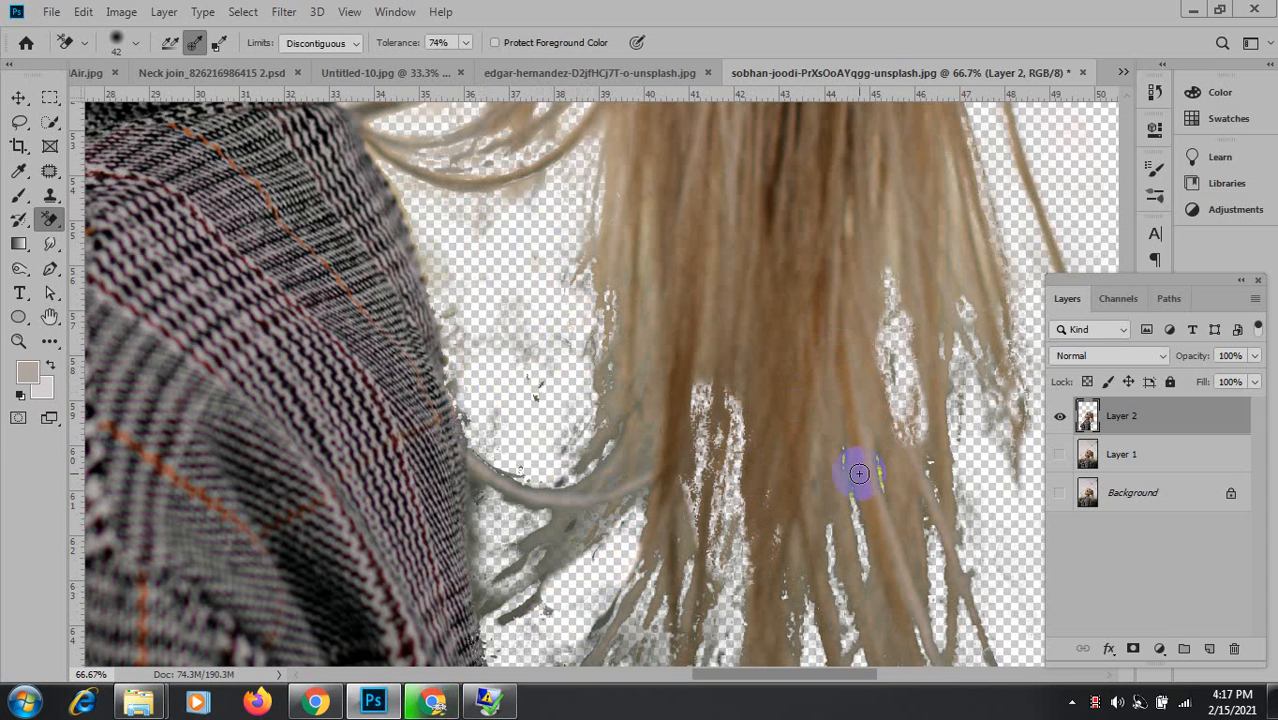
pyautogui.moveTo(673, 345); pyautogui.dragTo(673, 551)
pyautogui.rightClick(673, 553)
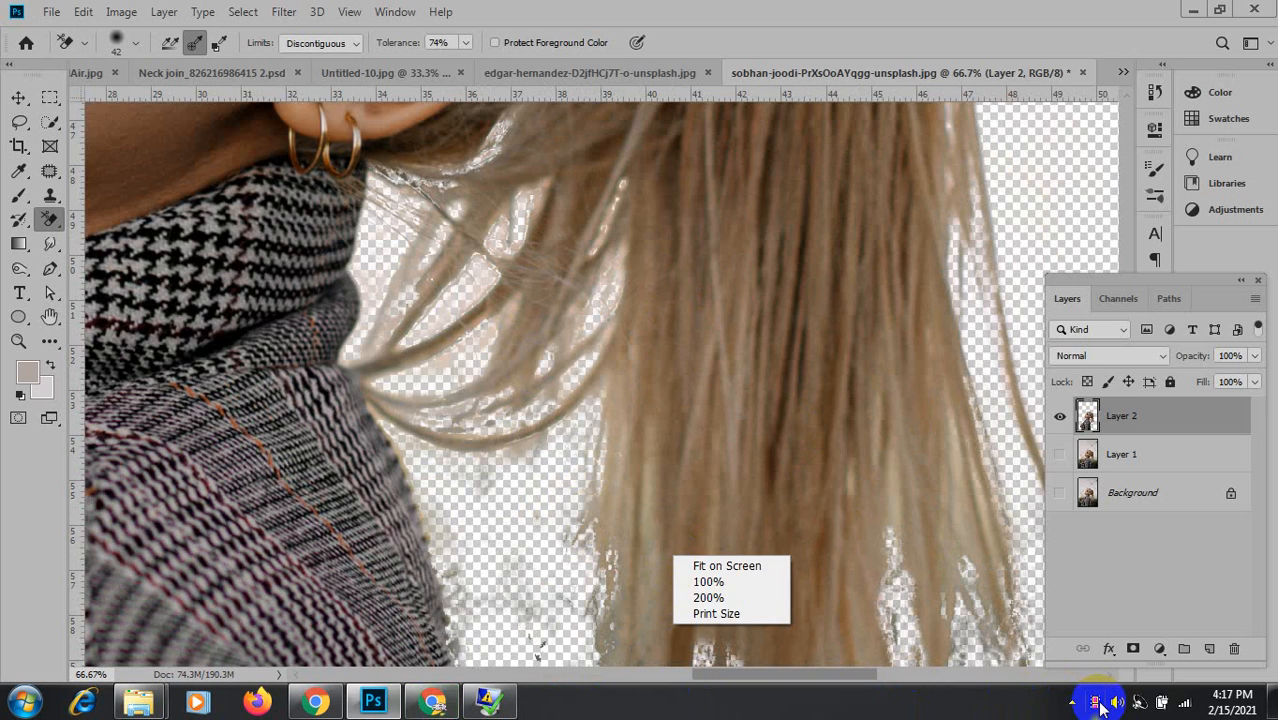
pyautogui.press('Escape')
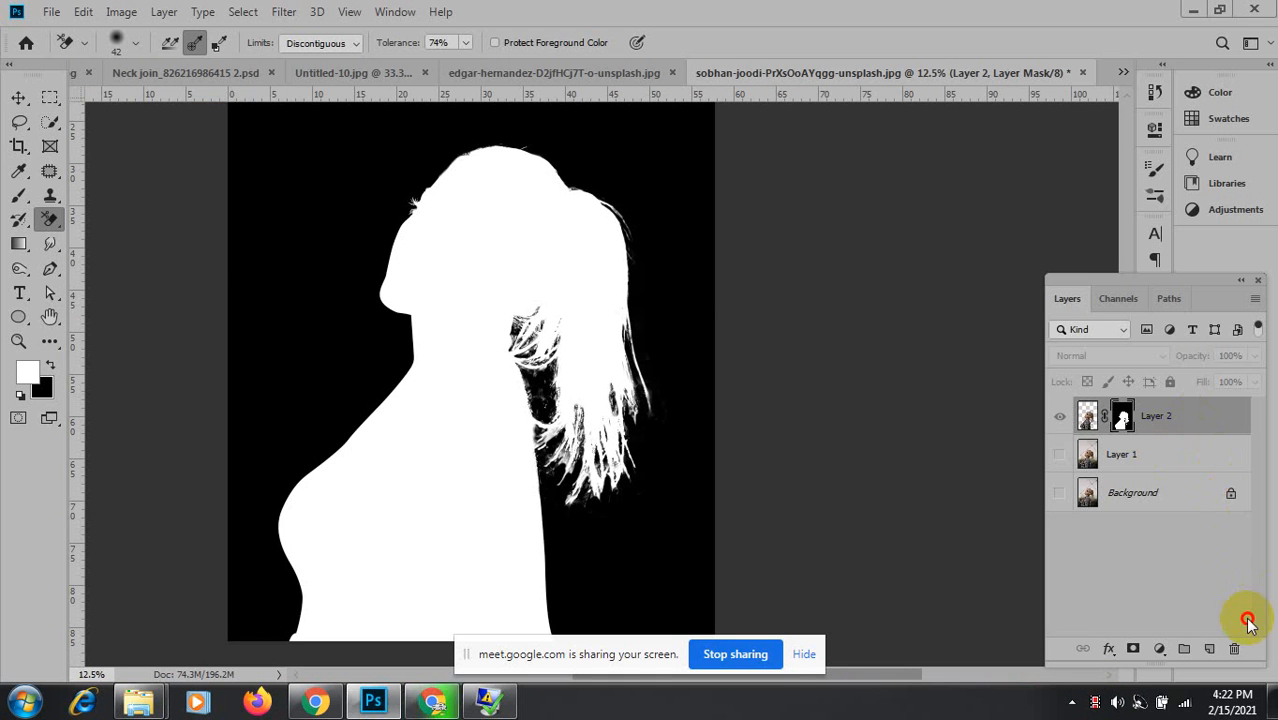
pyautogui.click(1234, 650)
pyautogui.click(987, 417)
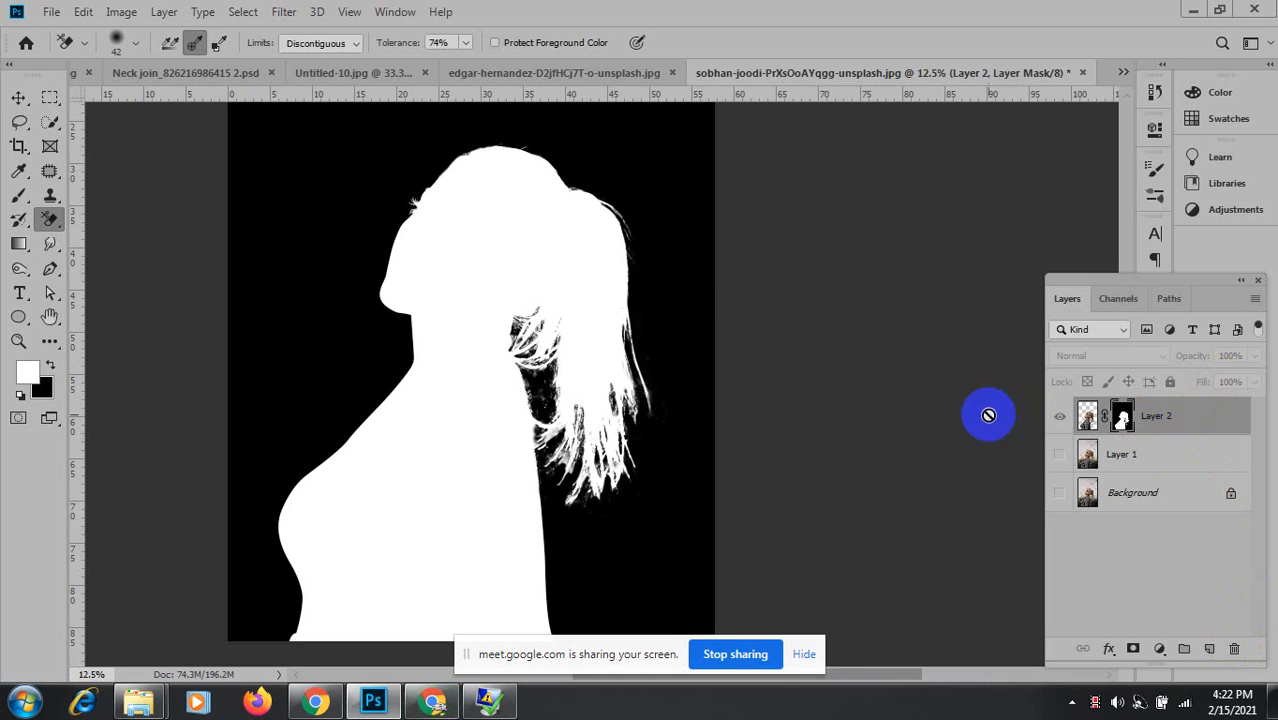
pyautogui.click(642, 268)
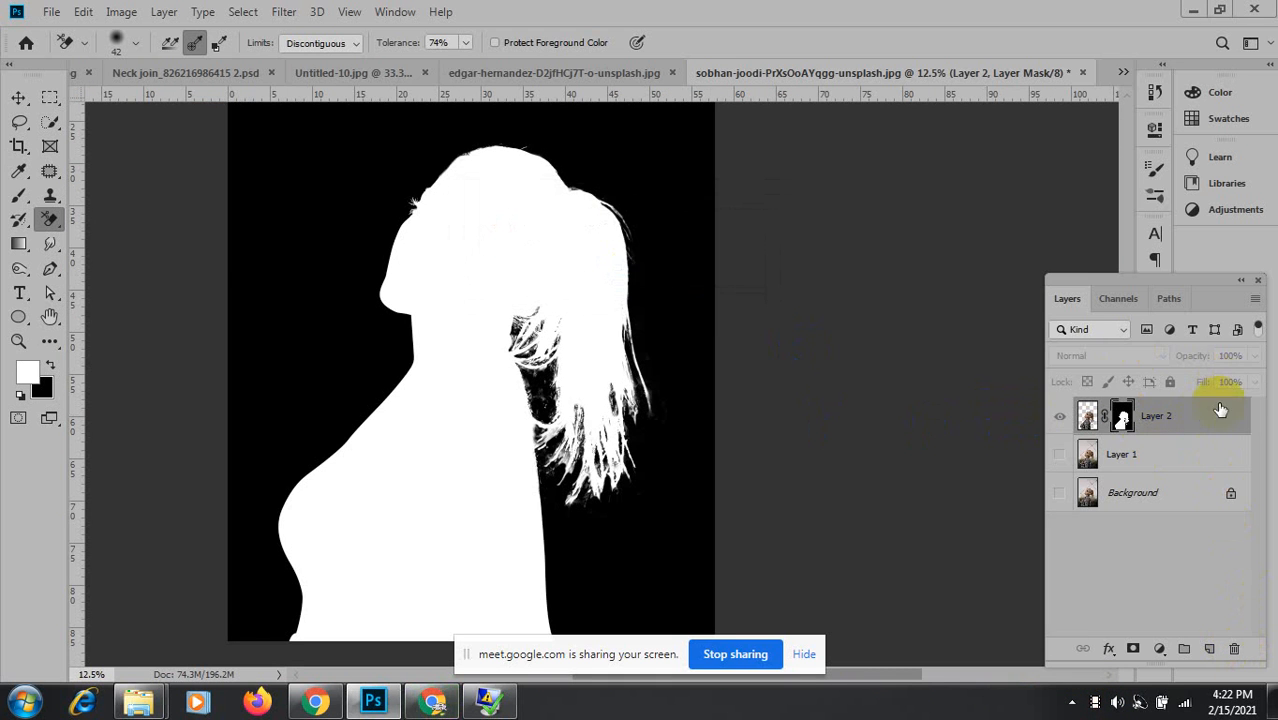
# Return from the mask view to the image and delete Layer 2's mask without applying it.
pyautogui.keyDown('alt'); pyautogui.click(1122, 420); pyautogui.keyUp('alt')
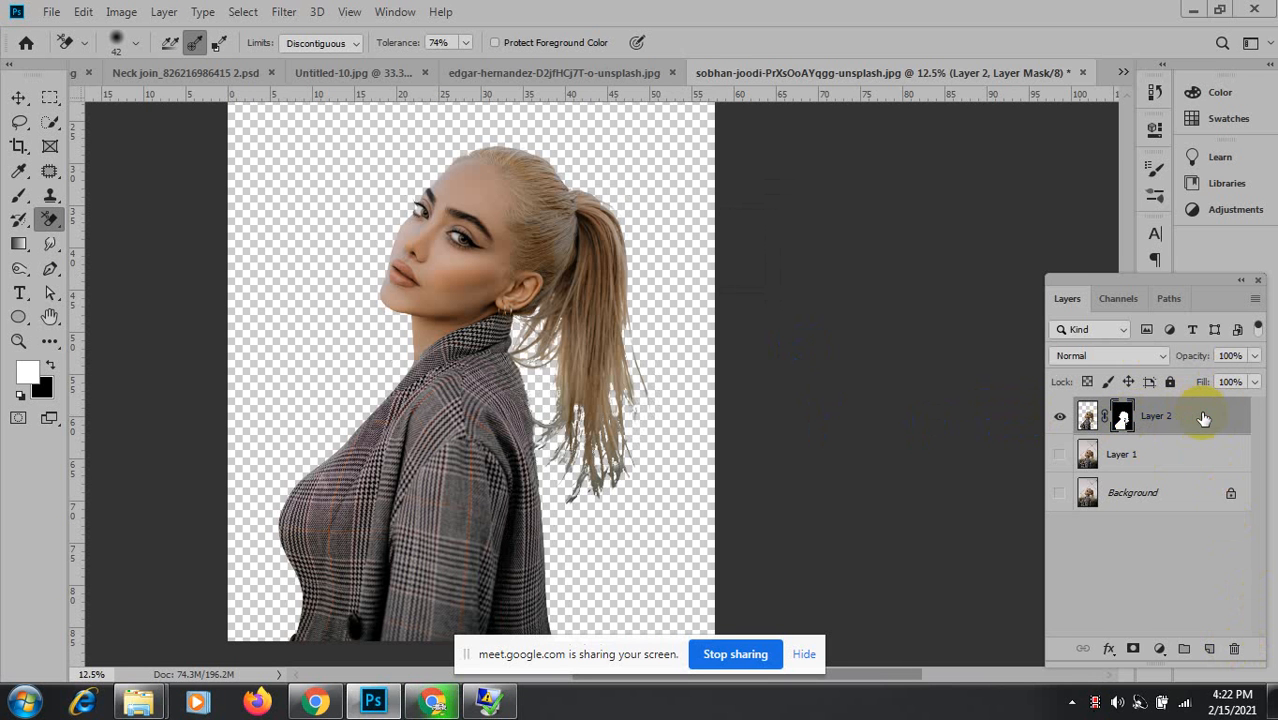
pyautogui.click(1122, 420)
pyautogui.moveTo(1122, 420); pyautogui.dragTo(1233, 645)
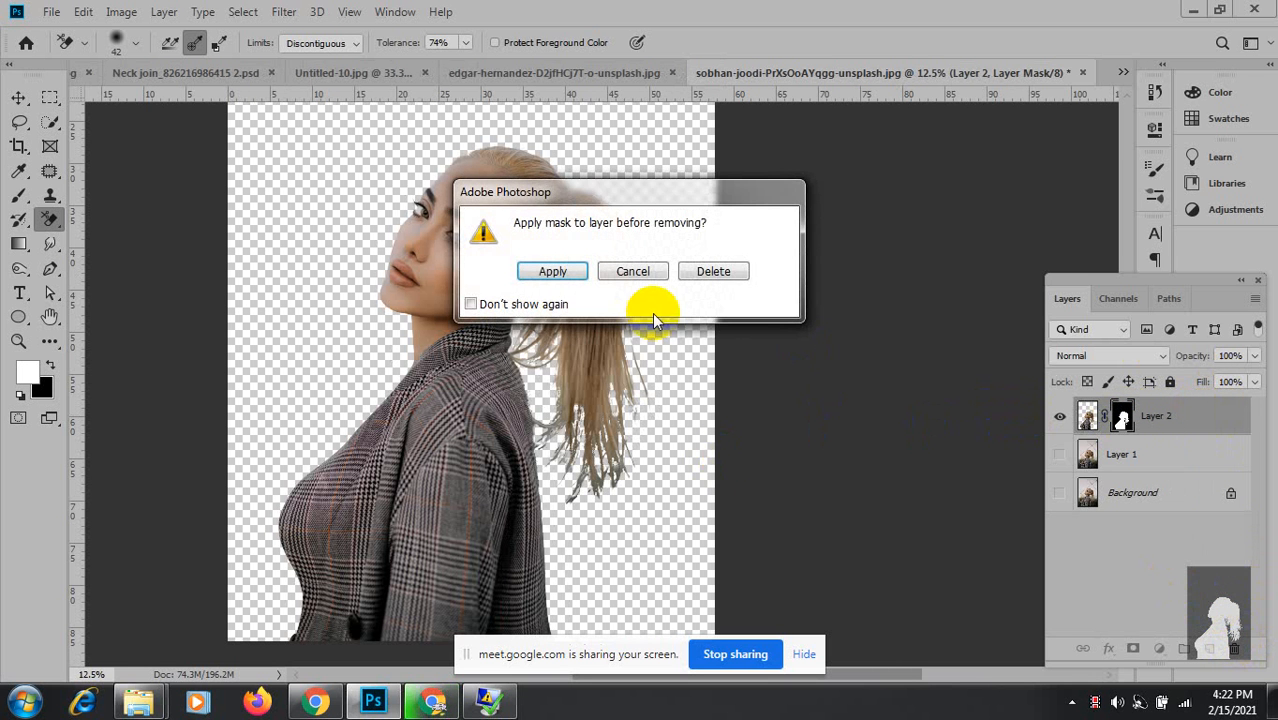
pyautogui.click(711, 271)
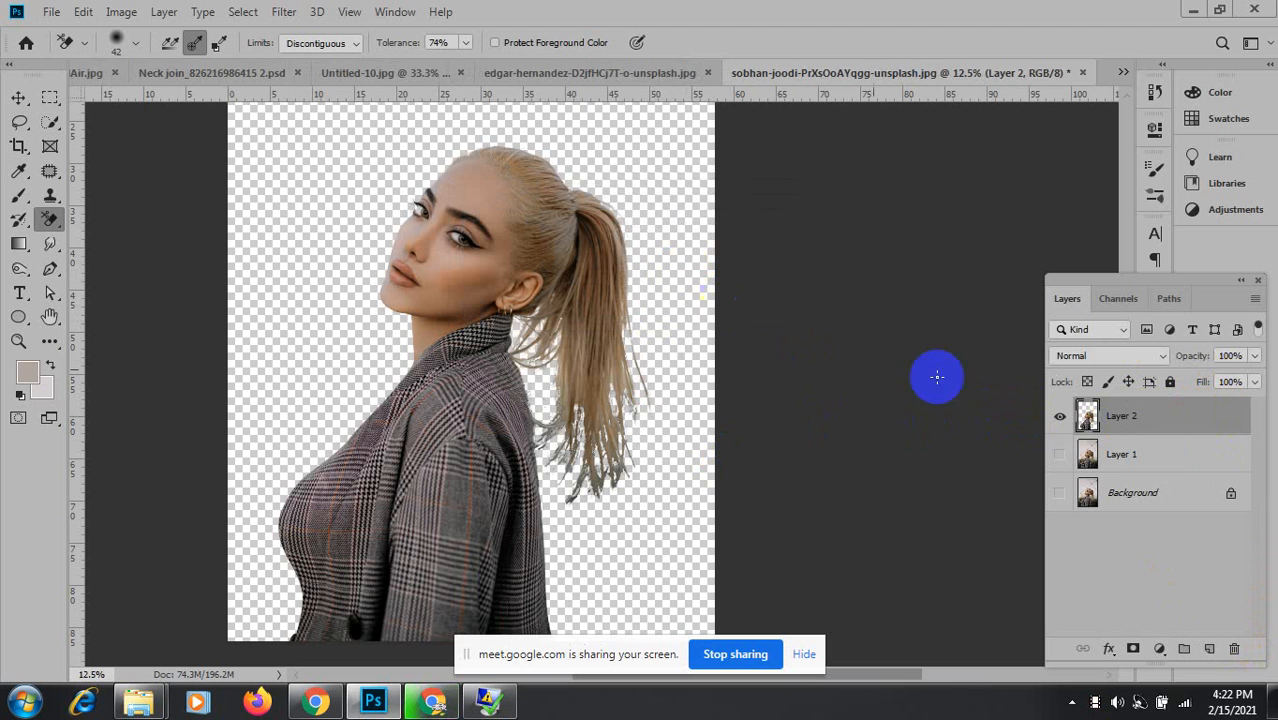
# Load Layer 2's transparency as a selection and add a layer mask from it.
pyautogui.keyDown('ctrl'); pyautogui.click(1087, 418); pyautogui.keyUp('ctrl')
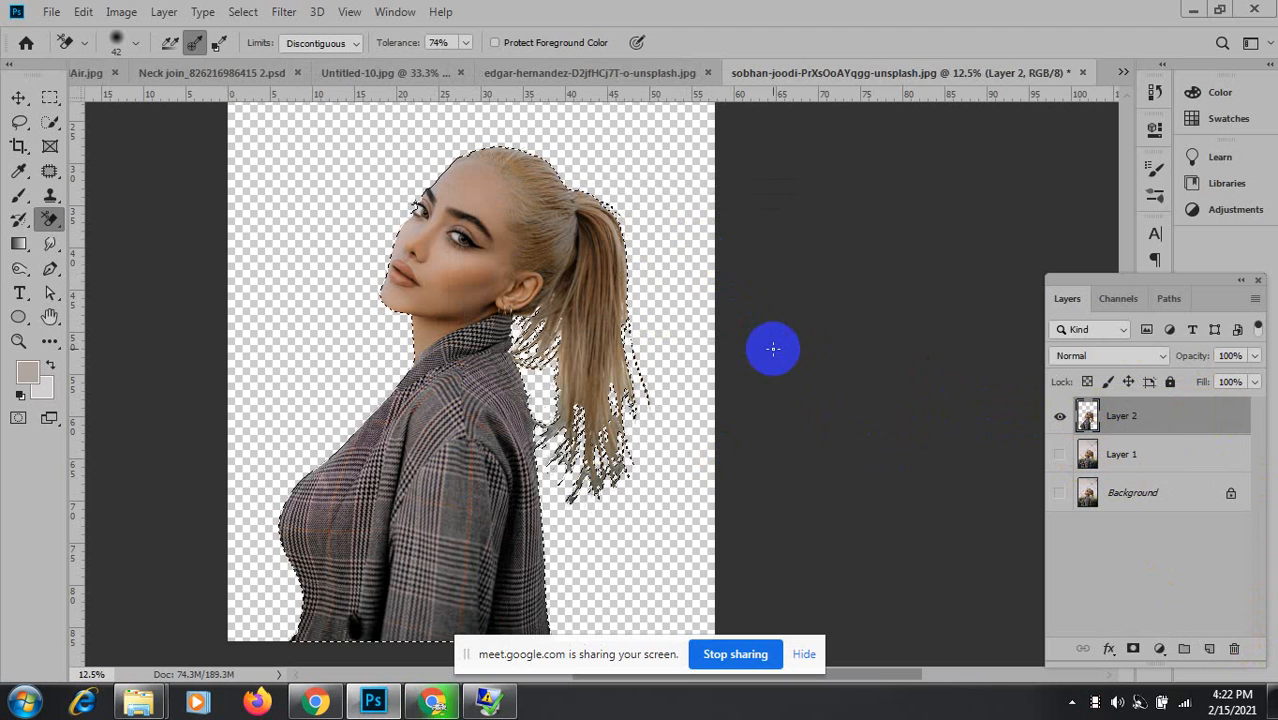
pyautogui.click(1133, 650)
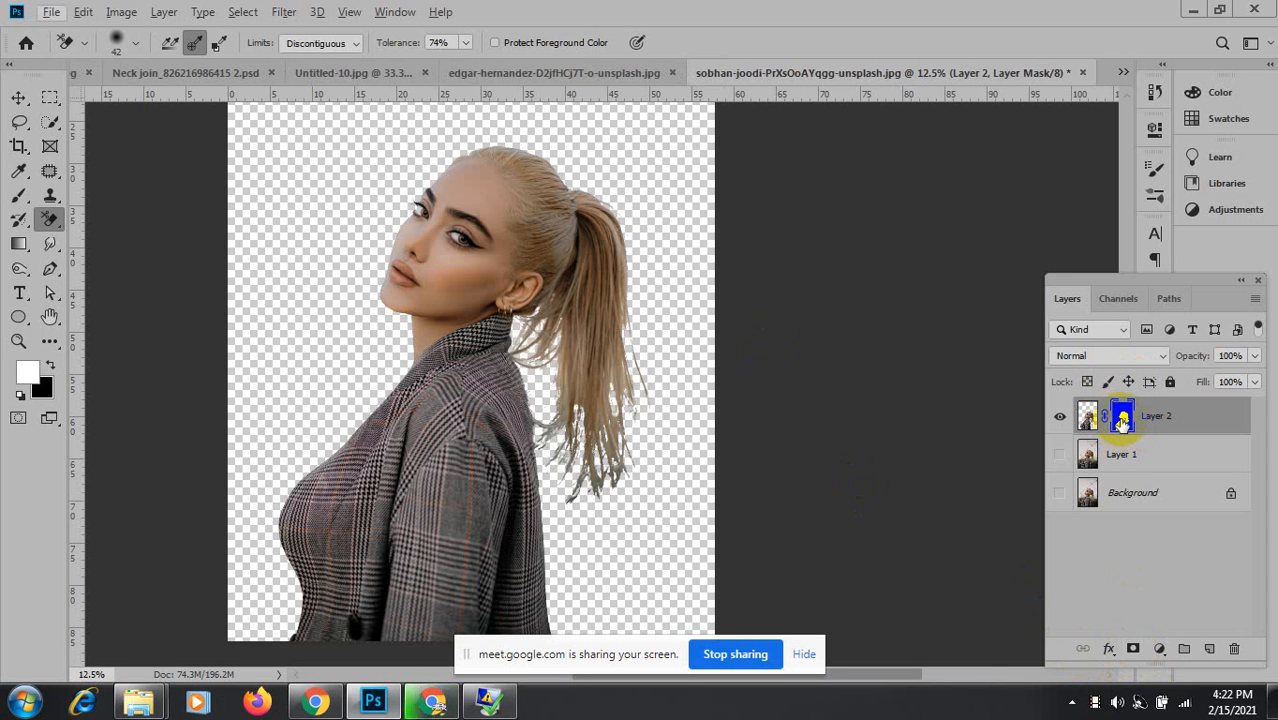
# Display Layer 2's layer mask on its own in the canvas.
pyautogui.keyDown('alt'); pyautogui.click(1122, 421); pyautogui.keyUp('alt')
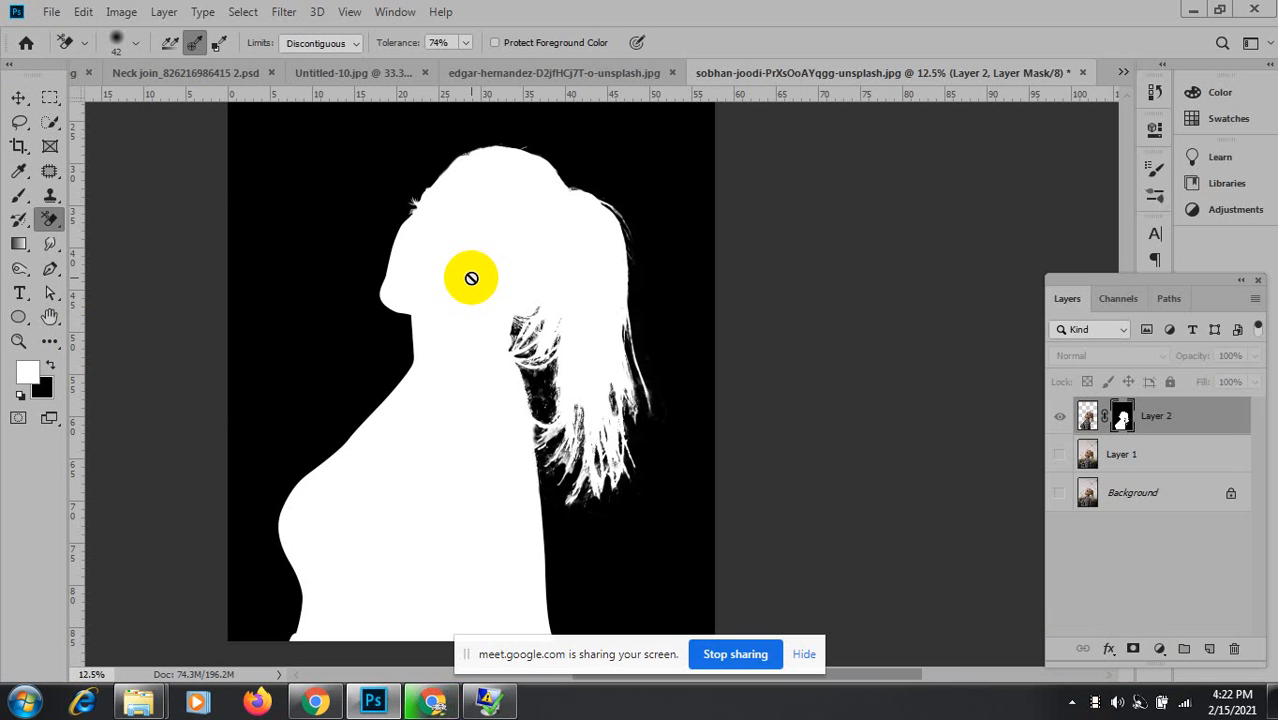
pyautogui.click(121, 12)
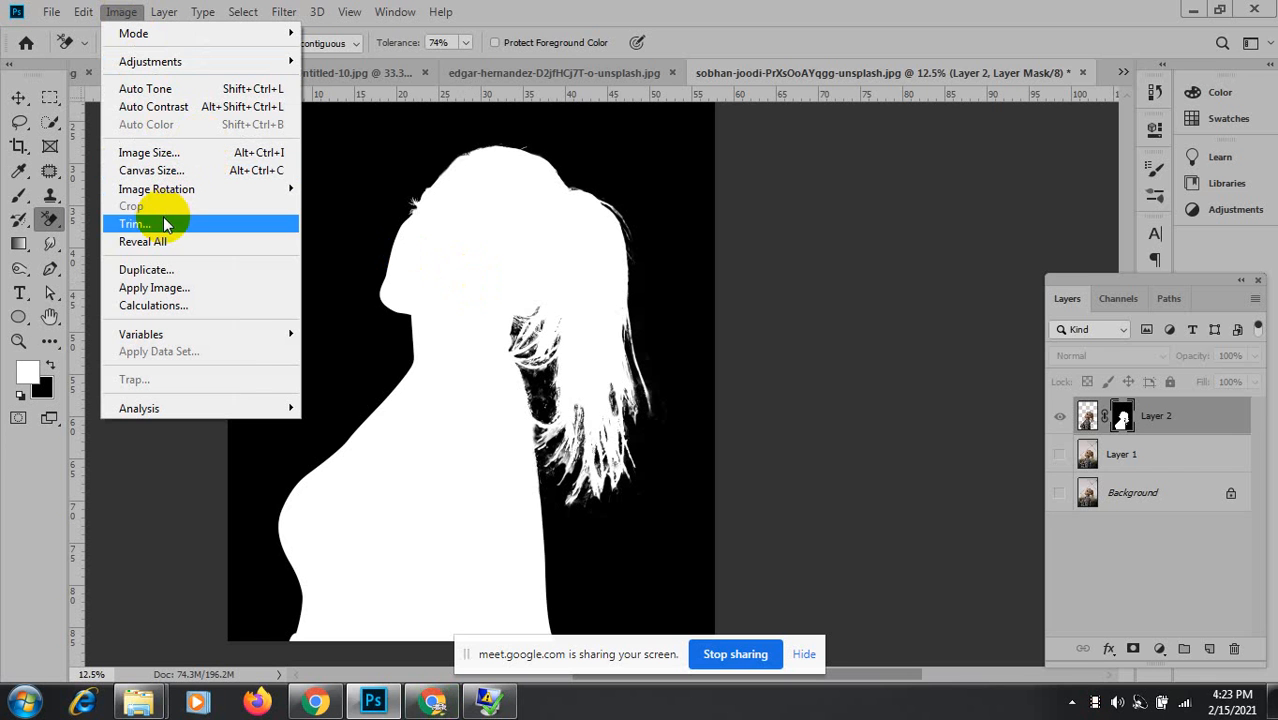
pyautogui.moveTo(202, 64)
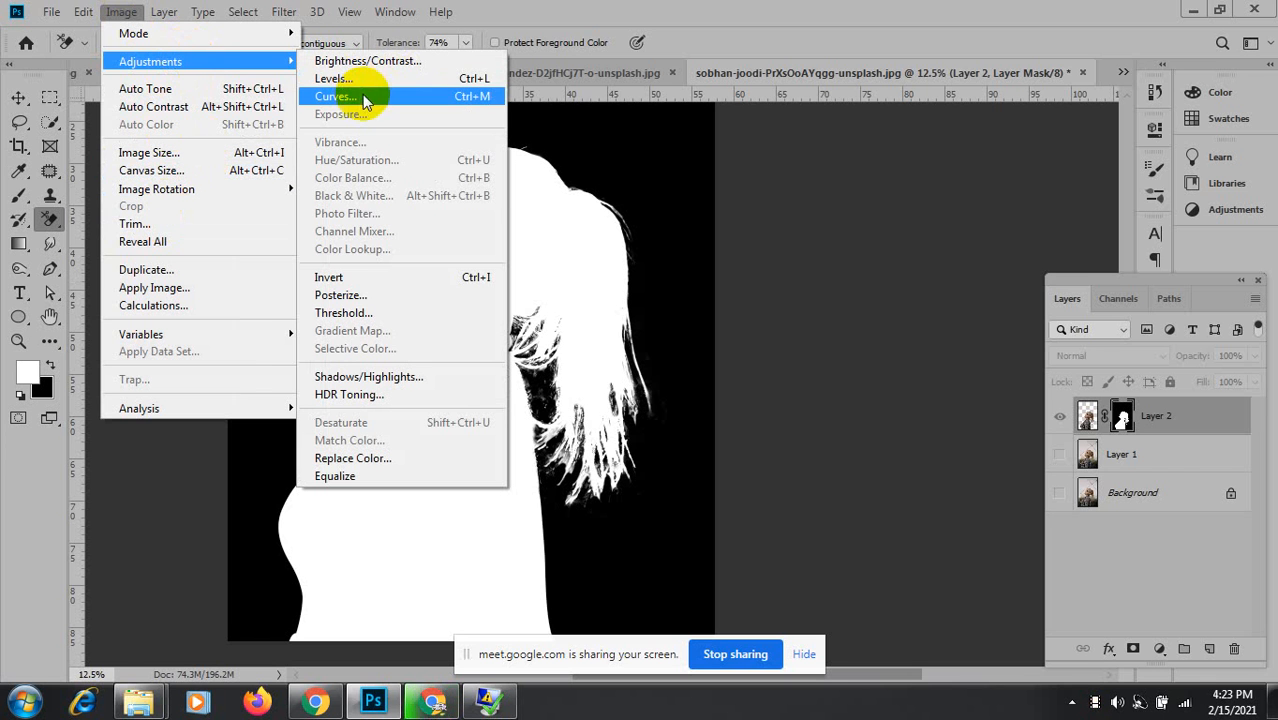
pyautogui.click(1159, 649)
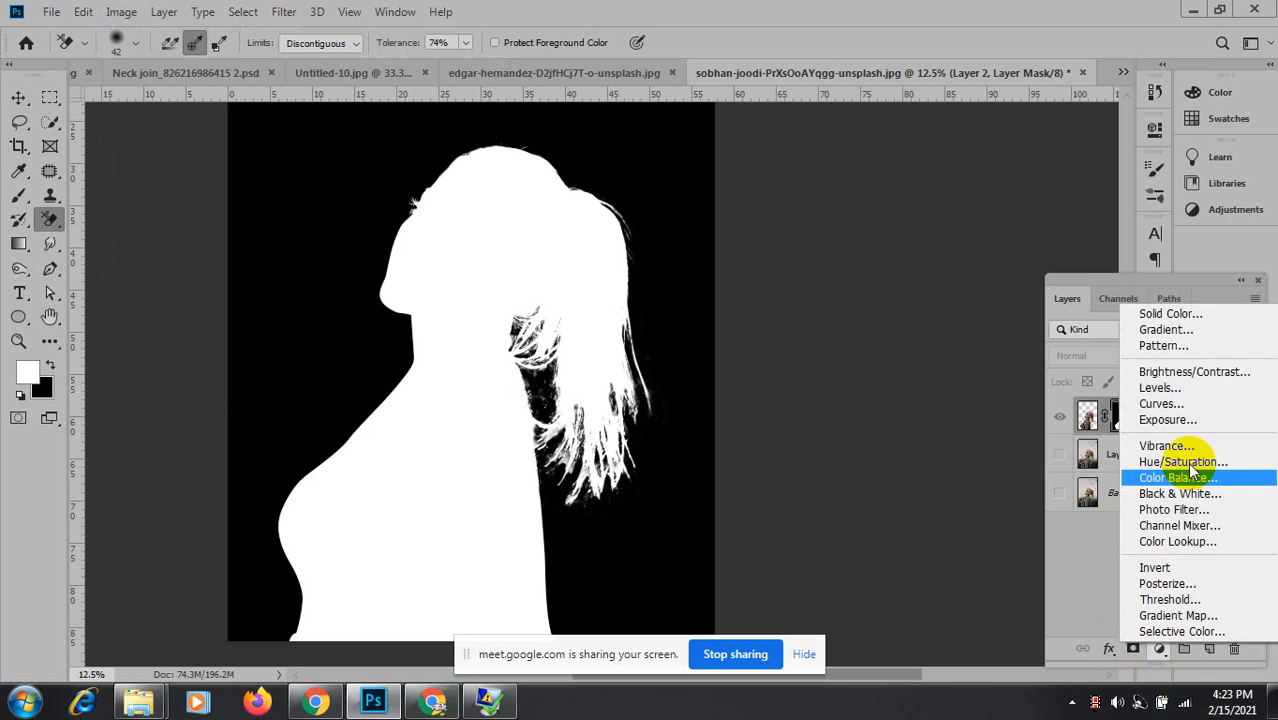
pyautogui.click(1160, 403)
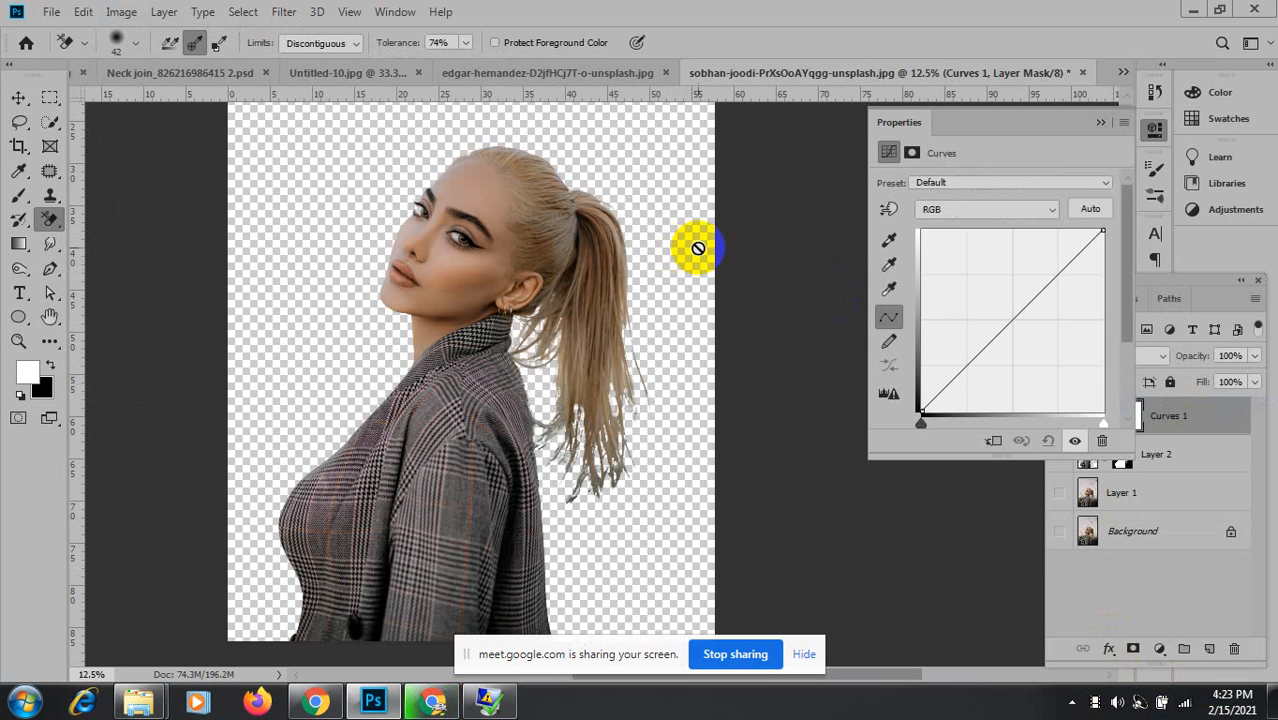
pyautogui.click(1101, 122)
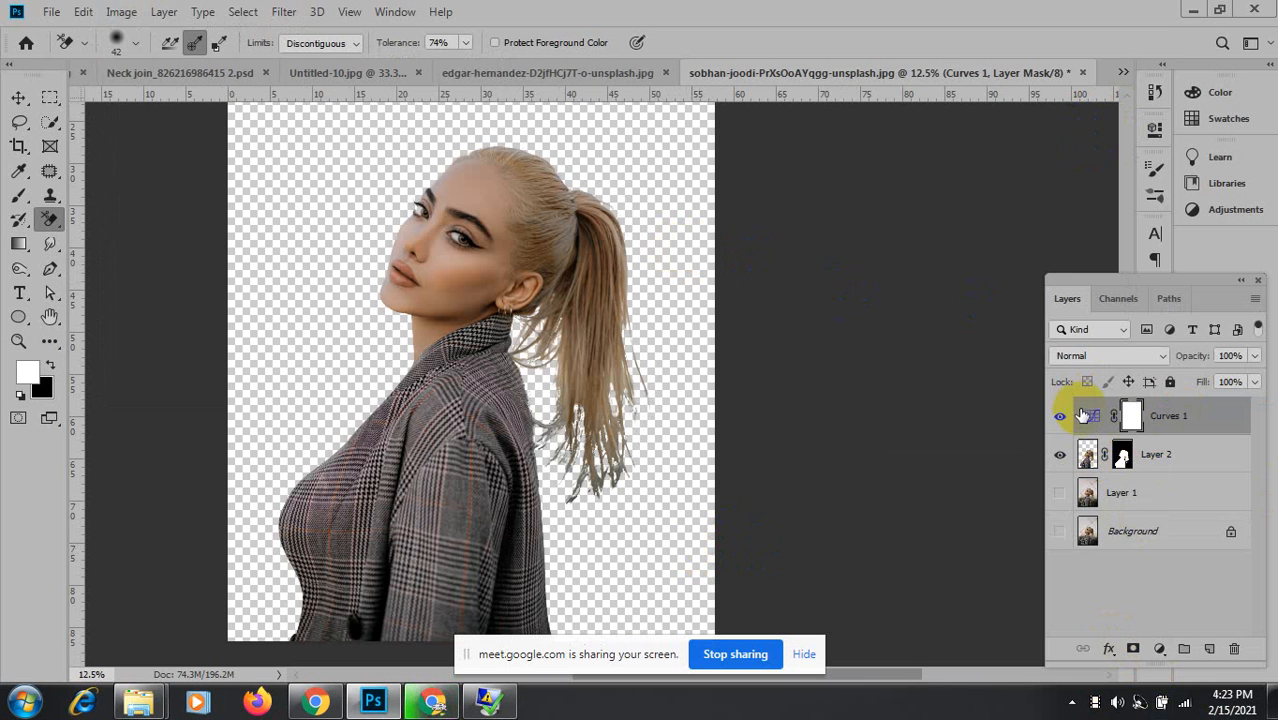
pyautogui.click(1124, 460)
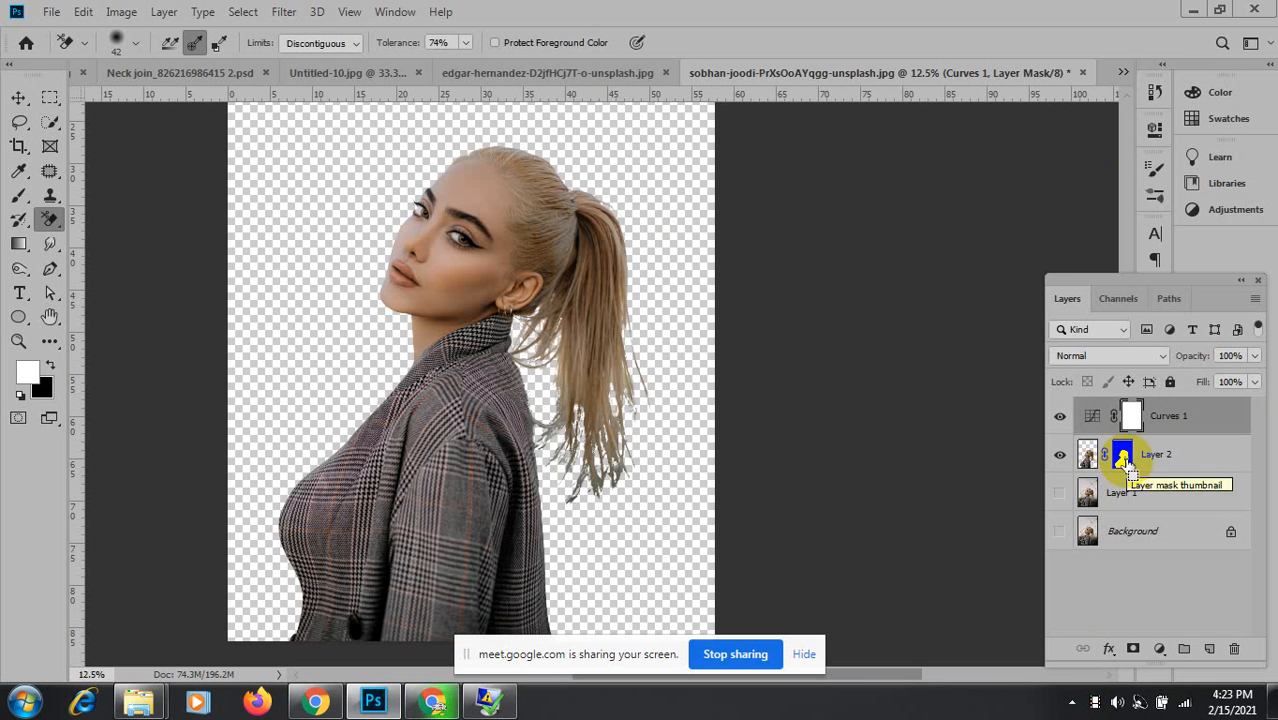
pyautogui.doubleClick(1177, 418)
pyautogui.hotkey('ctrl', 'z')
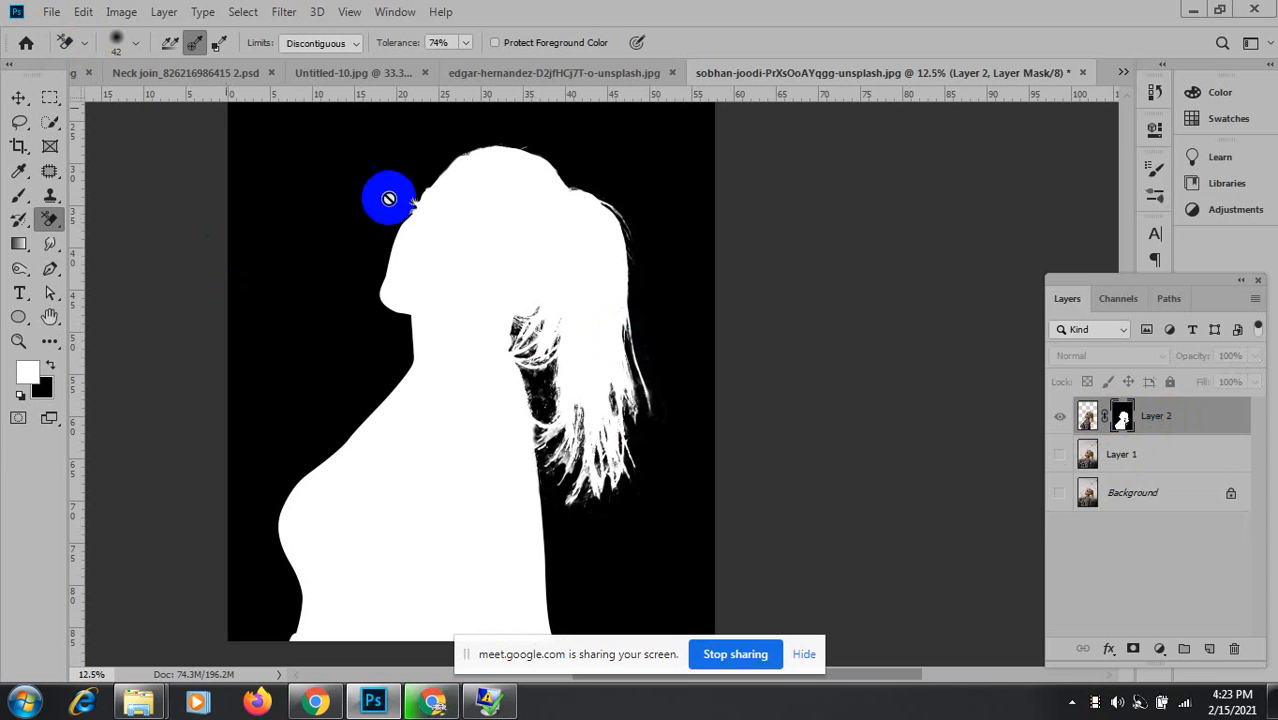
# Darken Layer 2's mask with a Curves adjustment, using a point at input 198, output 123 and the black point at input 49.
pyautogui.click(121, 12)
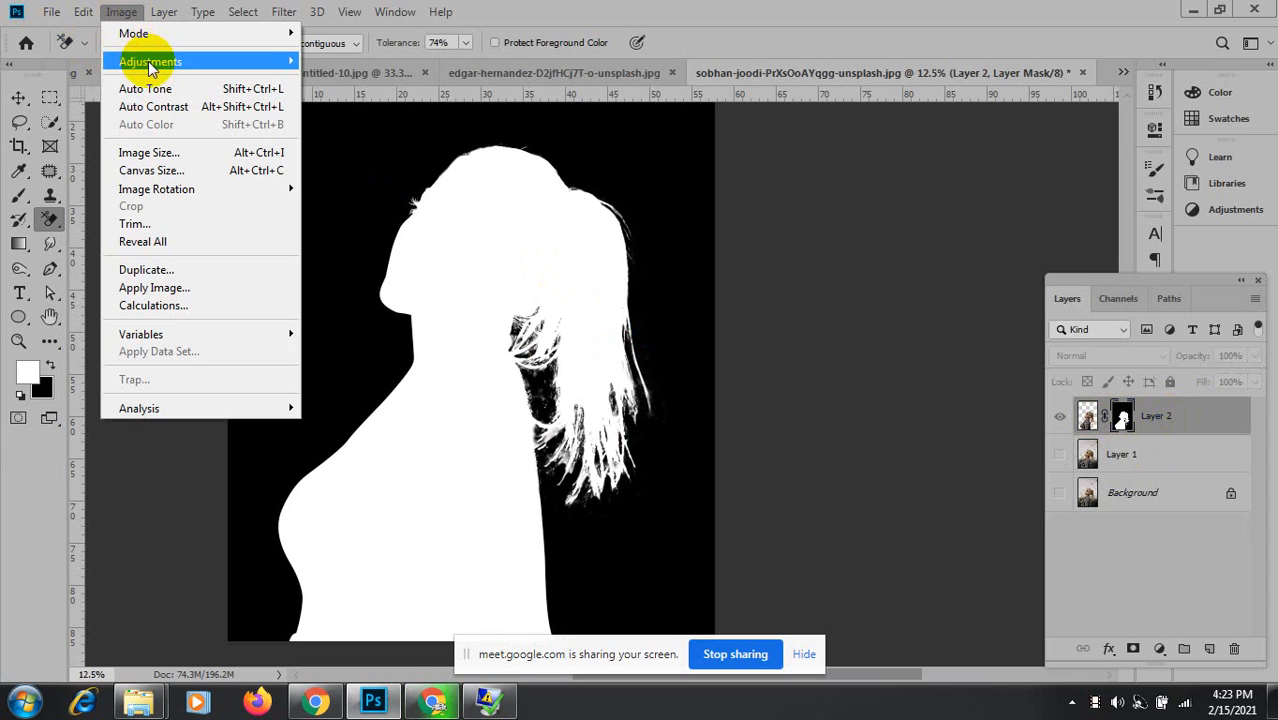
pyautogui.moveTo(150, 61)
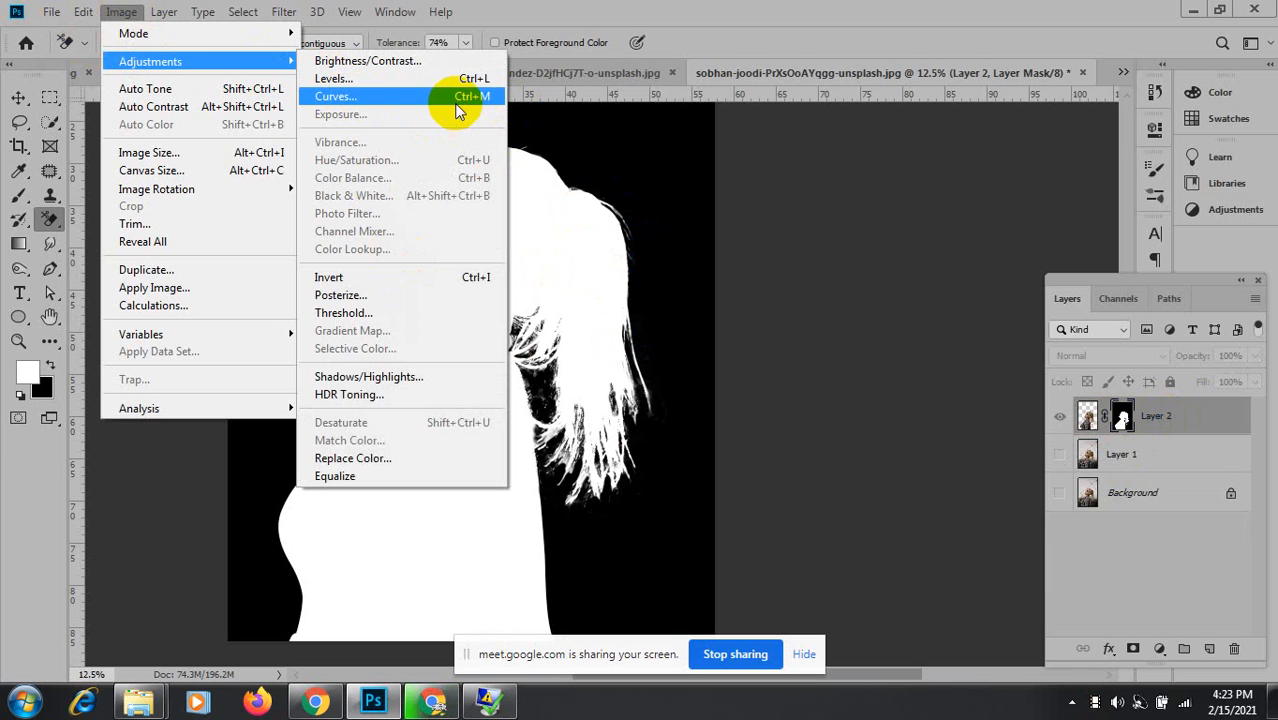
pyautogui.click(383, 97)
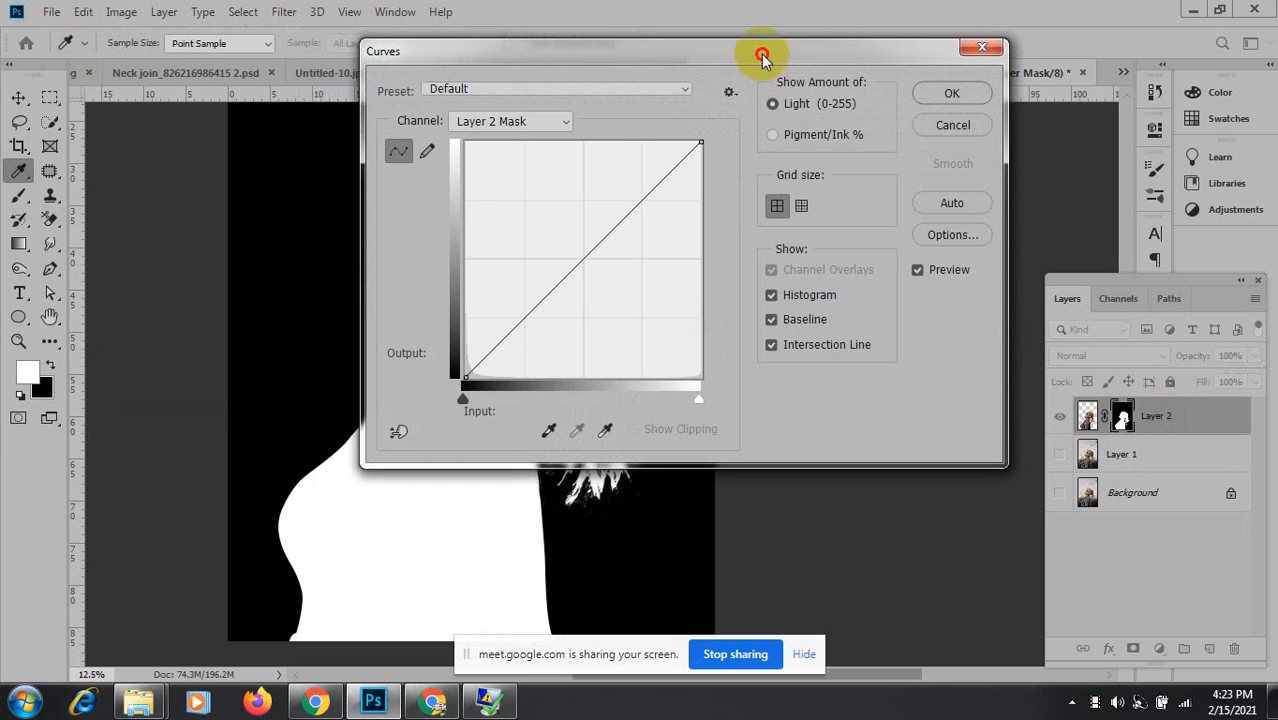
pyautogui.moveTo(762, 57); pyautogui.dragTo(1055, 18)
pyautogui.moveTo(873, 220); pyautogui.dragTo(941, 226)
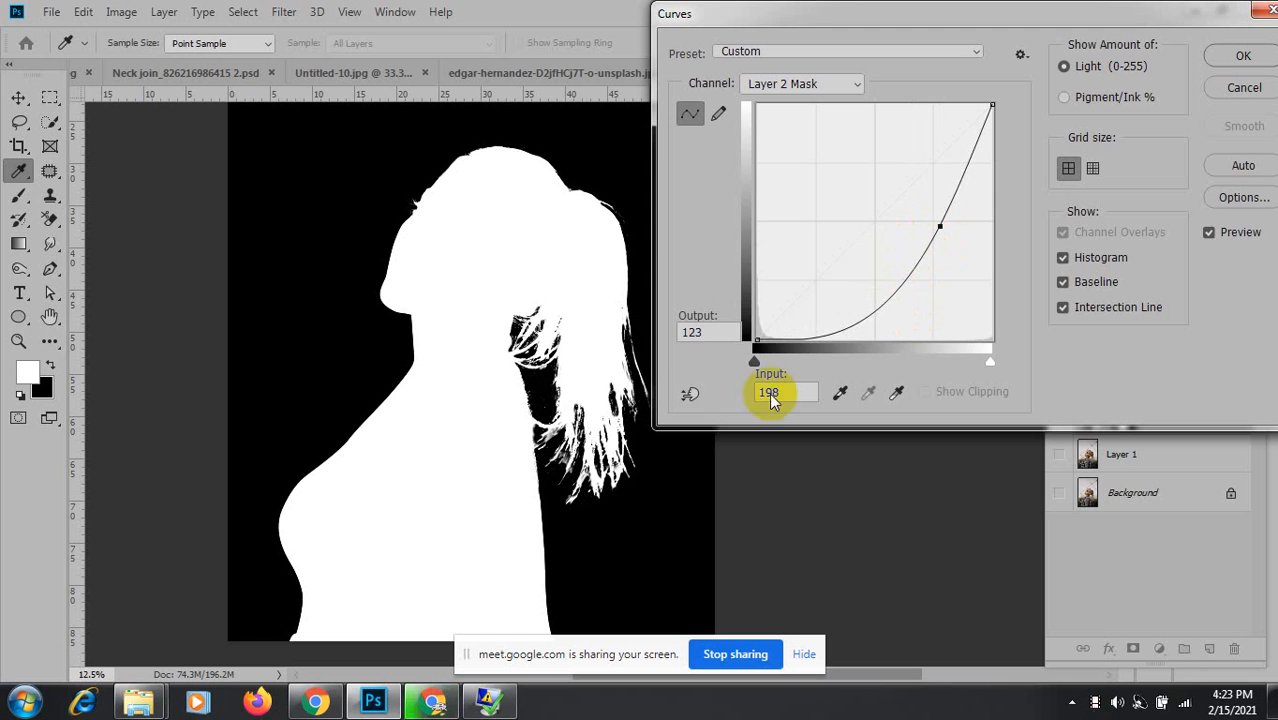
pyautogui.moveTo(752, 365); pyautogui.dragTo(798, 362)
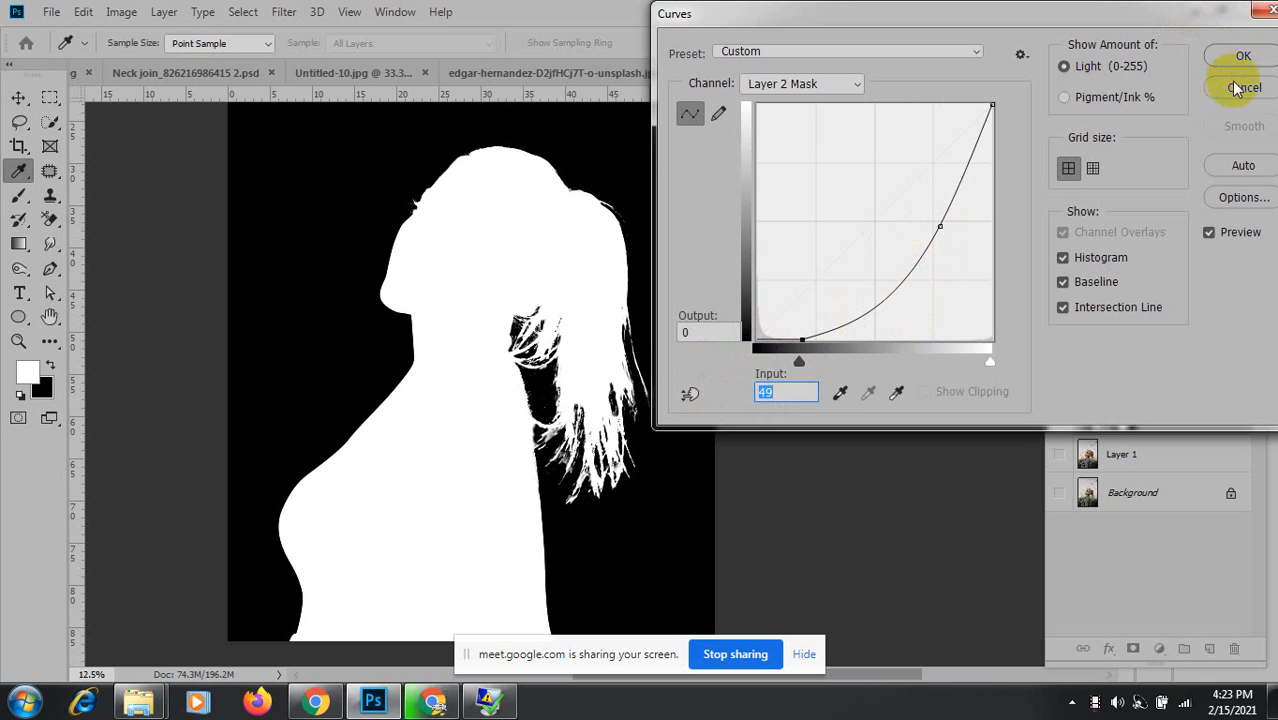
# Compare the mask with the Curves preview off and on, and apply the adjustment.
pyautogui.click(1210, 233)
pyautogui.click(1210, 234)
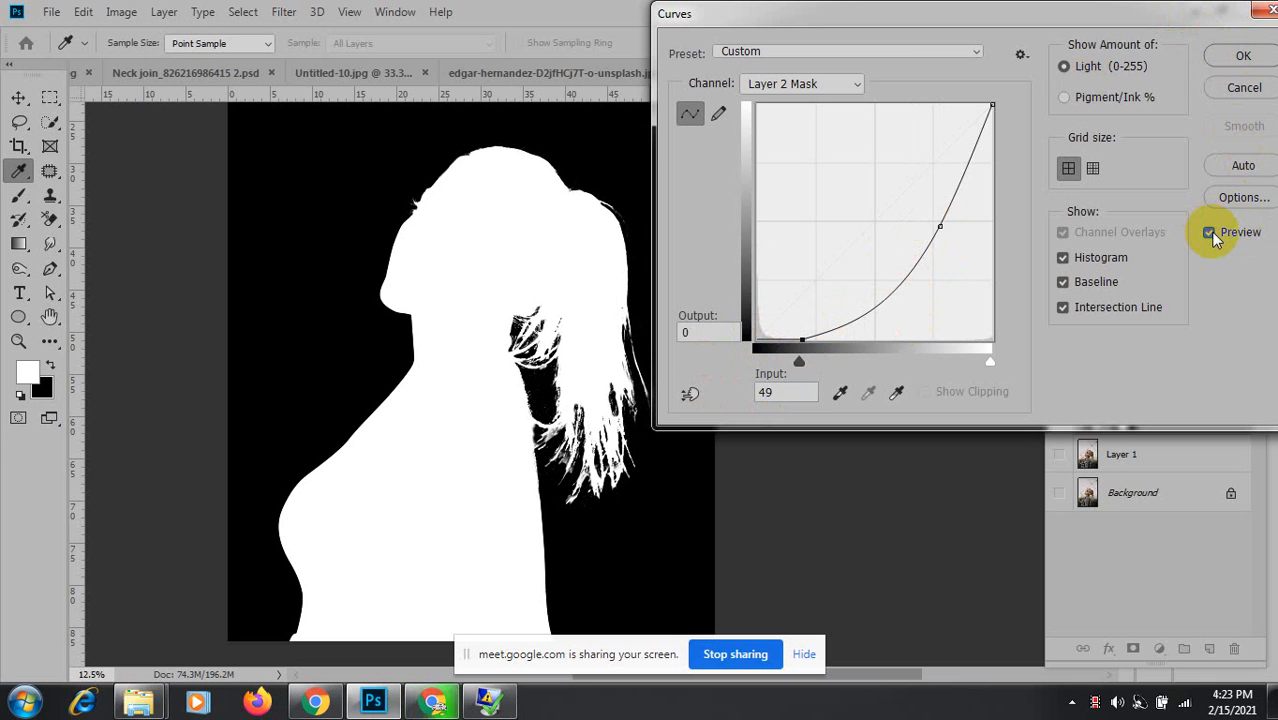
pyautogui.click(1210, 233)
pyautogui.click(1213, 233)
pyautogui.click(1213, 233)
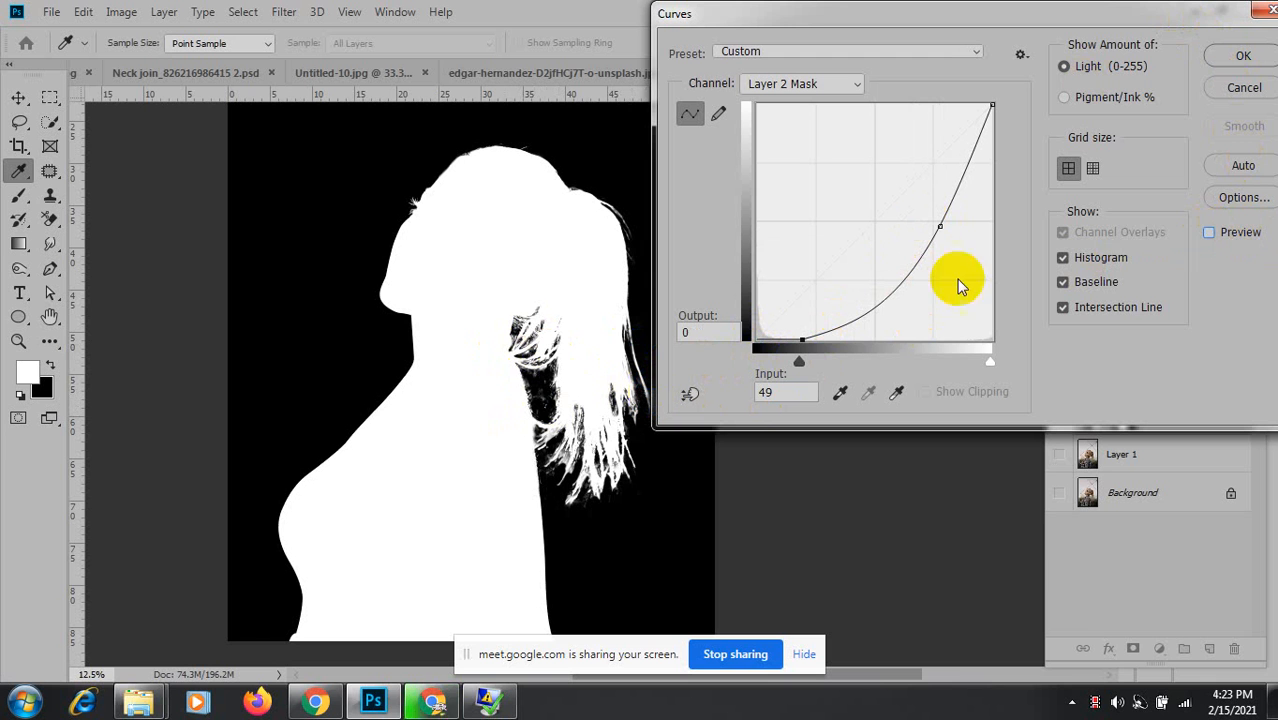
pyautogui.click(1210, 233)
pyautogui.click(1222, 55)
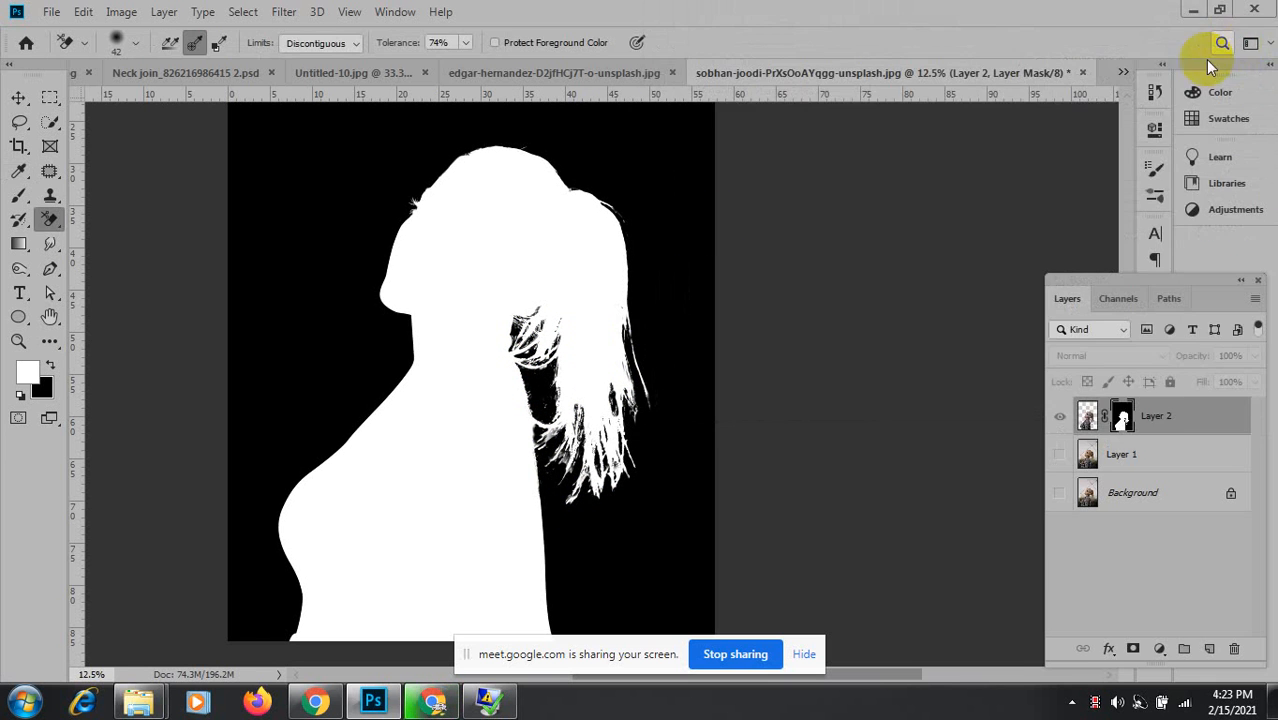
# Leave the mask view and show the cut-out image with its hair ends.
pyautogui.click(668, 237)
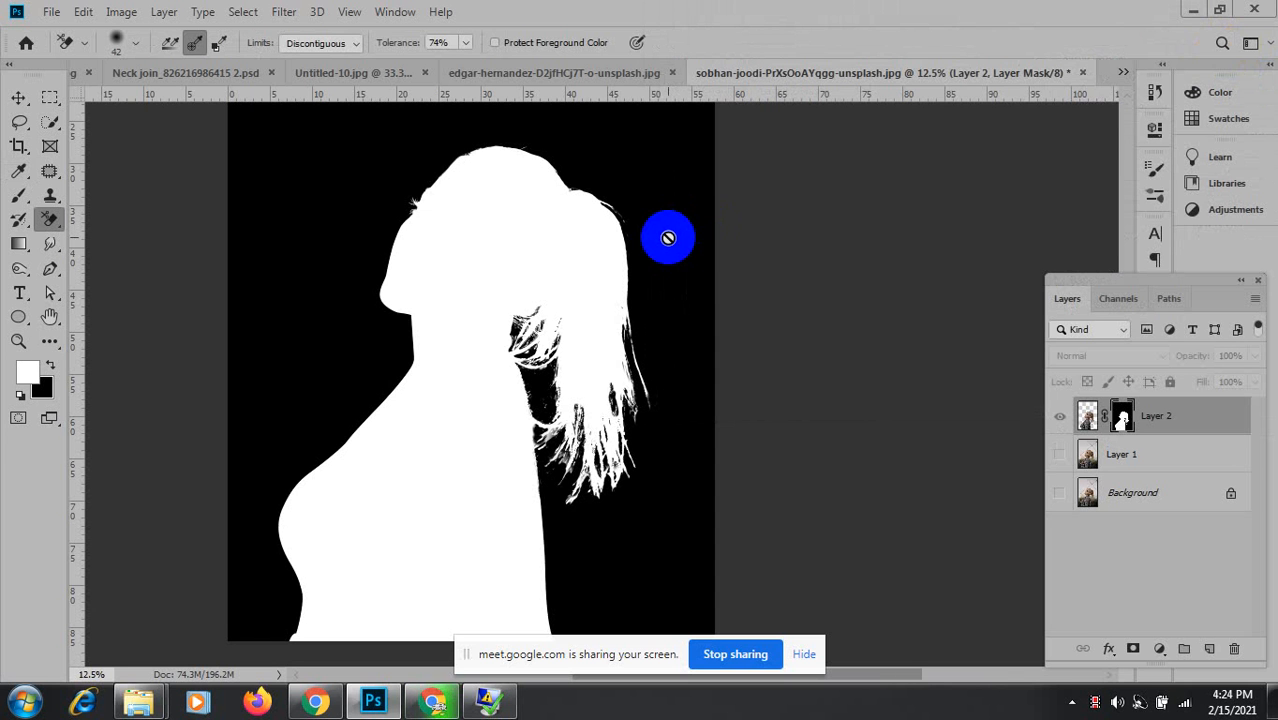
pyautogui.keyDown('alt'); pyautogui.click(1122, 421); pyautogui.keyUp('alt')
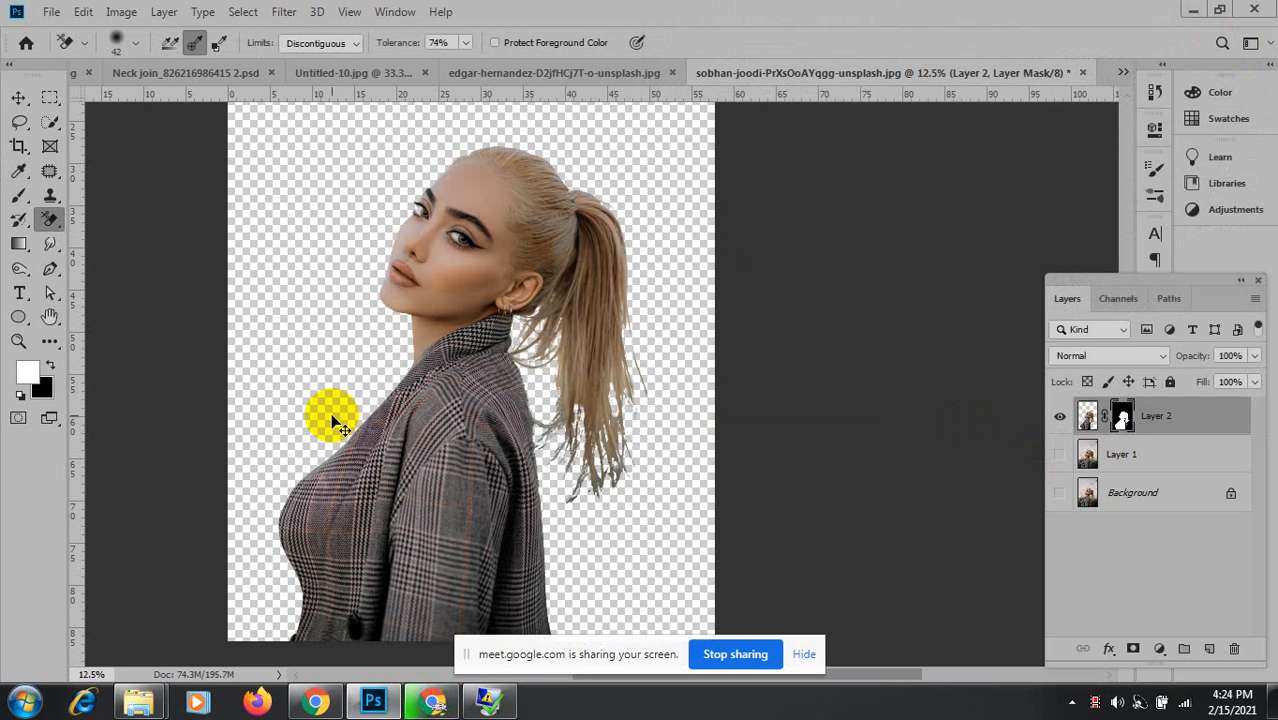
pyautogui.scroll(1, 636, 448)
pyautogui.scroll(2, 636, 445)
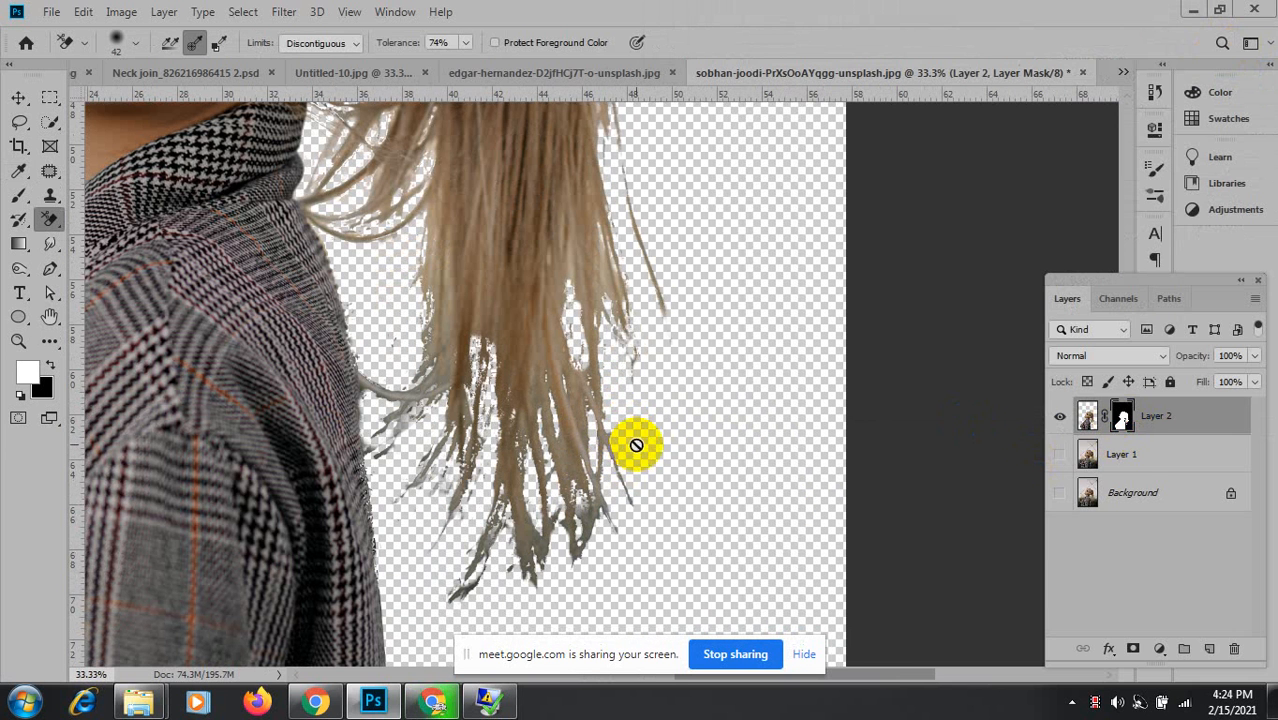
# Add a neutral mid-grey Solid Color fill layer and place it directly beneath Layer 2.
pyautogui.click(1160, 649)
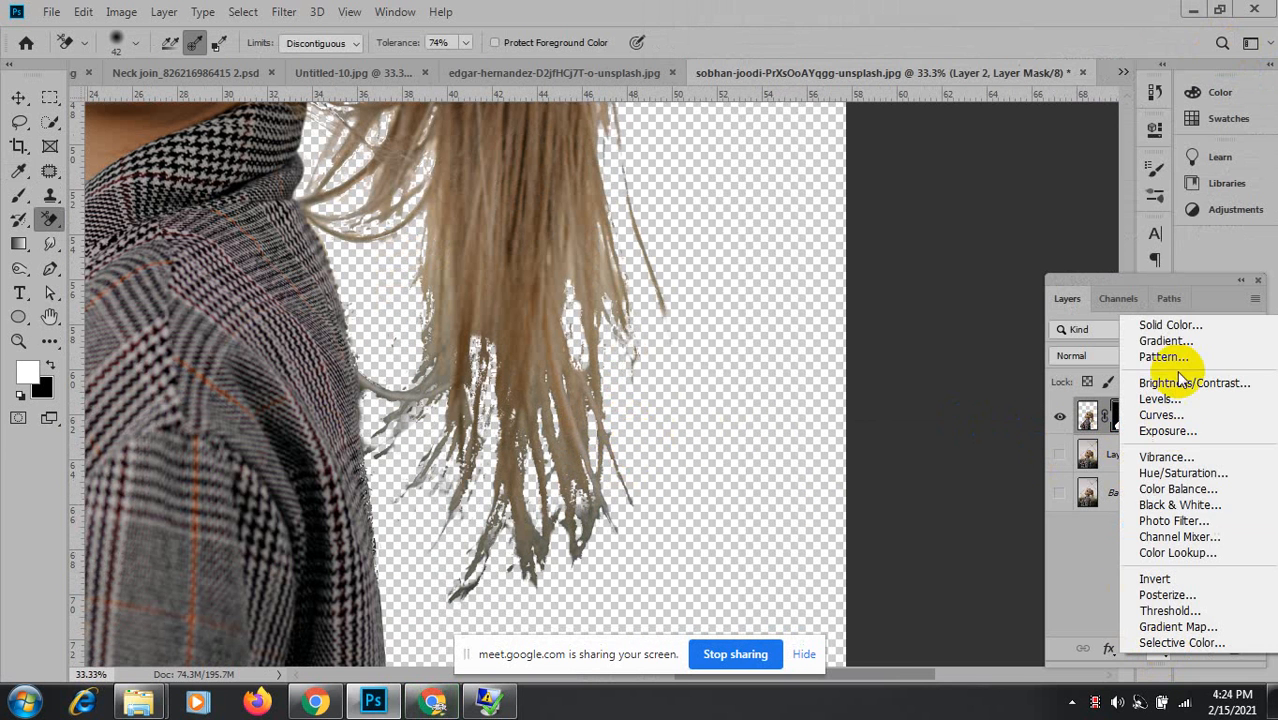
pyautogui.click(1228, 326)
pyautogui.click(467, 297)
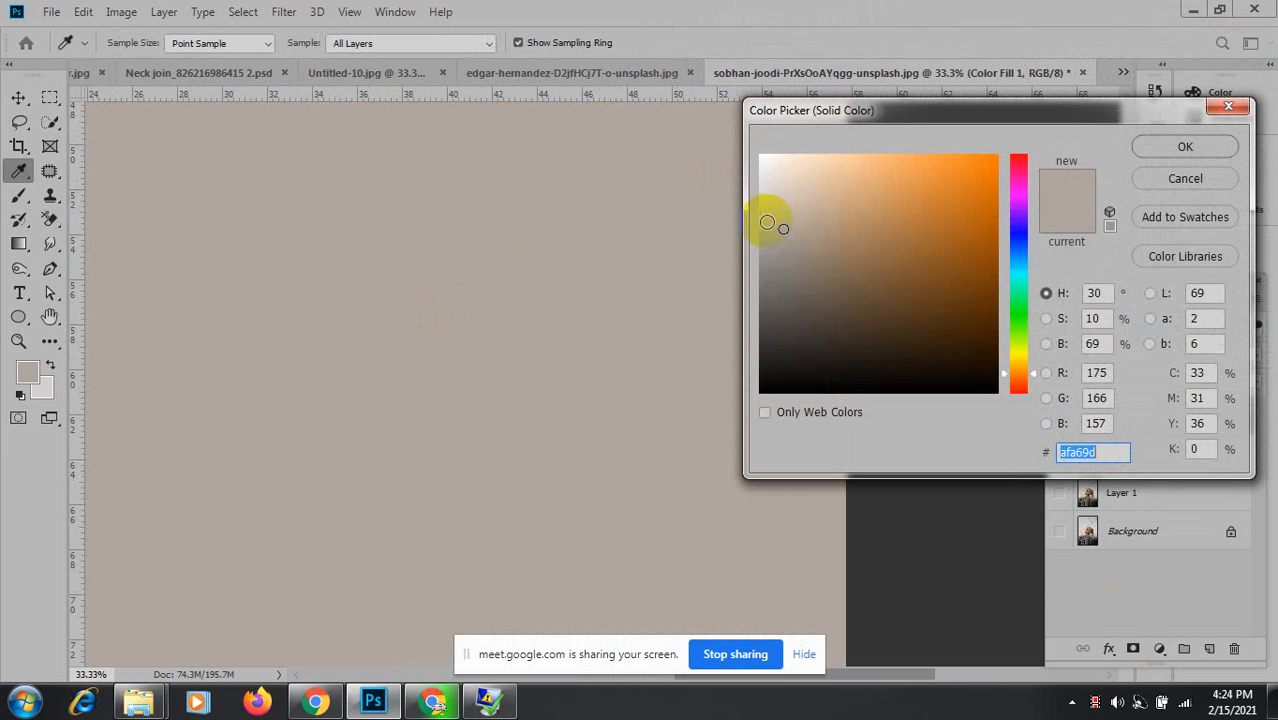
pyautogui.click(762, 344)
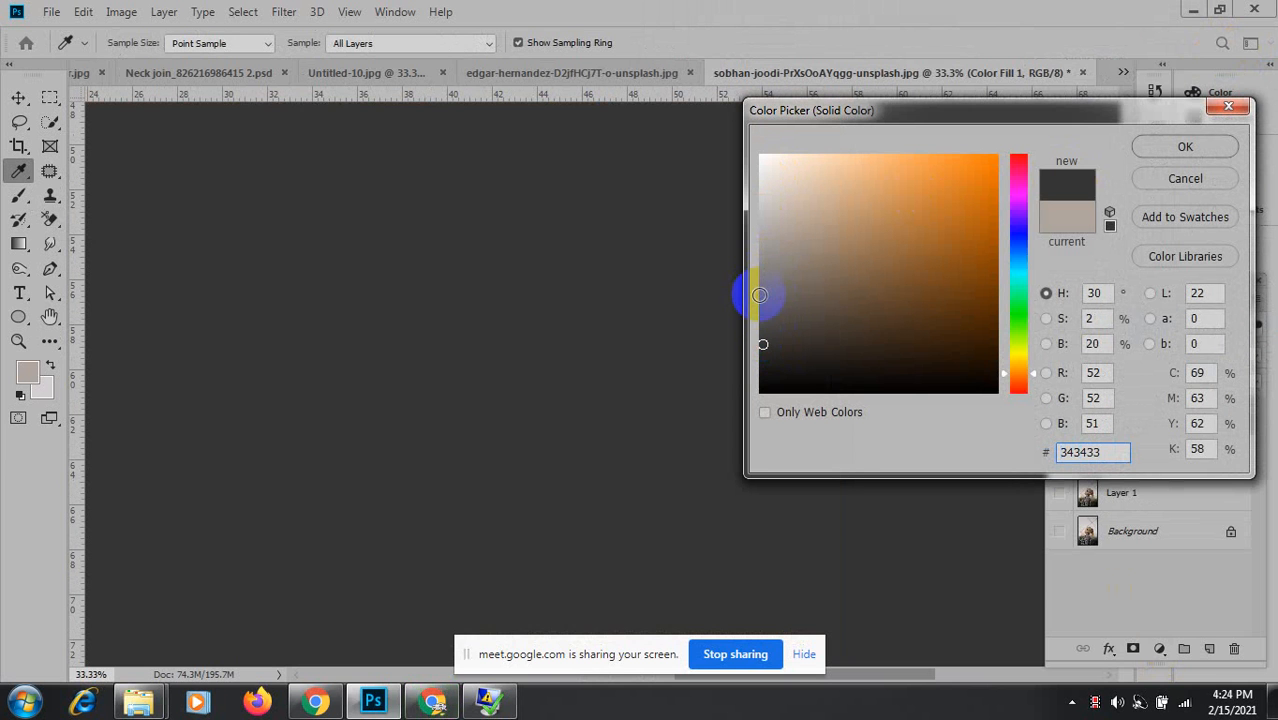
pyautogui.click(760, 295)
pyautogui.click(1204, 149)
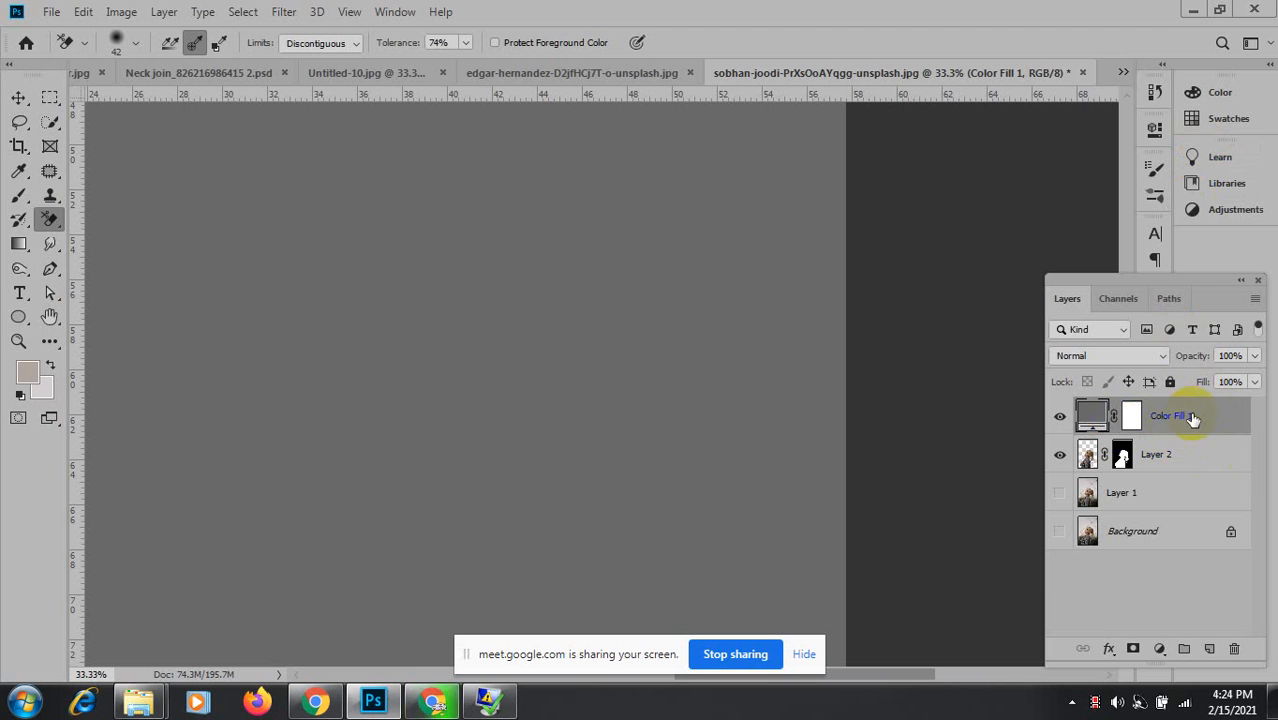
pyautogui.moveTo(1192, 418); pyautogui.dragTo(1175, 480)
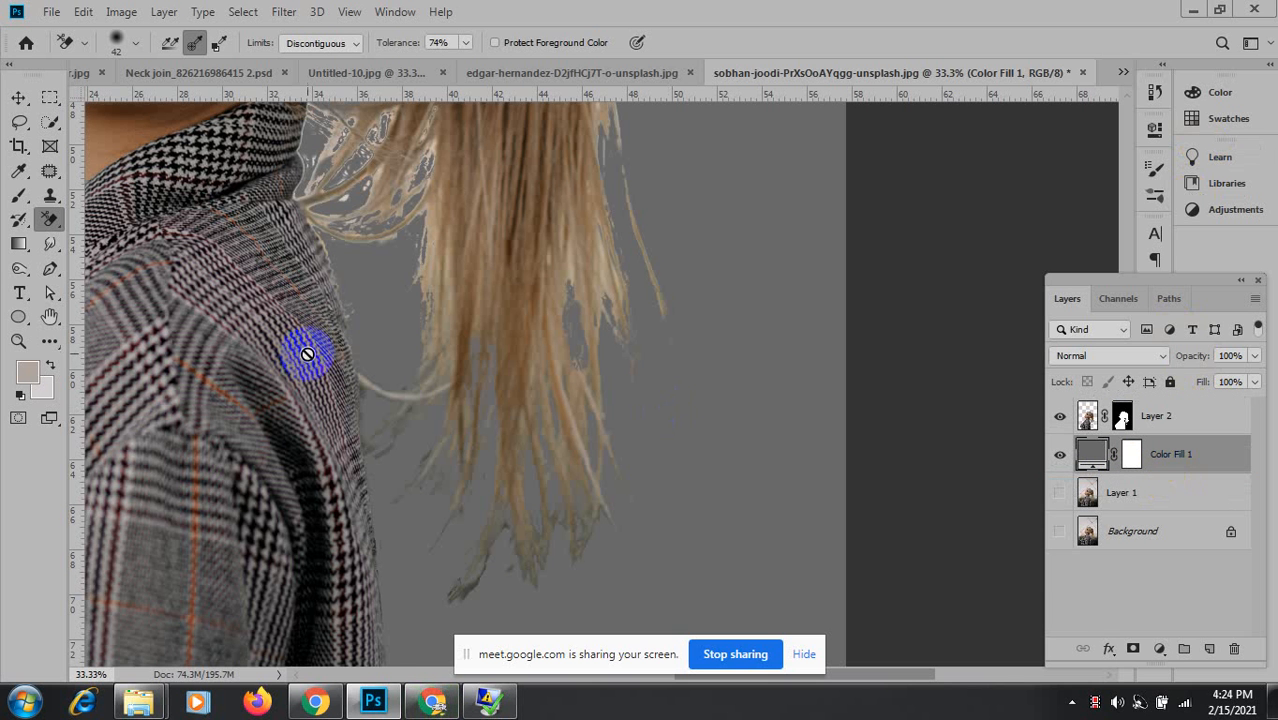
# Examine the ponytail's edges and loose strands against the grey background at several magnifications.
pyautogui.scroll(-3, 425, 385)
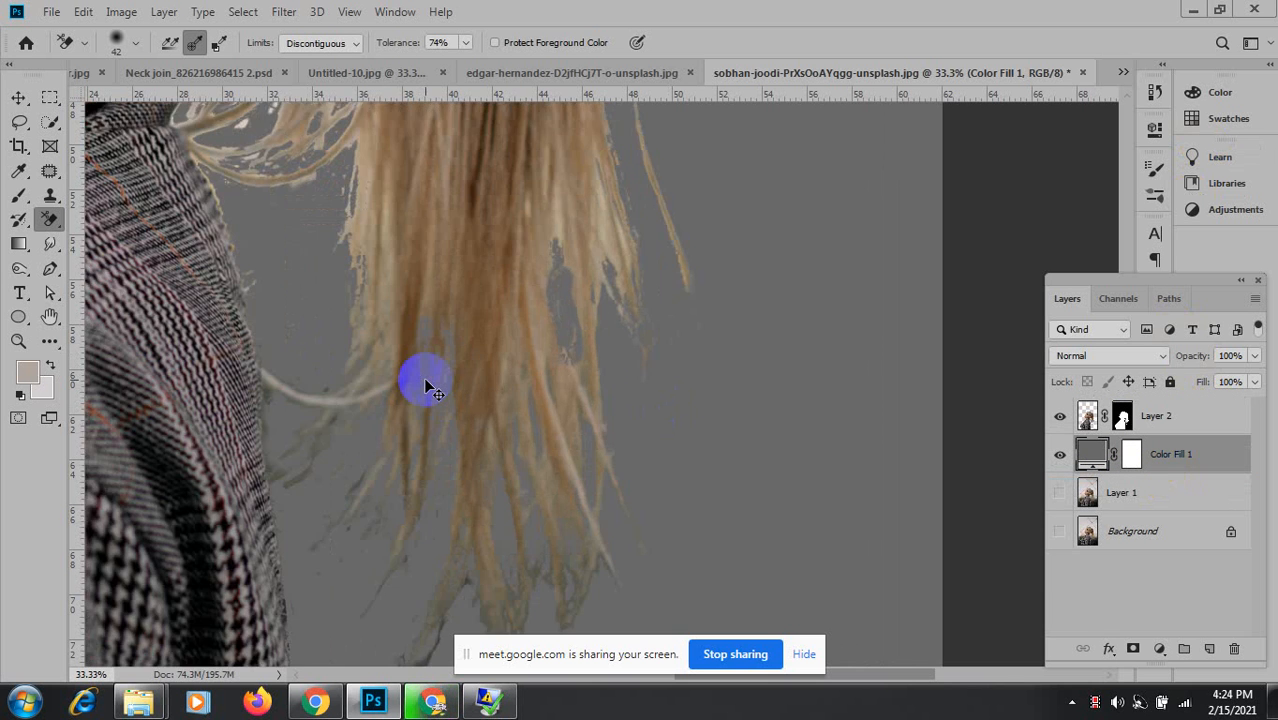
pyautogui.scroll(-1, 425, 385)
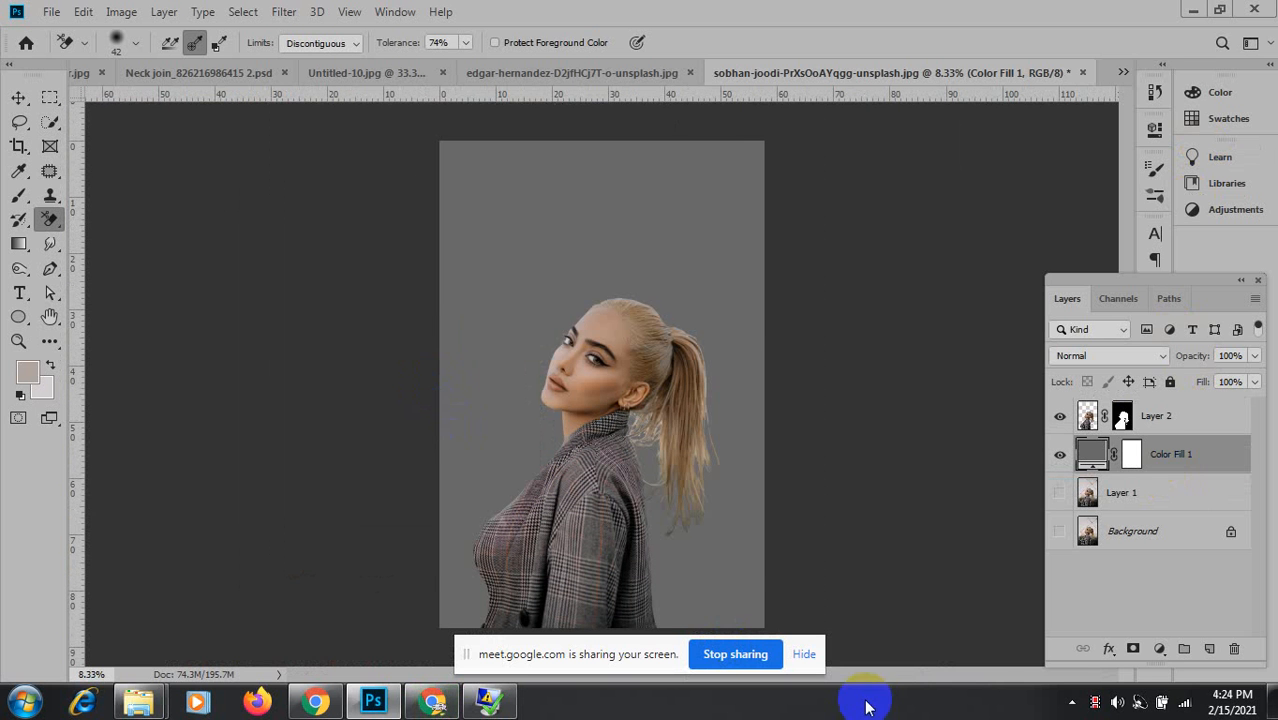
pyautogui.scroll(4, 708, 501)
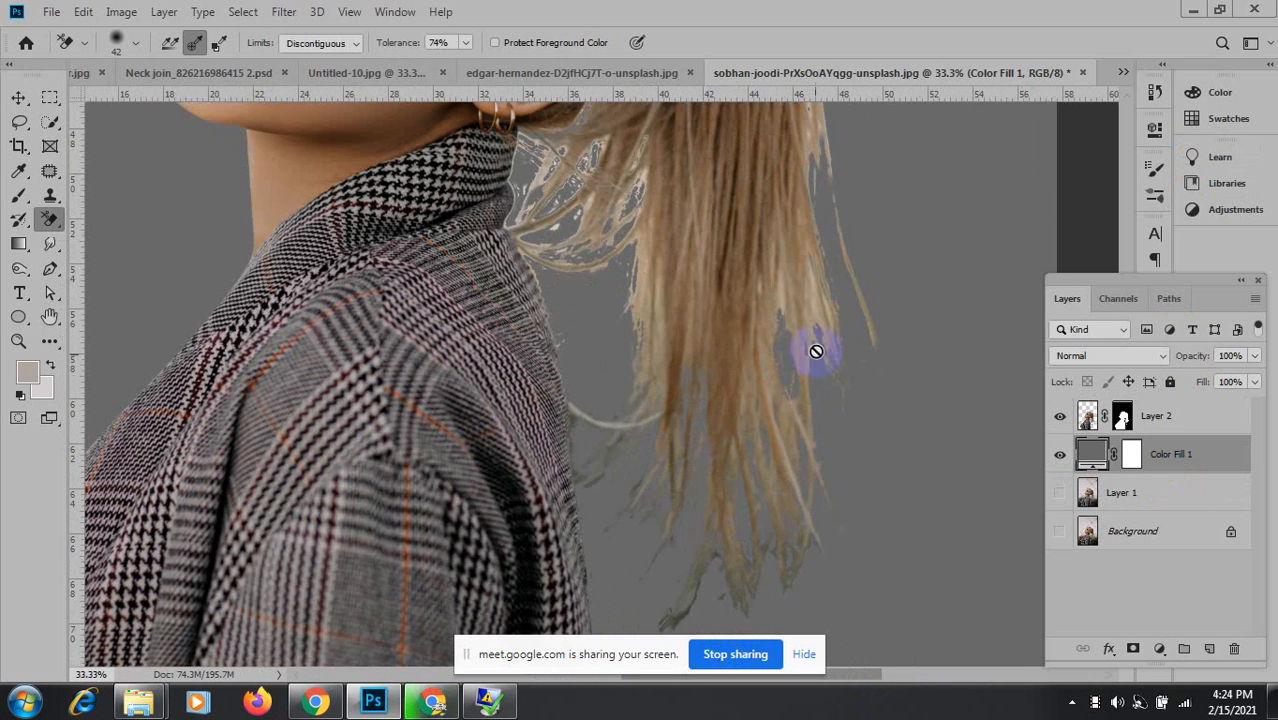
pyautogui.moveTo(826, 304); pyautogui.dragTo(620, 335)
pyautogui.scroll(4, 607, 355)
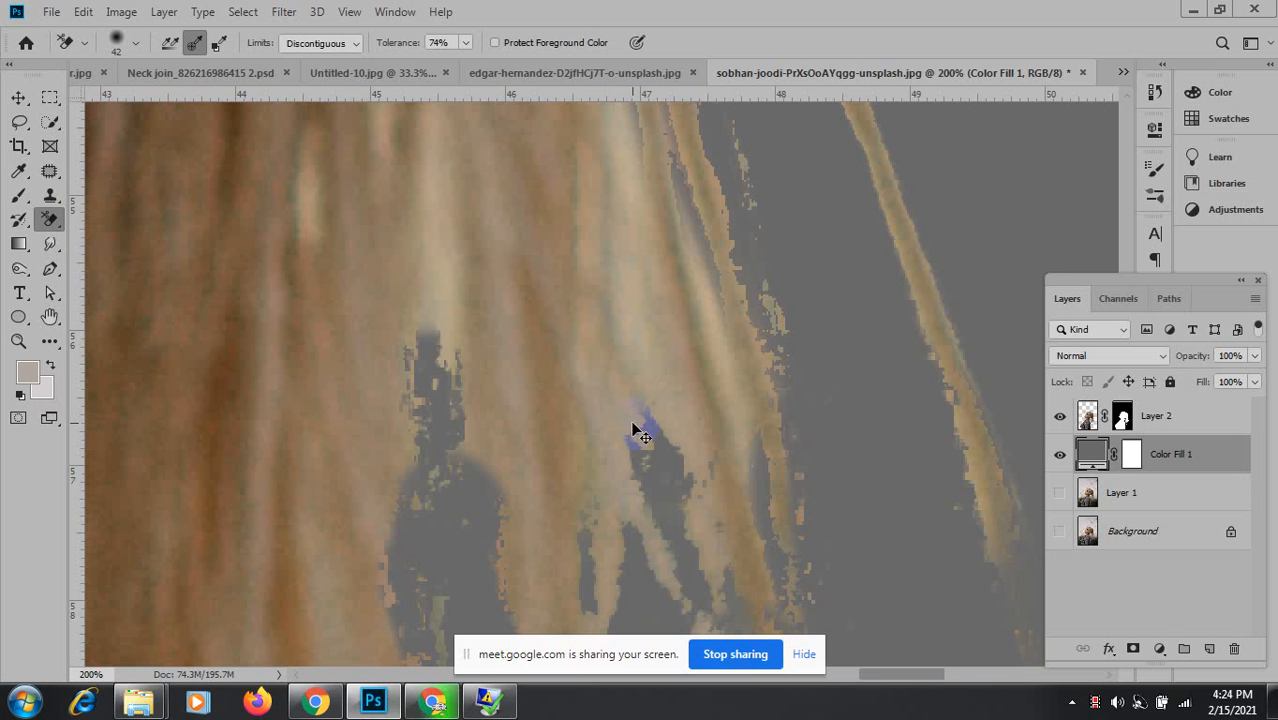
pyautogui.scroll(-3, 632, 428)
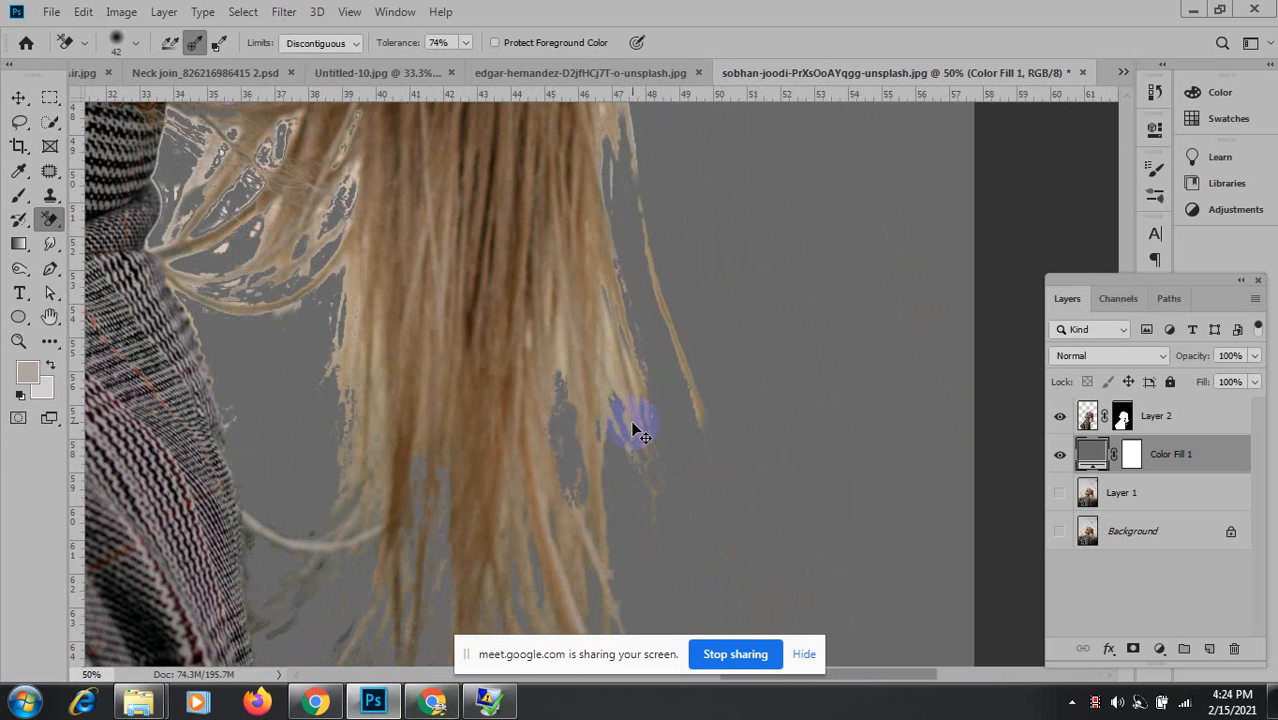
pyautogui.scroll(-1, 636, 428)
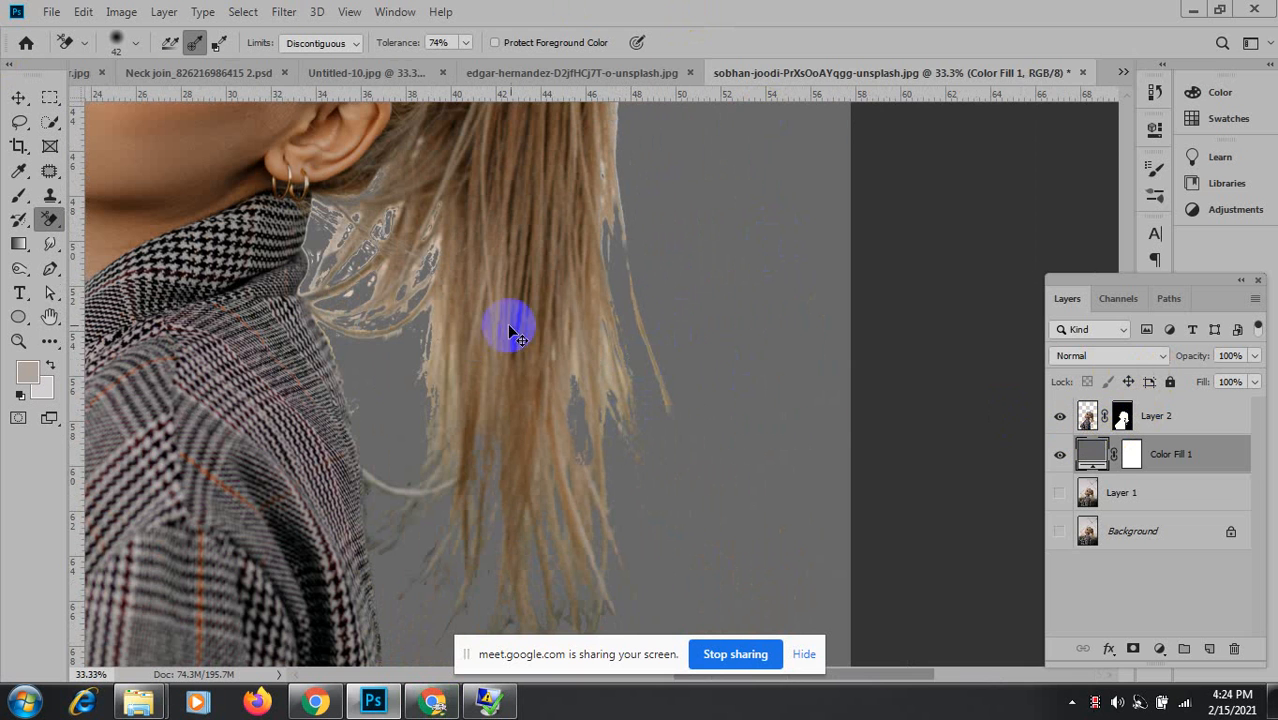
pyautogui.scroll(1, 584, 324)
pyautogui.scroll(1, 584, 324)
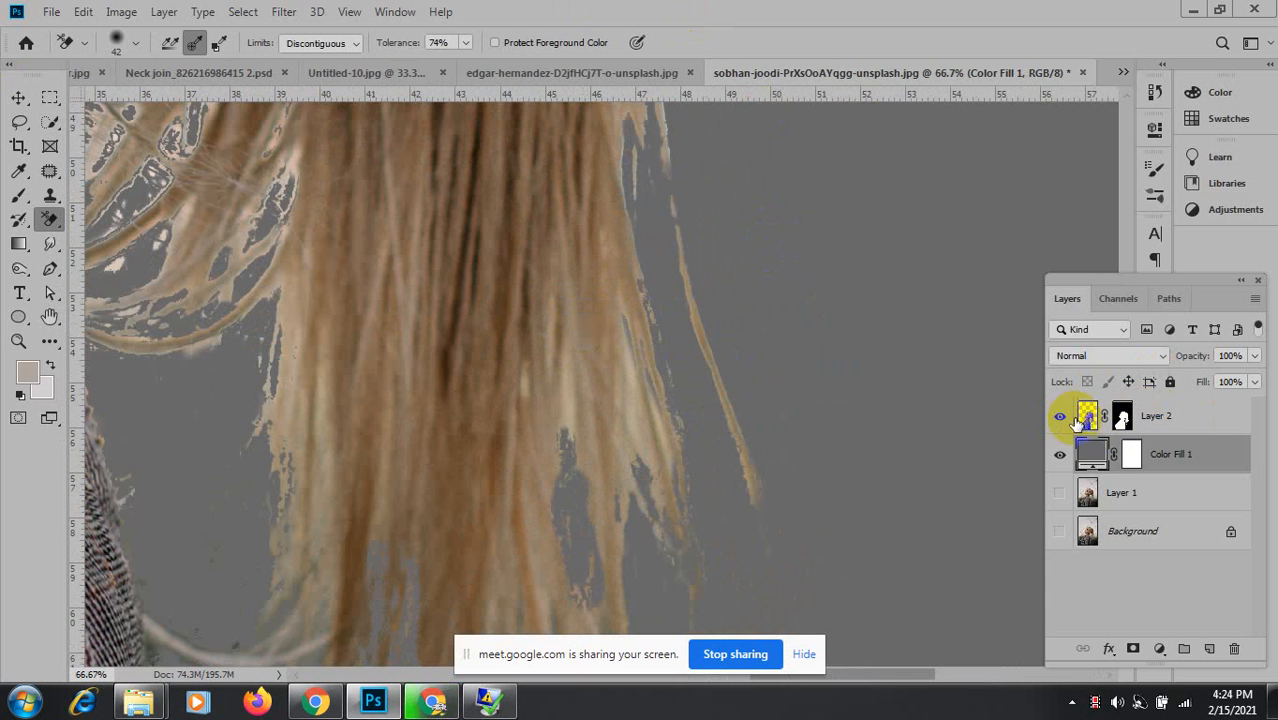
# Select Layer 2's image instead of its mask and hide the grey fill layer beneath it.
pyautogui.click(1086, 414)
pyautogui.scroll(2, 588, 305)
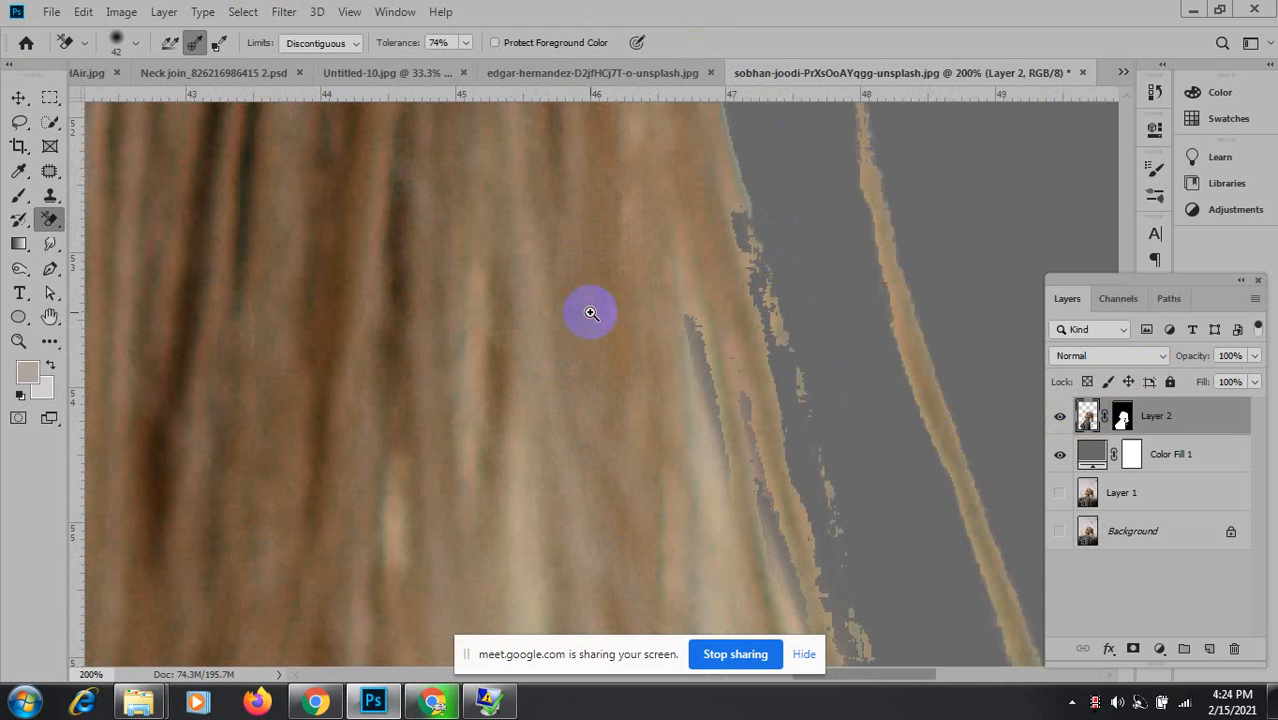
pyautogui.click(1058, 459)
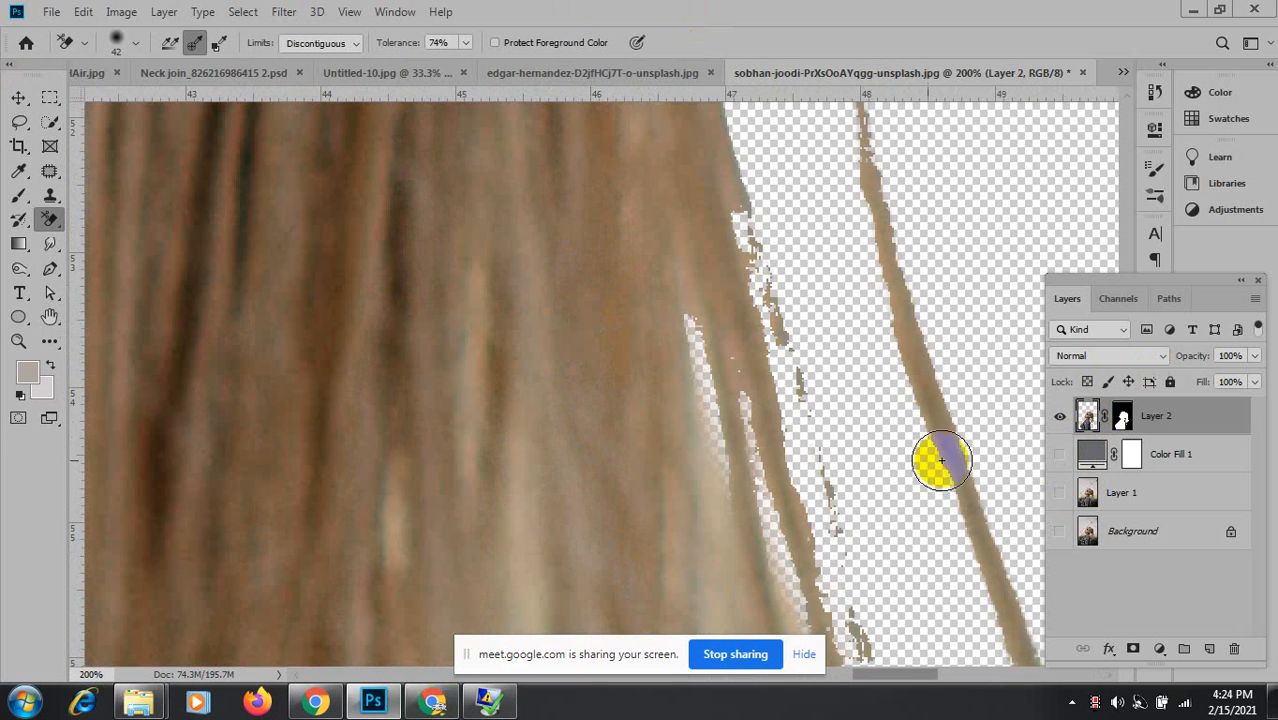
pyautogui.moveTo(542, 480); pyautogui.dragTo(633, 203)
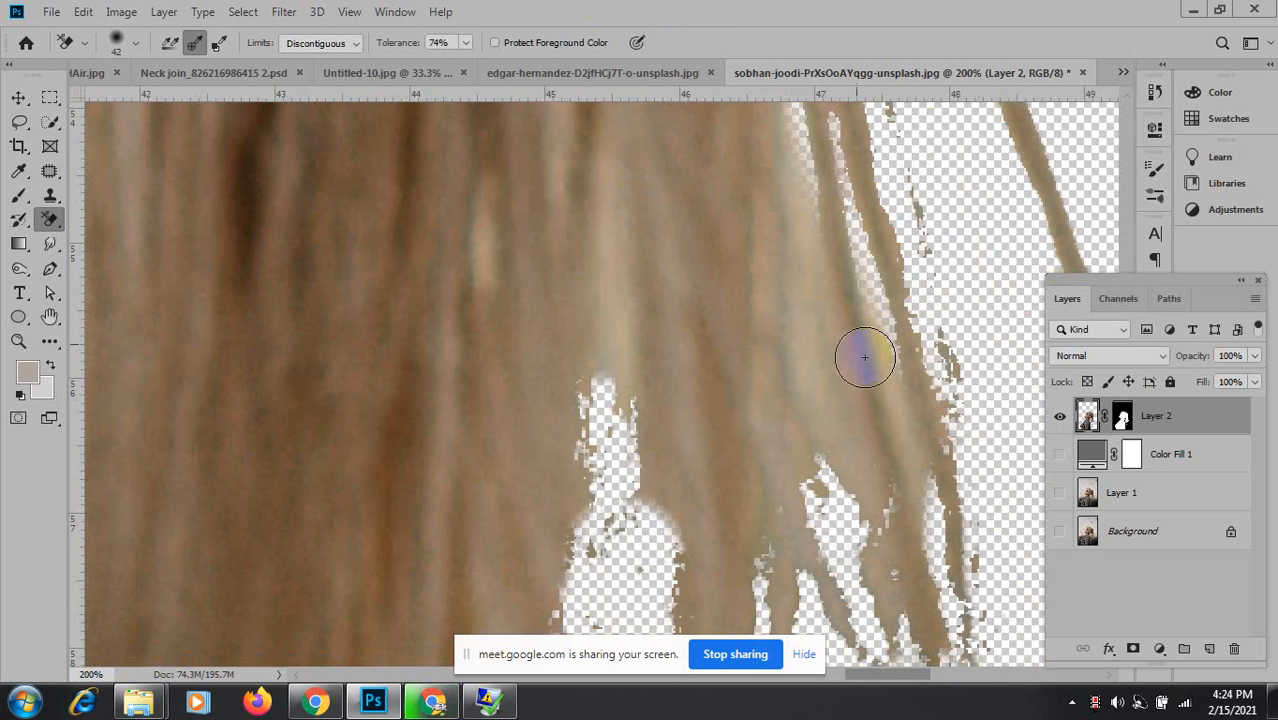
pyautogui.scroll(1, 761, 337)
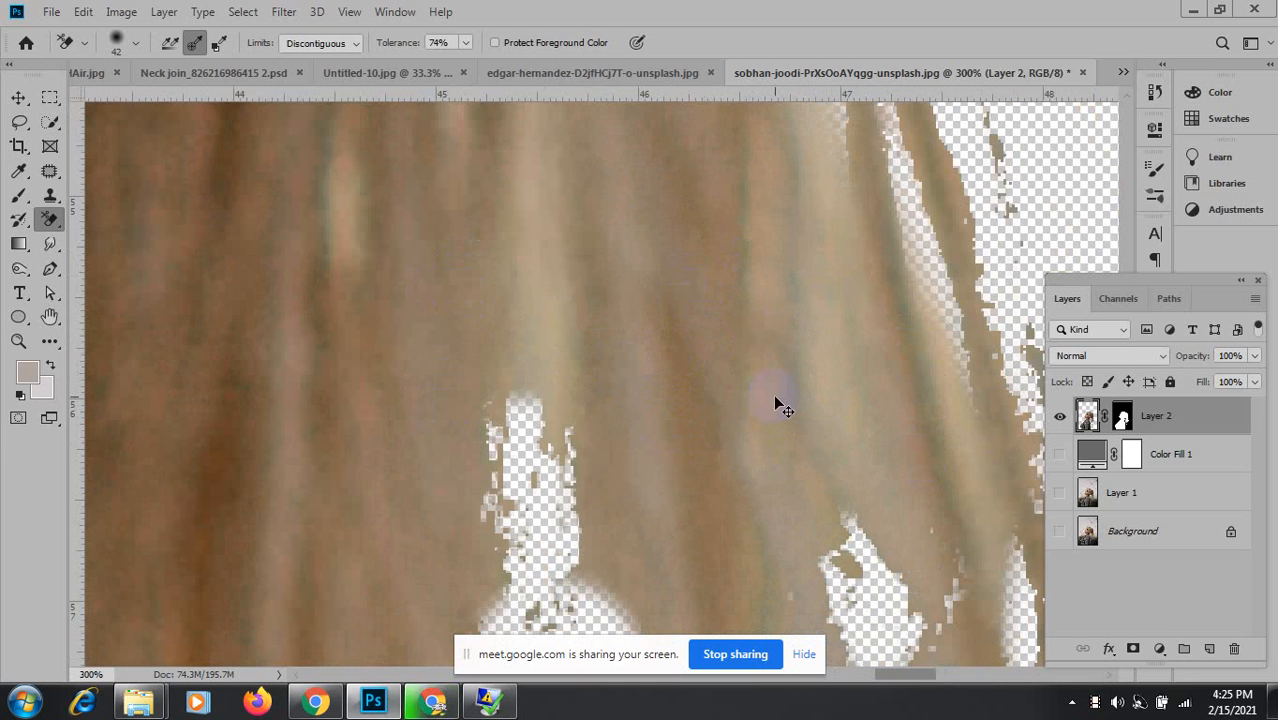
# Examine the ponytail's lower strands, ragged gaps and stray leftover pixels against the transparent background at several magnifications.
pyautogui.scroll(-1, 775, 397)
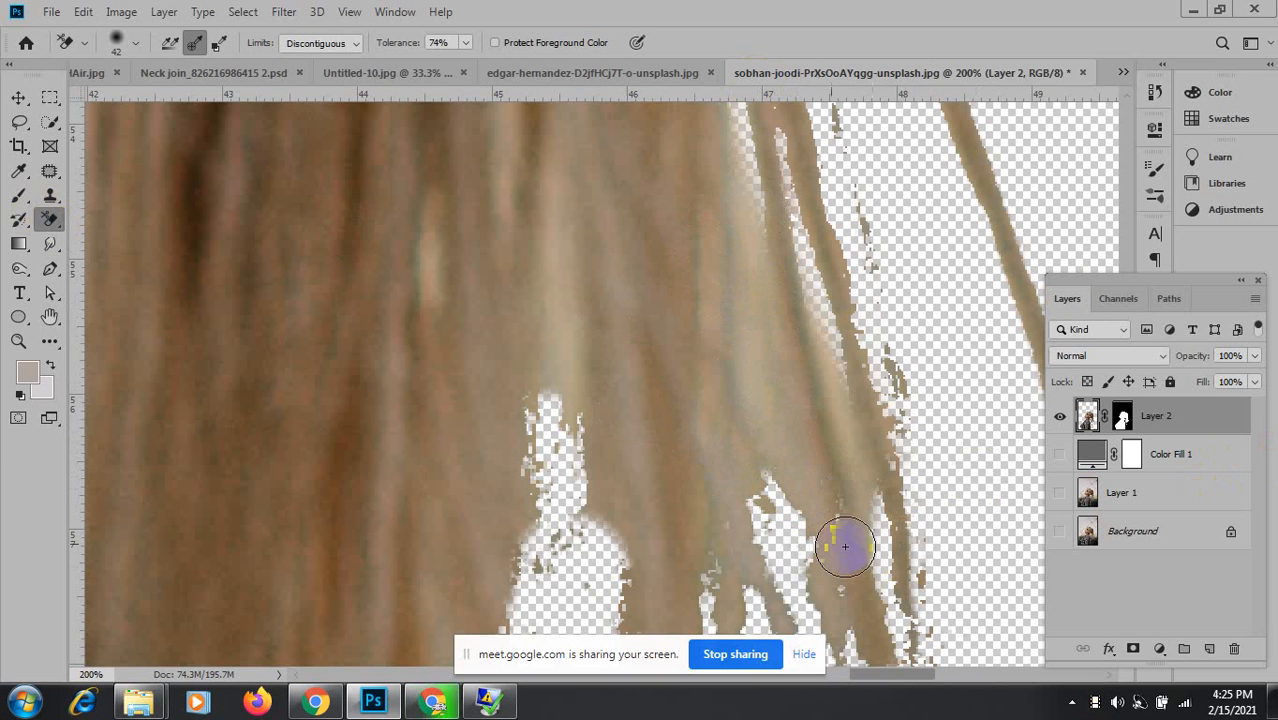
pyautogui.moveTo(619, 508); pyautogui.dragTo(676, 274)
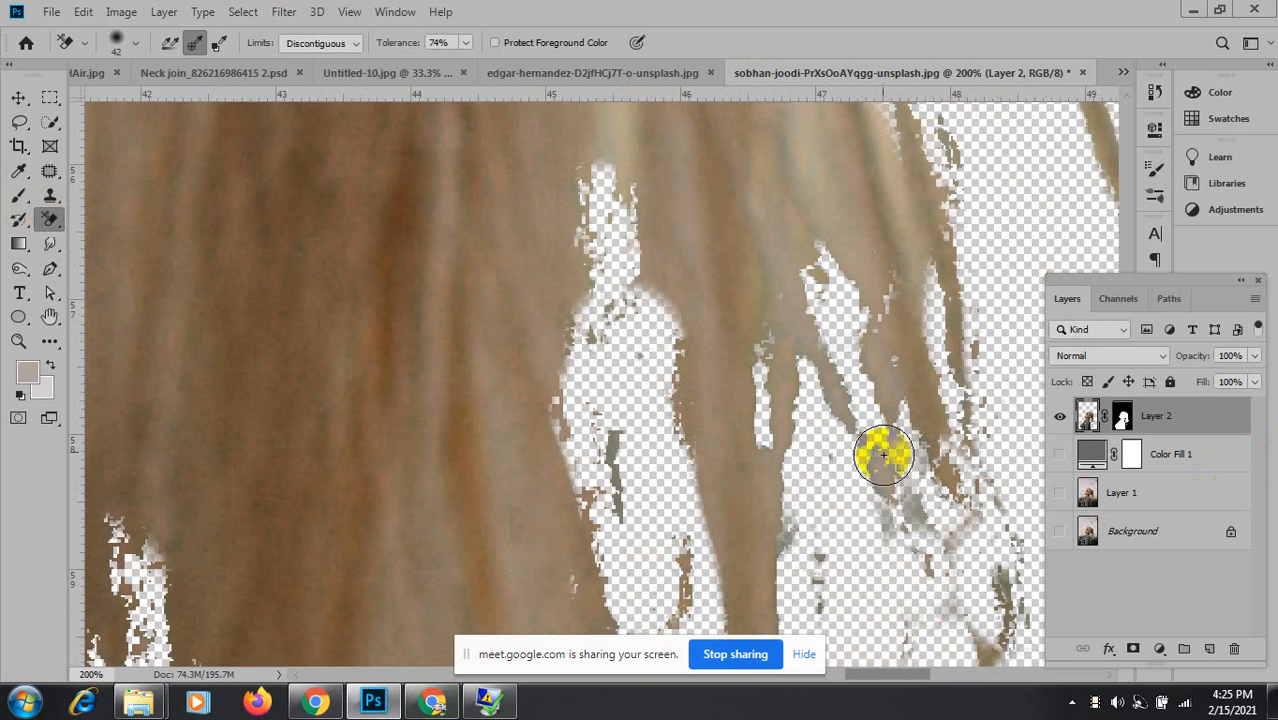
pyautogui.moveTo(796, 491); pyautogui.dragTo(666, 243)
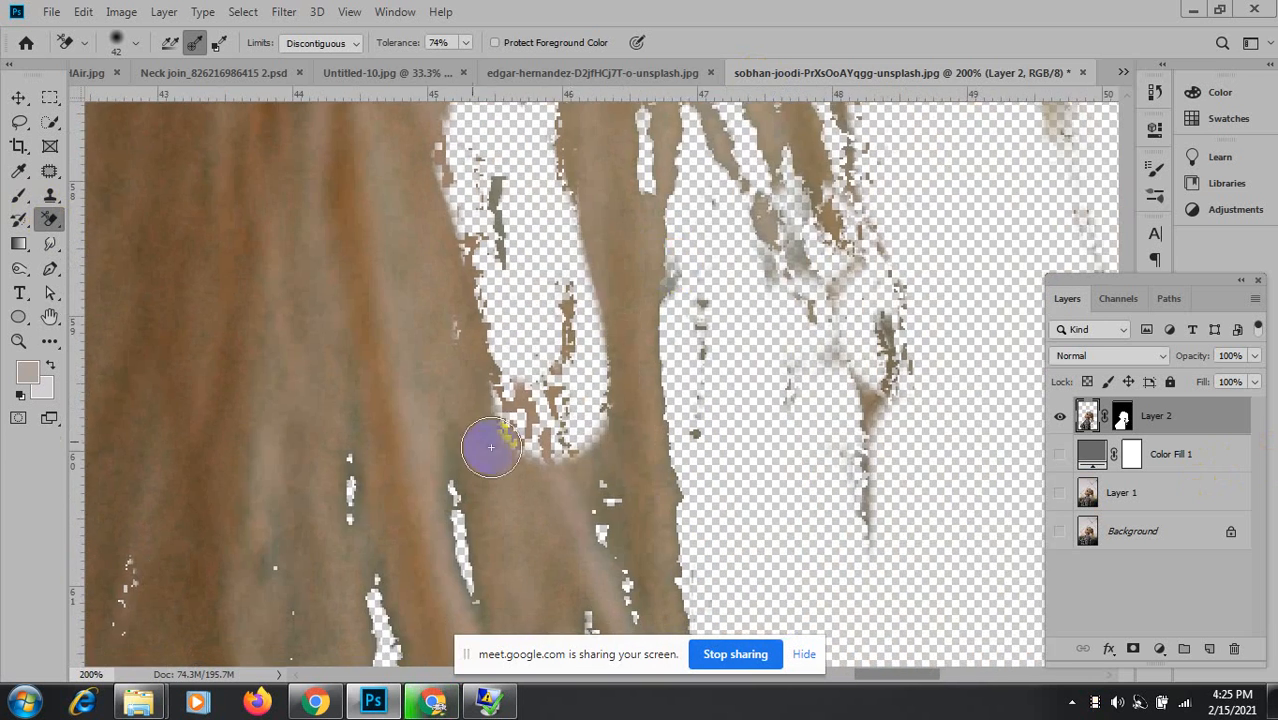
pyautogui.moveTo(752, 220); pyautogui.dragTo(634, 510)
pyautogui.moveTo(300, 493); pyautogui.dragTo(673, 198)
pyautogui.moveTo(434, 356); pyautogui.dragTo(749, 235)
pyautogui.moveTo(620, 460); pyautogui.dragTo(286, 329)
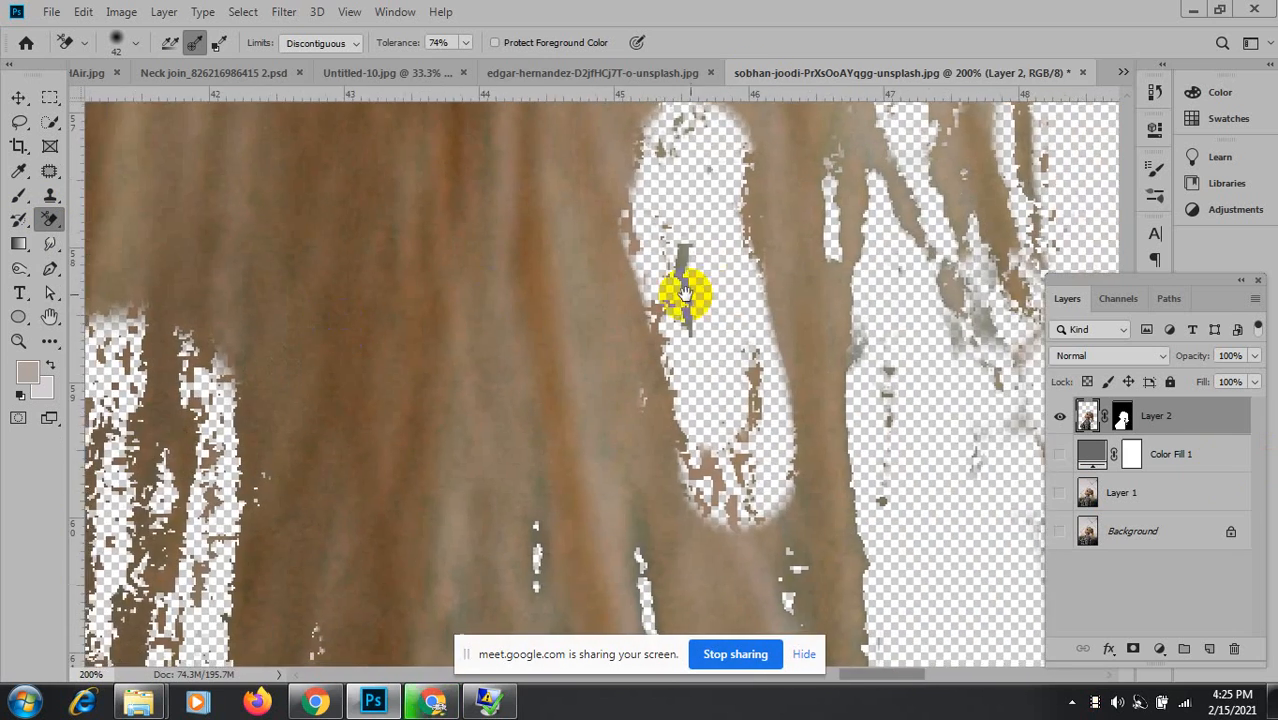
pyautogui.moveTo(750, 290); pyautogui.dragTo(511, 385)
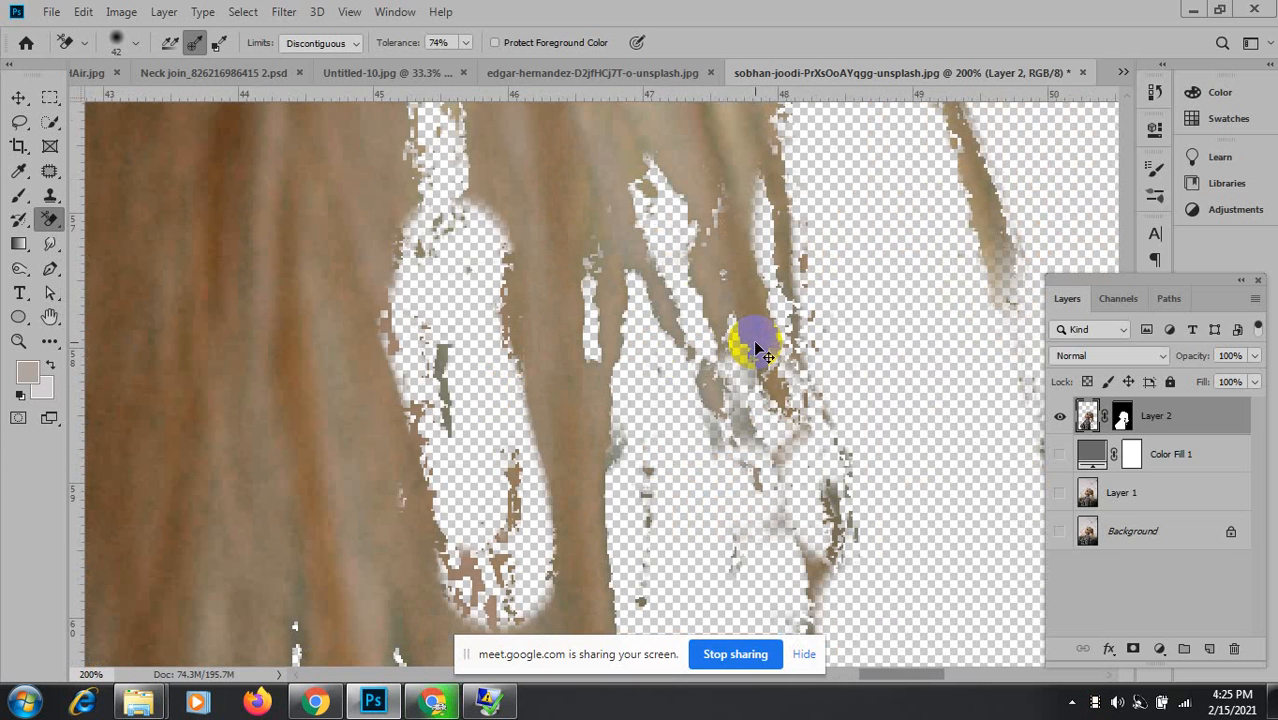
pyautogui.hotkey('ctrl', '-')
pyautogui.hotkey('ctrl', '-')
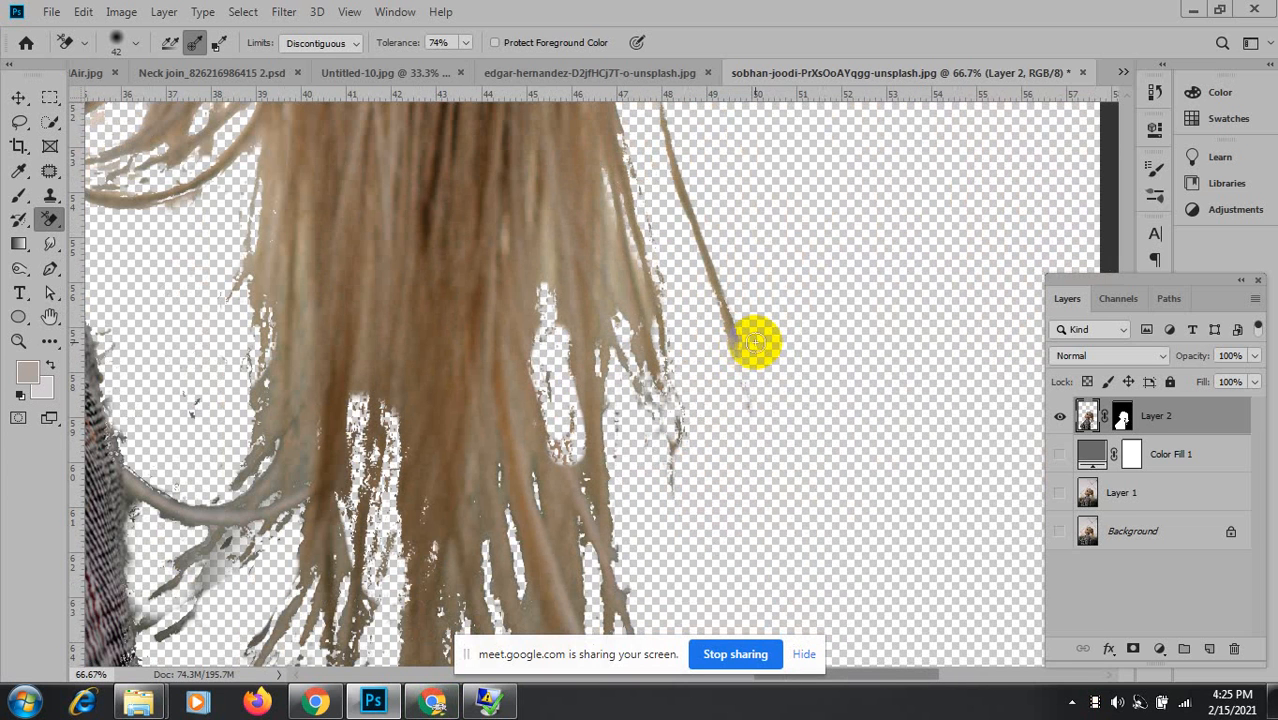
pyautogui.hotkey('ctrl', '-')
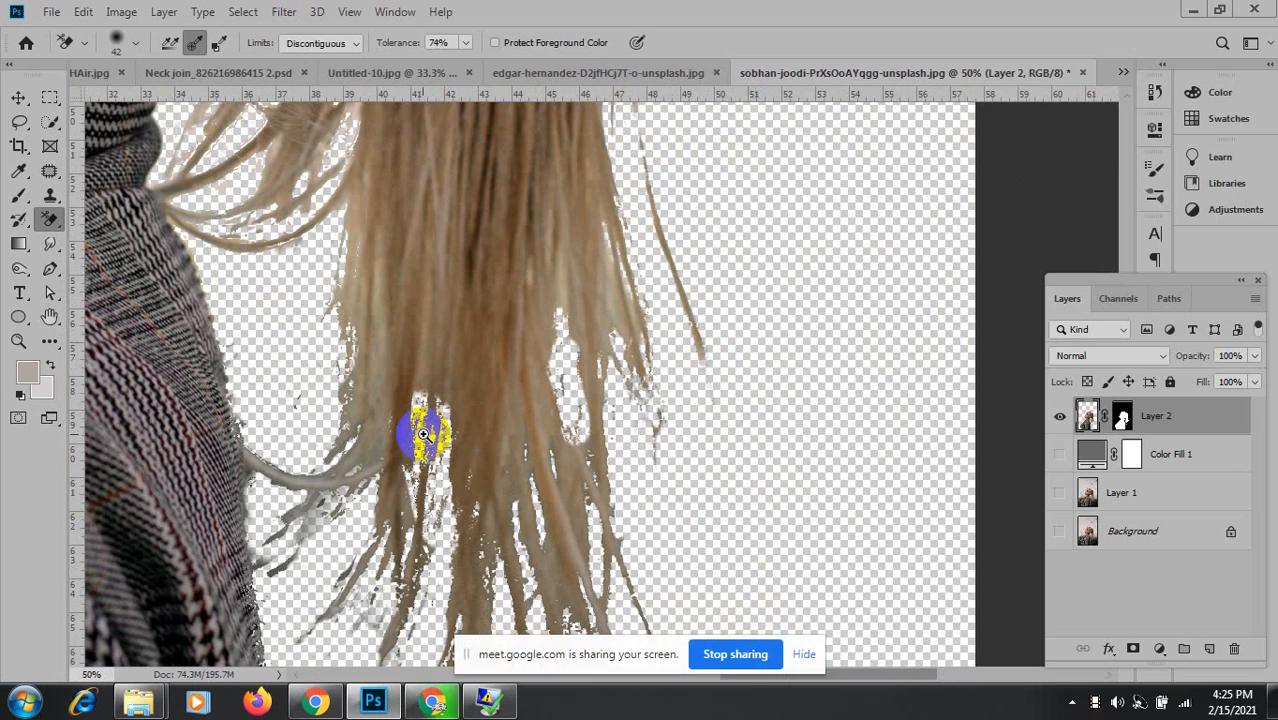
pyautogui.scroll(2, 424, 434)
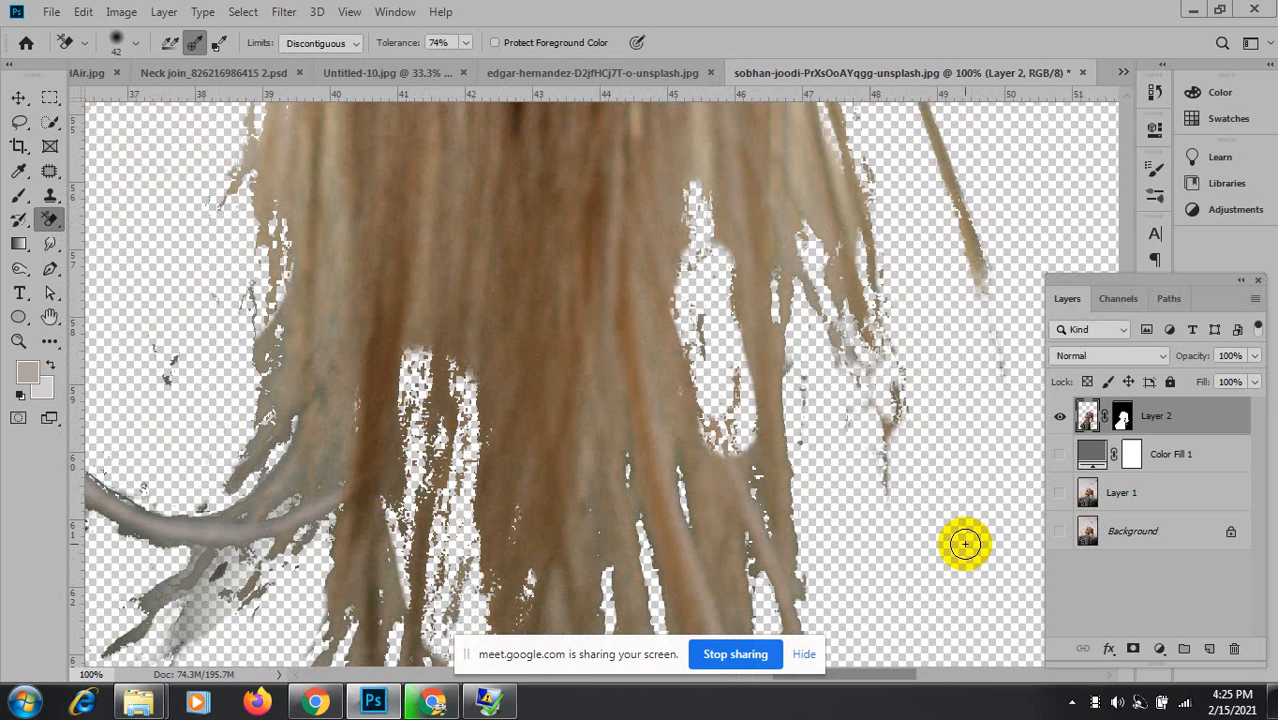
pyautogui.scroll(-2, 965, 543)
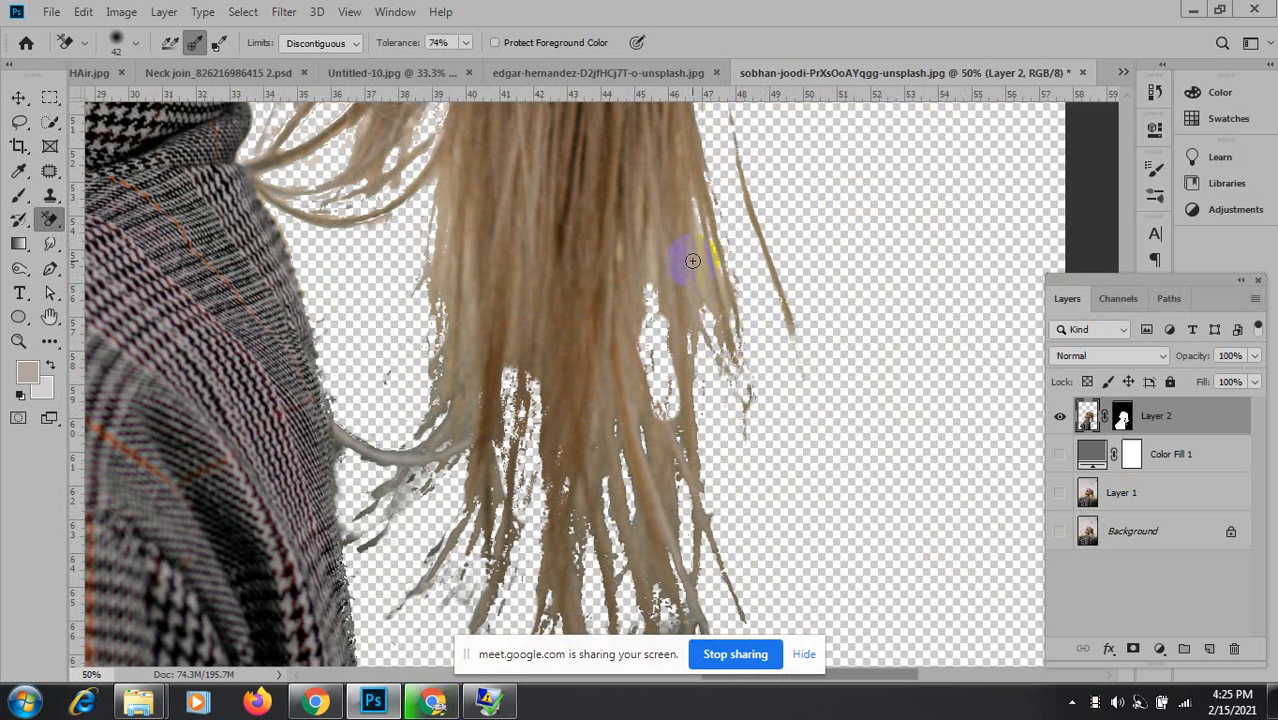
pyautogui.moveTo(640, 278)
pyautogui.mouseDown()
pyautogui.moveTo(673, 344)
pyautogui.moveTo(695, 329)
pyautogui.moveTo(675, 395)
pyautogui.moveTo(715, 388)
pyautogui.mouseUp()
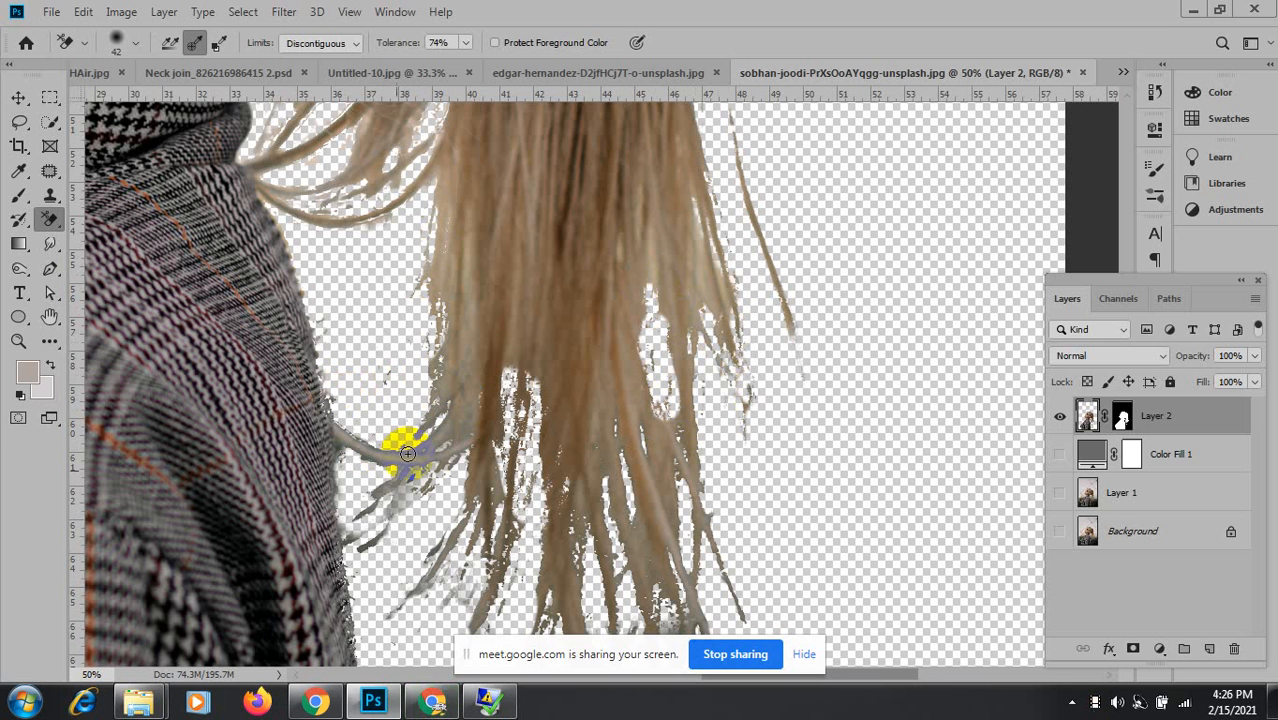
pyautogui.moveTo(578, 244); pyautogui.dragTo(625, 475)
pyautogui.moveTo(635, 287); pyautogui.dragTo(609, 284)
# Show the grey fill layer and darken the loose strands between the neck and ponytail using the Burn tool with a 44 px brush.
pyautogui.click(17, 270)
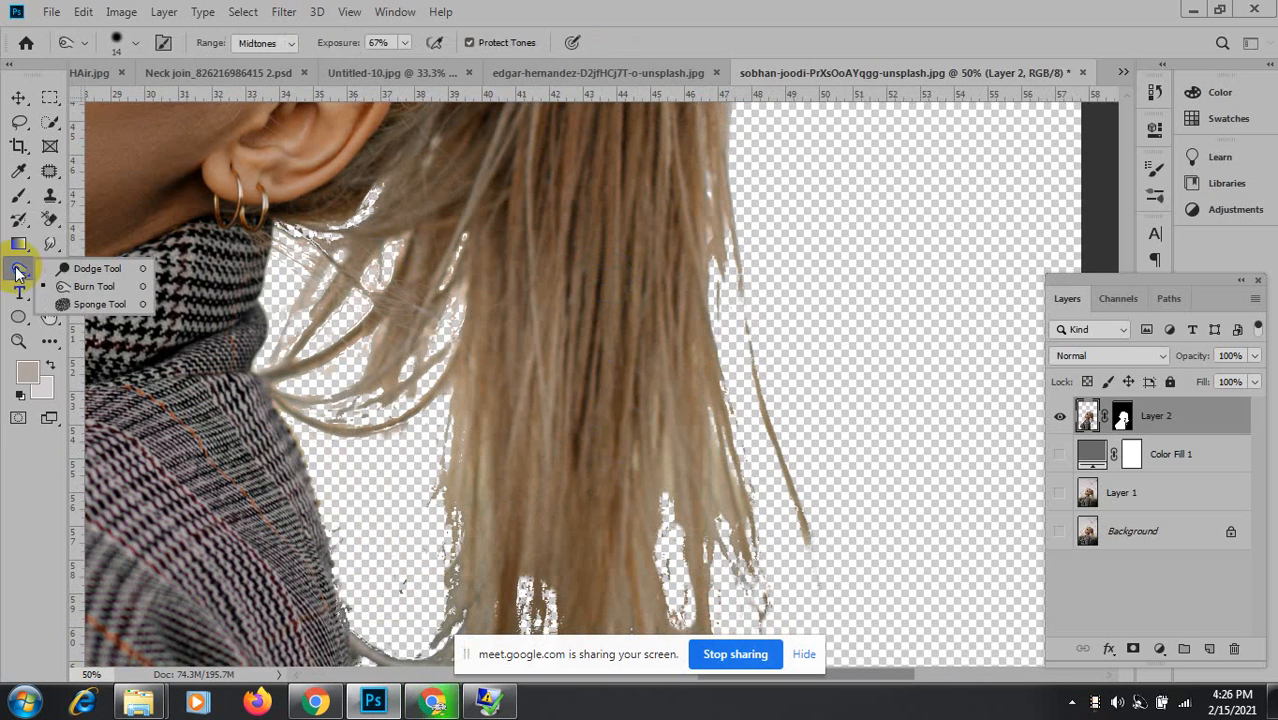
pyautogui.click(110, 288)
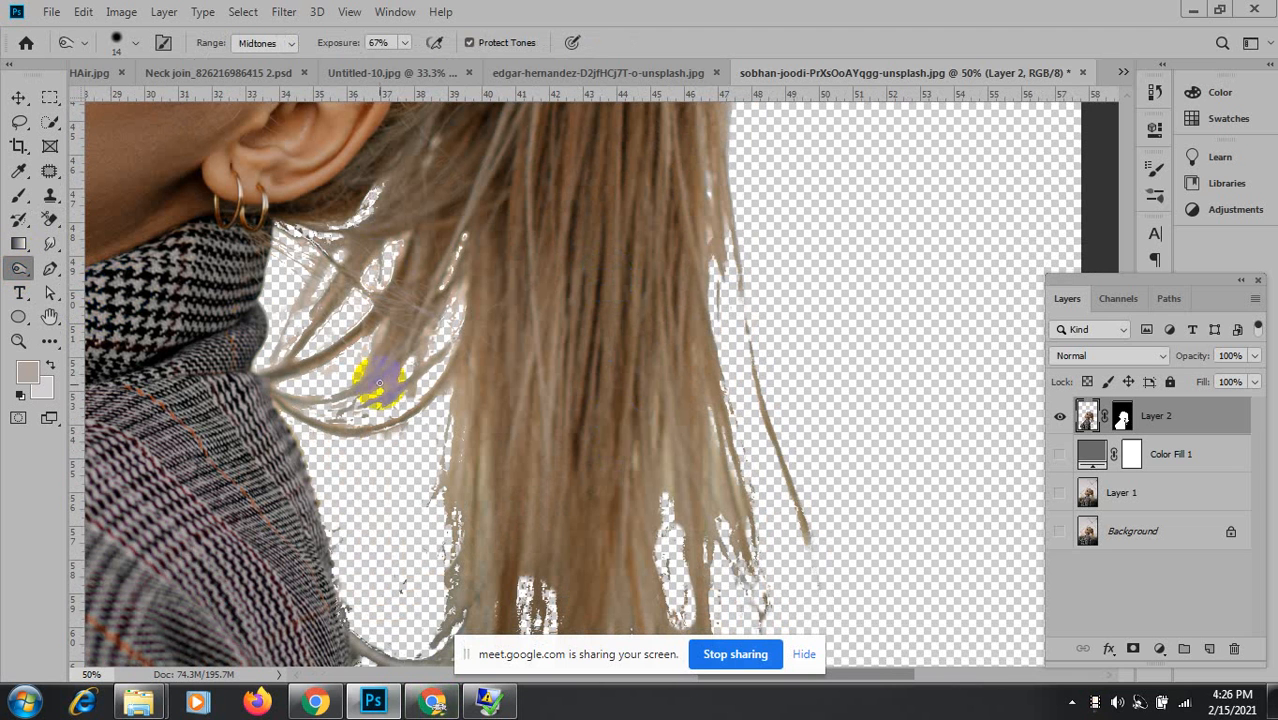
pyautogui.keyDown('alt'); pyautogui.rightClick(434, 400); pyautogui.keyUp('alt')
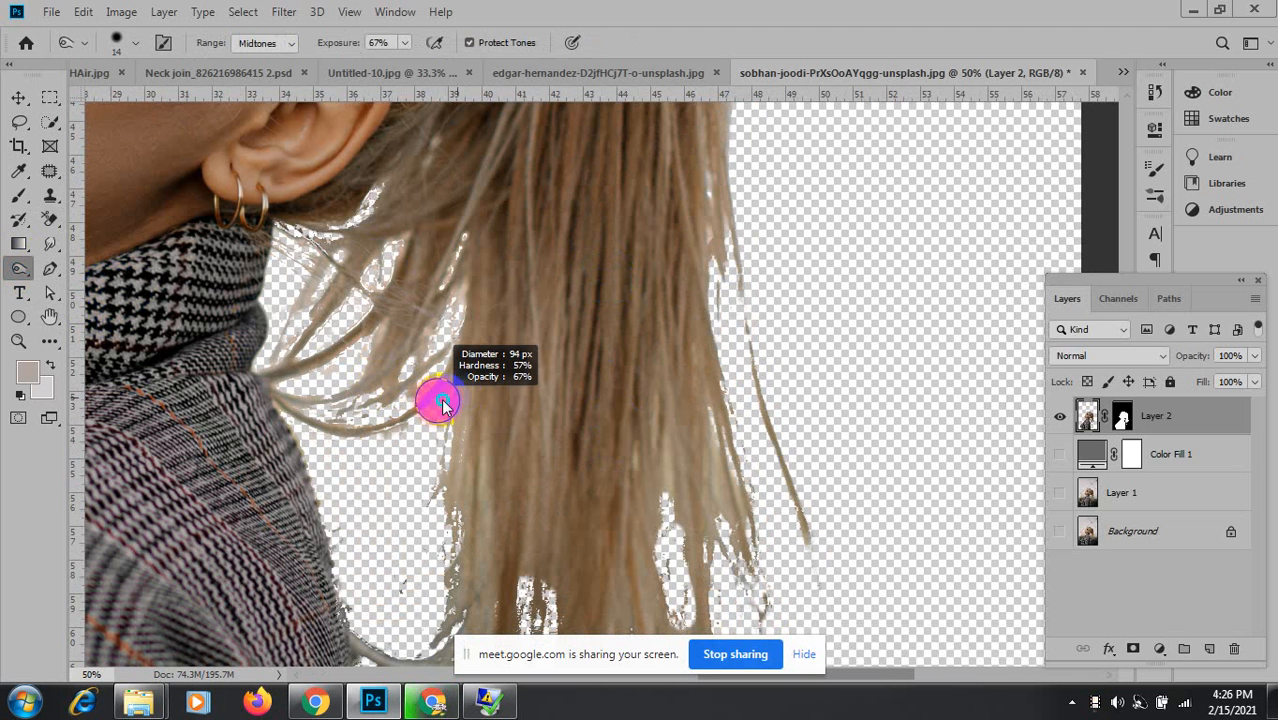
pyautogui.moveTo(442, 401); pyautogui.dragTo(442, 401)
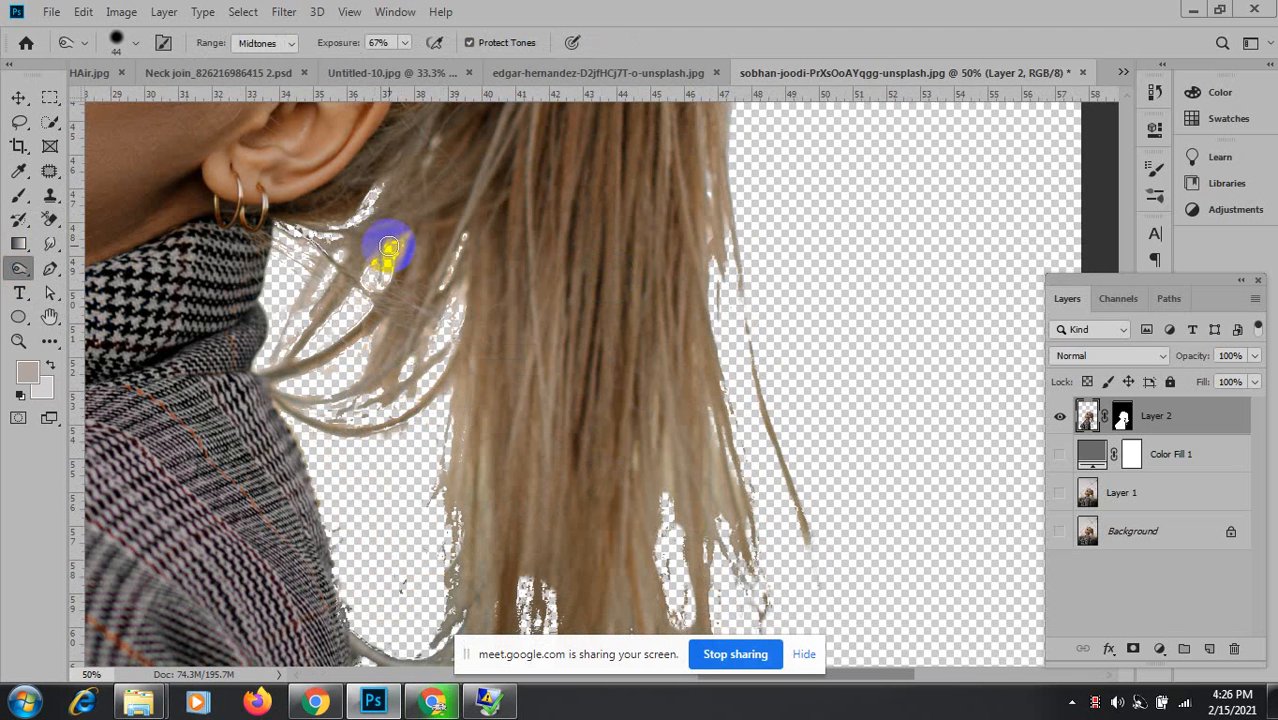
pyautogui.click(1059, 455)
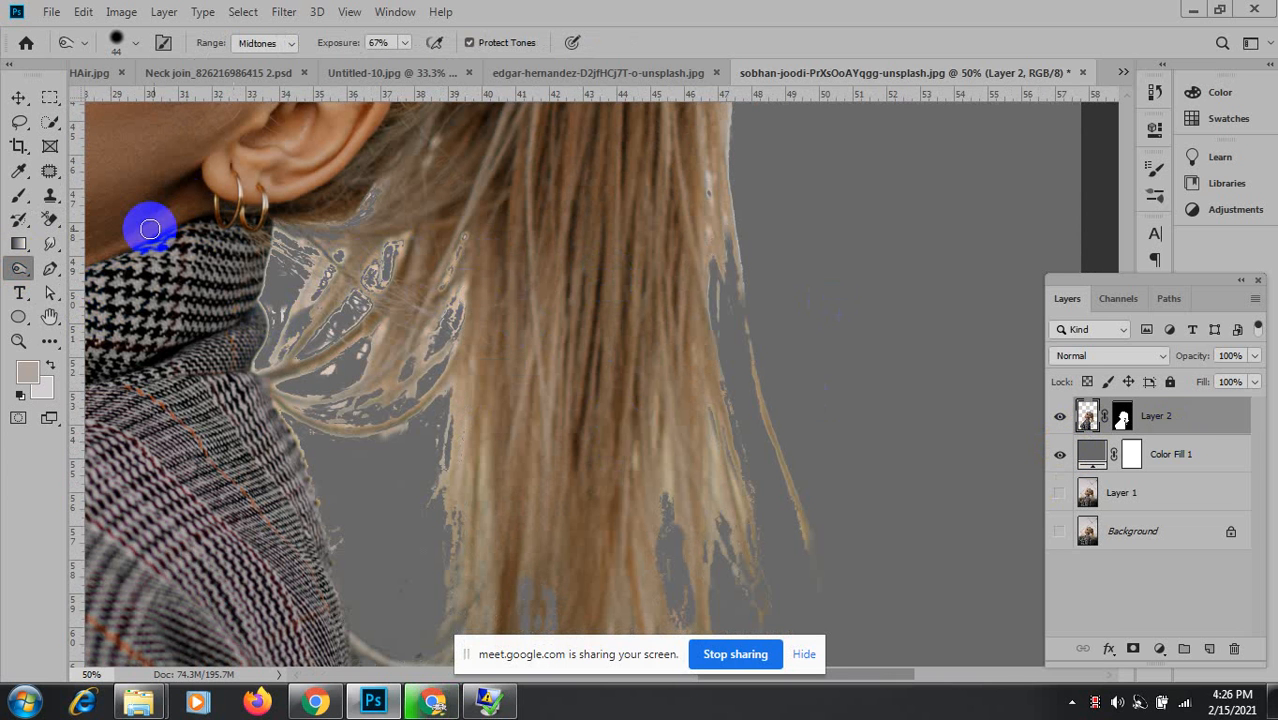
pyautogui.moveTo(340, 256)
pyautogui.mouseDown()
pyautogui.moveTo(293, 294)
pyautogui.moveTo(368, 245)
pyautogui.moveTo(322, 274)
pyautogui.moveTo(254, 370)
pyautogui.mouseUp()
pyautogui.moveTo(325, 292)
pyautogui.mouseDown()
pyautogui.moveTo(351, 229)
pyautogui.moveTo(291, 266)
pyautogui.moveTo(374, 237)
pyautogui.moveTo(388, 260)
pyautogui.moveTo(374, 260)
pyautogui.moveTo(405, 246)
pyautogui.moveTo(333, 312)
pyautogui.moveTo(399, 246)
pyautogui.moveTo(305, 373)
pyautogui.moveTo(485, 260)
pyautogui.moveTo(462, 285)
pyautogui.moveTo(438, 279)
pyautogui.moveTo(422, 334)
pyautogui.moveTo(388, 171)
pyautogui.moveTo(348, 225)
pyautogui.moveTo(434, 128)
pyautogui.moveTo(451, 377)
pyautogui.mouseUp()
# Burn along the ponytail's outer edge and down its lower strands to darken the light hairs.
pyautogui.moveTo(707, 402)
pyautogui.mouseDown()
pyautogui.moveTo(744, 205)
pyautogui.moveTo(708, 199)
pyautogui.moveTo(708, 174)
pyautogui.moveTo(729, 276)
pyautogui.mouseUp()
pyautogui.moveTo(731, 200); pyautogui.dragTo(732, 524)
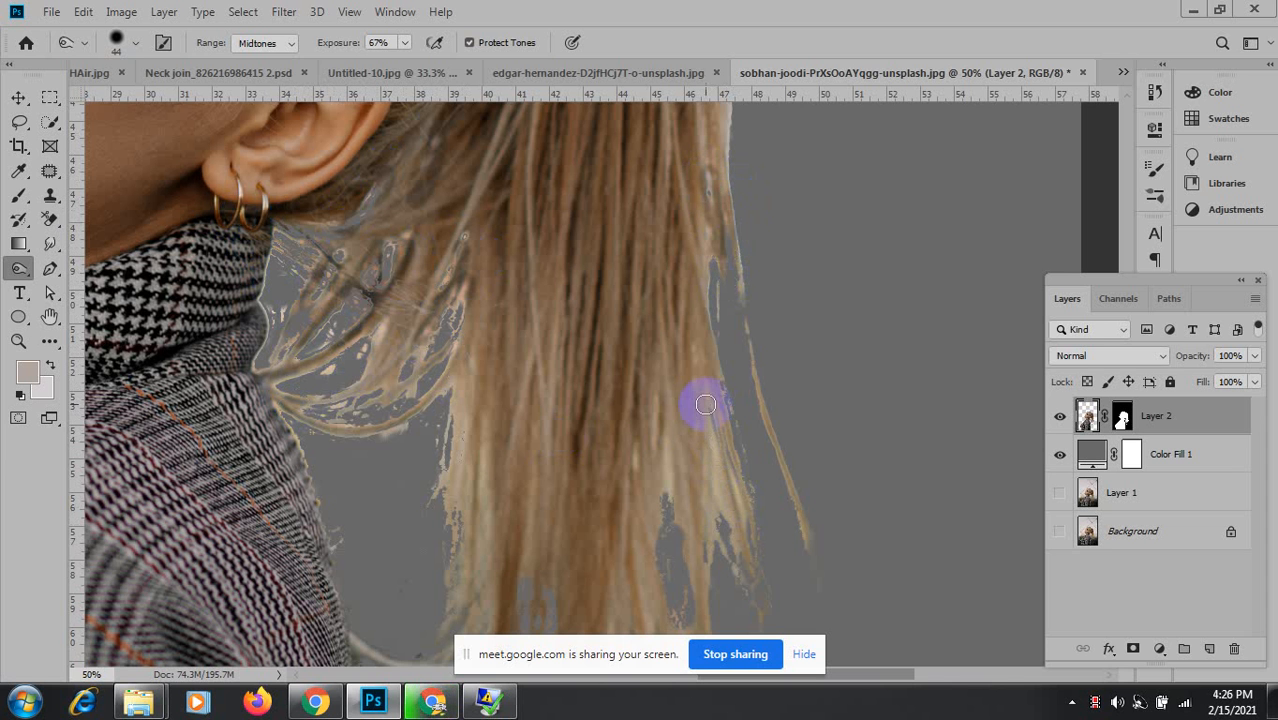
pyautogui.moveTo(705, 404)
pyautogui.mouseDown()
pyautogui.moveTo(725, 522)
pyautogui.moveTo(757, 562)
pyautogui.mouseUp()
pyautogui.moveTo(679, 561)
pyautogui.mouseDown()
pyautogui.moveTo(668, 456)
pyautogui.moveTo(622, 374)
pyautogui.mouseUp()
pyautogui.moveTo(596, 446); pyautogui.dragTo(630, 600)
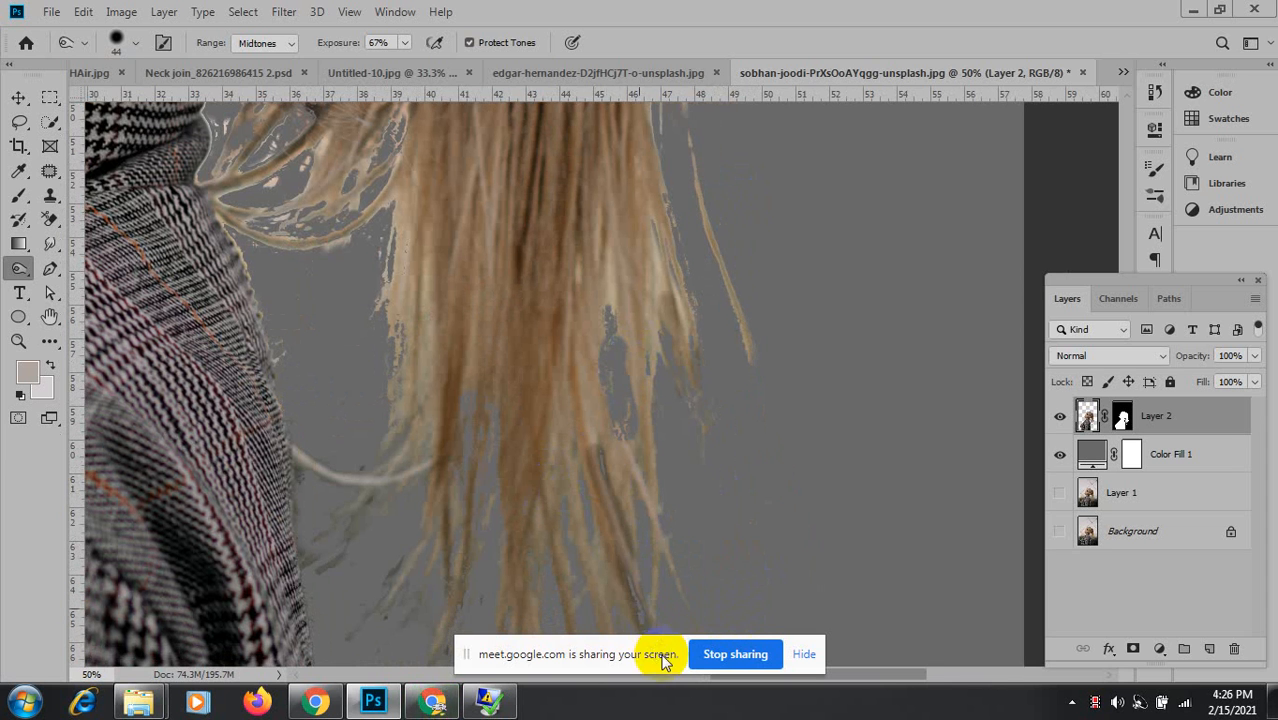
# Try darkening the lowest ponytail tips with the Burn tool and undo those strokes.
pyautogui.moveTo(598, 491); pyautogui.dragTo(560, 282)
pyautogui.moveTo(571, 300); pyautogui.dragTo(590, 468)
pyautogui.moveTo(594, 422); pyautogui.dragTo(580, 505)
pyautogui.hotkey('ctrl', 'z')
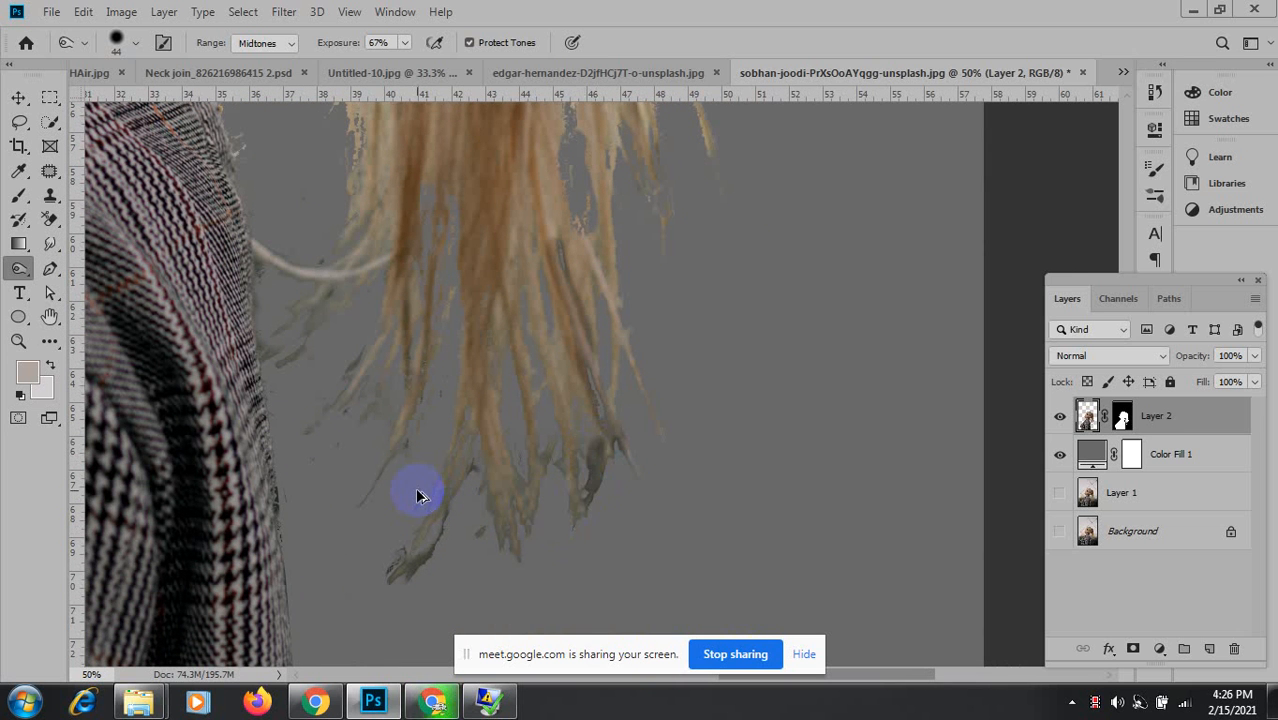
pyautogui.hotkey('ctrl', 'z')
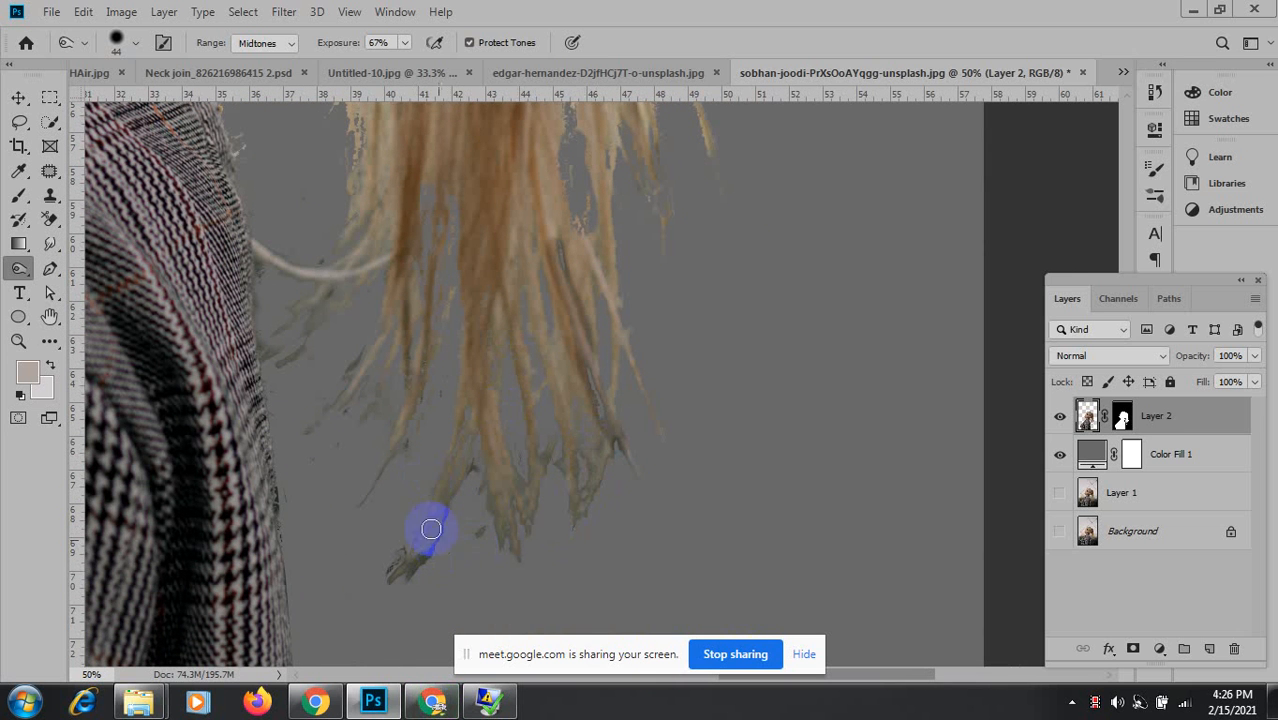
# Erase the dark leftover patches below the ponytail and beside the coat using the Eraser tool with a 44 px hard brush.
pyautogui.moveTo(441, 451); pyautogui.dragTo(550, 347)
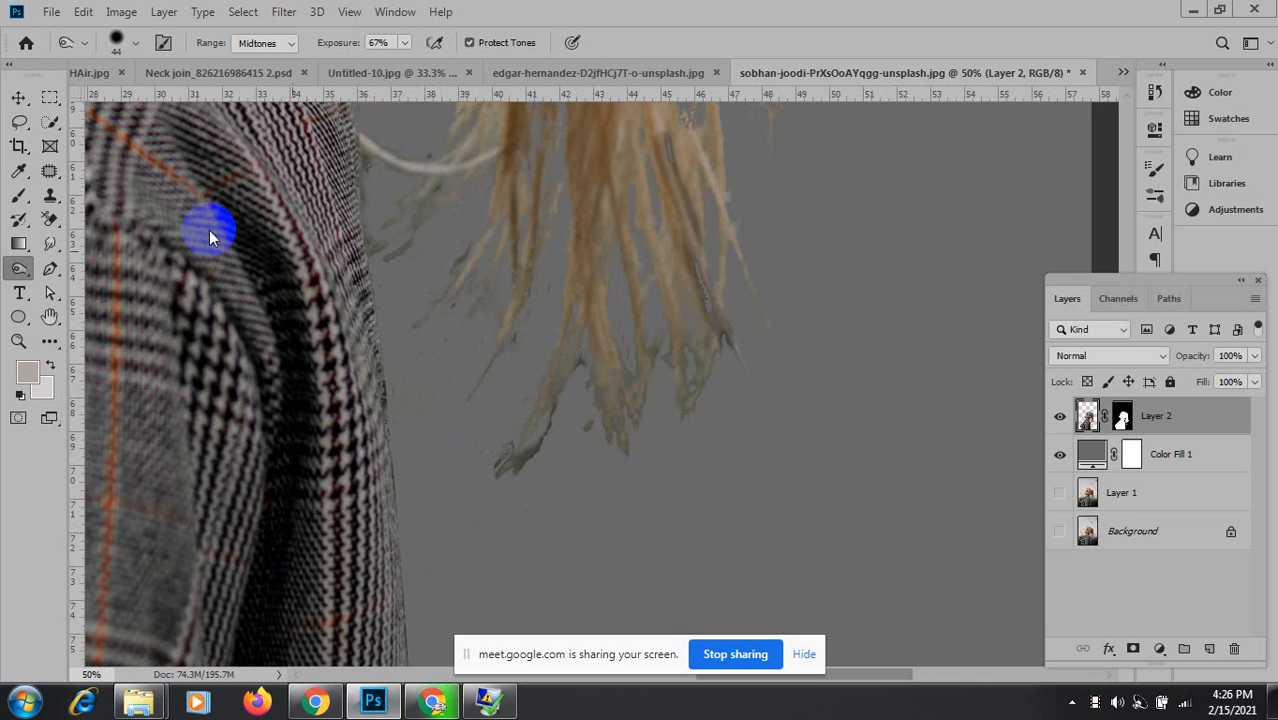
pyautogui.click(56, 220)
pyautogui.click(111, 239)
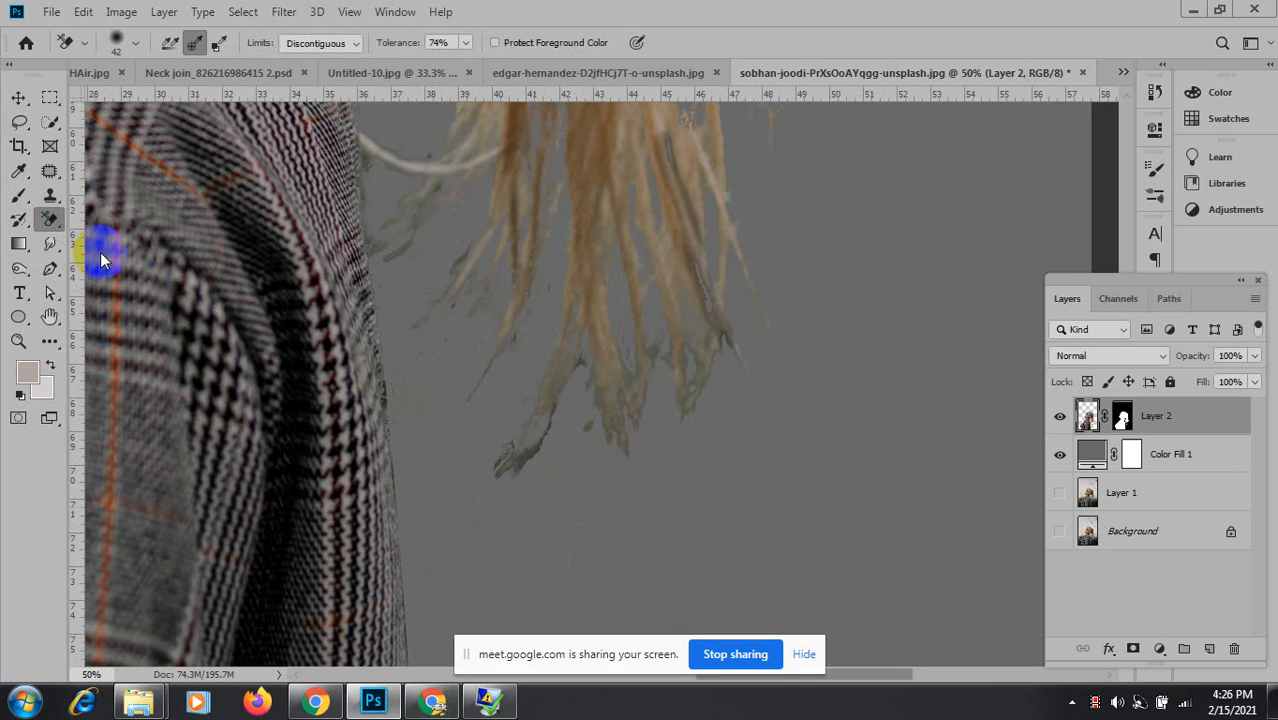
pyautogui.click(50, 220)
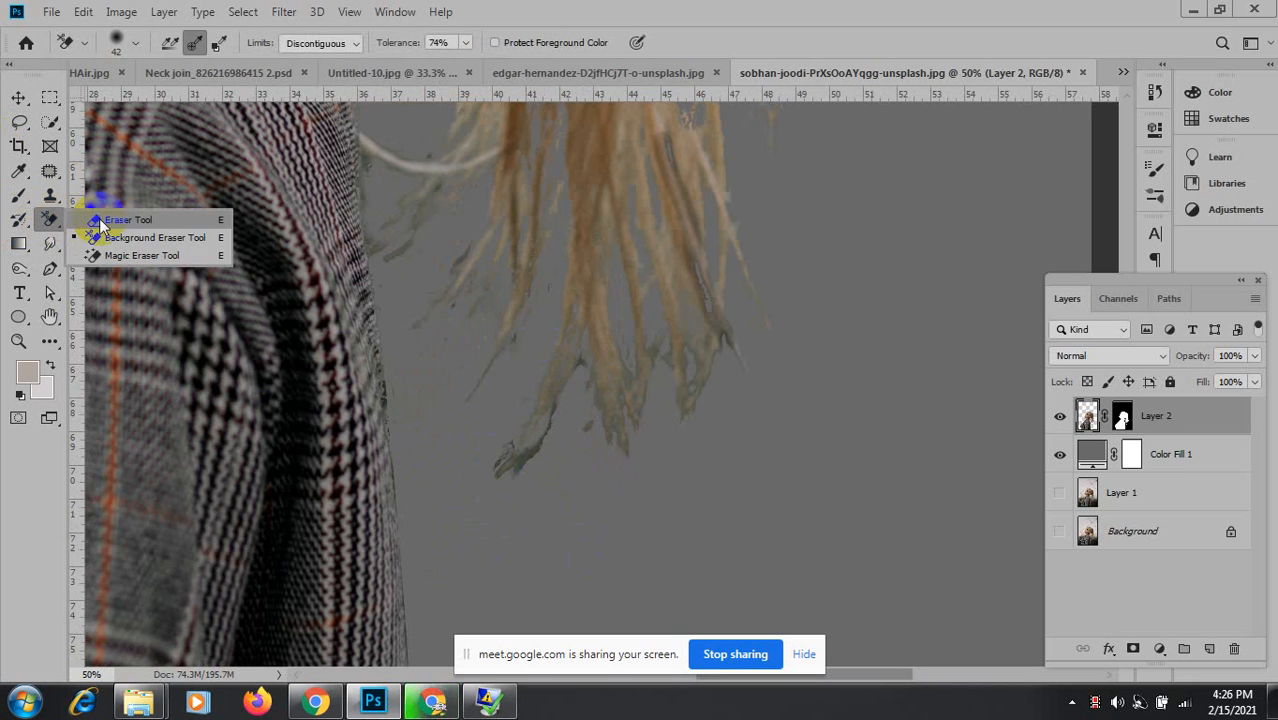
pyautogui.click(105, 215)
pyautogui.keyDown('alt'); pyautogui.rightClick(517, 465); pyautogui.keyUp('alt')
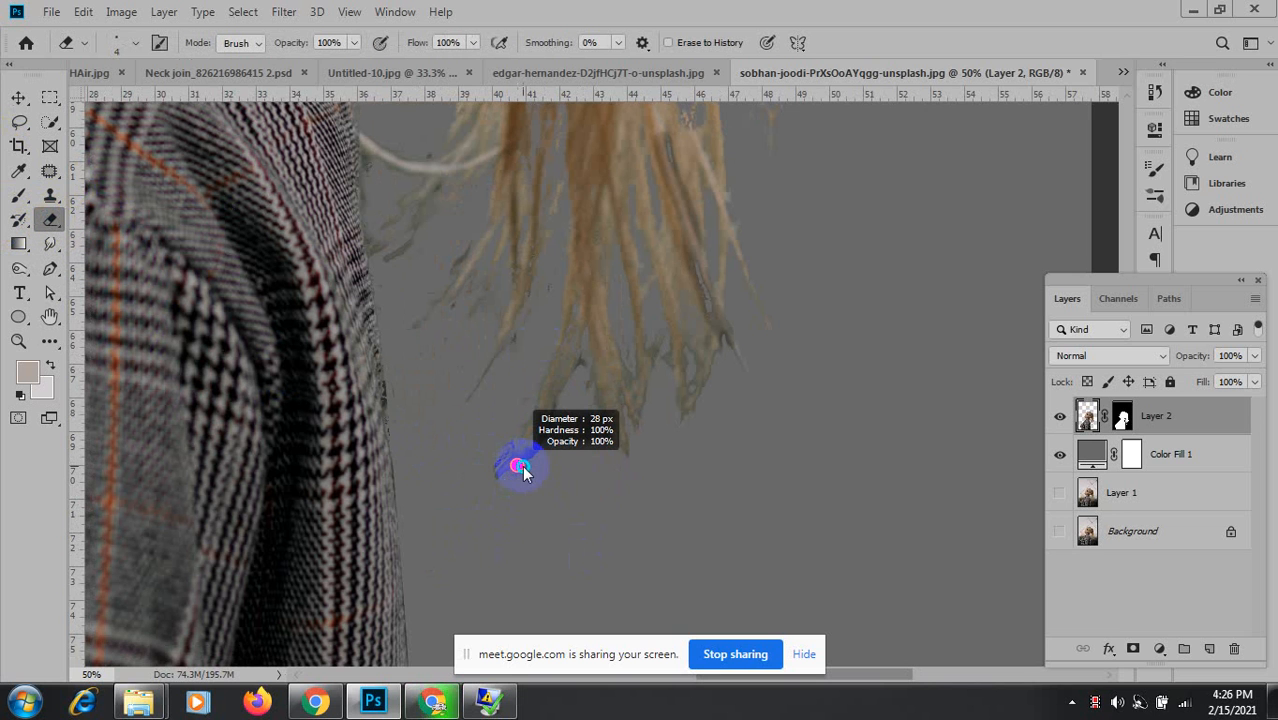
pyautogui.moveTo(512, 464); pyautogui.dragTo(533, 450)
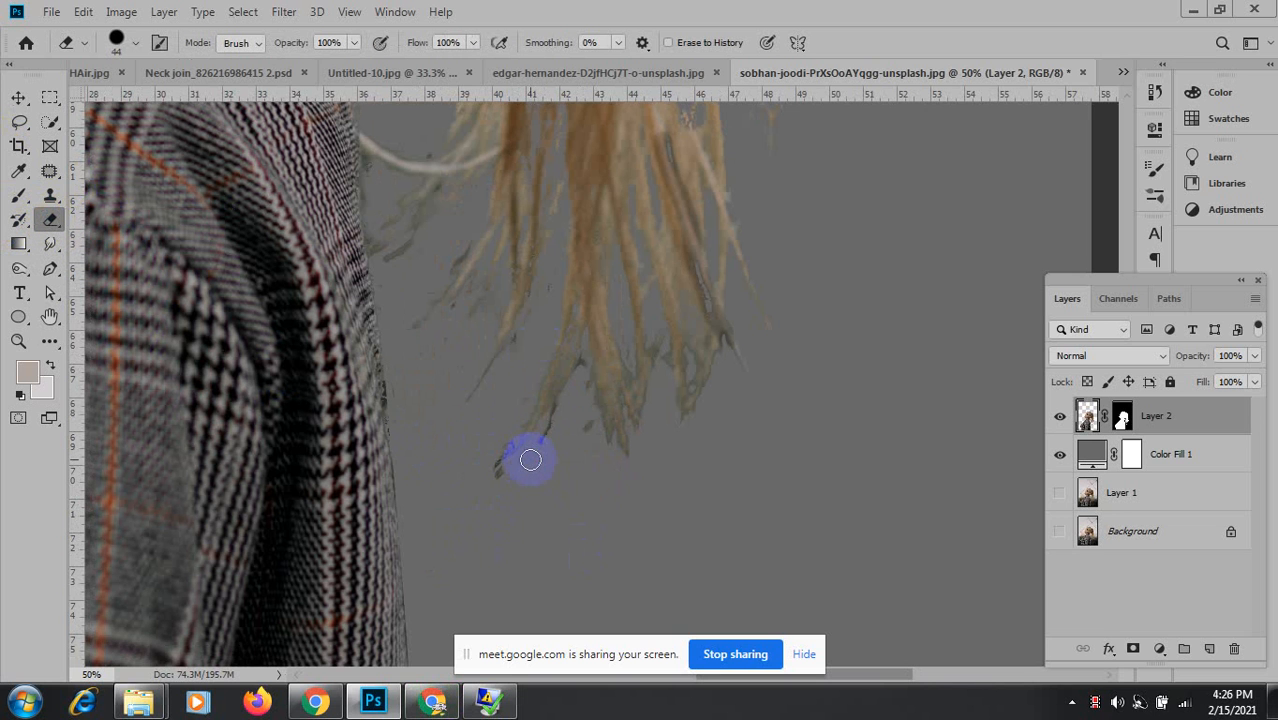
pyautogui.moveTo(575, 370); pyautogui.dragTo(550, 440)
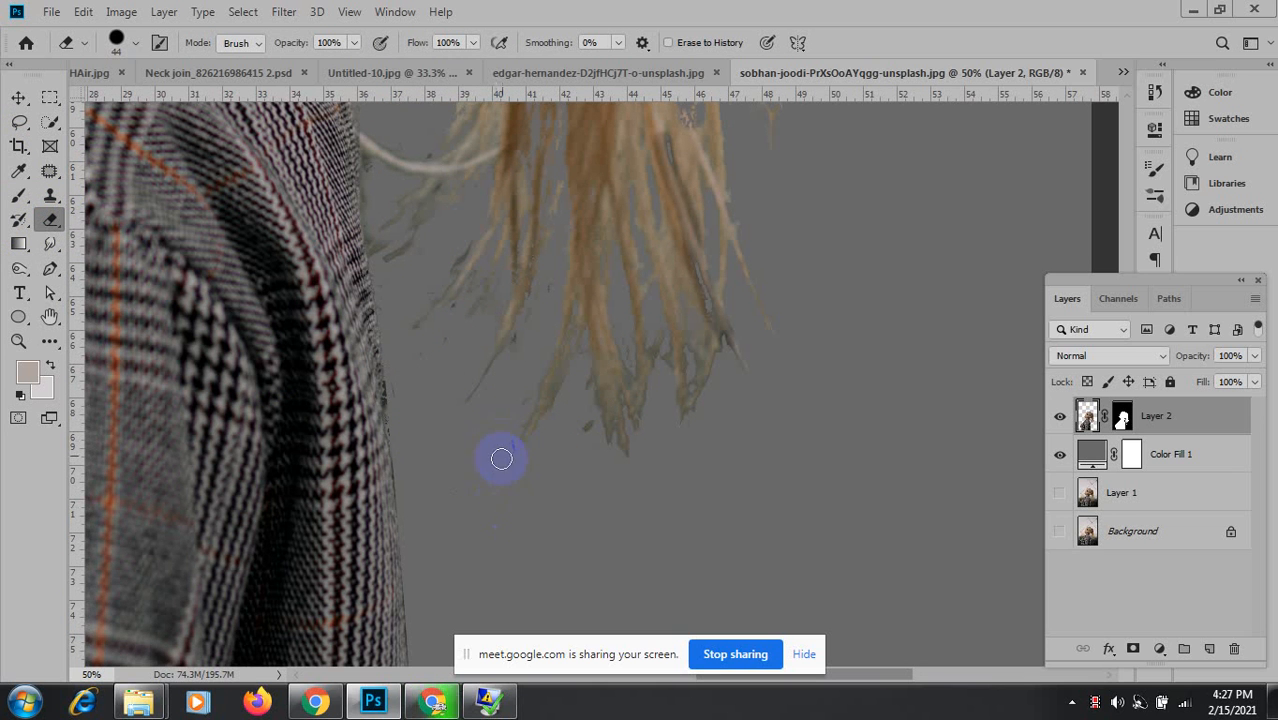
pyautogui.moveTo(407, 247); pyautogui.dragTo(389, 261)
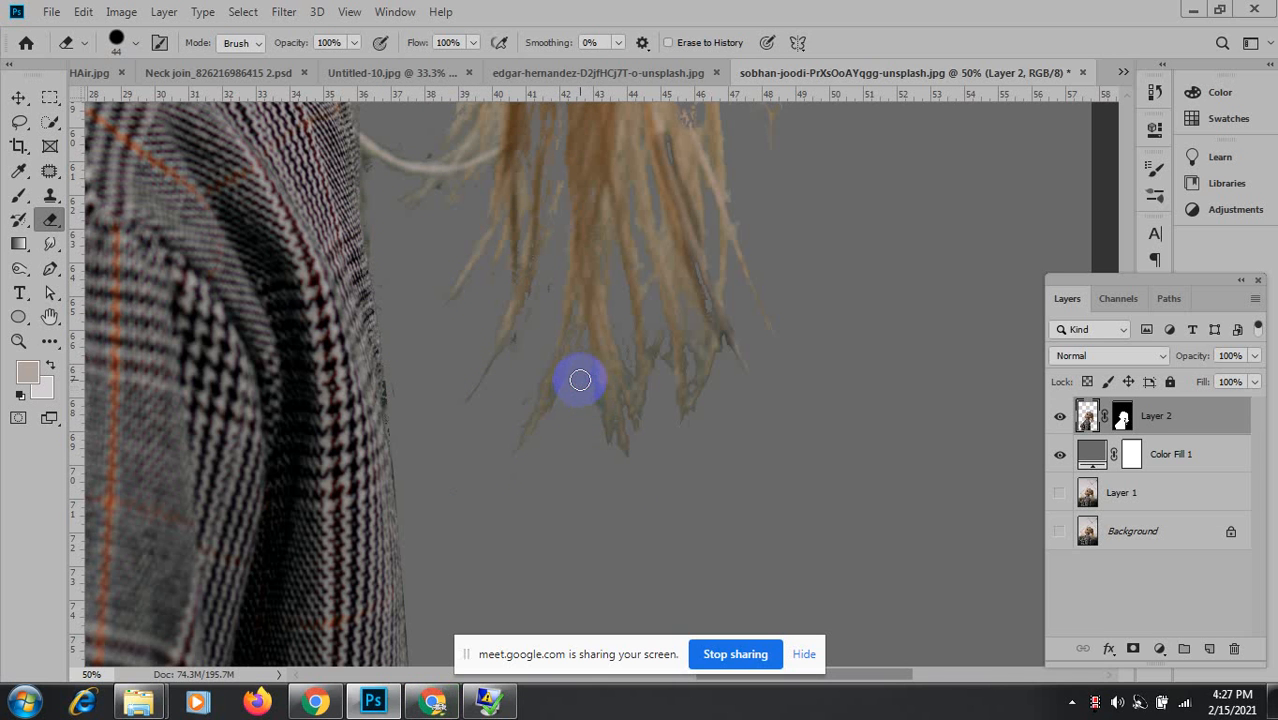
# Erase the remnants between and around the ponytail's lowest strands to shape them into thin, separate tips.
pyautogui.click(596, 453)
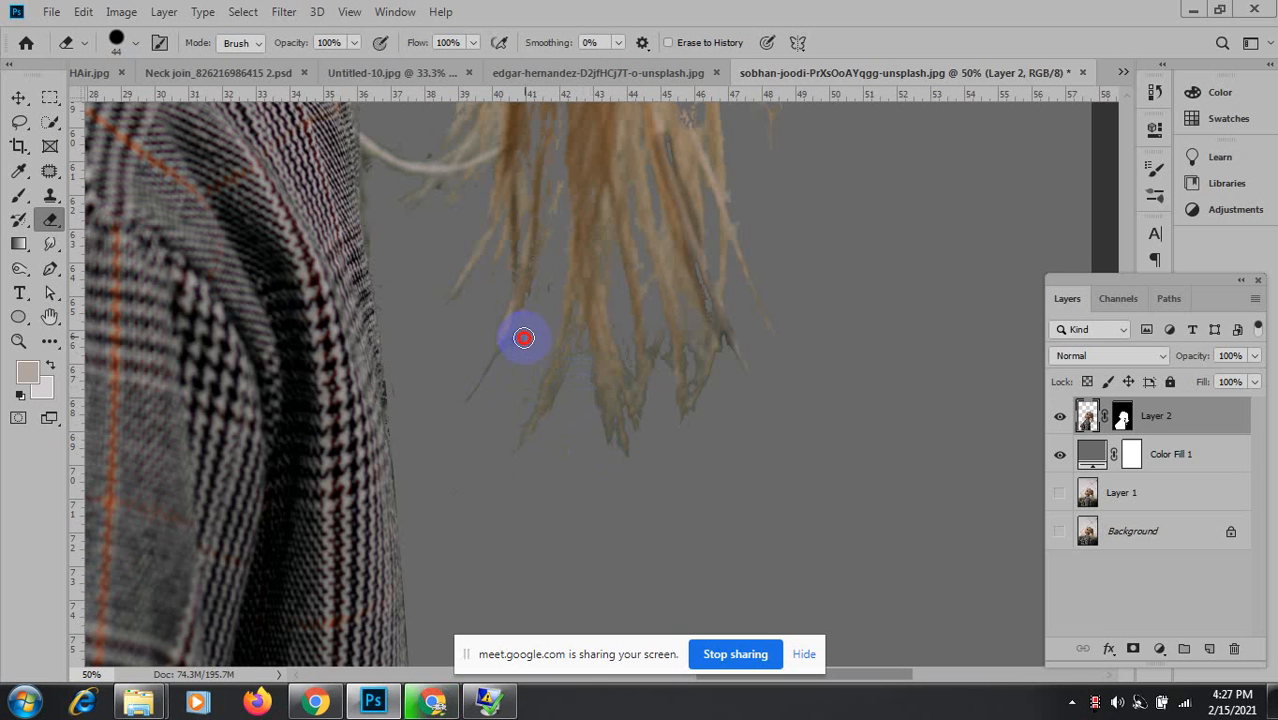
pyautogui.click(523, 337)
pyautogui.click(518, 412)
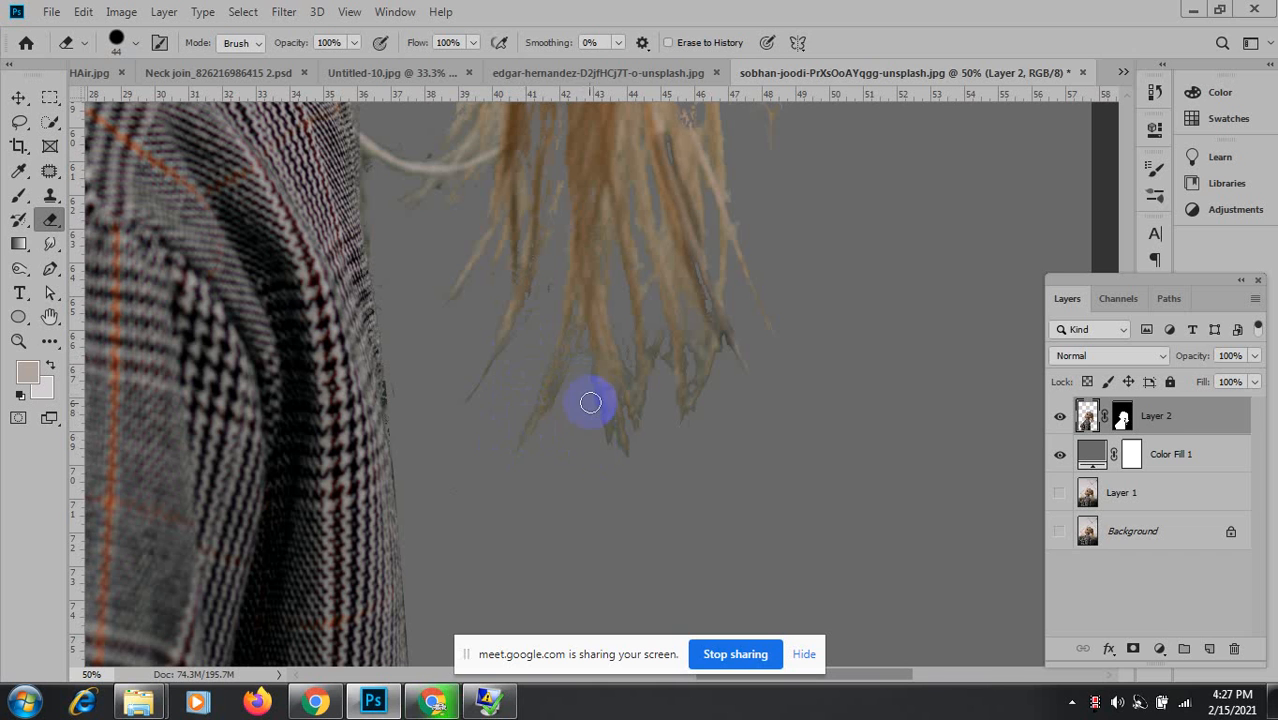
pyautogui.click(551, 434)
pyautogui.click(539, 451)
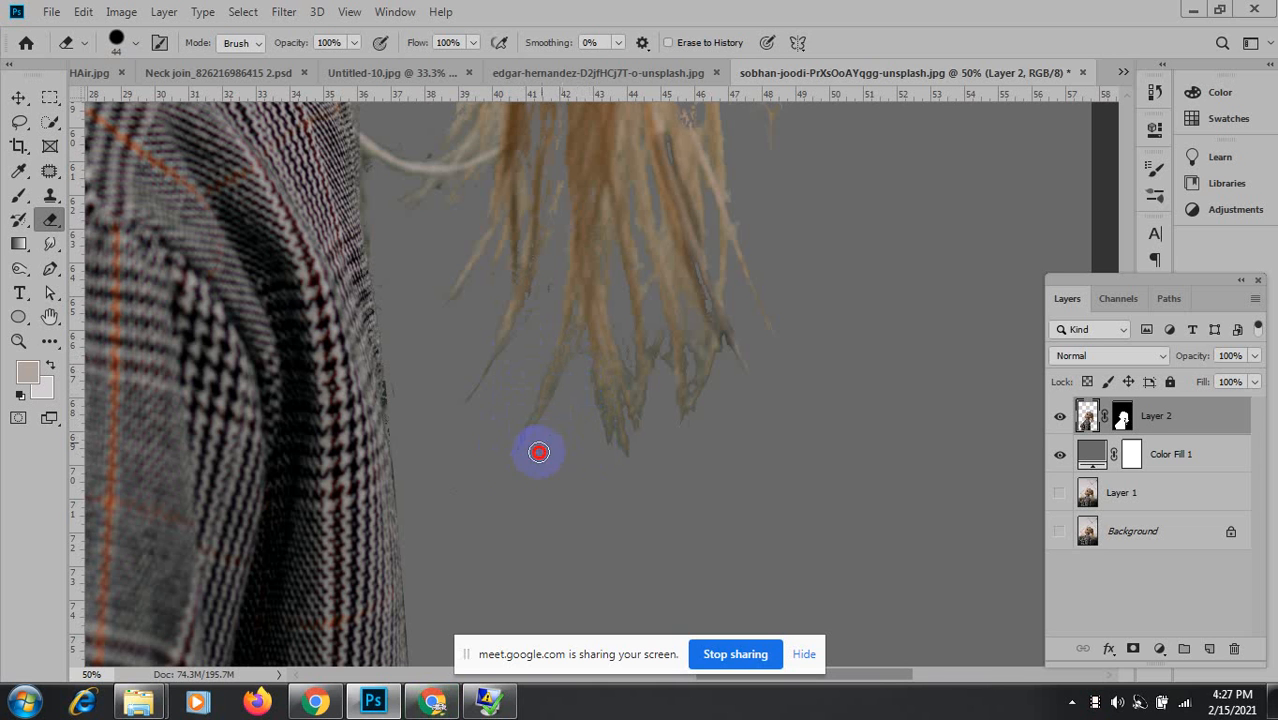
pyautogui.click(659, 340)
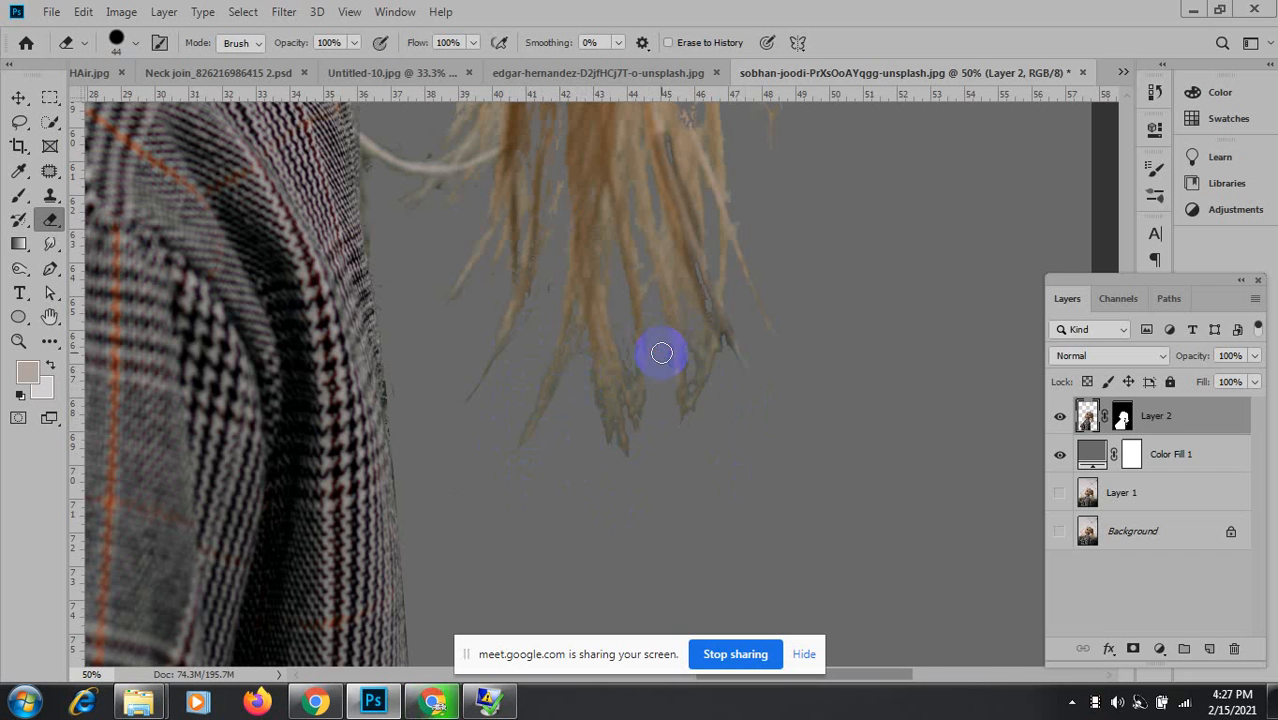
pyautogui.click(665, 380)
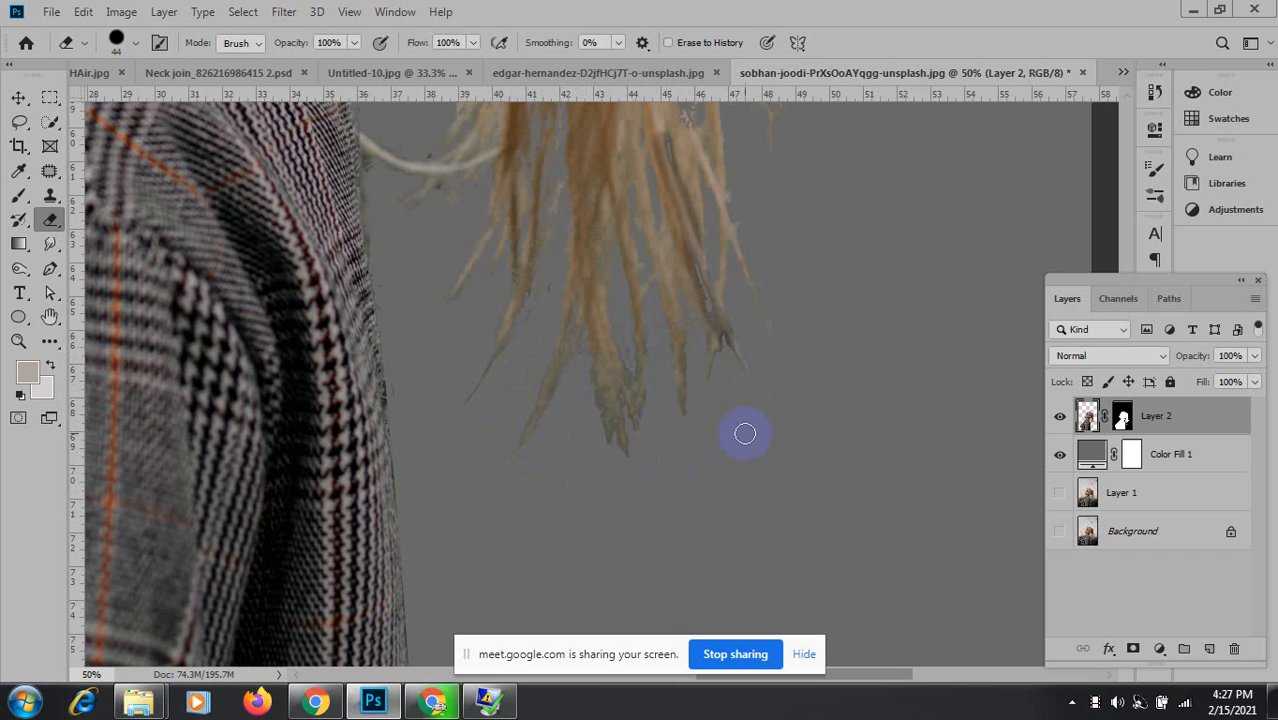
pyautogui.moveTo(731, 405); pyautogui.dragTo(734, 408)
pyautogui.moveTo(753, 305); pyautogui.dragTo(724, 419)
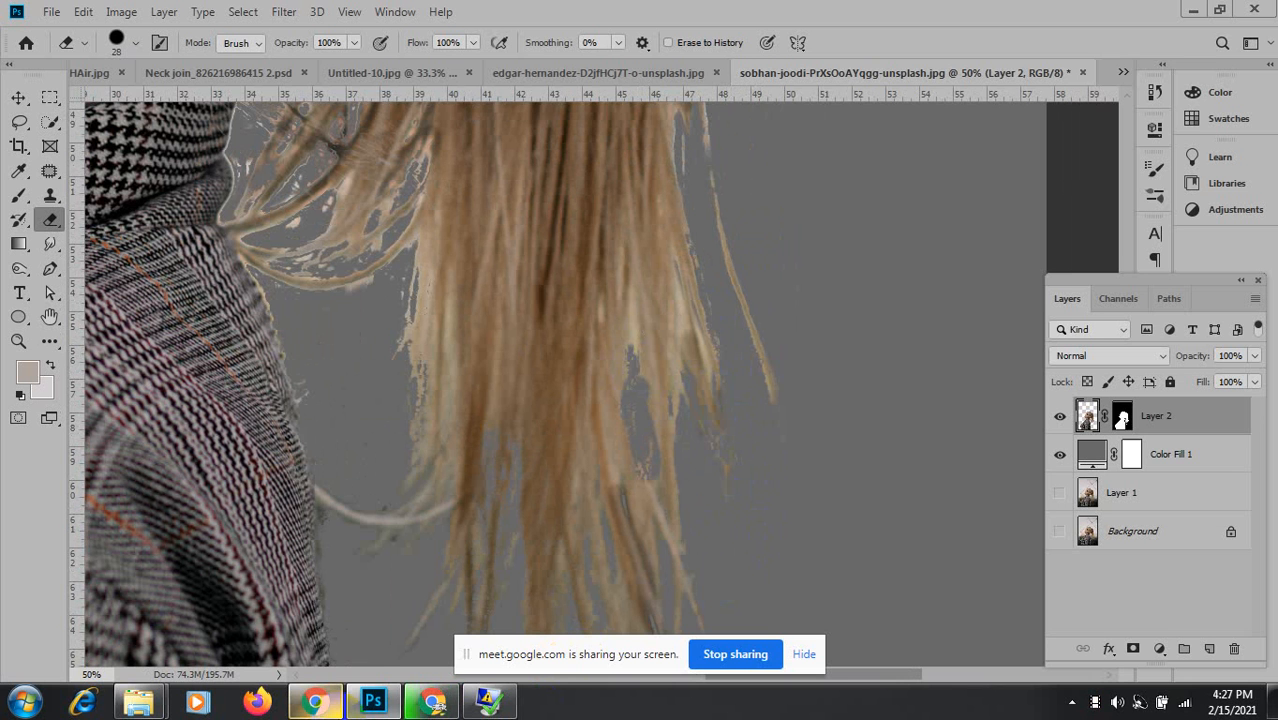
# Review the whole portrait cut-out against the grey background and hide the screen-sharing notice.
pyautogui.moveTo(143, 707)
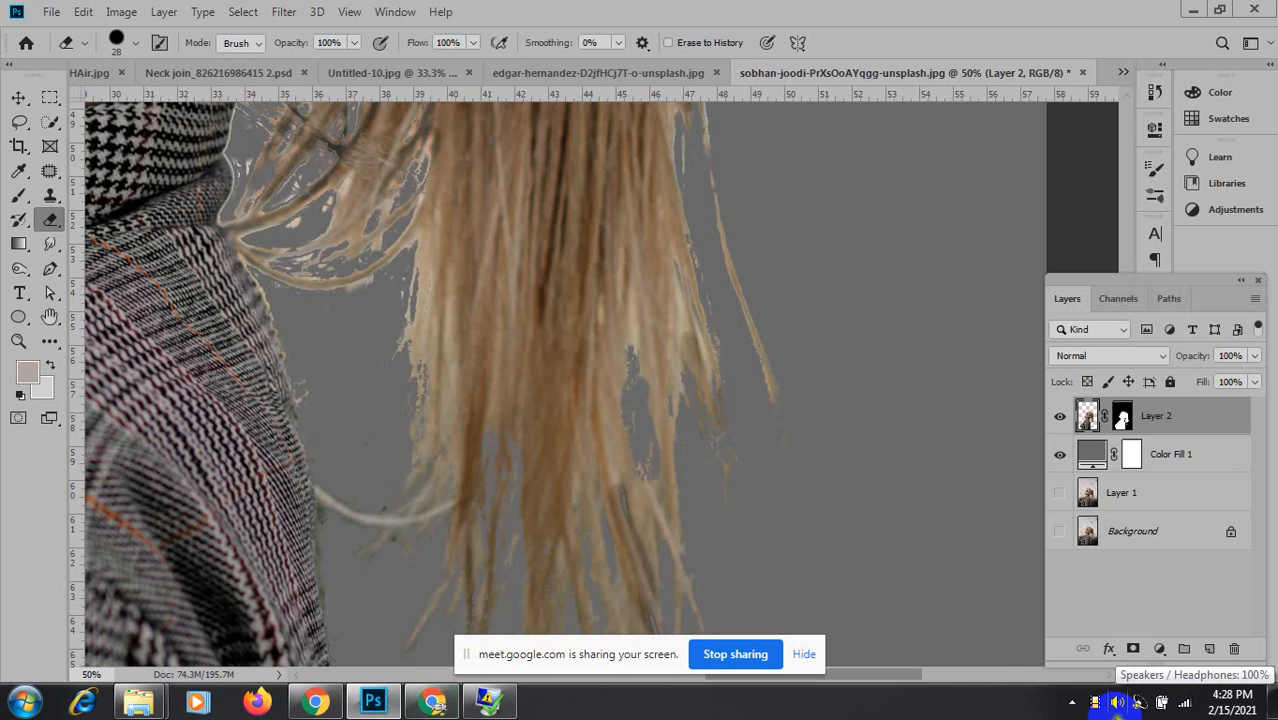
pyautogui.hotkey('ctrl', '-')
pyautogui.hotkey('ctrl', '-')
pyautogui.hotkey('ctrl', '-')
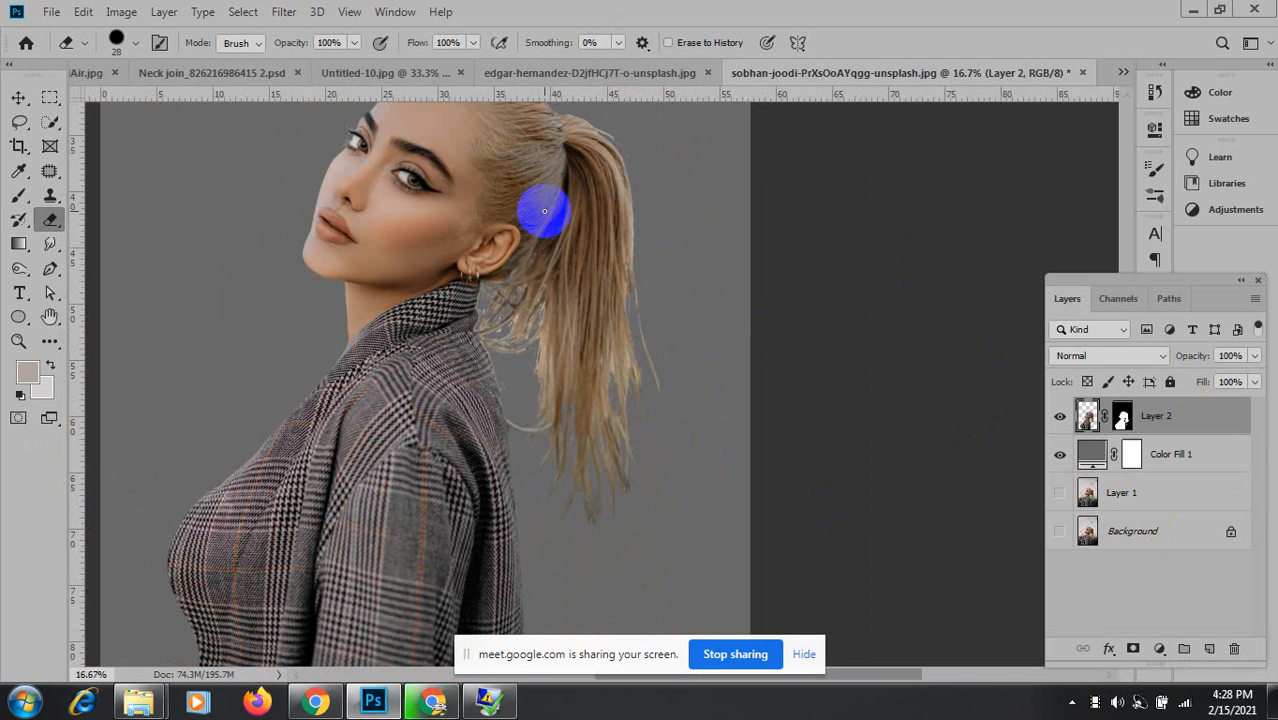
pyautogui.click(806, 656)
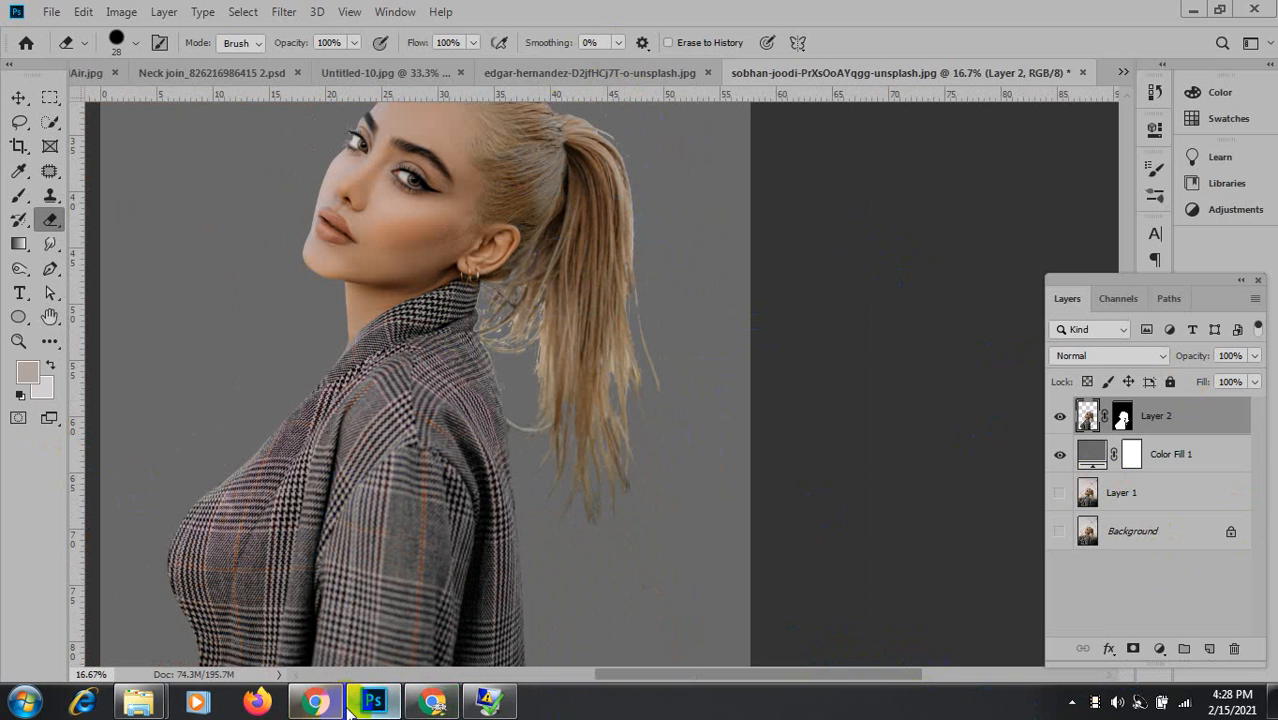
# Import the Retouching+Brushes ABR file from the desktop's Retouching_Brushes folder into the brush presets.
pyautogui.moveTo(367, 707)
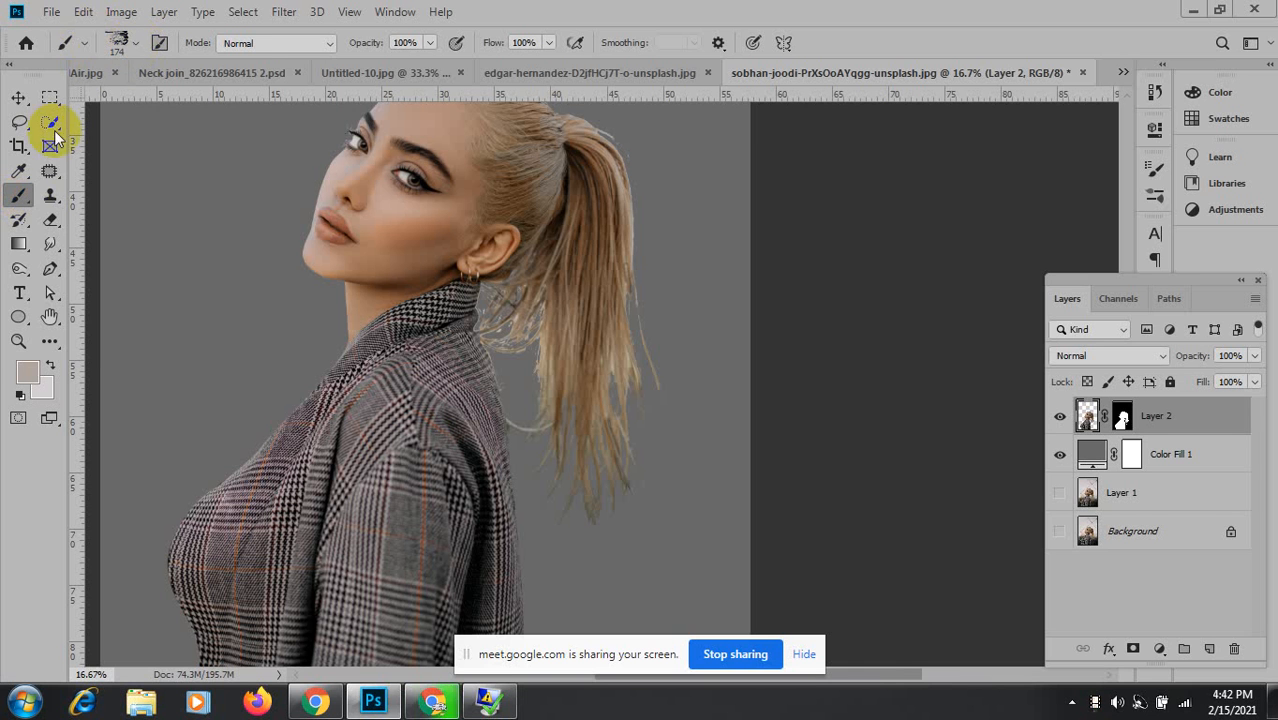
pyautogui.click(134, 47)
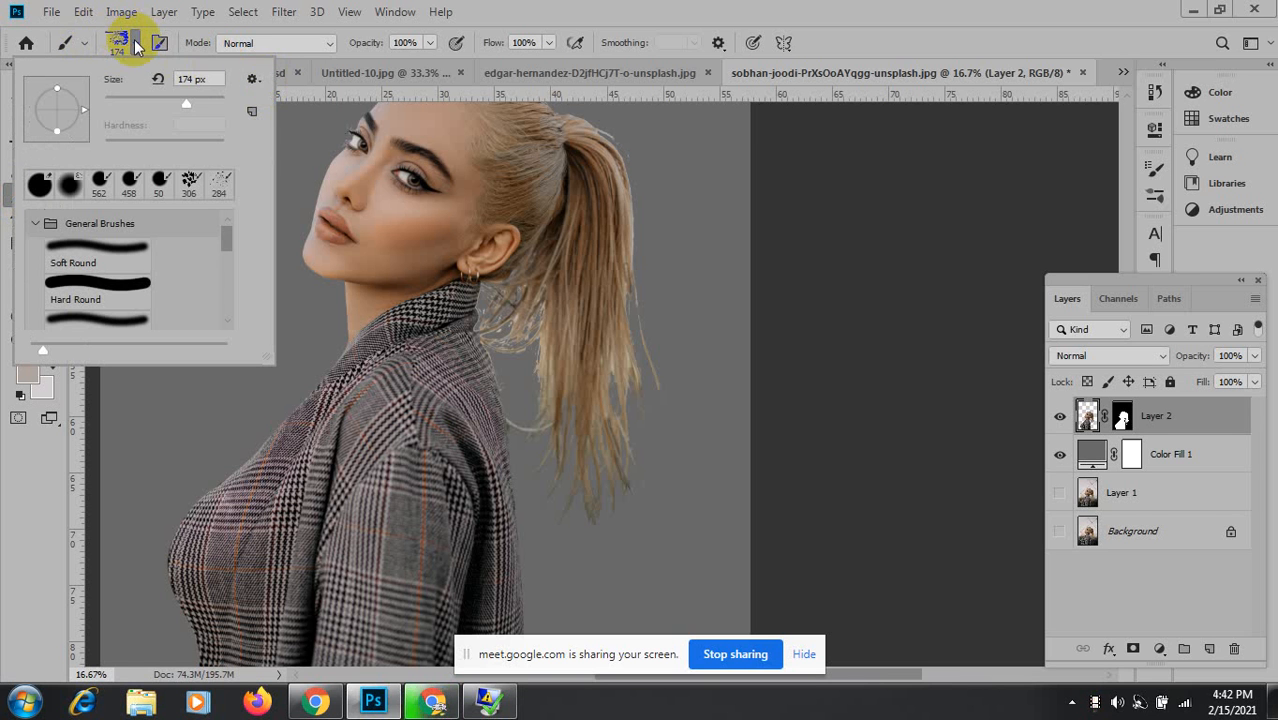
pyautogui.click(134, 41)
pyautogui.click(132, 40)
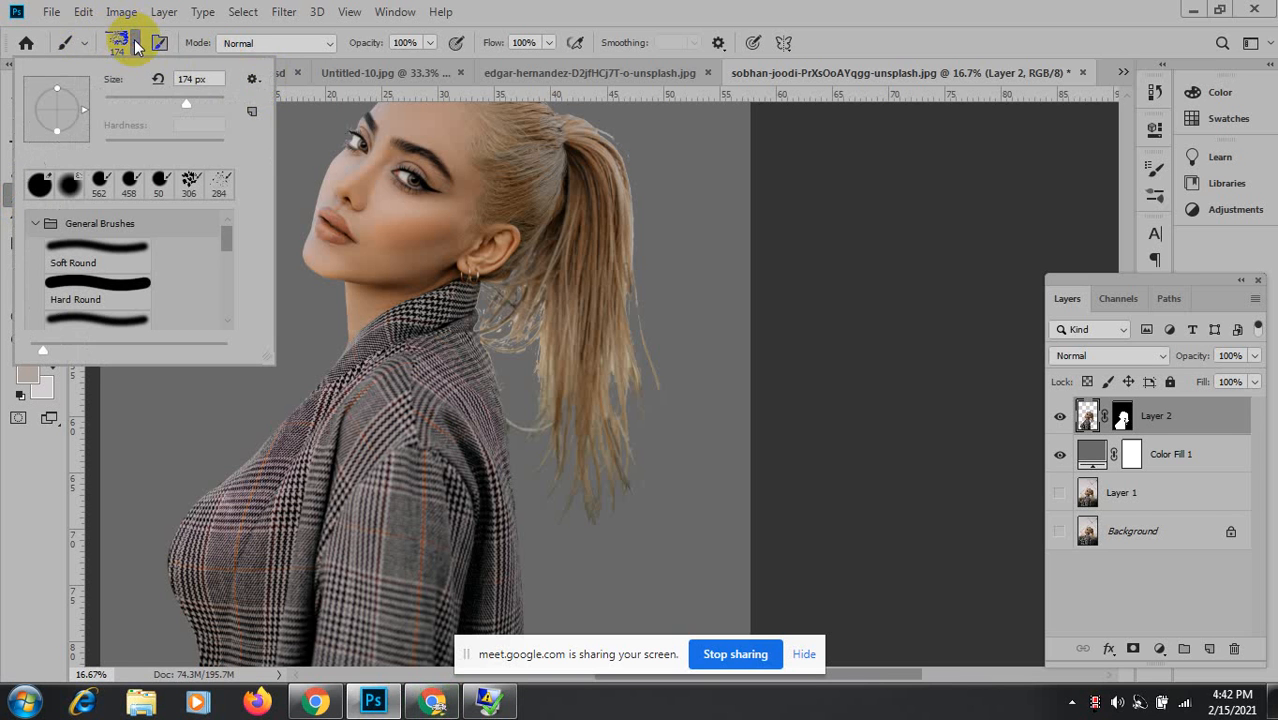
pyautogui.click(253, 80)
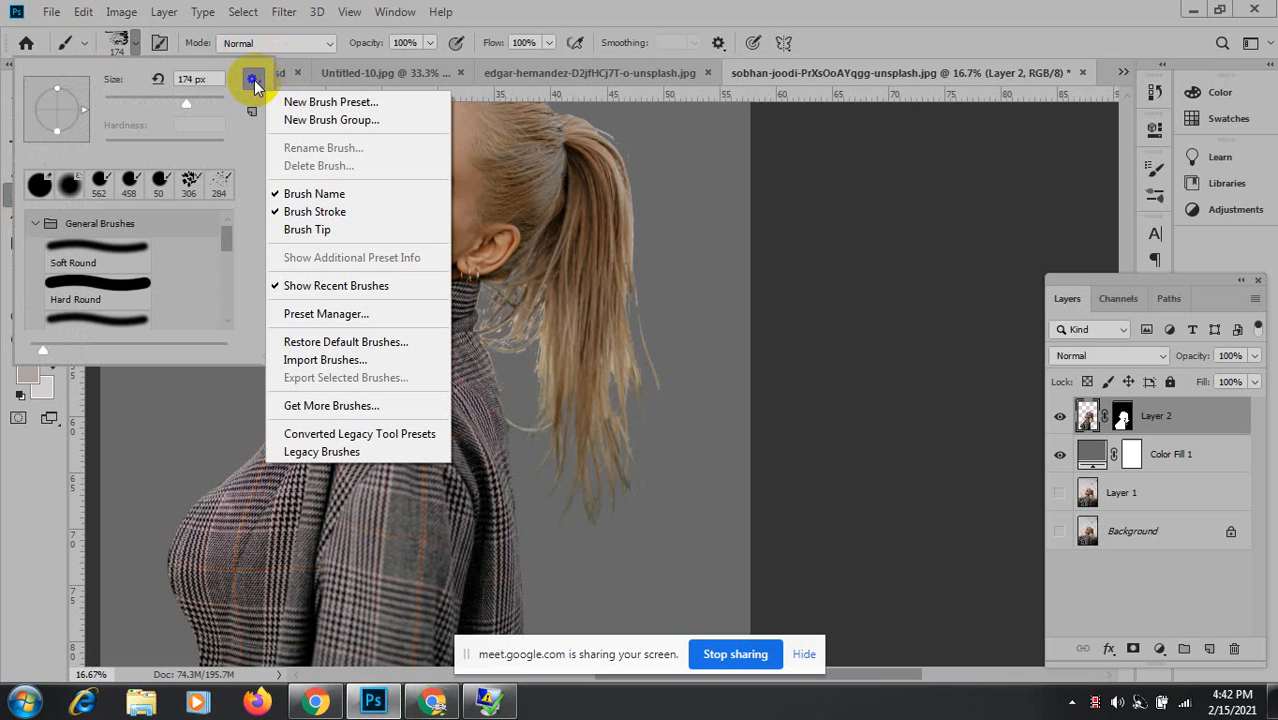
pyautogui.click(362, 366)
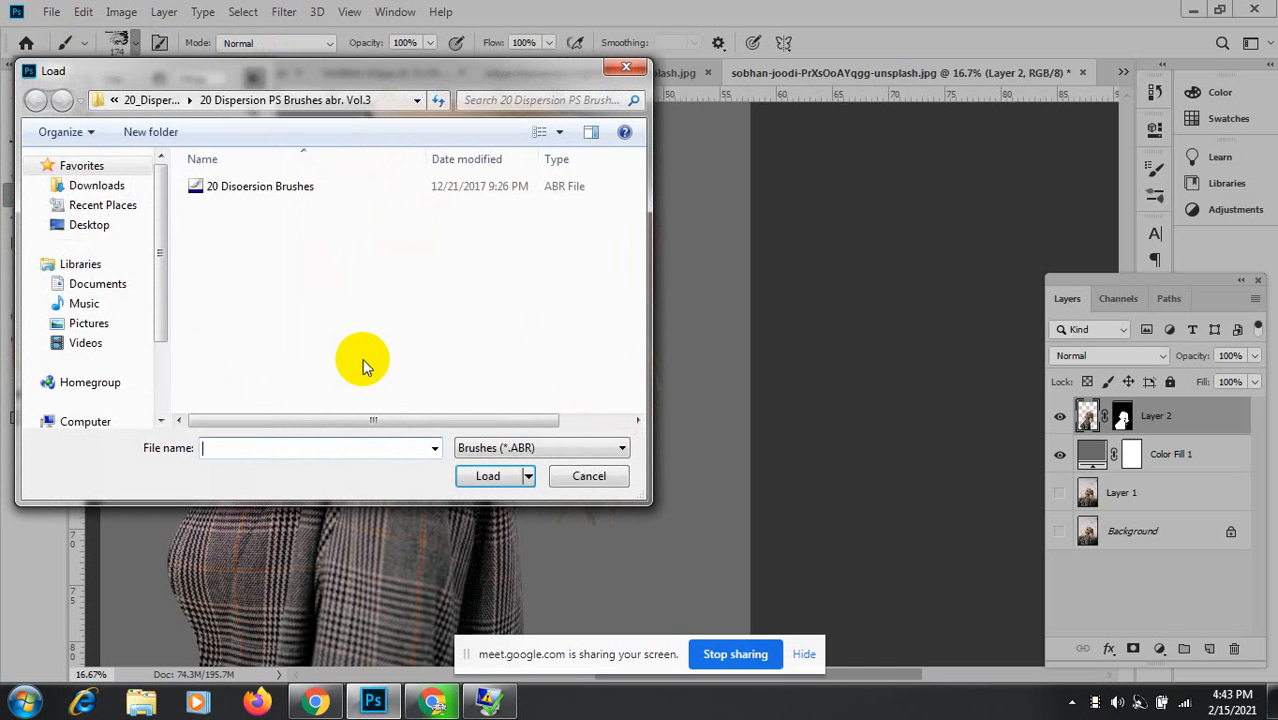
pyautogui.click(93, 227)
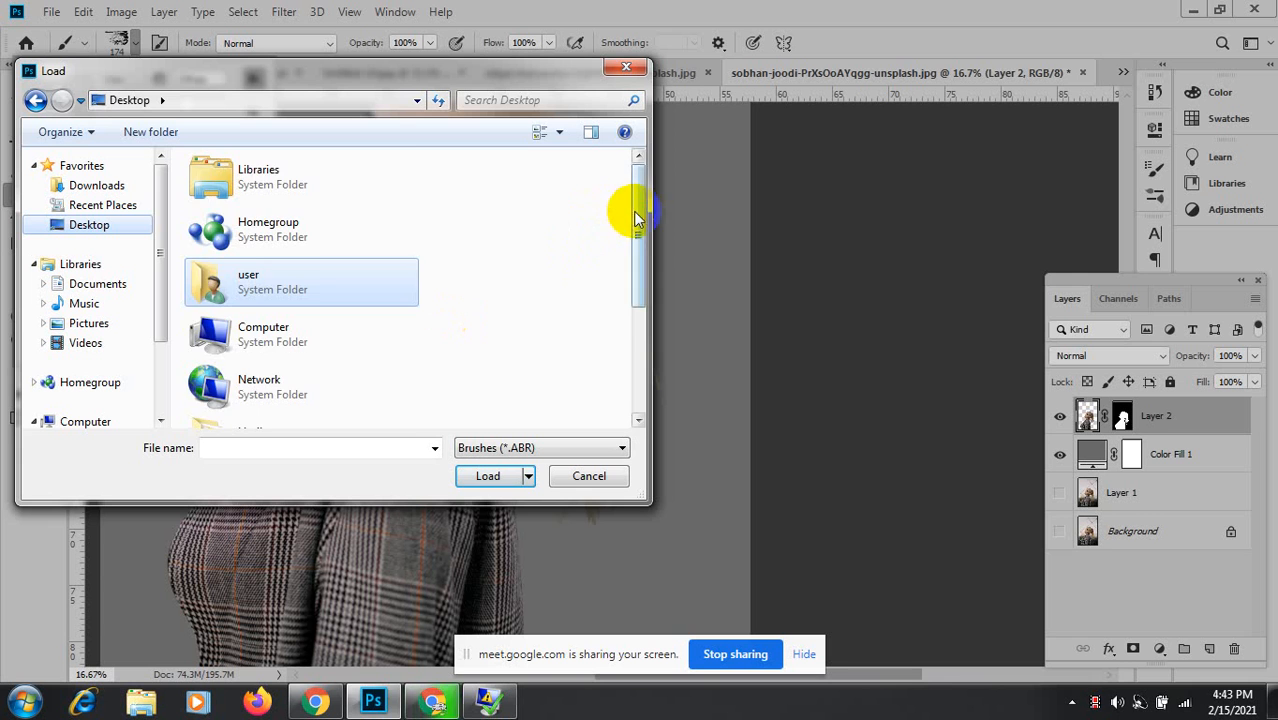
pyautogui.moveTo(636, 207); pyautogui.dragTo(636, 348)
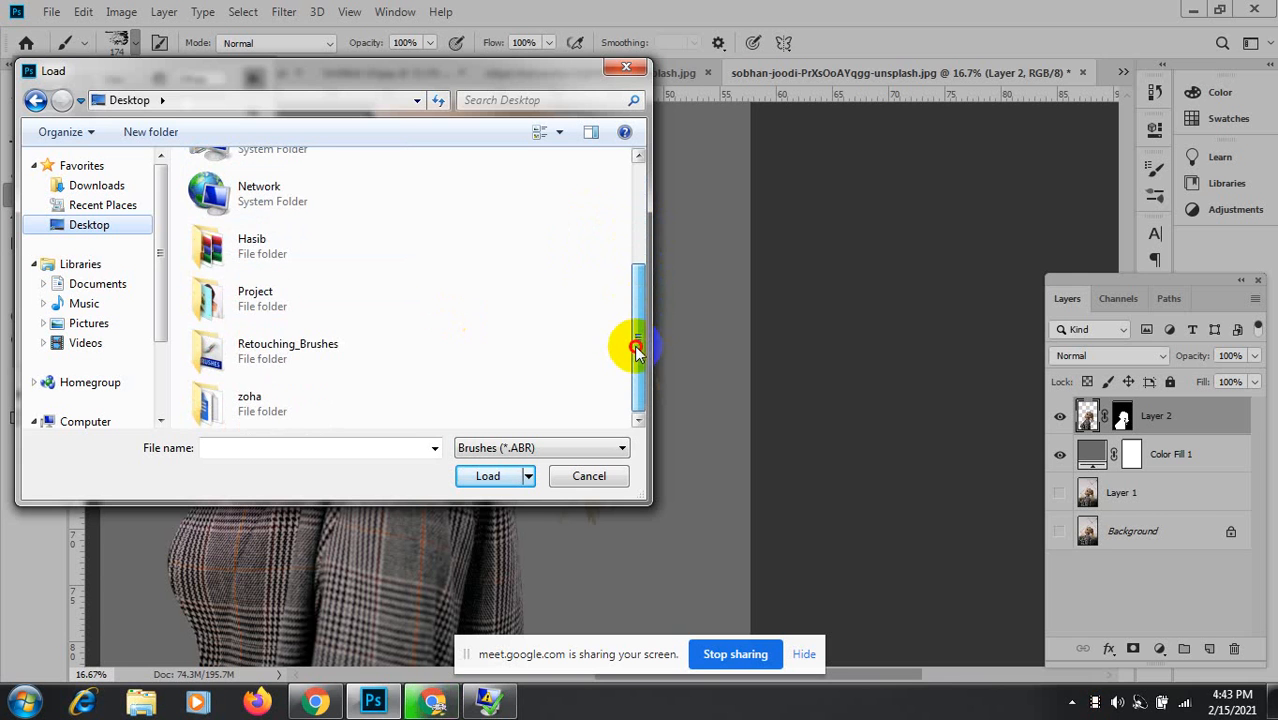
pyautogui.doubleClick(286, 350)
pyautogui.click(278, 189)
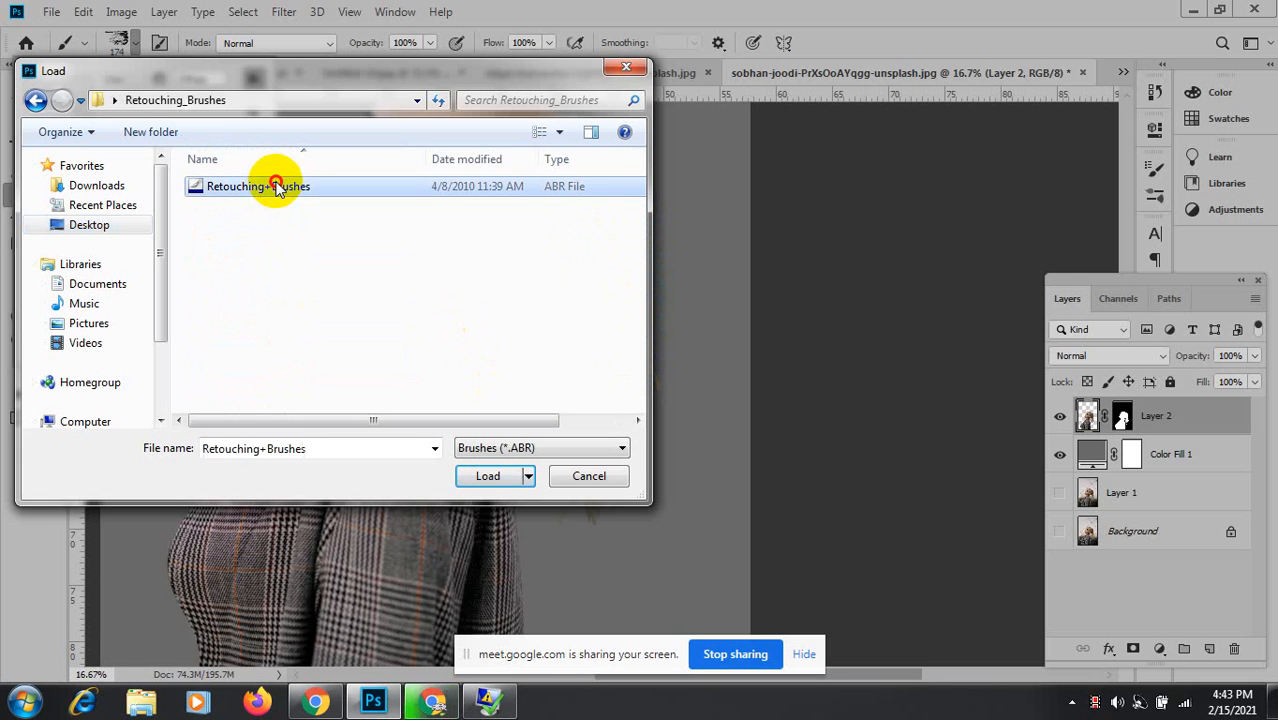
pyautogui.click(487, 476)
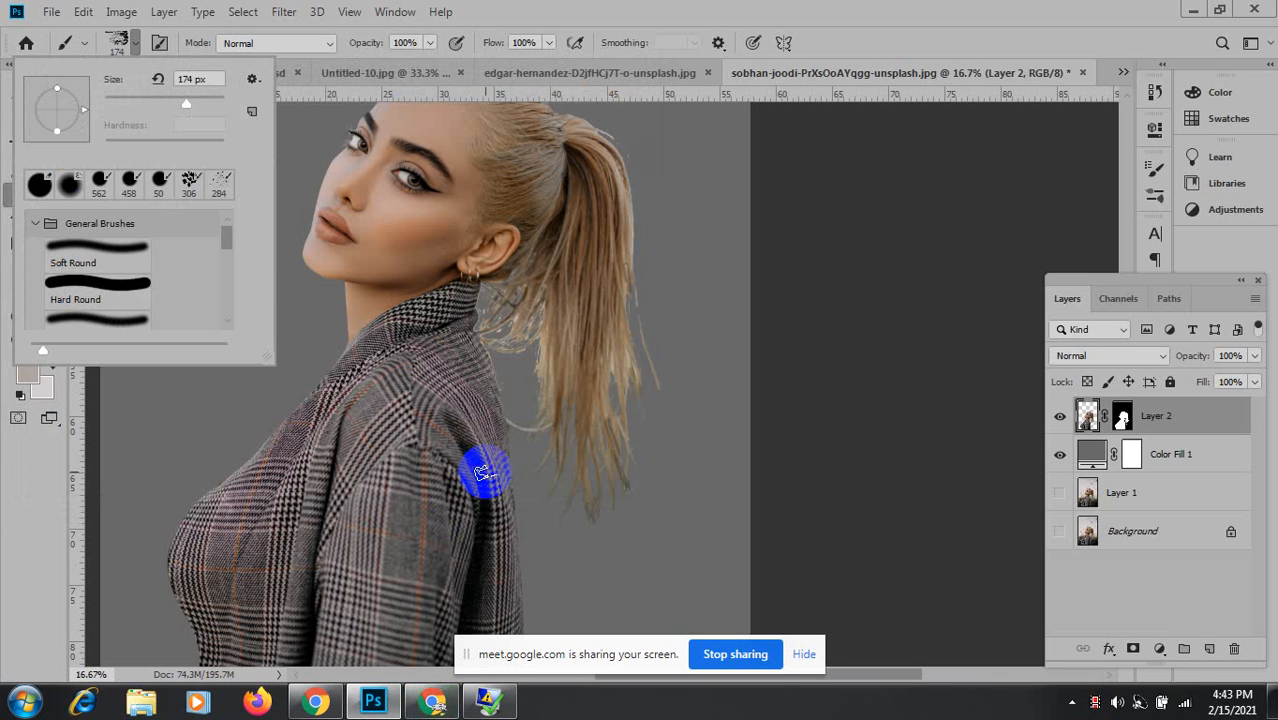
pyautogui.click(135, 41)
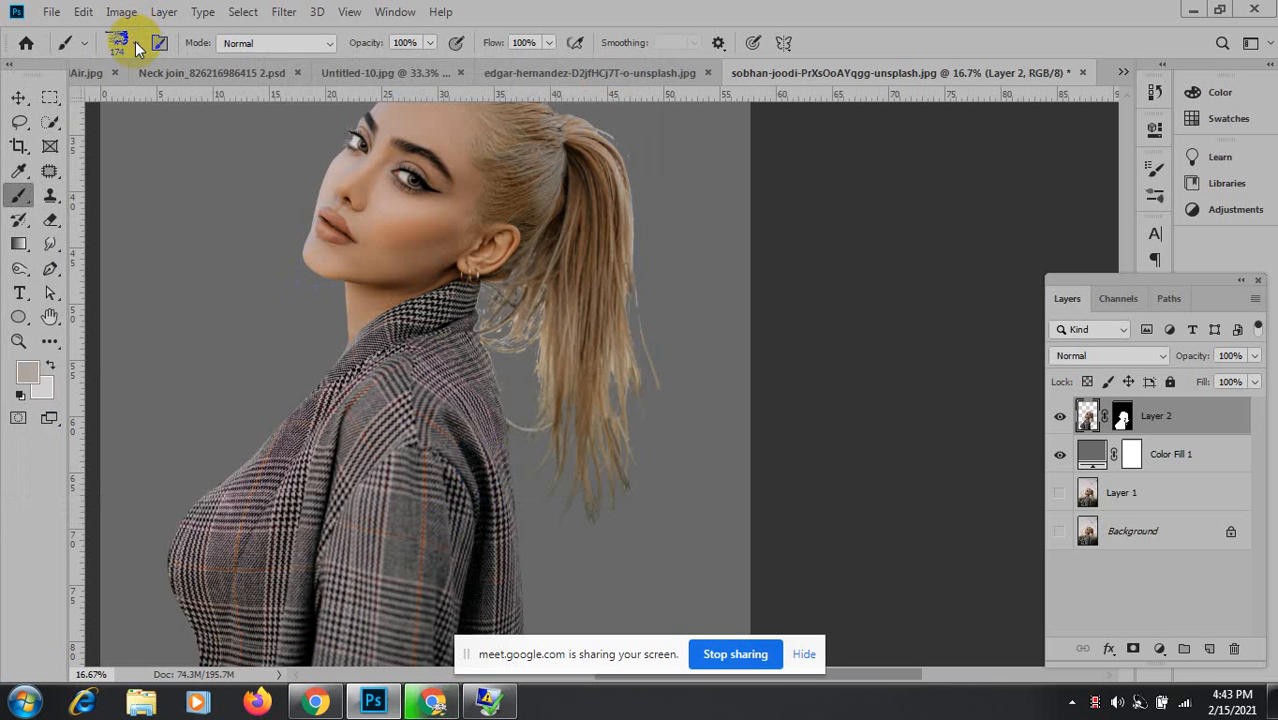
# Switch to the Google Meet call in Chrome, mute the unmuted participant for everyone, and return to Photoshop.
pyautogui.click(427, 703)
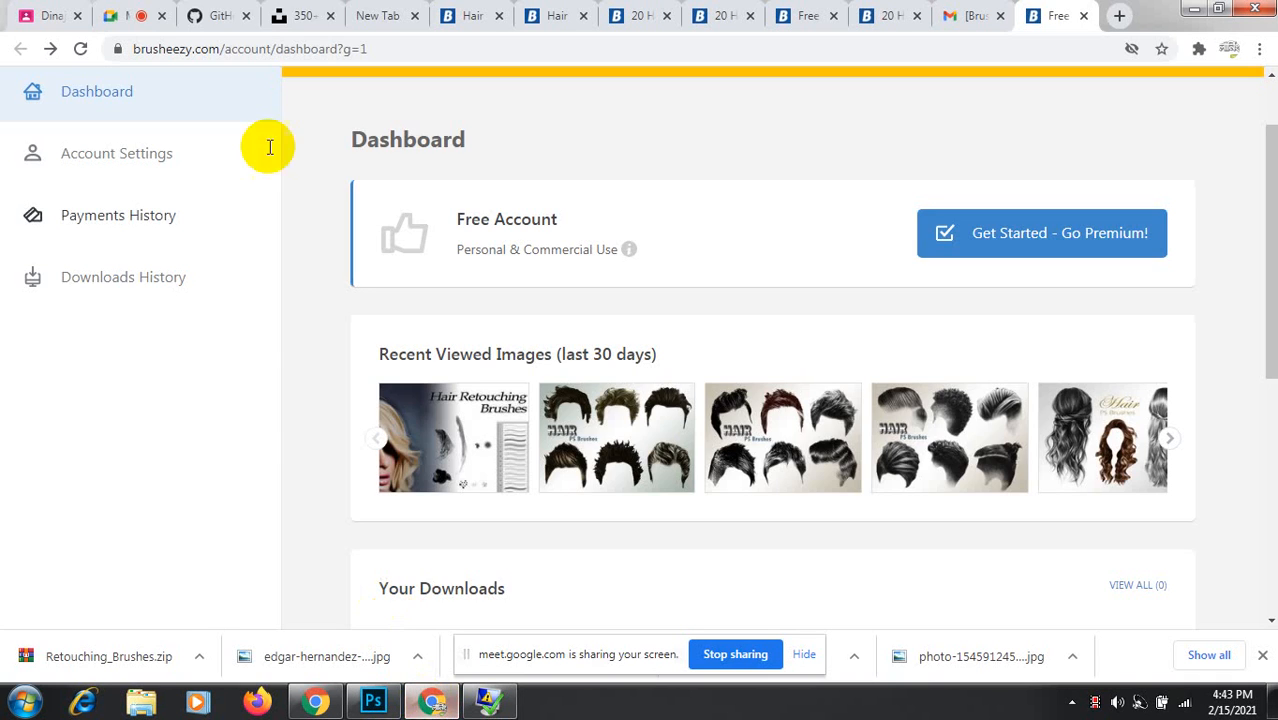
pyautogui.click(140, 10)
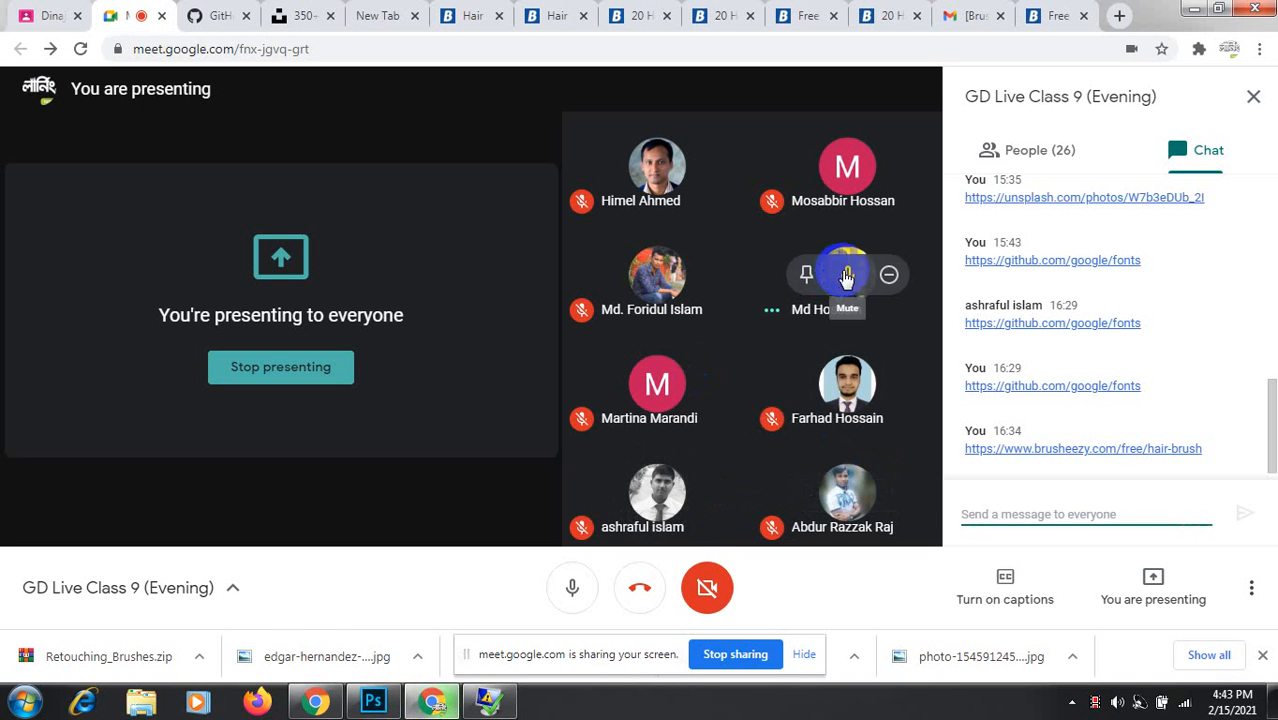
pyautogui.click(847, 273)
pyautogui.click(756, 380)
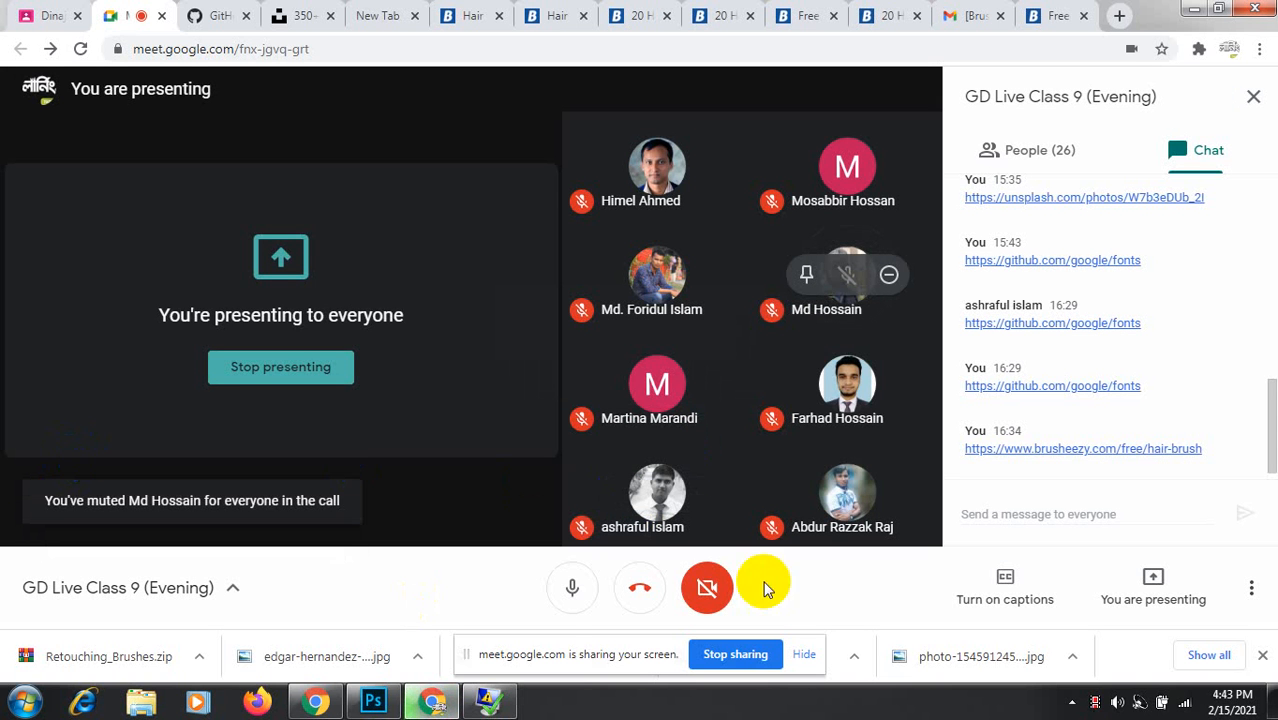
pyautogui.click(374, 703)
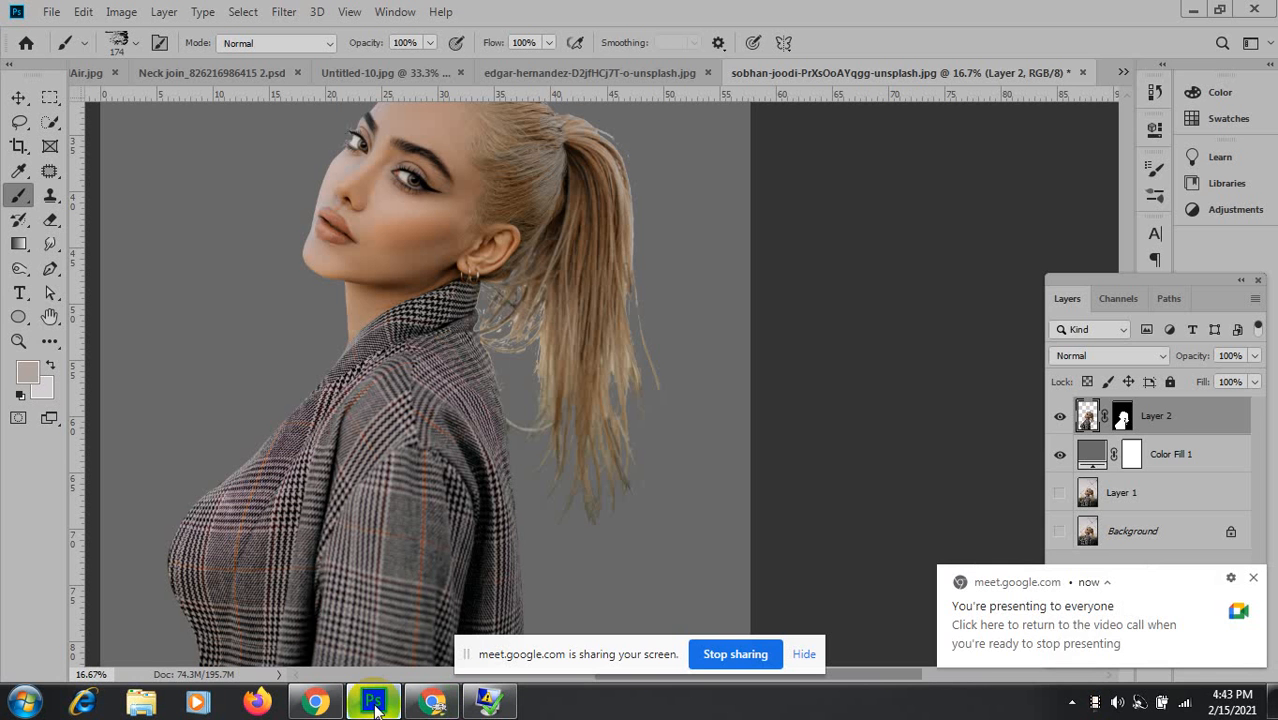
# Choose the Hard Round 1 pixel brush from Retouching+Brushes, enlarge it to 229 px, and sample the ponytail's brown as foreground colour.
pyautogui.click(1155, 193)
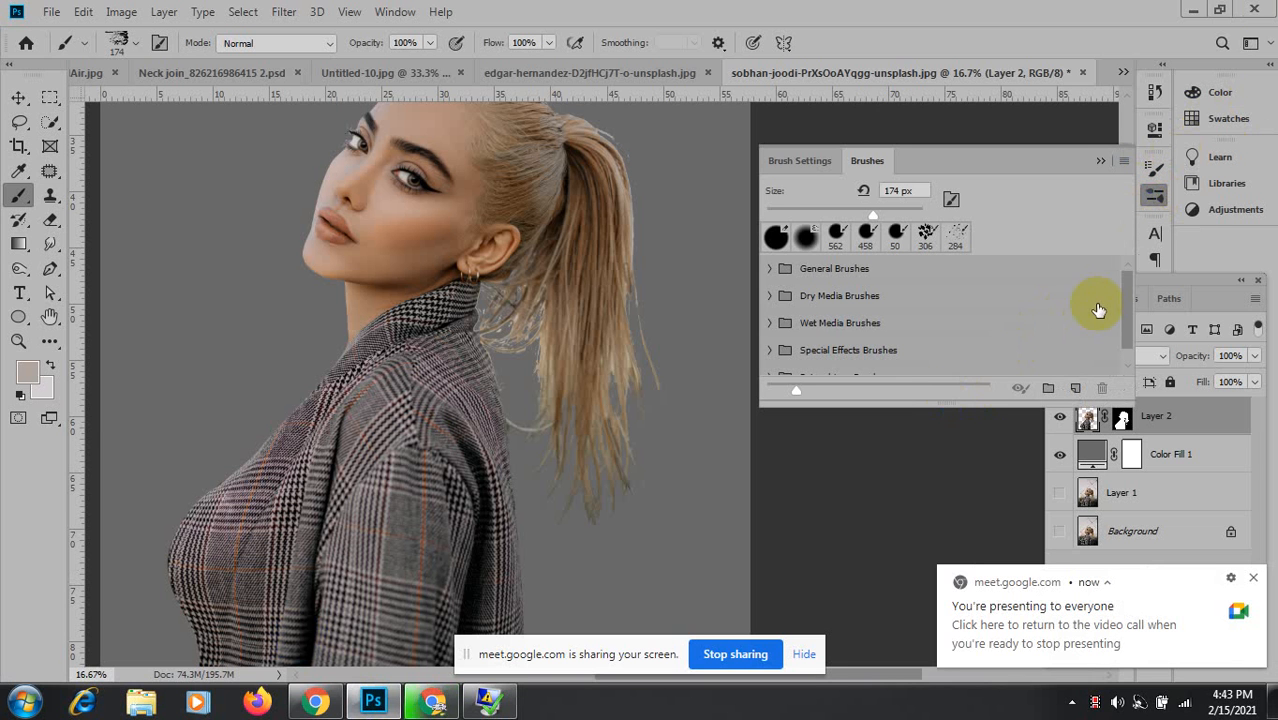
pyautogui.moveTo(1126, 284); pyautogui.dragTo(1122, 310)
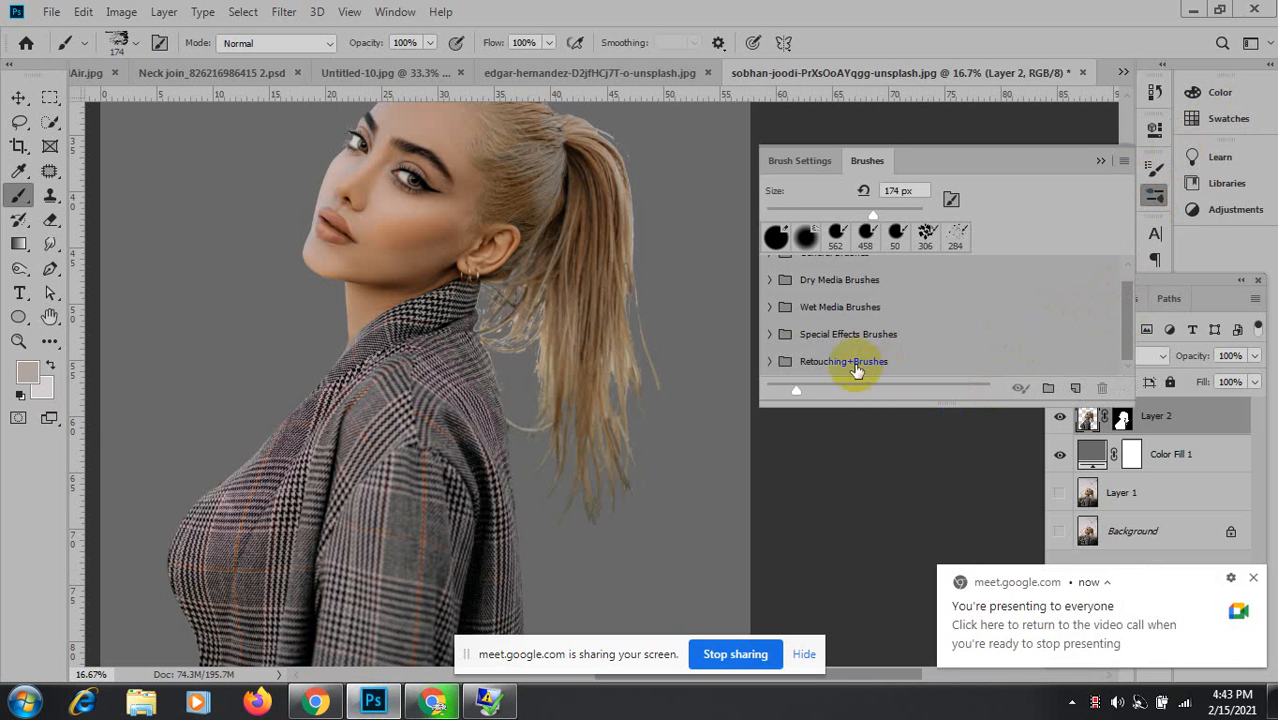
pyautogui.click(769, 361)
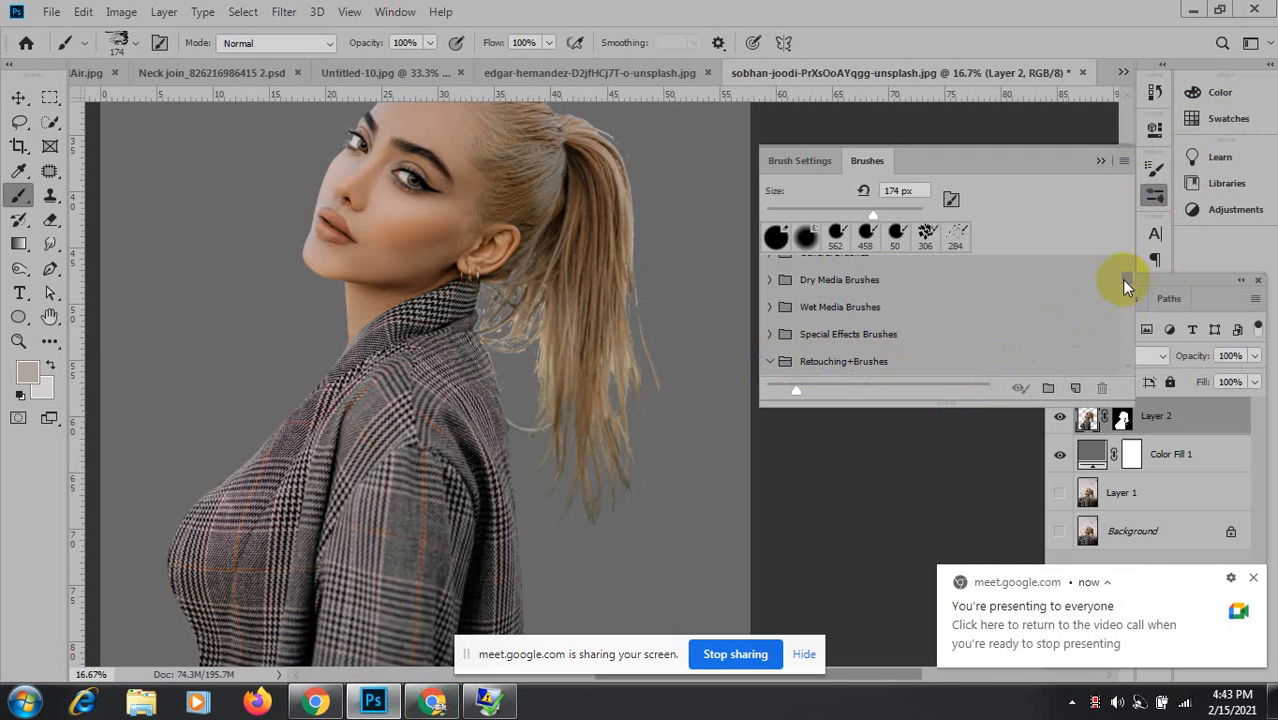
pyautogui.moveTo(1124, 277); pyautogui.dragTo(1127, 285)
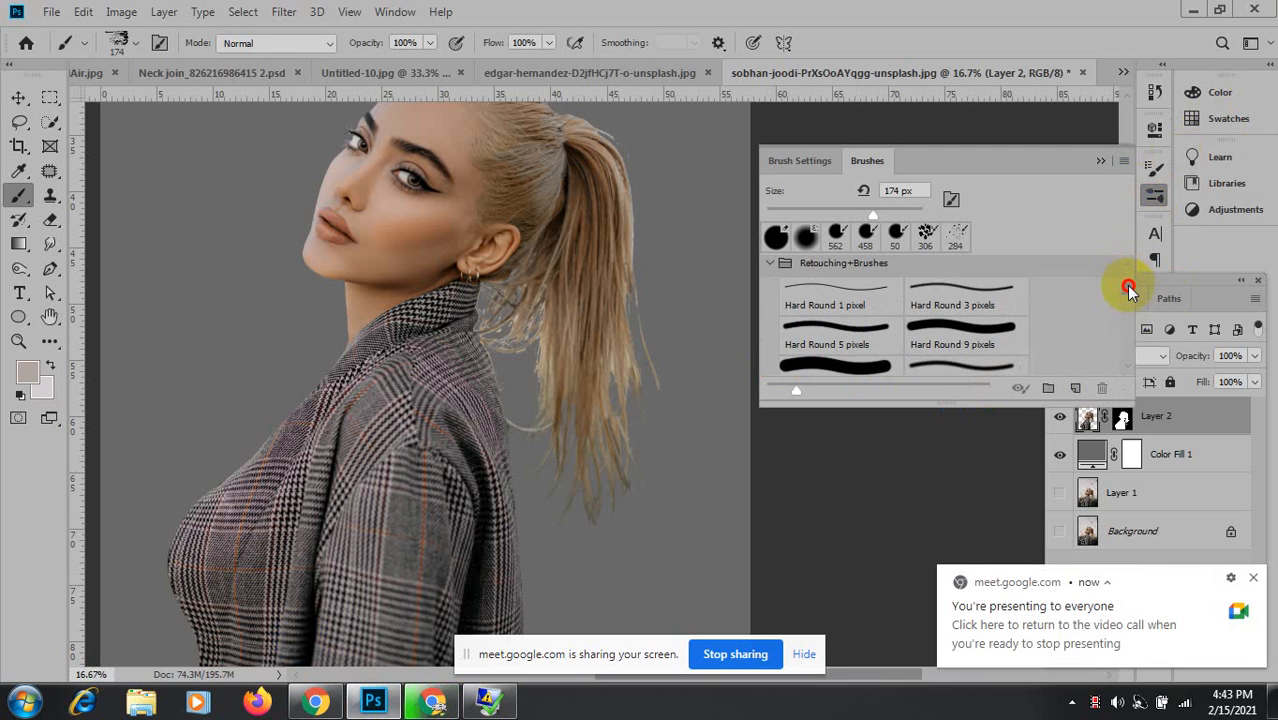
pyautogui.click(824, 289)
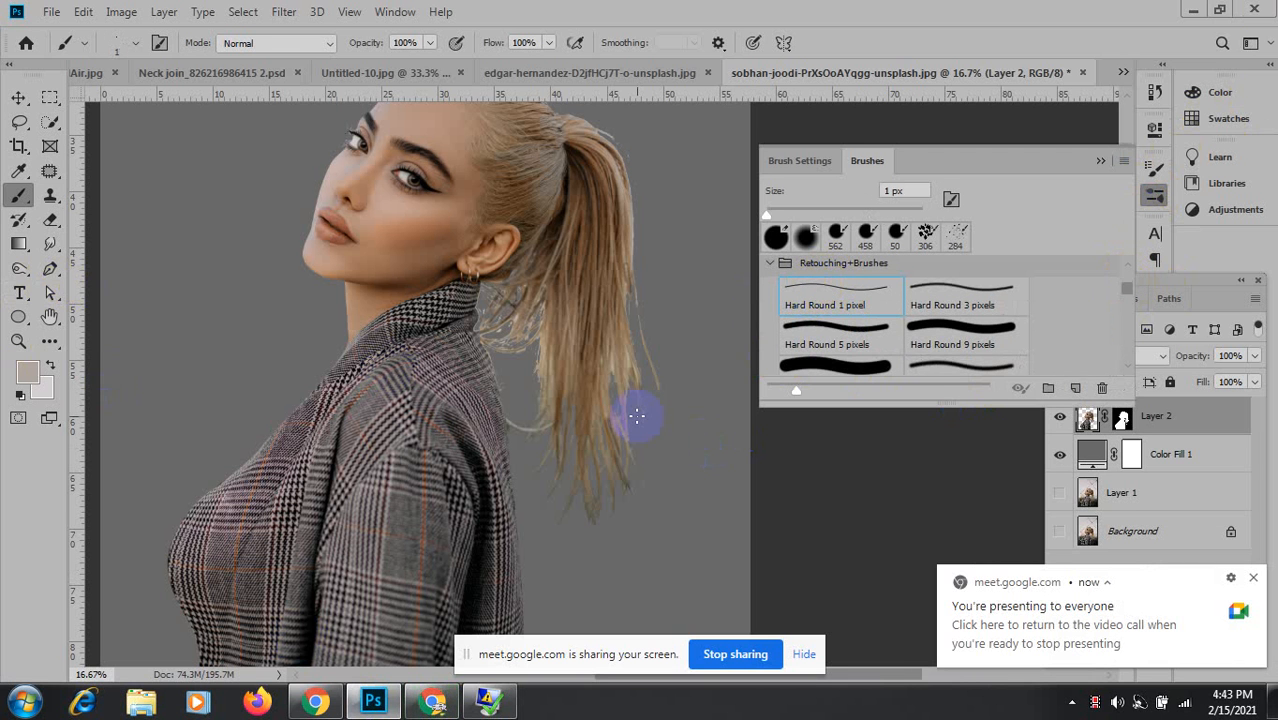
pyautogui.moveTo(637, 416); pyautogui.dragTo(669, 438)
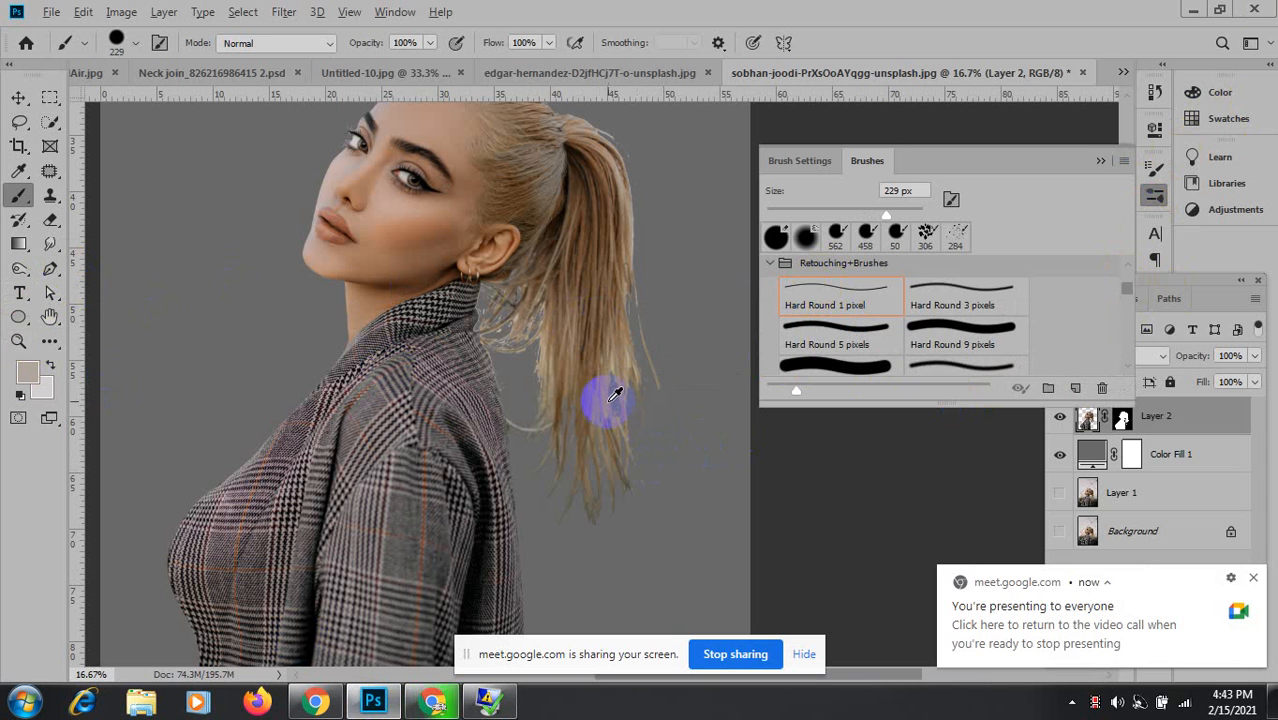
pyautogui.keyDown('alt'); pyautogui.click(627, 323); pyautogui.keyUp('alt')
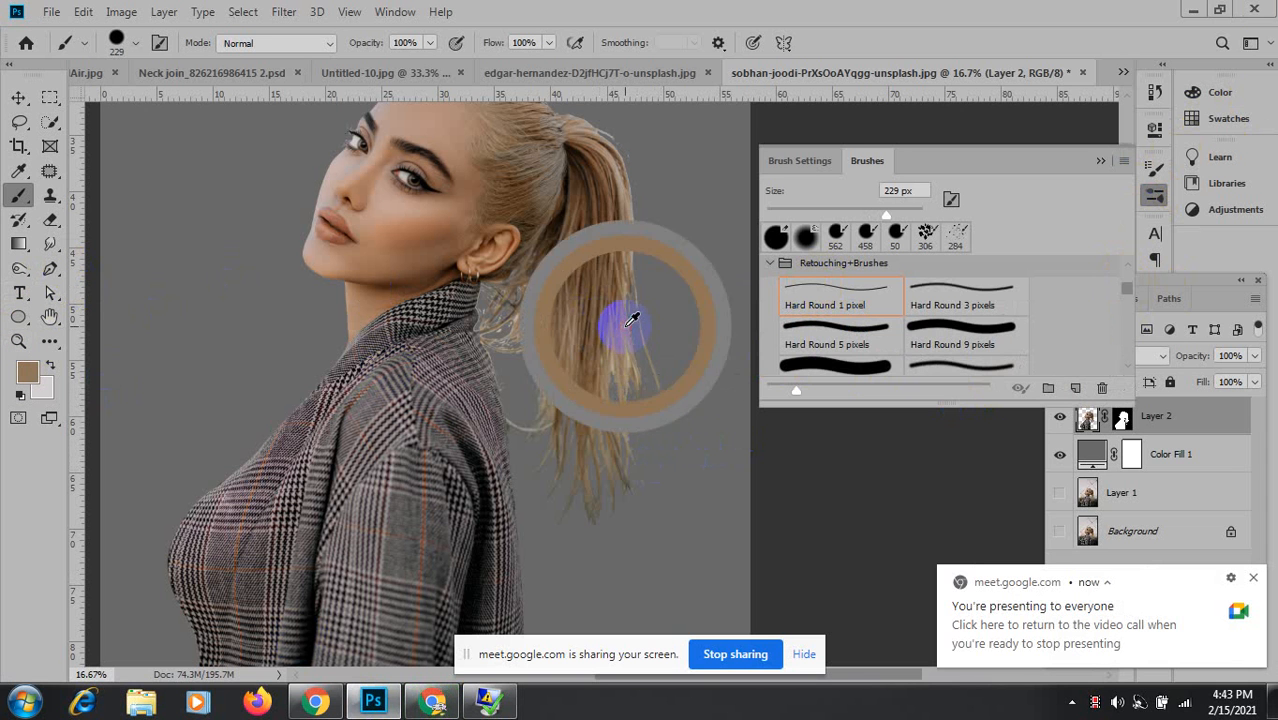
# Try painting the sampled brown over the ponytail's lower tips with the 229 px brush and undo the stroke.
pyautogui.moveTo(633, 391)
pyautogui.mouseDown()
pyautogui.moveTo(646, 486)
pyautogui.moveTo(668, 527)
pyautogui.mouseUp()
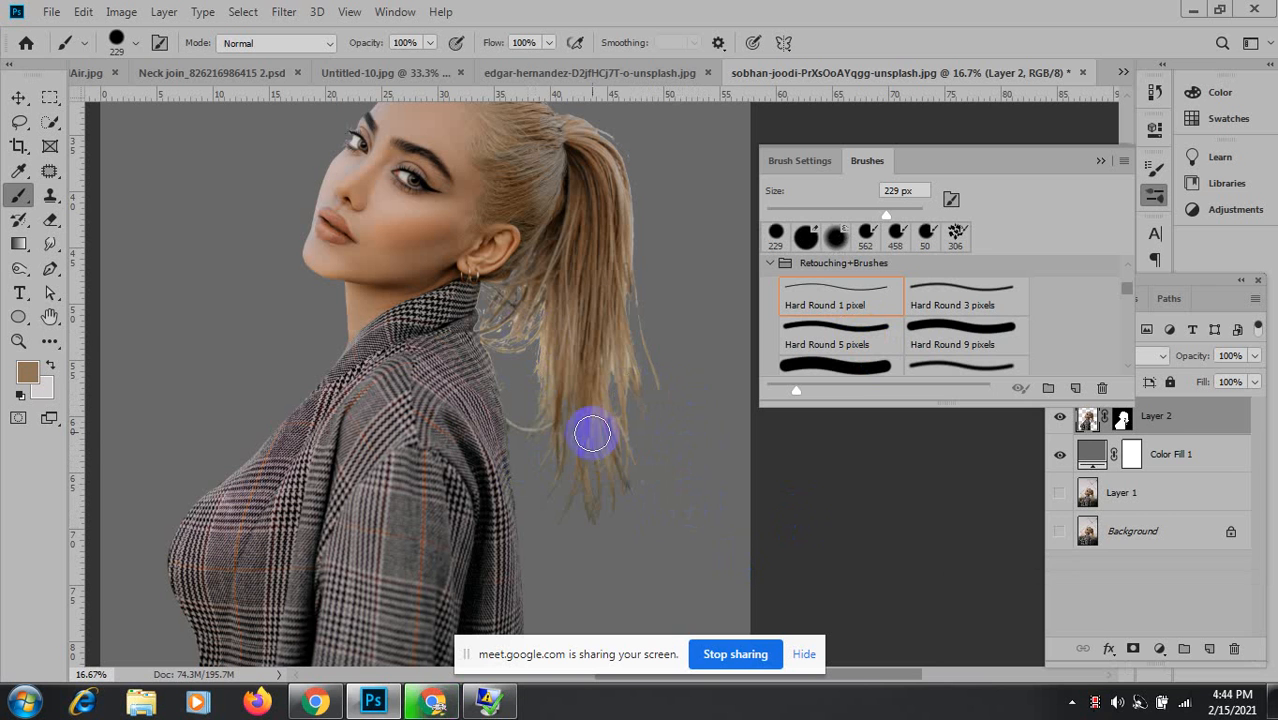
pyautogui.moveTo(573, 420); pyautogui.dragTo(573, 527)
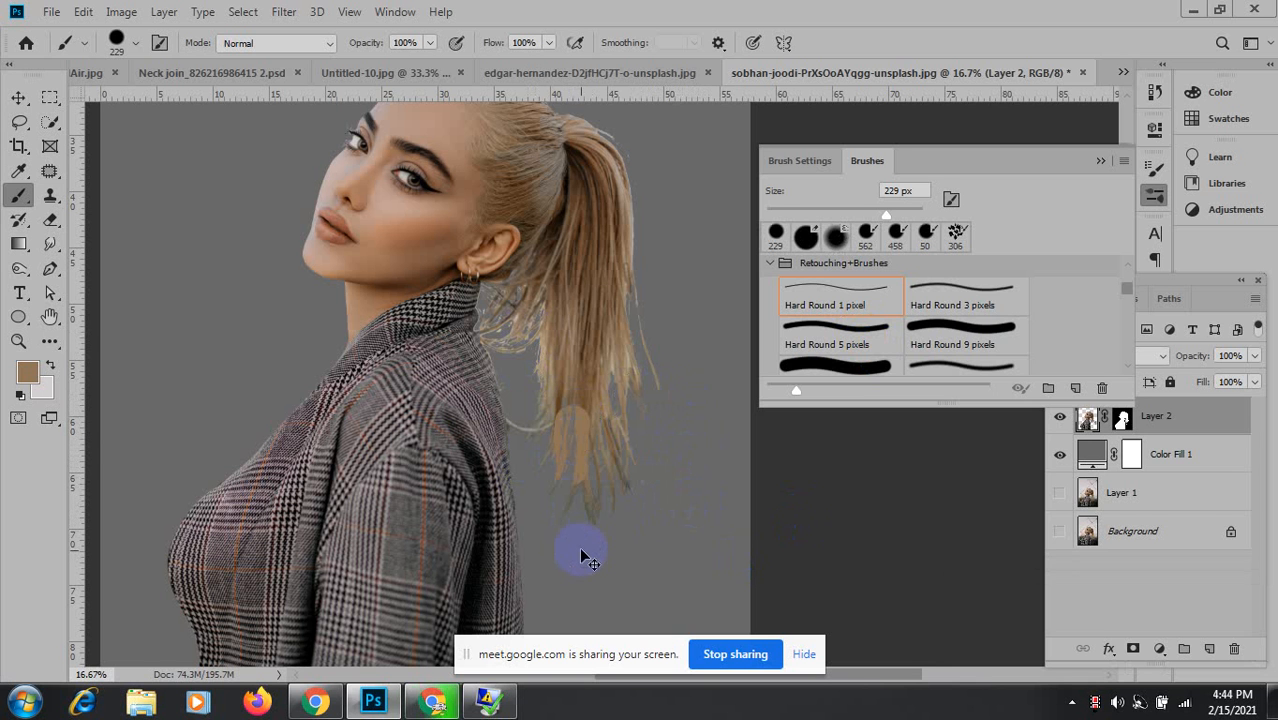
pyautogui.hotkey('ctrl', 'z')
# Try painting the lower ponytail with the Hard Round 3 pixels brush enlarged to 327 px and undo the stroke.
pyautogui.click(975, 290)
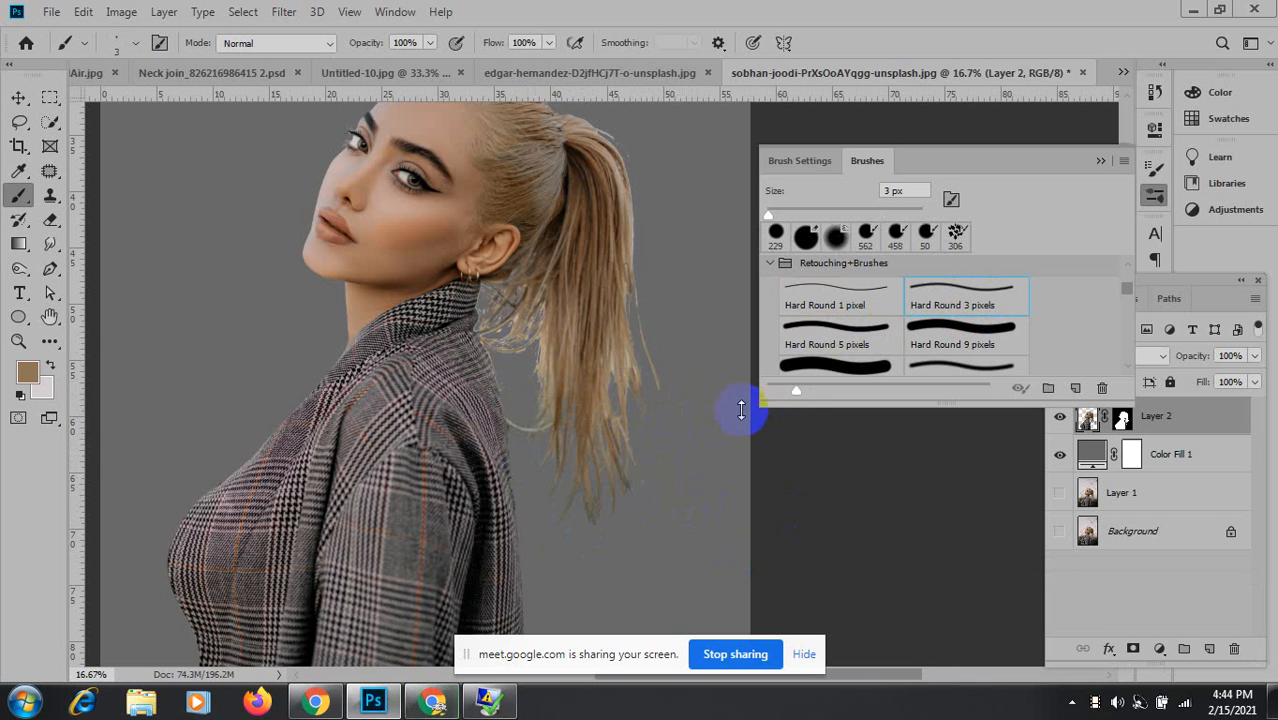
pyautogui.keyDown('alt'); pyautogui.rightClick(657, 452); pyautogui.keyUp('alt')
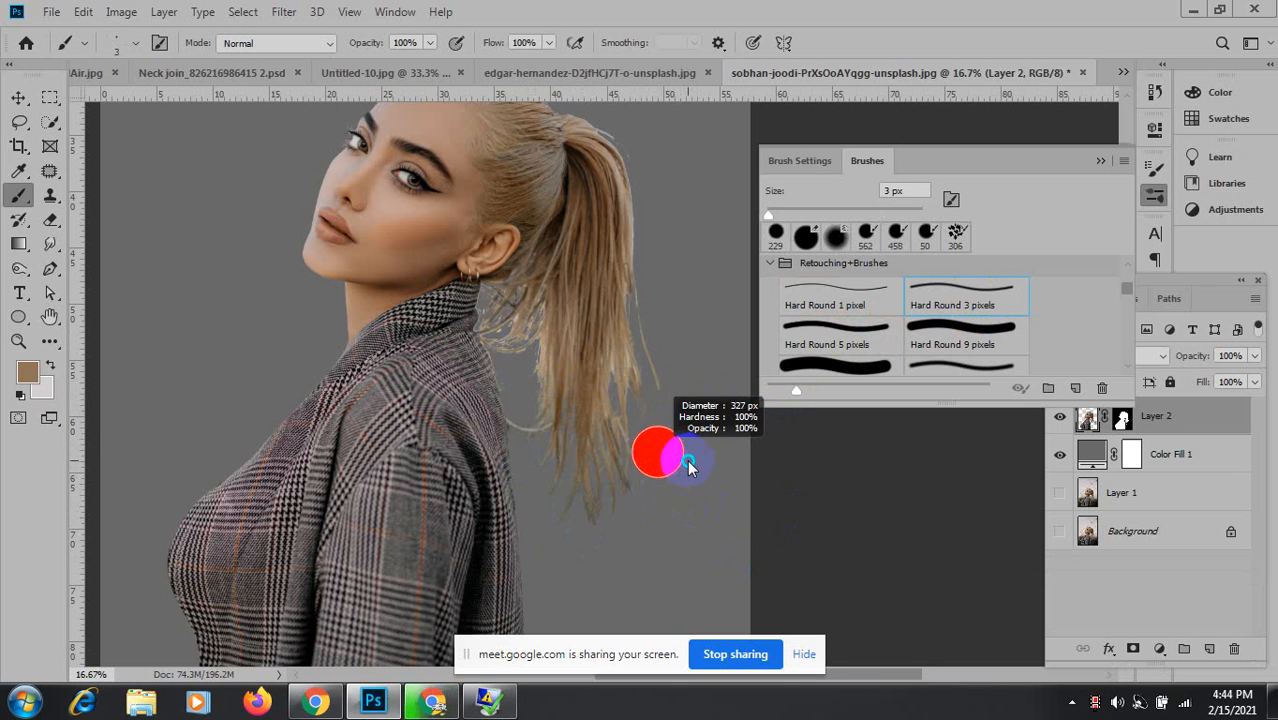
pyautogui.click(672, 408)
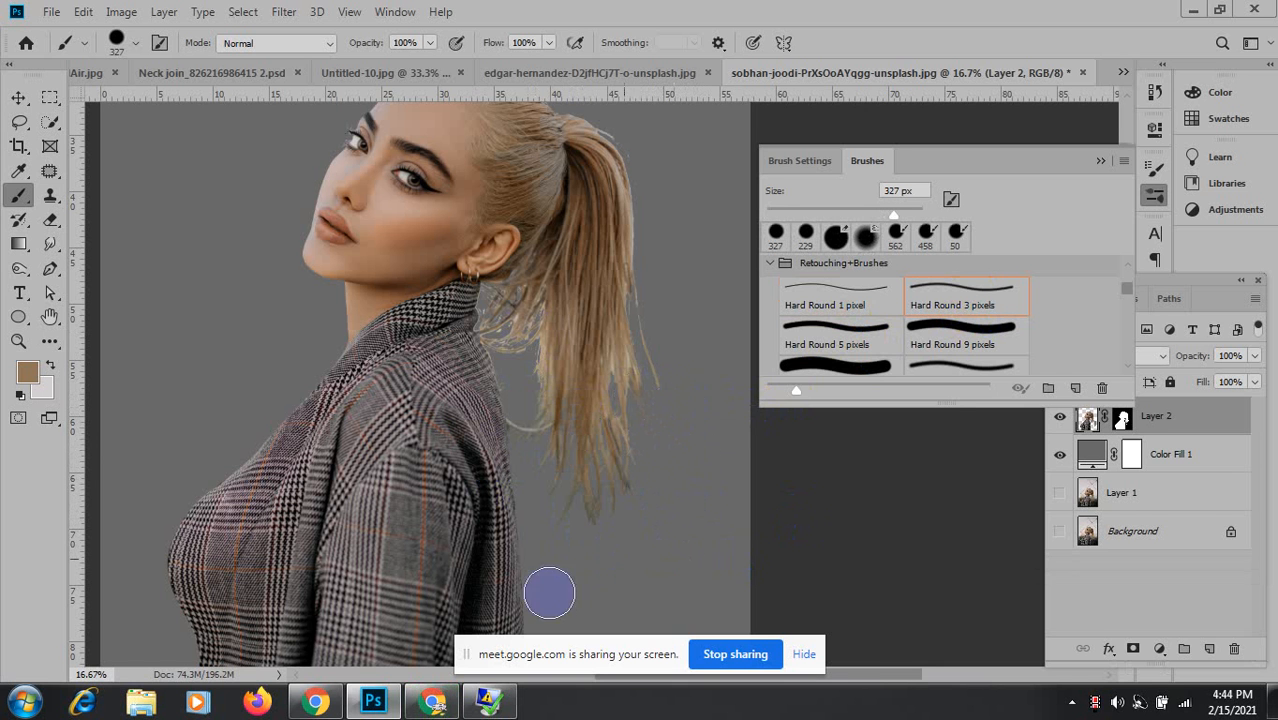
pyautogui.moveTo(615, 441); pyautogui.dragTo(607, 551)
pyautogui.hotkey('ctrl', 'z')
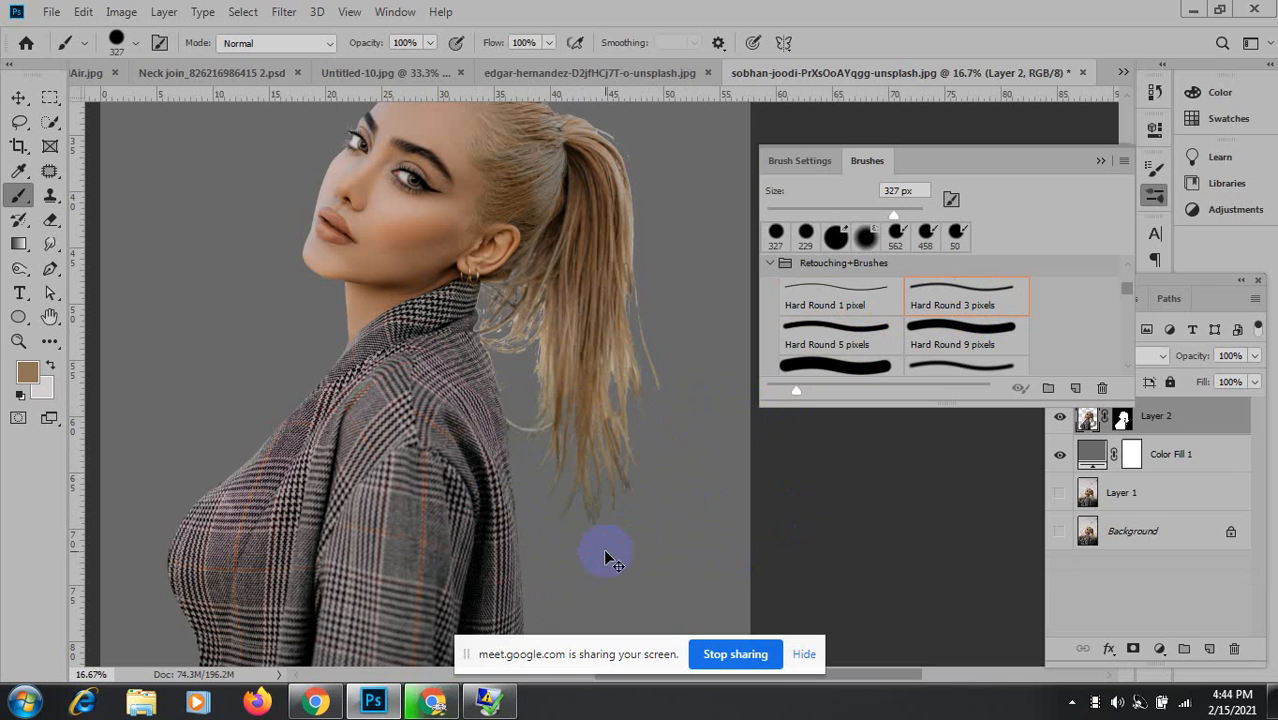
# Set the 13 px hard round brush's spacing to 114% and paint brown over the ponytail's lower strands at 433 px.
pyautogui.click(856, 365)
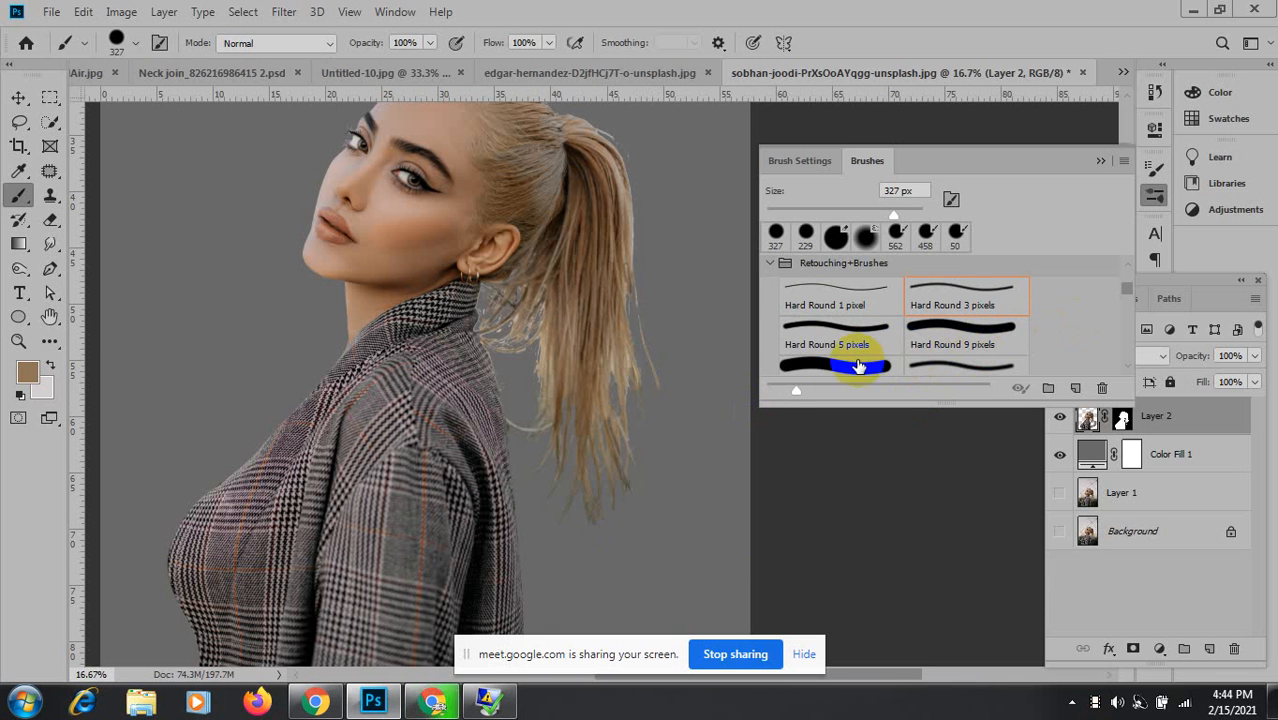
pyautogui.click(801, 160)
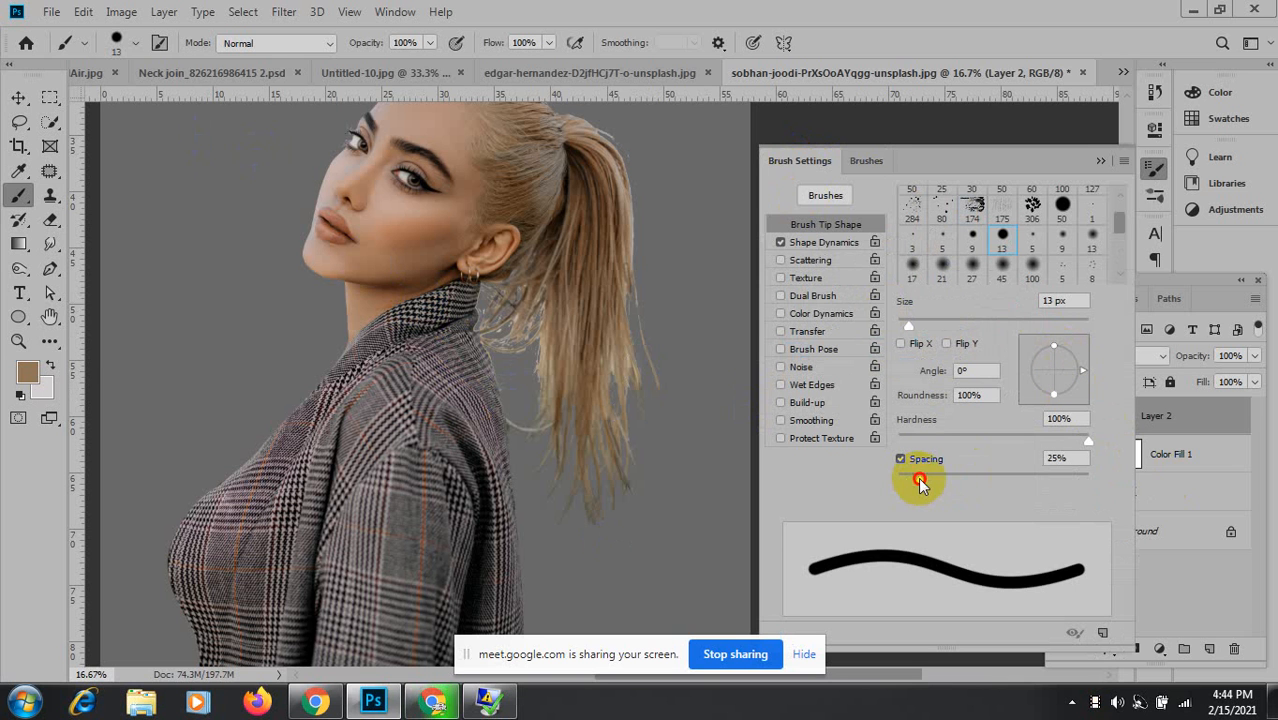
pyautogui.moveTo(919, 481); pyautogui.dragTo(1000, 484)
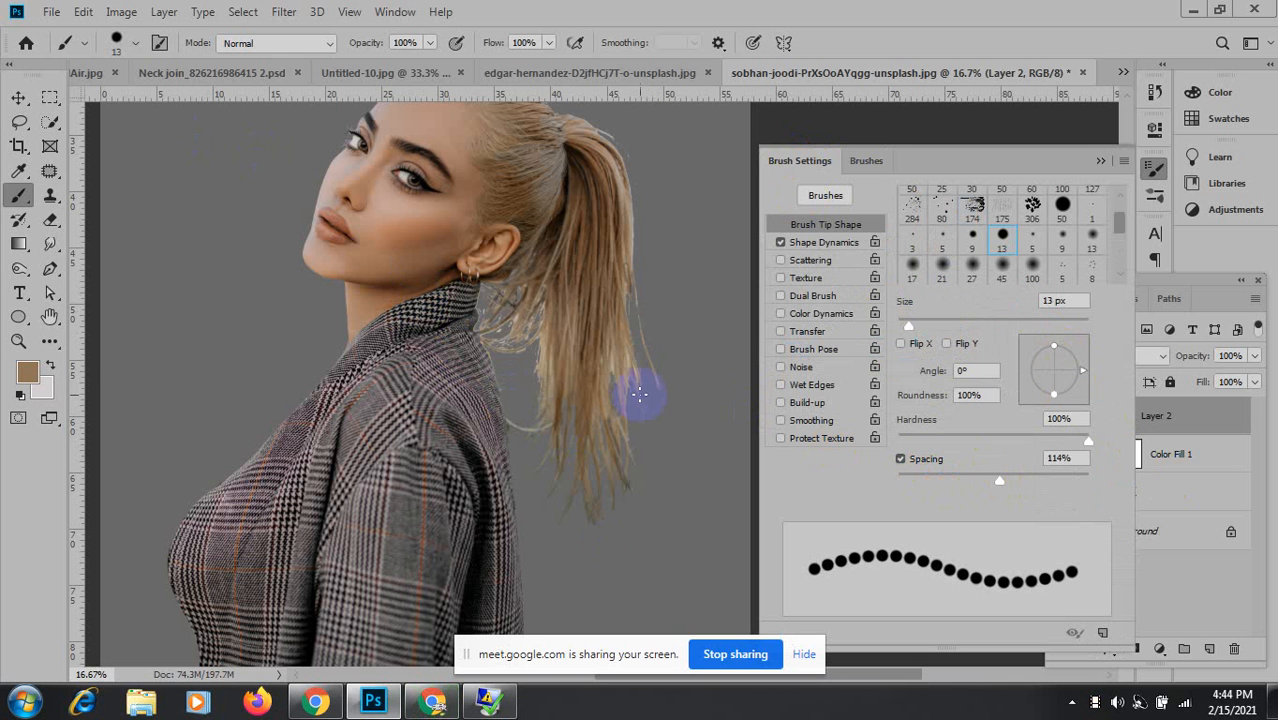
pyautogui.moveTo(633, 410)
pyautogui.mouseDown()
pyautogui.moveTo(669, 420)
pyautogui.moveTo(599, 541)
pyautogui.mouseUp()
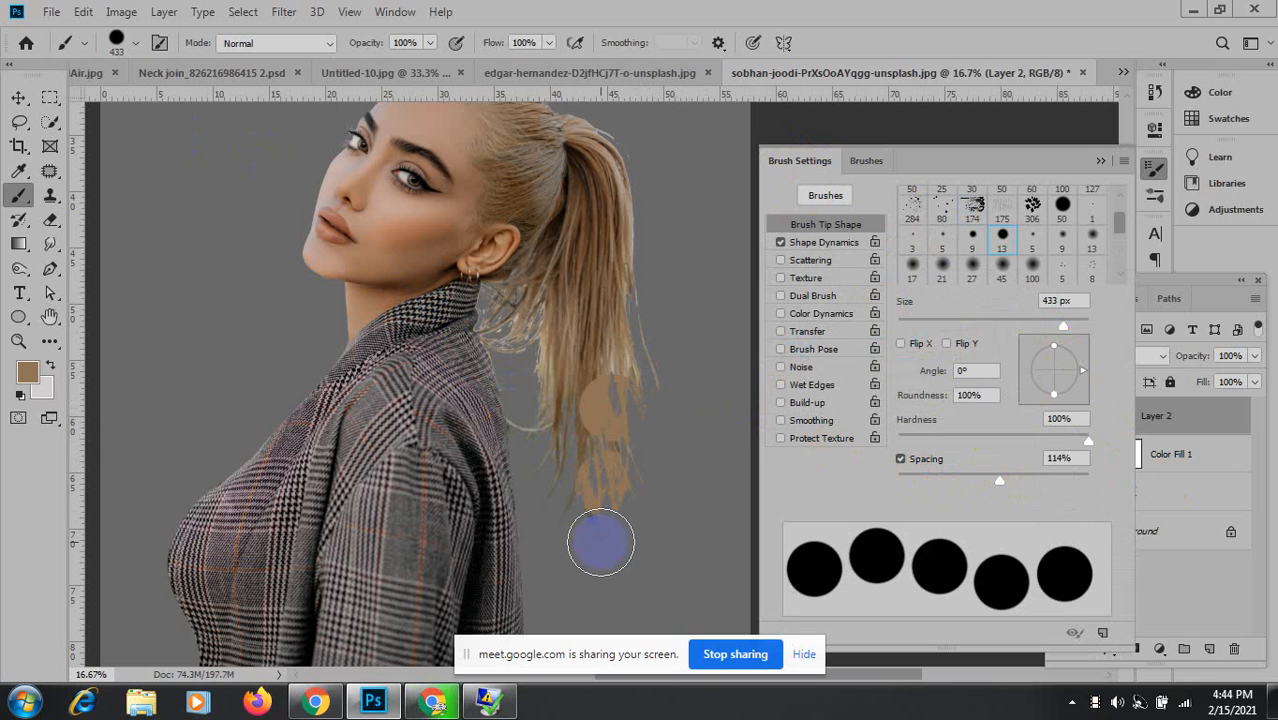
pyautogui.click(576, 388)
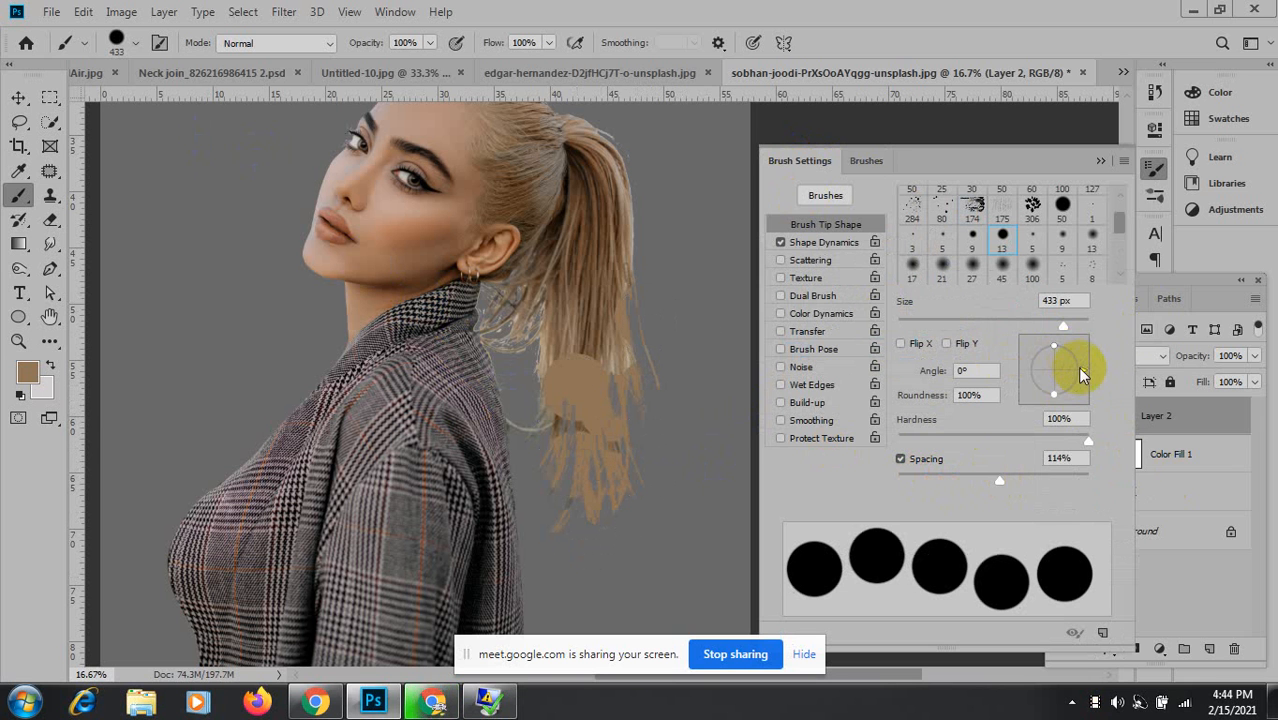
# Set the brush tip's angle to -124°, test it on the ponytail, and reduce its hardness.
pyautogui.moveTo(1081, 371); pyautogui.dragTo(1033, 413)
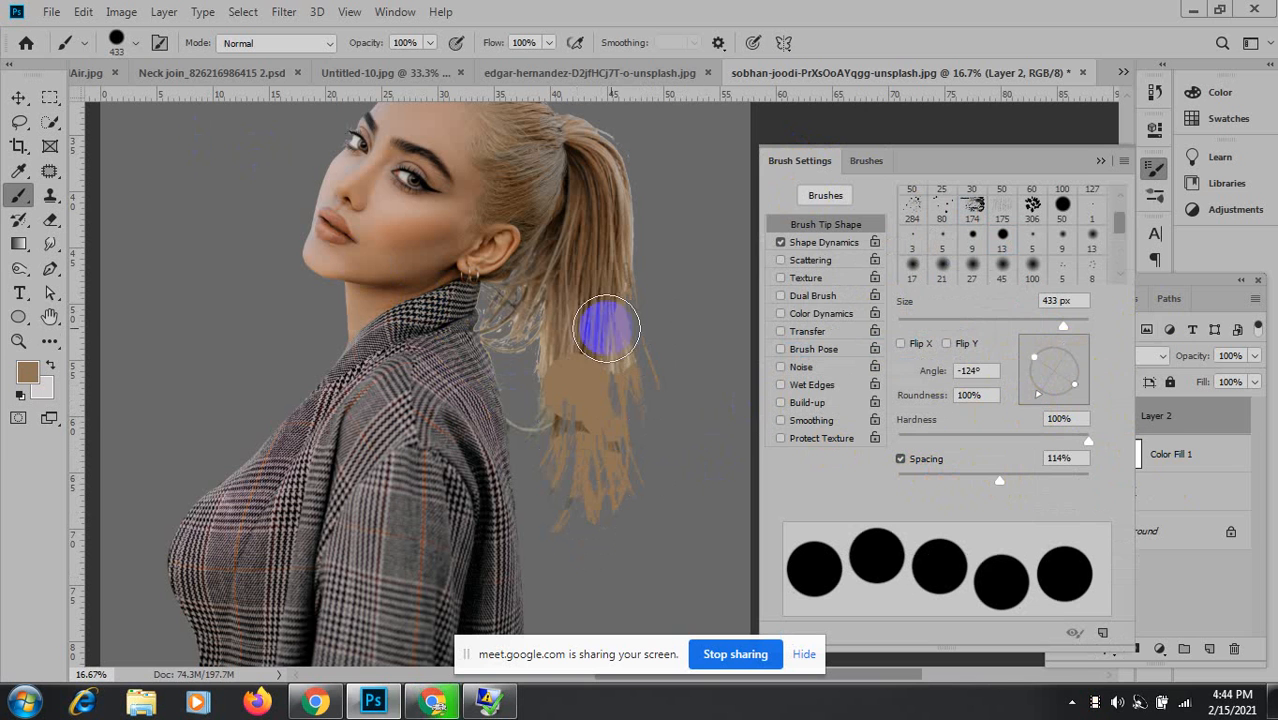
pyautogui.click(611, 418)
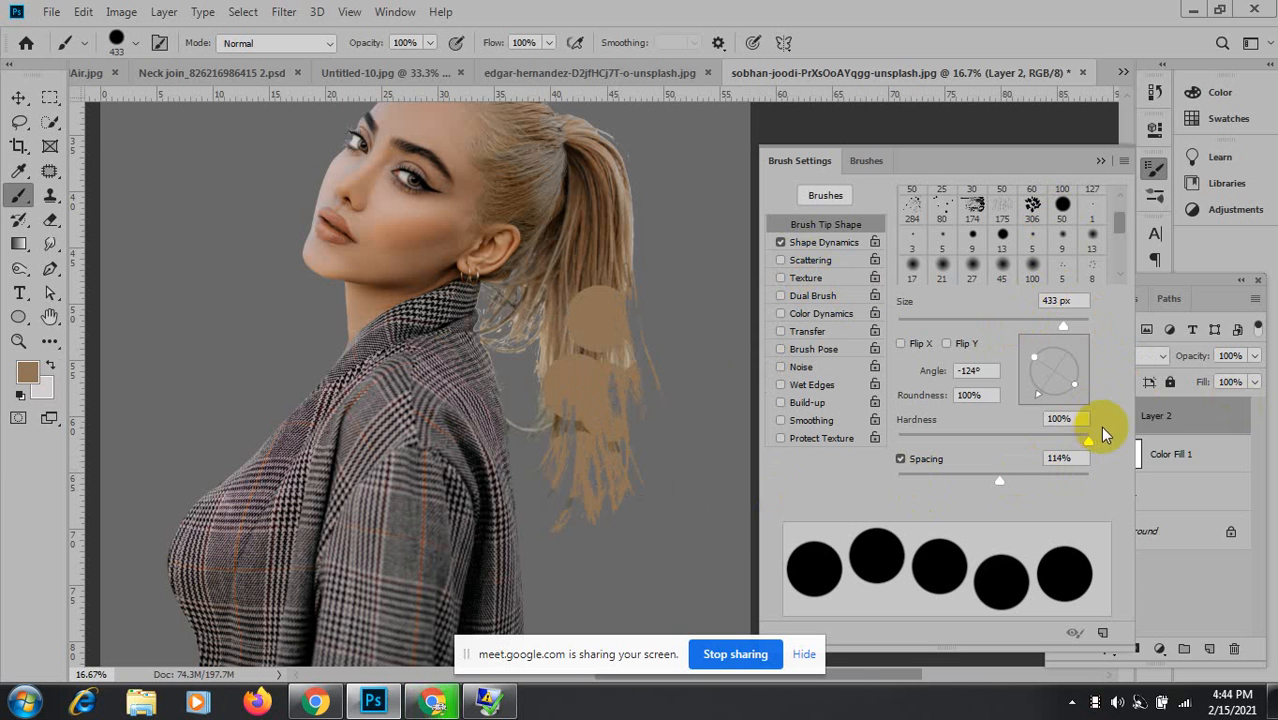
pyautogui.moveTo(1088, 440); pyautogui.dragTo(1066, 440)
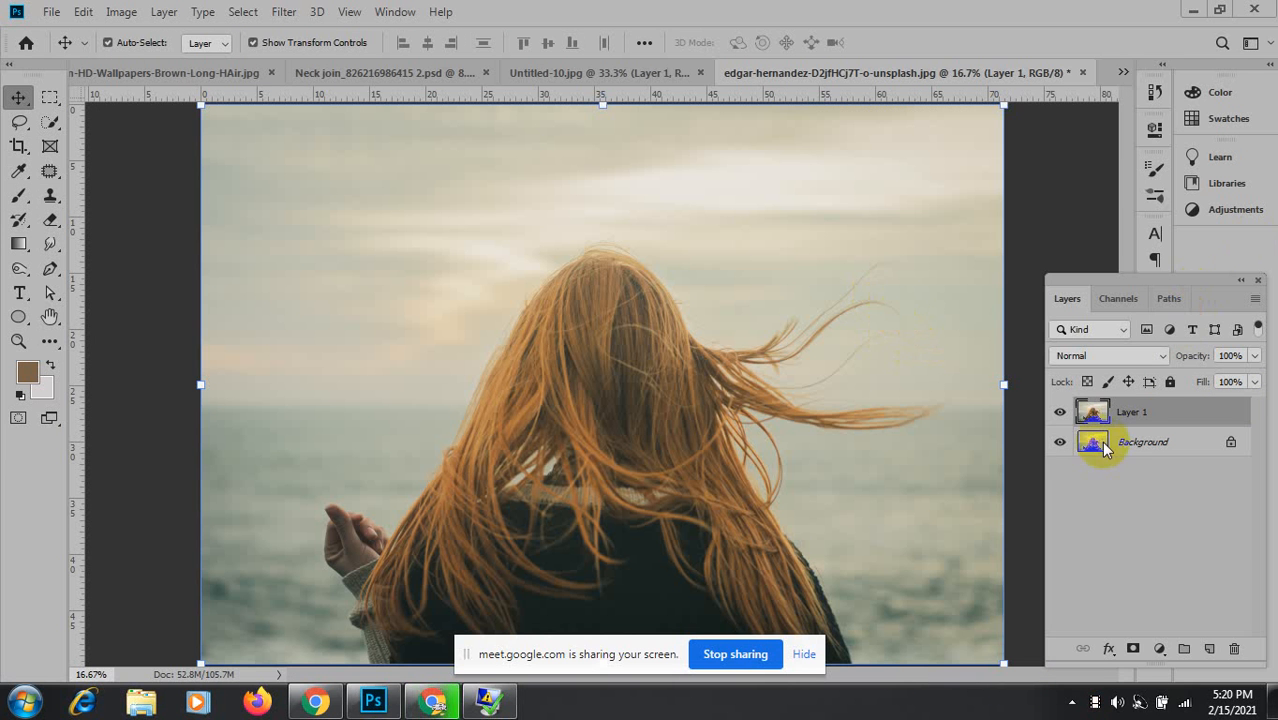
# Hide the Background layer and switch to the Background Eraser tool with Layer 1 active.
pyautogui.click(1060, 442)
pyautogui.click(632, 443)
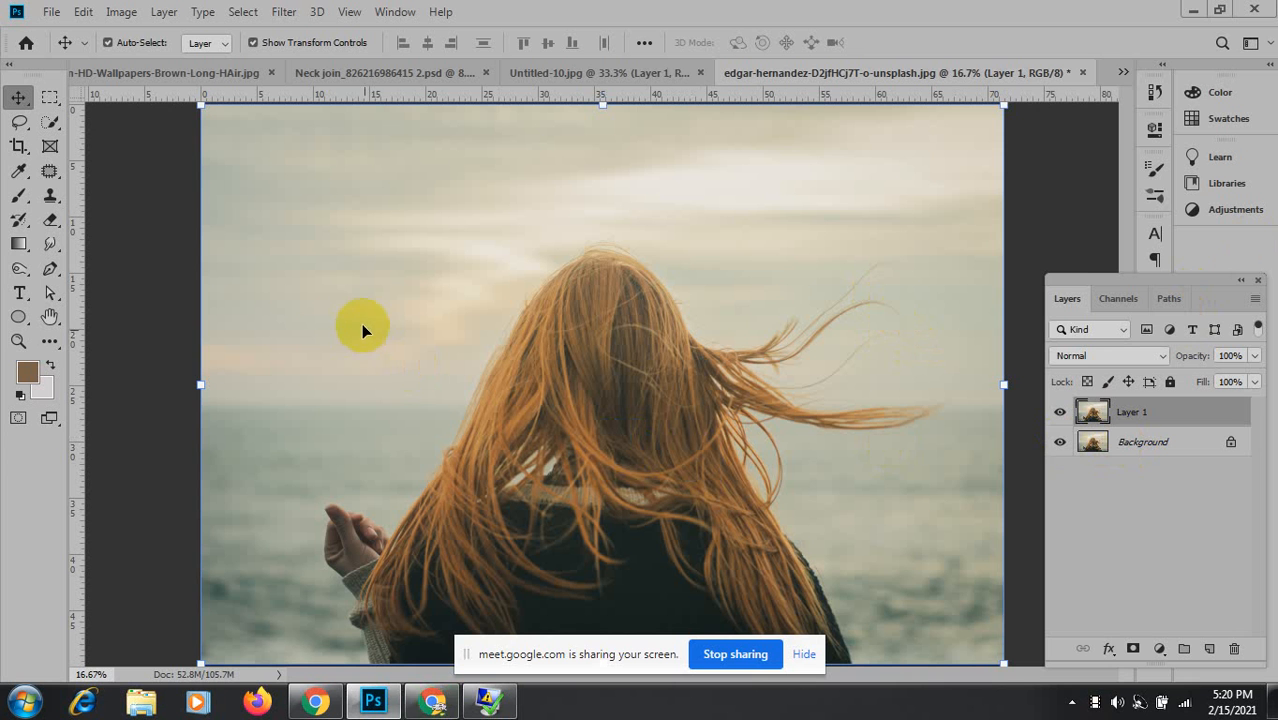
pyautogui.click(1060, 442)
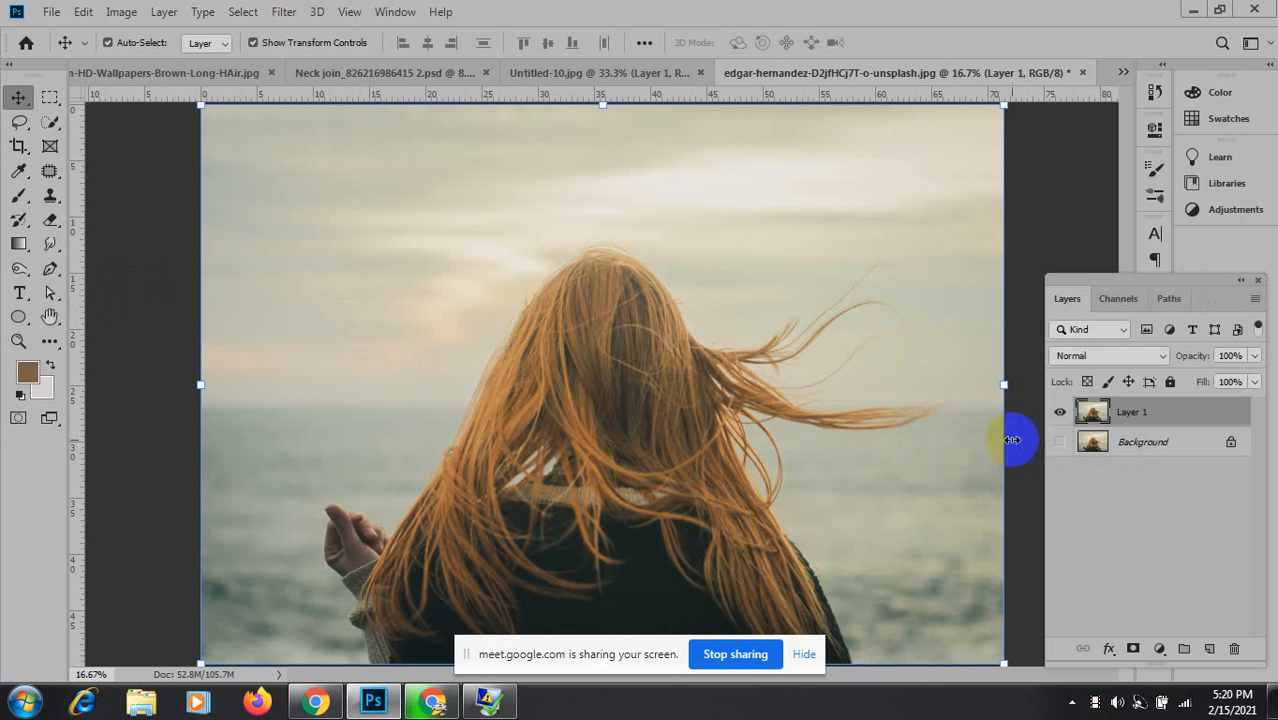
pyautogui.click(49, 220)
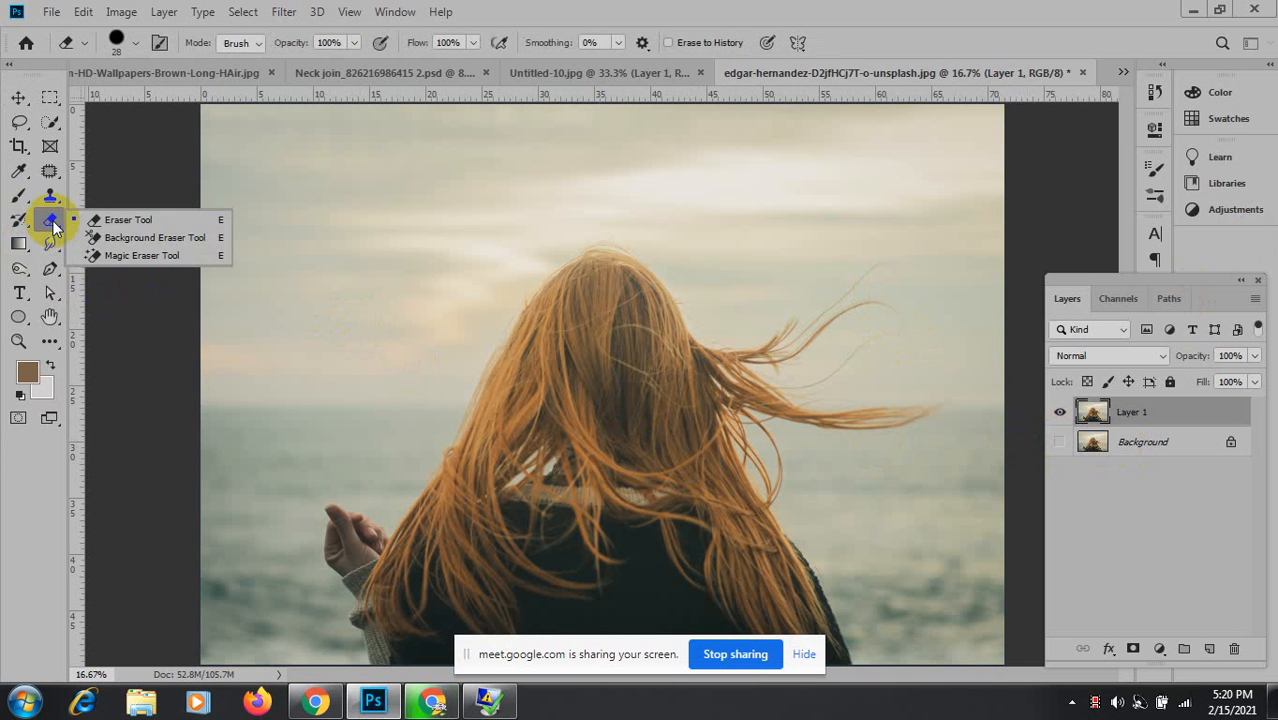
pyautogui.click(123, 242)
# Try erasing the sky beyond the windblown strands with the 618 px eraser at 74% tolerance, and undo the stroke.
pyautogui.moveTo(896, 228)
pyautogui.mouseDown()
pyautogui.moveTo(943, 257)
pyautogui.moveTo(1021, 206)
pyautogui.mouseUp()
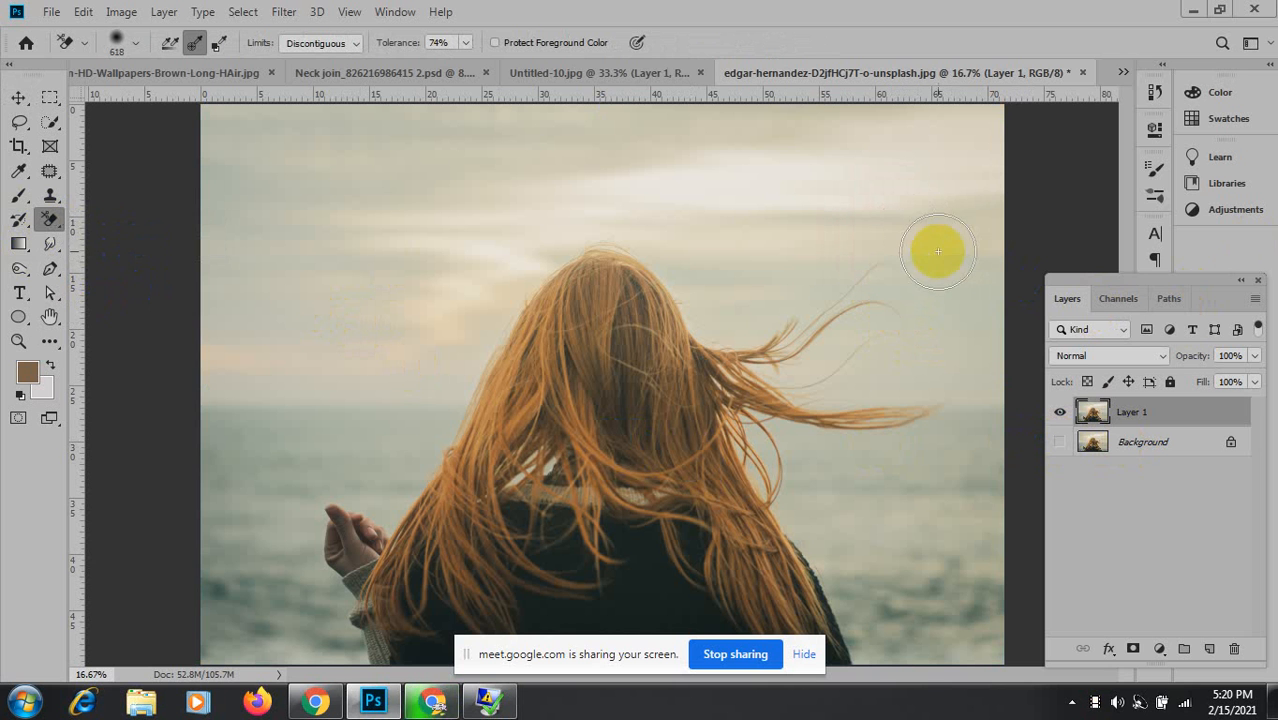
pyautogui.moveTo(970, 273)
pyautogui.mouseDown()
pyautogui.moveTo(972, 351)
pyautogui.moveTo(941, 234)
pyautogui.mouseUp()
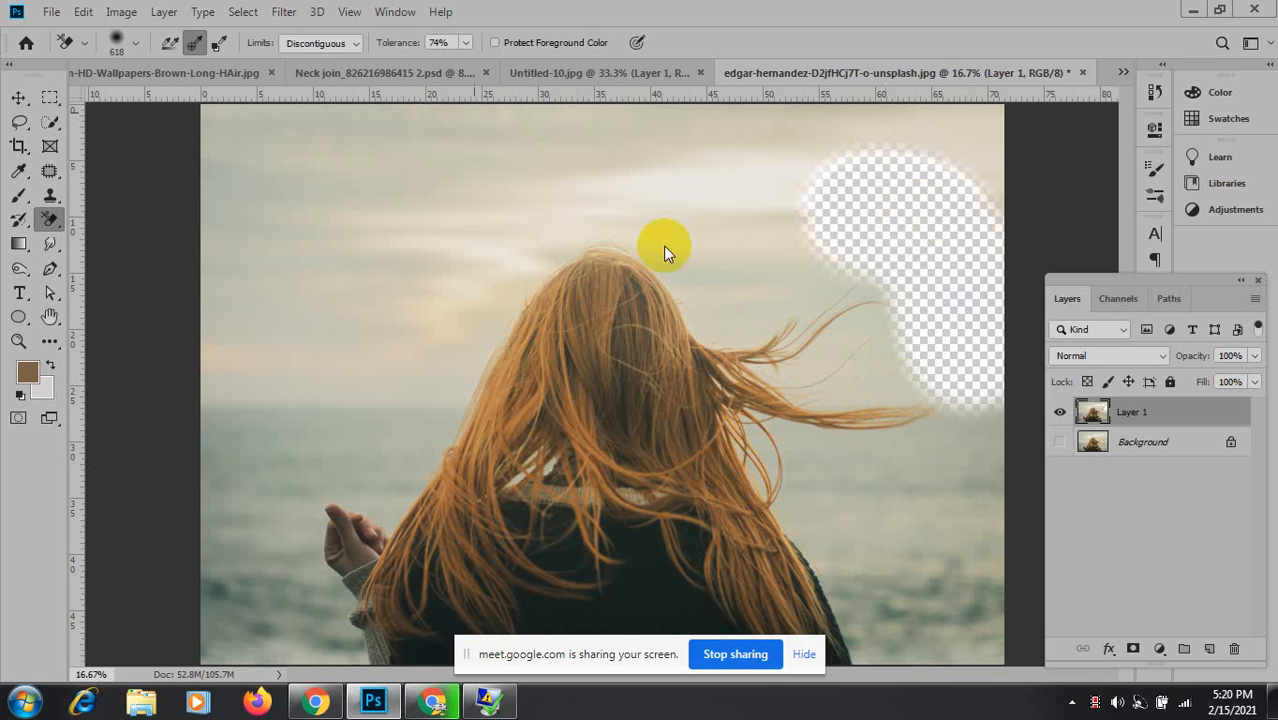
pyautogui.hotkey('ctrl', 'z')
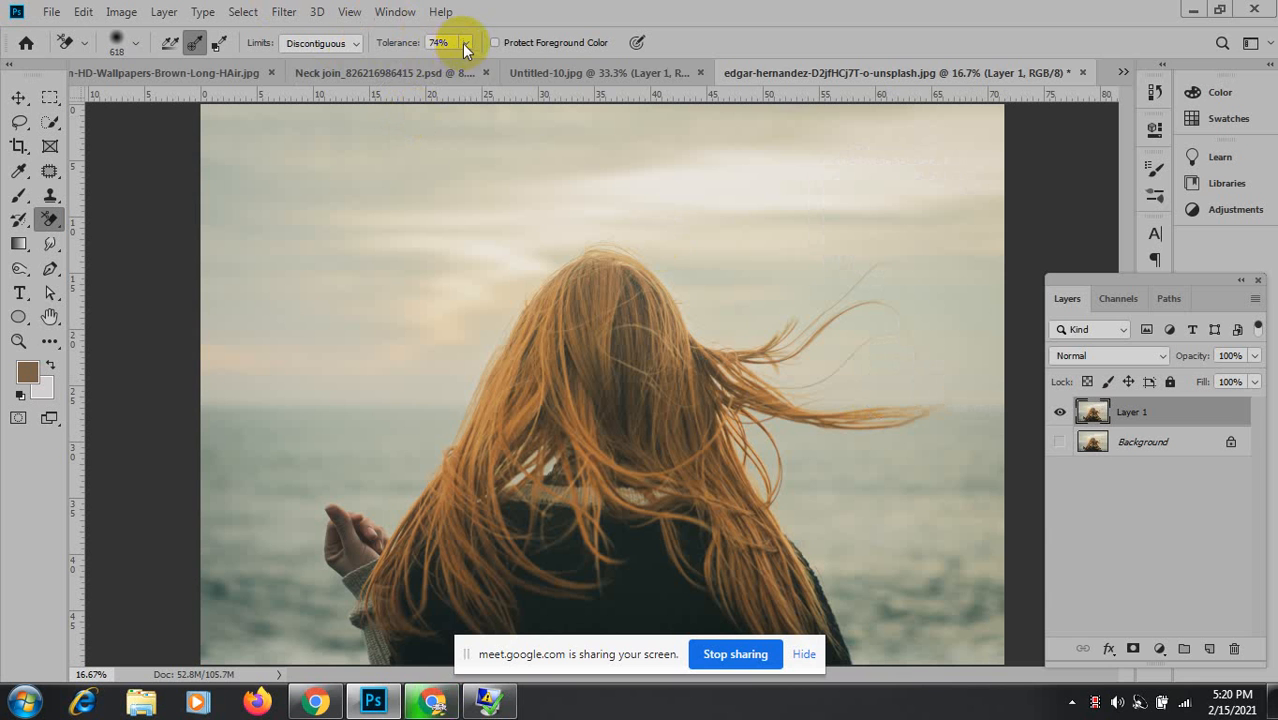
# Set the Background Eraser's tolerance to 30% and erase the sky just beyond the tips of the windblown strands.
pyautogui.moveTo(460, 64); pyautogui.dragTo(433, 68)
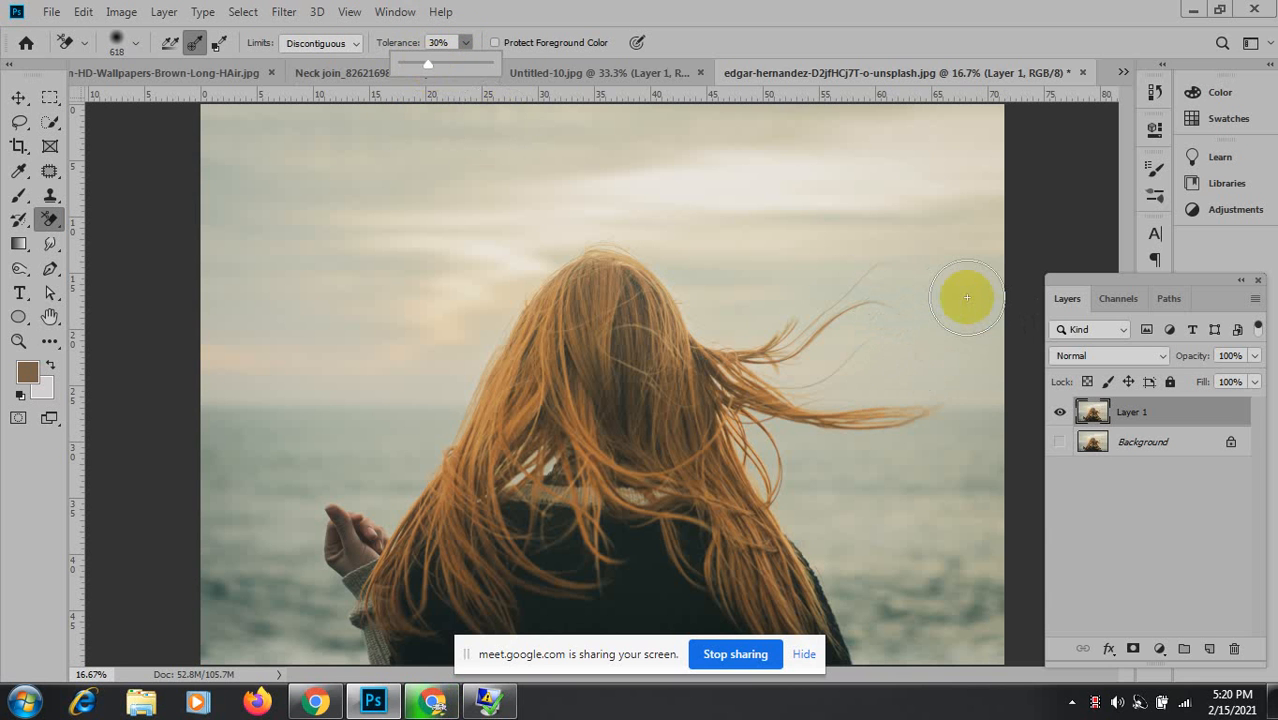
pyautogui.moveTo(971, 309)
pyautogui.mouseDown()
pyautogui.moveTo(936, 354)
pyautogui.moveTo(933, 265)
pyautogui.moveTo(953, 271)
pyautogui.moveTo(915, 287)
pyautogui.moveTo(930, 277)
pyautogui.mouseUp()
pyautogui.hotkey('ctrl', 'z')
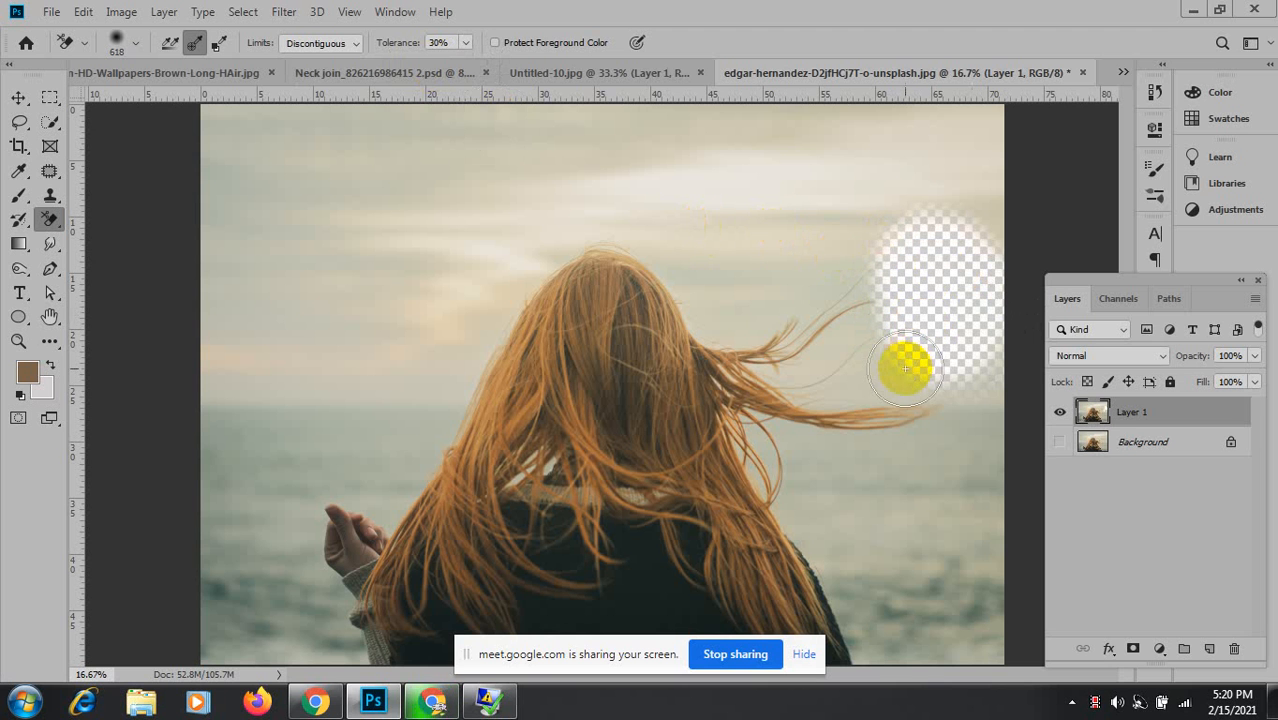
# Erase the sky around and between the fine upper windblown strands, keeping the hair intact.
pyautogui.keyDown('ctrl'); pyautogui.click(908, 299); pyautogui.keyUp('ctrl')
pyautogui.keyDown('ctrl'); pyautogui.click(892, 314); pyautogui.keyUp('ctrl')
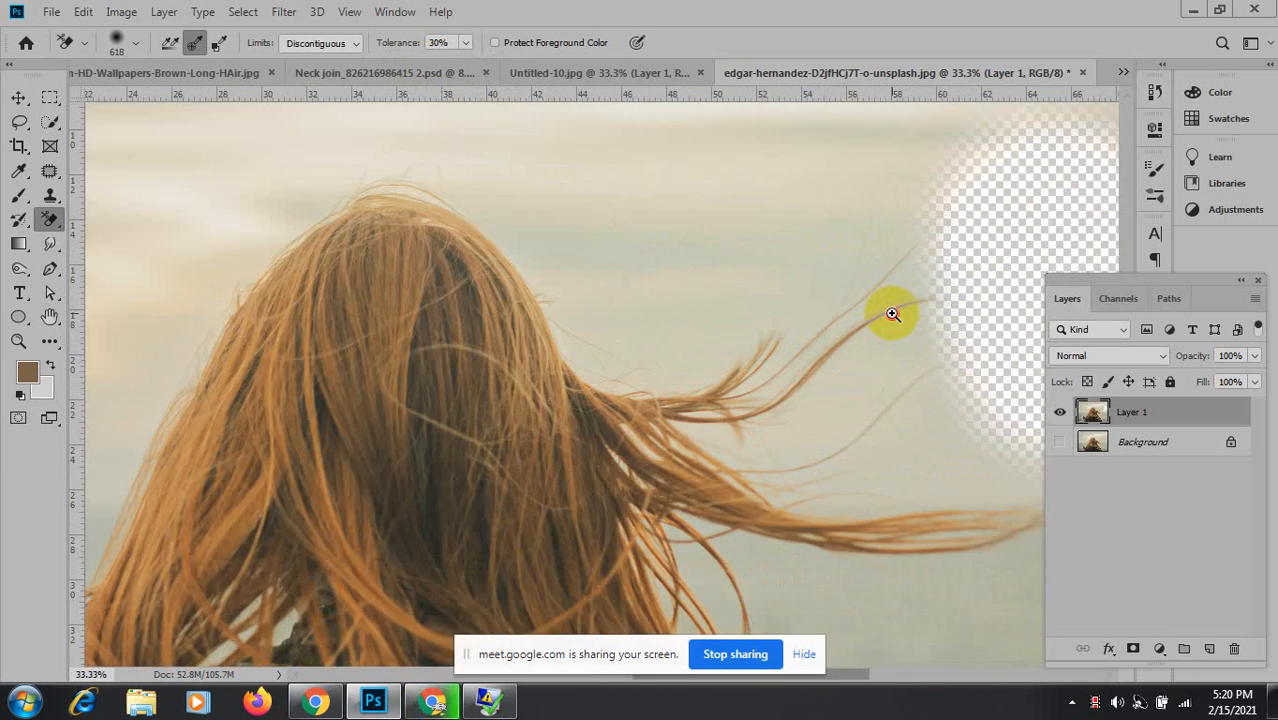
pyautogui.keyDown('ctrl'); pyautogui.click(900, 320); pyautogui.keyUp('ctrl')
pyautogui.moveTo(907, 328); pyautogui.dragTo(566, 403)
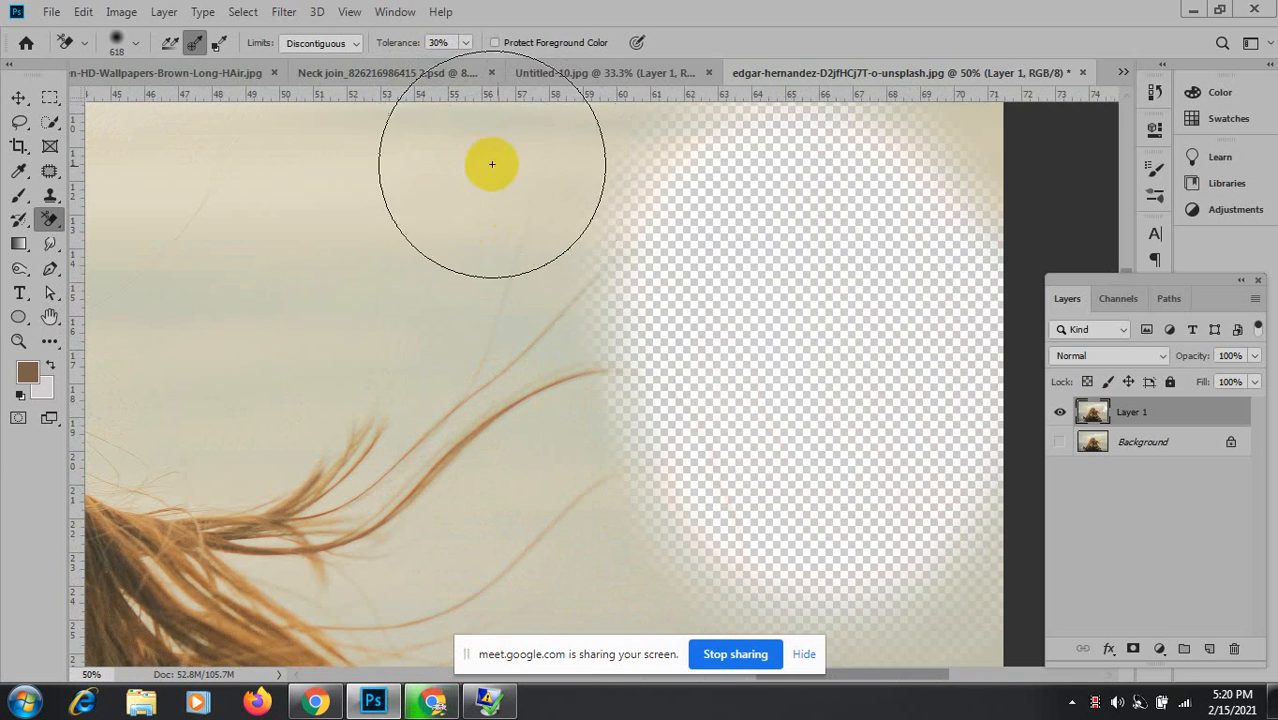
pyautogui.moveTo(571, 157)
pyautogui.mouseDown()
pyautogui.moveTo(537, 261)
pyautogui.moveTo(548, 388)
pyautogui.moveTo(536, 435)
pyautogui.moveTo(451, 508)
pyautogui.mouseUp()
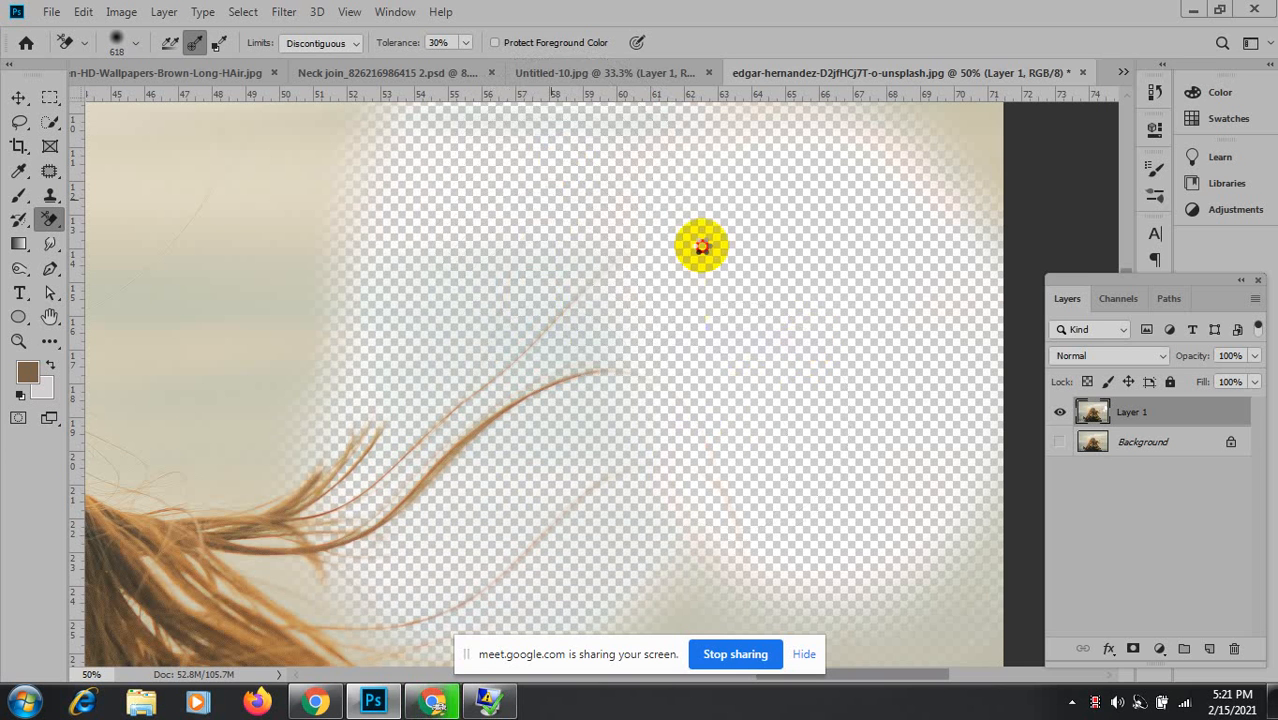
# Erase the background around the lower windblown lock and down along the loose strands beside the shoulder.
pyautogui.scroll(-3, 700, 242)
pyautogui.moveTo(737, 262)
pyautogui.mouseDown()
pyautogui.moveTo(779, 288)
pyautogui.moveTo(936, 499)
pyautogui.moveTo(907, 542)
pyautogui.moveTo(939, 567)
pyautogui.moveTo(856, 438)
pyautogui.moveTo(793, 417)
pyautogui.moveTo(727, 426)
pyautogui.moveTo(756, 443)
pyautogui.mouseUp()
pyautogui.click(940, 567)
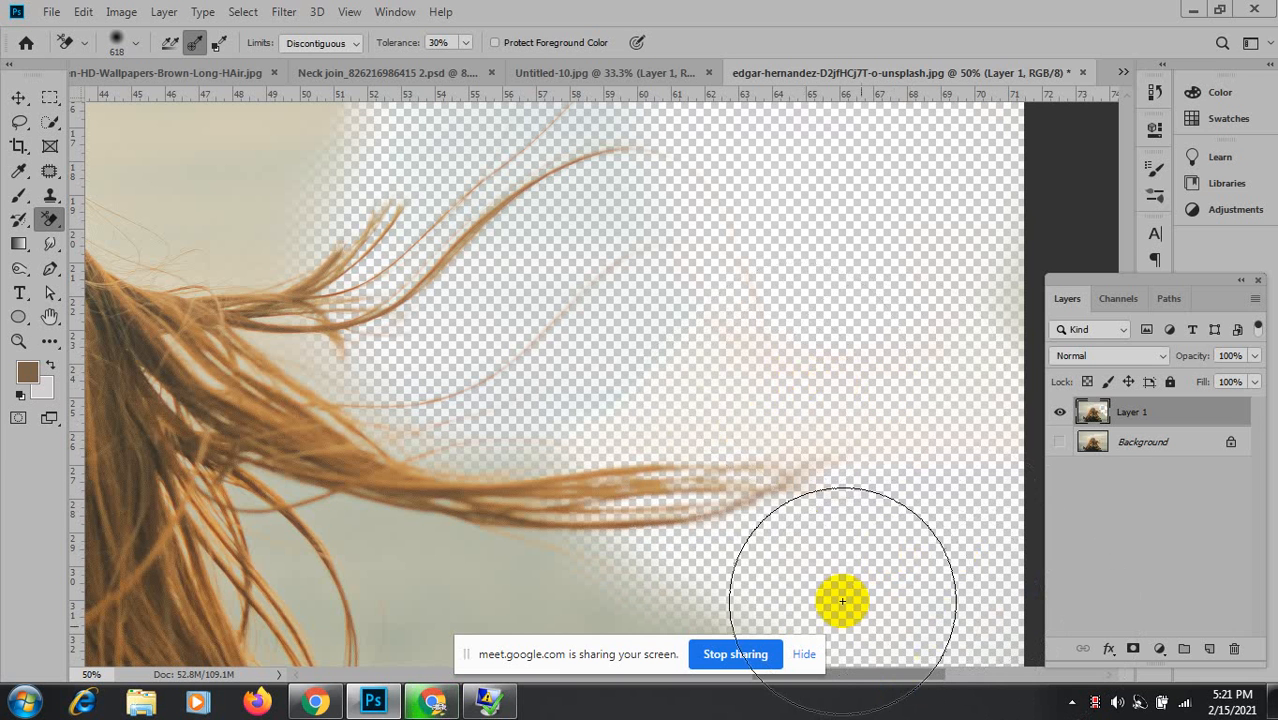
pyautogui.moveTo(802, 479); pyautogui.dragTo(872, 242)
pyautogui.moveTo(807, 527)
pyautogui.mouseDown()
pyautogui.moveTo(761, 465)
pyautogui.moveTo(660, 409)
pyautogui.moveTo(542, 374)
pyautogui.moveTo(471, 306)
pyautogui.mouseUp()
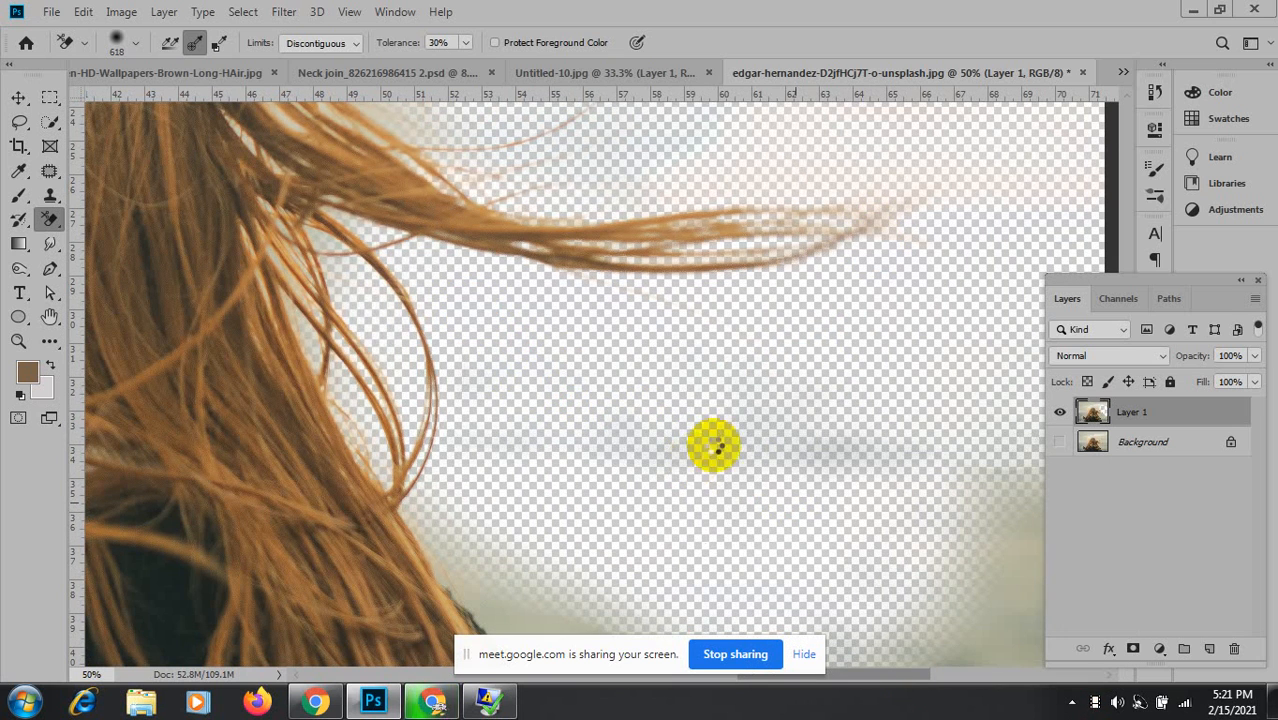
# Erase the sky between the right side of the head and the upper windblown strands.
pyautogui.moveTo(763, 203); pyautogui.dragTo(739, 485)
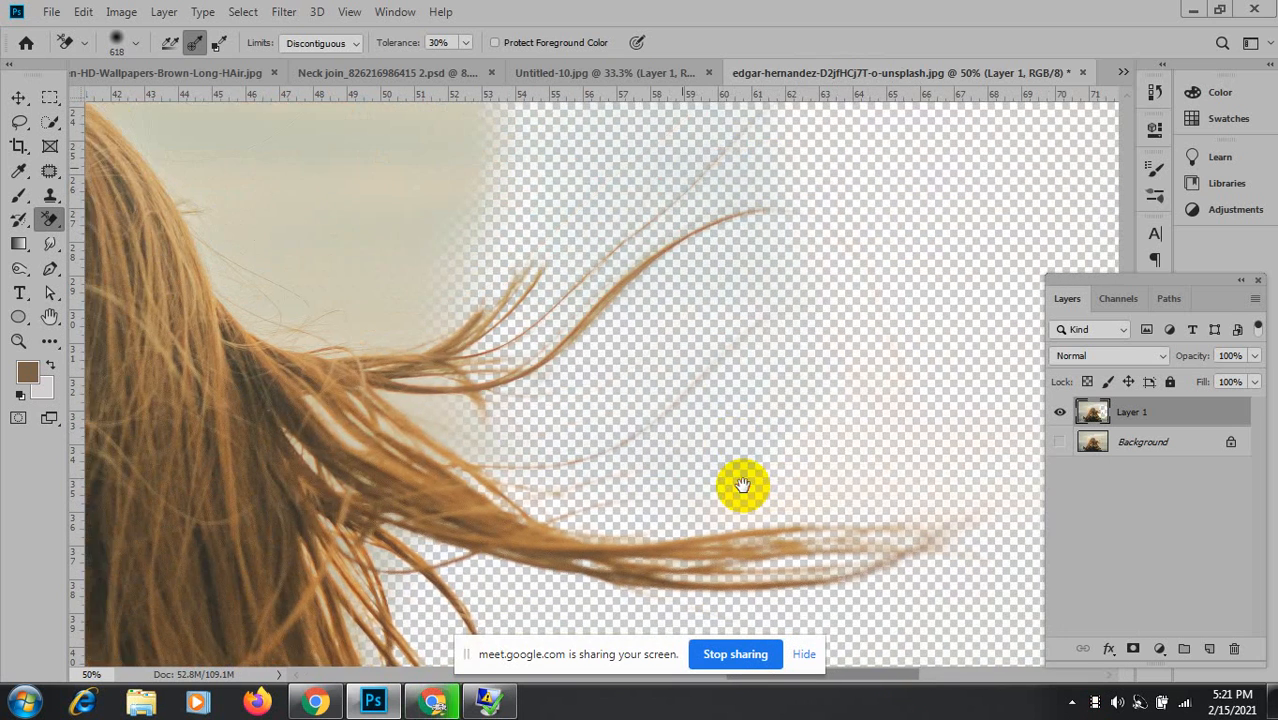
pyautogui.moveTo(456, 143); pyautogui.dragTo(681, 437)
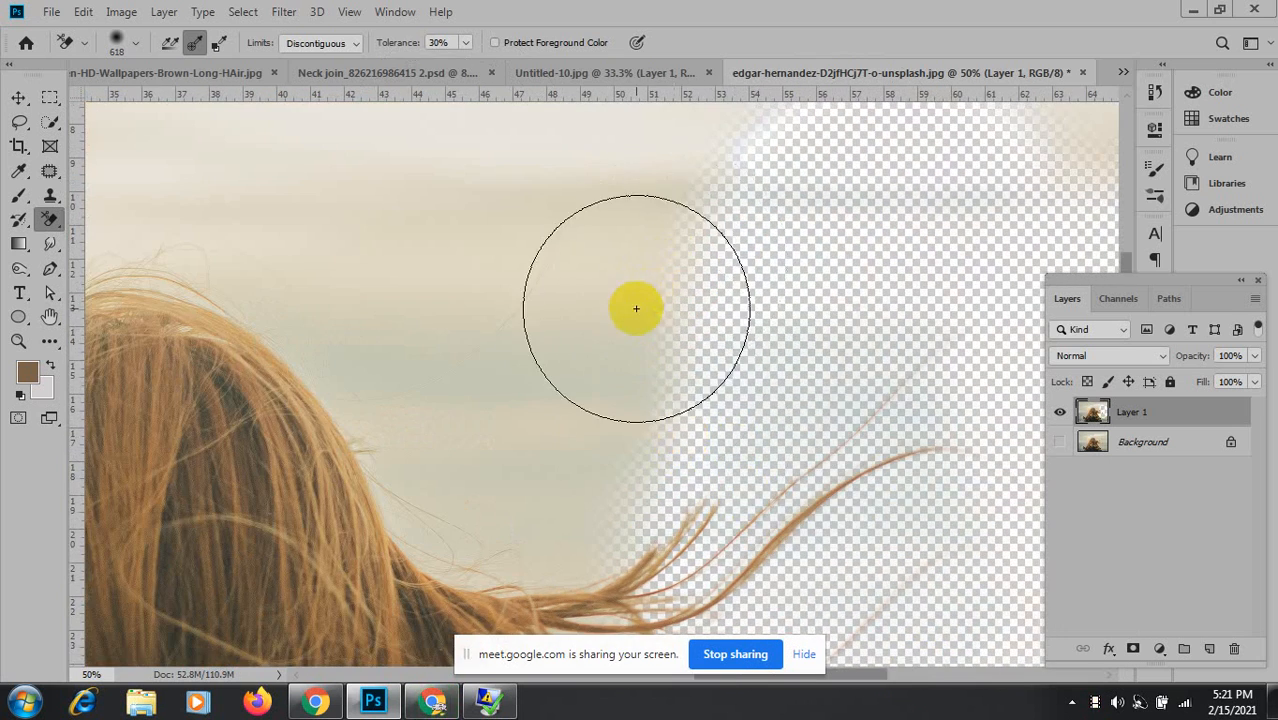
pyautogui.moveTo(633, 305)
pyautogui.mouseDown()
pyautogui.moveTo(599, 396)
pyautogui.moveTo(549, 430)
pyautogui.moveTo(527, 470)
pyautogui.moveTo(460, 322)
pyautogui.moveTo(385, 205)
pyautogui.mouseUp()
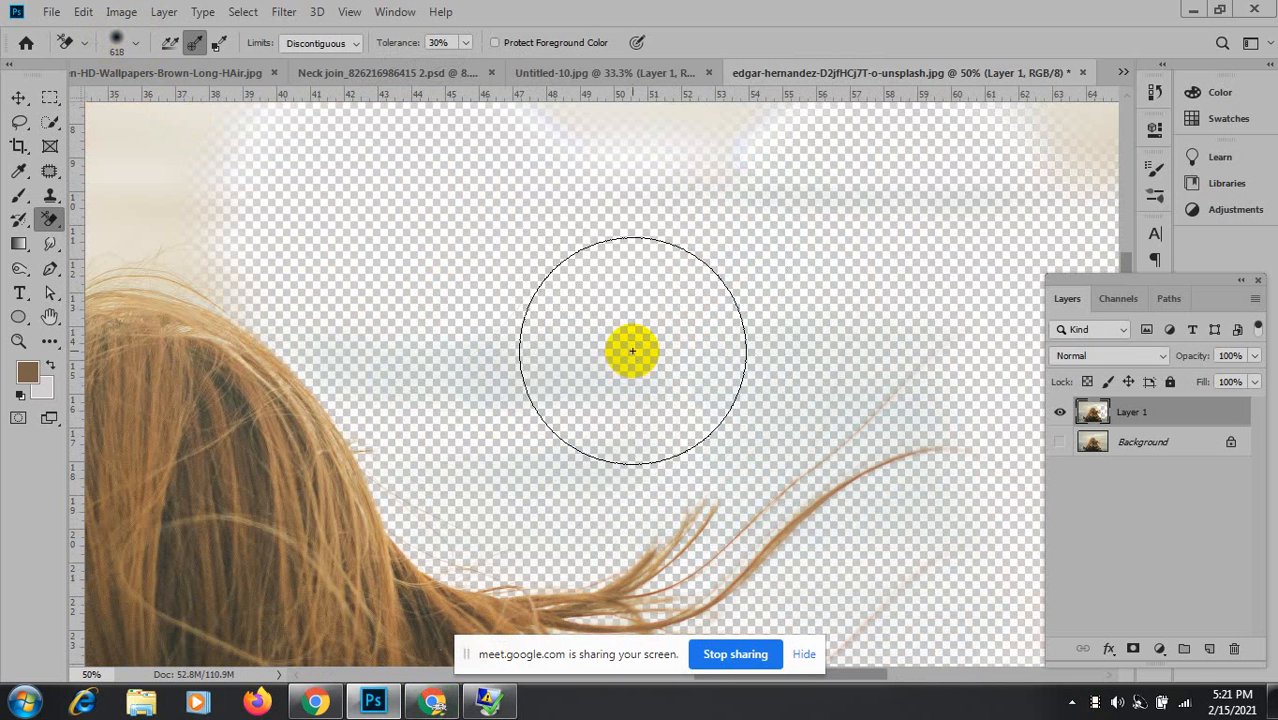
# Try erasing the sky around the crown with the 618 px eraser, passing over the hair, and undo the strokes.
pyautogui.moveTo(518, 313); pyautogui.dragTo(853, 399)
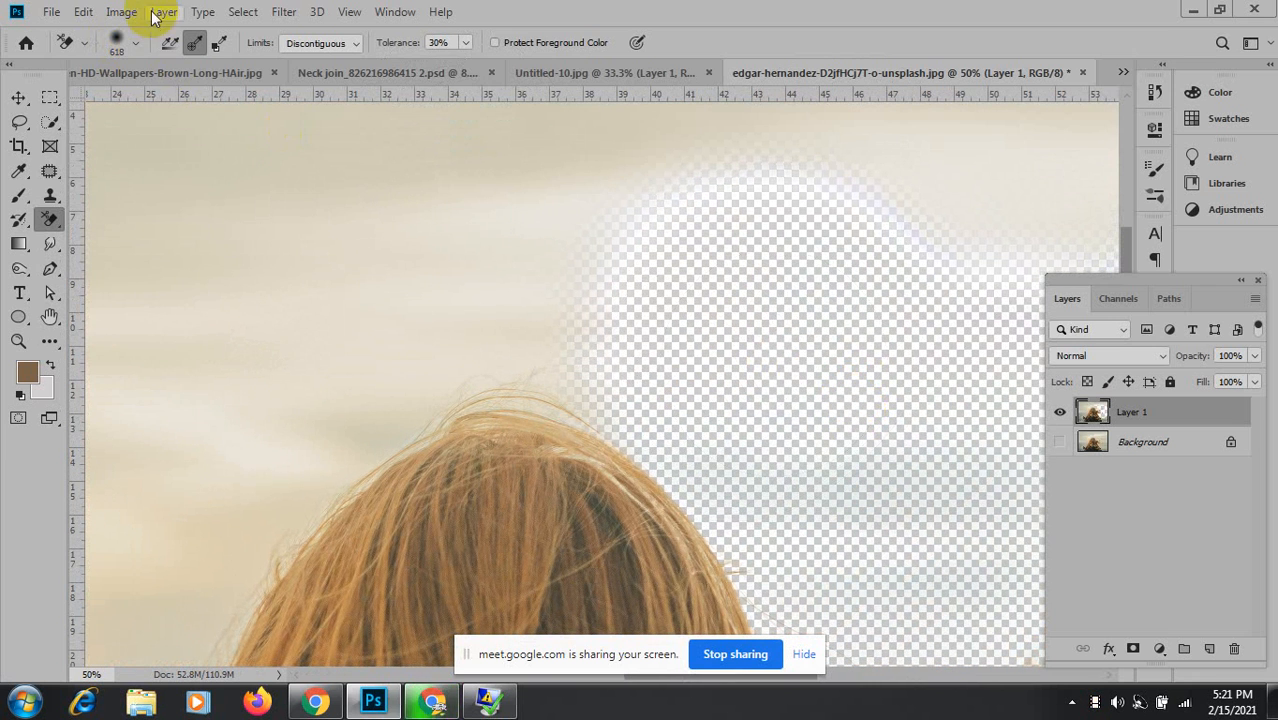
pyautogui.click(135, 42)
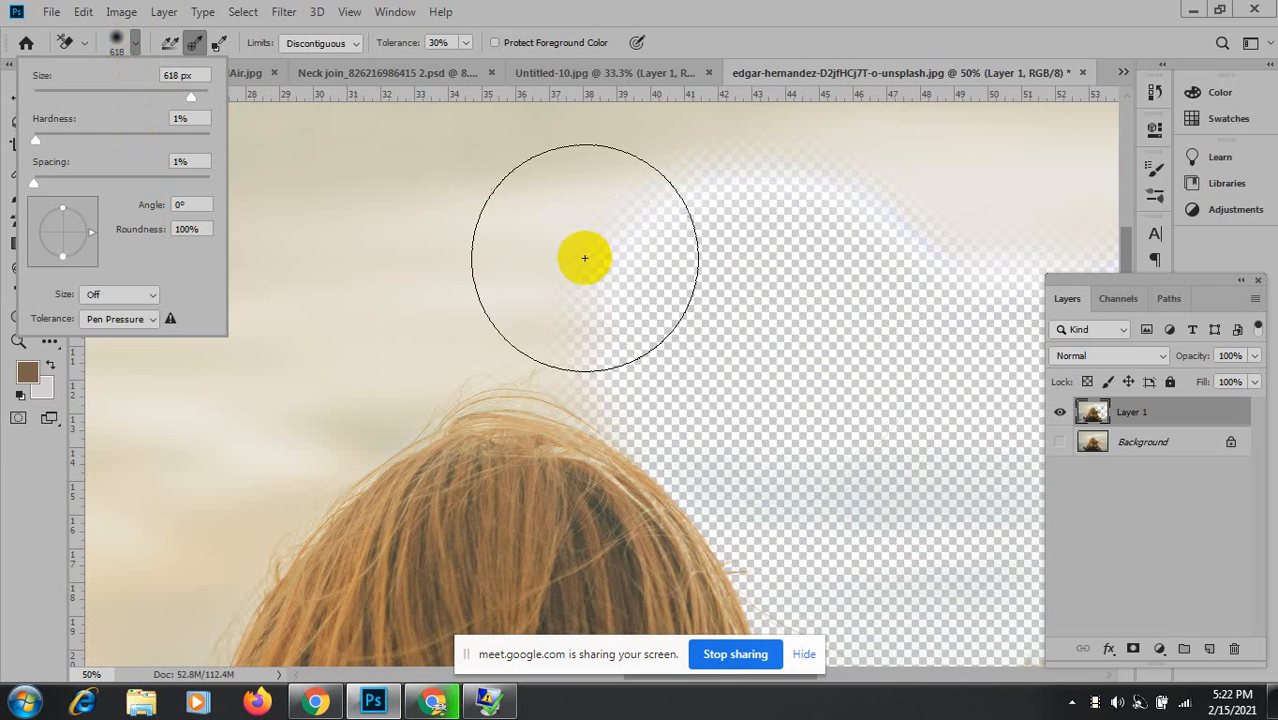
pyautogui.moveTo(545, 180)
pyautogui.mouseDown()
pyautogui.moveTo(551, 237)
pyautogui.moveTo(522, 266)
pyautogui.moveTo(425, 297)
pyautogui.moveTo(340, 346)
pyautogui.moveTo(180, 491)
pyautogui.moveTo(134, 571)
pyautogui.moveTo(160, 566)
pyautogui.mouseUp()
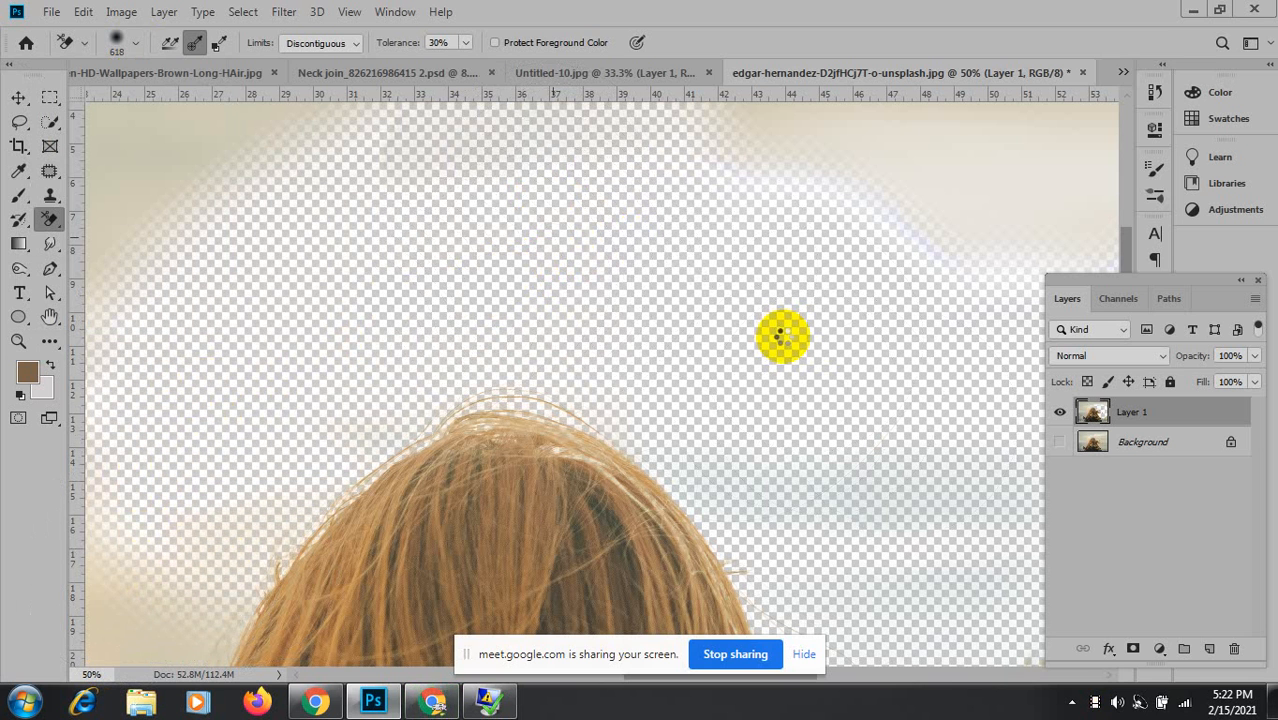
pyautogui.moveTo(306, 538); pyautogui.dragTo(334, 552)
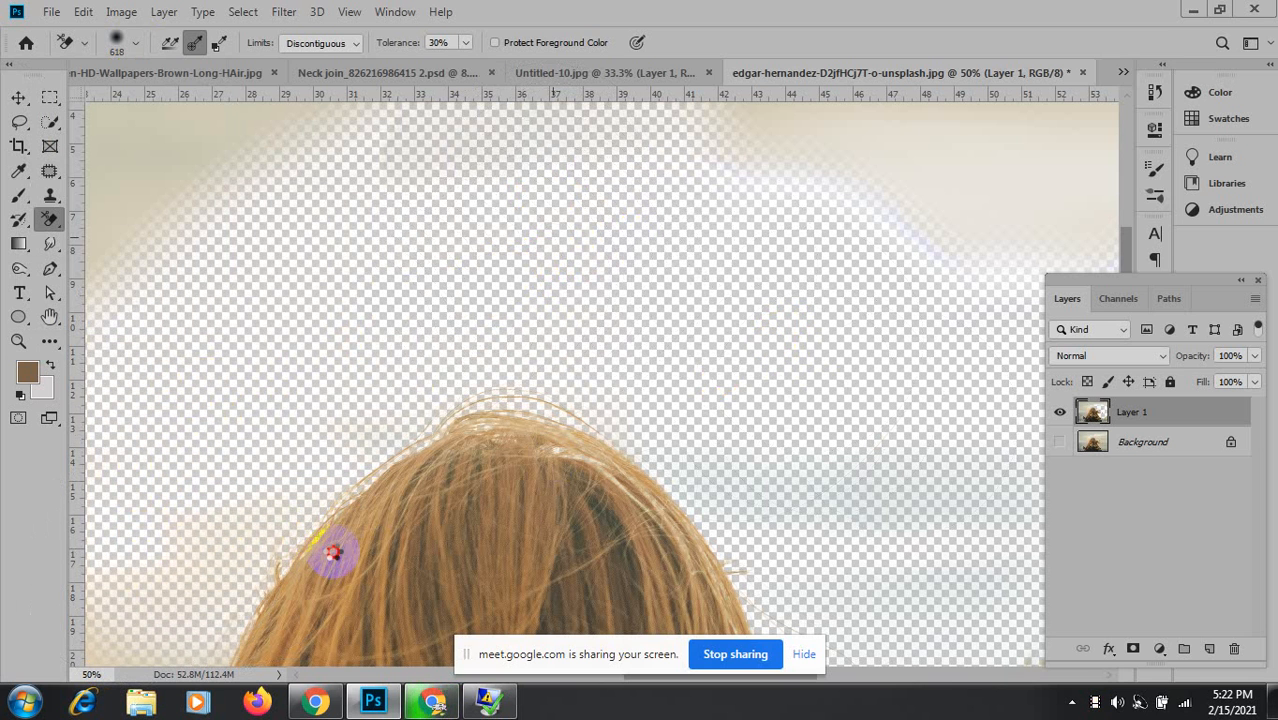
pyautogui.moveTo(485, 297)
pyautogui.mouseDown()
pyautogui.moveTo(381, 421)
pyautogui.moveTo(400, 445)
pyautogui.mouseUp()
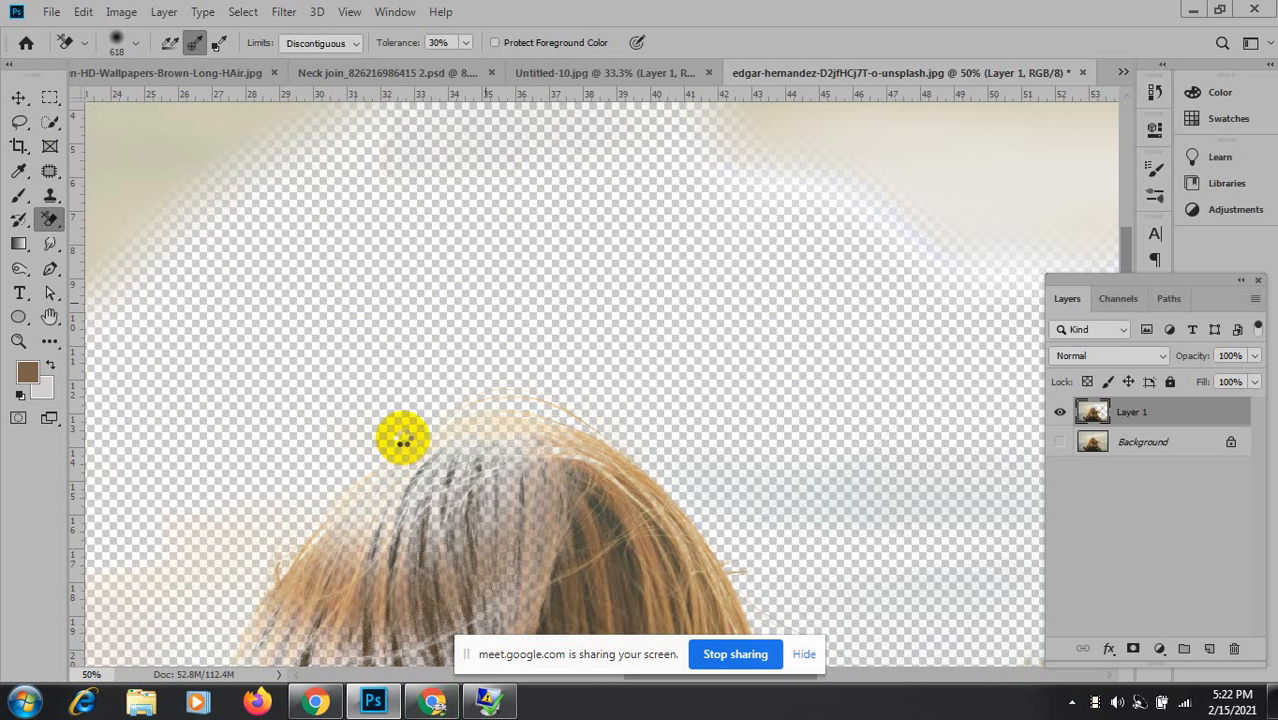
pyautogui.hotkey('ctrl', 'z')
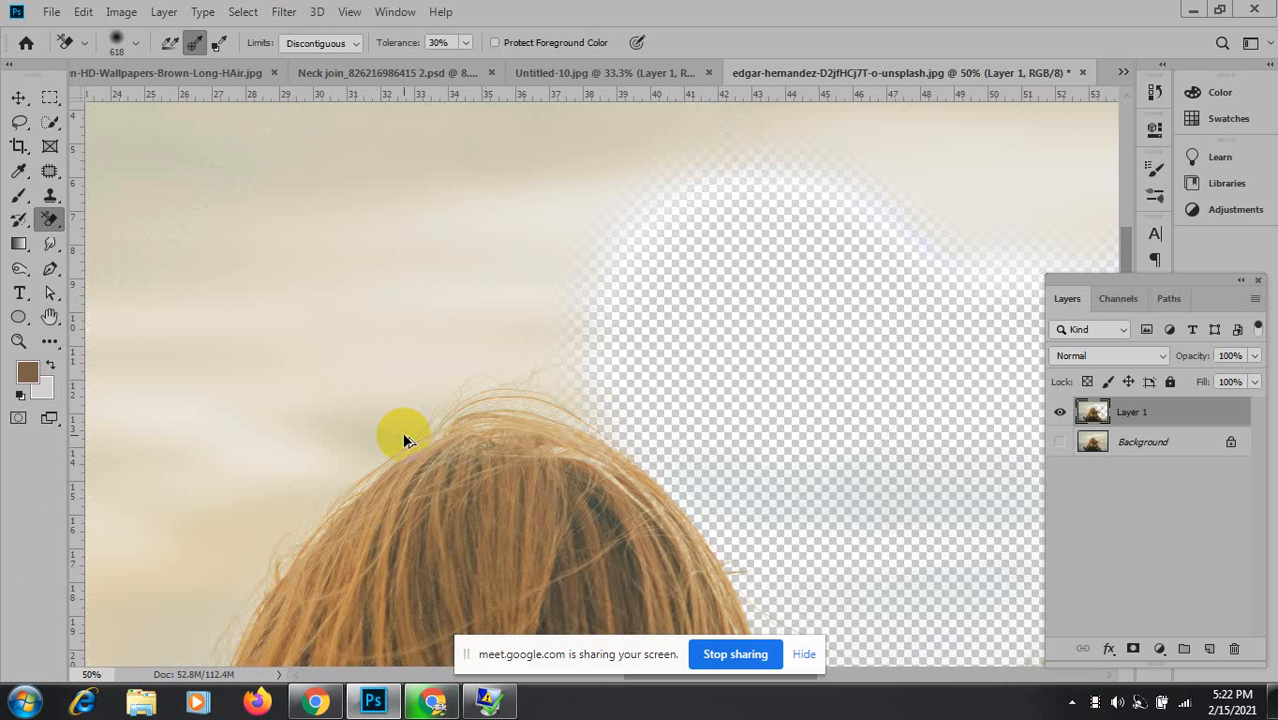
# Erase the sky above the crown and down along the left side of the hair.
pyautogui.moveTo(551, 206)
pyautogui.mouseDown()
pyautogui.moveTo(371, 249)
pyautogui.moveTo(319, 277)
pyautogui.moveTo(253, 330)
pyautogui.moveTo(125, 500)
pyautogui.moveTo(29, 486)
pyautogui.mouseUp()
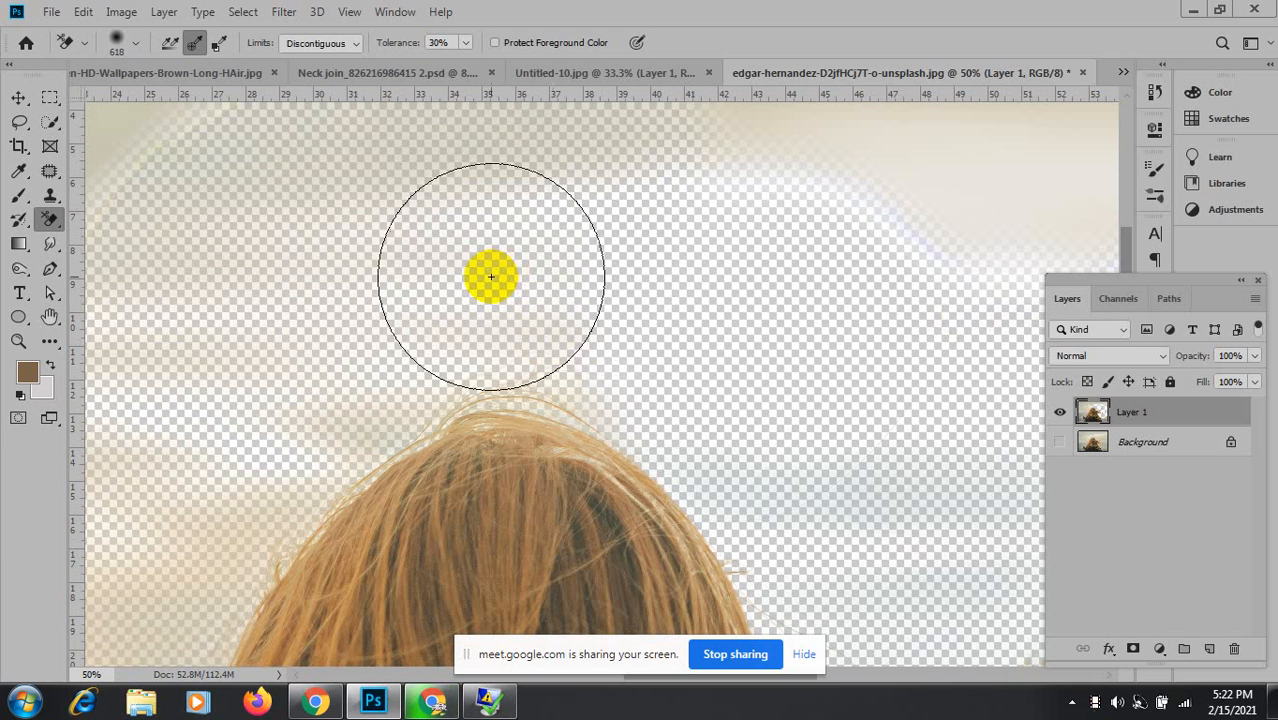
pyautogui.moveTo(625, 297); pyautogui.dragTo(846, 145)
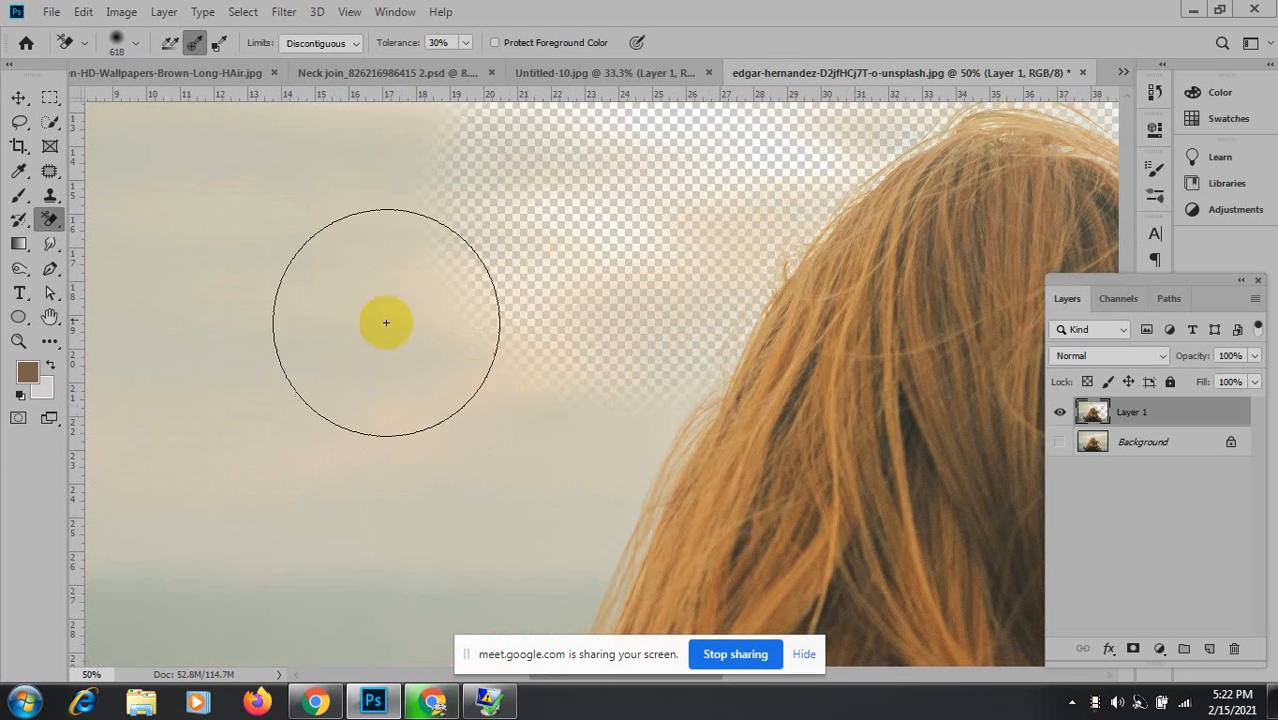
pyautogui.moveTo(417, 357)
pyautogui.mouseDown()
pyautogui.moveTo(480, 405)
pyautogui.moveTo(551, 393)
pyautogui.moveTo(550, 422)
pyautogui.moveTo(482, 572)
pyautogui.moveTo(408, 631)
pyautogui.mouseUp()
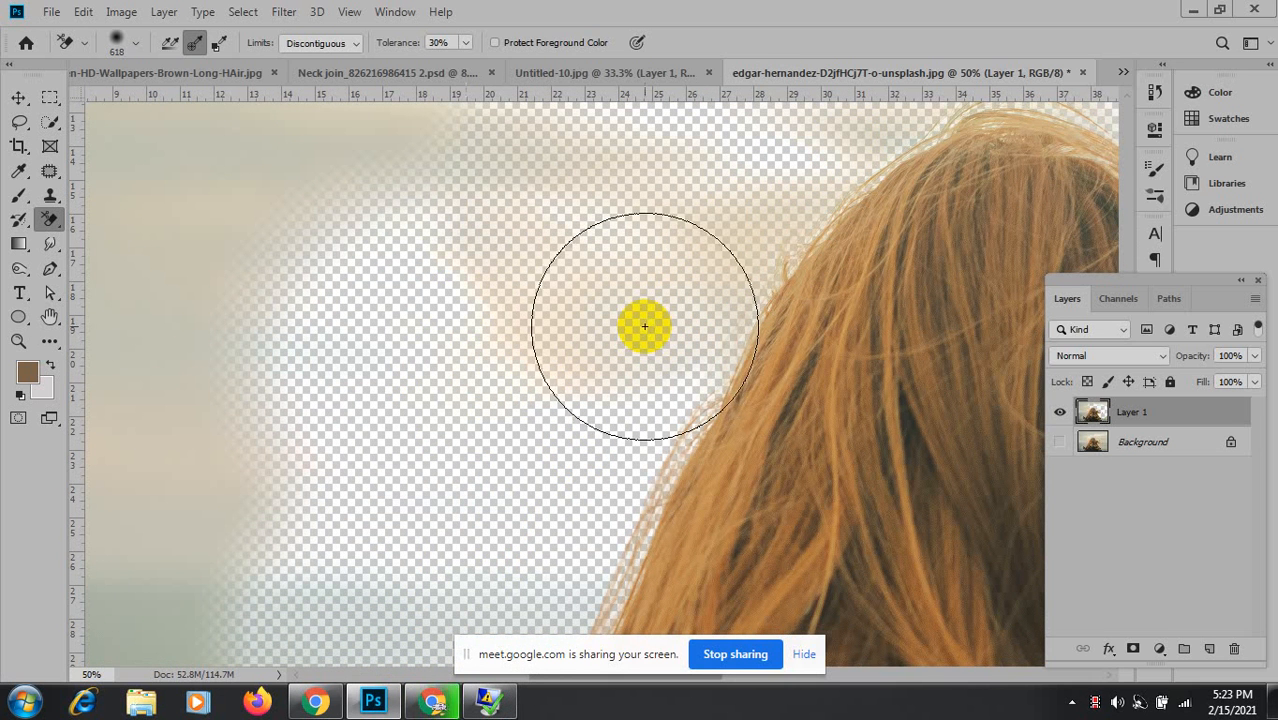
# Reduce the eraser to 374 px and erase the sea above the hand and the background between the strands above the collar.
pyautogui.press('space')
pyautogui.moveTo(474, 471); pyautogui.dragTo(570, 161)
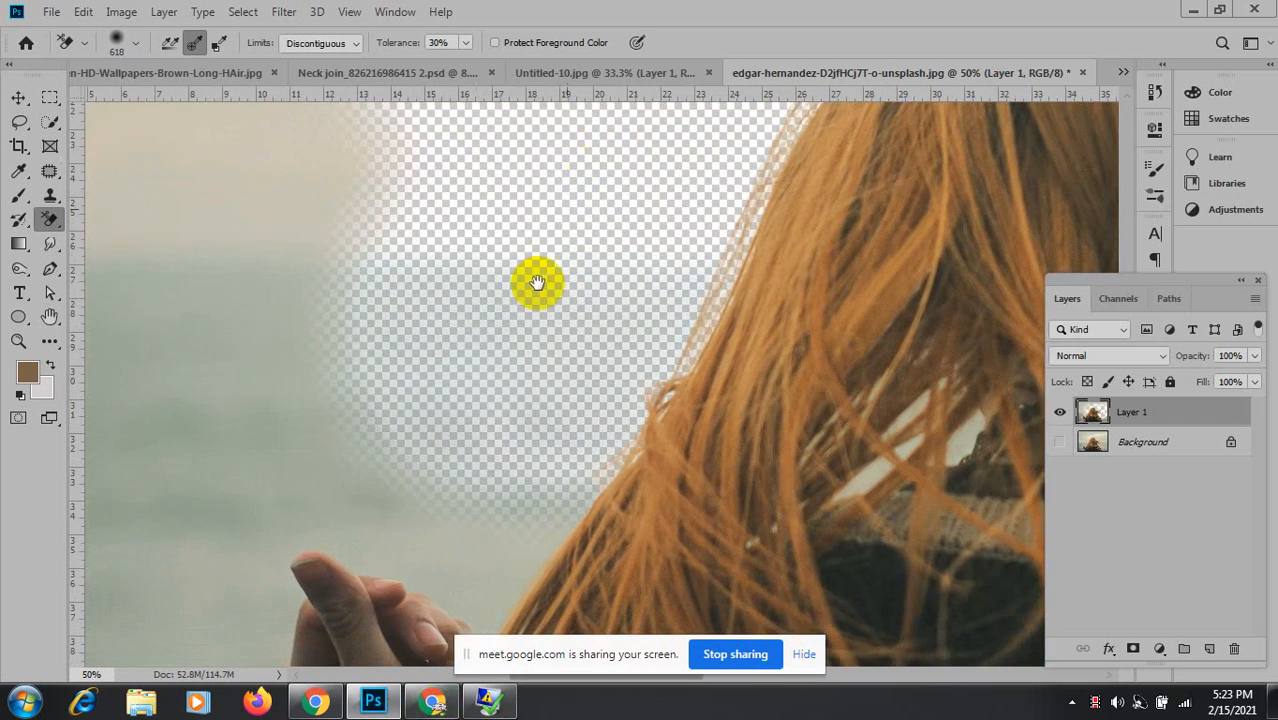
pyautogui.moveTo(411, 443)
pyautogui.mouseDown()
pyautogui.moveTo(451, 354)
pyautogui.moveTo(422, 365)
pyautogui.mouseUp()
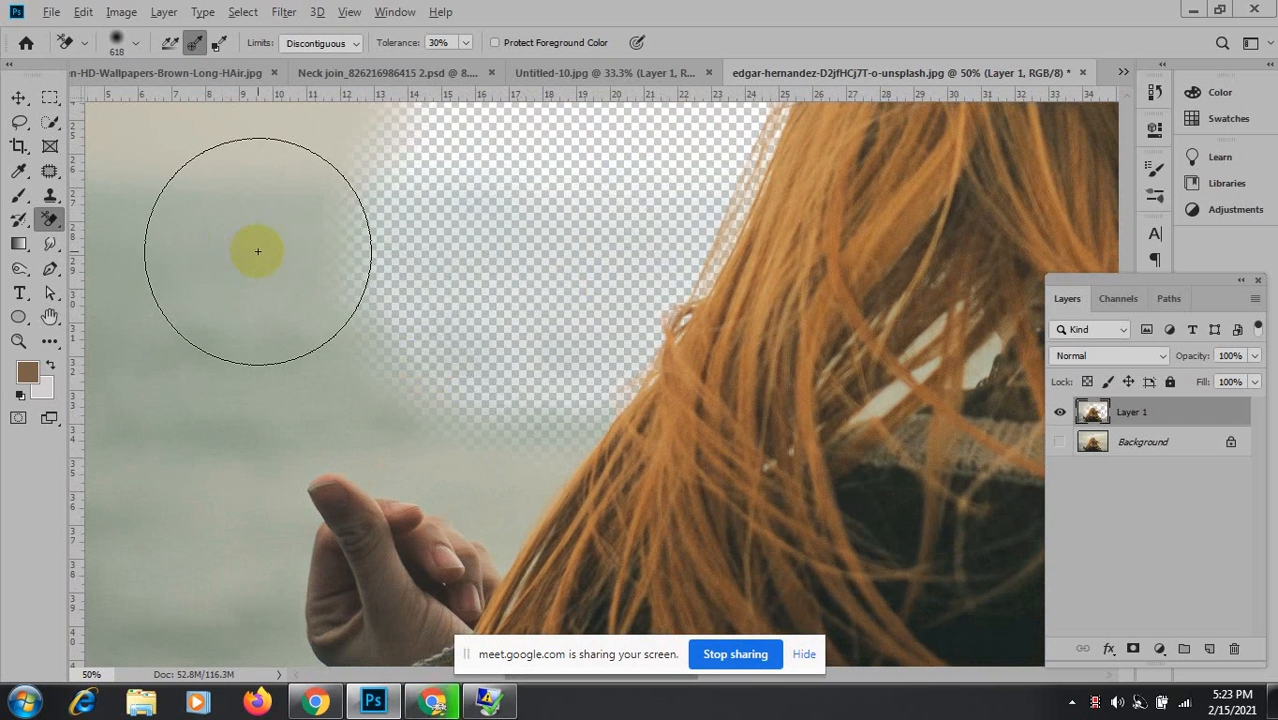
pyautogui.moveTo(257, 251); pyautogui.dragTo(200, 245)
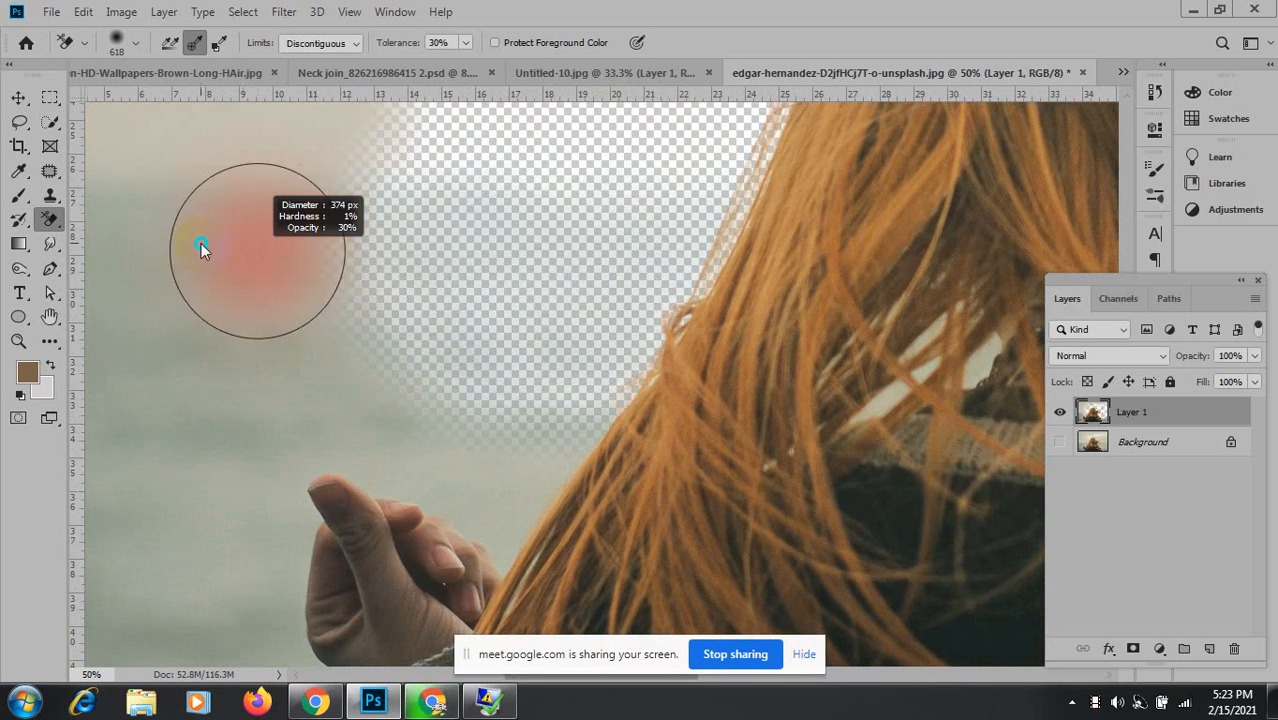
pyautogui.click(305, 251)
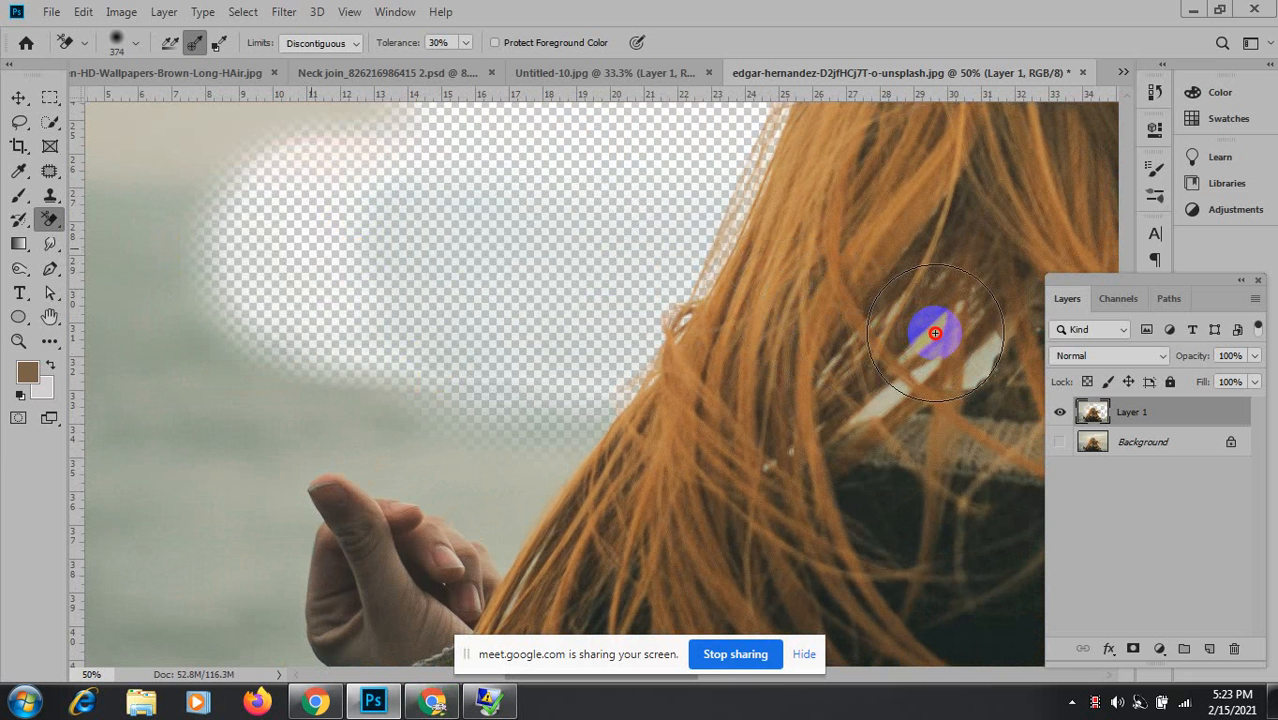
pyautogui.click(935, 333)
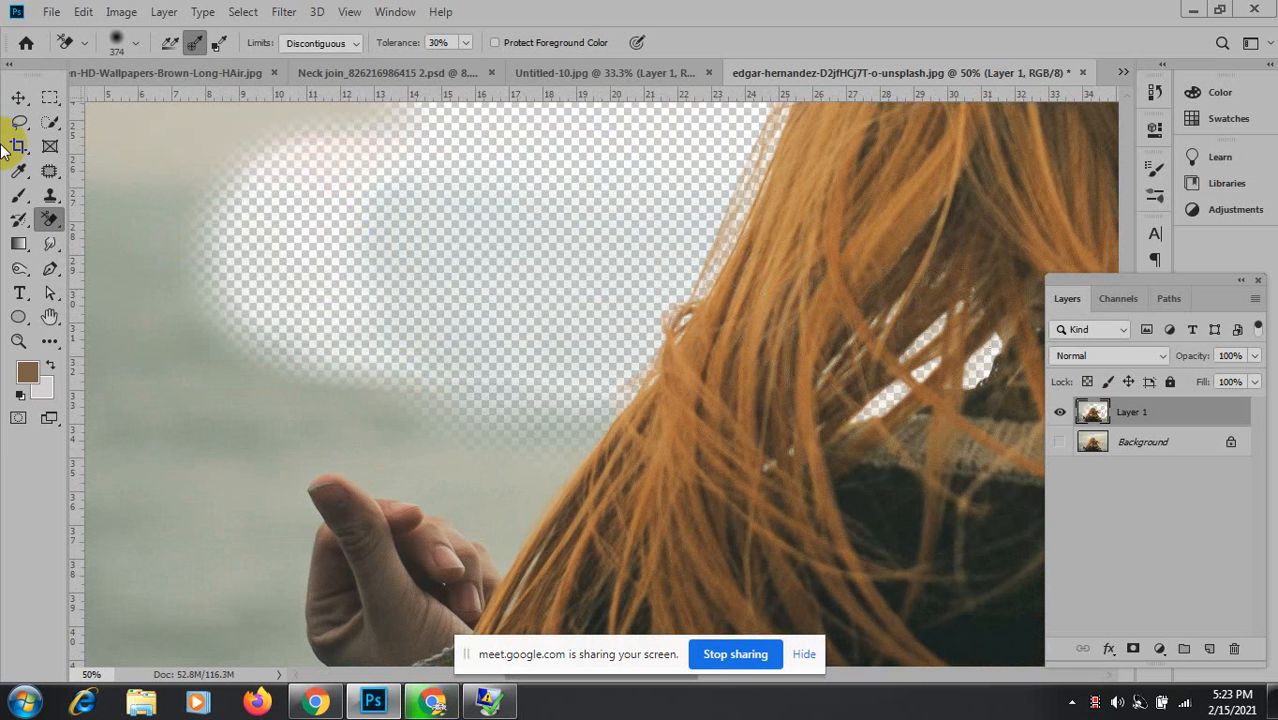
# Compare the erased gaps between the strands above the collar with the original by toggling the Background layer's visibility.
pyautogui.moveTo(485, 357)
pyautogui.mouseDown()
pyautogui.moveTo(418, 314)
pyautogui.moveTo(8, 257)
pyautogui.moveTo(265, 277)
pyautogui.moveTo(402, 368)
pyautogui.moveTo(421, 307)
pyautogui.mouseUp()
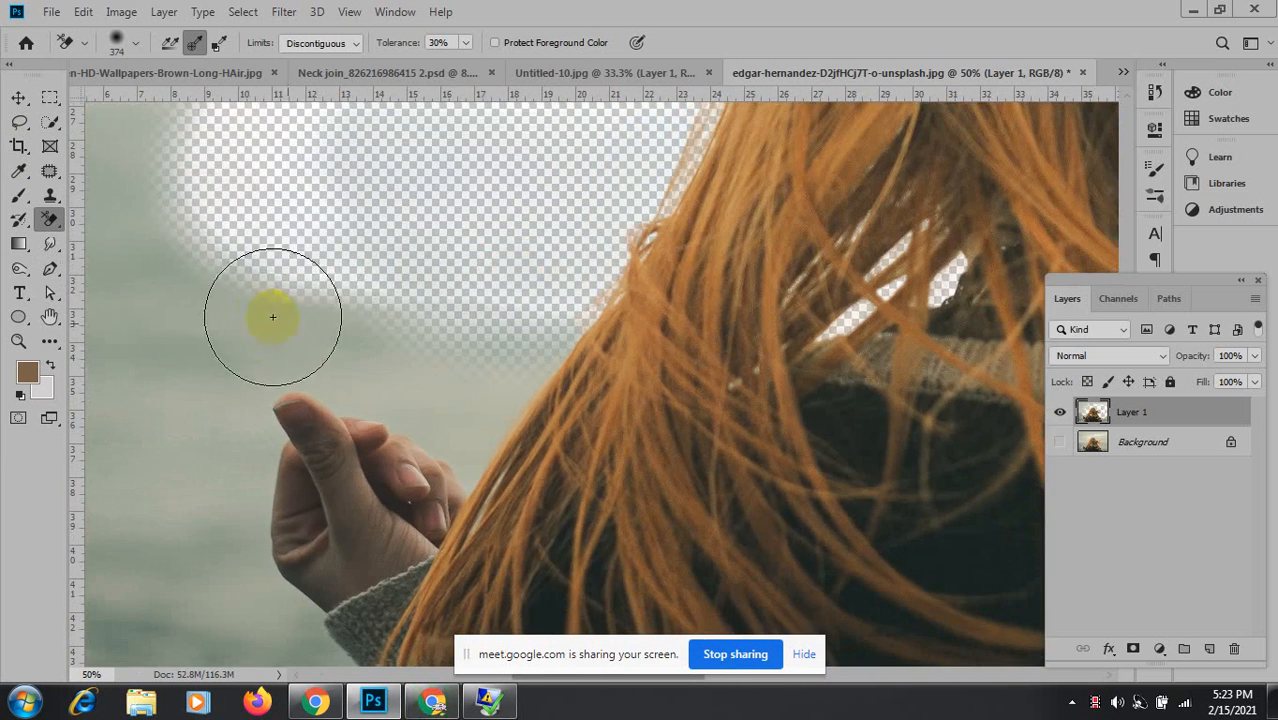
pyautogui.moveTo(905, 296); pyautogui.dragTo(695, 350)
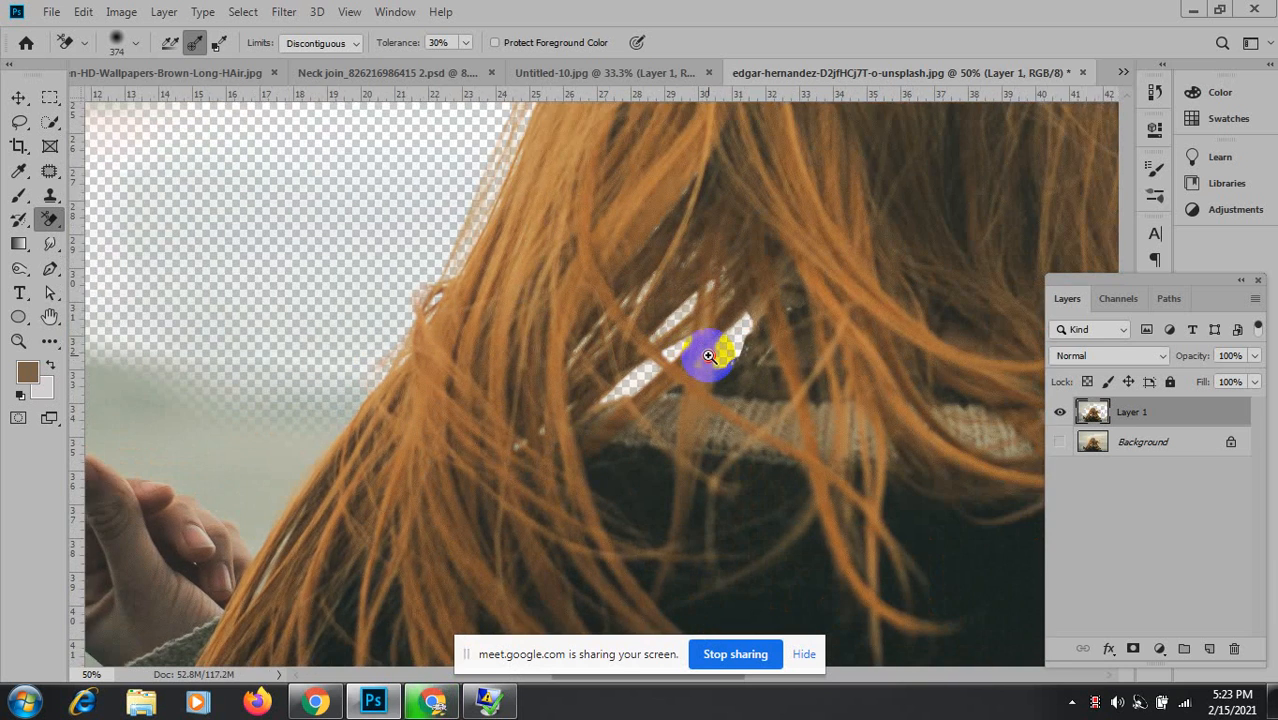
pyautogui.scroll(2, 695, 350)
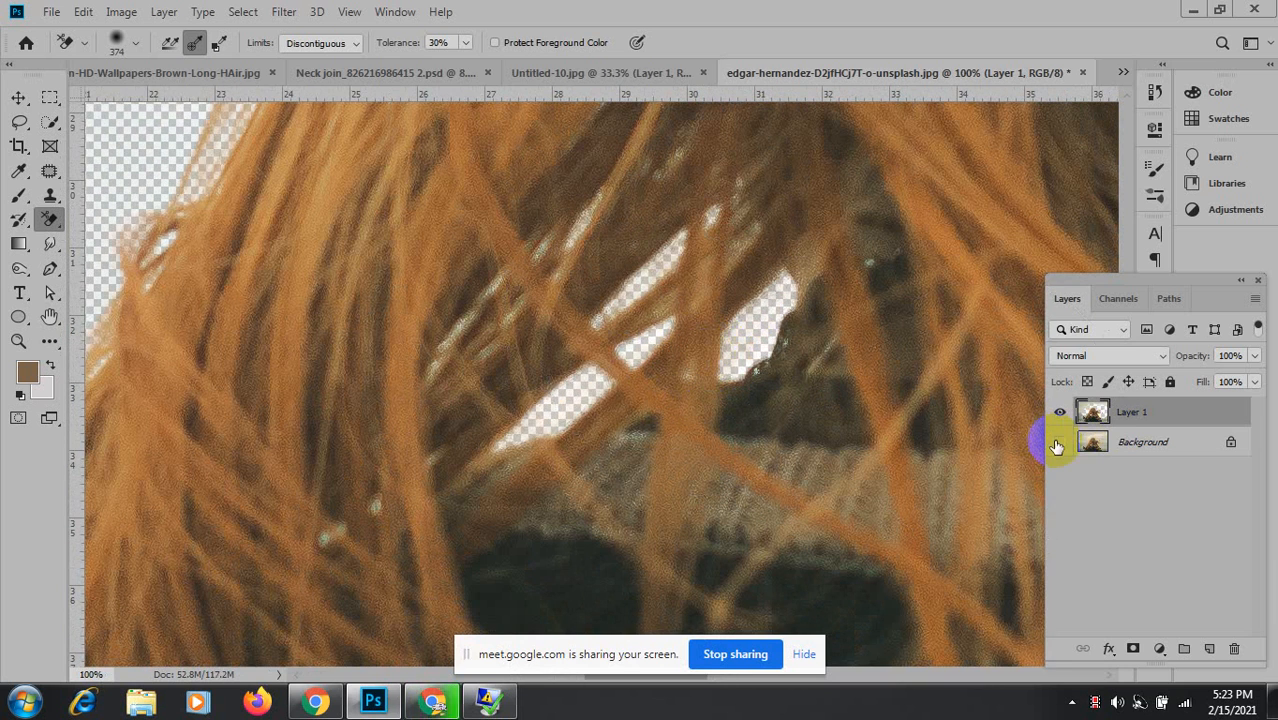
pyautogui.click(1059, 442)
pyautogui.click(1059, 442)
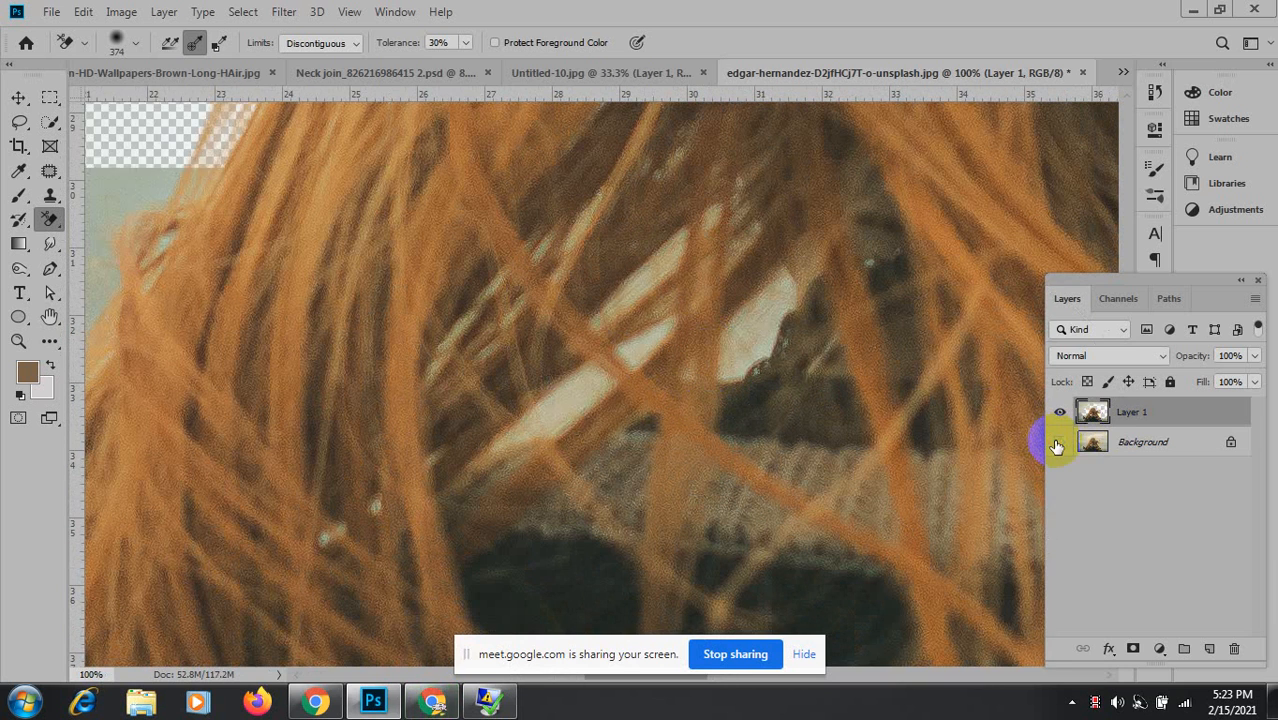
pyautogui.click(1059, 442)
pyautogui.click(1059, 442)
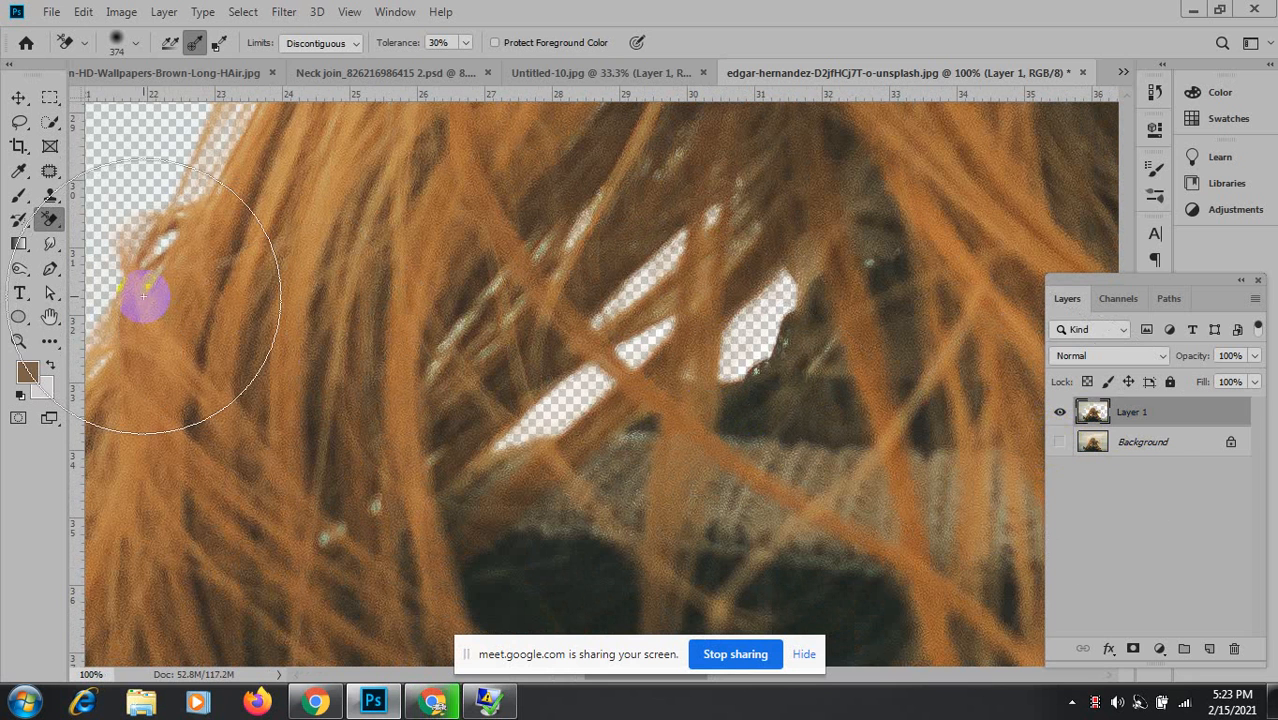
# Erase the sea beside the woman's right shoulder with the 374 px Background Eraser, down towards the image's lower edge.
pyautogui.hotkey('ctrl', '-')
pyautogui.hotkey('ctrl', '-')
pyautogui.hotkey('ctrl', '-')
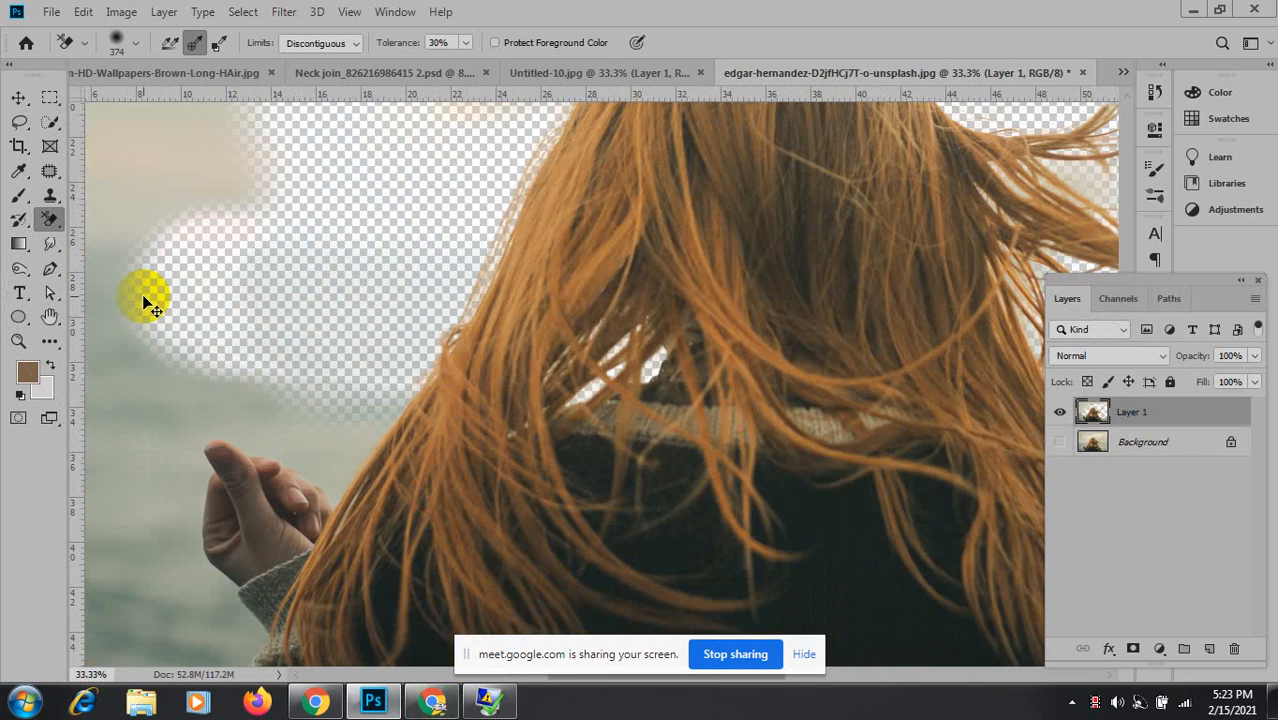
pyautogui.hotkey('ctrl', '-')
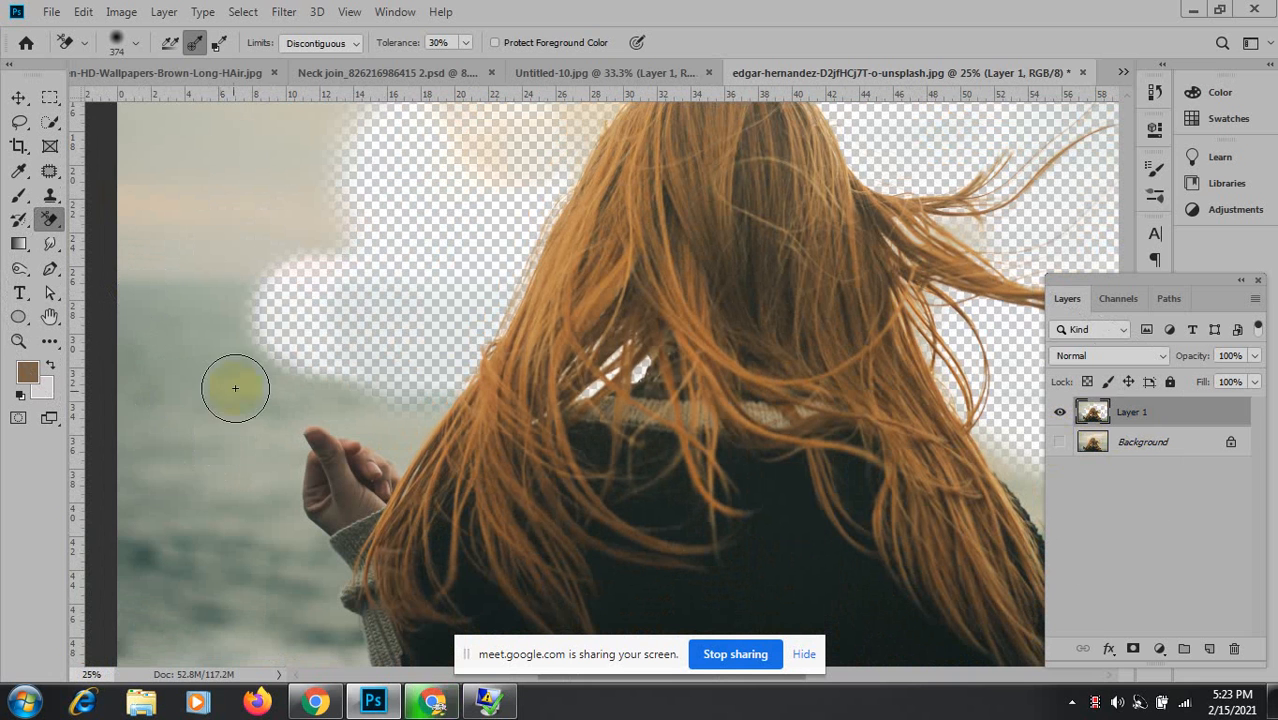
pyautogui.moveTo(248, 418)
pyautogui.mouseDown()
pyautogui.moveTo(248, 397)
pyautogui.moveTo(214, 563)
pyautogui.mouseUp()
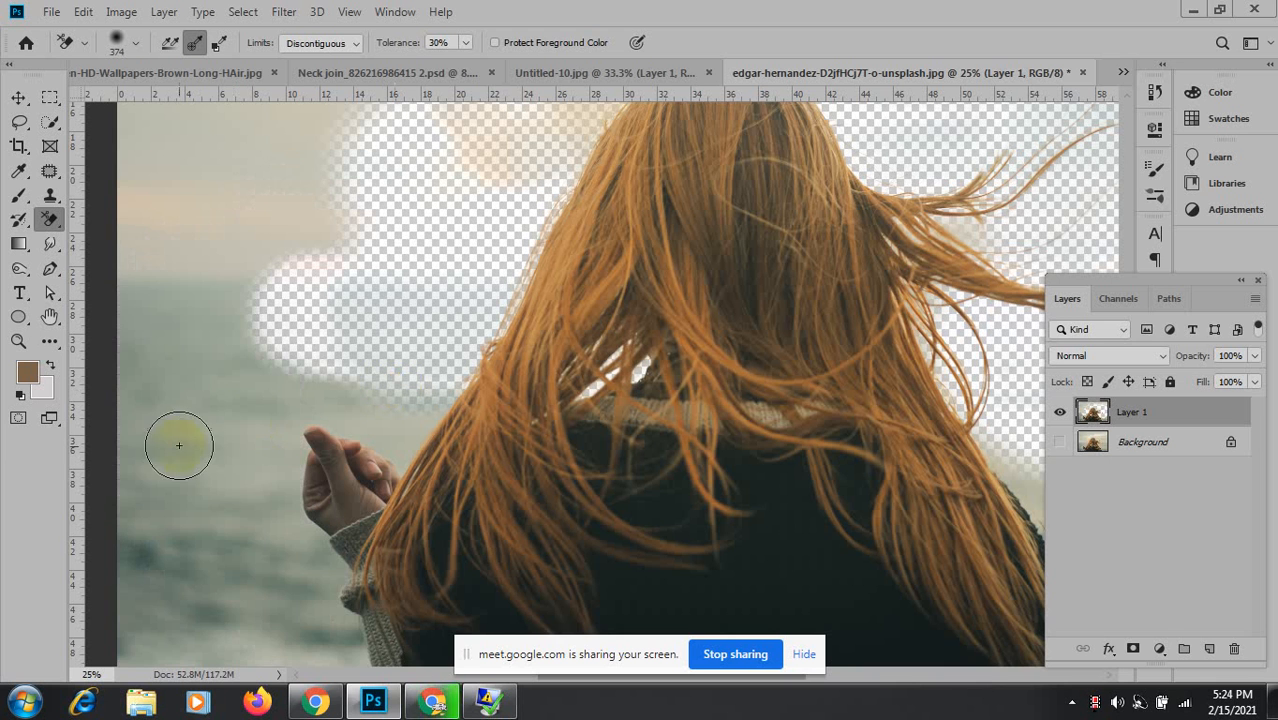
pyautogui.moveTo(236, 504); pyautogui.dragTo(243, 243)
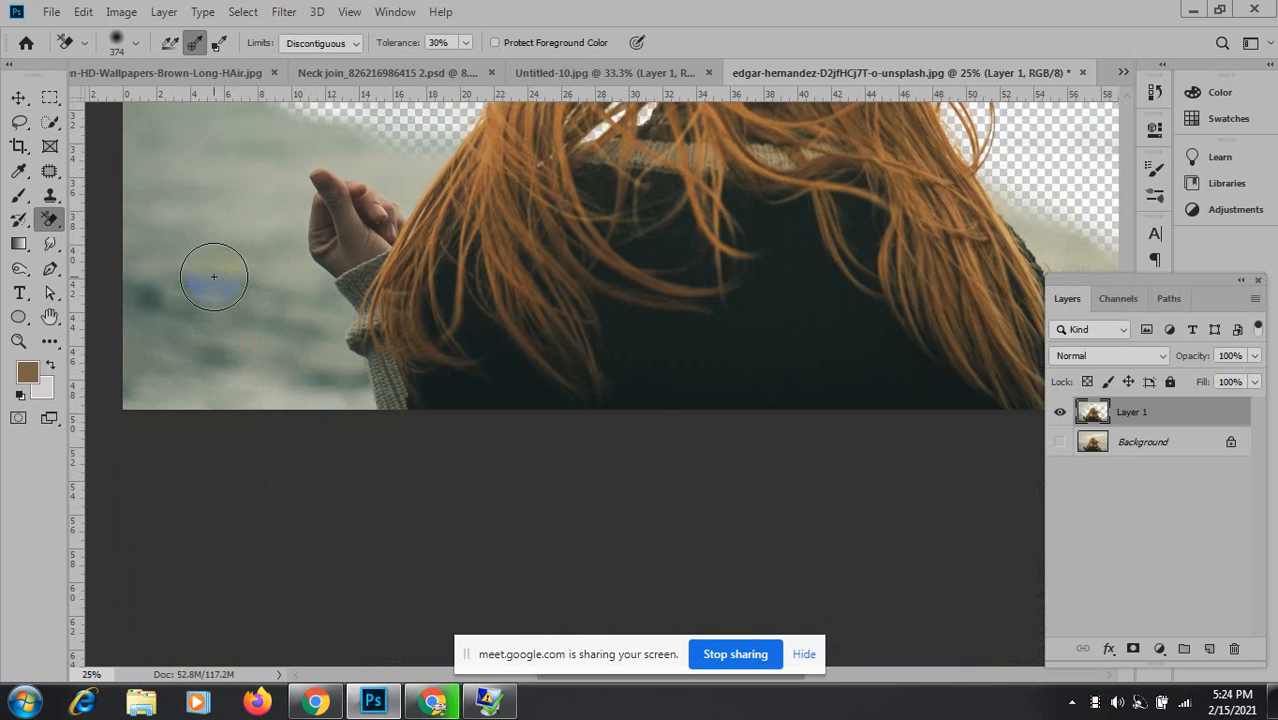
pyautogui.moveTo(488, 368)
pyautogui.mouseDown()
pyautogui.moveTo(274, 491)
pyautogui.moveTo(516, 516)
pyautogui.moveTo(123, 417)
pyautogui.mouseUp()
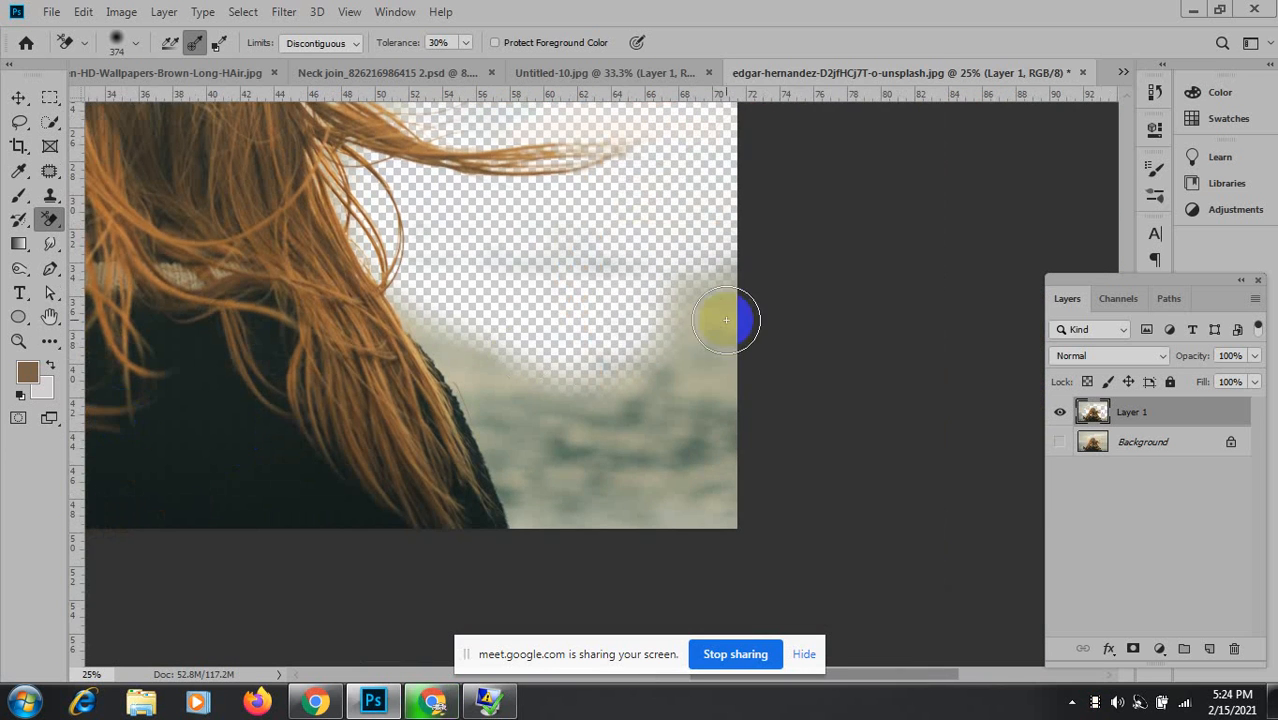
pyautogui.moveTo(624, 411)
pyautogui.mouseDown()
pyautogui.moveTo(562, 385)
pyautogui.moveTo(491, 291)
pyautogui.mouseUp()
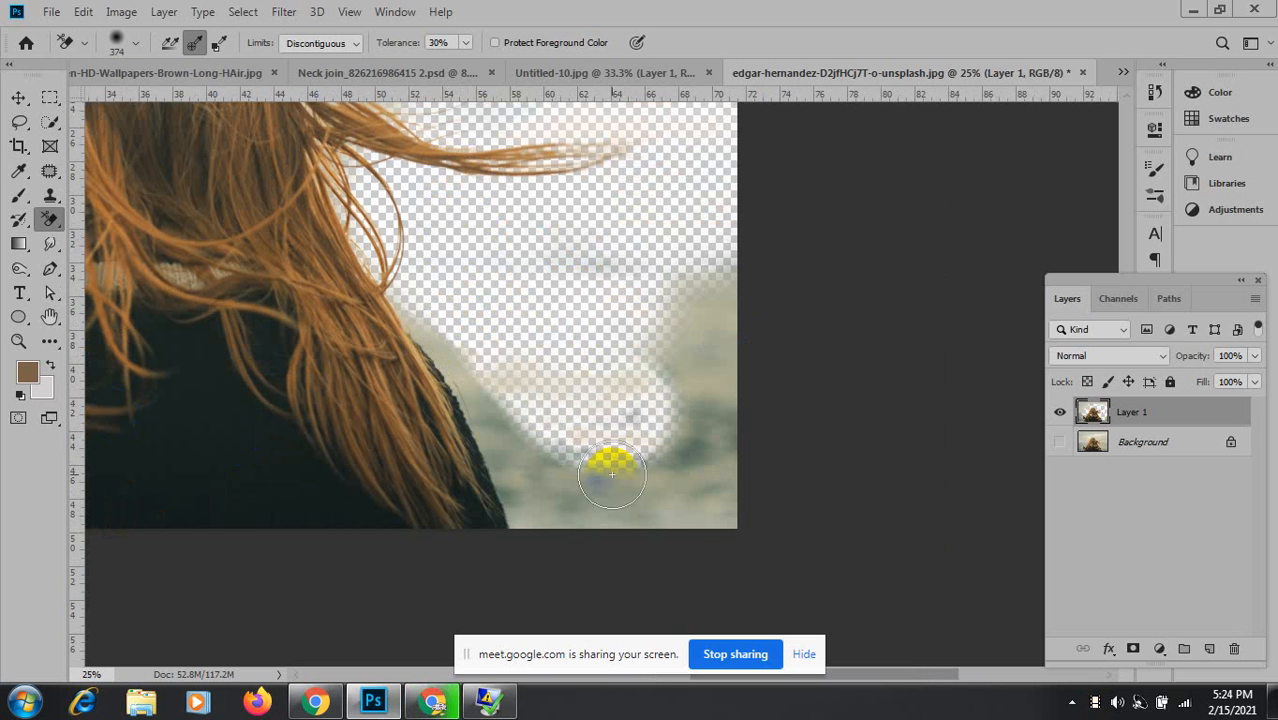
pyautogui.moveTo(608, 456)
pyautogui.mouseDown()
pyautogui.moveTo(642, 448)
pyautogui.moveTo(516, 340)
pyautogui.moveTo(441, 308)
pyautogui.mouseUp()
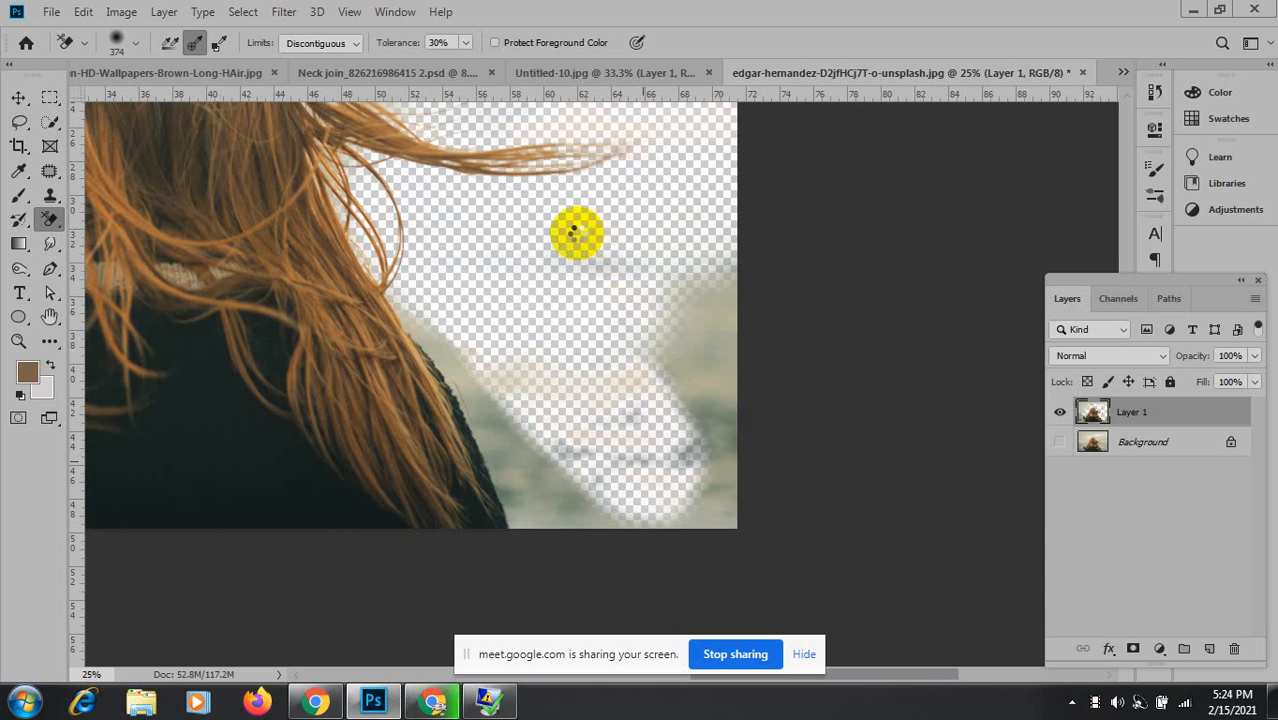
pyautogui.click(648, 389)
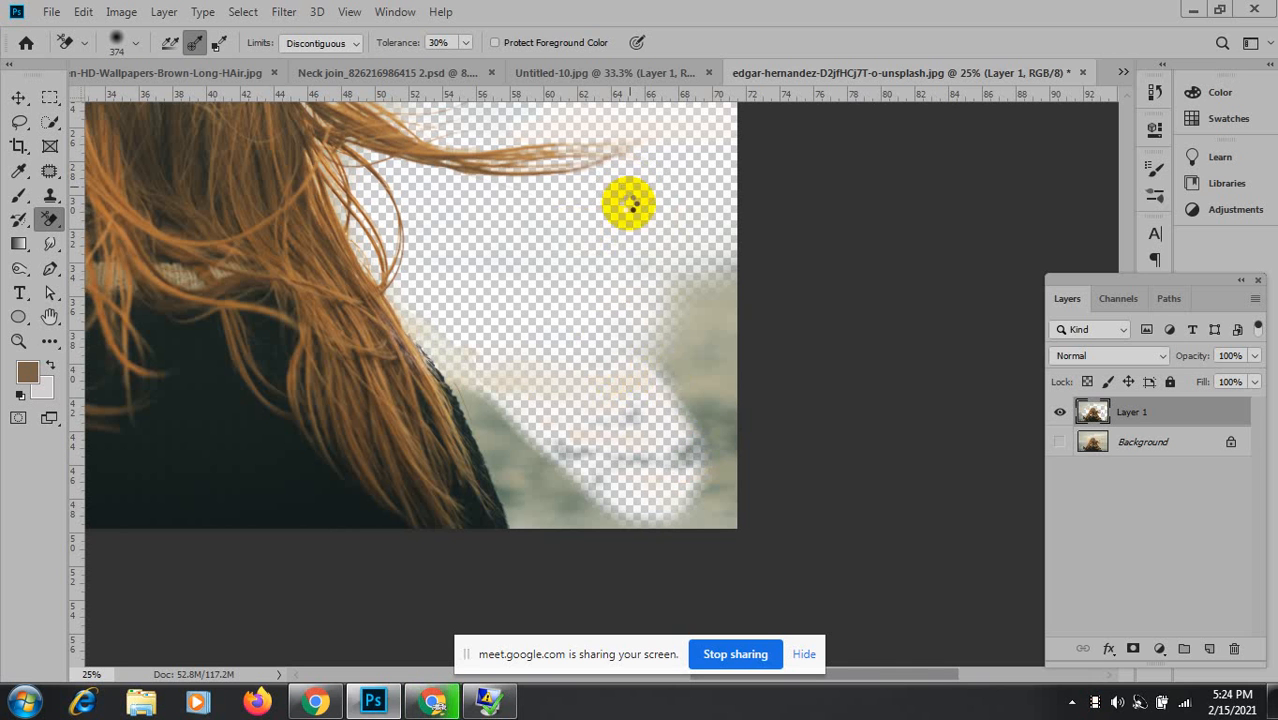
pyautogui.rightClick(430, 392)
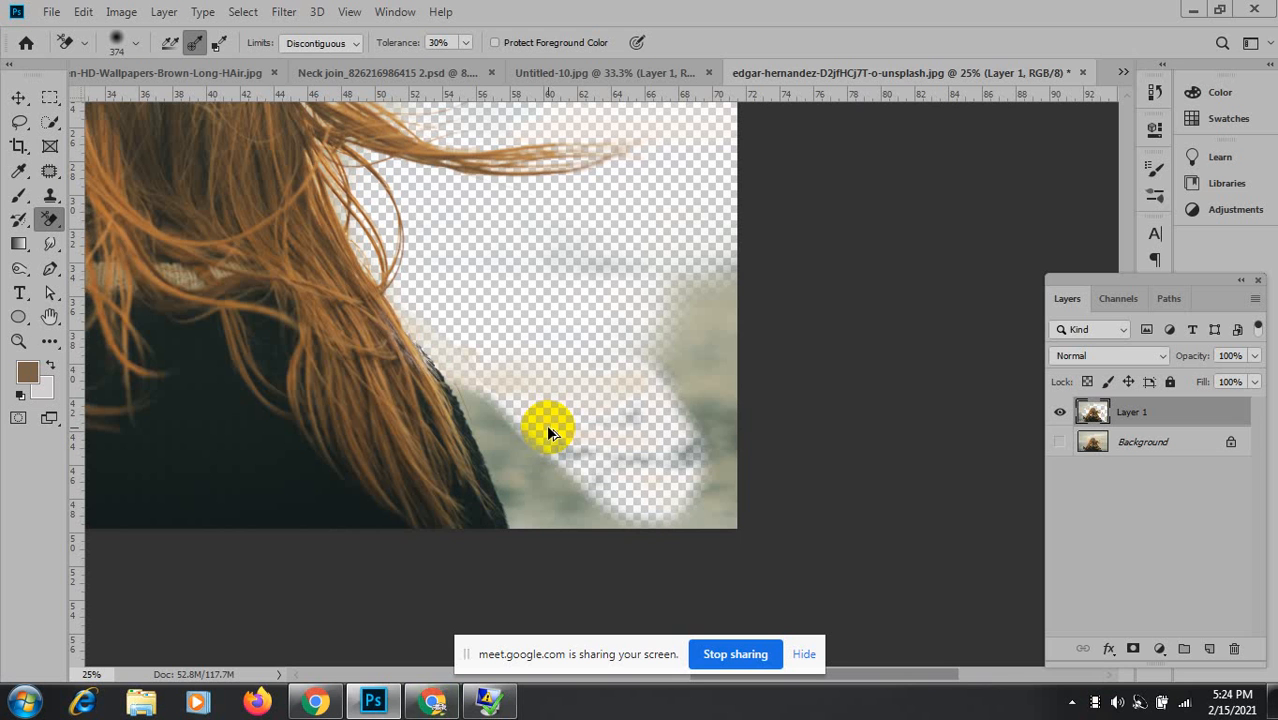
# Reduce the eraser to 142 px and erase the leftover sky fringe from the crown down the left side of the hair.
pyautogui.moveTo(533, 252)
pyautogui.mouseDown()
pyautogui.moveTo(578, 491)
pyautogui.moveTo(845, 656)
pyautogui.moveTo(508, 340)
pyautogui.moveTo(628, 534)
pyautogui.mouseUp()
pyautogui.moveTo(548, 392); pyautogui.dragTo(513, 395)
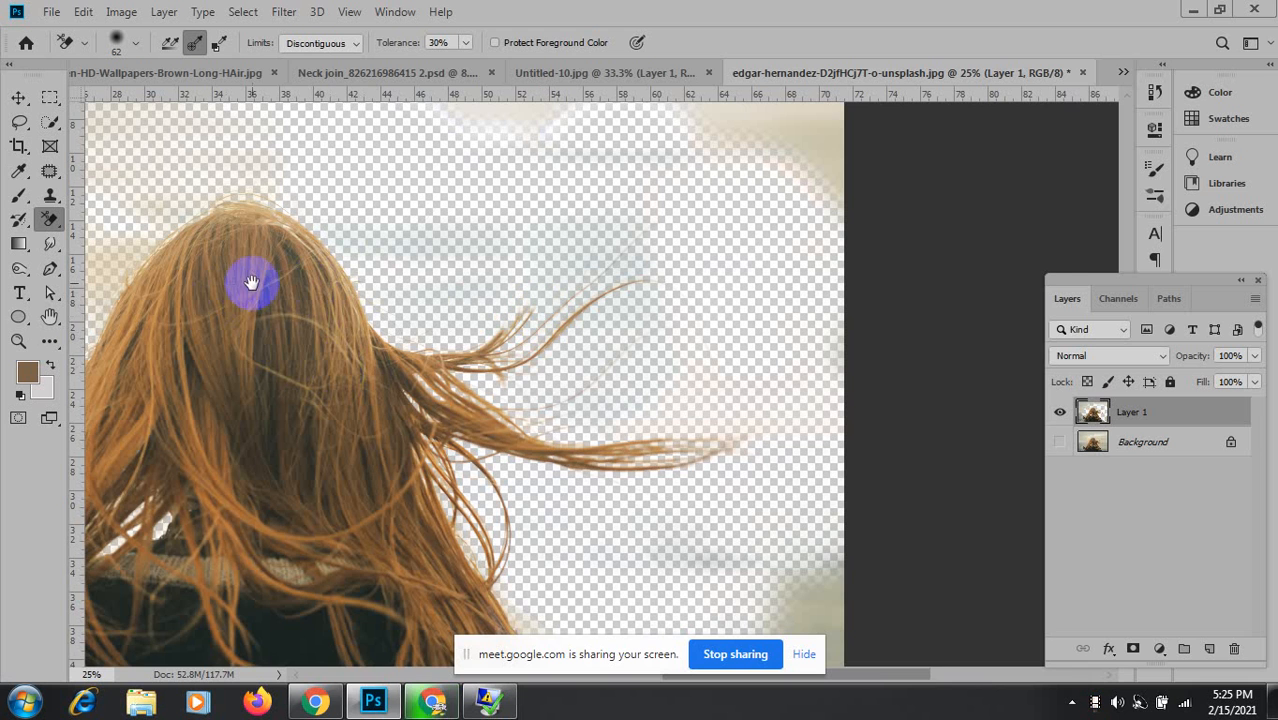
pyautogui.moveTo(251, 285); pyautogui.dragTo(507, 352)
pyautogui.moveTo(485, 250)
pyautogui.mouseDown()
pyautogui.moveTo(508, 256)
pyautogui.moveTo(492, 253)
pyautogui.mouseUp()
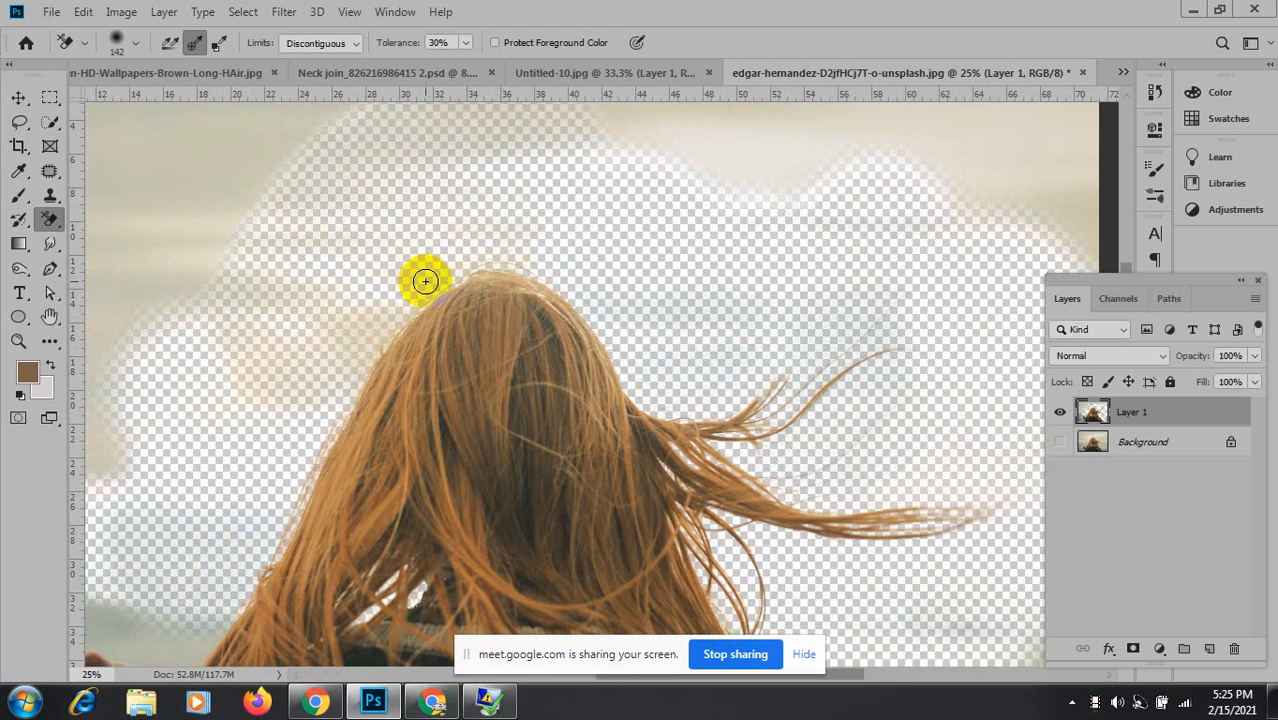
pyautogui.moveTo(378, 326); pyautogui.dragTo(339, 361)
pyautogui.moveTo(390, 302)
pyautogui.mouseDown()
pyautogui.moveTo(340, 396)
pyautogui.moveTo(311, 399)
pyautogui.moveTo(316, 473)
pyautogui.moveTo(331, 419)
pyautogui.mouseUp()
pyautogui.click(329, 460)
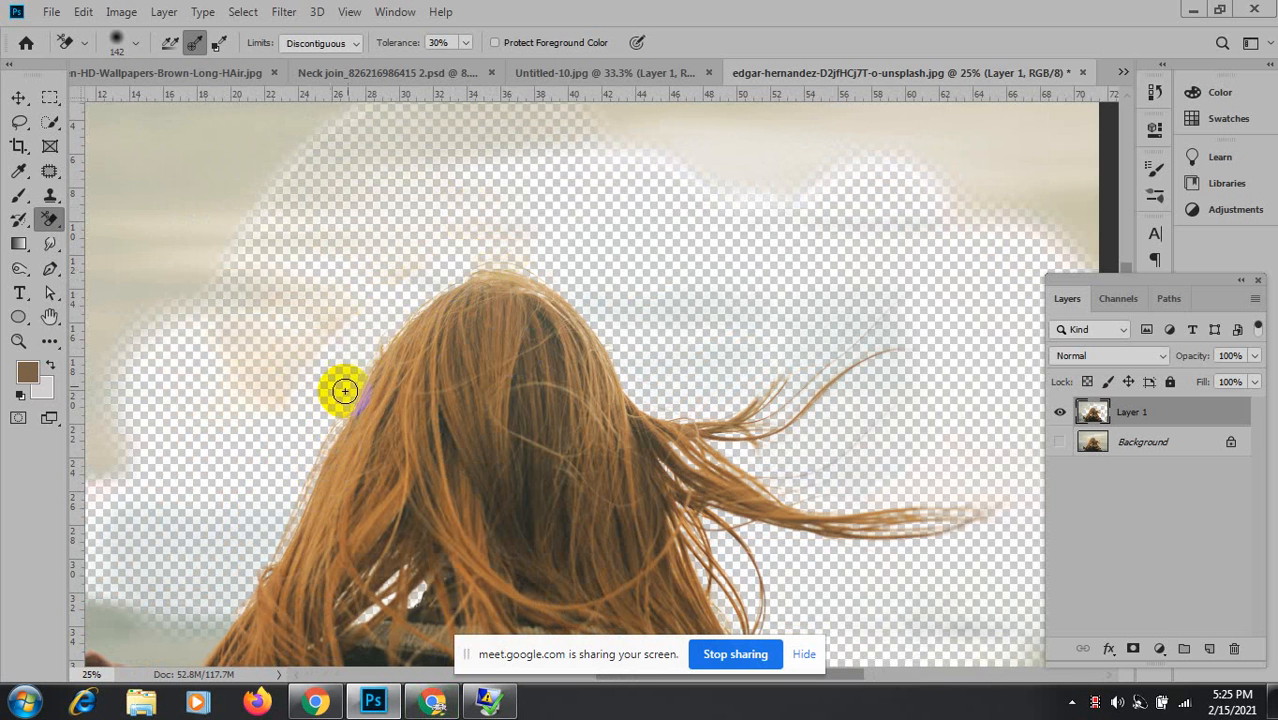
pyautogui.moveTo(322, 474); pyautogui.dragTo(331, 419)
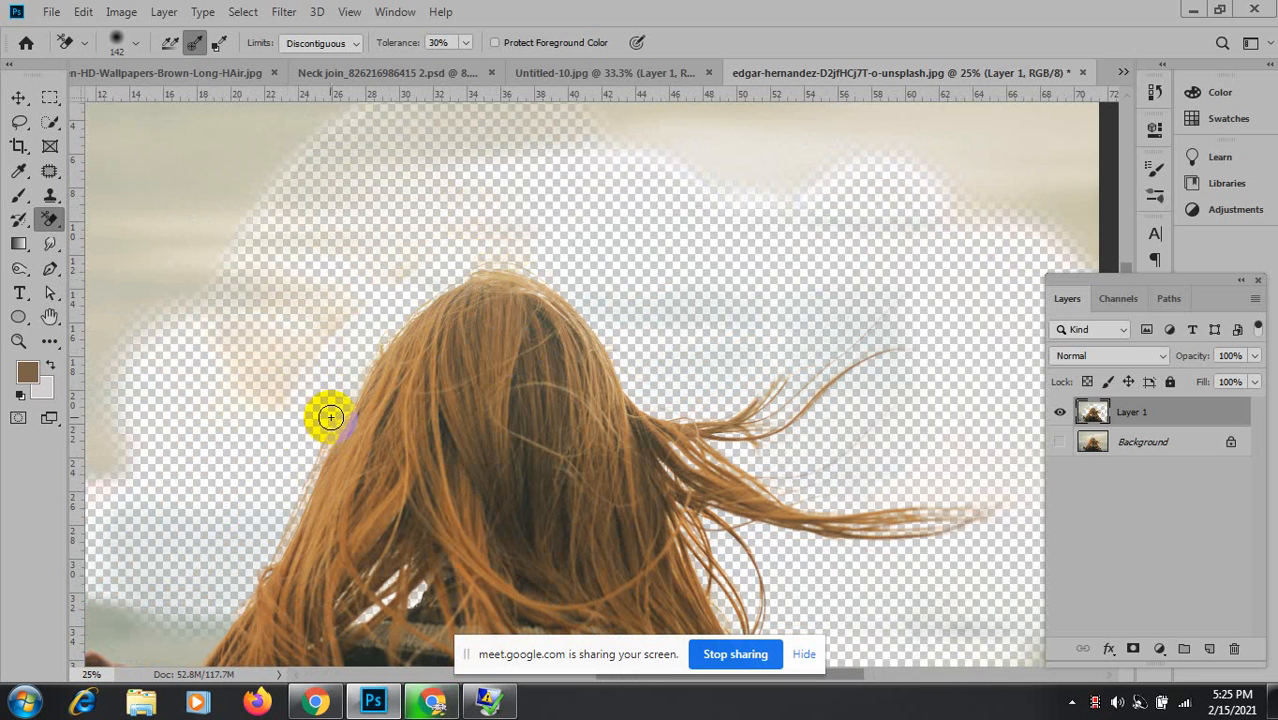
# Try erasing with the 142 px eraser inside the hair to the left, above the collar, and undo the stroke.
pyautogui.moveTo(237, 585)
pyautogui.mouseDown()
pyautogui.moveTo(272, 592)
pyautogui.moveTo(342, 566)
pyautogui.mouseUp()
pyautogui.click(519, 315)
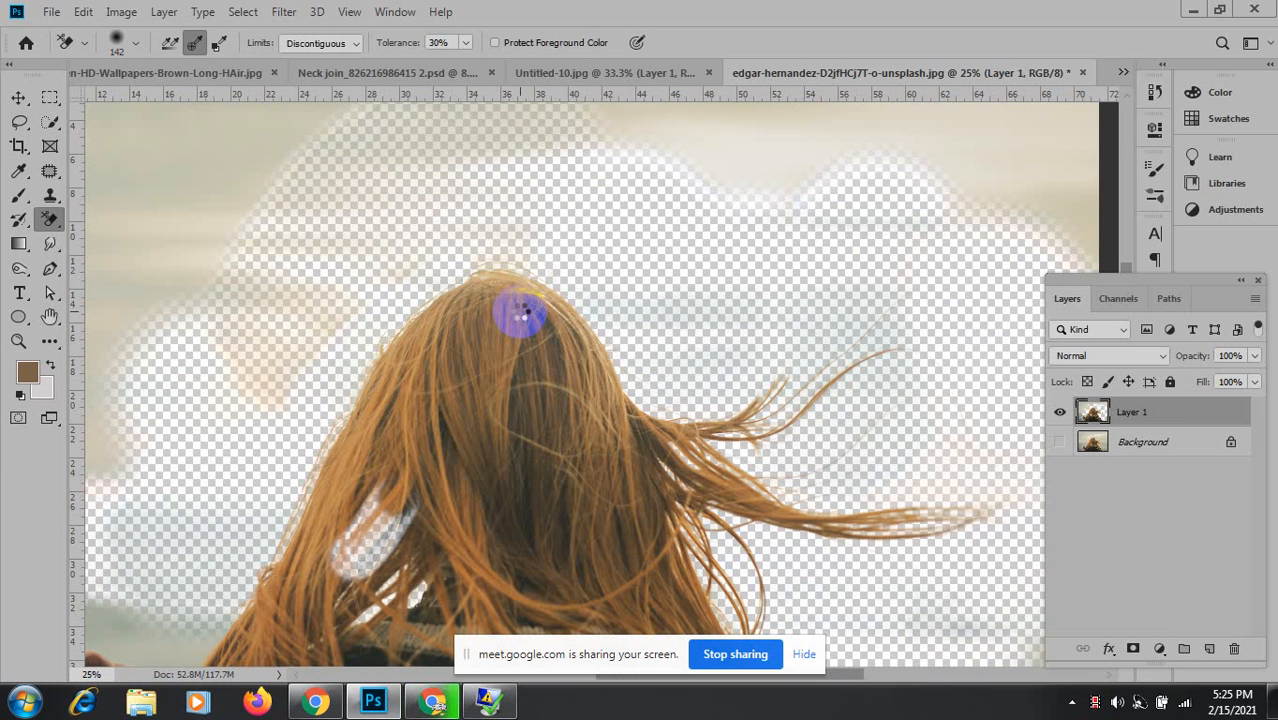
pyautogui.hotkey('ctrl', 'z')
# Erase the sea between the hand and the hair, reducing the eraser to 43 px for the narrow gap.
pyautogui.moveTo(420, 482); pyautogui.dragTo(567, 285)
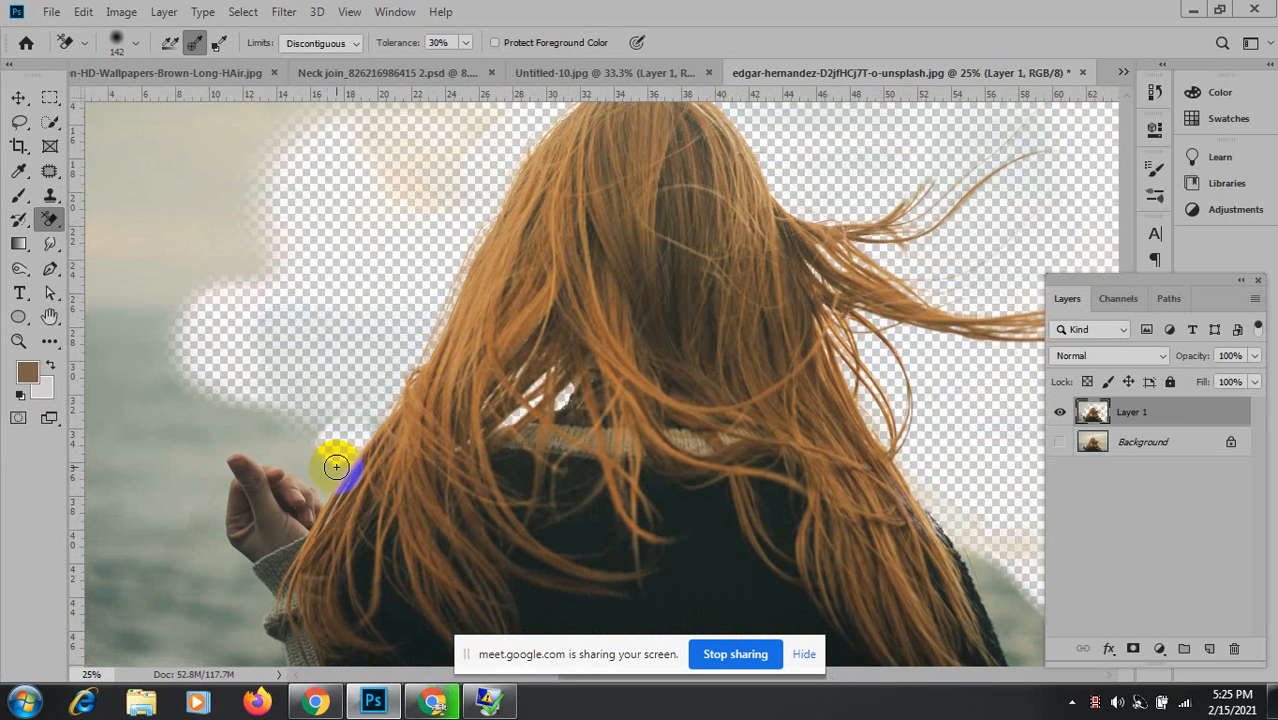
pyautogui.click(331, 470)
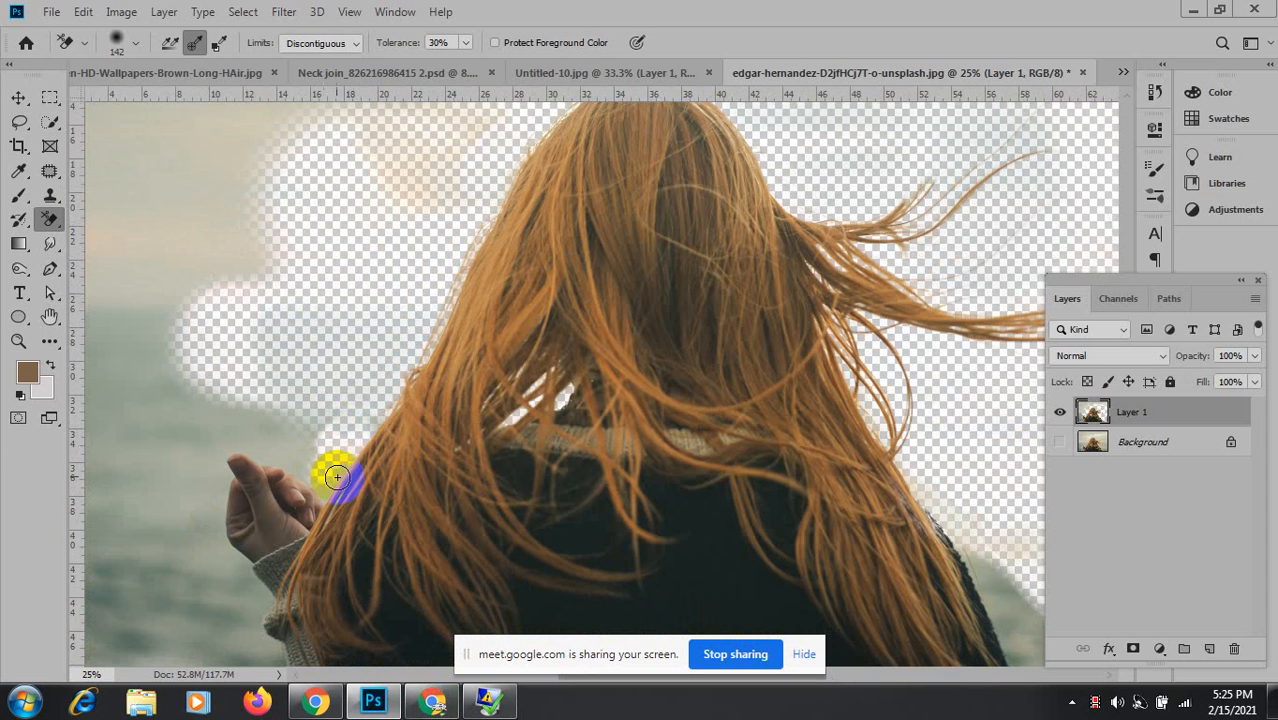
pyautogui.scroll(3, 327, 494)
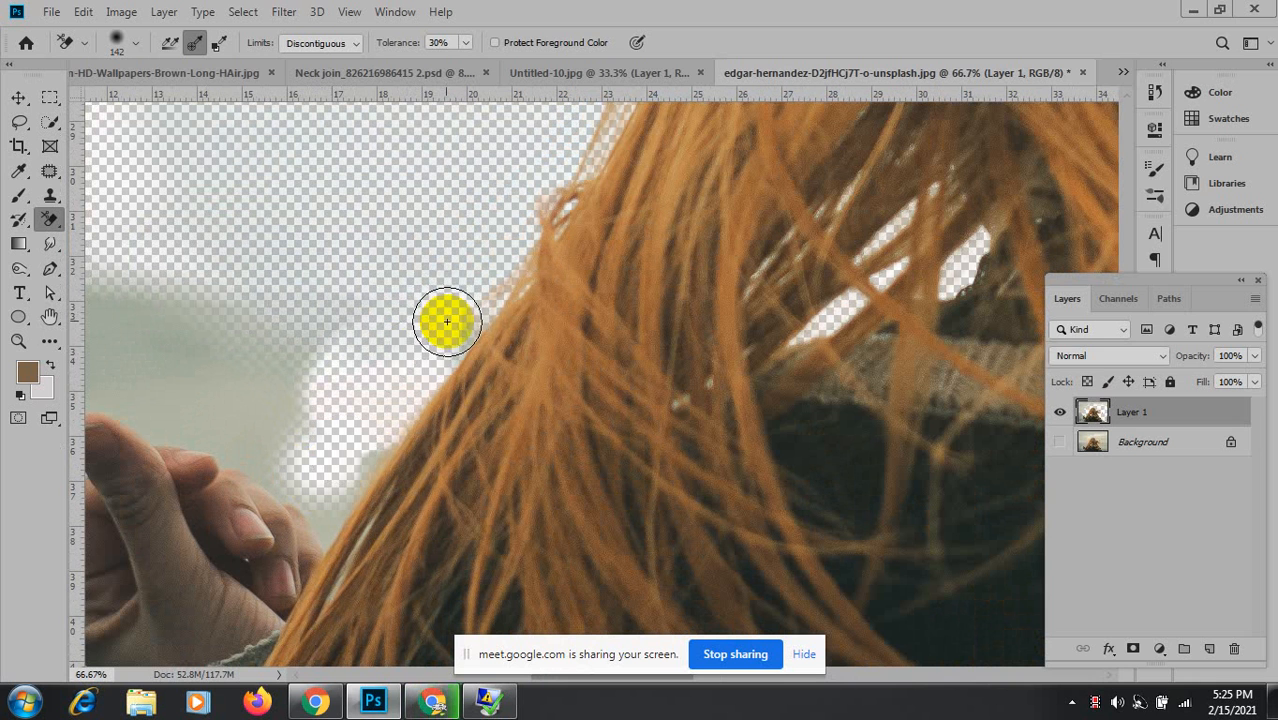
pyautogui.moveTo(394, 391)
pyautogui.mouseDown()
pyautogui.moveTo(331, 514)
pyautogui.moveTo(335, 555)
pyautogui.moveTo(333, 542)
pyautogui.moveTo(361, 538)
pyautogui.moveTo(320, 539)
pyautogui.mouseUp()
pyautogui.hotkey('ctrl', 'z')
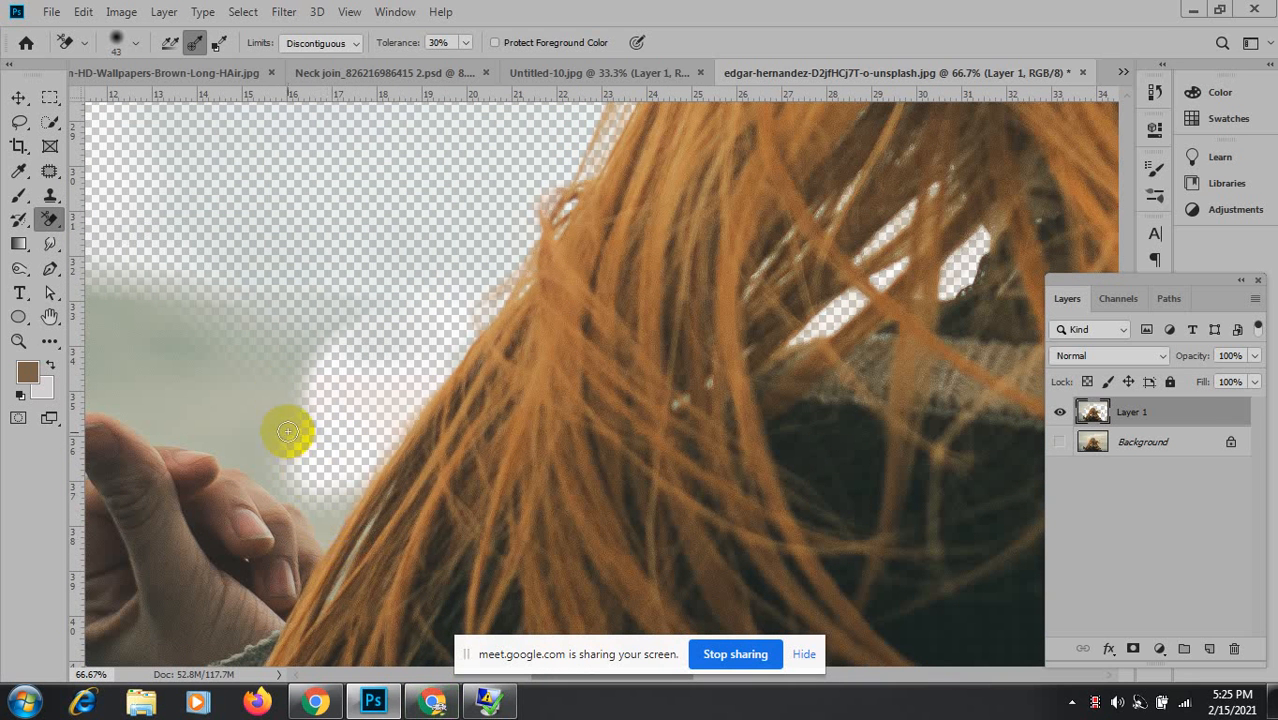
pyautogui.moveTo(280, 388)
pyautogui.mouseDown()
pyautogui.moveTo(337, 466)
pyautogui.moveTo(359, 537)
pyautogui.moveTo(333, 600)
pyautogui.moveTo(382, 538)
pyautogui.mouseUp()
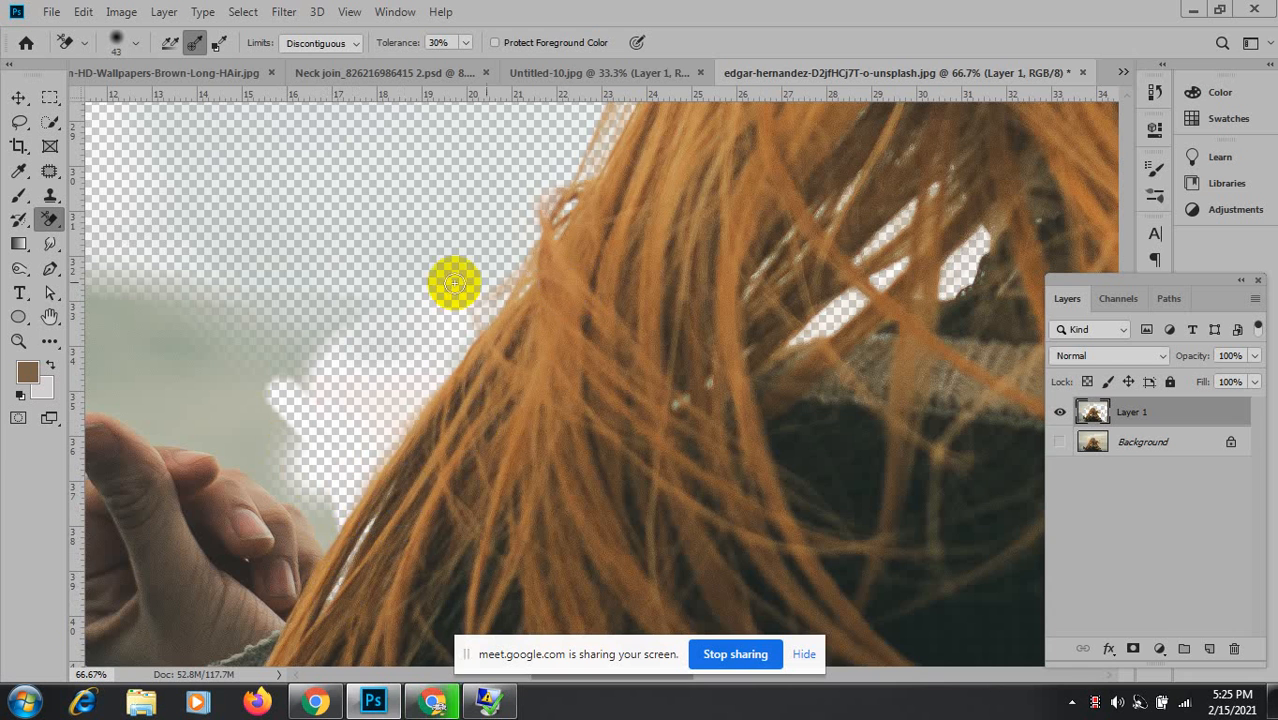
# Erase the sea along the lower sleeve with the 43 px eraser, and undo the extra stroke around the sleeve's fold.
pyautogui.moveTo(442, 466); pyautogui.dragTo(624, 257)
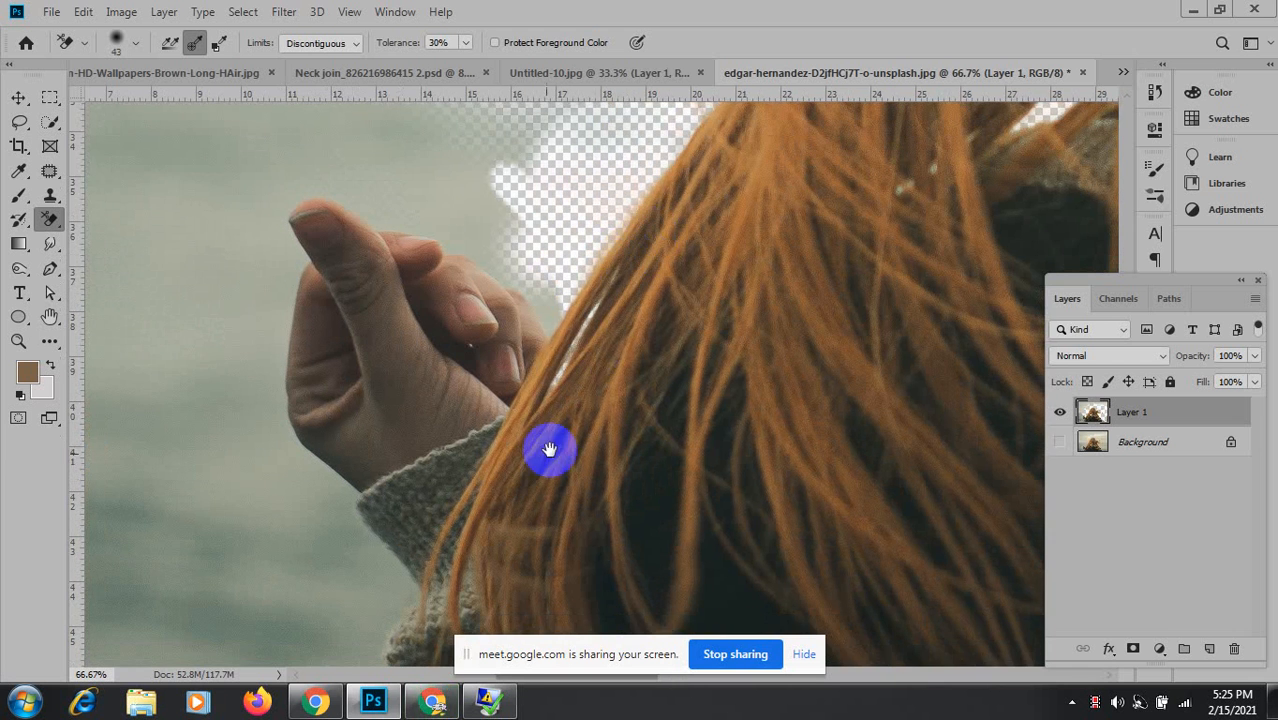
pyautogui.moveTo(542, 448); pyautogui.dragTo(663, 181)
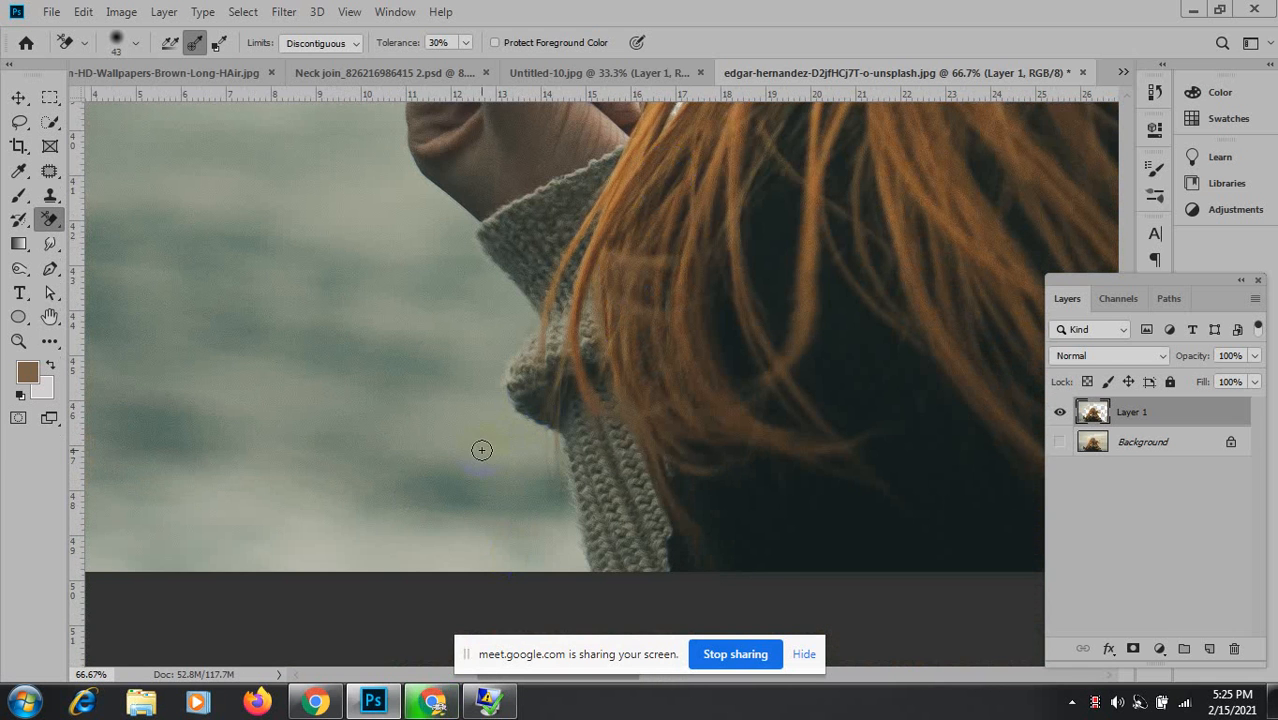
pyautogui.moveTo(522, 468)
pyautogui.mouseDown()
pyautogui.moveTo(542, 435)
pyautogui.moveTo(560, 555)
pyautogui.moveTo(542, 571)
pyautogui.moveTo(565, 548)
pyautogui.moveTo(585, 605)
pyautogui.moveTo(539, 440)
pyautogui.moveTo(494, 408)
pyautogui.mouseUp()
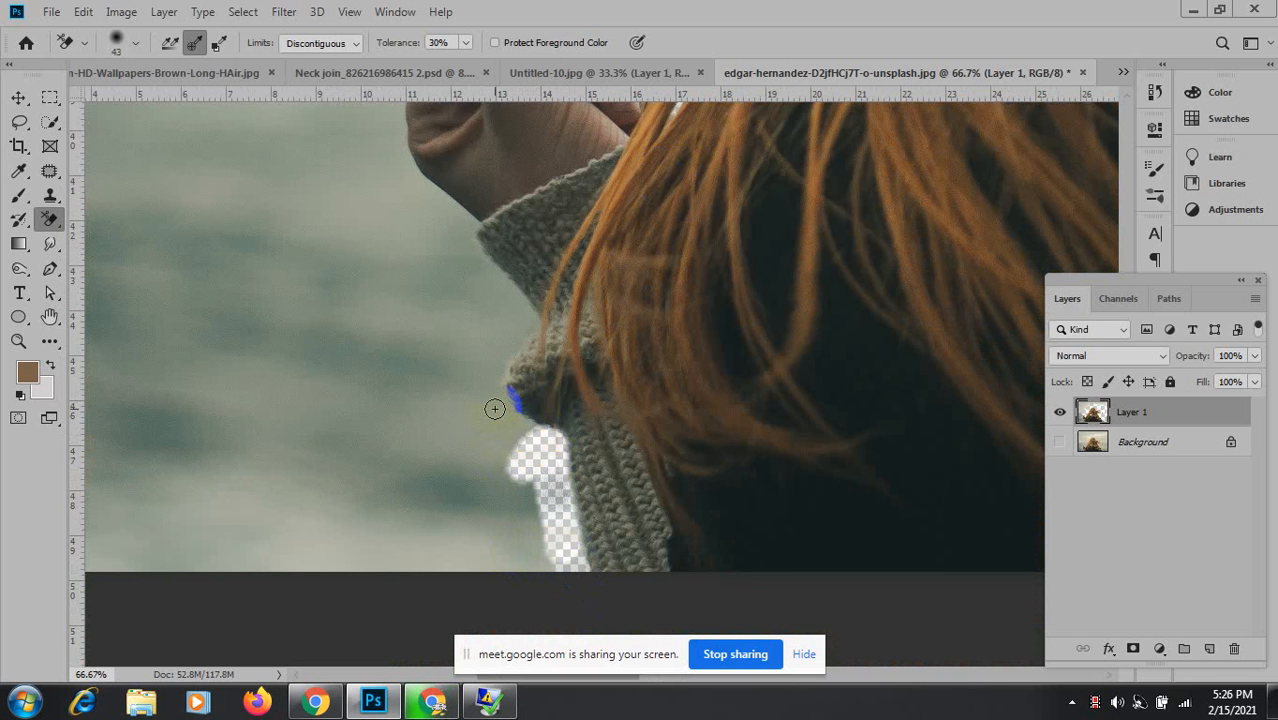
pyautogui.click(524, 446)
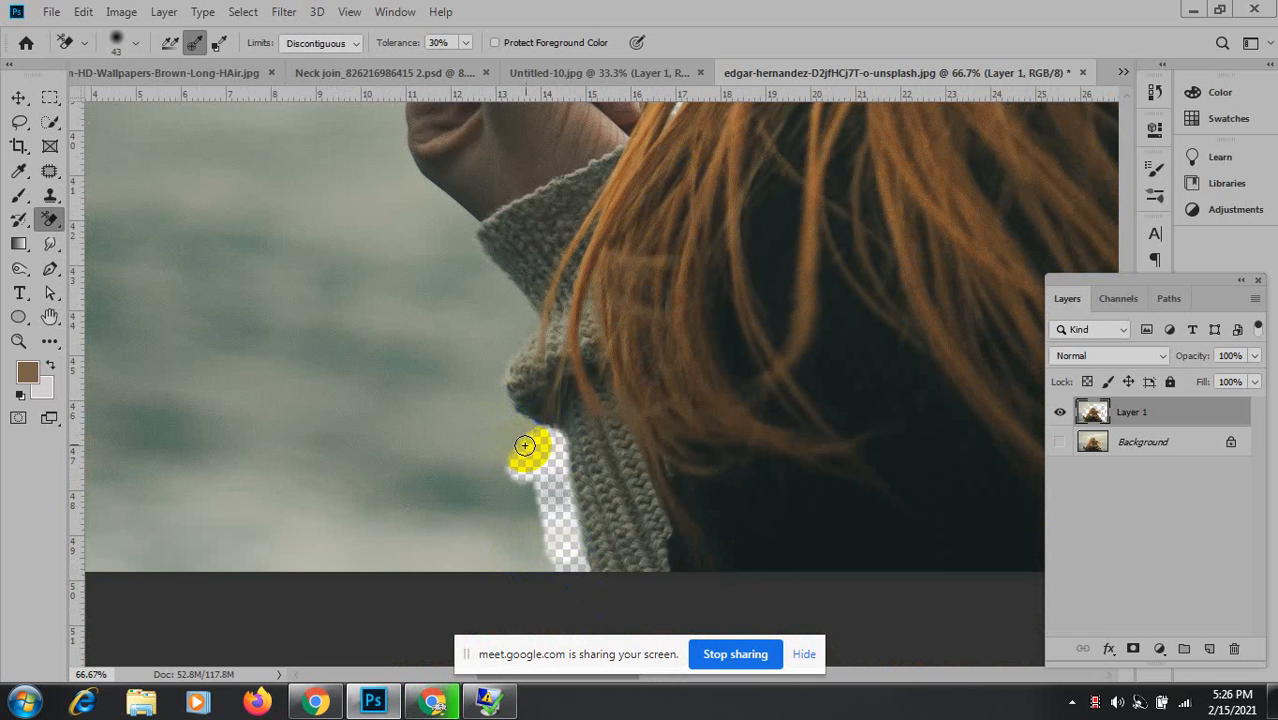
pyautogui.moveTo(518, 437); pyautogui.dragTo(491, 368)
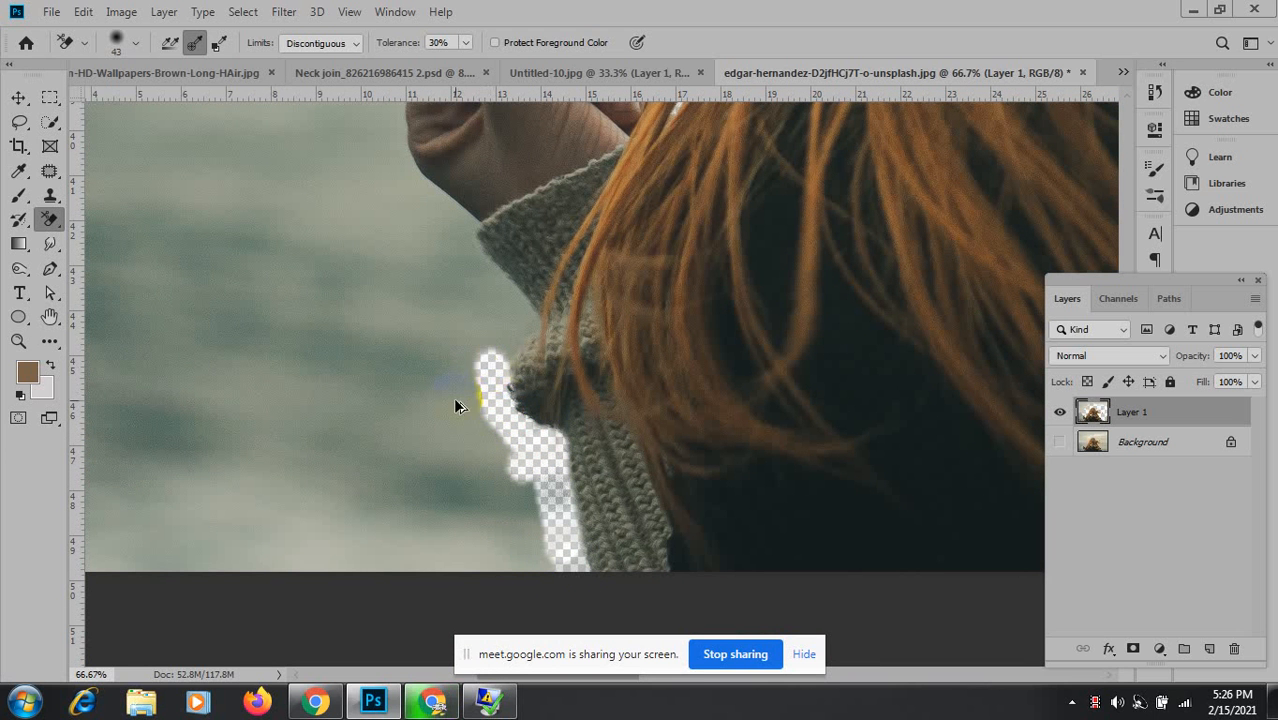
pyautogui.hotkey('ctrl', 'z')
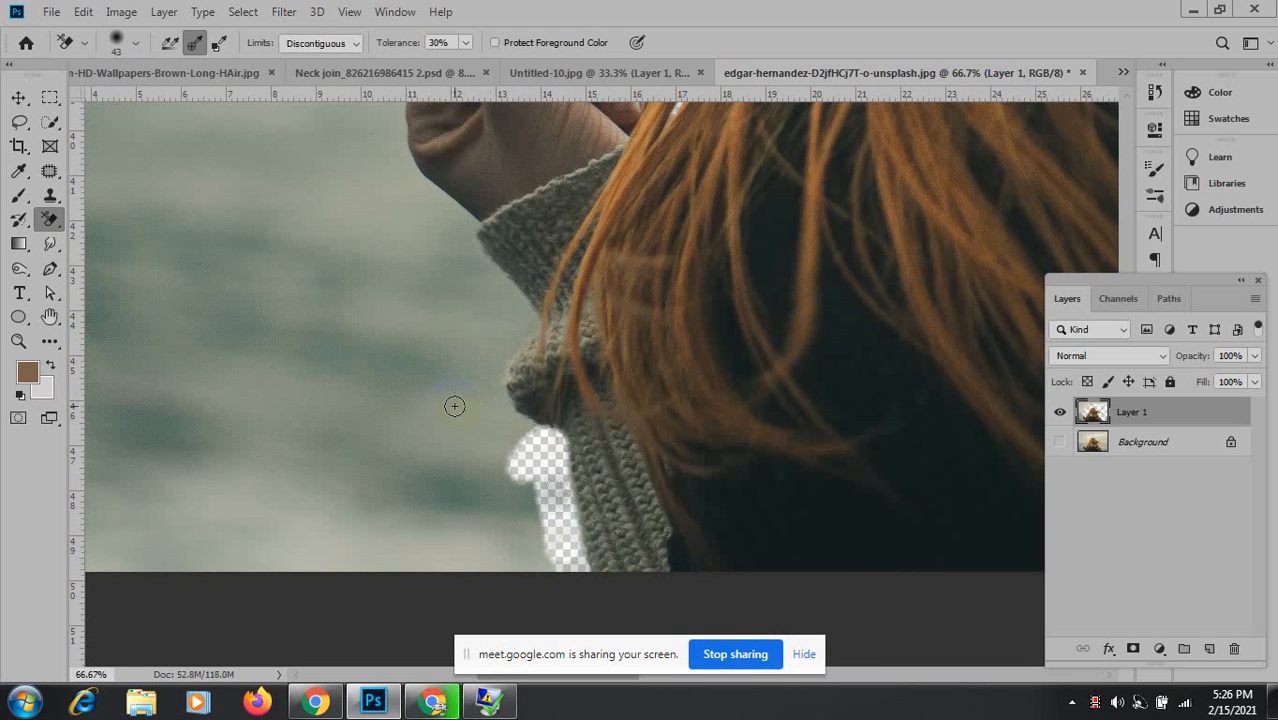
# Start a Pen tool path at the image's lower edge and trace up the sleeve's outer edge to below the fold.
pyautogui.click(56, 264)
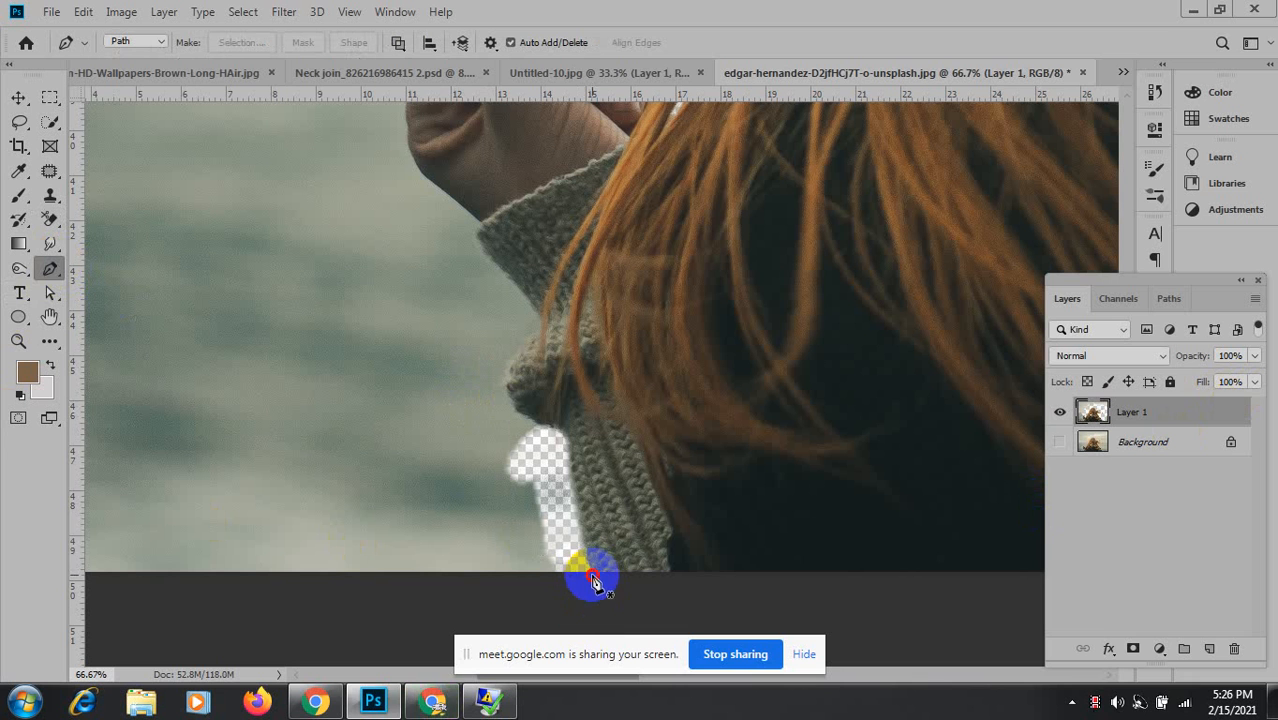
pyautogui.click(609, 612)
pyautogui.click(587, 549)
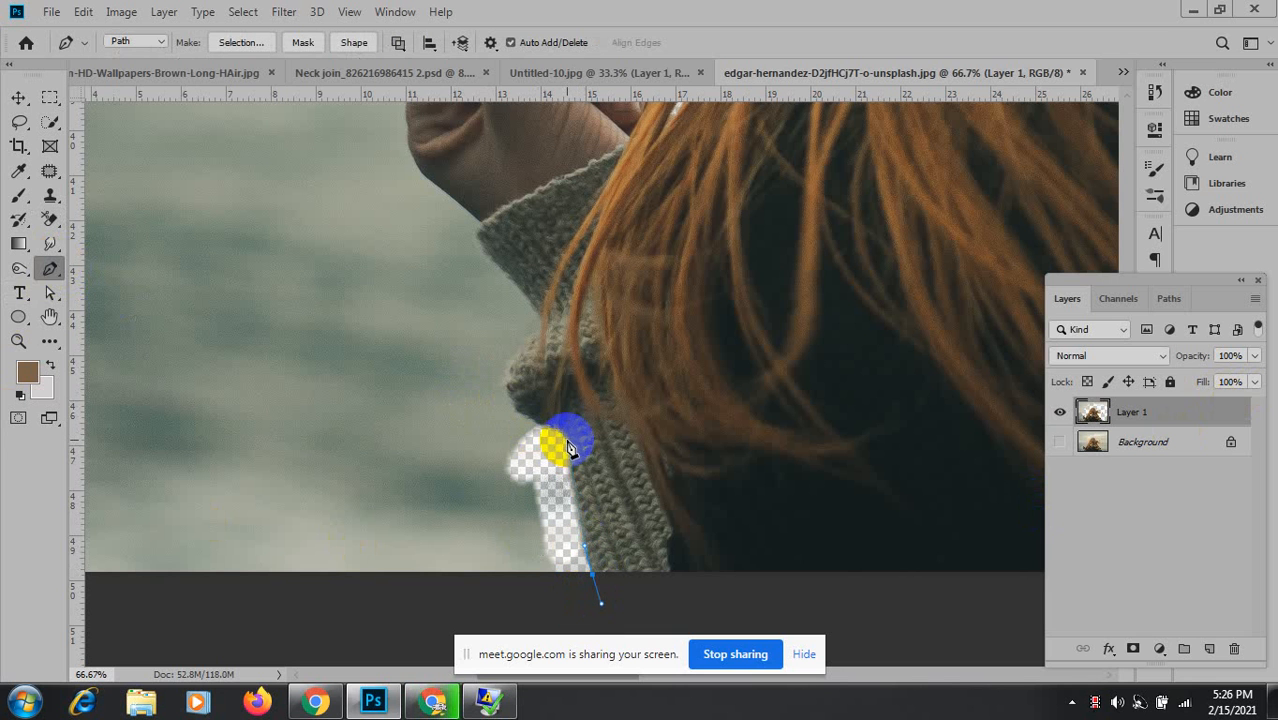
pyautogui.moveTo(567, 410); pyautogui.dragTo(567, 409)
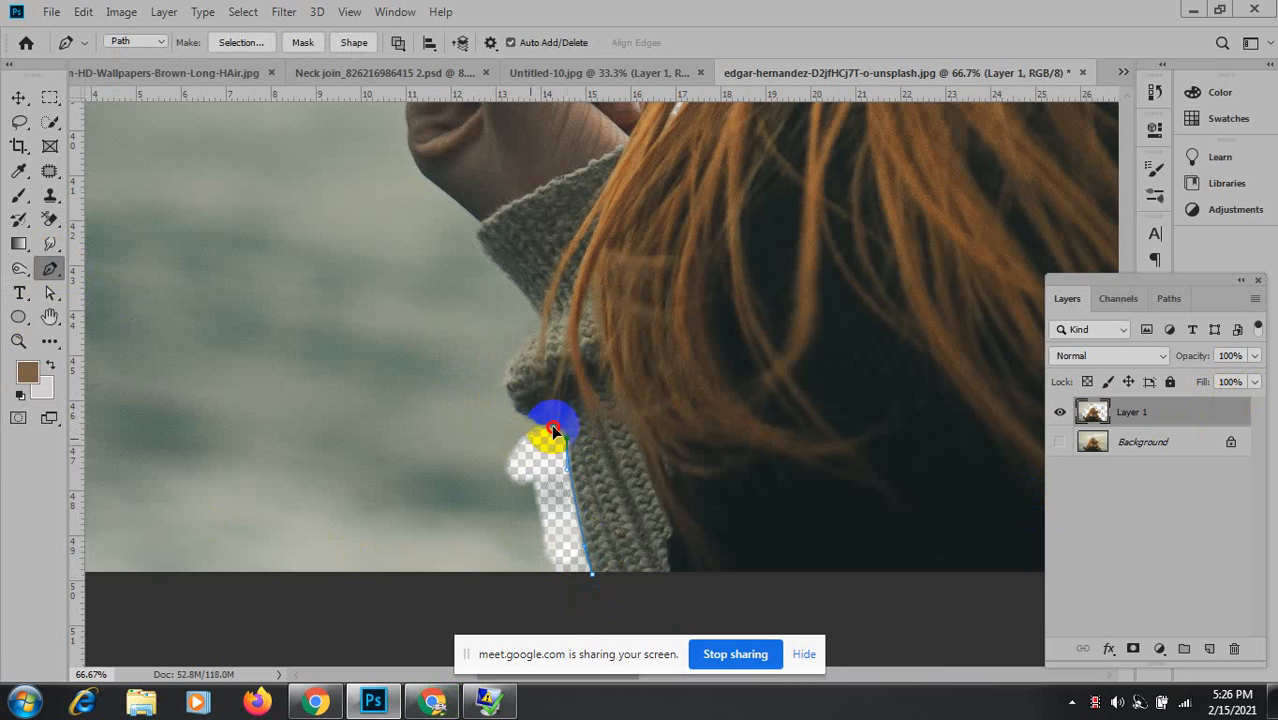
pyautogui.hotkey('ctrl', 'z')
pyautogui.scroll(1, 584, 465)
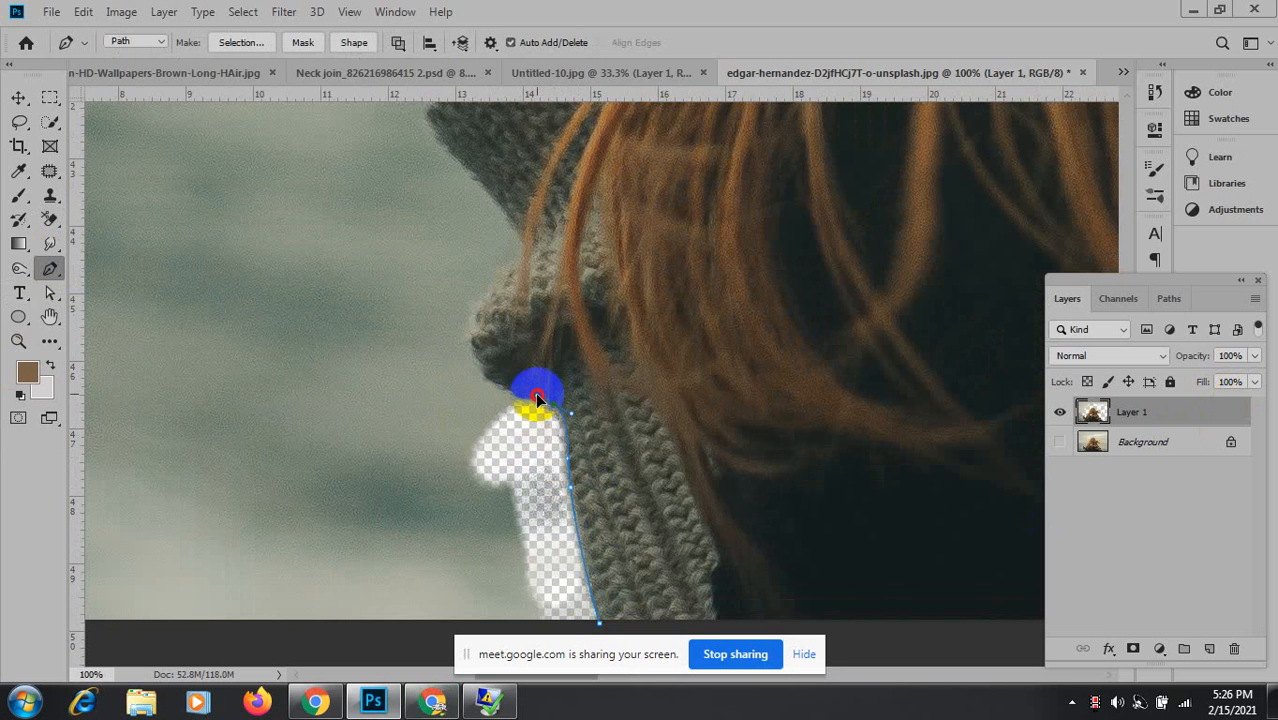
# Continue the path around the sleeve's bulging fold and up the cuff's outer edge to its corner at the wrist.
pyautogui.moveTo(488, 372); pyautogui.dragTo(484, 308)
pyautogui.moveTo(495, 274); pyautogui.dragTo(538, 262)
pyautogui.moveTo(510, 210); pyautogui.dragTo(548, 428)
pyautogui.click(478, 350)
pyautogui.moveTo(489, 372)
pyautogui.mouseDown()
pyautogui.moveTo(505, 392)
pyautogui.moveTo(477, 366)
pyautogui.mouseUp()
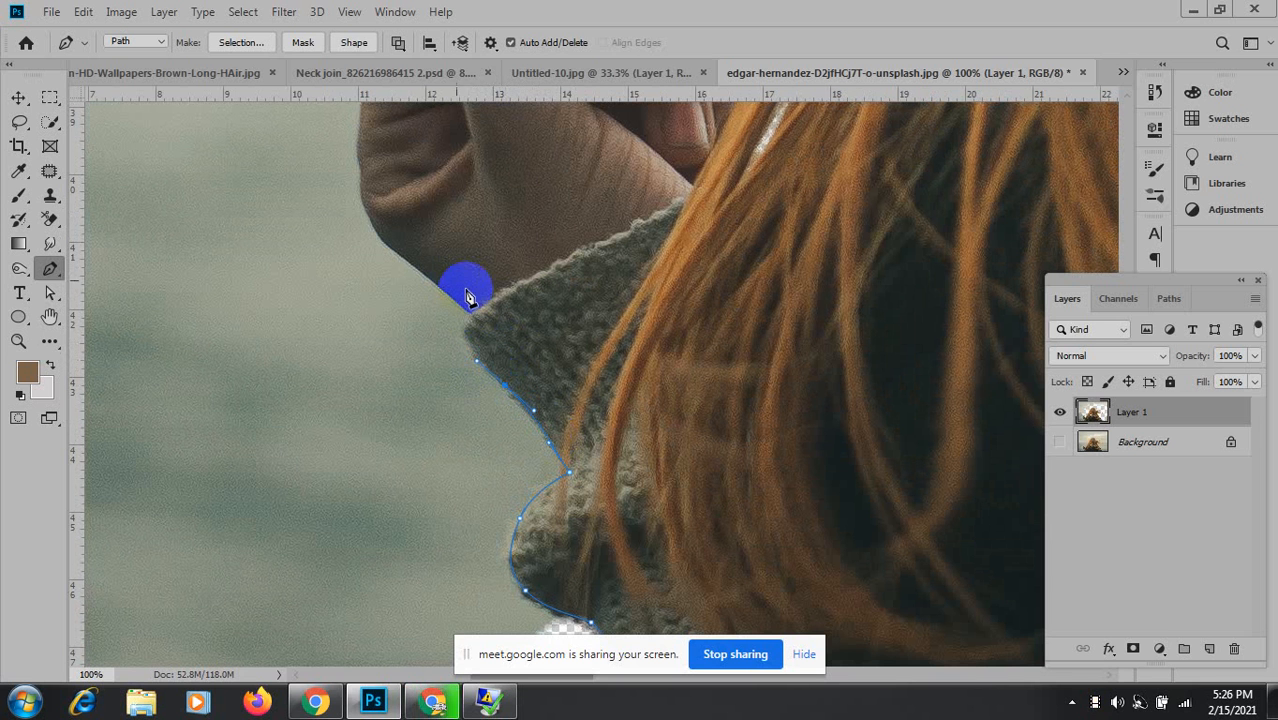
pyautogui.moveTo(474, 316)
pyautogui.mouseDown()
pyautogui.moveTo(504, 275)
pyautogui.moveTo(501, 292)
pyautogui.moveTo(450, 302)
pyautogui.moveTo(484, 336)
pyautogui.mouseUp()
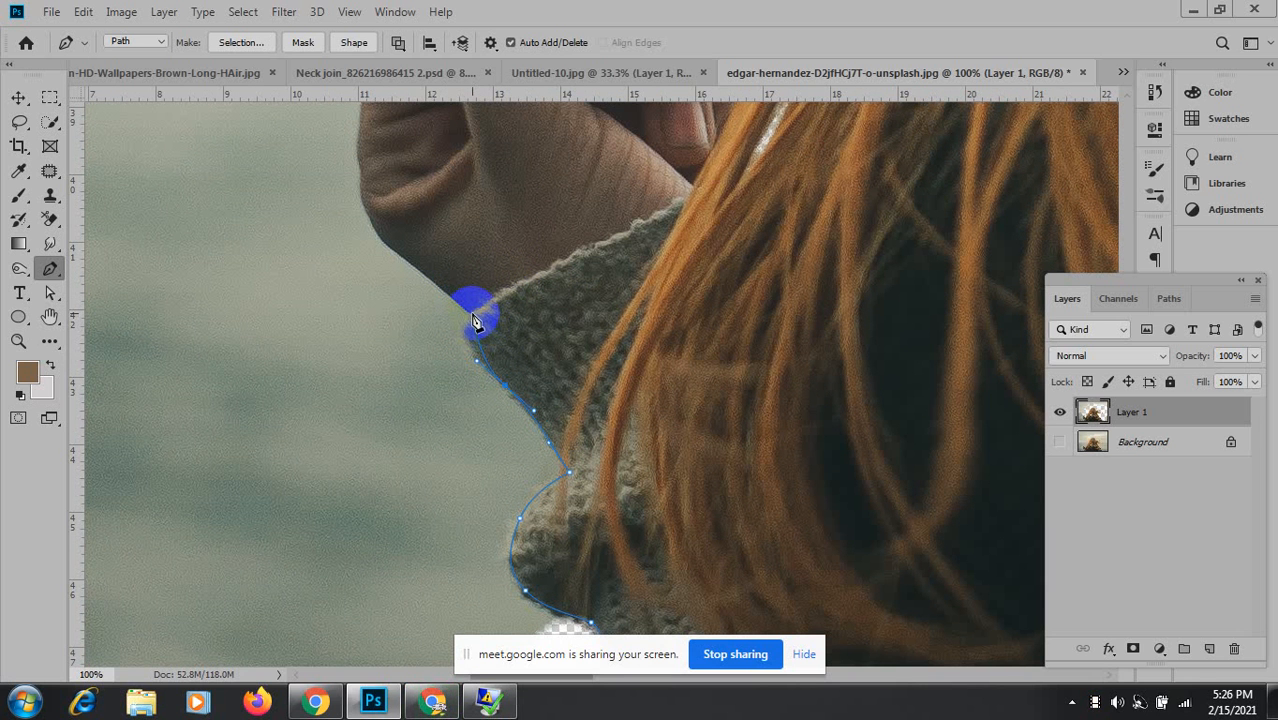
pyautogui.moveTo(472, 318); pyautogui.dragTo(566, 465)
pyautogui.click(474, 445)
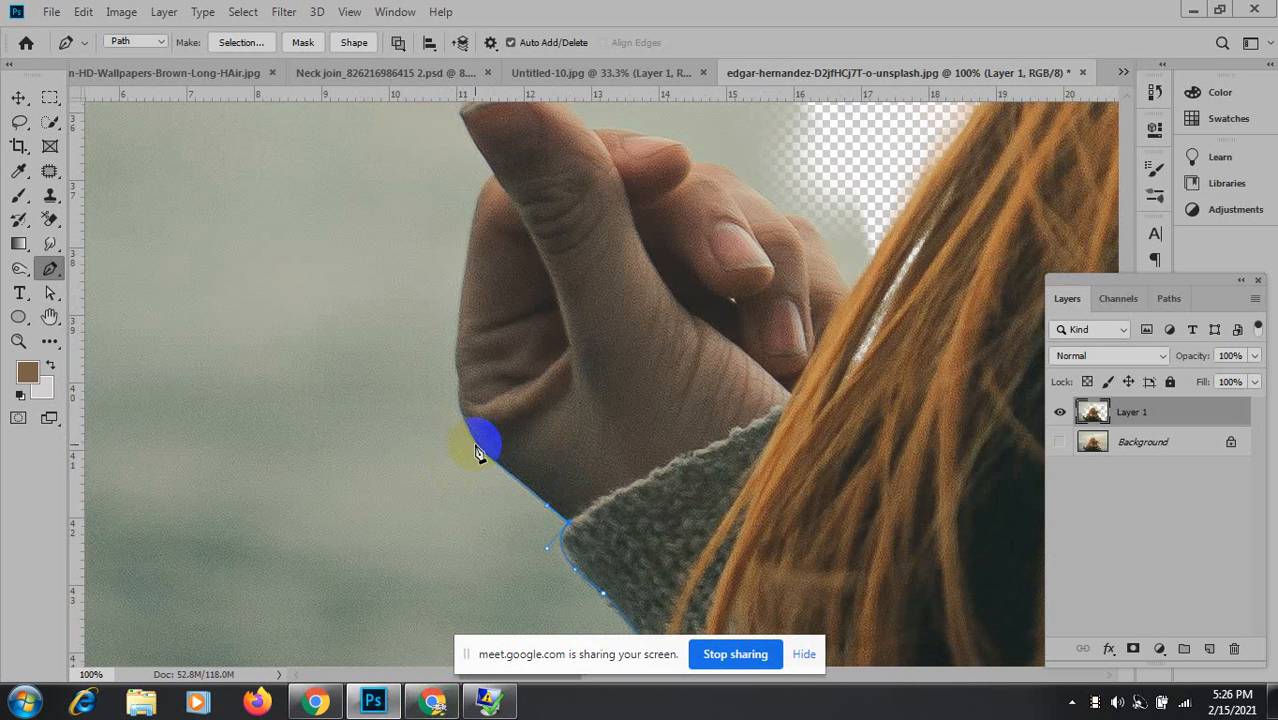
pyautogui.moveTo(481, 452); pyautogui.dragTo(467, 443)
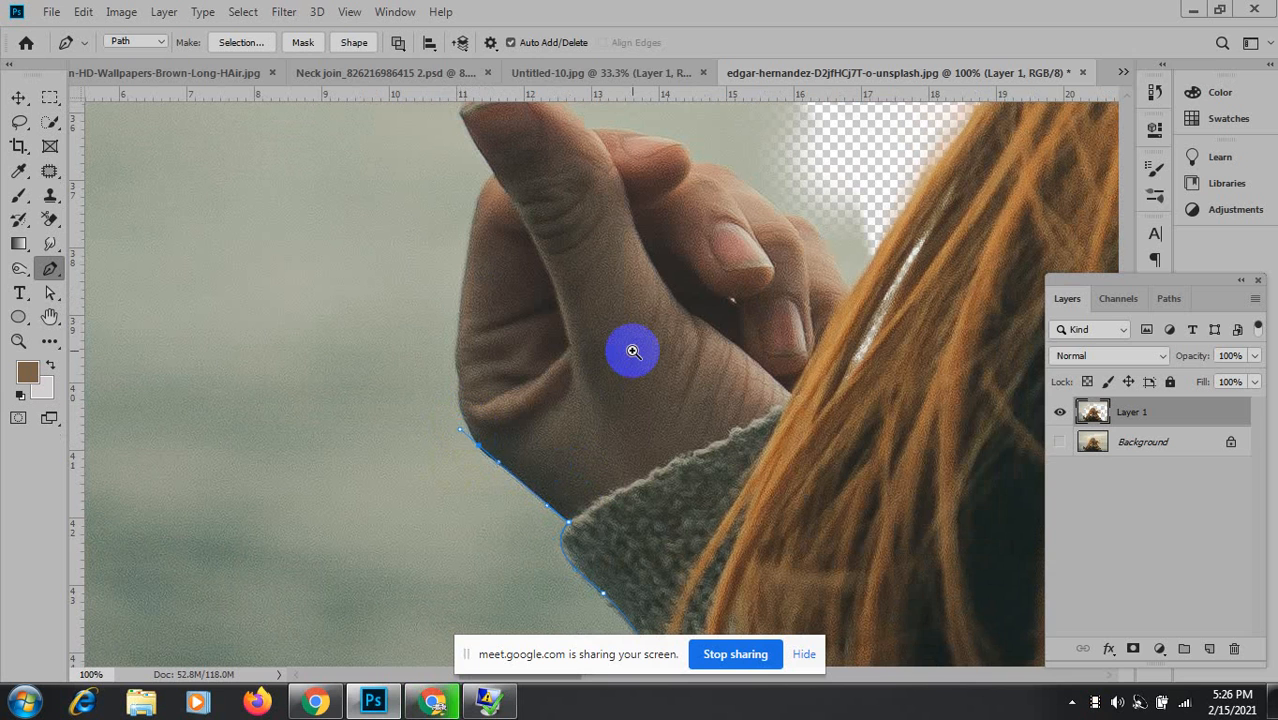
pyautogui.scroll(3, 630, 350)
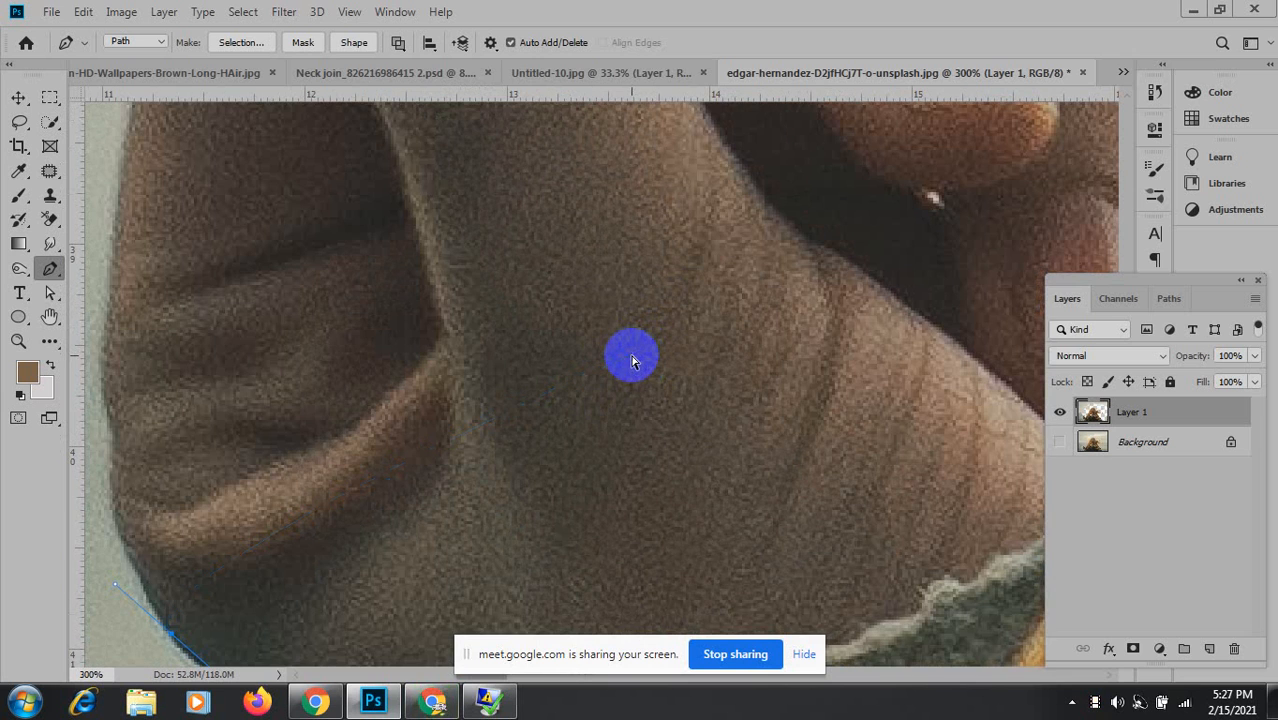
pyautogui.scroll(-6, 631, 361)
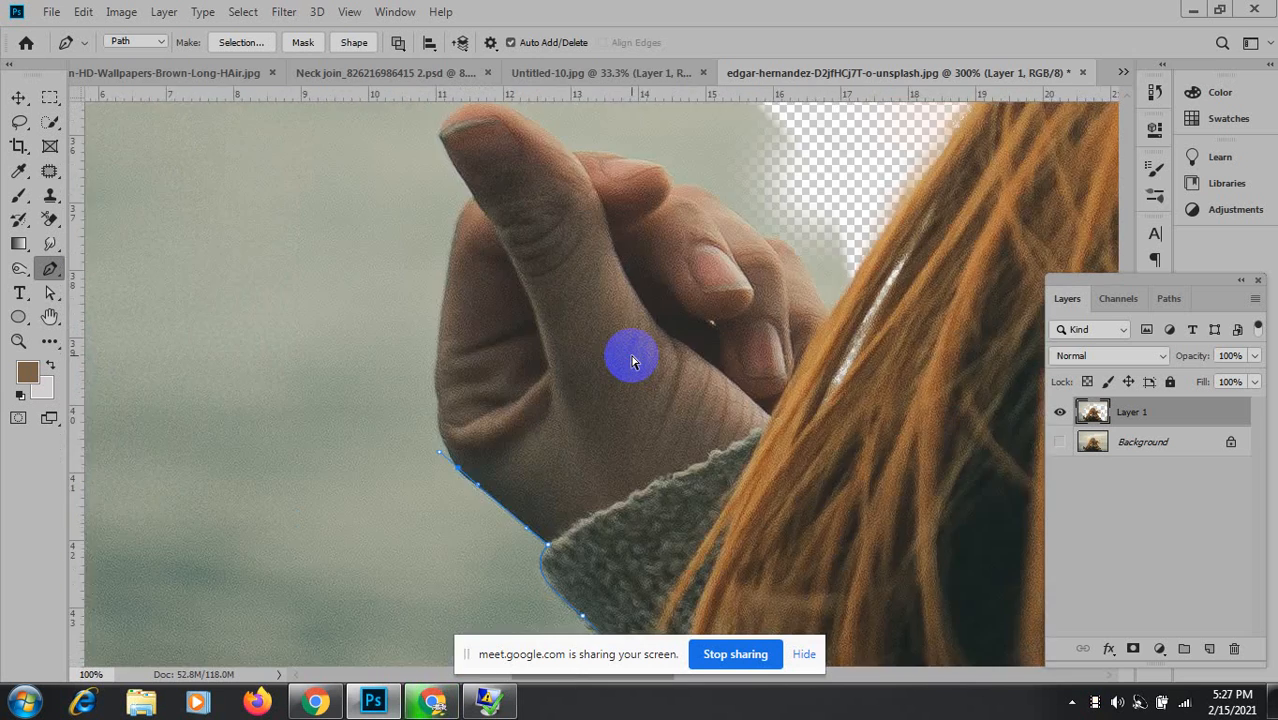
pyautogui.scroll(1, 560, 391)
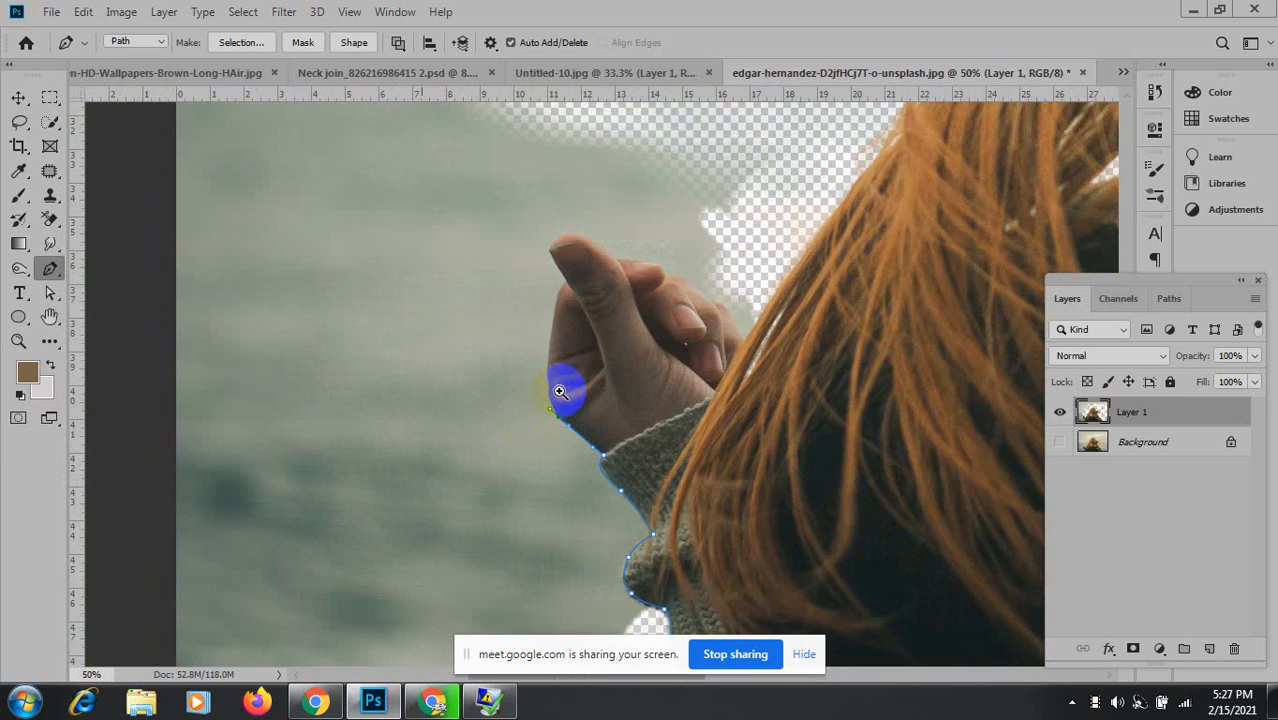
pyautogui.scroll(1, 560, 391)
pyautogui.scroll(2, 545, 380)
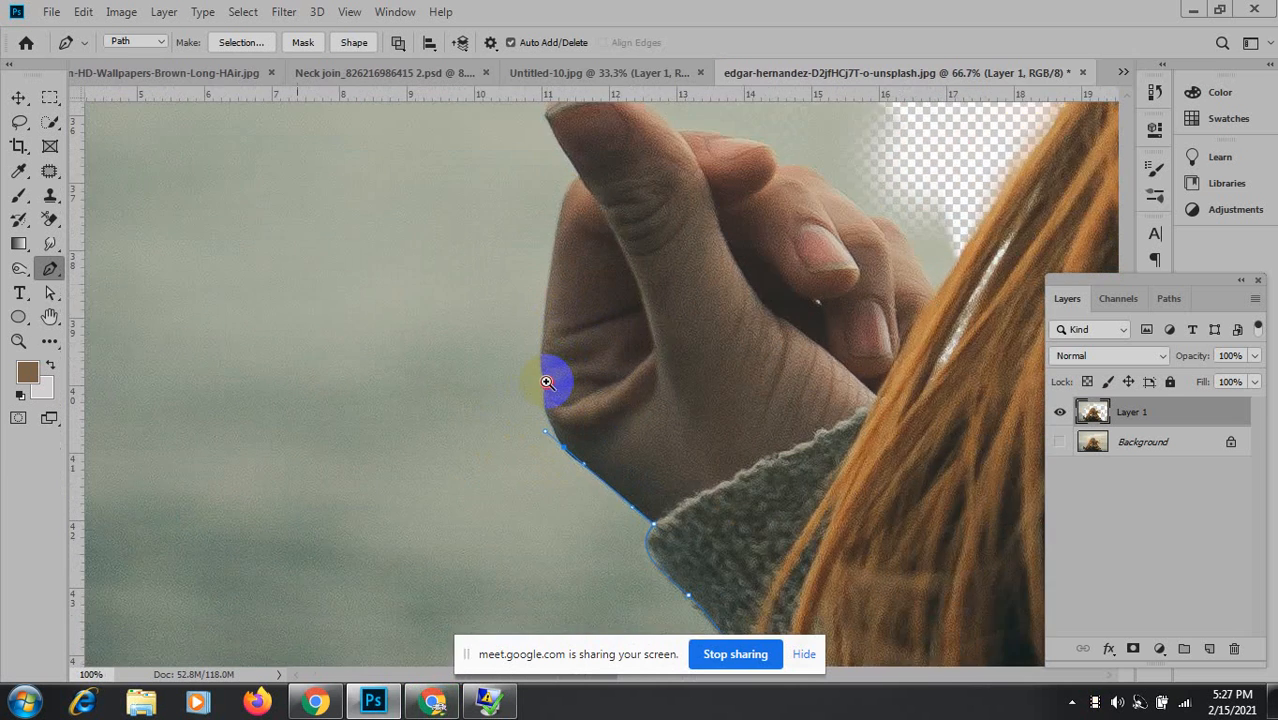
pyautogui.click(545, 426)
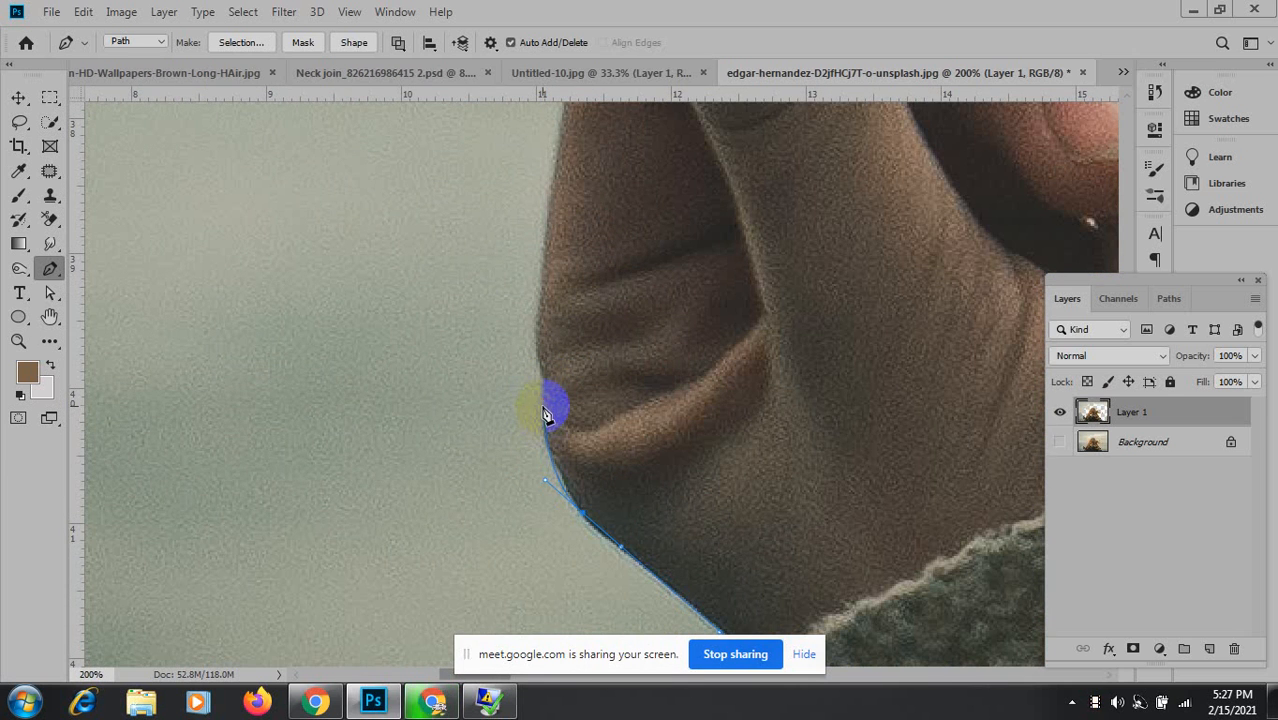
pyautogui.moveTo(543, 406)
pyautogui.mouseDown()
pyautogui.moveTo(547, 381)
pyautogui.moveTo(540, 397)
pyautogui.mouseUp()
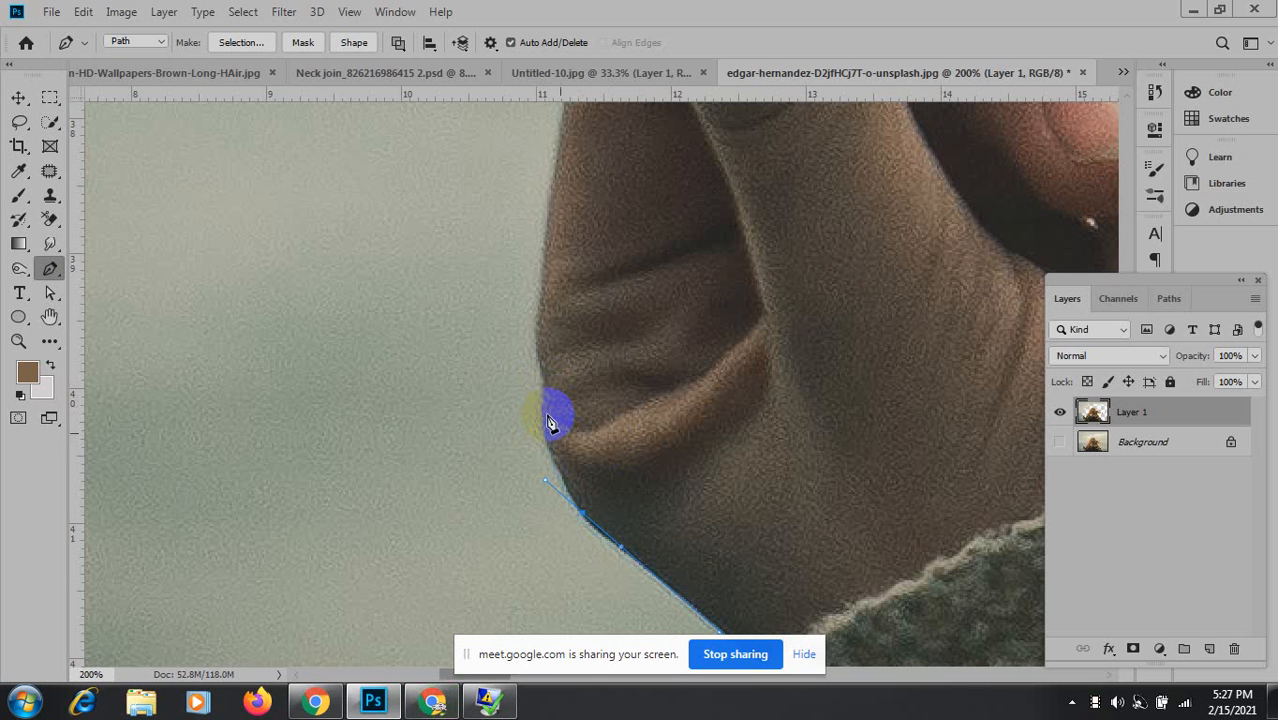
pyautogui.click(545, 430)
pyautogui.moveTo(549, 427); pyautogui.dragTo(548, 446)
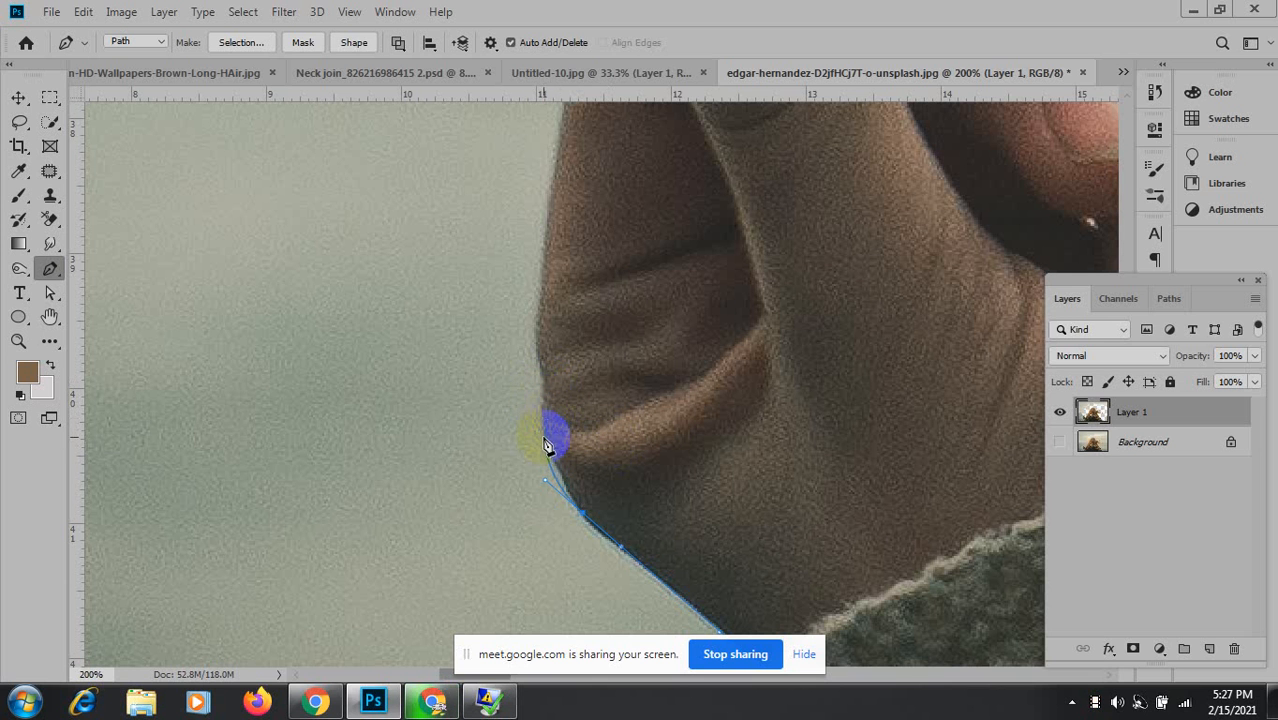
# Trace the path from the cuff's corner around the heel of the hand and up the palm's outer edge.
pyautogui.moveTo(681, 545); pyautogui.dragTo(631, 380)
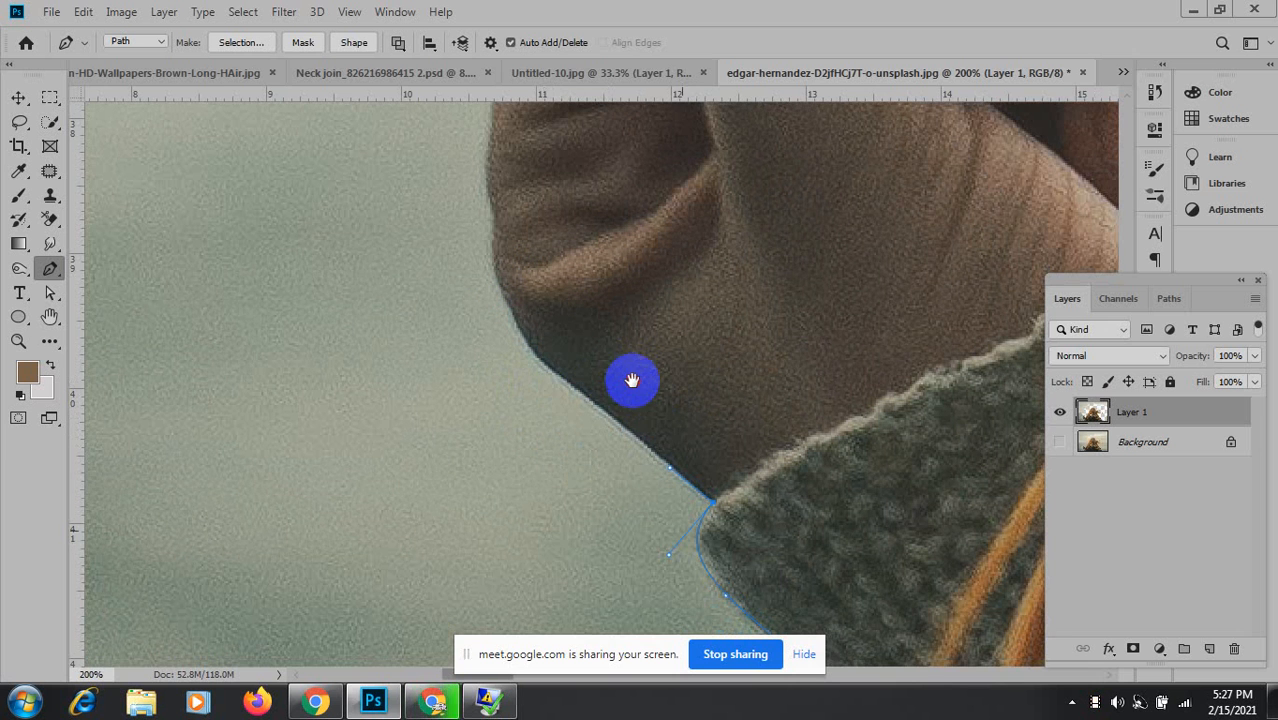
pyautogui.click(548, 370)
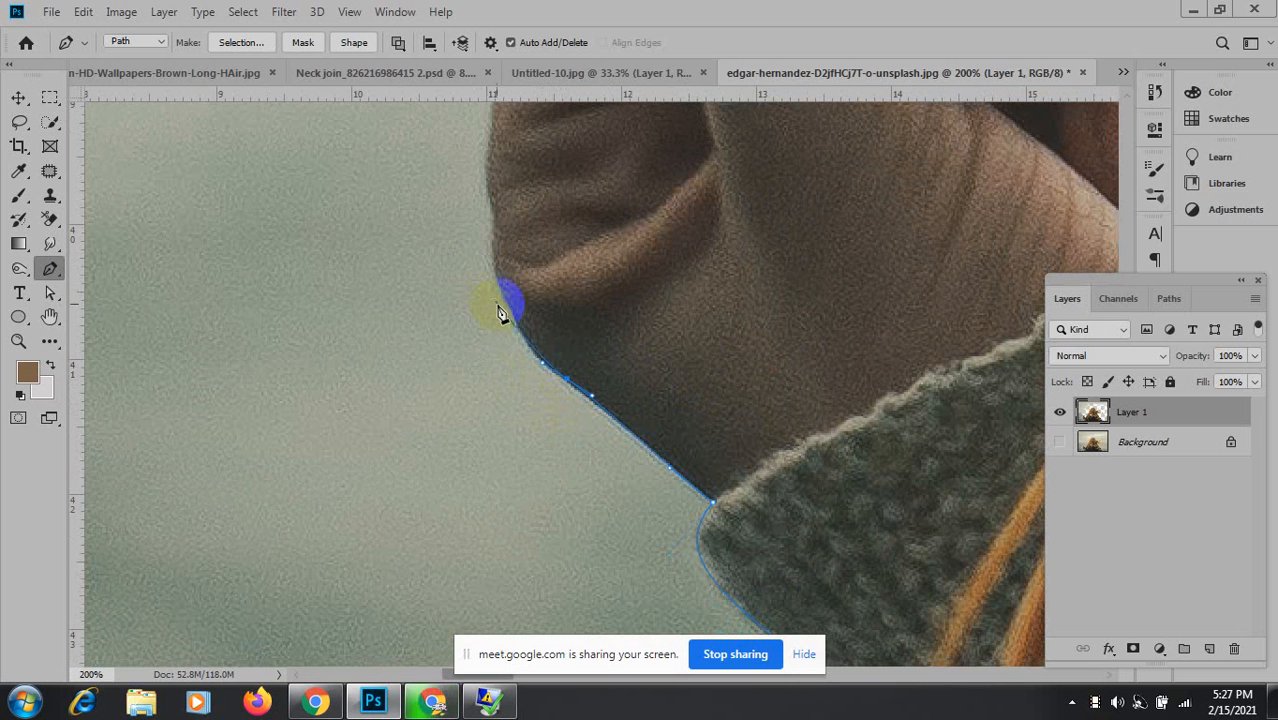
pyautogui.moveTo(513, 313); pyautogui.dragTo(502, 280)
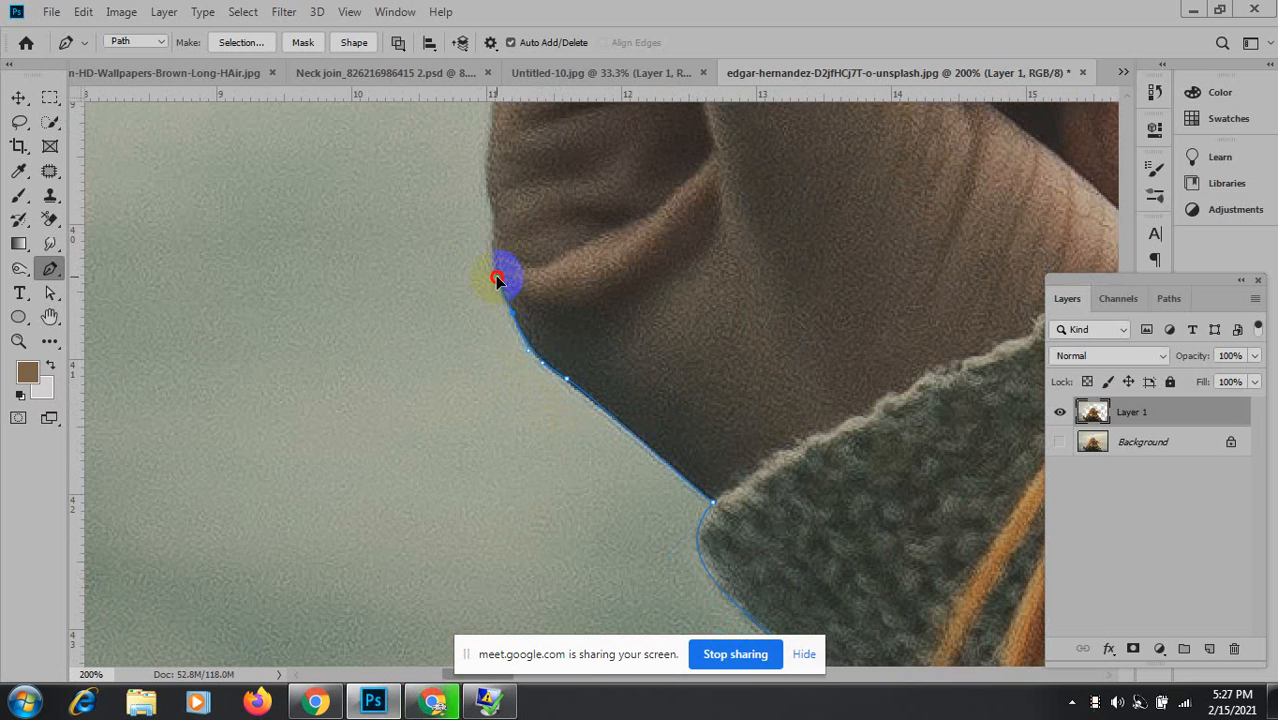
pyautogui.click(490, 170)
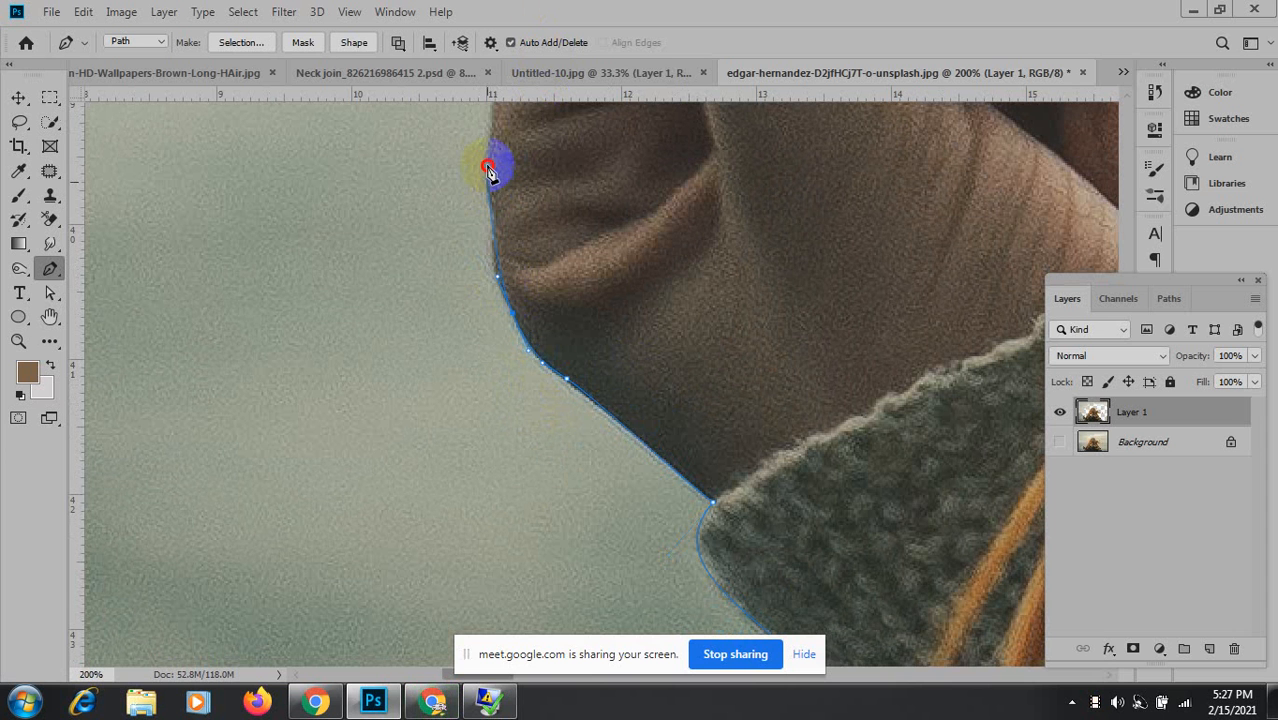
pyautogui.click(487, 146)
# Continue the path up the curled finger's outer edge to its notch with the thumb and on to the thumbnail's tip.
pyautogui.scroll(5, 539, 425)
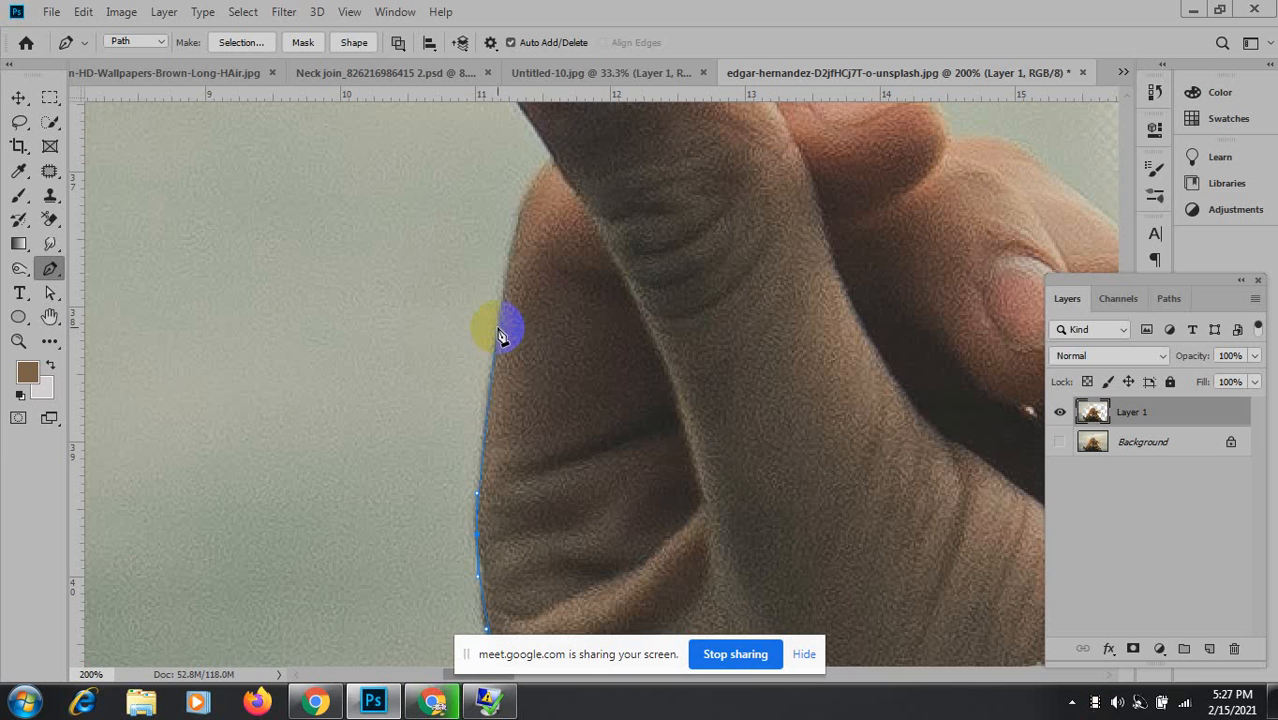
pyautogui.click(509, 277)
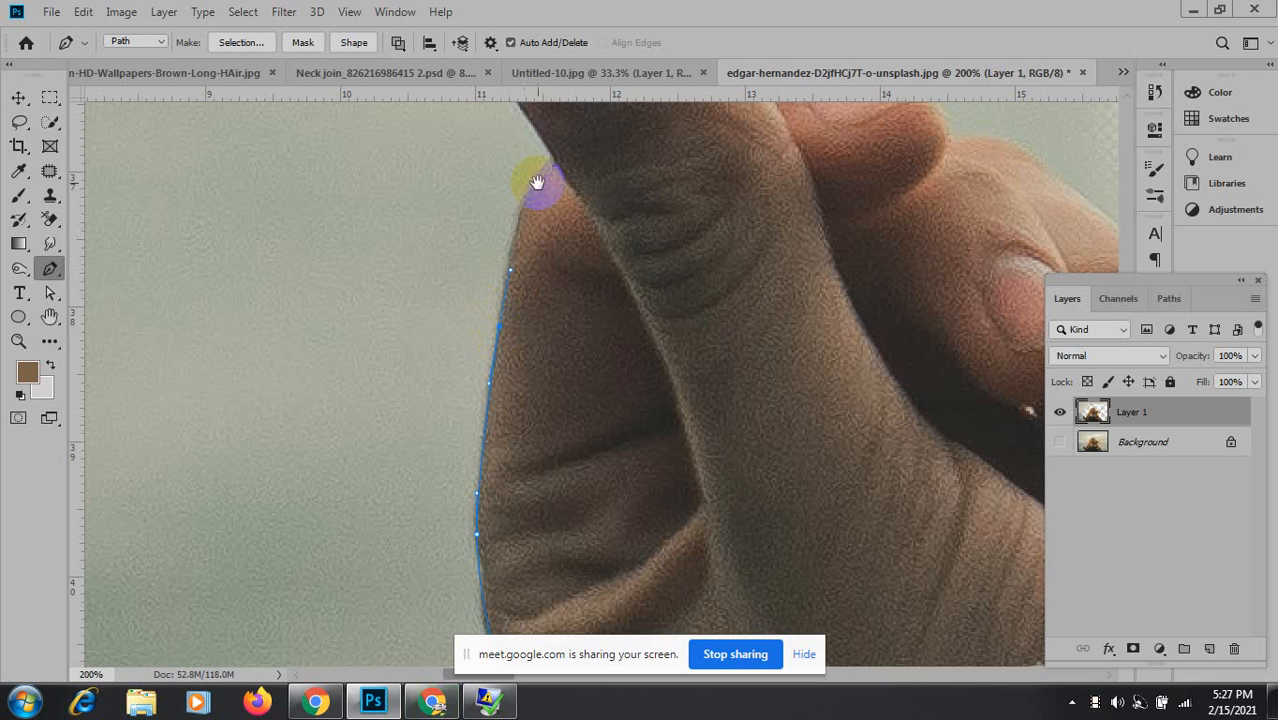
pyautogui.scroll(2, 536, 185)
pyautogui.click(548, 320)
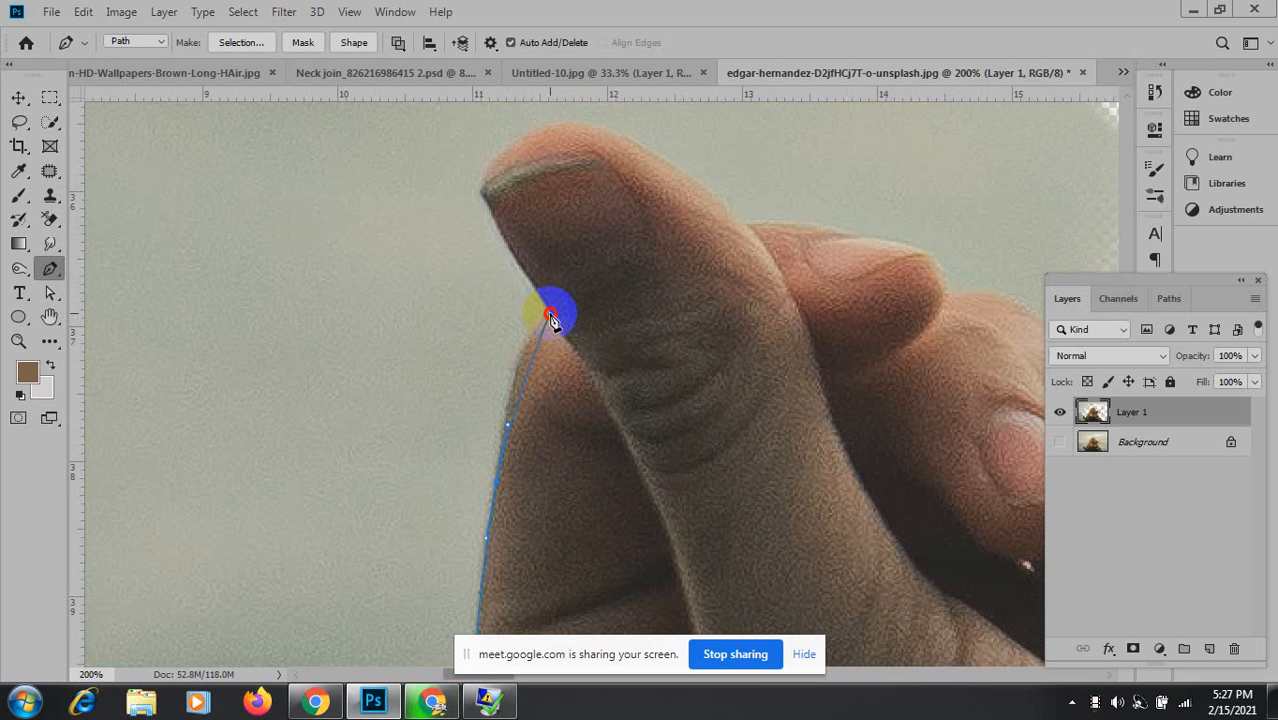
pyautogui.moveTo(550, 314); pyautogui.dragTo(522, 308)
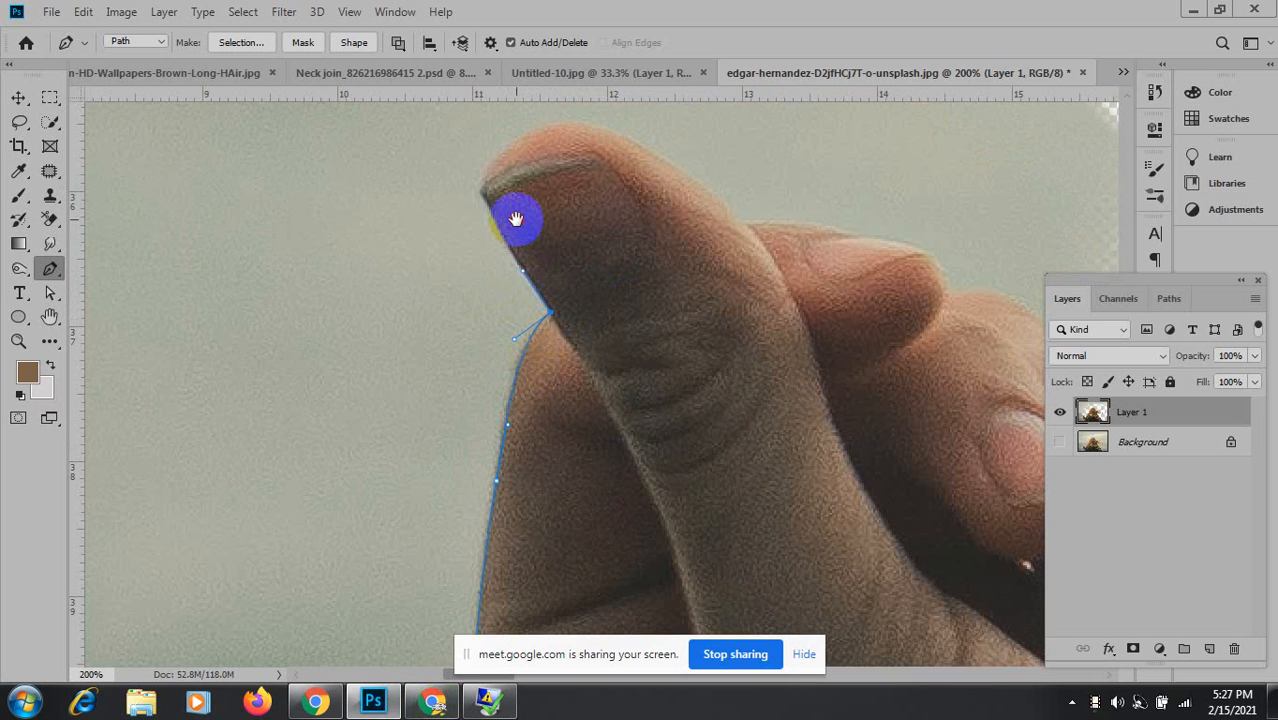
pyautogui.moveTo(513, 214); pyautogui.dragTo(511, 382)
pyautogui.click(522, 392)
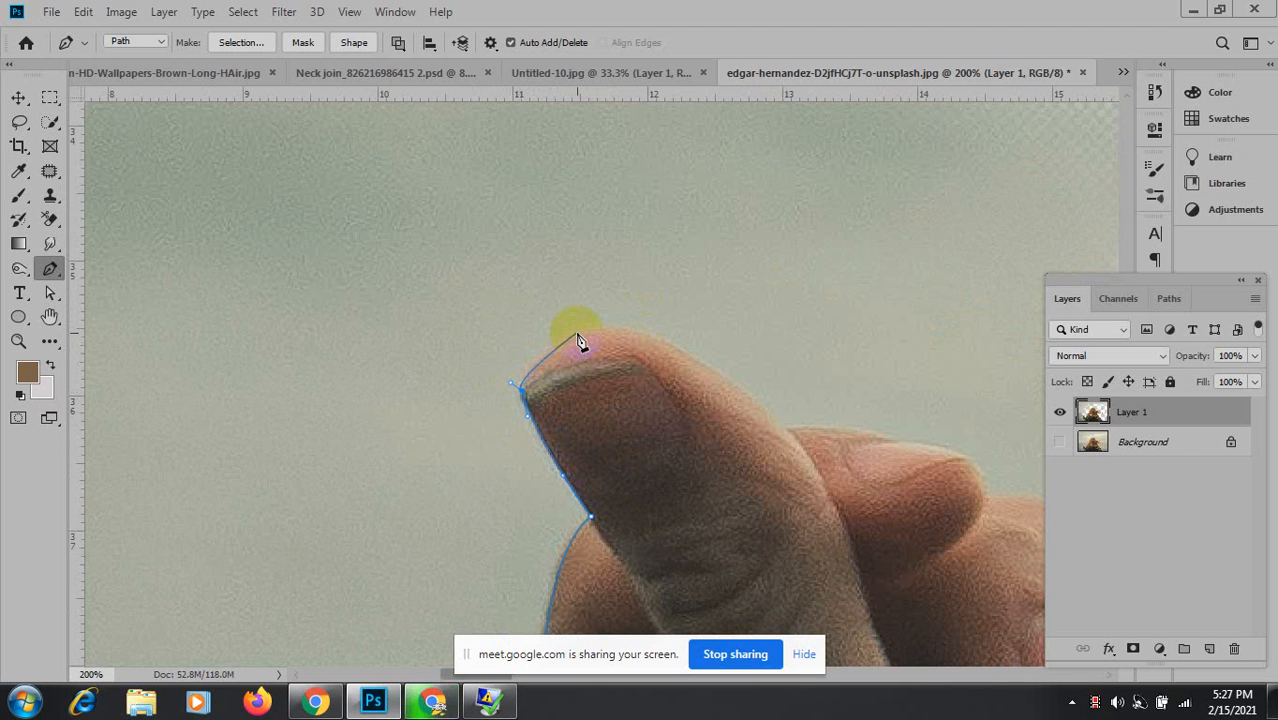
# Curve the path over the thumb's rounded tip and down its far side to where it meets the index finger.
pyautogui.click(582, 334)
pyautogui.moveTo(582, 334); pyautogui.dragTo(614, 325)
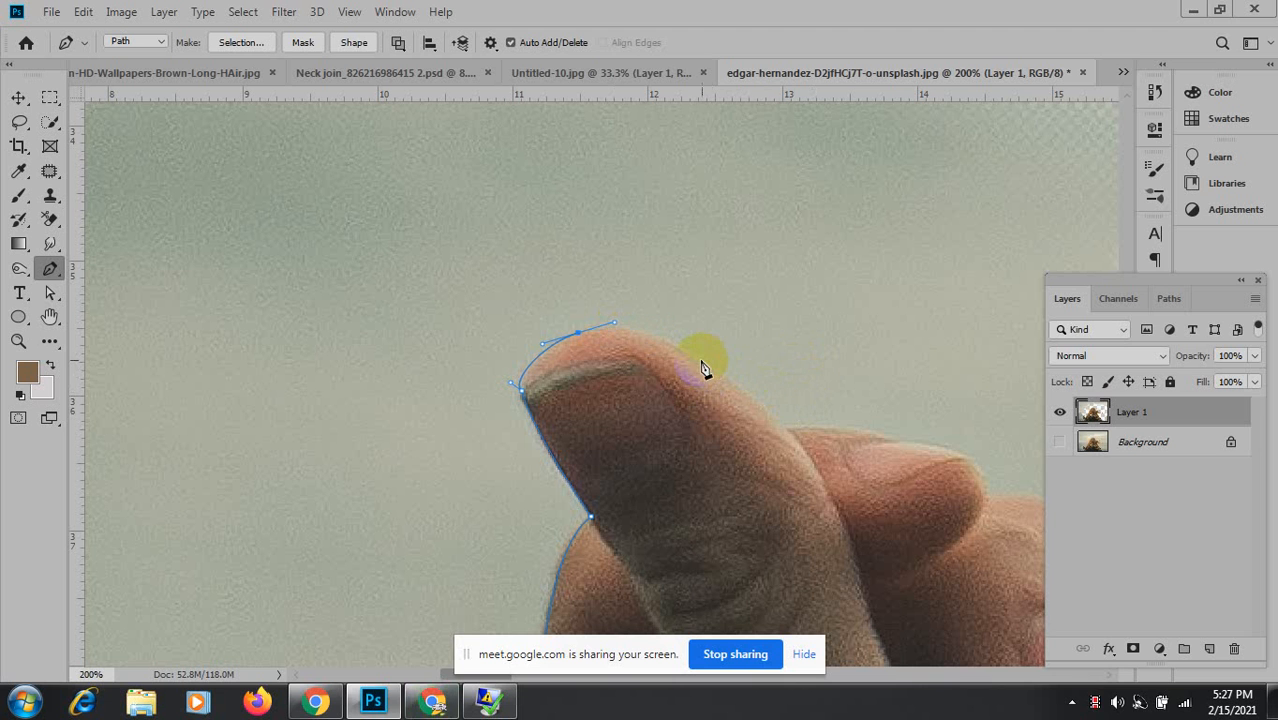
pyautogui.moveTo(698, 357); pyautogui.dragTo(742, 392)
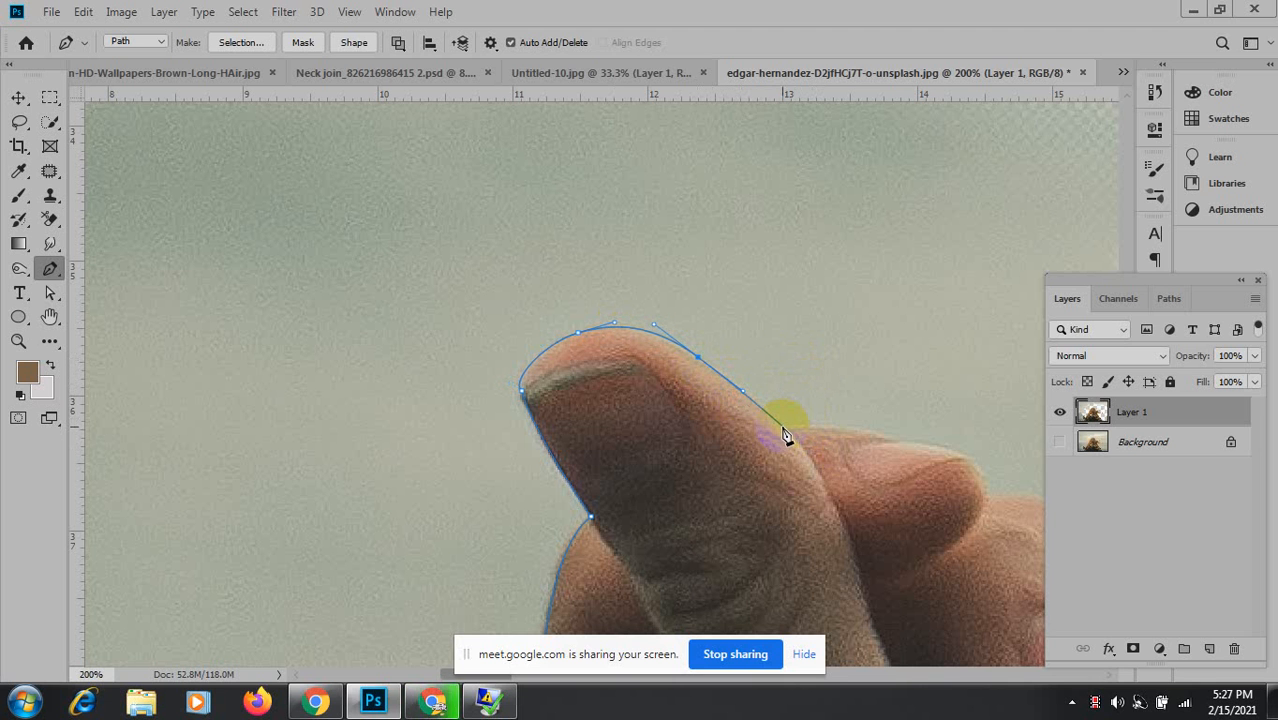
pyautogui.moveTo(789, 441); pyautogui.dragTo(808, 424)
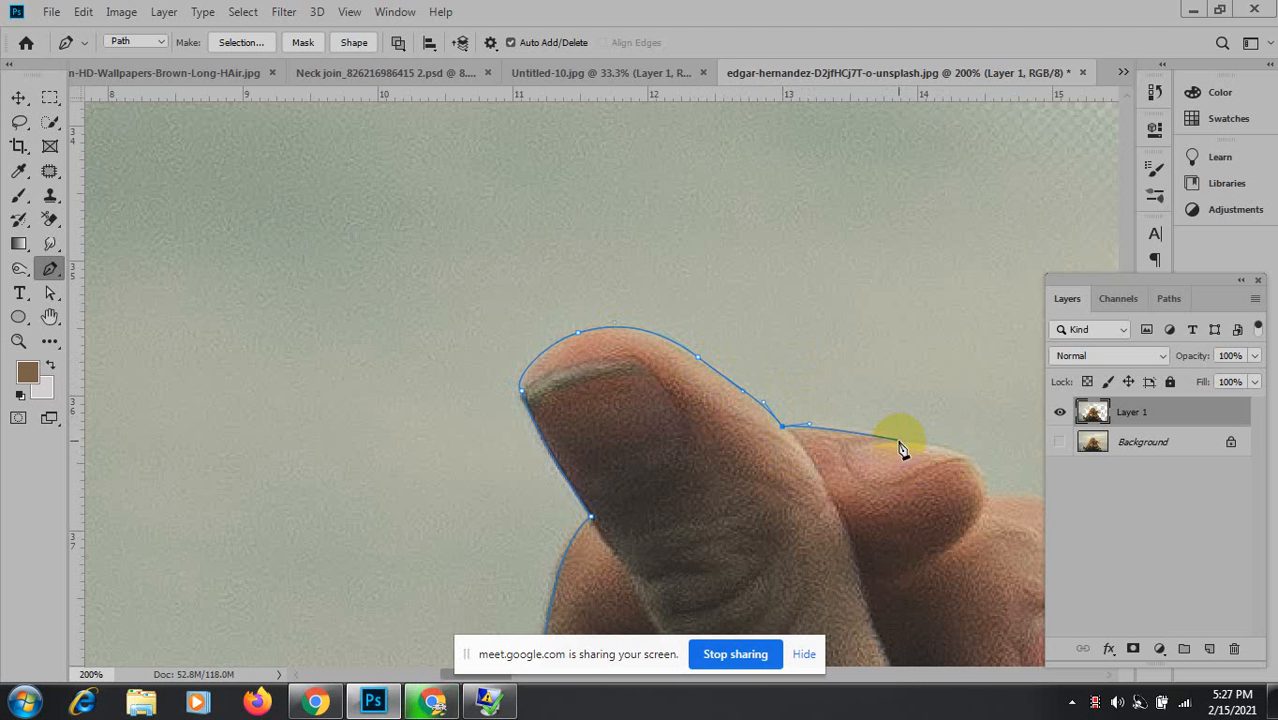
# Continue the path over the index fingertip and the remaining knuckles to where the hand meets the hair.
pyautogui.moveTo(898, 438); pyautogui.dragTo(485, 389)
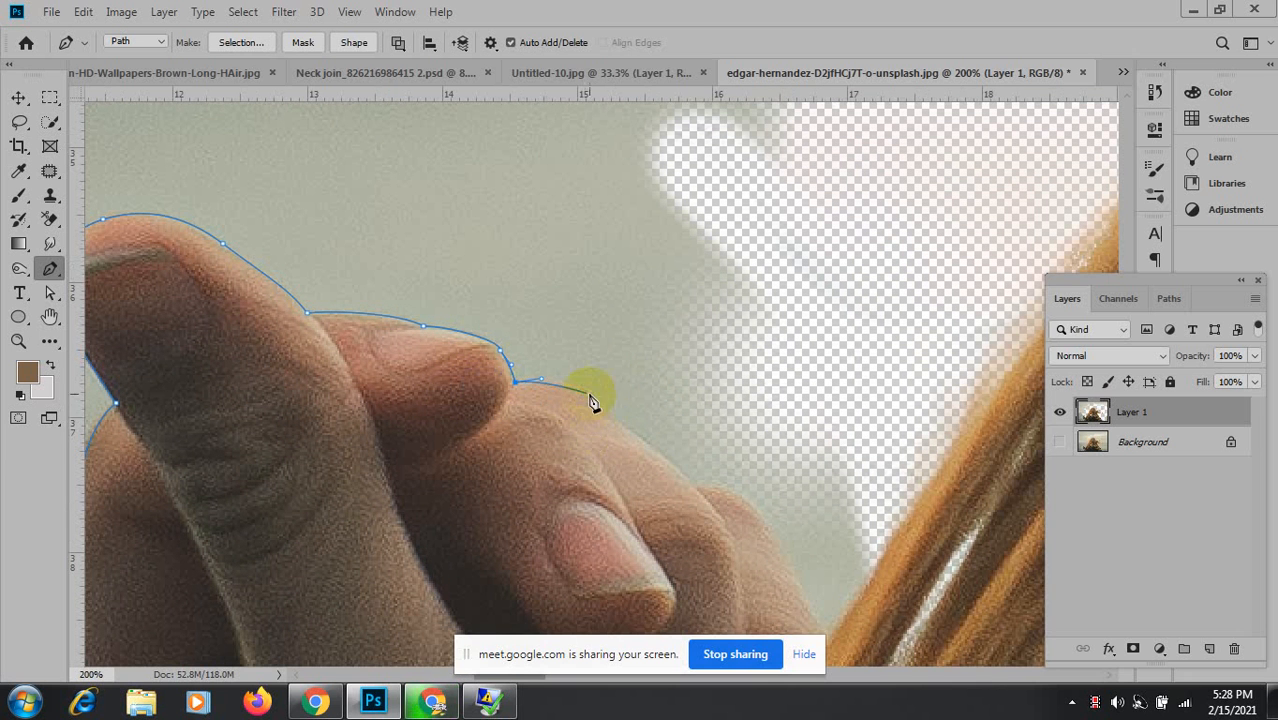
pyautogui.moveTo(591, 395); pyautogui.dragTo(648, 437)
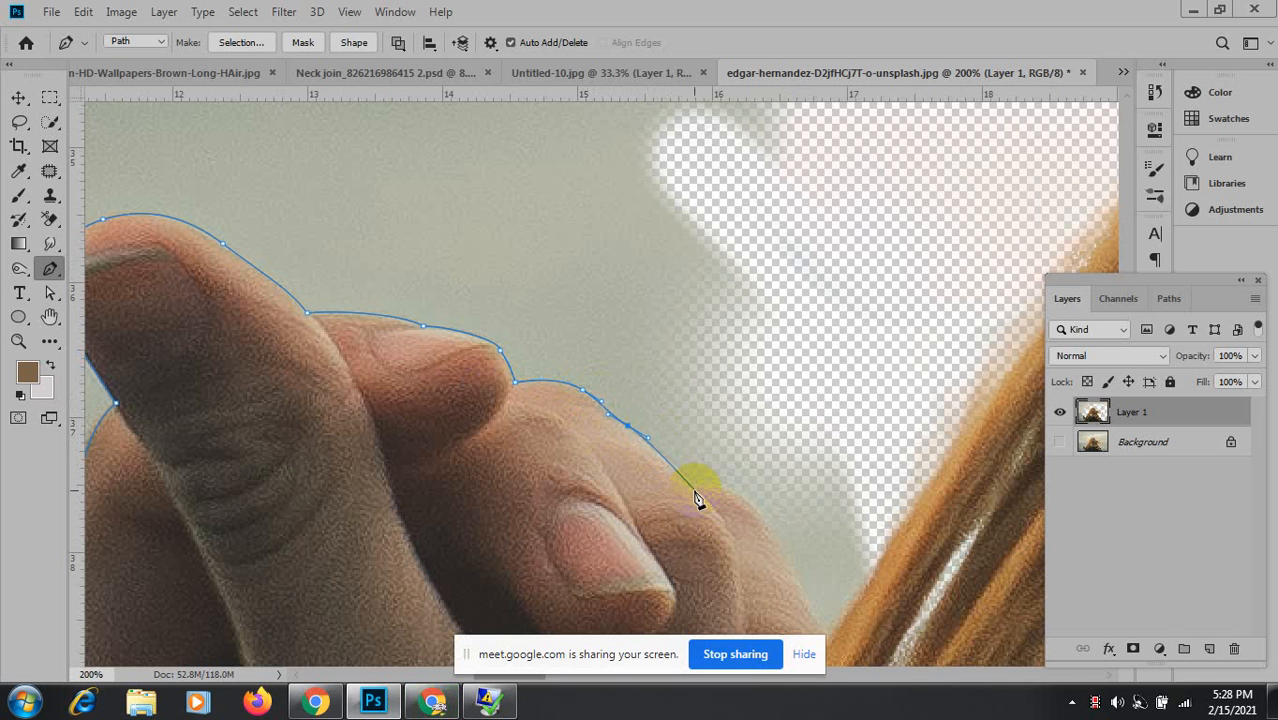
pyautogui.moveTo(694, 490); pyautogui.dragTo(707, 477)
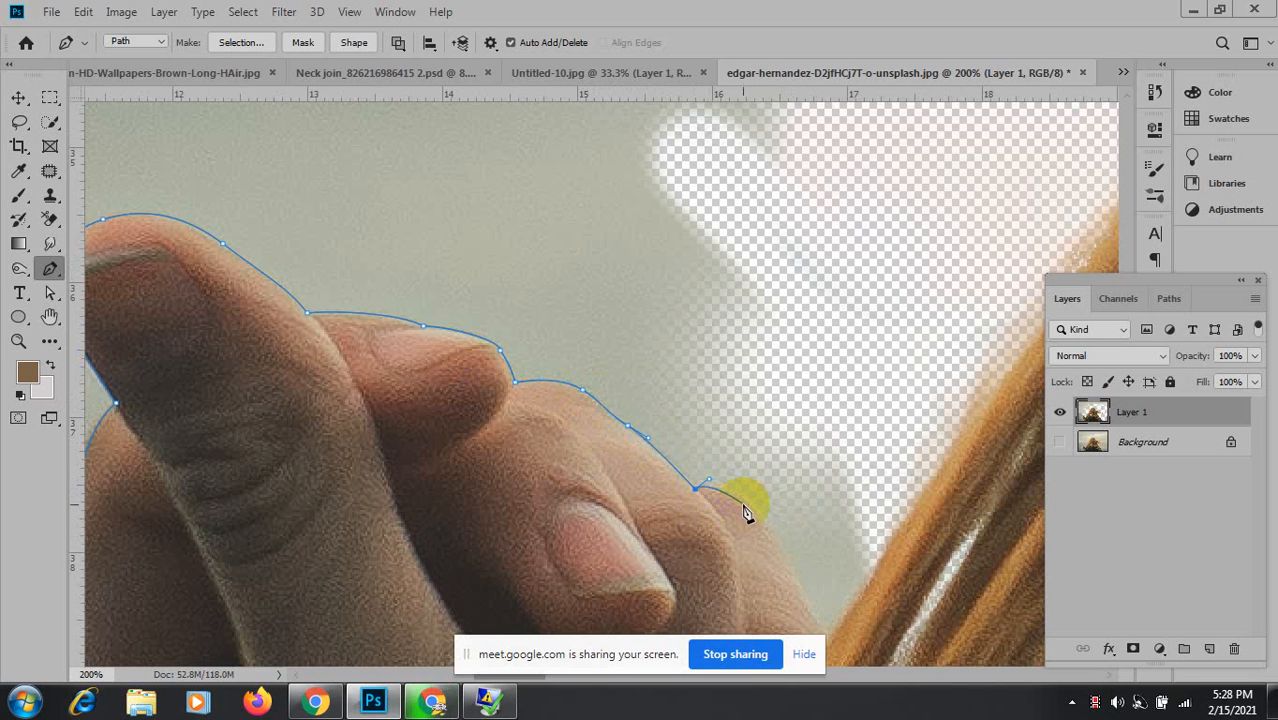
pyautogui.moveTo(757, 513); pyautogui.dragTo(652, 356)
# Extend the path from the last finger a short way up the hair's outer edge.
pyautogui.click(718, 228)
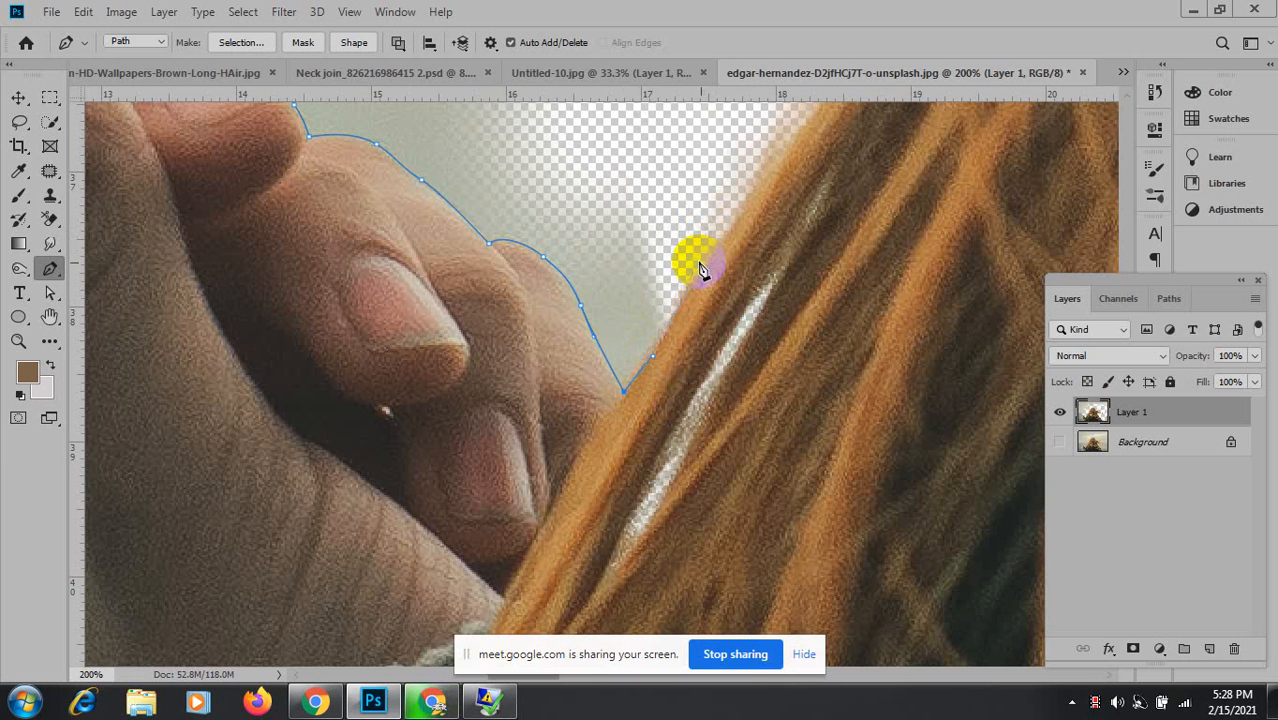
pyautogui.click(700, 272)
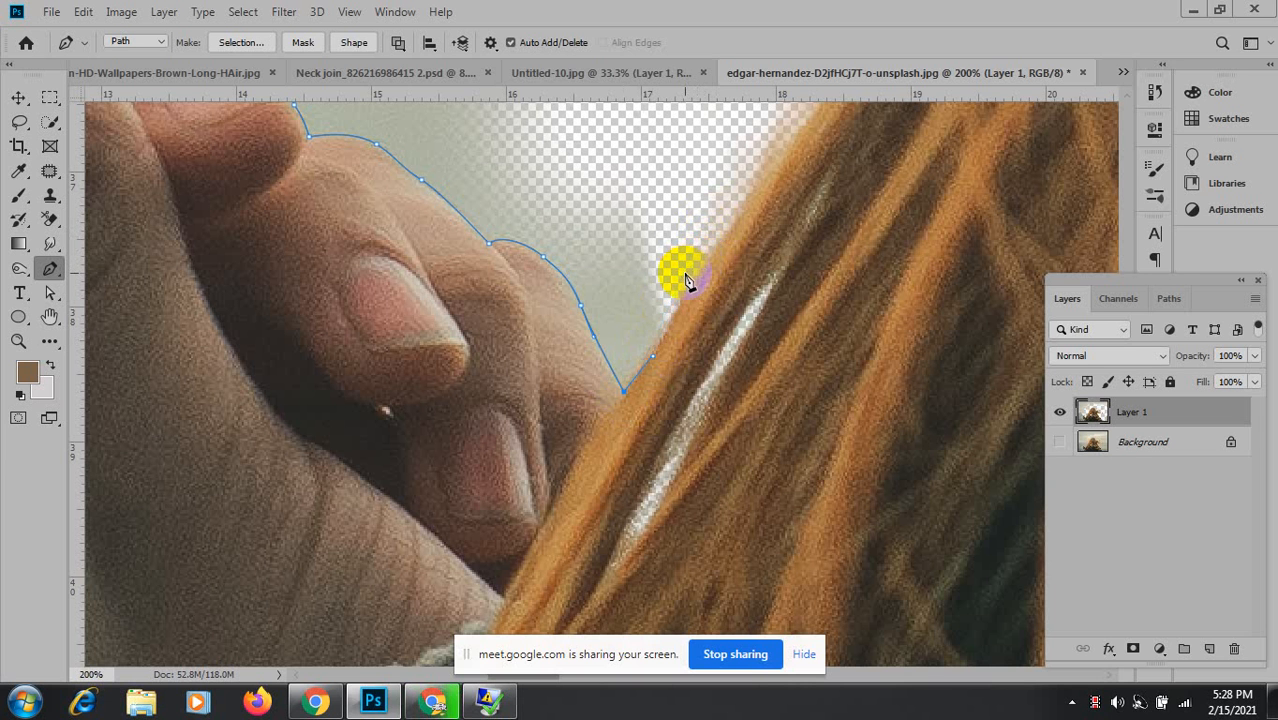
pyautogui.moveTo(700, 272); pyautogui.dragTo(709, 235)
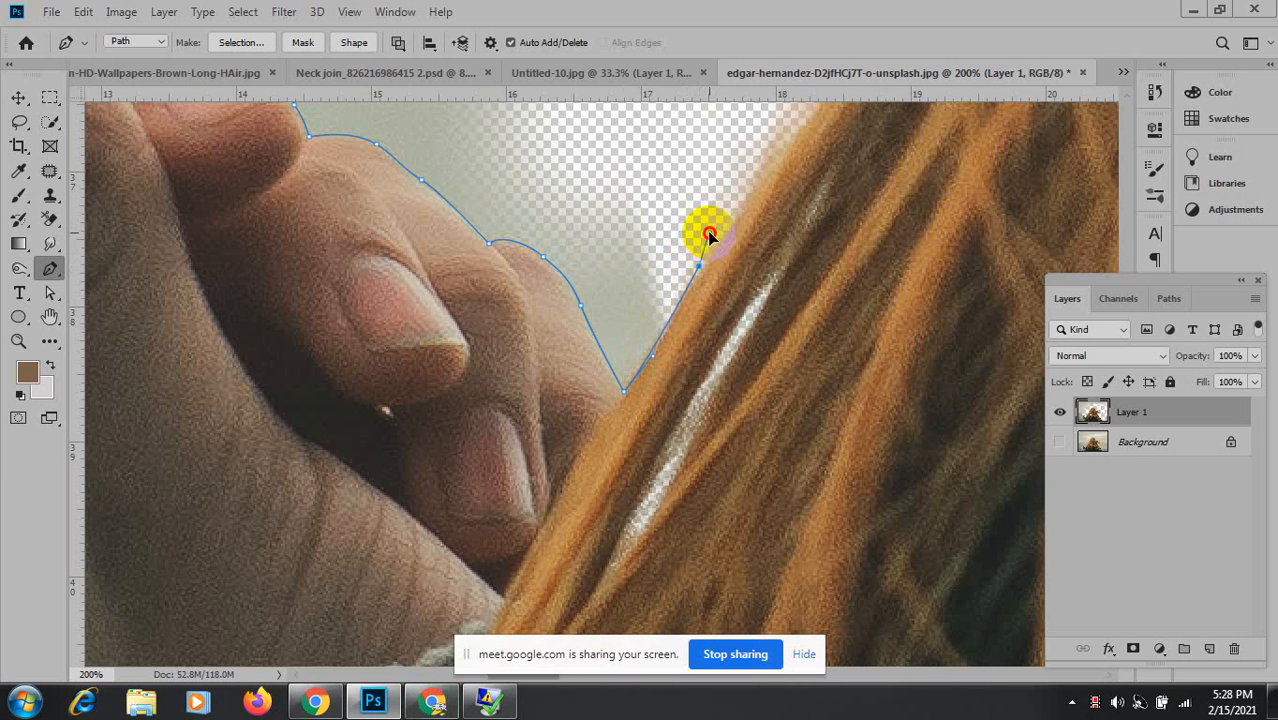
pyautogui.press('space')
pyautogui.moveTo(686, 168); pyautogui.dragTo(502, 445)
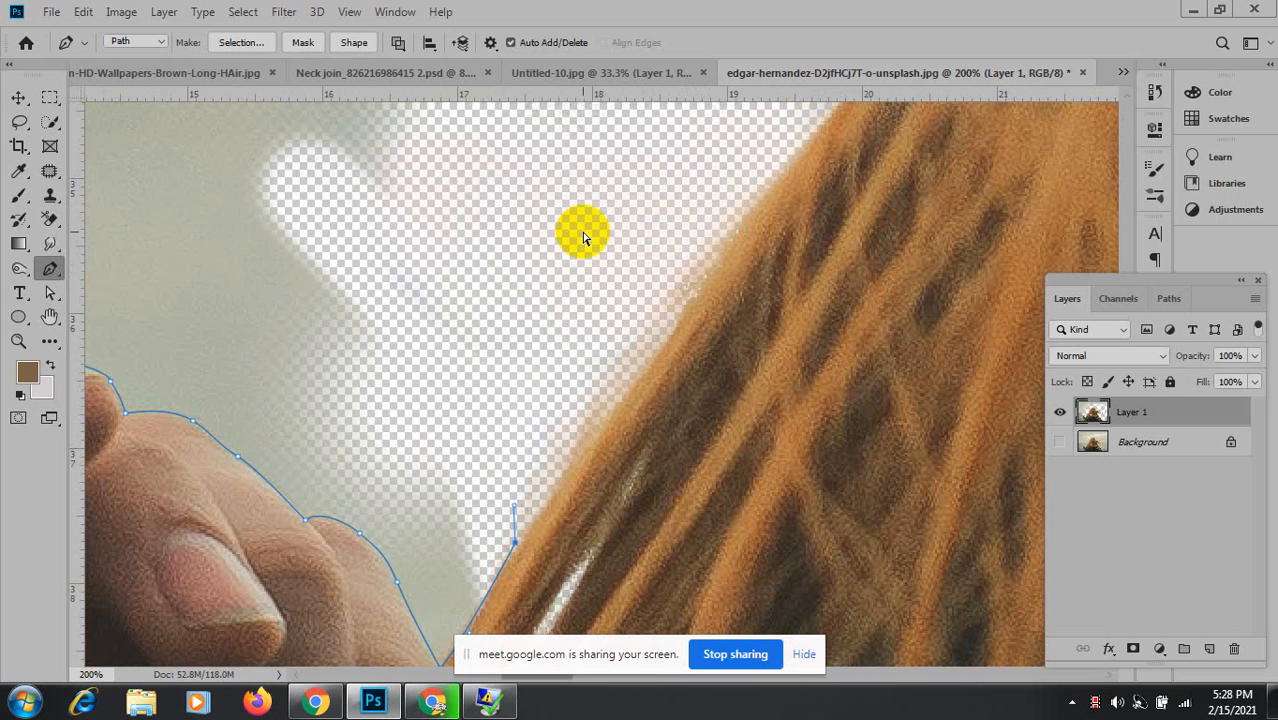
# Draw the path loosely outside the hair, up its side from the hand and over the crown of the head.
pyautogui.scroll(-6, 584, 237)
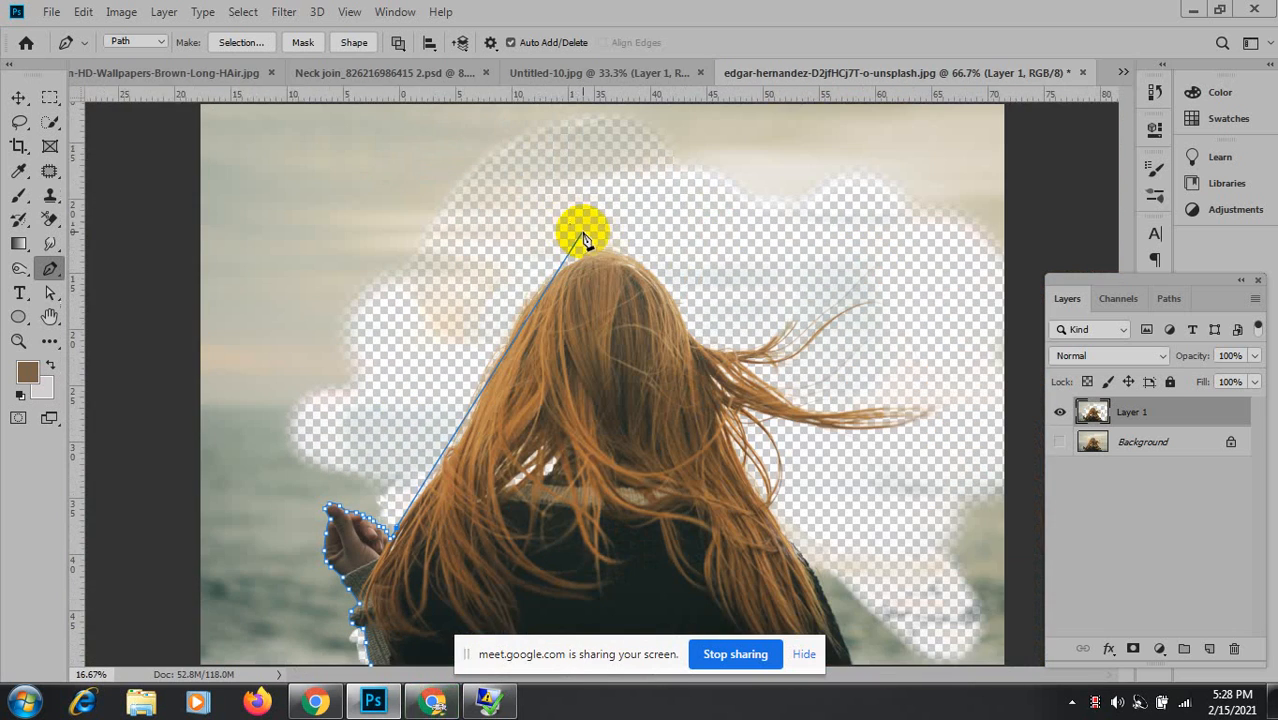
pyautogui.click(394, 527)
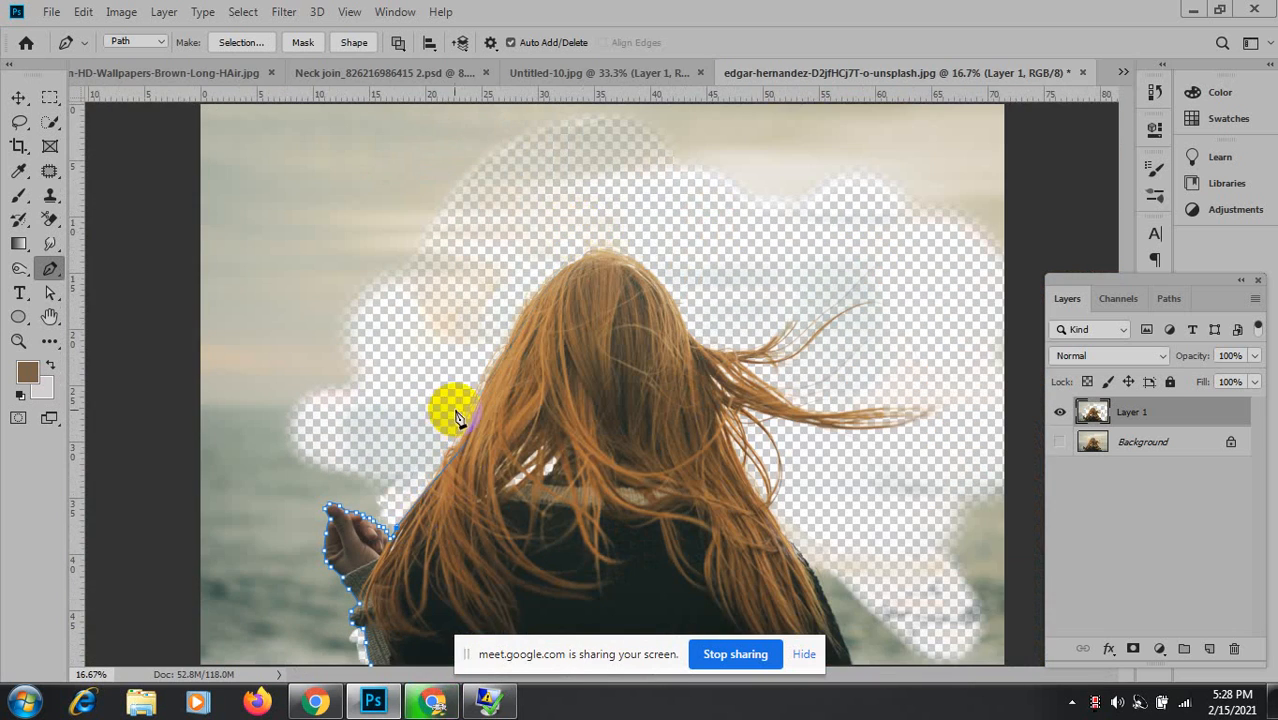
pyautogui.moveTo(463, 396); pyautogui.dragTo(475, 370)
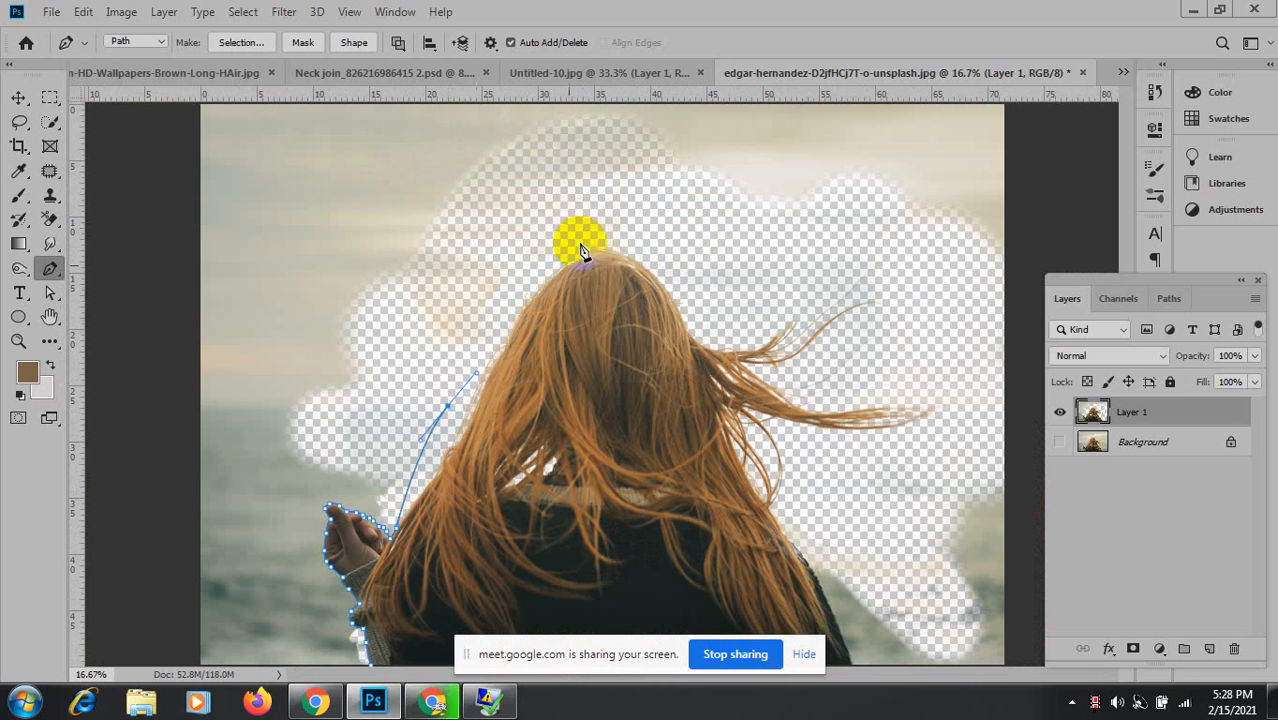
pyautogui.moveTo(536, 262); pyautogui.dragTo(545, 235)
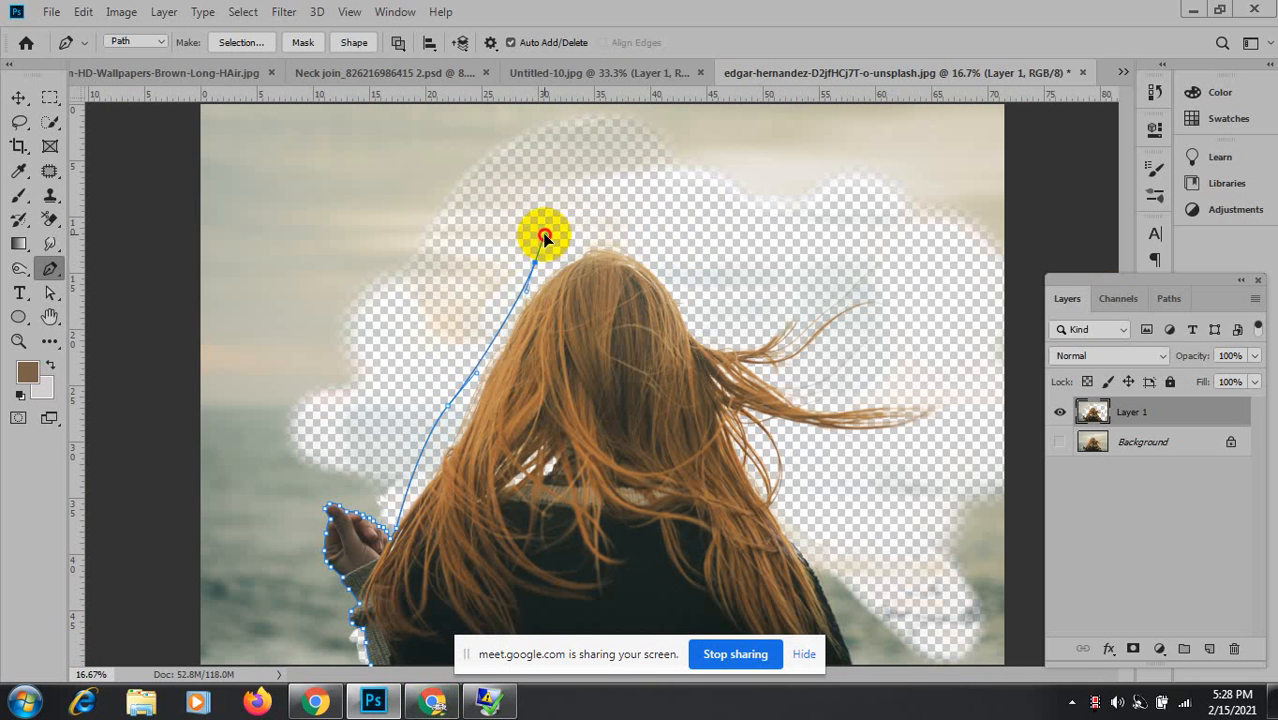
pyautogui.moveTo(643, 232); pyautogui.dragTo(678, 256)
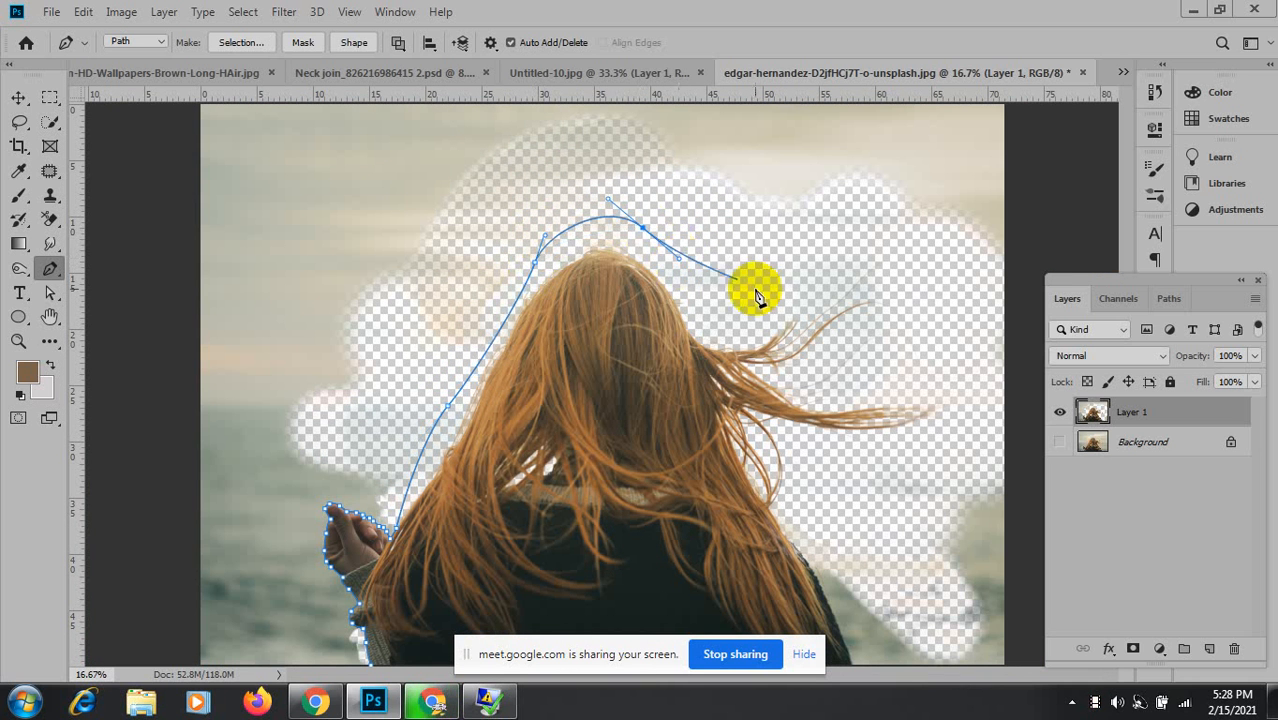
# Continue the path down past the crown to the base of the windblown strands, and undo the extra anchor above their tips.
pyautogui.moveTo(700, 318); pyautogui.dragTo(783, 290)
pyautogui.moveTo(870, 277); pyautogui.dragTo(903, 304)
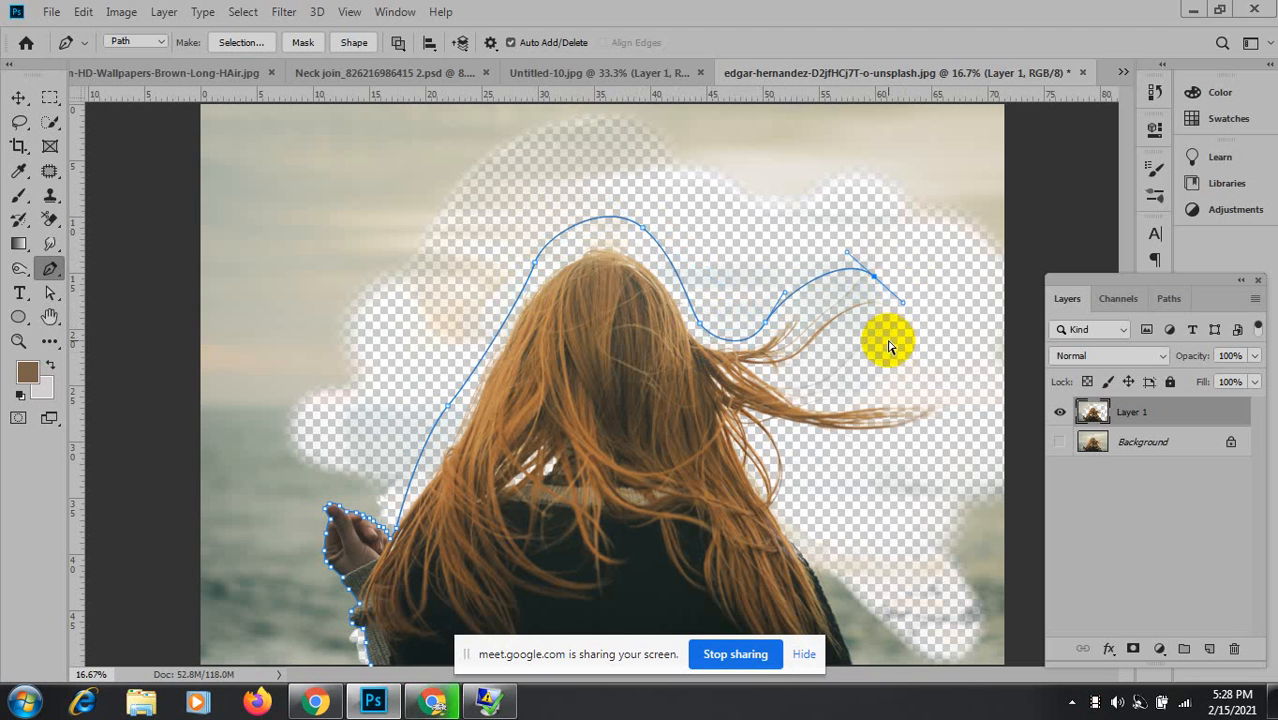
pyautogui.hotkey('ctrl', 'z')
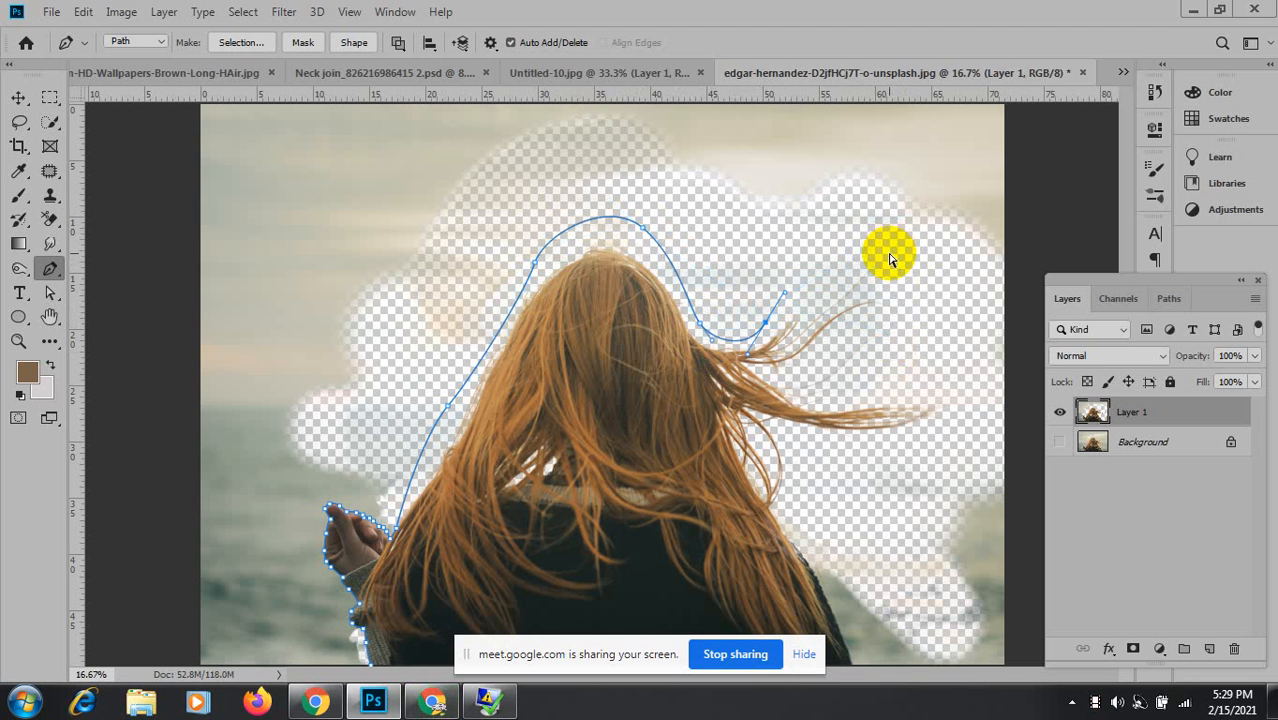
# Continue the path around the tips of the upper windblown strands and in and out of the gap beneath them.
pyautogui.moveTo(884, 258); pyautogui.dragTo(819, 342)
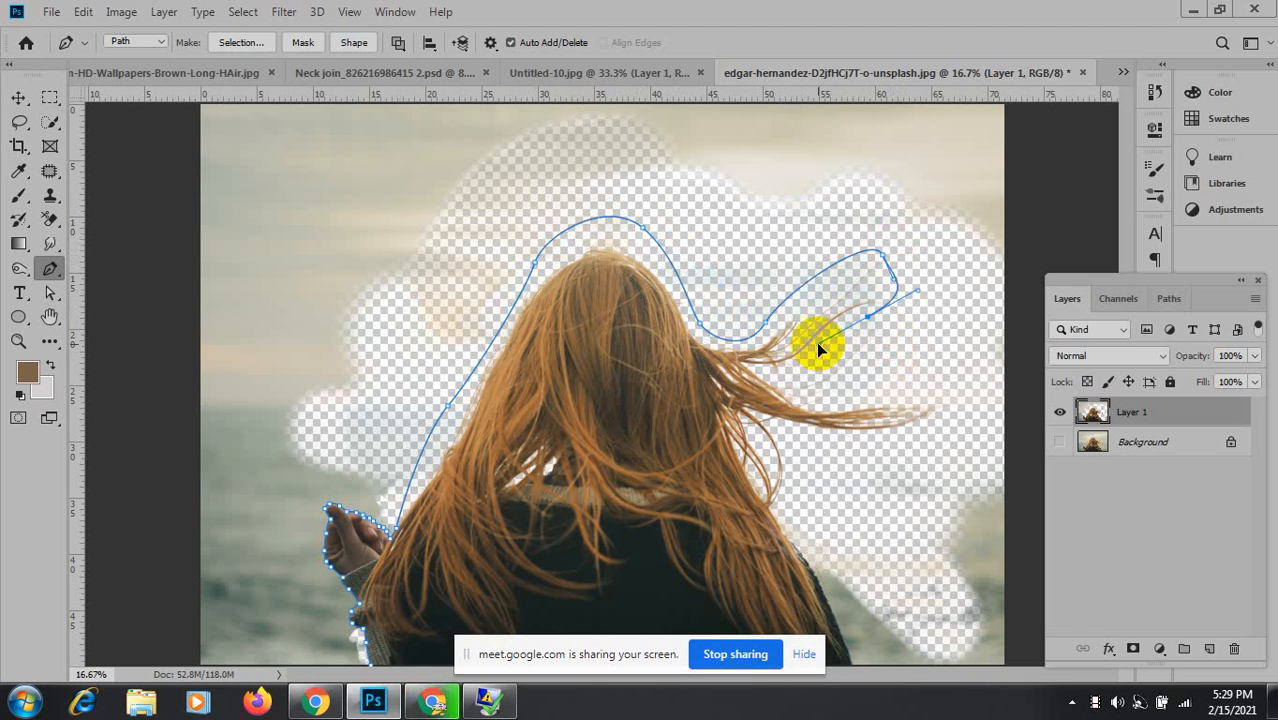
pyautogui.click(792, 375)
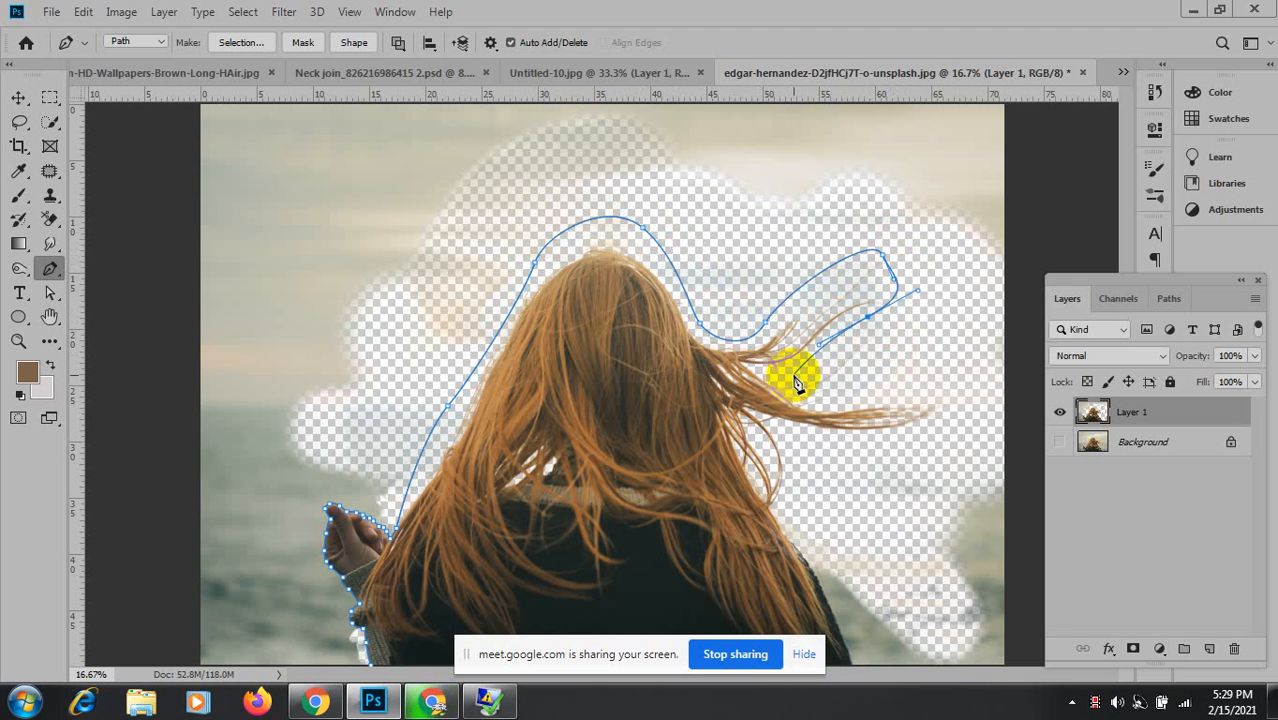
pyautogui.click(878, 323)
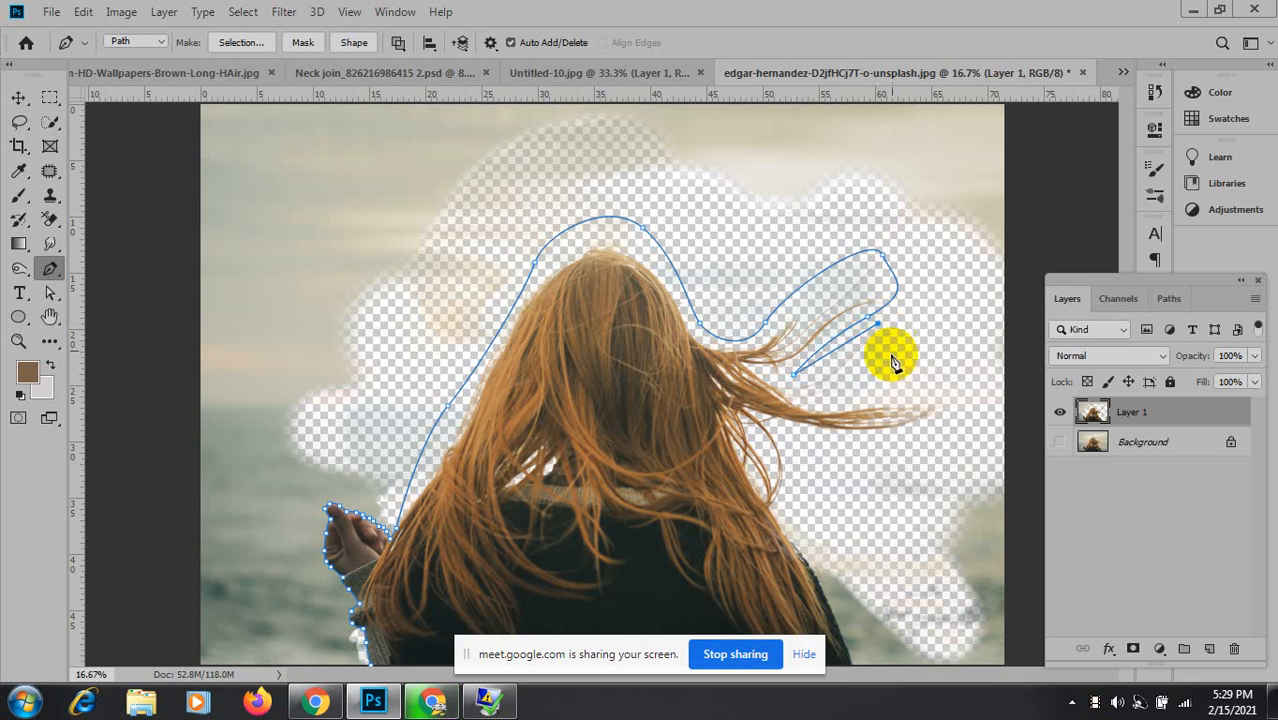
pyautogui.click(839, 382)
pyautogui.click(871, 396)
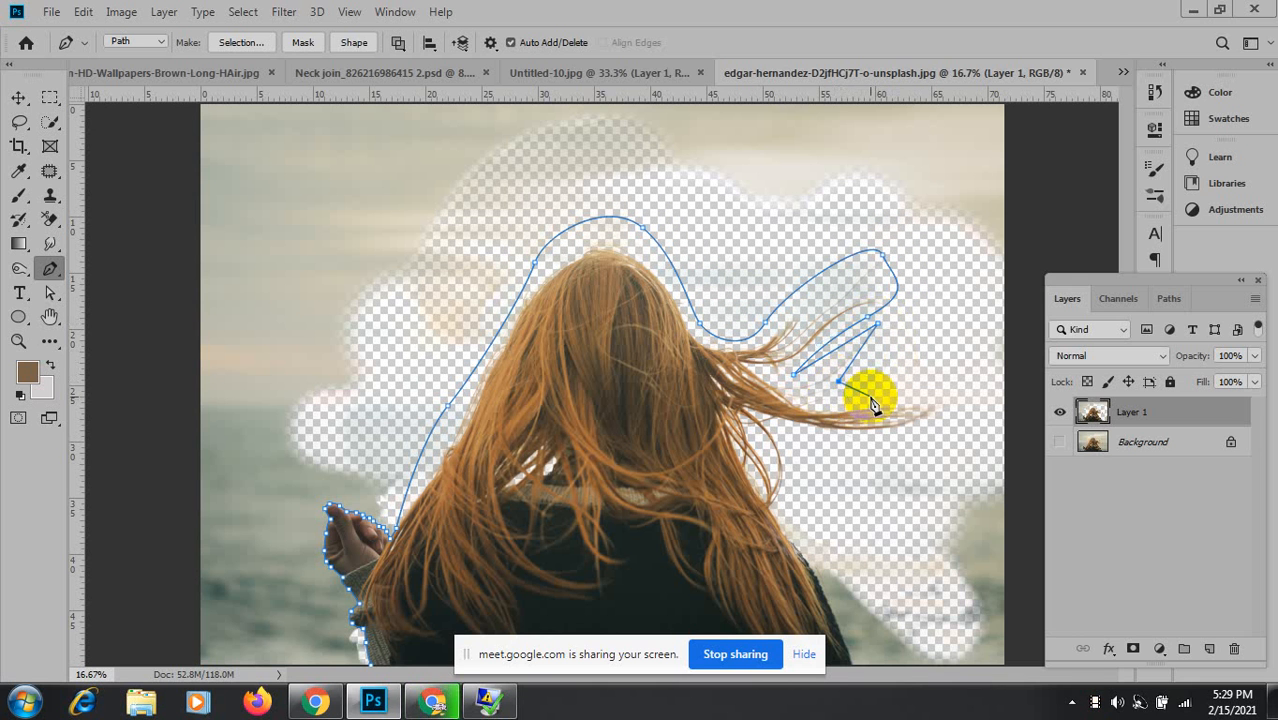
# Take the path around the tips of the lower windblown strand, back beneath it and down outside the loose looping hairs.
pyautogui.click(950, 391)
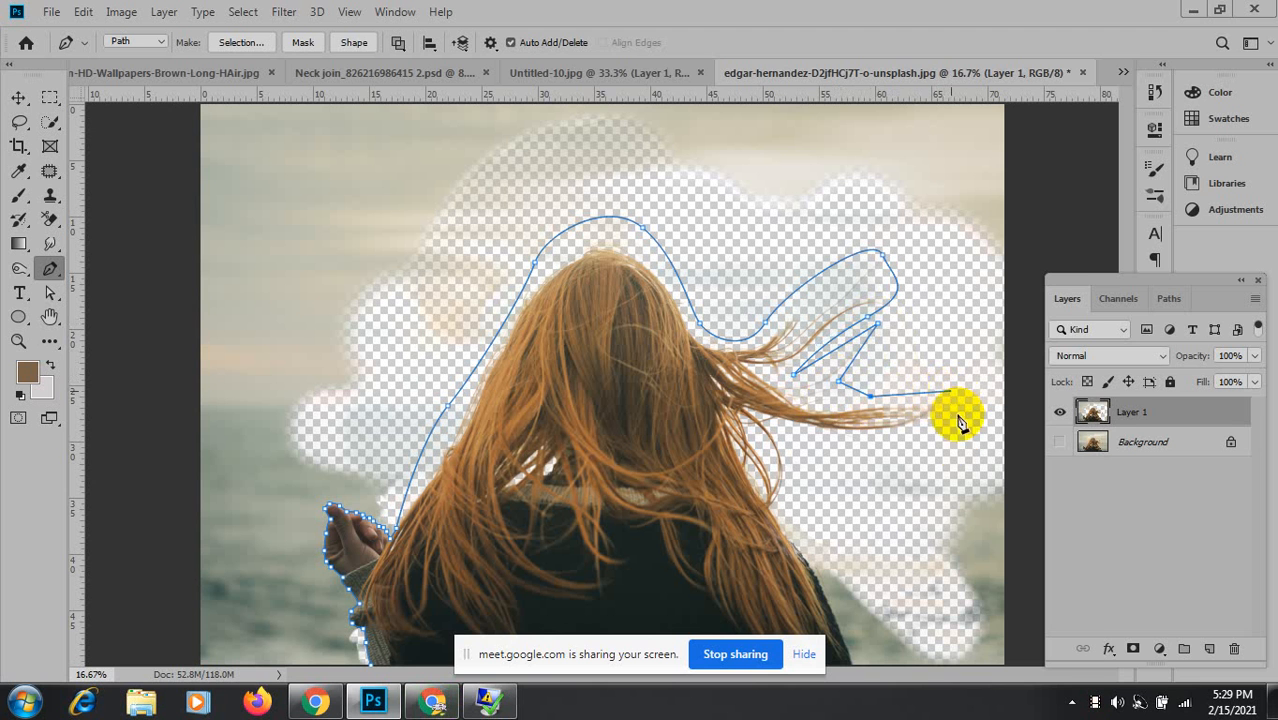
pyautogui.click(922, 436)
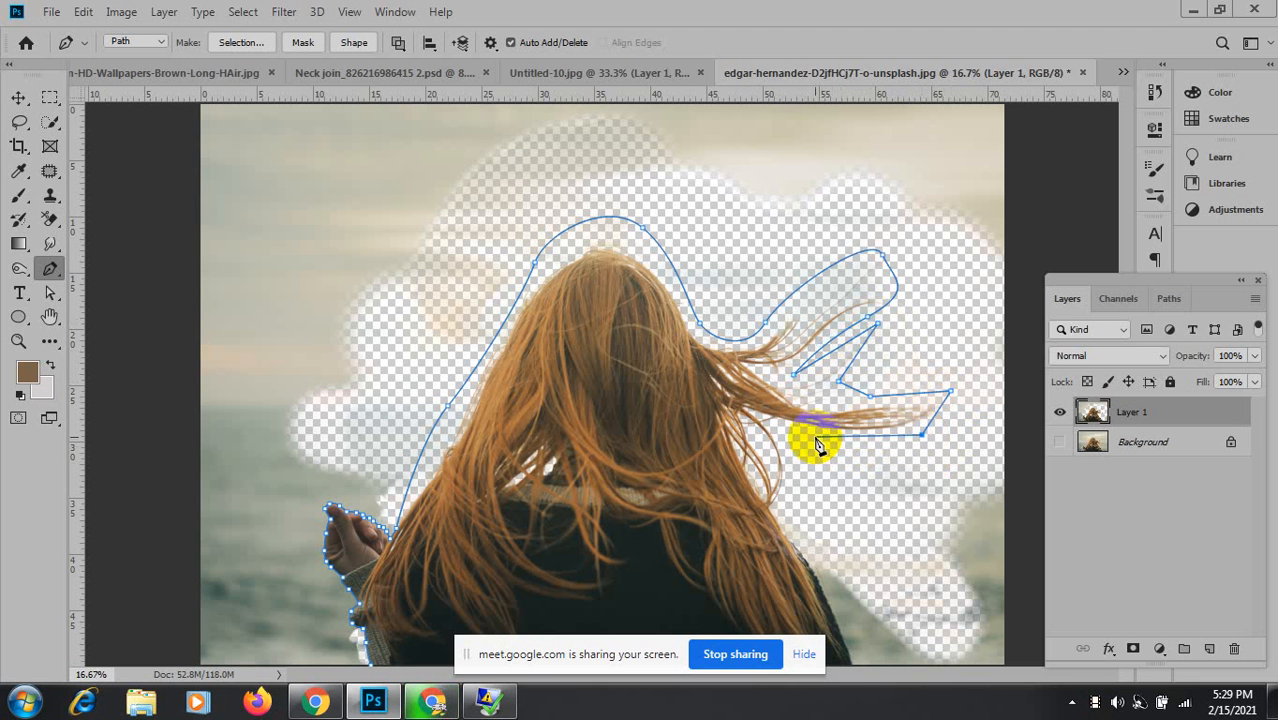
pyautogui.click(815, 436)
pyautogui.moveTo(779, 426); pyautogui.dragTo(779, 440)
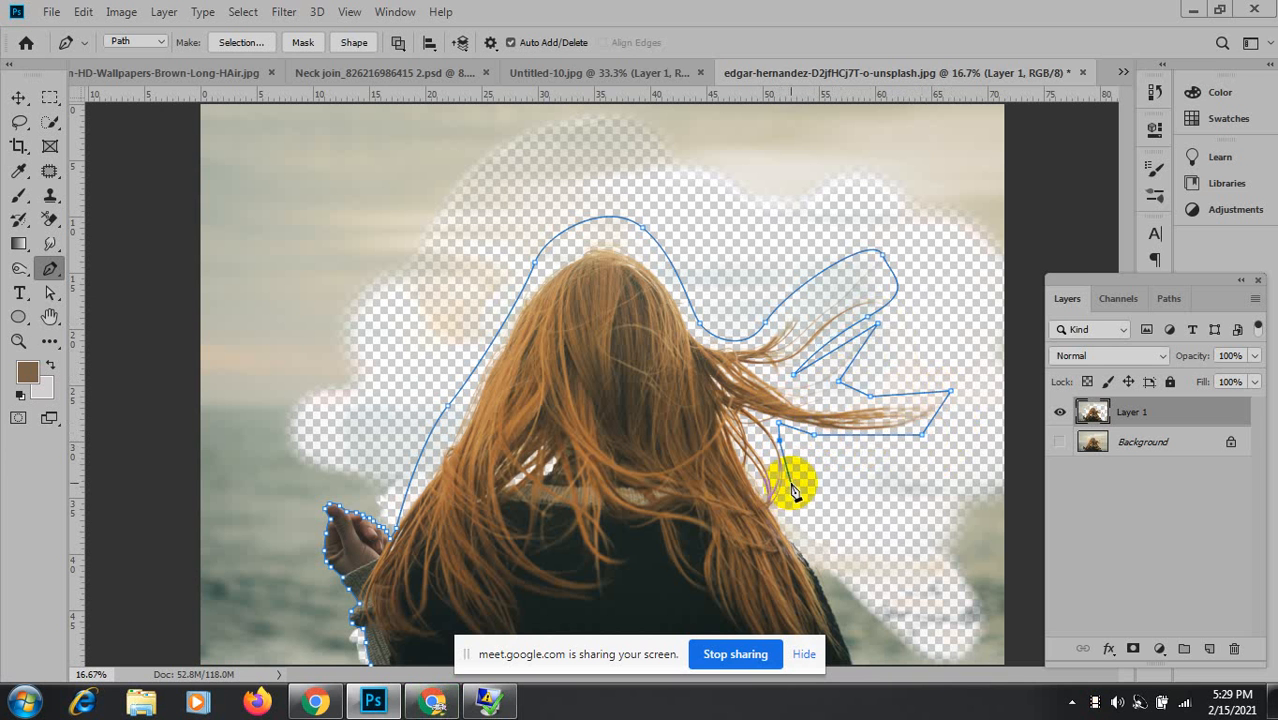
pyautogui.moveTo(791, 484); pyautogui.dragTo(782, 513)
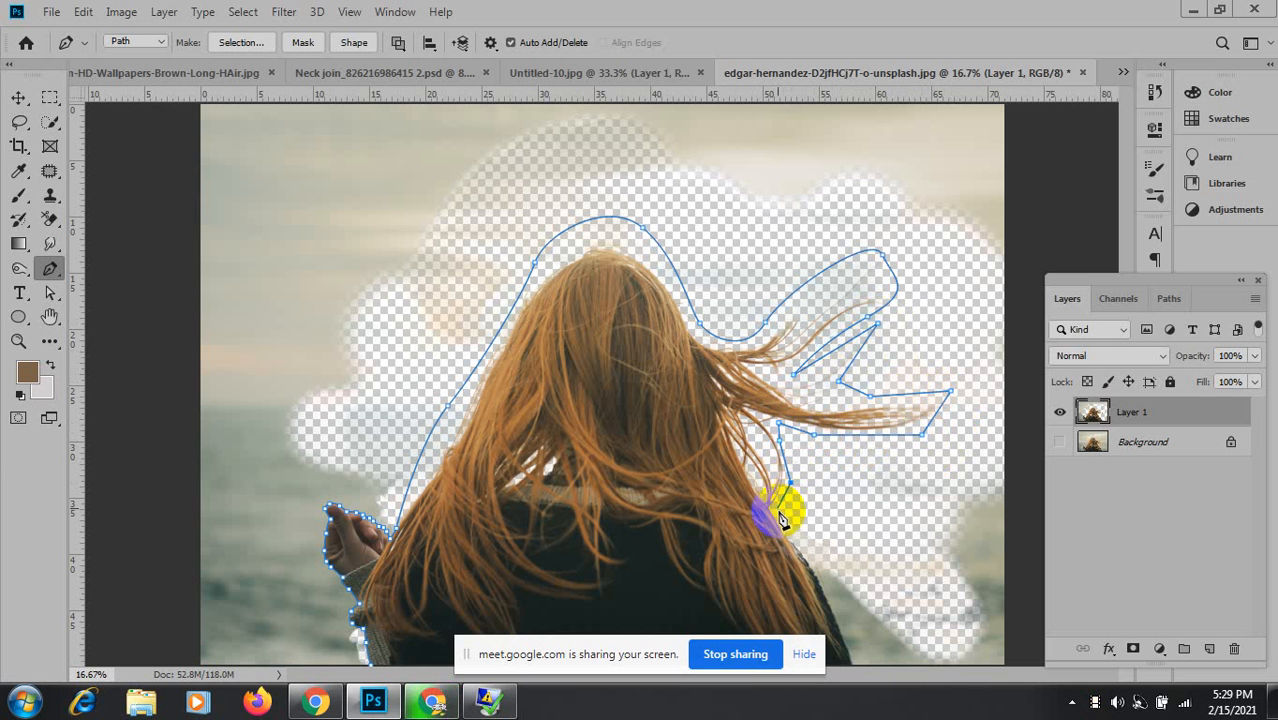
# Bring the path in below the looping hairs to meet the hair's edge just above the shoulder.
pyautogui.click(778, 509)
pyautogui.keyDown('ctrl'); pyautogui.click(801, 544); pyautogui.keyUp('ctrl')
pyautogui.keyDown('ctrl'); pyautogui.click(801, 544); pyautogui.keyUp('ctrl')
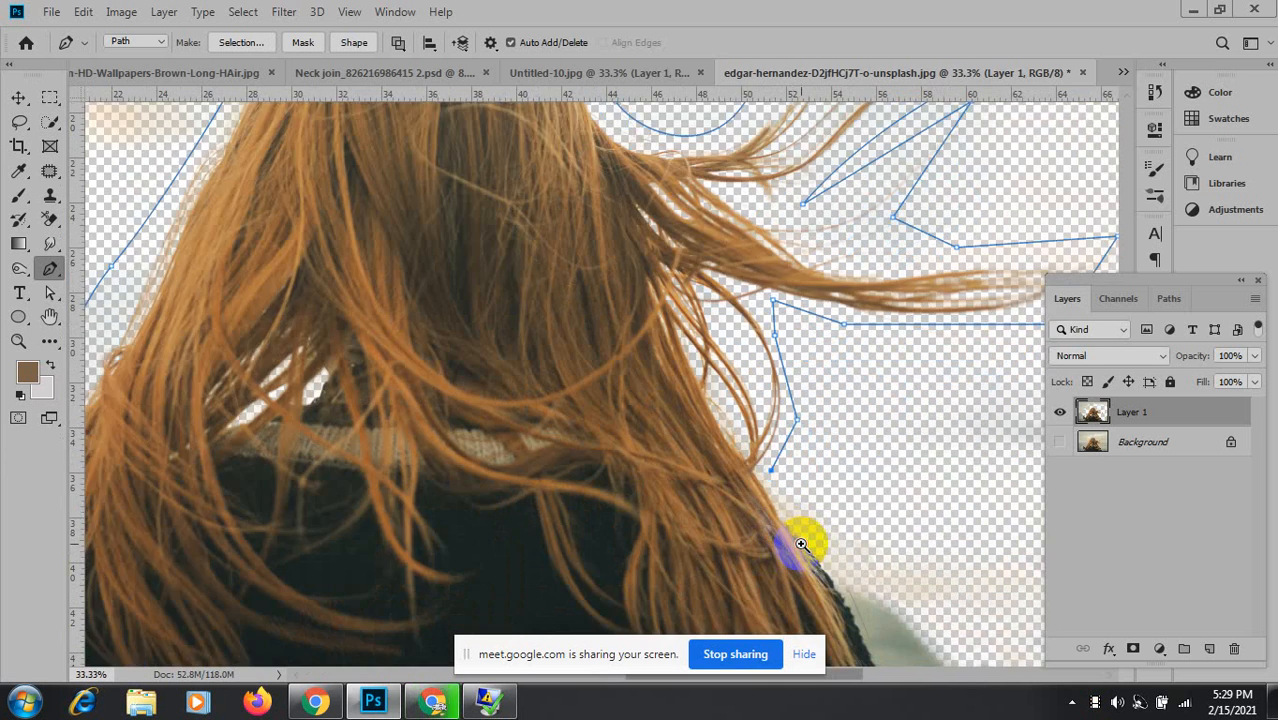
pyautogui.keyDown('ctrl'); pyautogui.click(785, 515); pyautogui.keyUp('ctrl')
pyautogui.keyDown('ctrl'); pyautogui.click(758, 460); pyautogui.keyUp('ctrl')
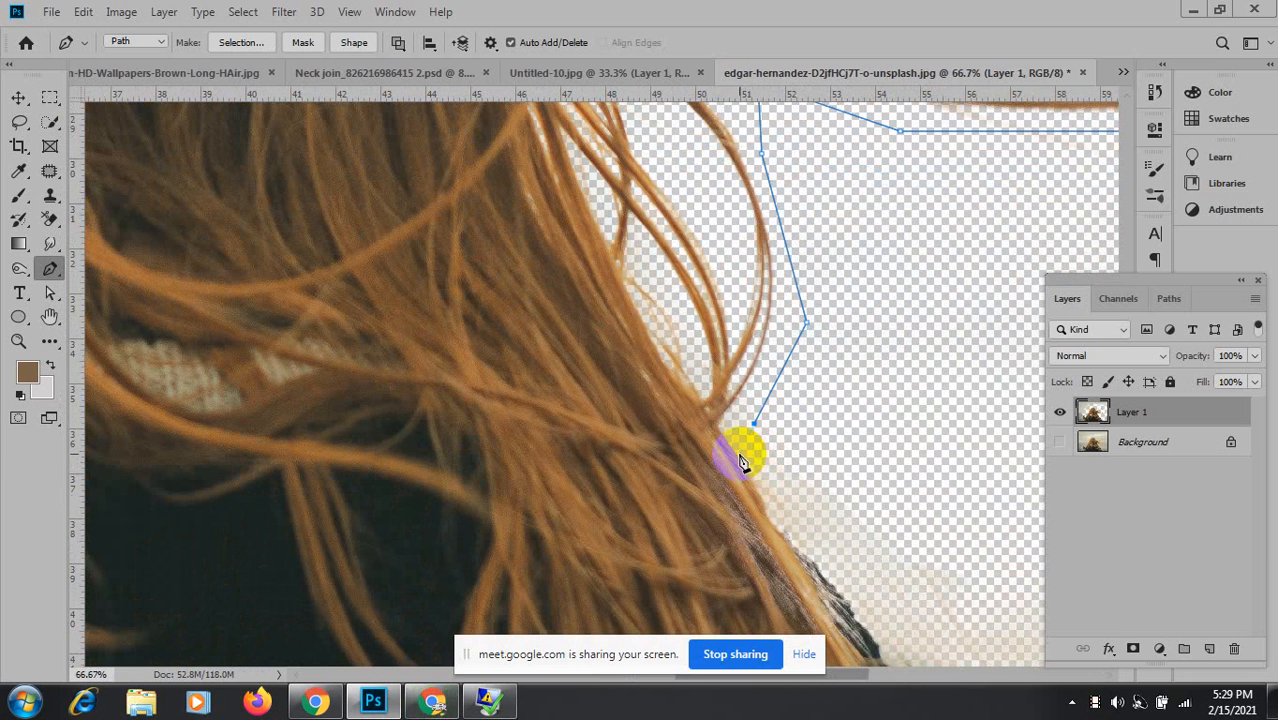
pyautogui.click(738, 455)
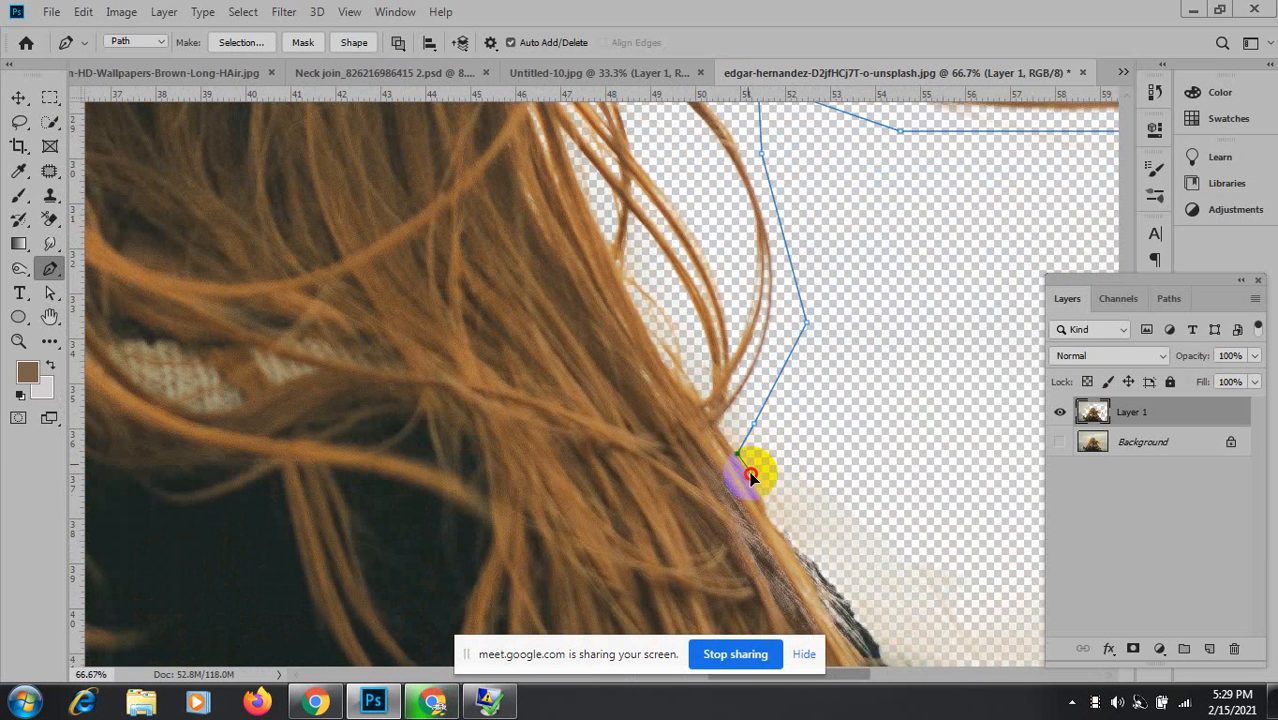
# Trace the path closely along the hair's edge and onto the upper shoulder of the dark coat.
pyautogui.moveTo(765, 548); pyautogui.dragTo(650, 328)
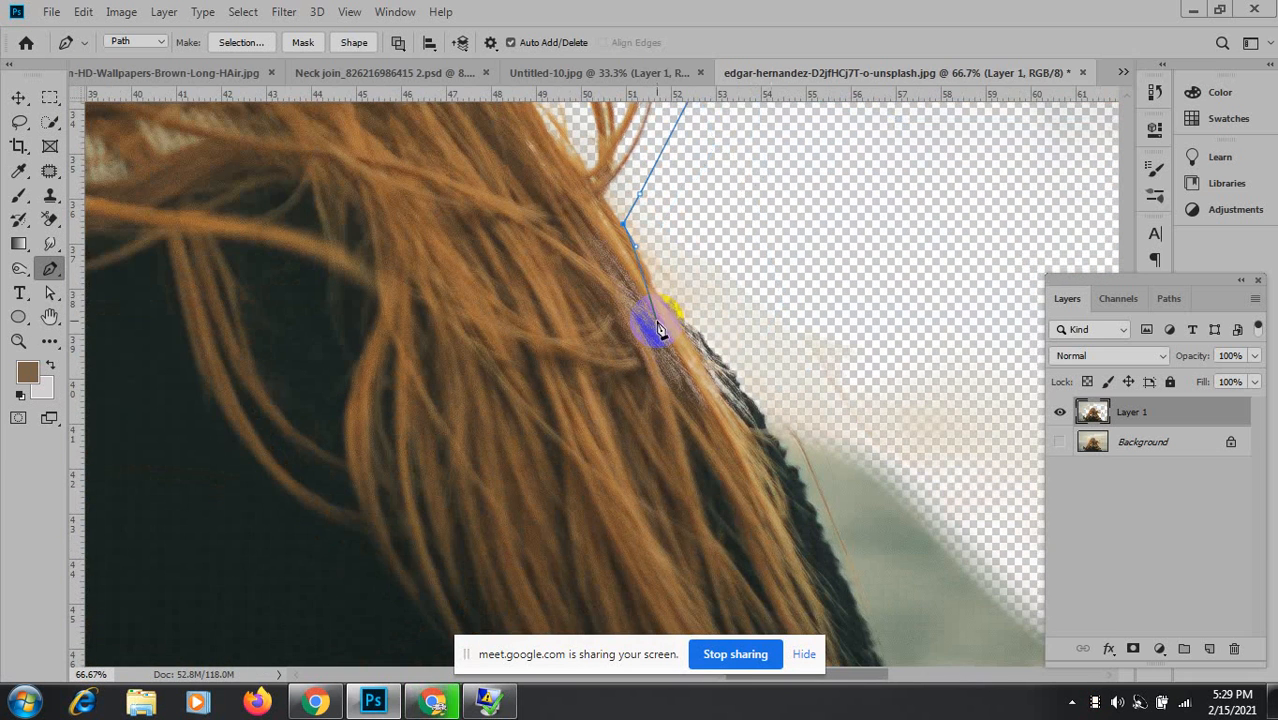
pyautogui.click(671, 308)
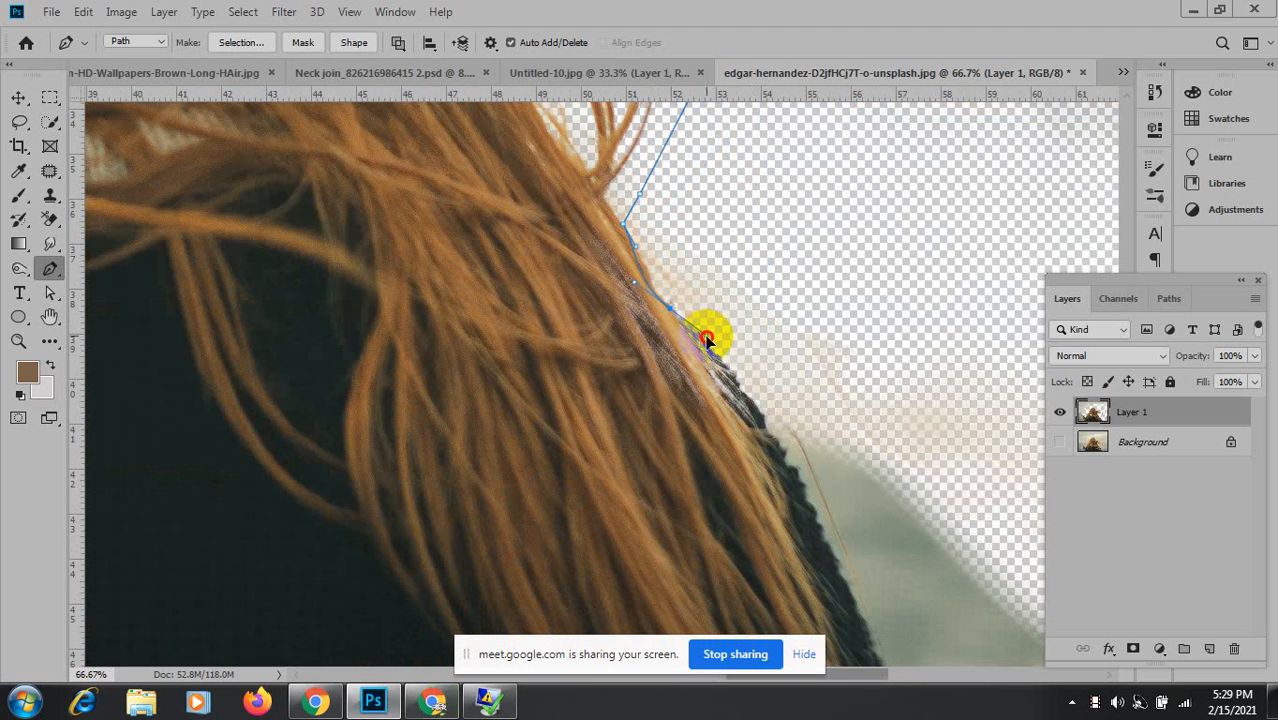
pyautogui.click(699, 338)
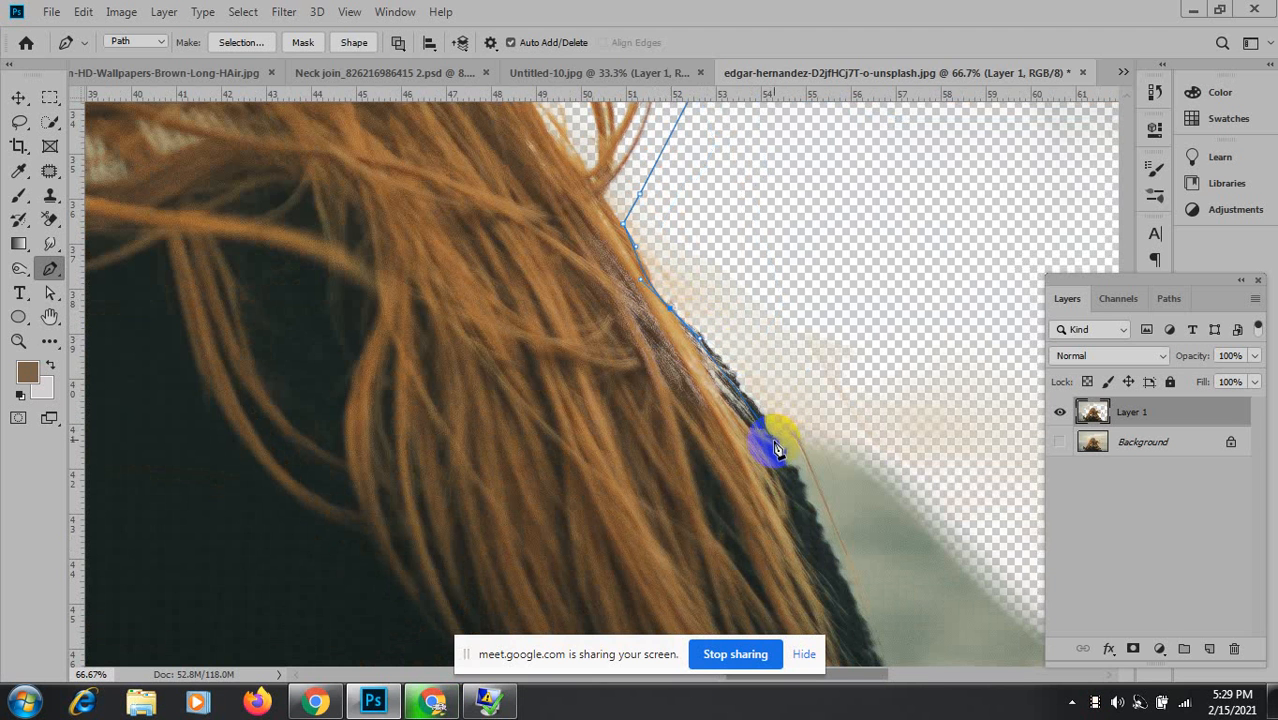
pyautogui.click(771, 443)
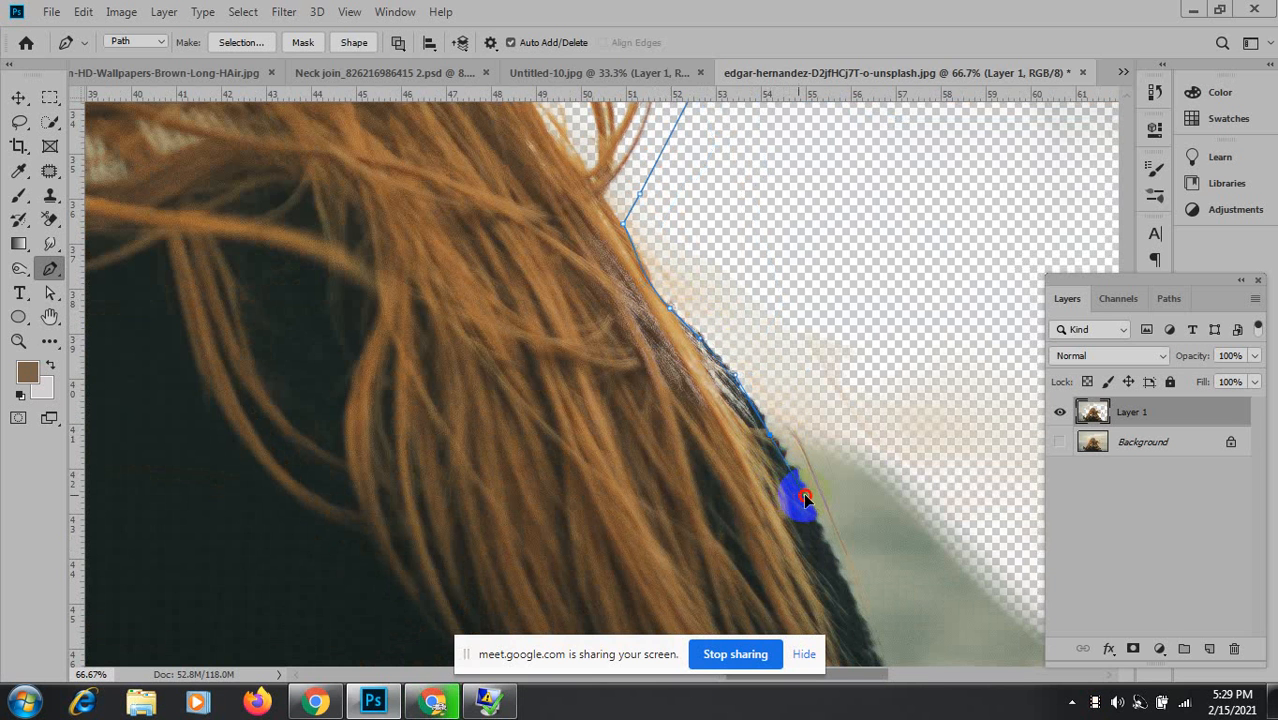
# Continue the path down the coat's outer edge to the lower border of the image.
pyautogui.moveTo(802, 516); pyautogui.dragTo(585, 243)
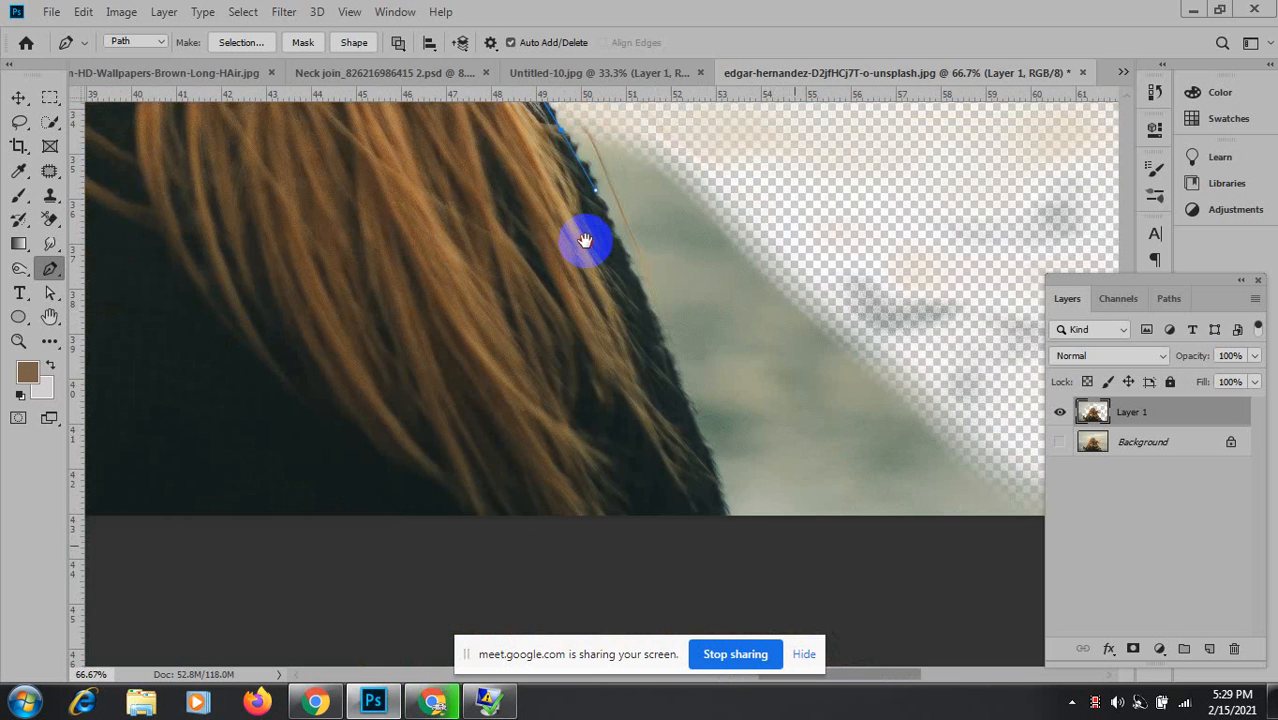
pyautogui.click(628, 262)
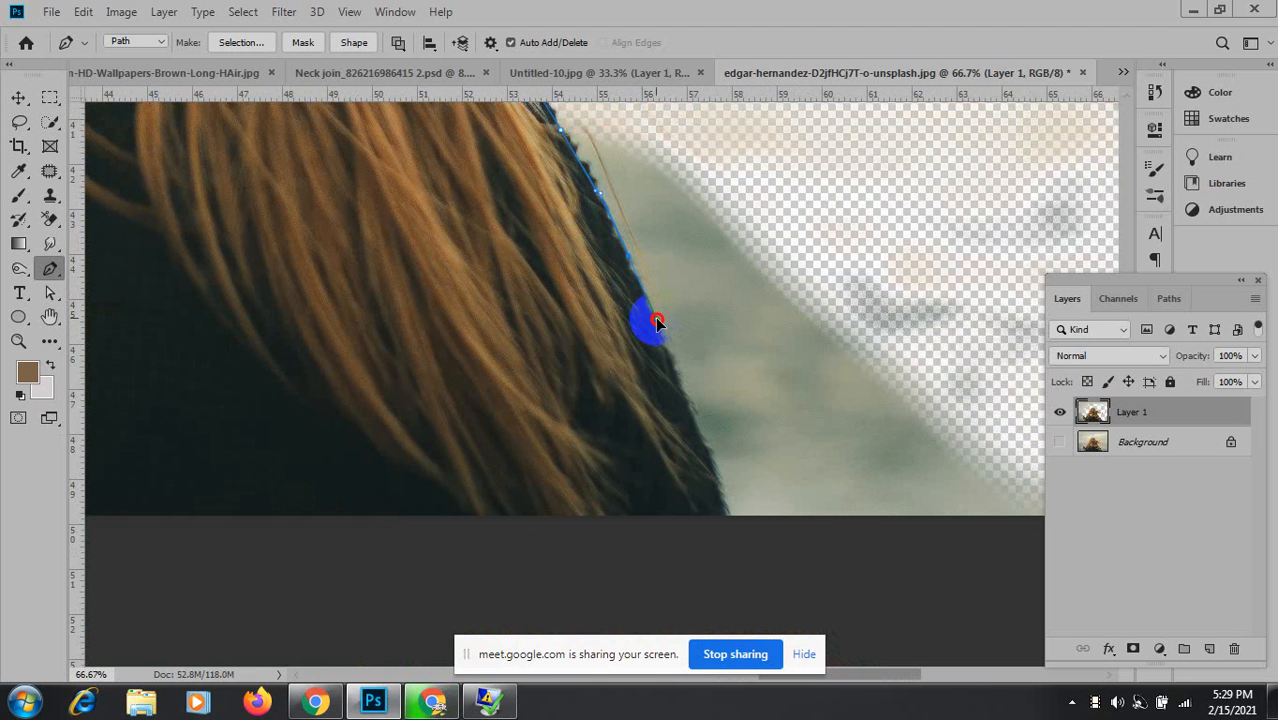
pyautogui.click(656, 317)
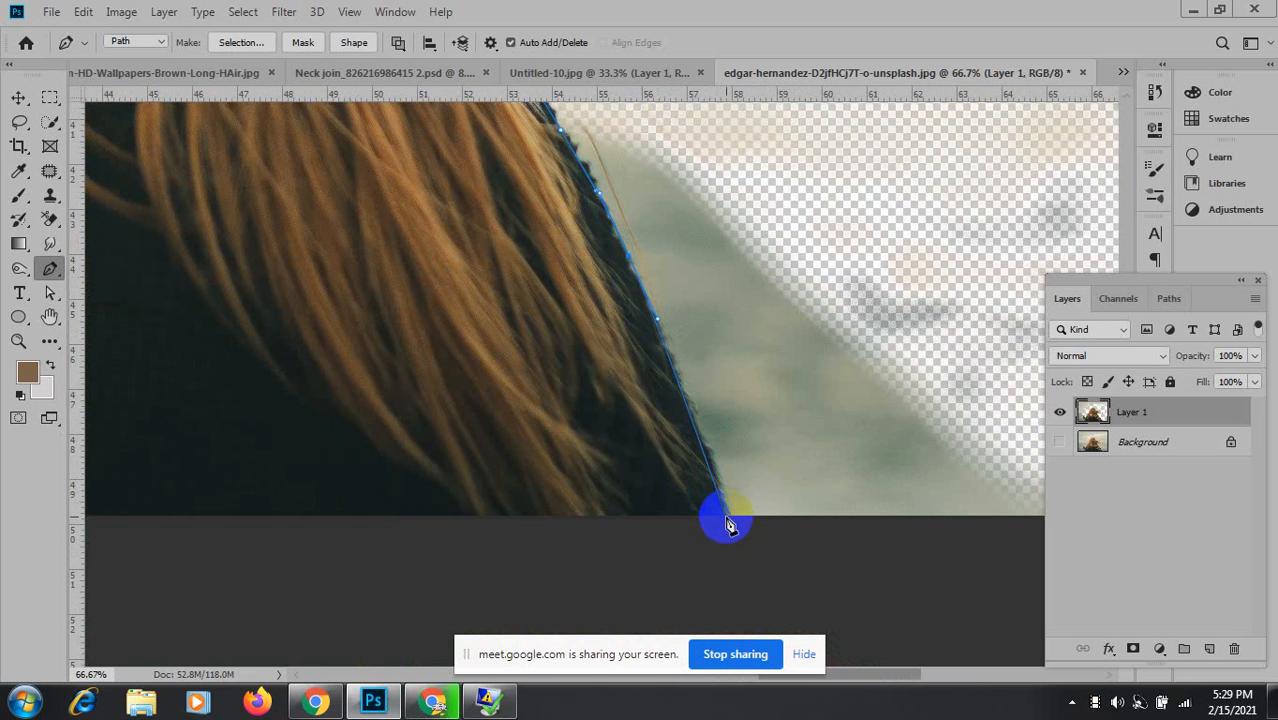
pyautogui.click(726, 520)
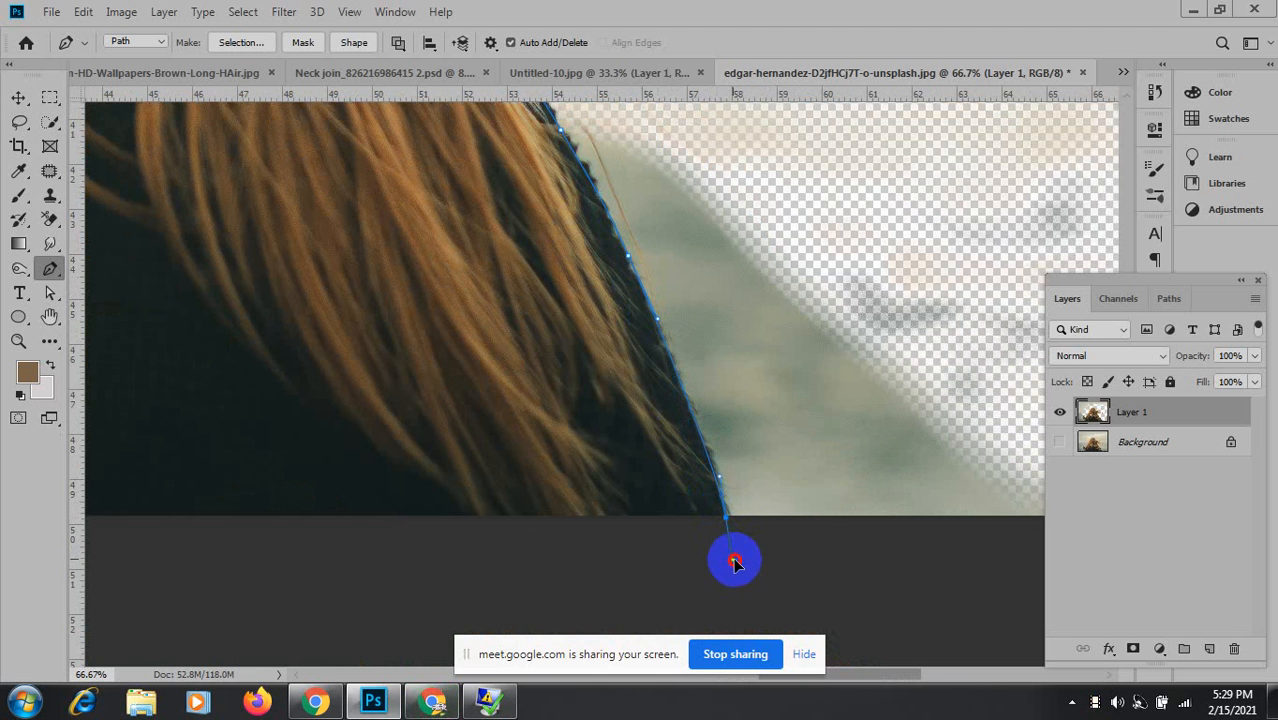
# Run the path along the image's lower border and close it at the starting anchor by the knitted sleeve.
pyautogui.click(656, 517)
pyautogui.moveTo(371, 425); pyautogui.dragTo(1058, 408)
pyautogui.moveTo(280, 428); pyautogui.dragTo(836, 505)
pyautogui.moveTo(183, 362); pyautogui.dragTo(605, 290)
pyautogui.click(481, 506)
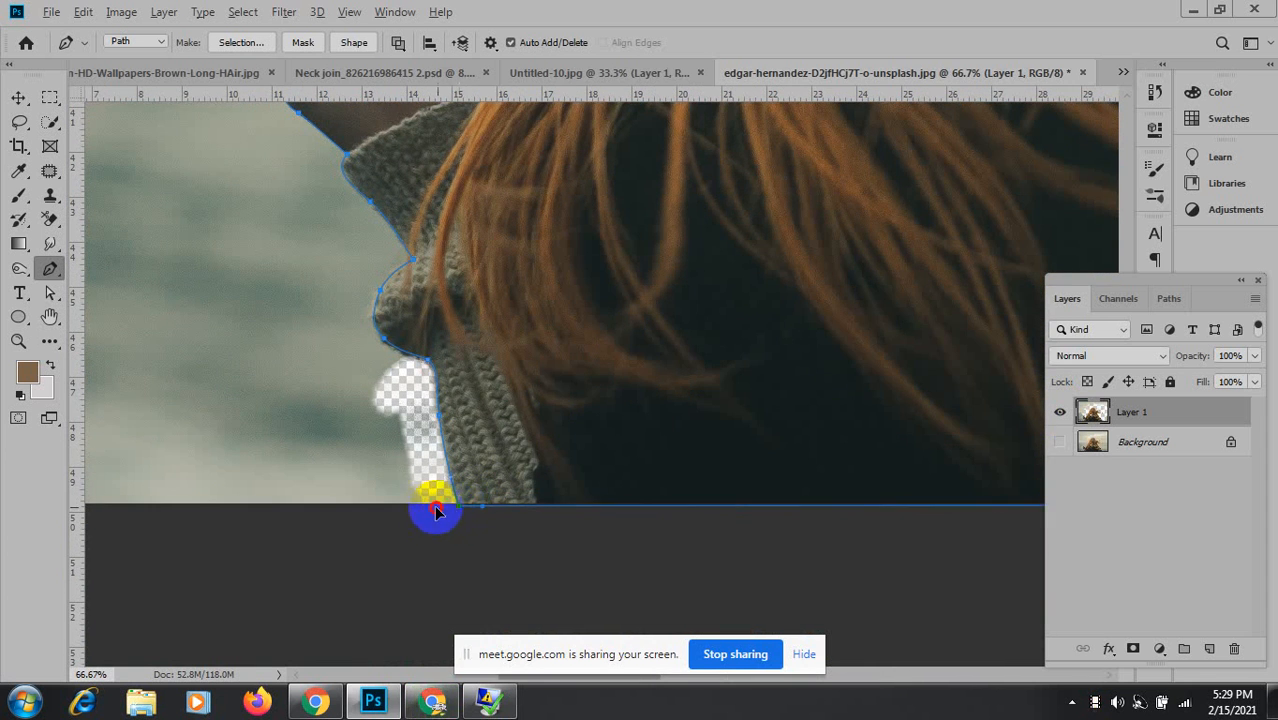
pyautogui.moveTo(436, 508); pyautogui.dragTo(425, 508)
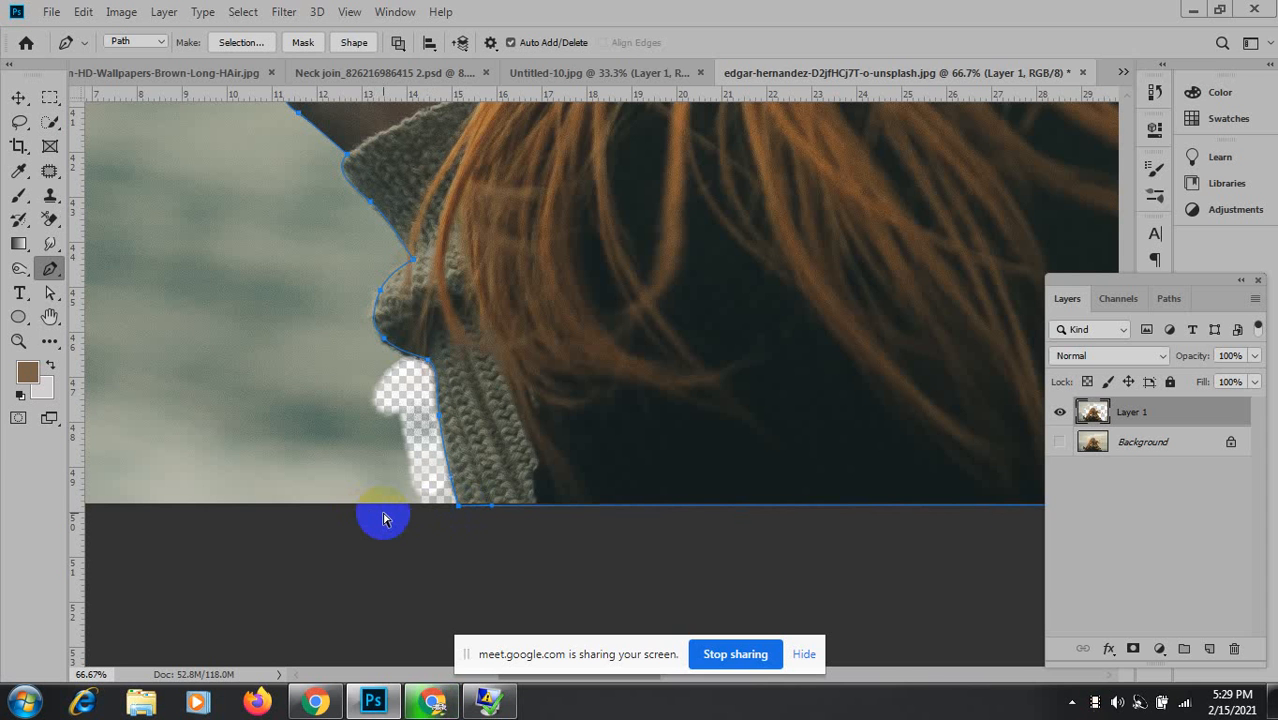
# Load the finished work path around the woman as a selection.
pyautogui.hotkey('ctrl', '-')
pyautogui.hotkey('ctrl', '-')
pyautogui.hotkey('ctrl', '-')
pyautogui.hotkey('ctrl', '-')
pyautogui.hotkey('ctrl', '-')
pyautogui.hotkey('ctrl', '-')
pyautogui.hotkey('ctrl', '-')
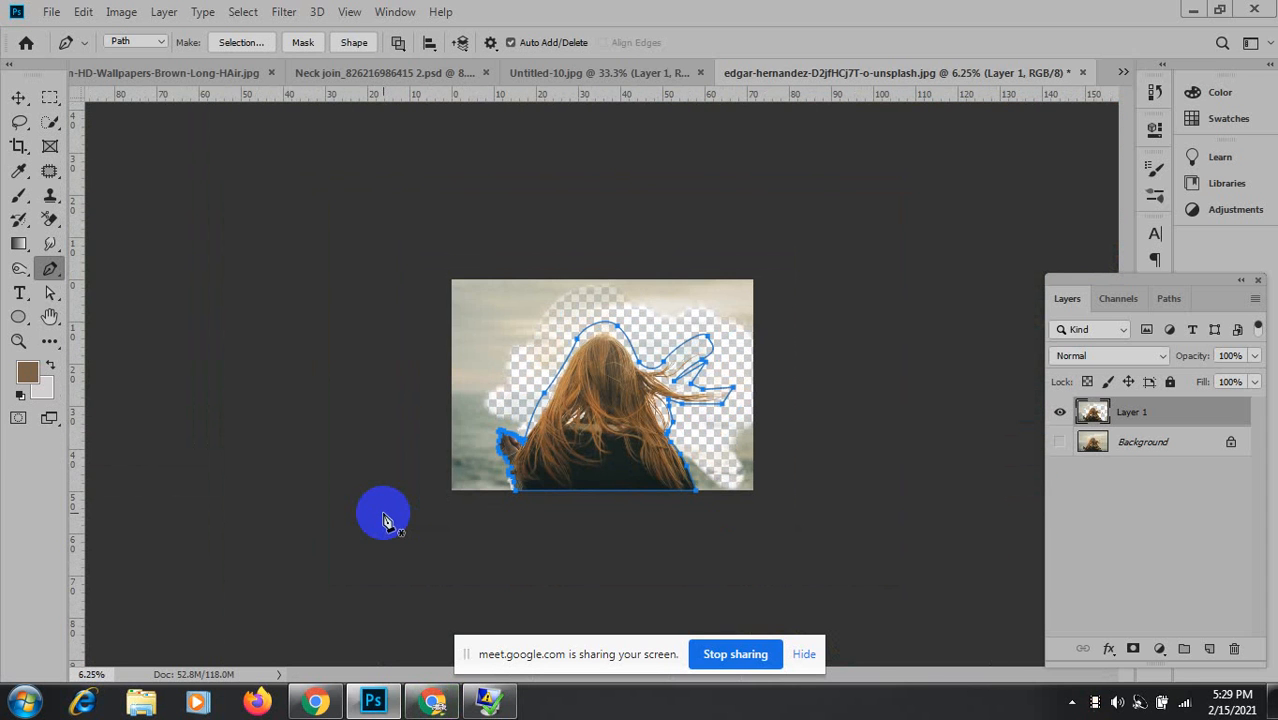
pyautogui.click(1181, 300)
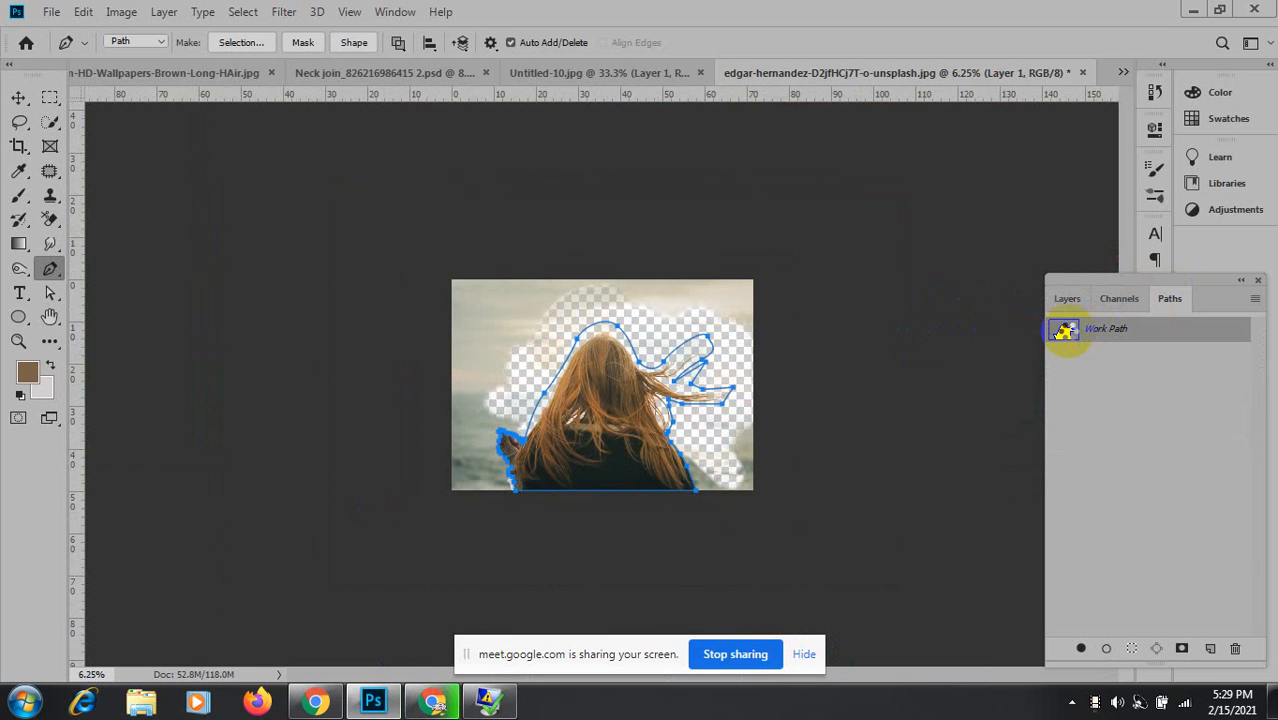
pyautogui.keyDown('ctrl'); pyautogui.click(1064, 331); pyautogui.keyUp('ctrl')
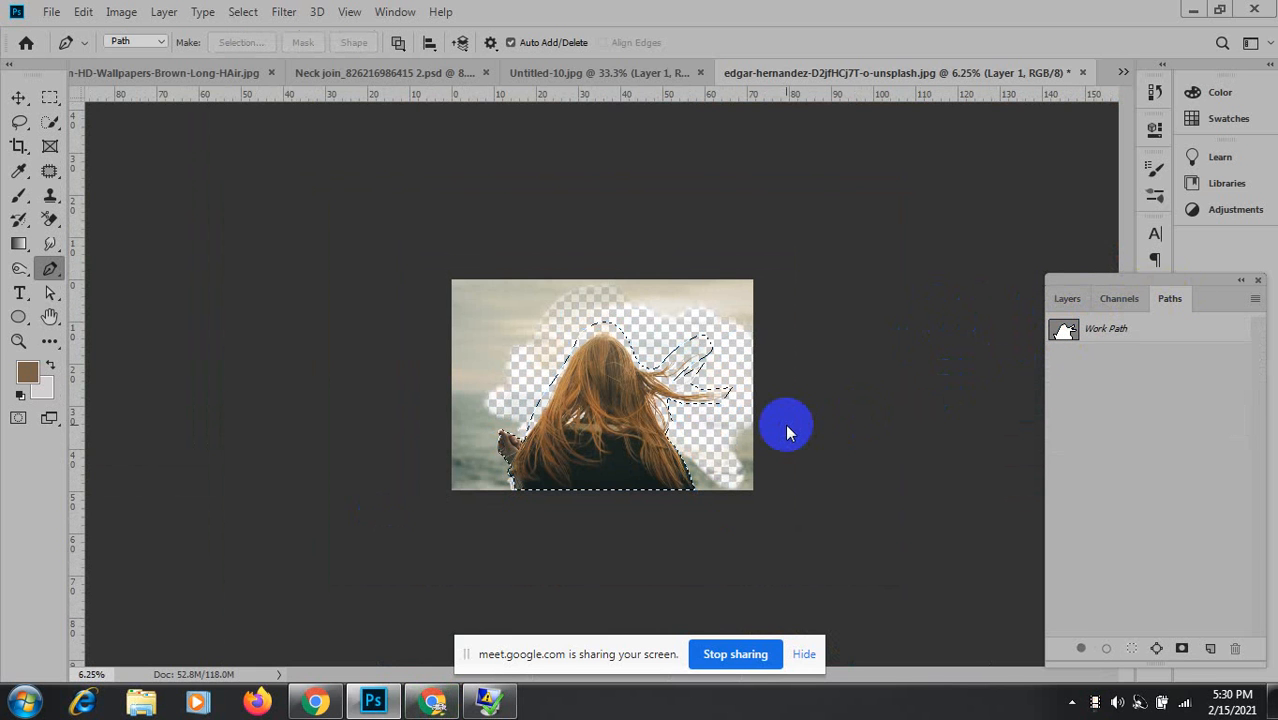
# Feather the selection around the woman and invert it to cover the background.
pyautogui.click(246, 14)
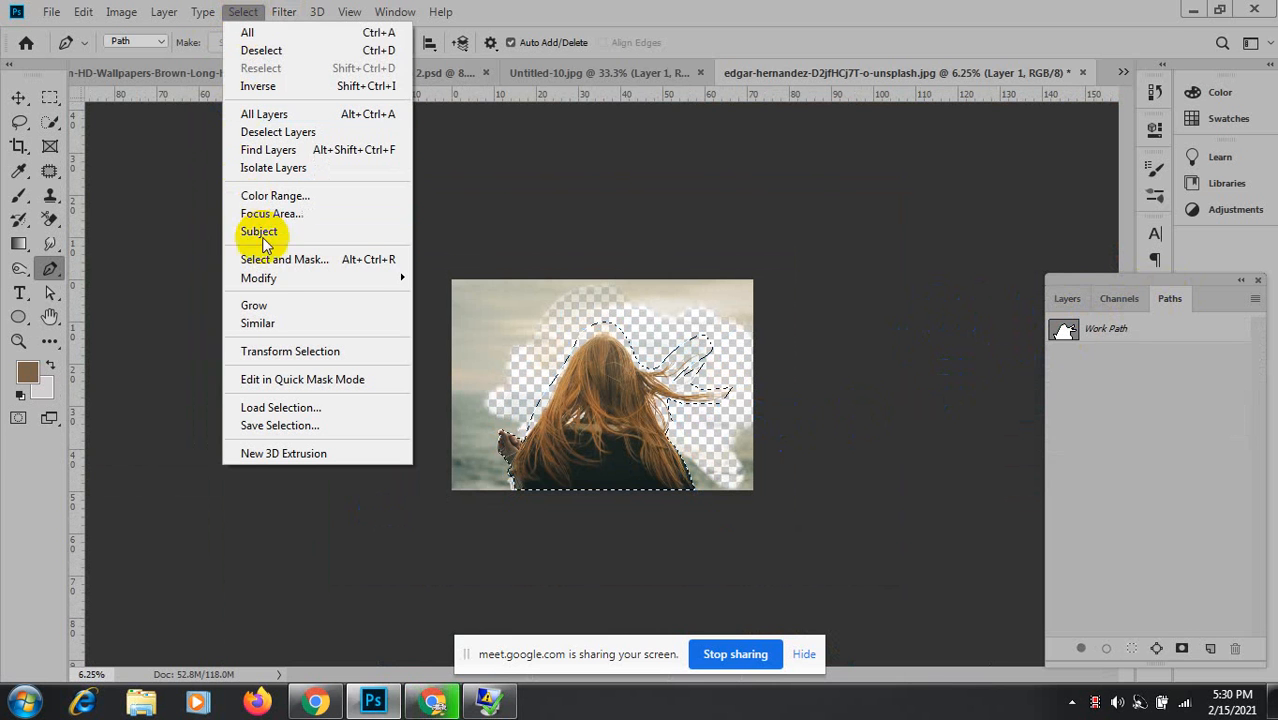
pyautogui.moveTo(330, 278)
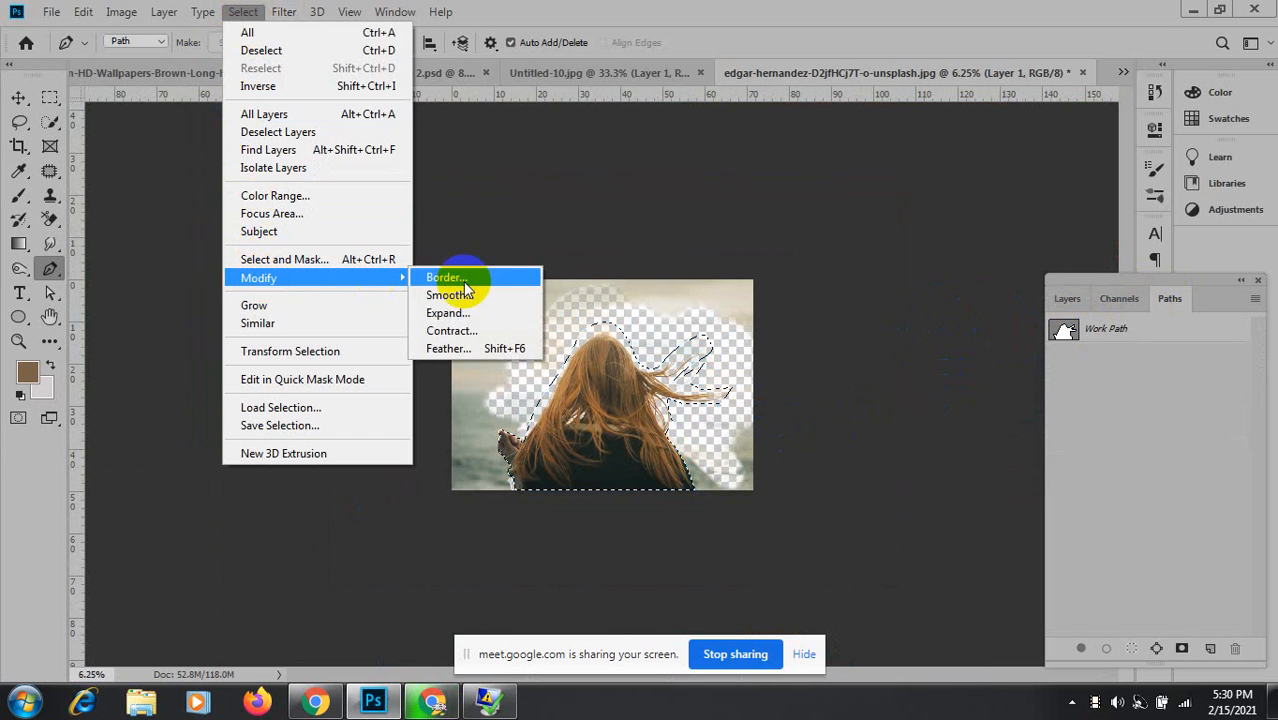
pyautogui.click(452, 348)
pyautogui.click(928, 181)
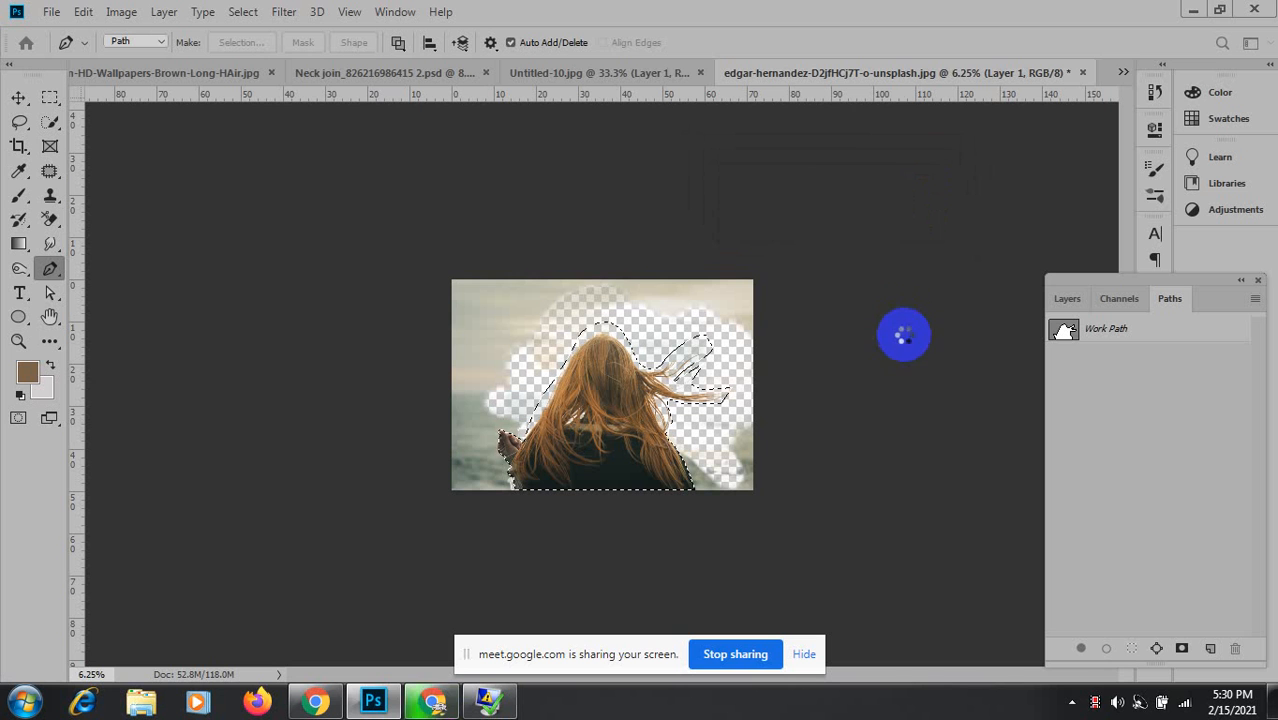
pyautogui.click(260, 14)
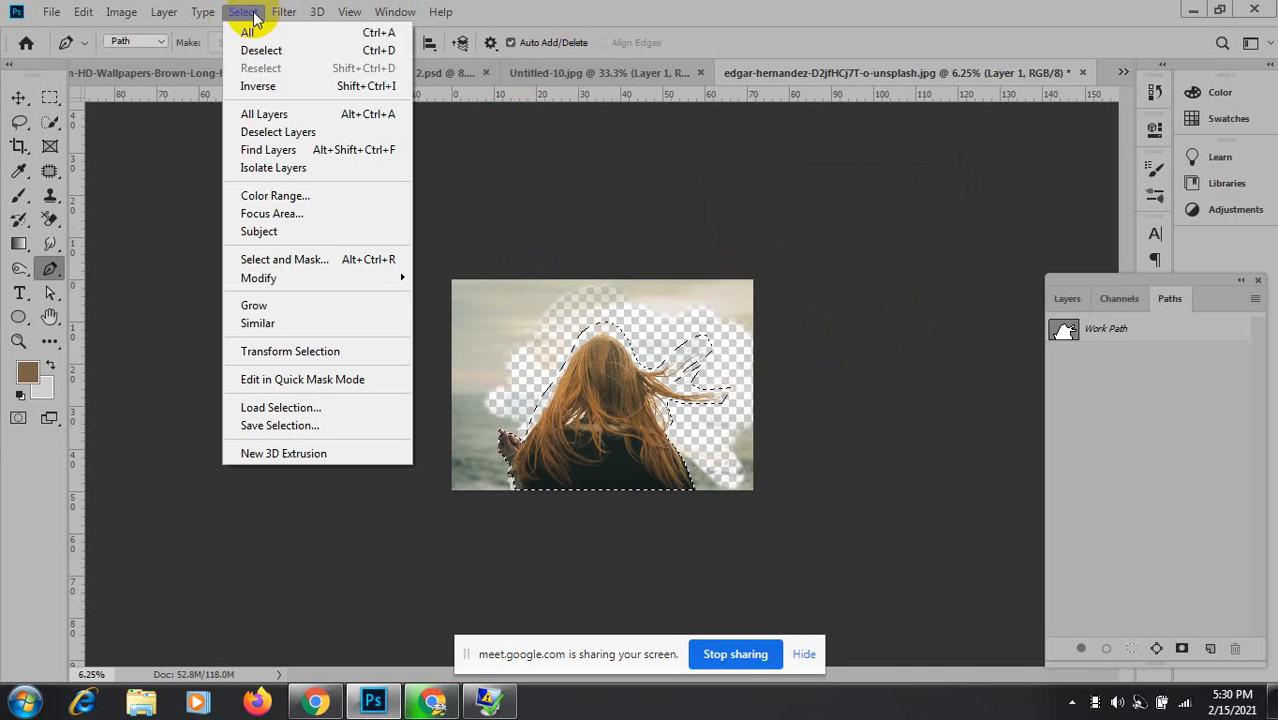
pyautogui.click(332, 86)
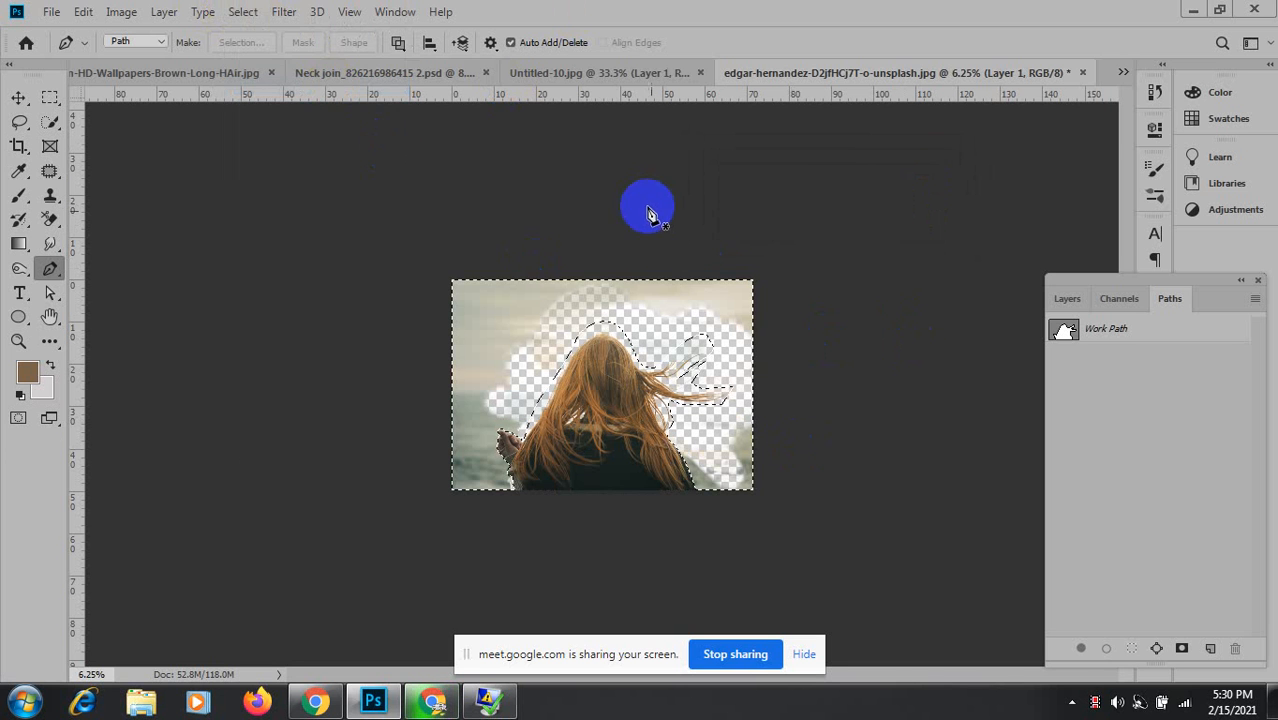
# Delete the selected background from Layer 1 and deselect.
pyautogui.click(1066, 298)
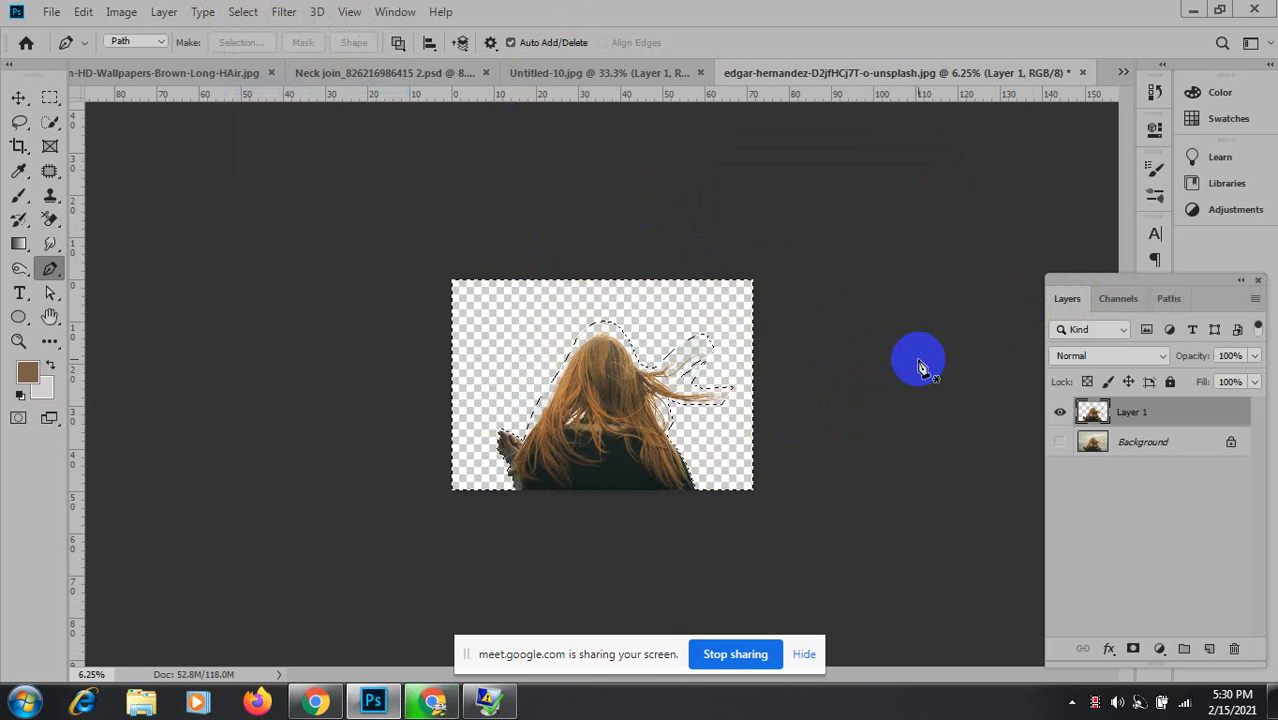
pyautogui.hotkey('ctrl', 'd')
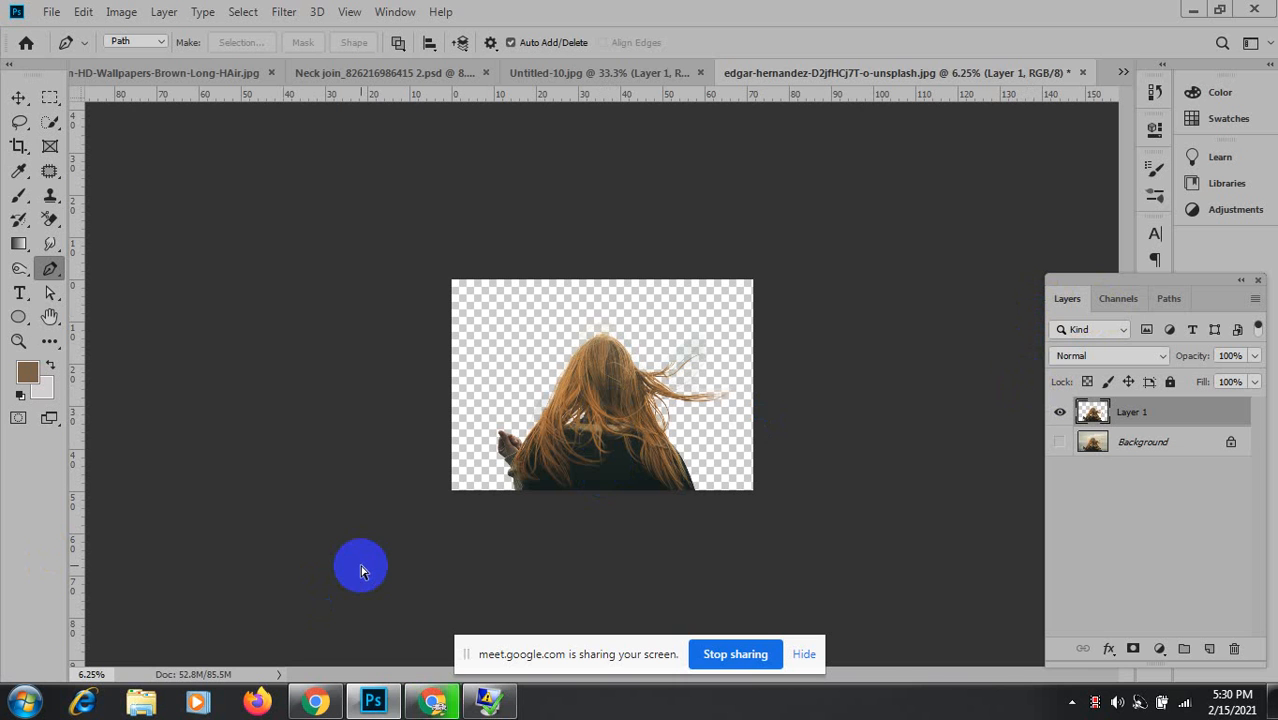
# Undo the deselection and the background deletion on Layer 1.
pyautogui.hotkey('ctrl', 'z')
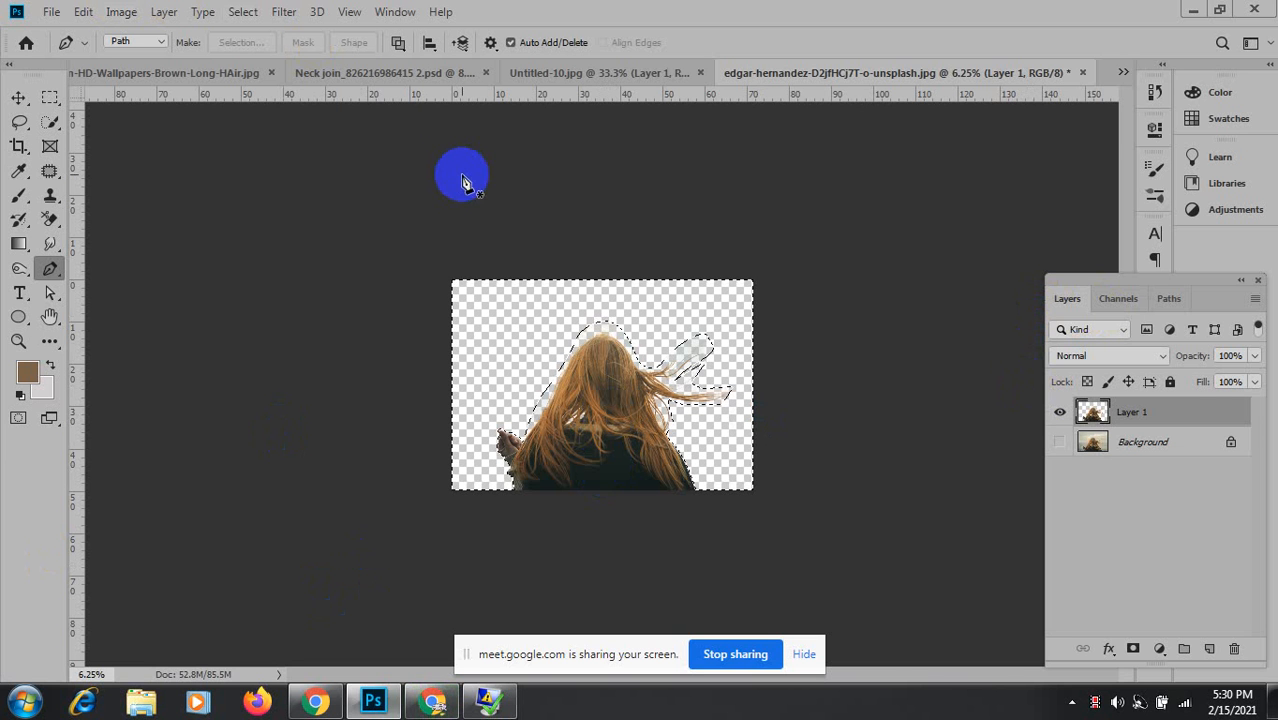
pyautogui.hotkey('ctrl', 'z')
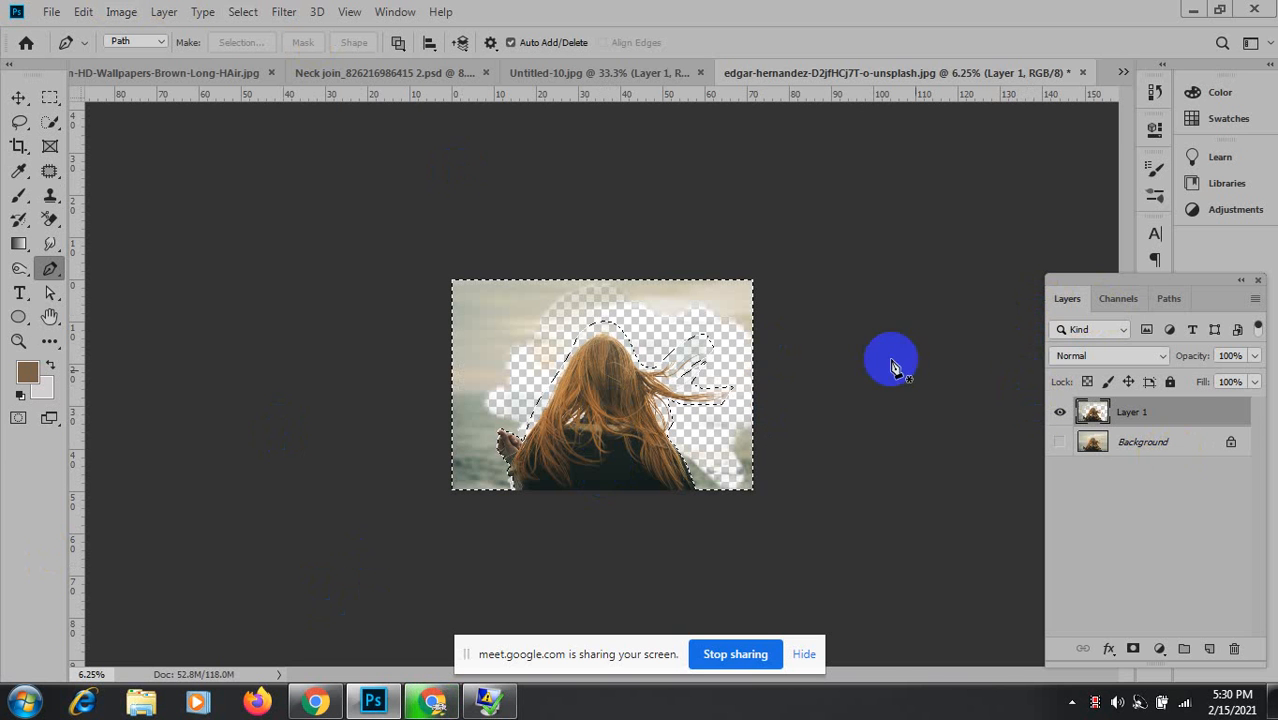
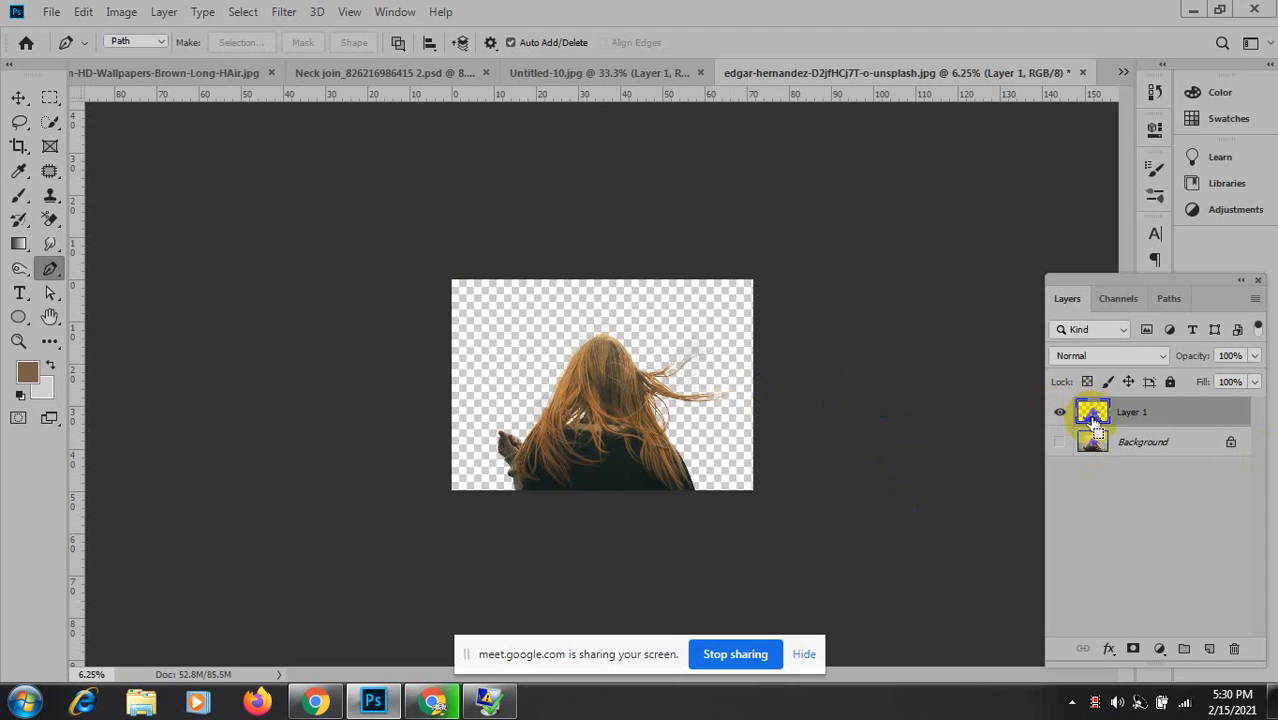
# Load the outline of the cut-out woman on Layer 1 as a selection.
pyautogui.keyDown('ctrl'); pyautogui.click(1093, 421); pyautogui.keyUp('ctrl')
pyautogui.keyDown('ctrl'); pyautogui.click(605, 402); pyautogui.keyUp('ctrl')
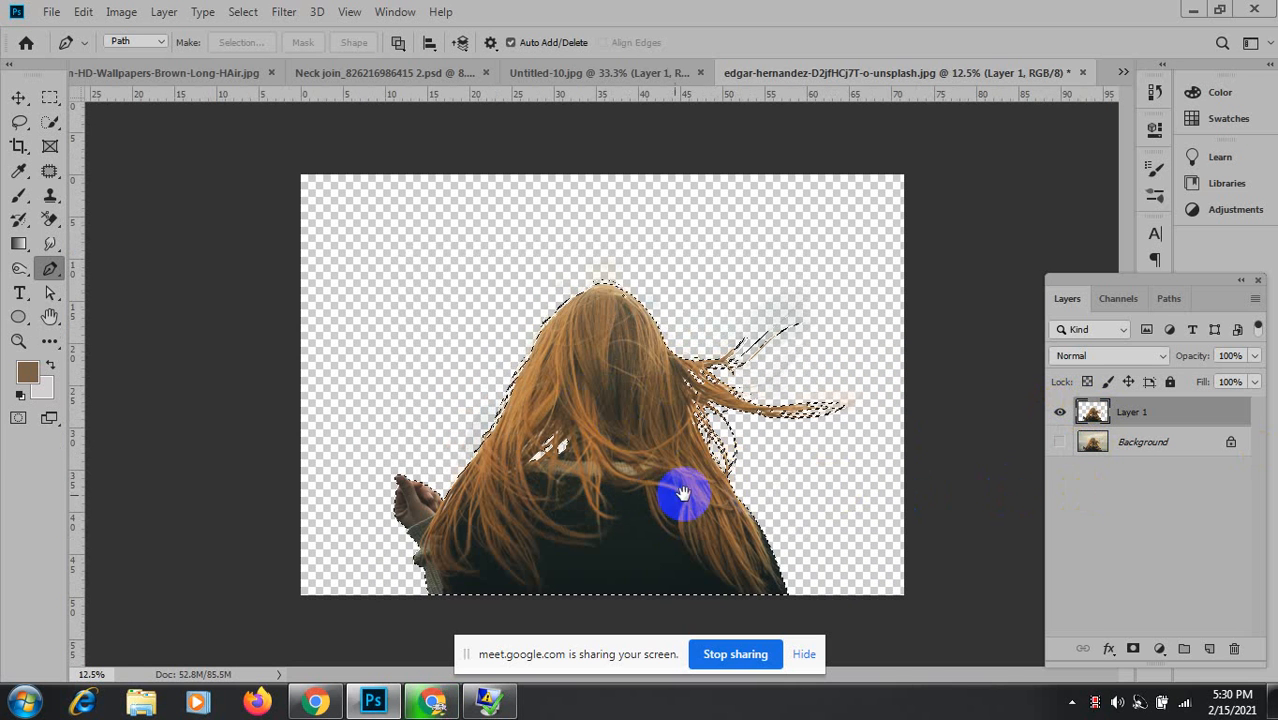
# Copy the selected woman from Layer 1 onto a new layer and hide Layer 1.
pyautogui.hotkey('ctrl', 'd')
pyautogui.moveTo(602, 353); pyautogui.dragTo(724, 489)
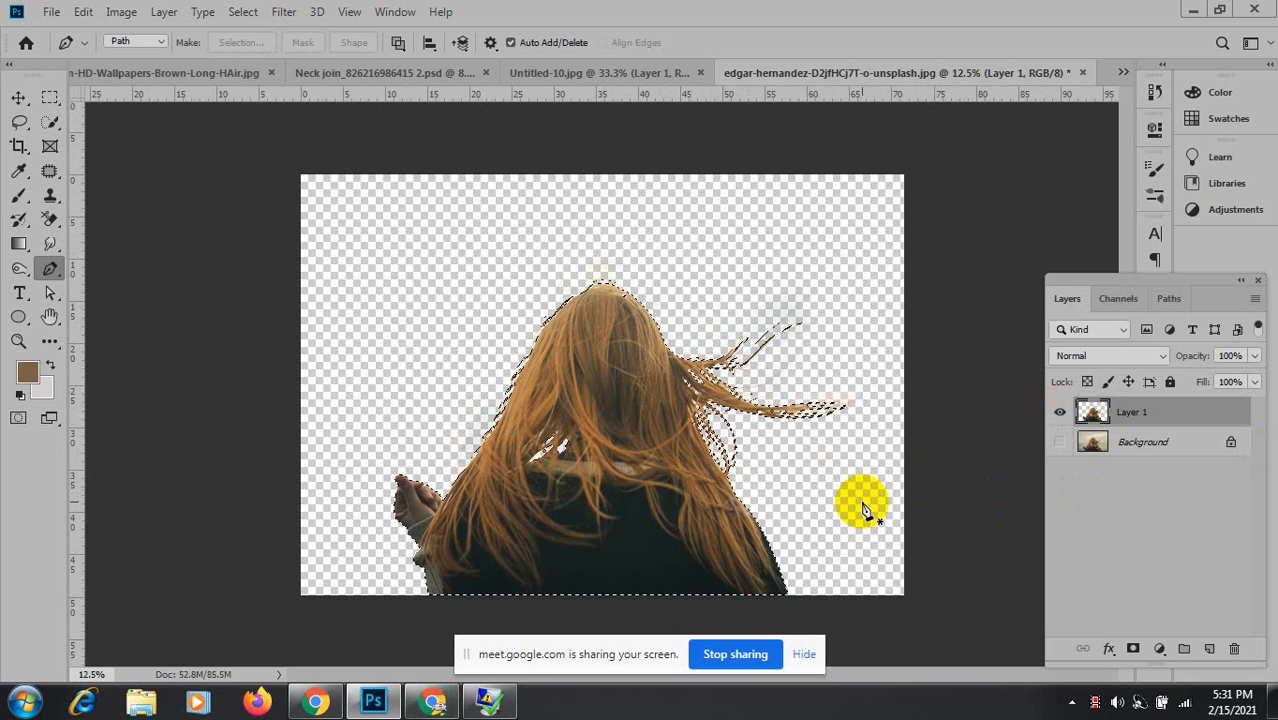
pyautogui.hotkey('ctrl', 'j')
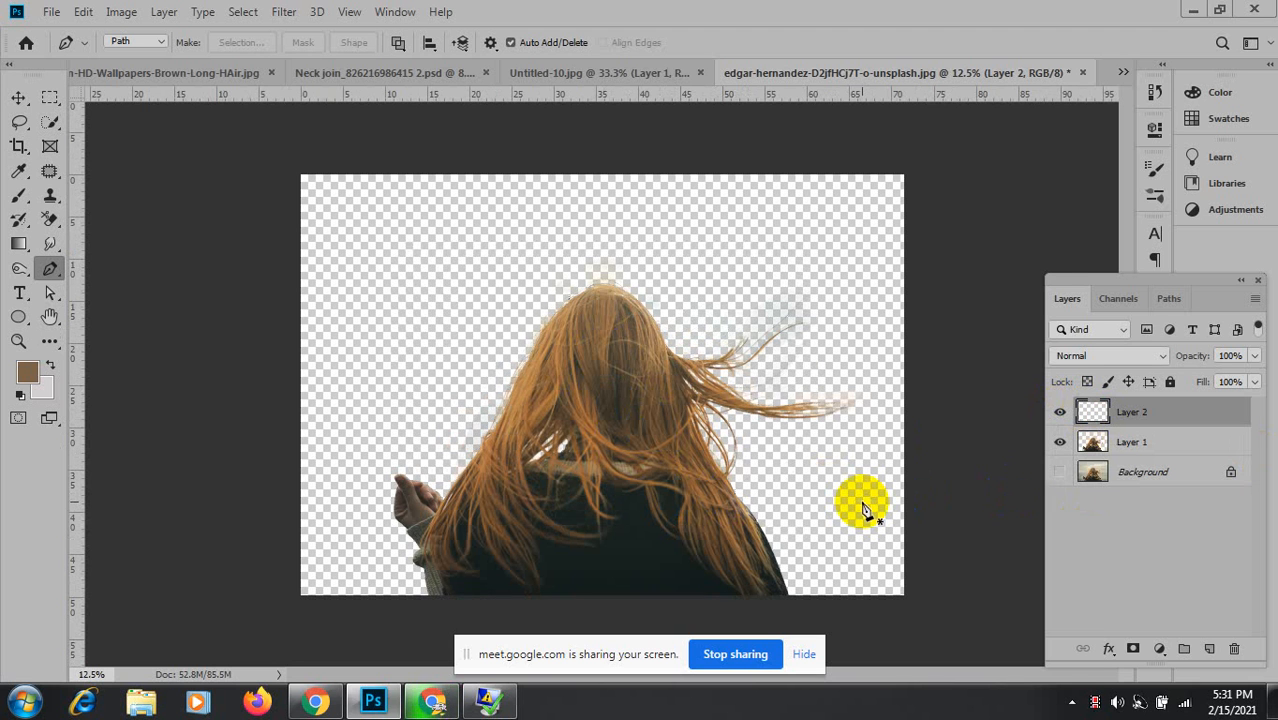
pyautogui.click(1063, 443)
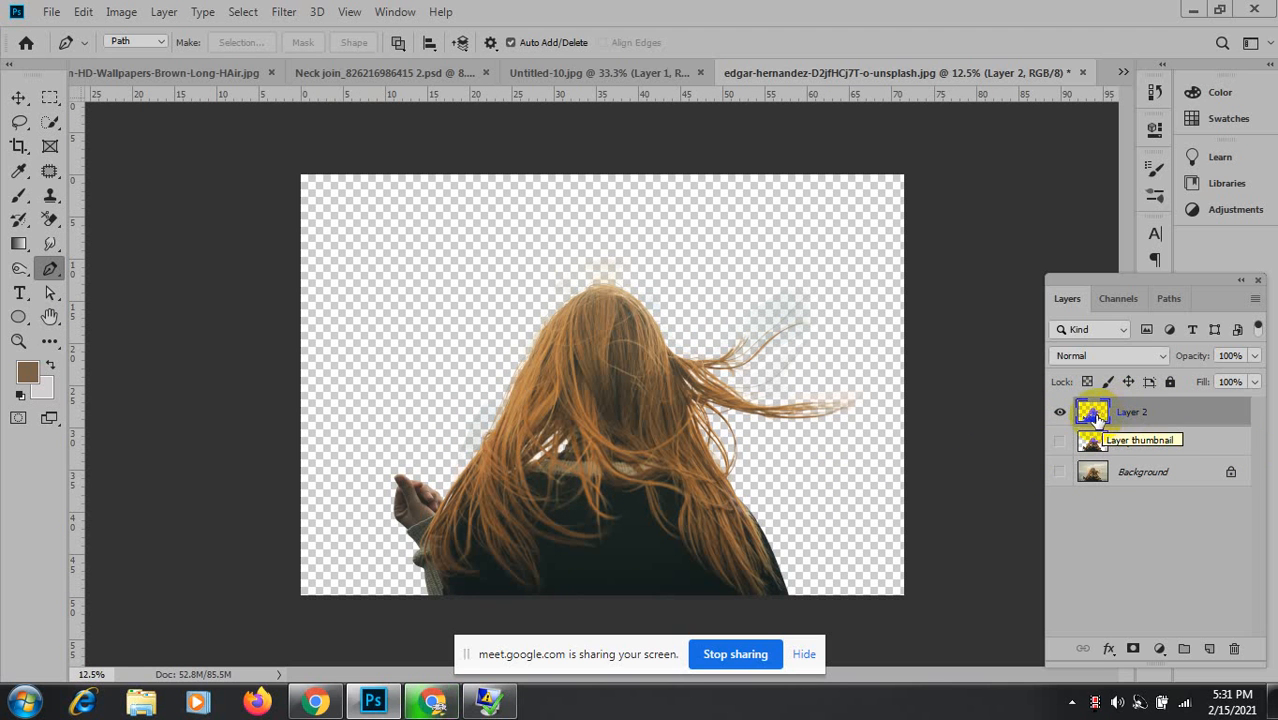
# Load the outline of Layer 2 as a selection, turn it into a layer mask, and display the mask on the canvas.
pyautogui.keyDown('ctrl'); pyautogui.click(1097, 420); pyautogui.keyUp('ctrl')
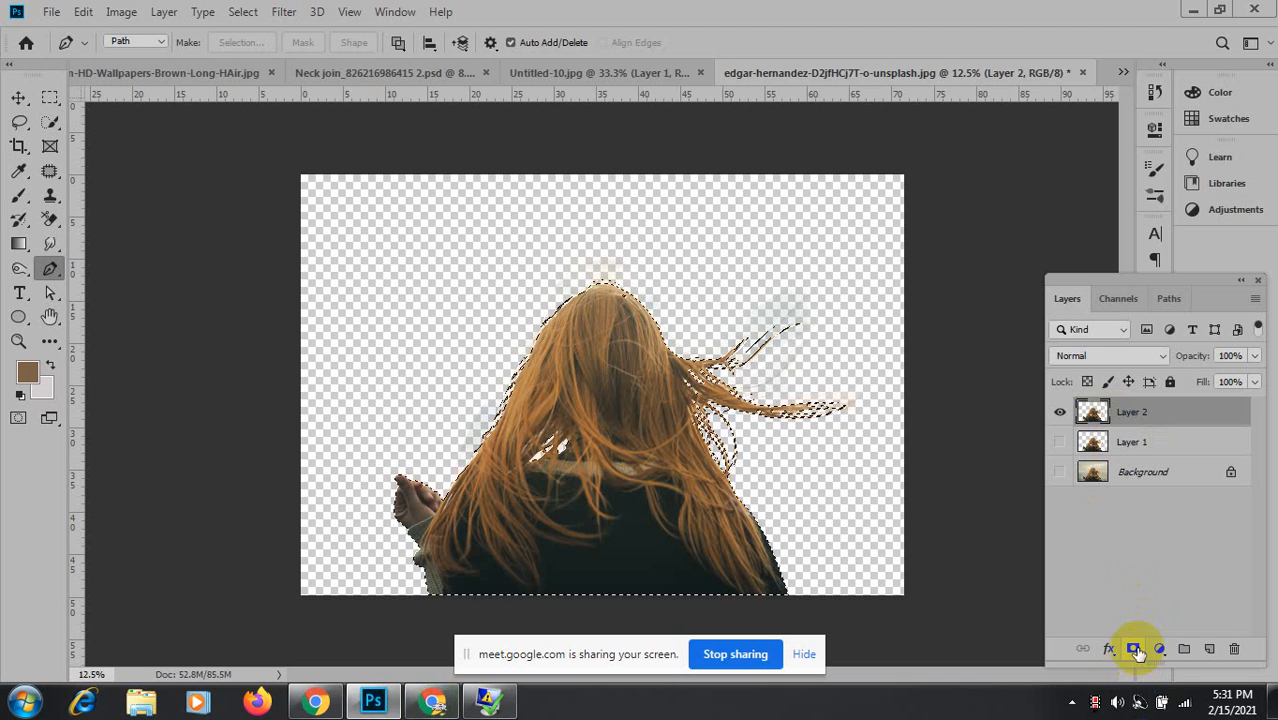
pyautogui.click(1135, 650)
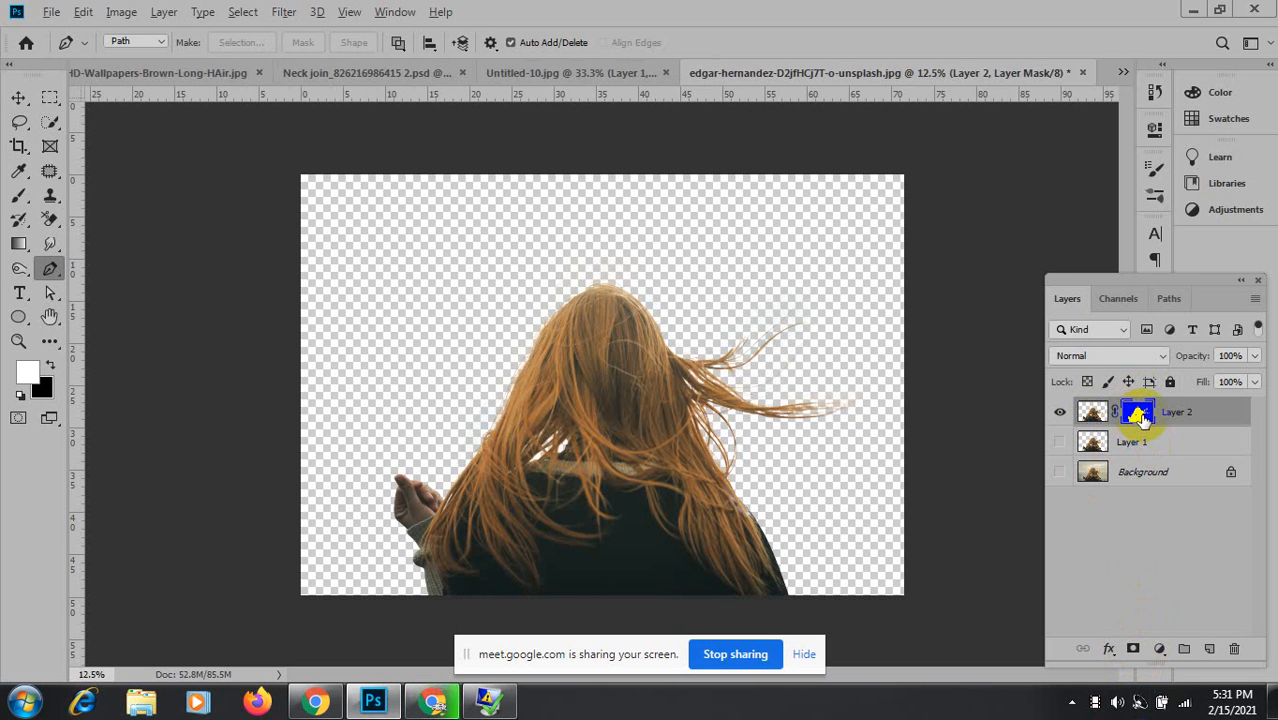
pyautogui.keyDown('alt'); pyautogui.click(1138, 413); pyautogui.keyUp('alt')
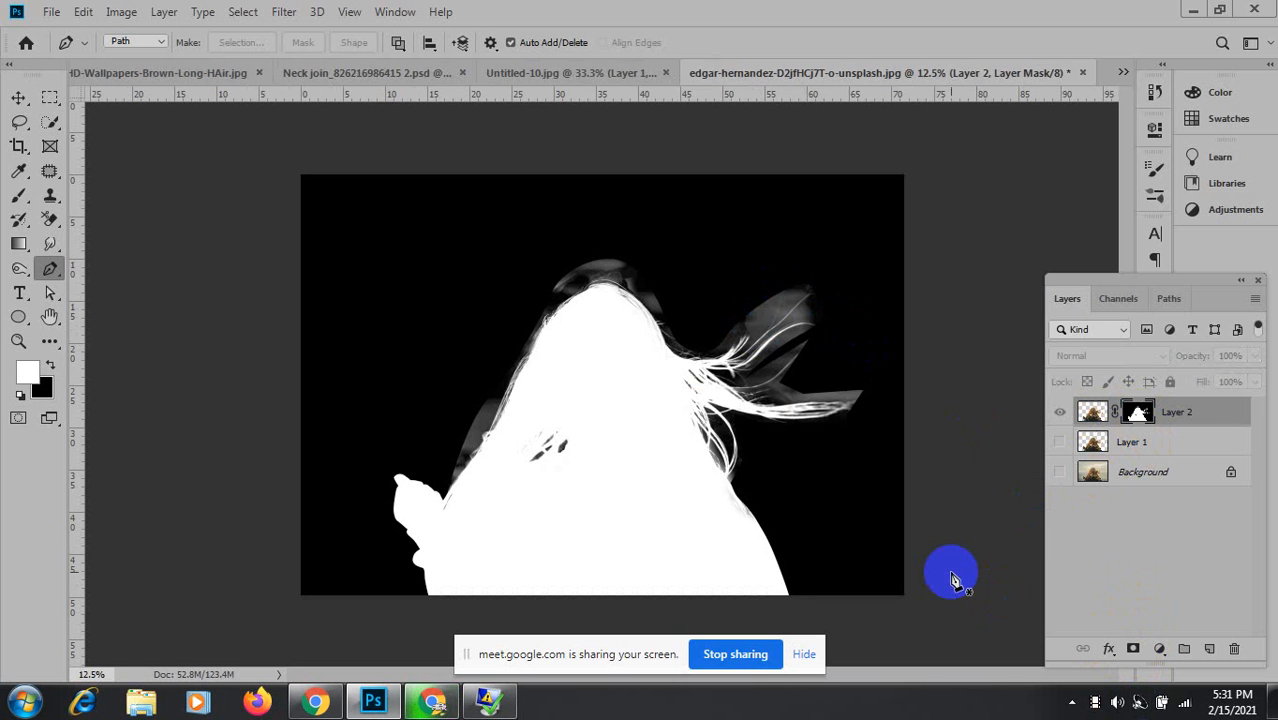
pyautogui.click(121, 11)
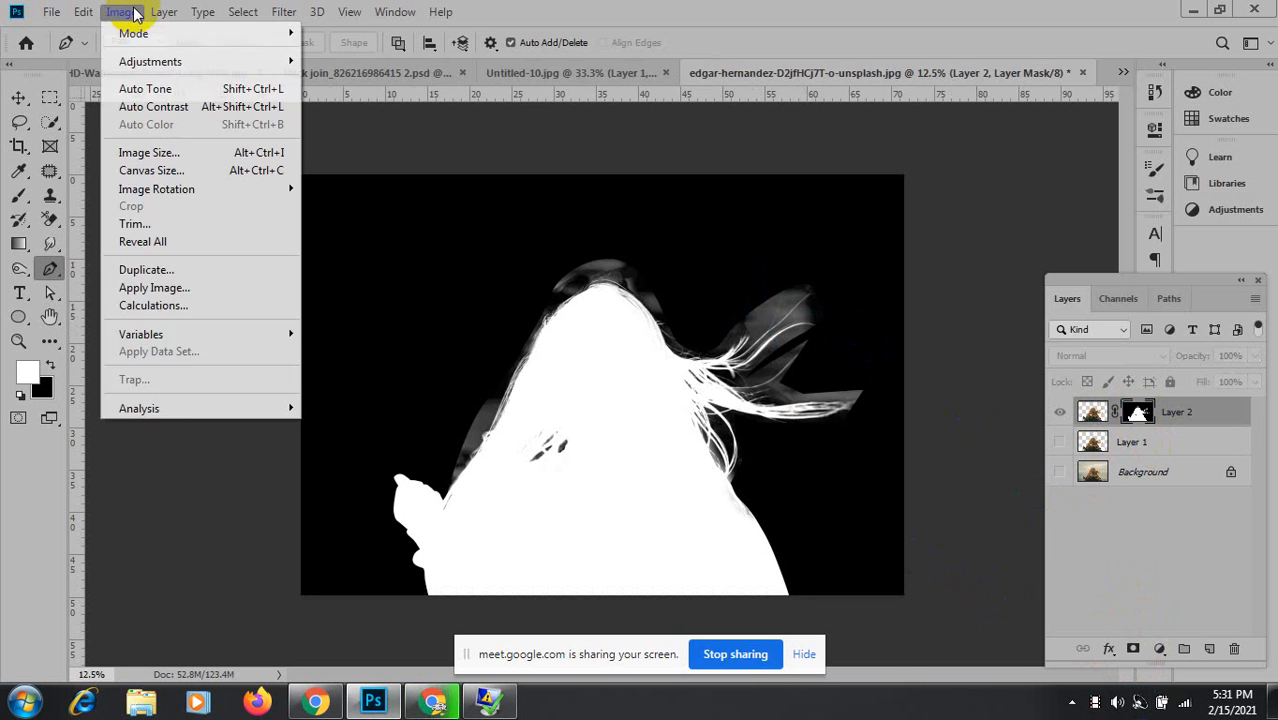
pyautogui.moveTo(163, 61)
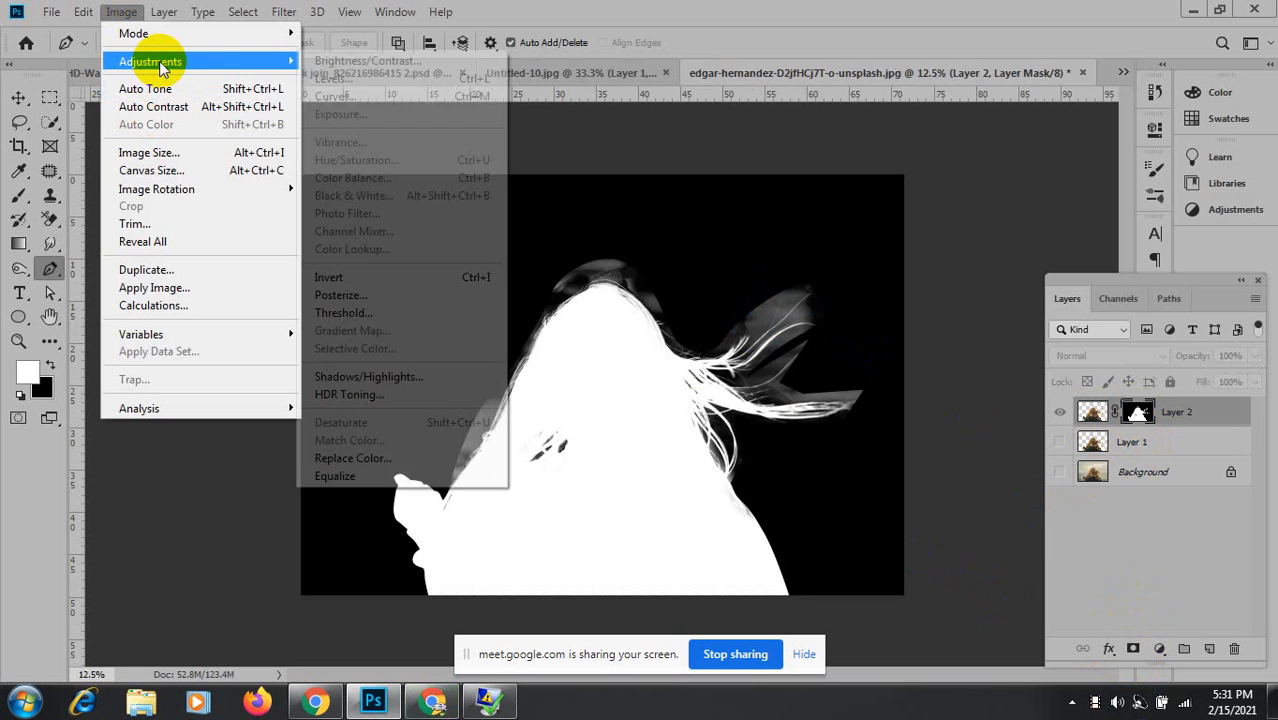
pyautogui.click(396, 80)
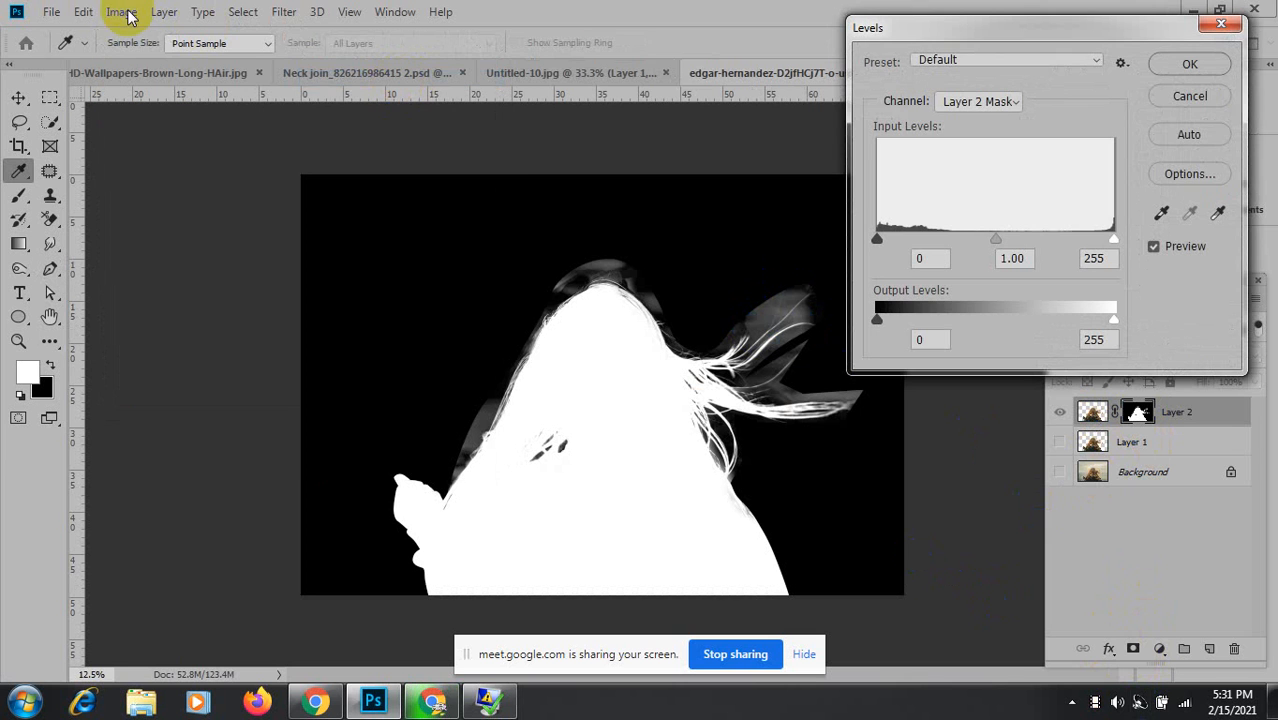
pyautogui.click(1200, 96)
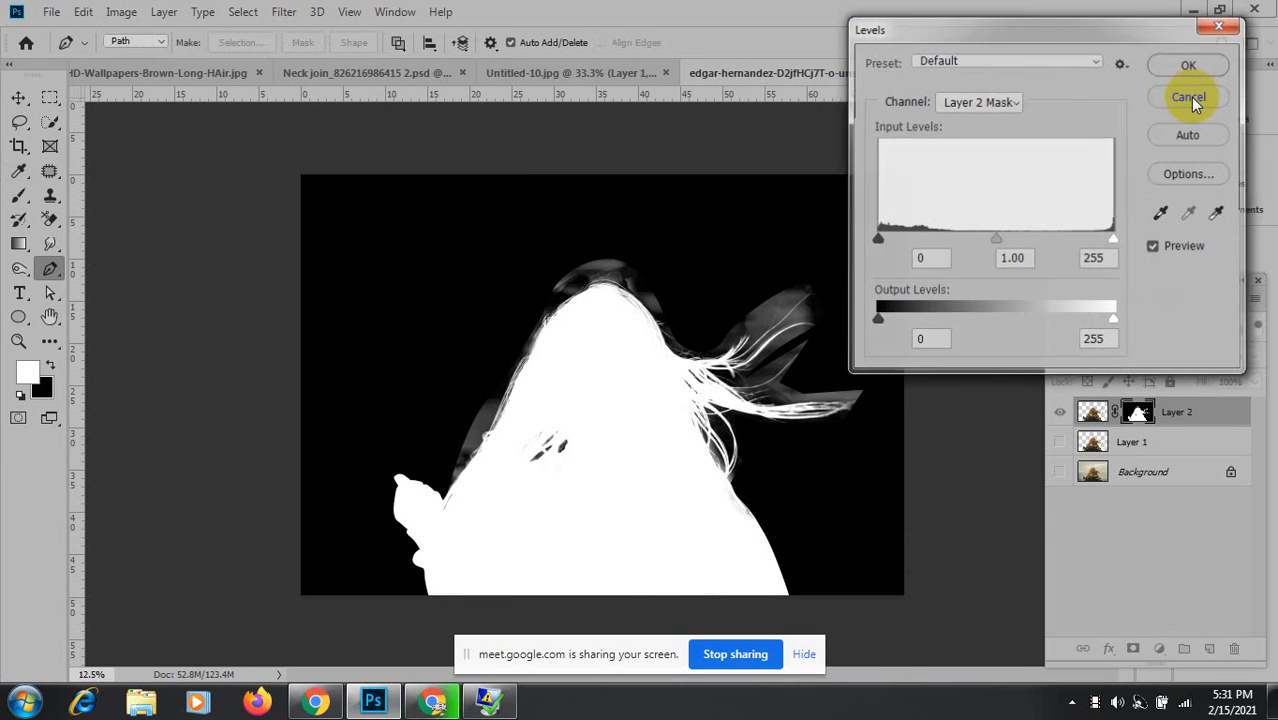
# Try darkening the Layer 2 mask with a Curves point at input 173, output 105, then discard the adjustment.
pyautogui.click(121, 12)
pyautogui.moveTo(148, 60)
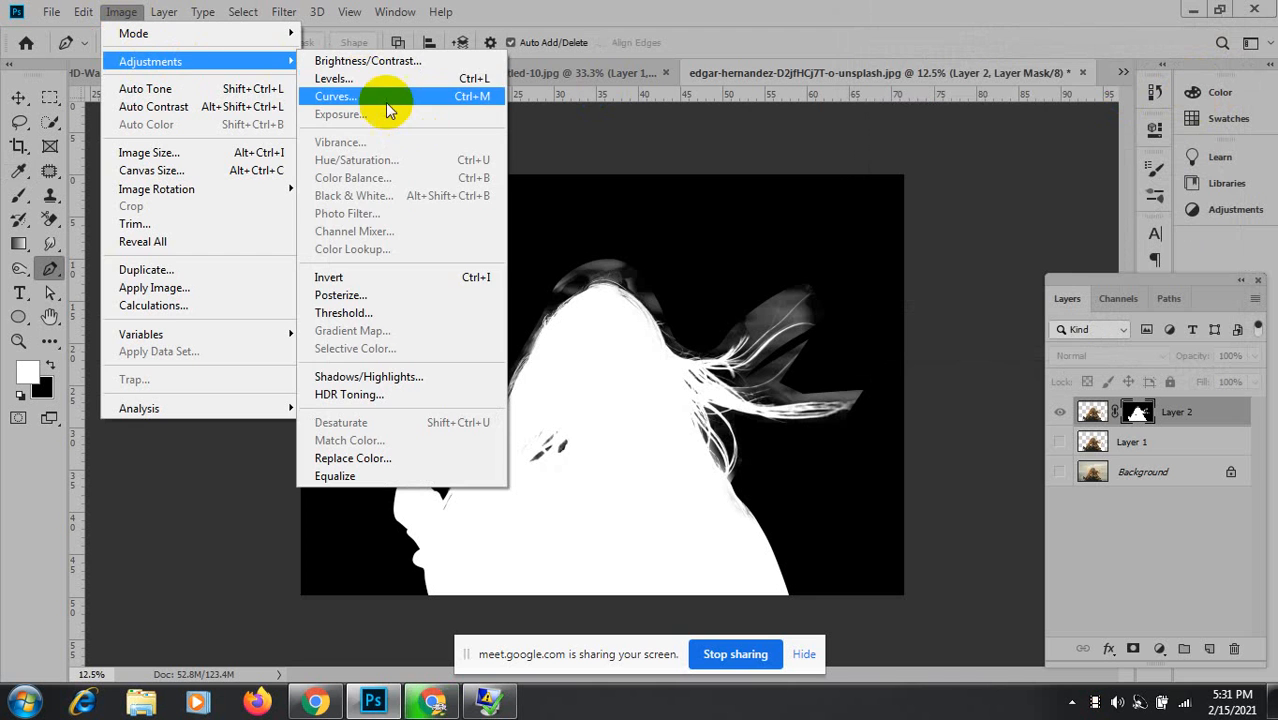
pyautogui.click(387, 99)
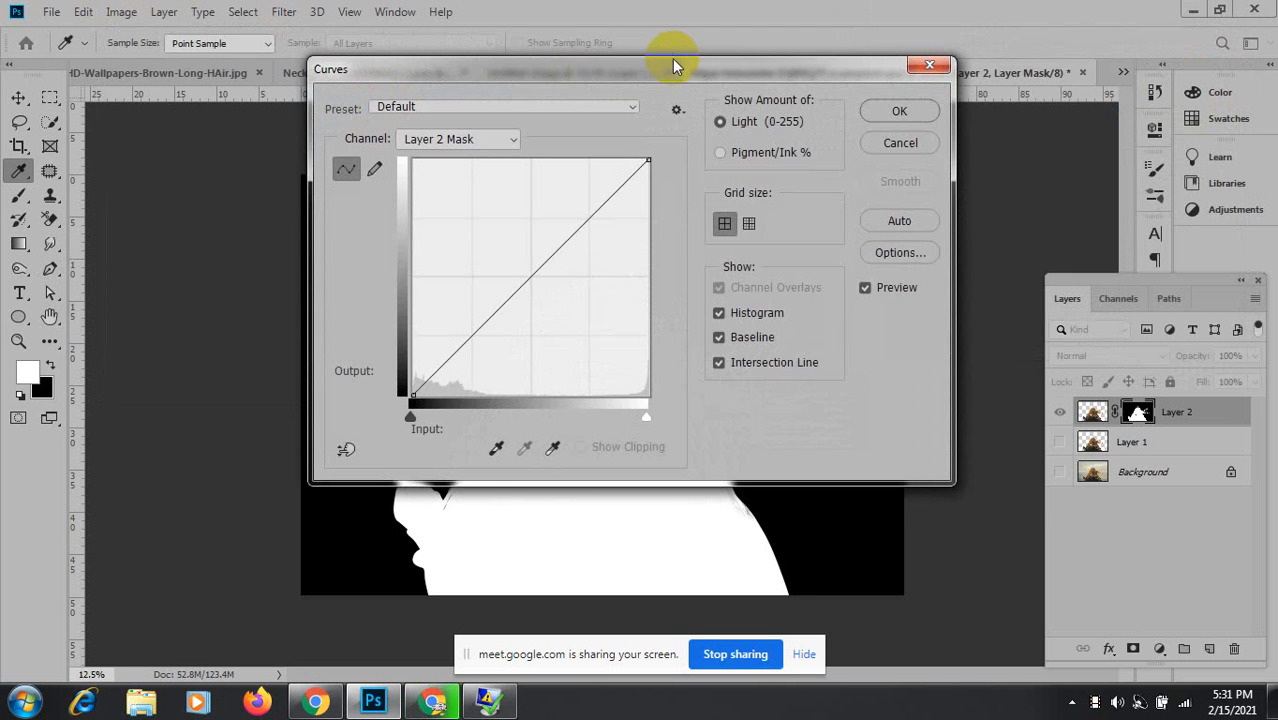
pyautogui.moveTo(700, 78); pyautogui.dragTo(1077, 22)
pyautogui.moveTo(941, 222); pyautogui.dragTo(985, 243)
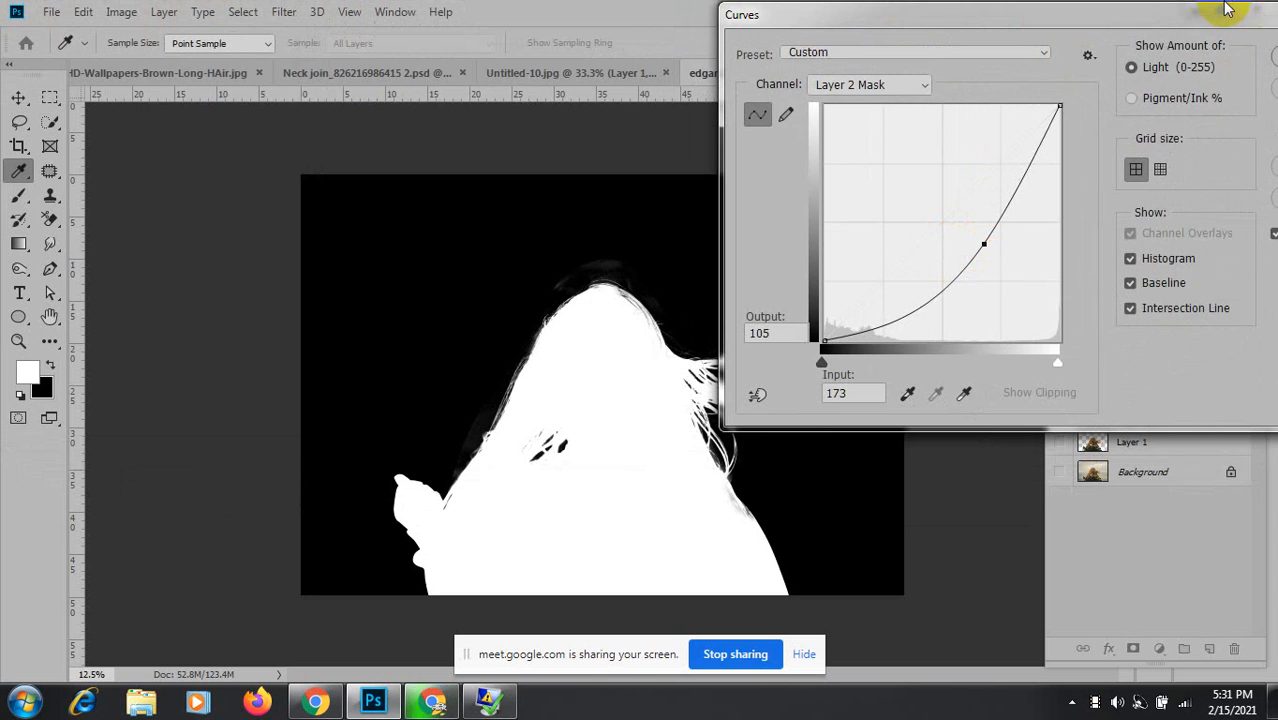
pyautogui.moveTo(1047, 25); pyautogui.dragTo(721, 102)
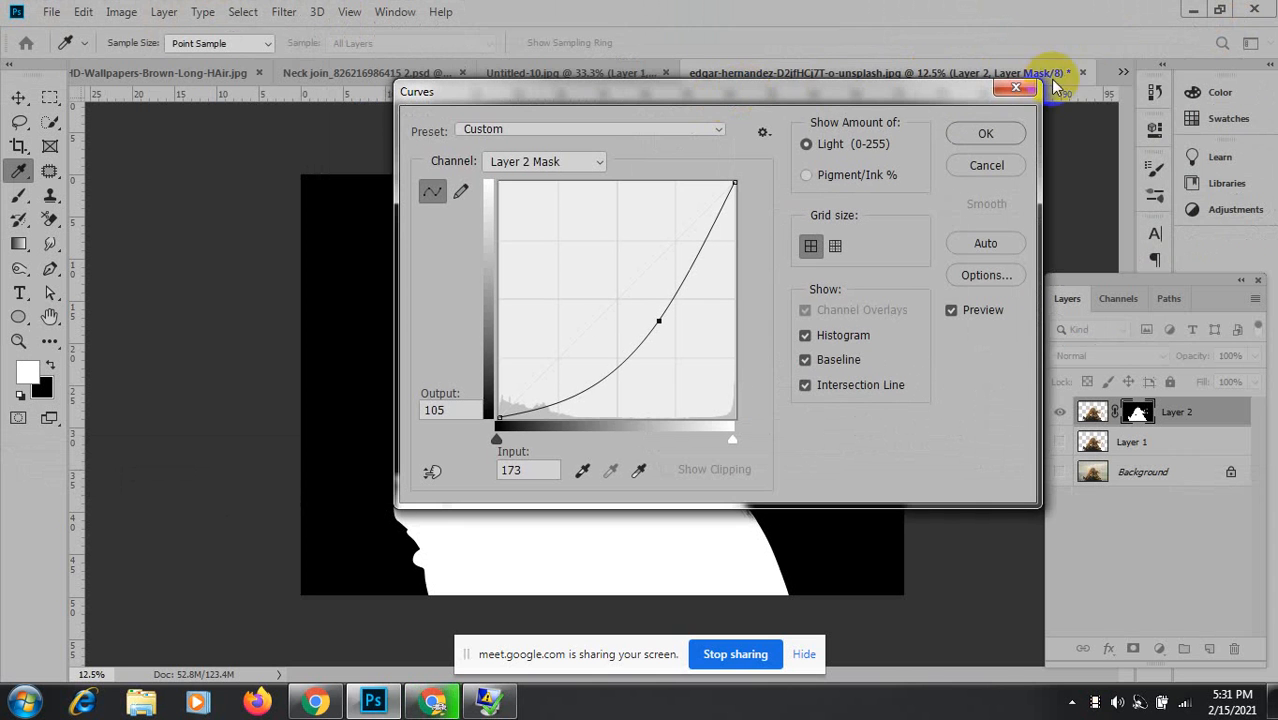
pyautogui.click(1014, 91)
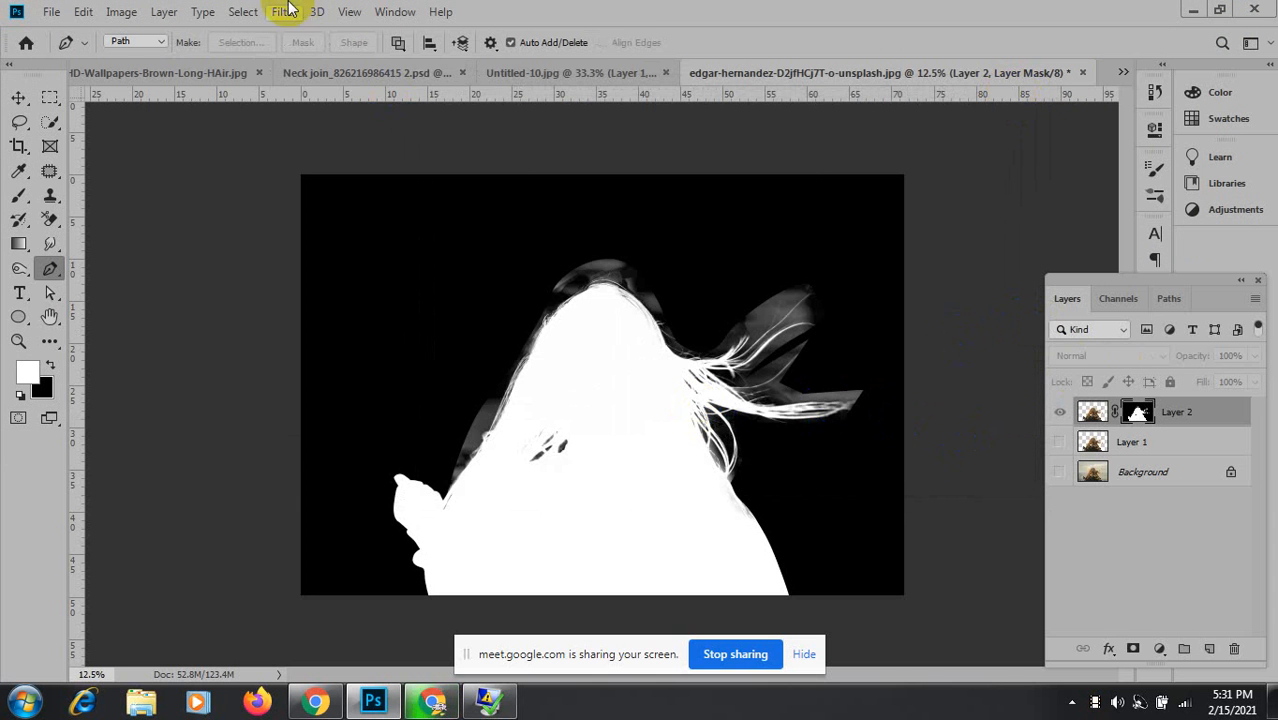
# Darken the grey haze in the Layer 2 mask with a Curves point at input 181, output 113.
pyautogui.click(125, 14)
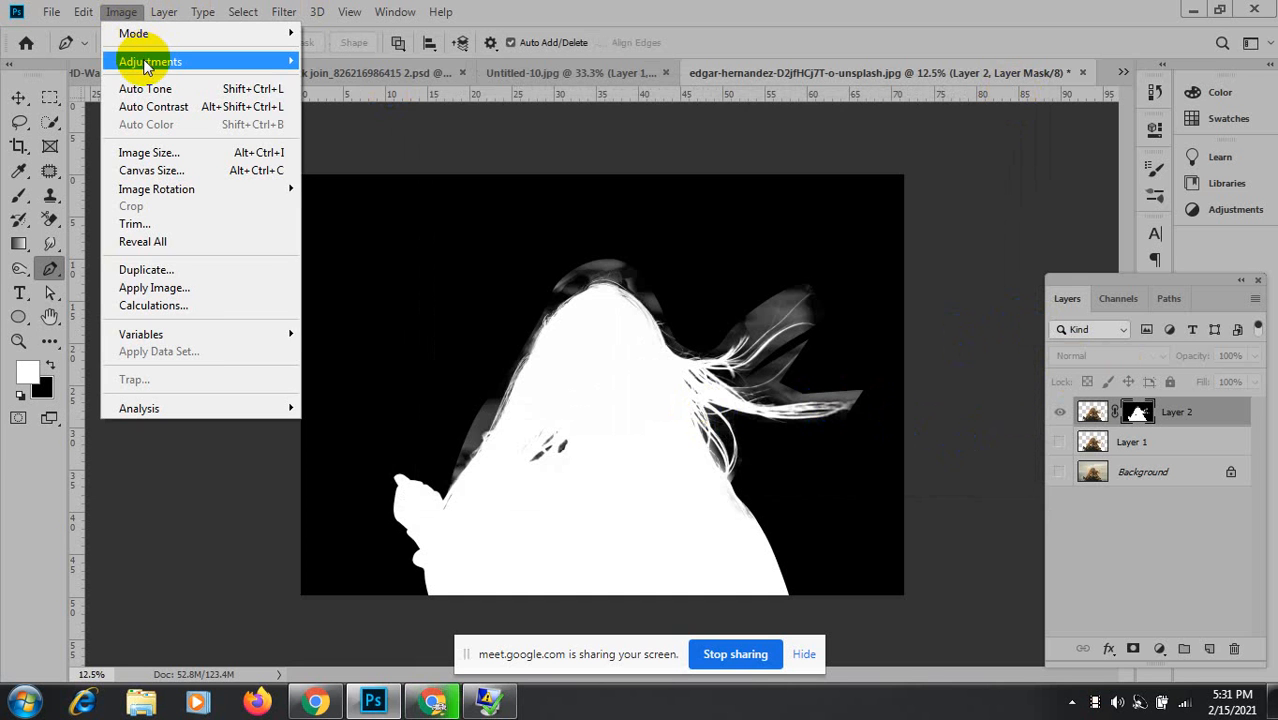
pyautogui.moveTo(160, 61)
pyautogui.click(400, 96)
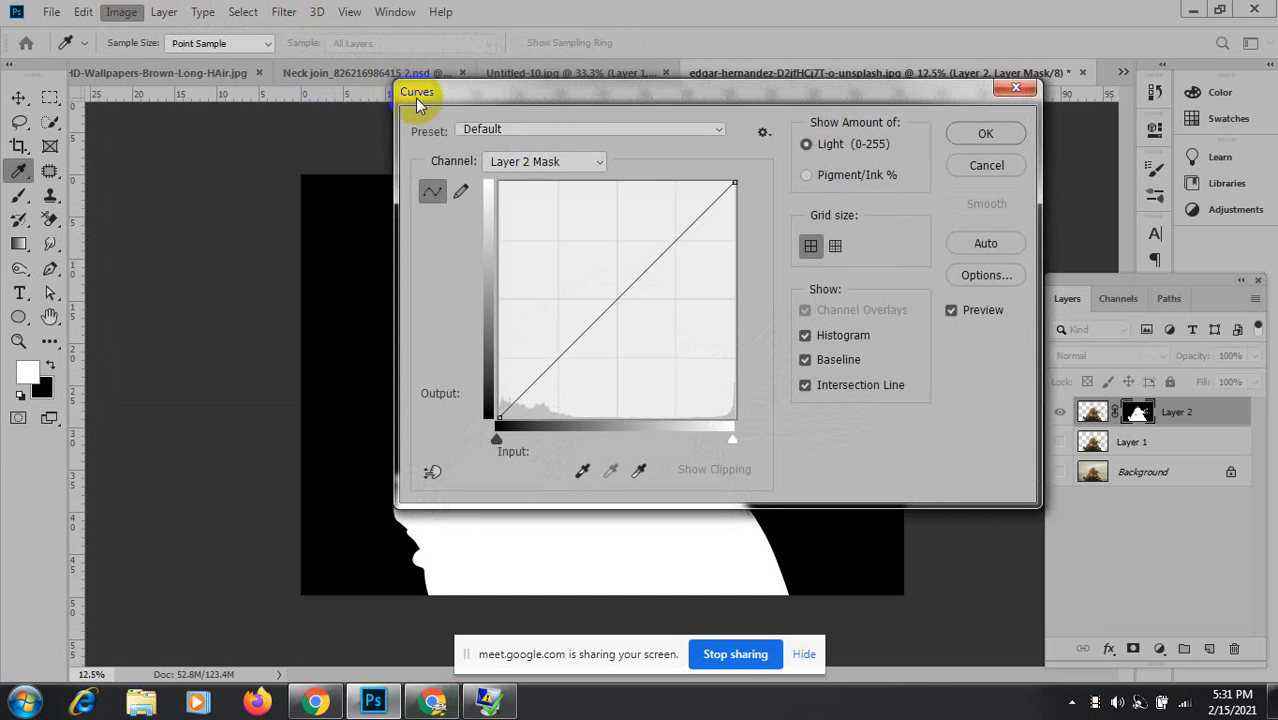
pyautogui.moveTo(696, 91); pyautogui.dragTo(1013, 73)
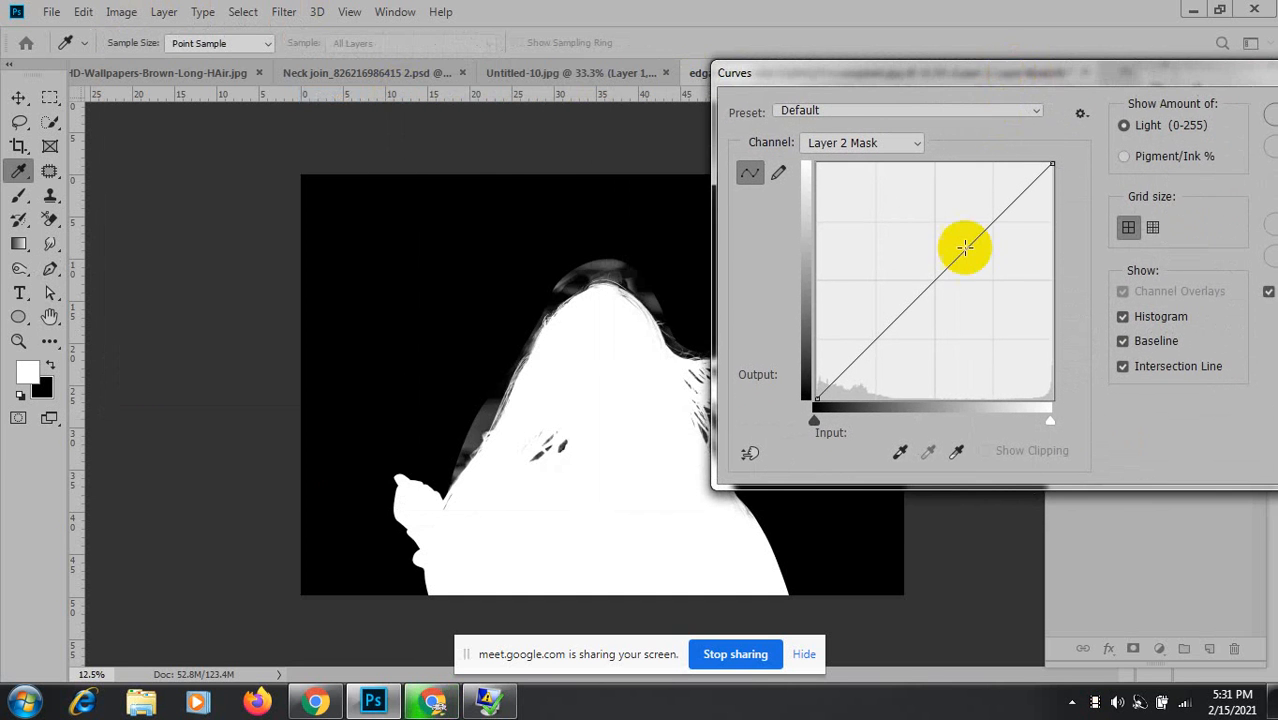
pyautogui.moveTo(935, 284); pyautogui.dragTo(984, 294)
pyautogui.click(1107, 70)
pyautogui.moveTo(1107, 74); pyautogui.dragTo(858, 68)
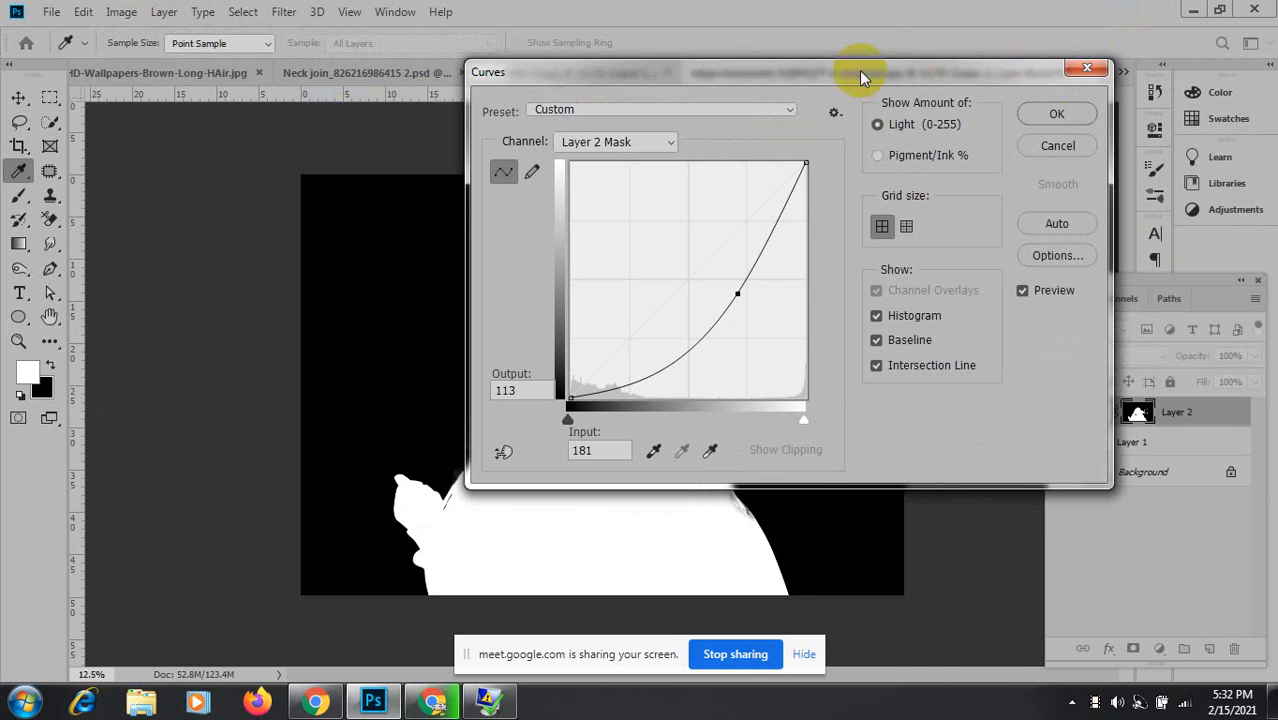
pyautogui.click(1036, 115)
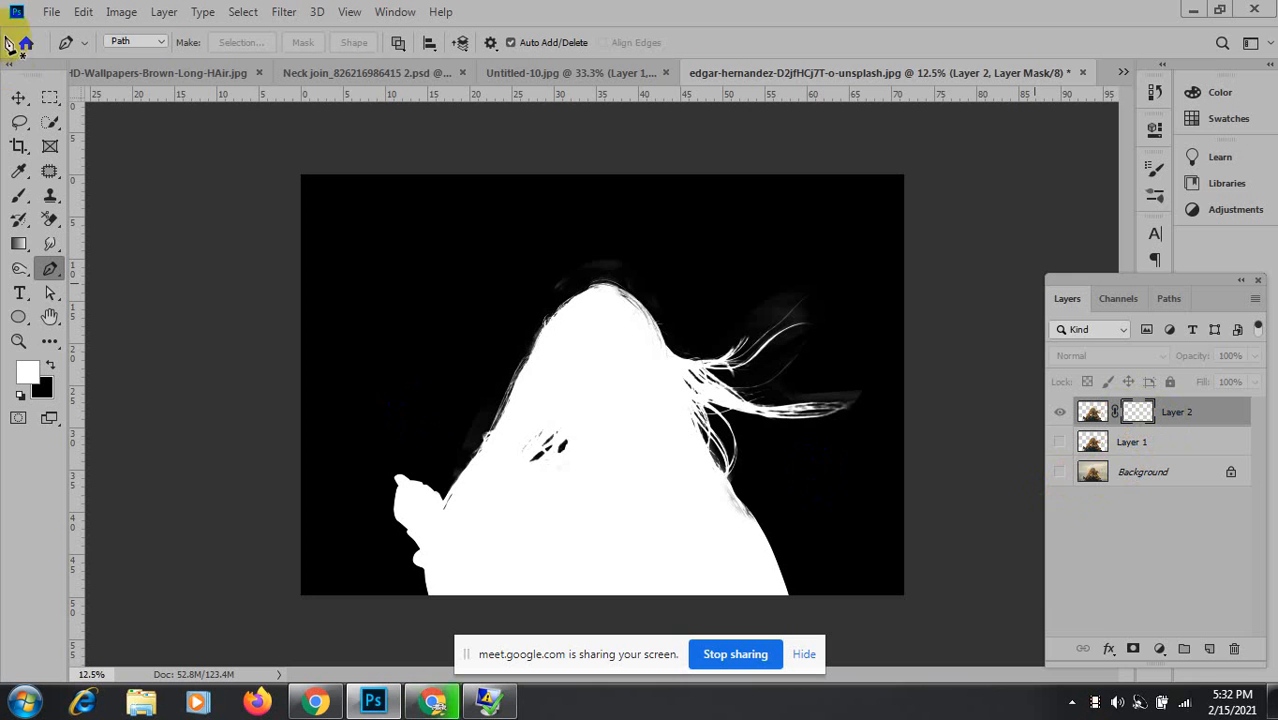
# Switch to the Brush tool with the Soft Round tip from General Brushes and enlarge it to about 606 px.
pyautogui.click(18, 99)
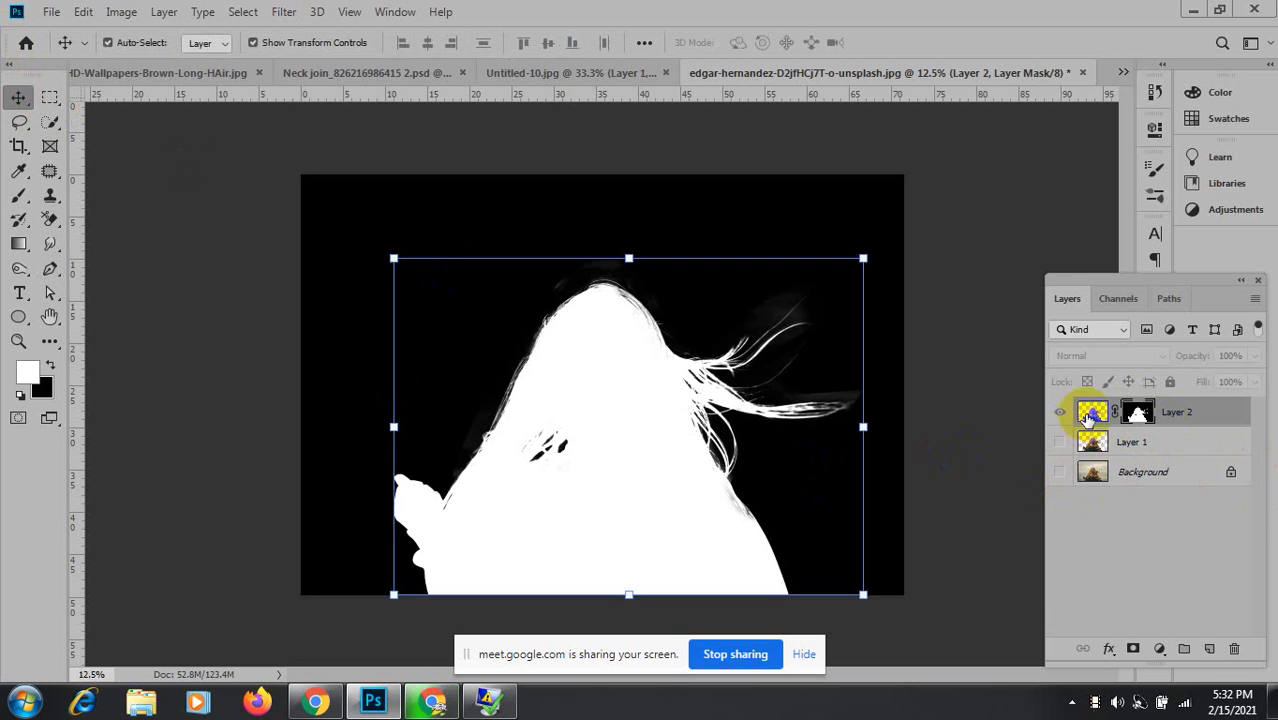
pyautogui.click(15, 198)
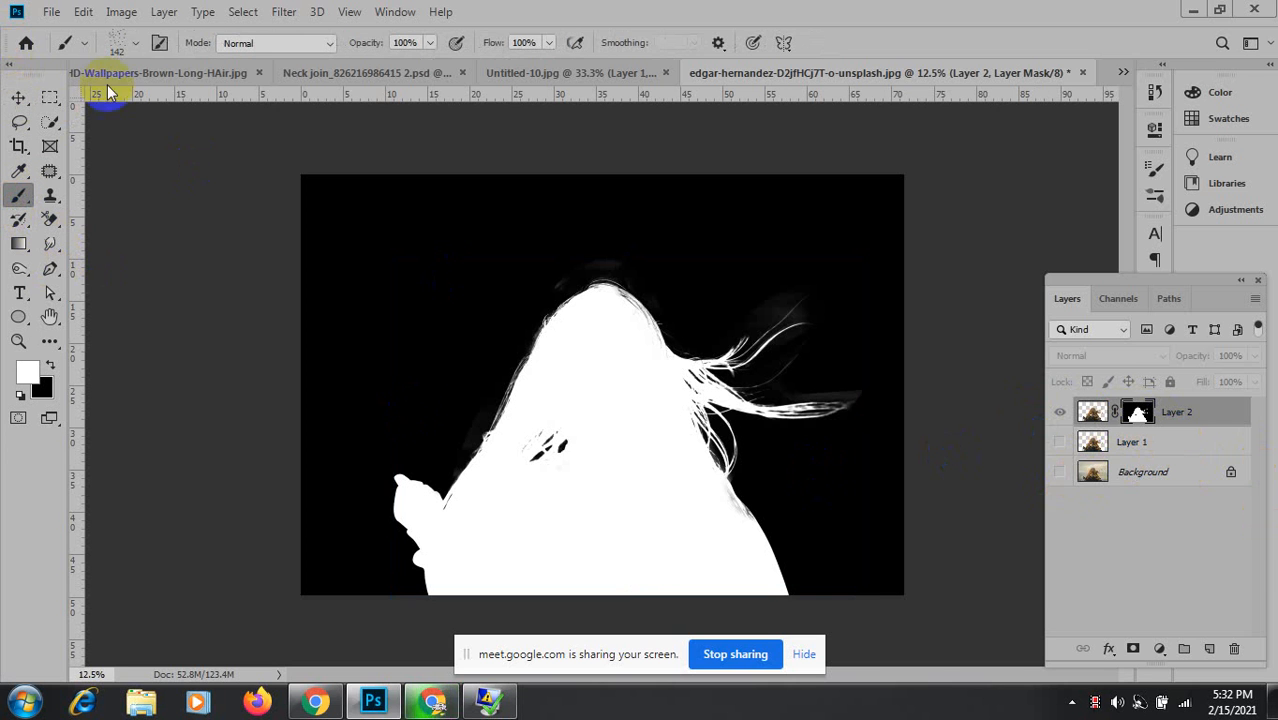
pyautogui.click(160, 43)
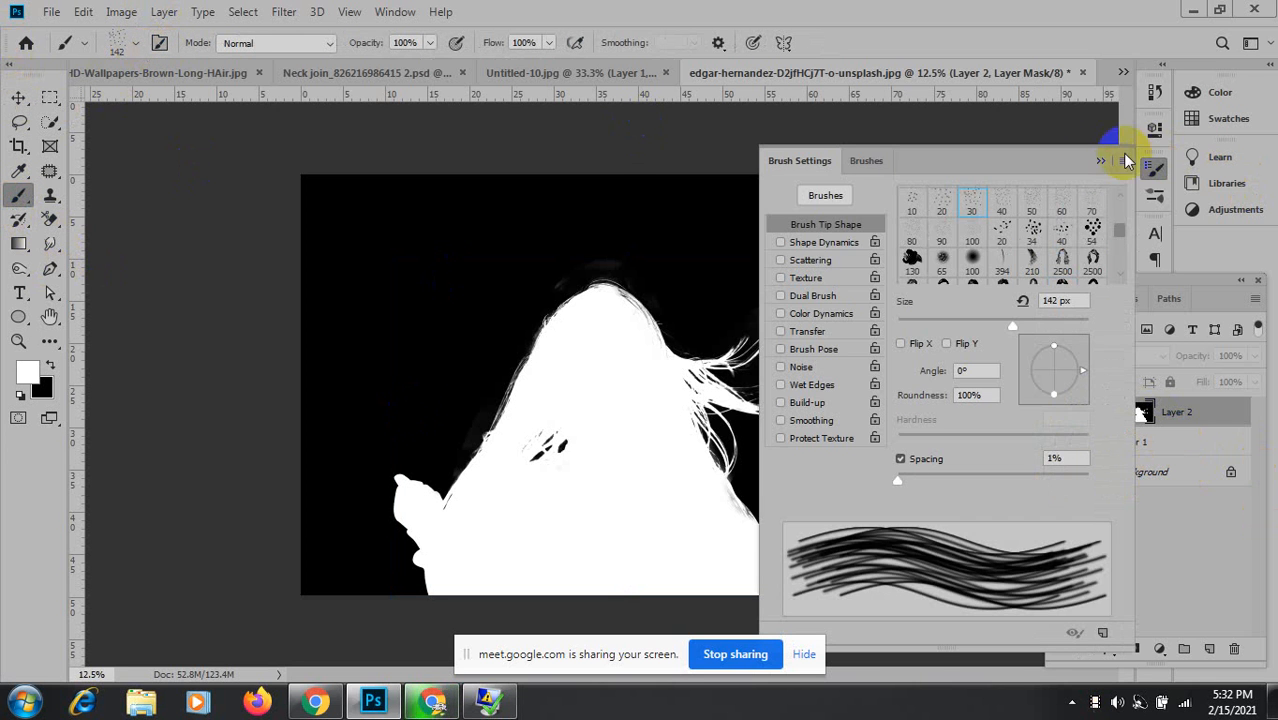
pyautogui.click(1100, 161)
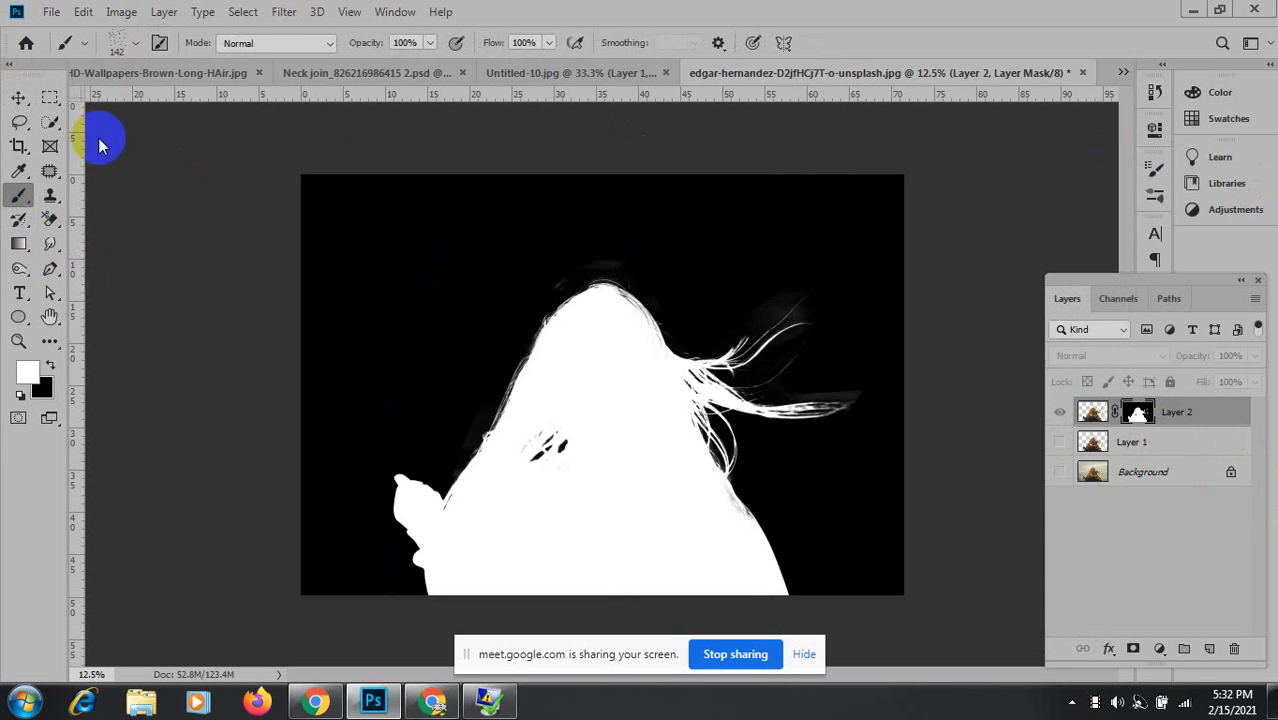
pyautogui.click(130, 45)
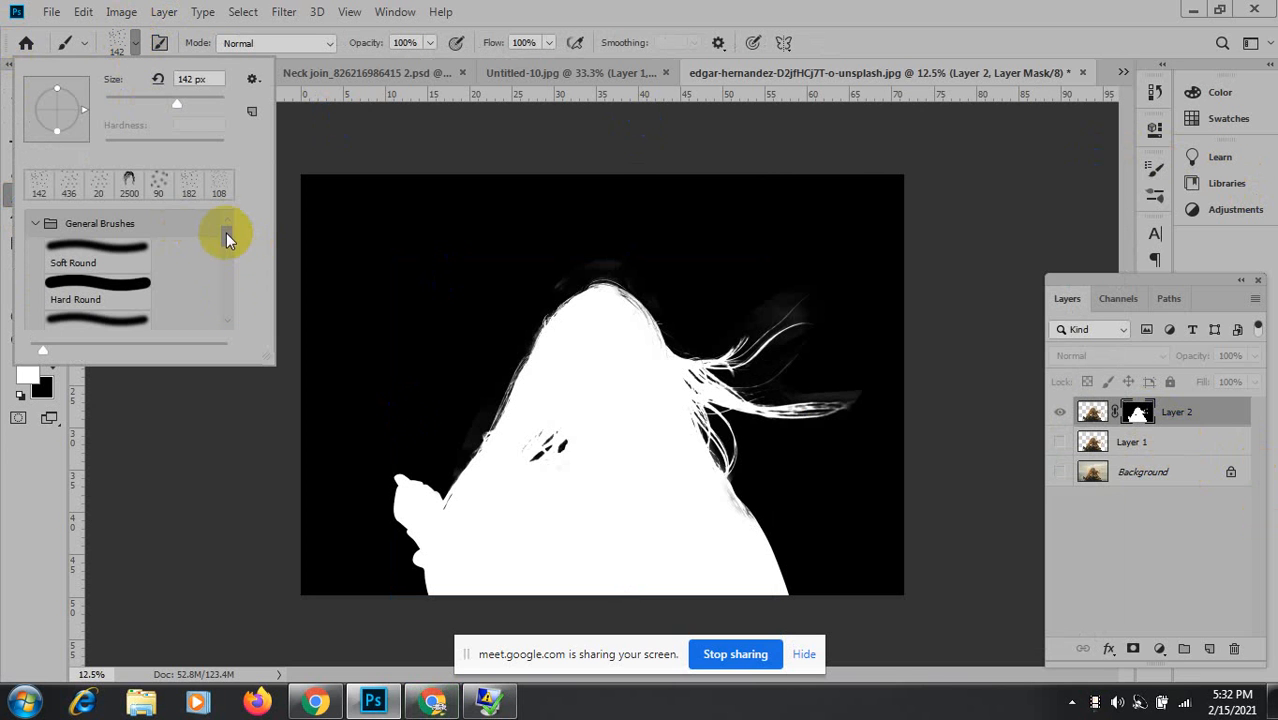
pyautogui.click(37, 224)
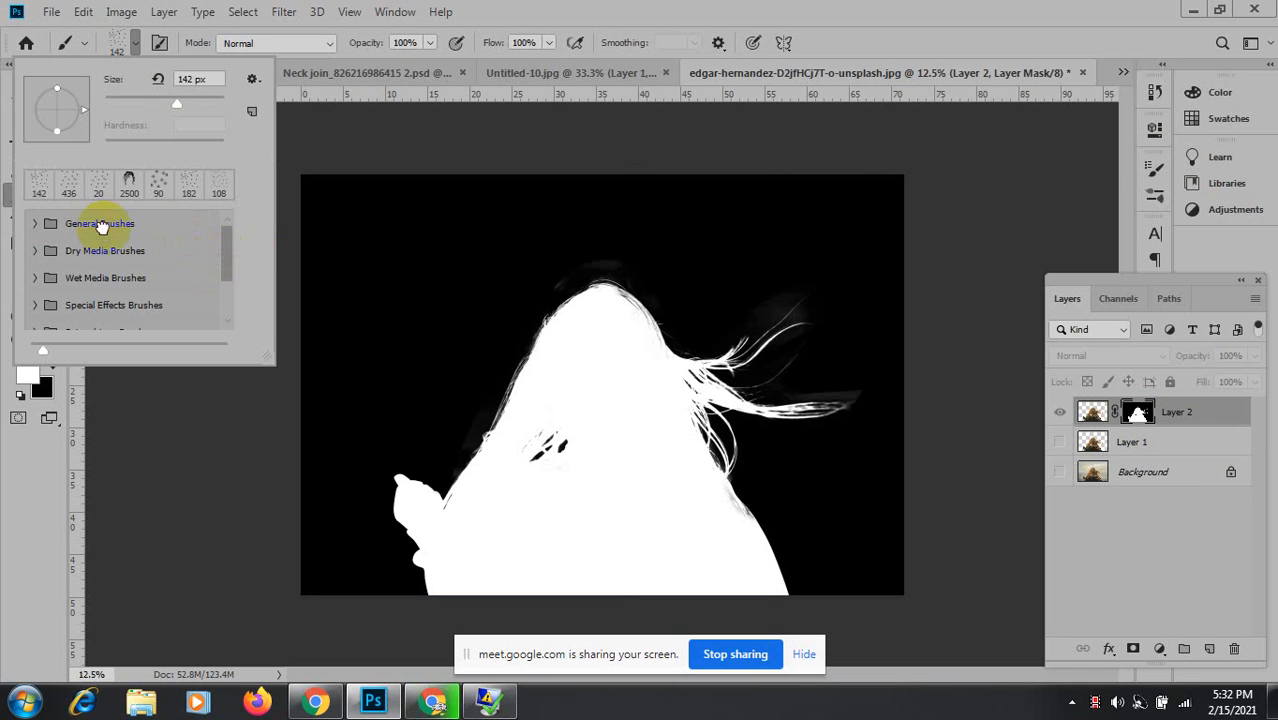
pyautogui.click(104, 230)
pyautogui.click(34, 226)
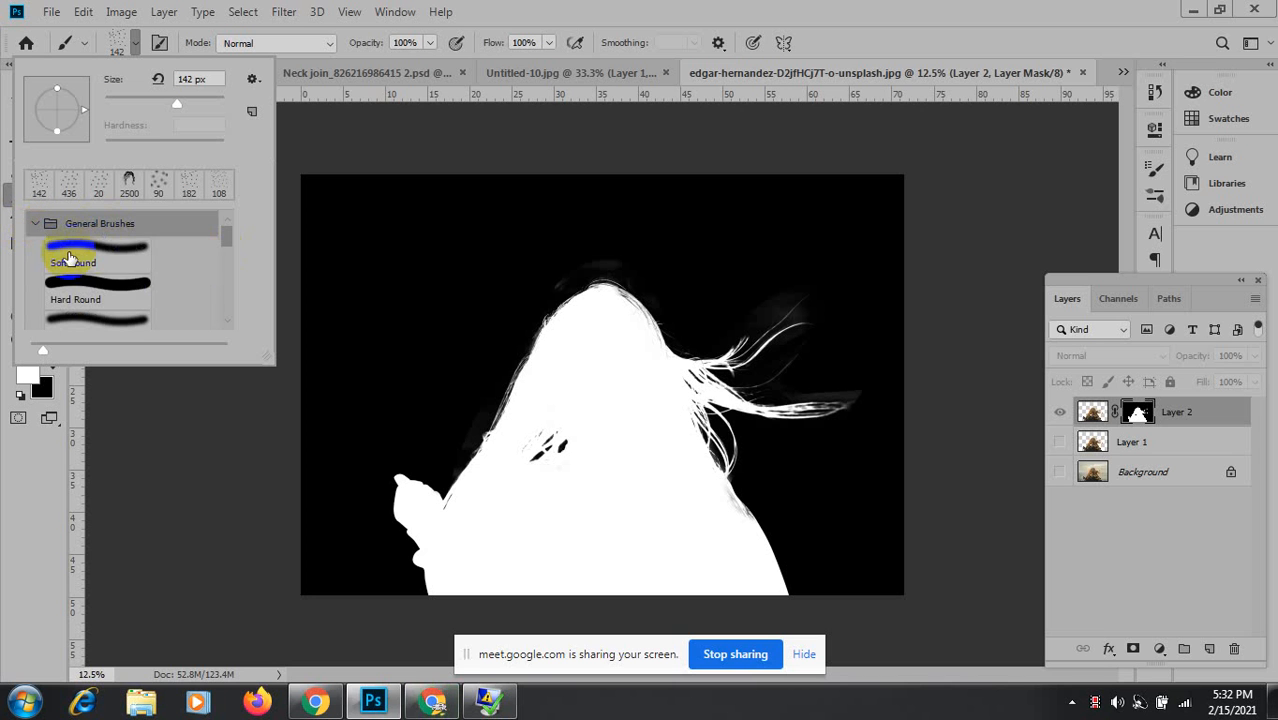
pyautogui.click(110, 248)
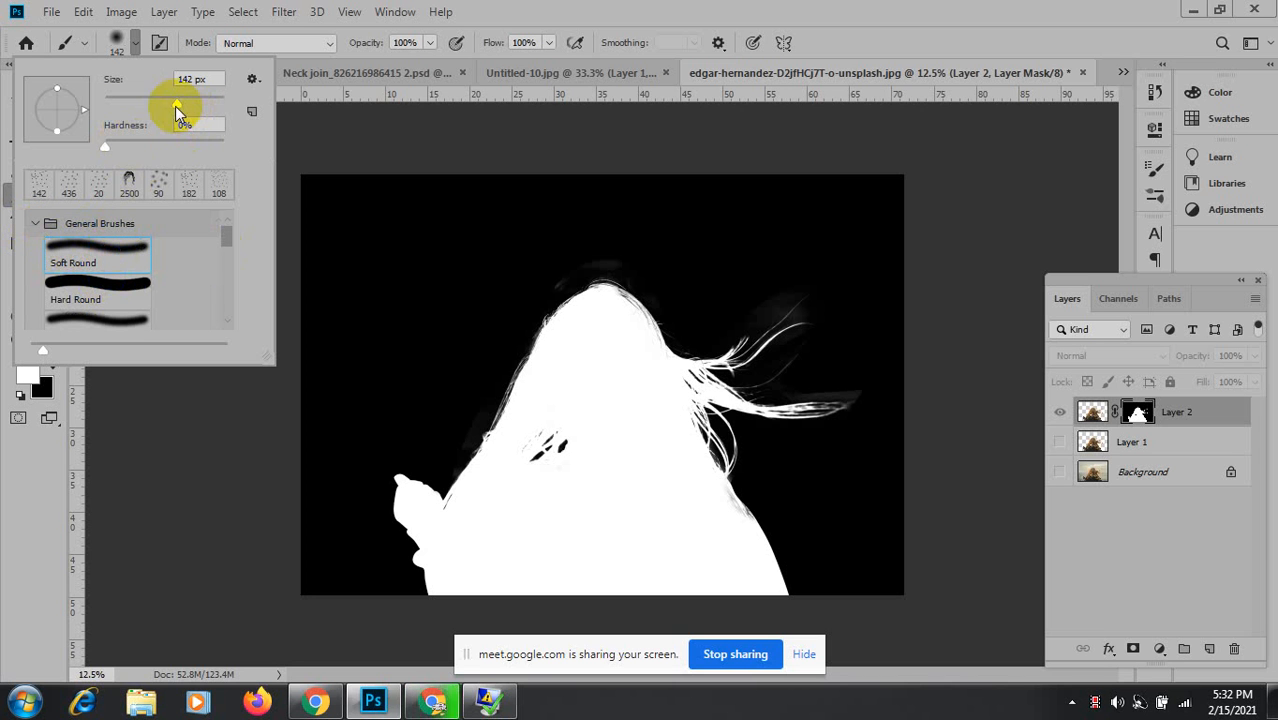
pyautogui.keyDown('alt'); pyautogui.rightClick(706, 296); pyautogui.keyUp('alt')
pyautogui.moveTo(712, 297); pyautogui.dragTo(731, 295)
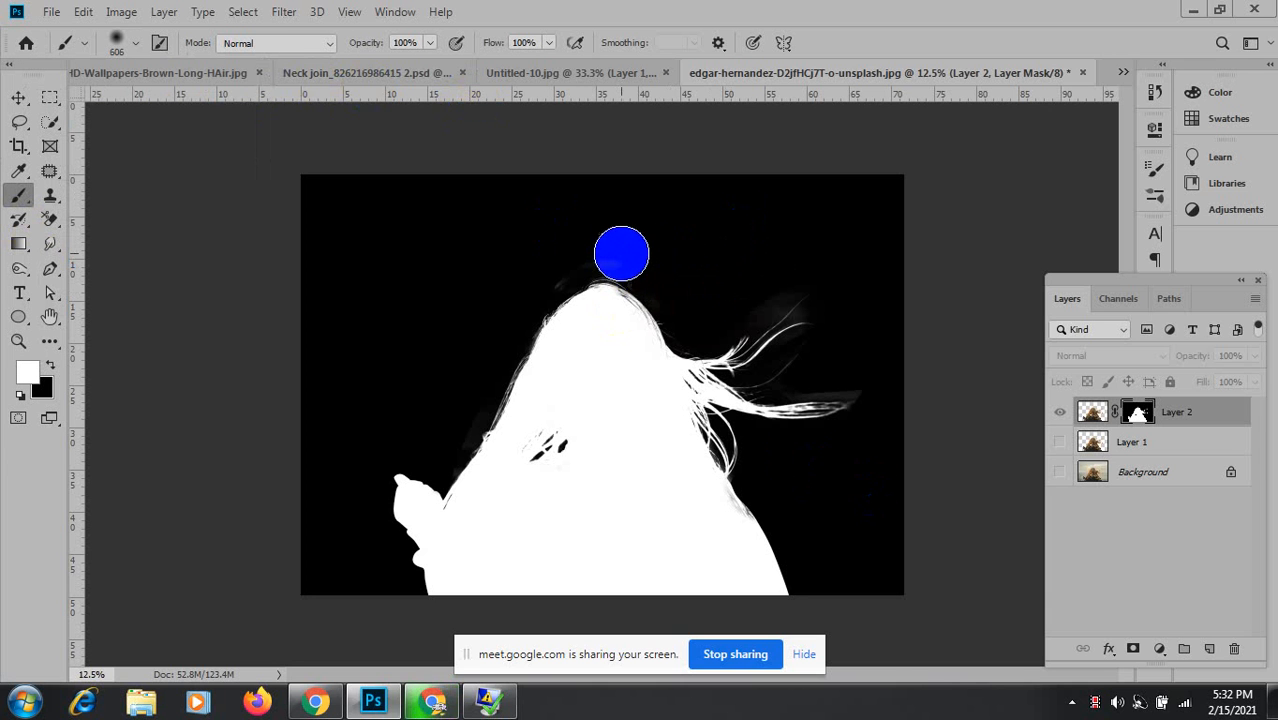
# Undo a white stroke above the head and paint out the grey haze there in black with a 334 px brush.
pyautogui.moveTo(652, 253); pyautogui.dragTo(567, 255)
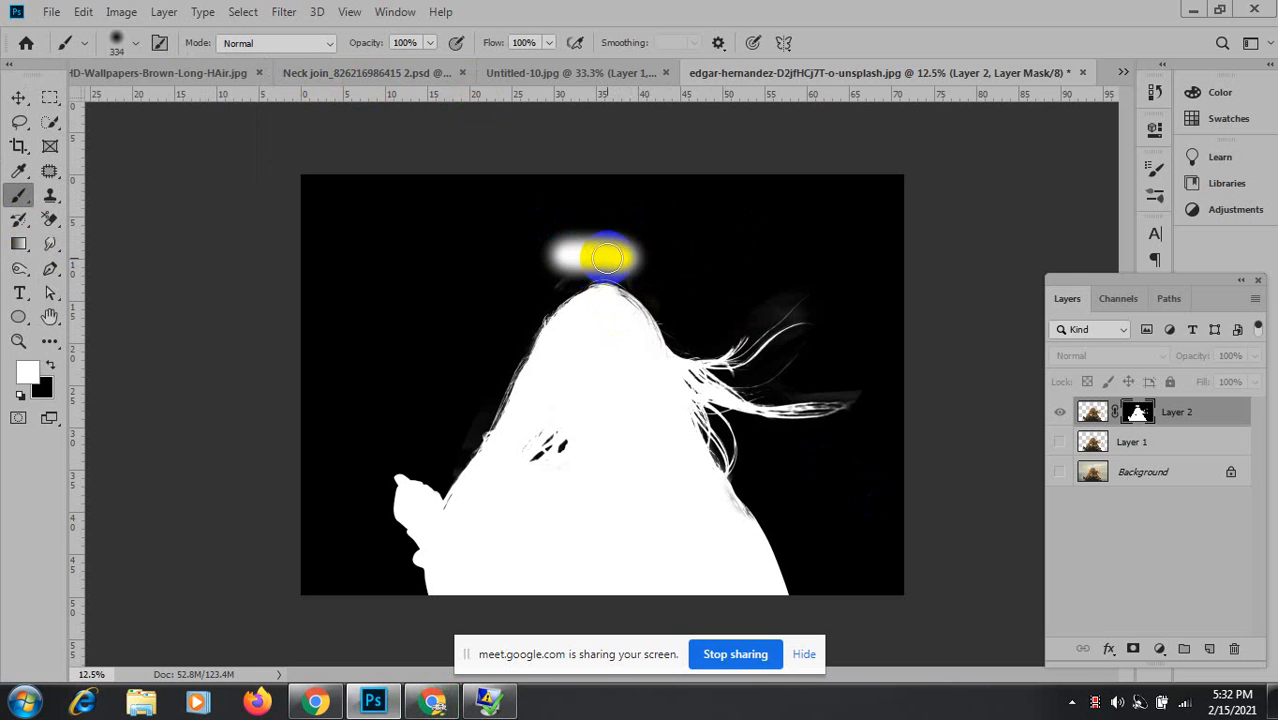
pyautogui.hotkey('ctrl', 'z')
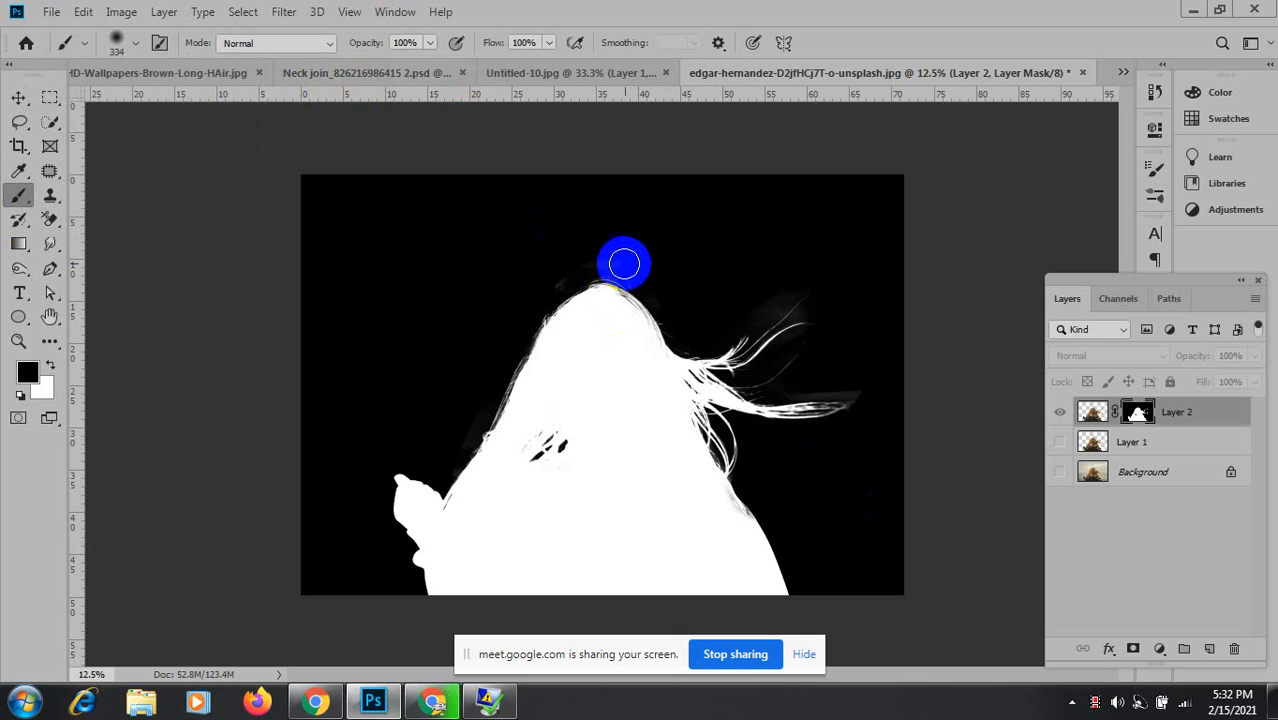
pyautogui.moveTo(624, 263)
pyautogui.mouseDown()
pyautogui.moveTo(569, 271)
pyautogui.moveTo(616, 270)
pyautogui.moveTo(540, 291)
pyautogui.moveTo(546, 279)
pyautogui.moveTo(522, 299)
pyautogui.moveTo(740, 242)
pyautogui.moveTo(654, 265)
pyautogui.moveTo(698, 298)
pyautogui.moveTo(756, 305)
pyautogui.mouseUp()
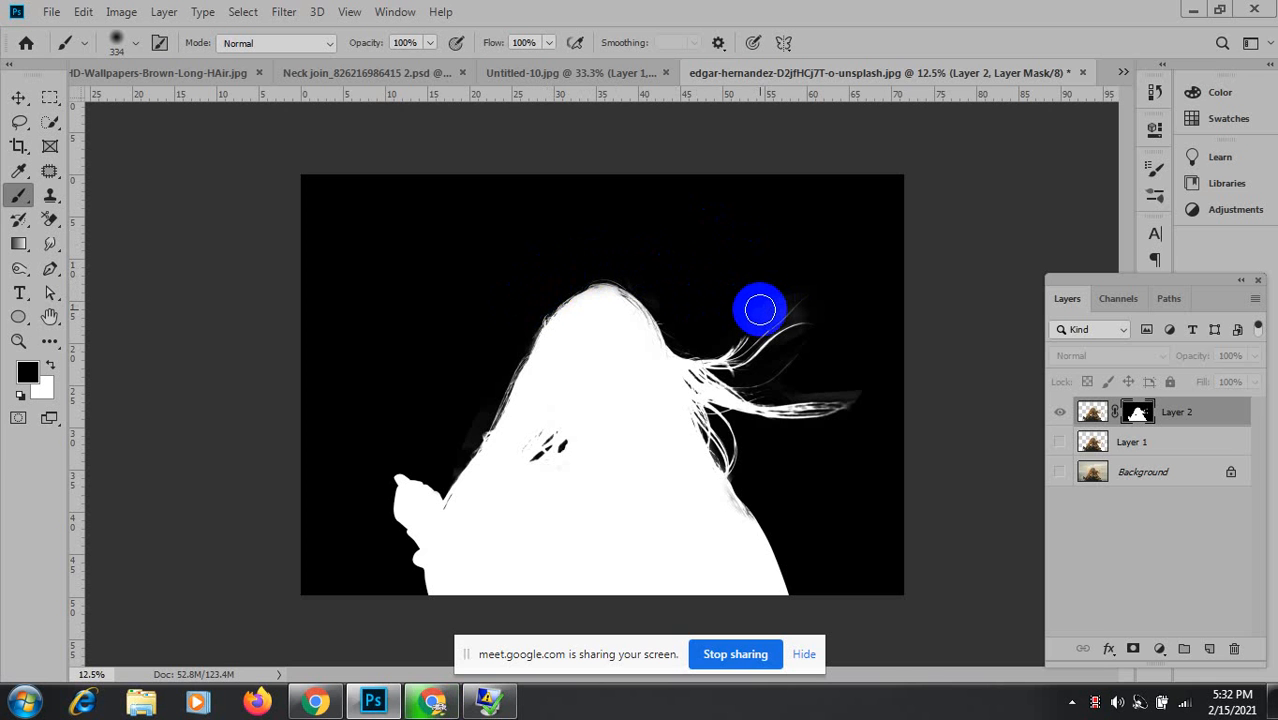
# Paint out the grey haze around the flying hair strands in black on the Layer 2 mask, reducing the brush to 158 and then 94 px.
pyautogui.keyDown('ctrl'); pyautogui.click(822, 320); pyautogui.keyUp('ctrl')
pyautogui.keyDown('ctrl'); pyautogui.click(822, 320); pyautogui.keyUp('ctrl')
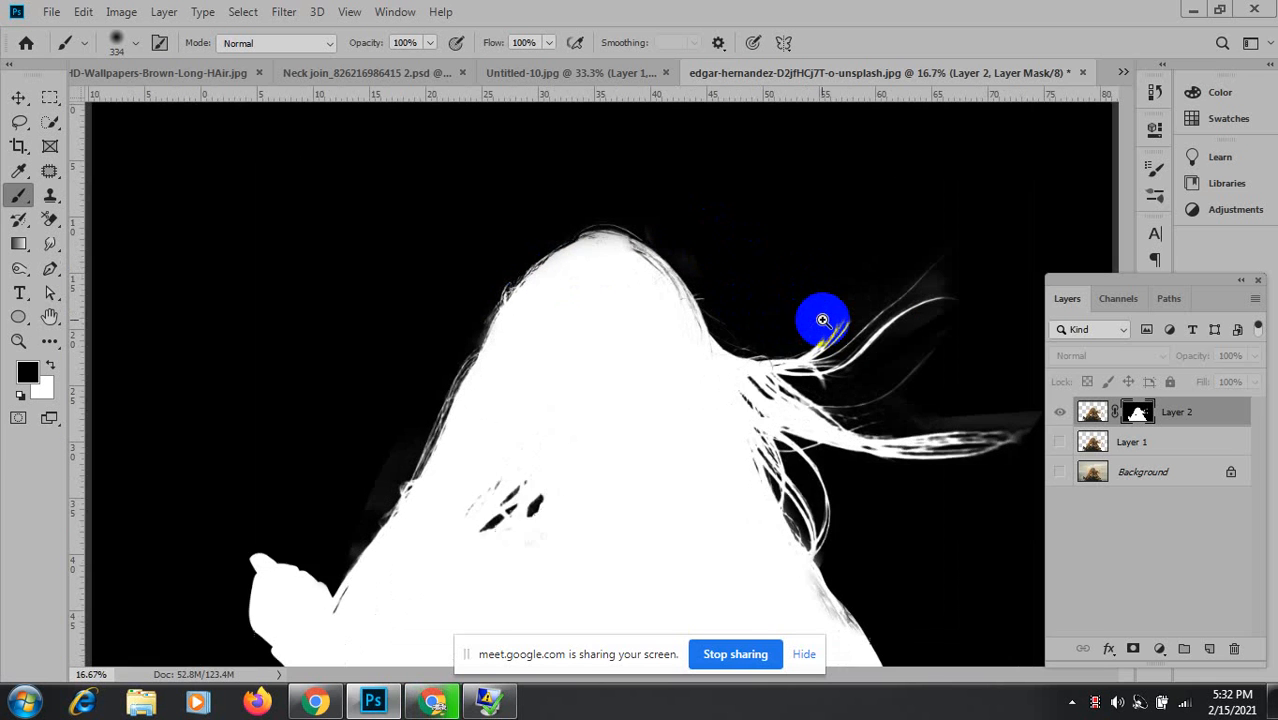
pyautogui.keyDown('ctrl'); pyautogui.click(822, 320); pyautogui.keyUp('ctrl')
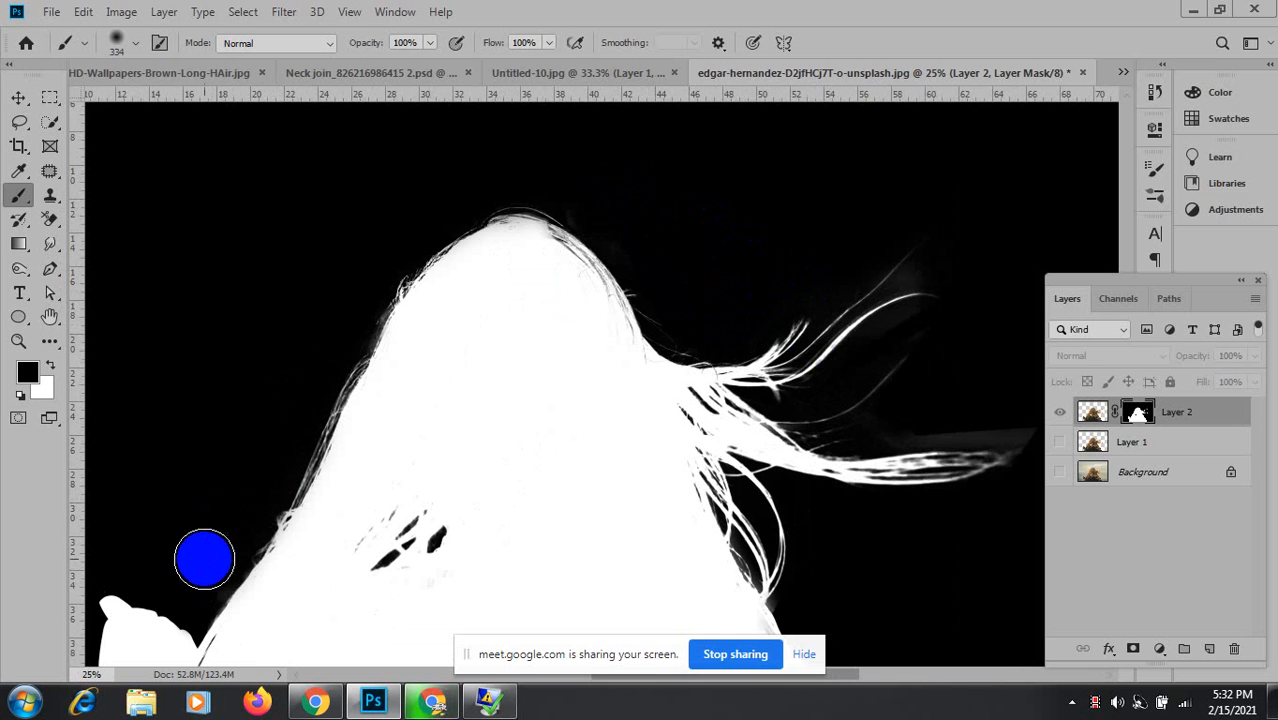
pyautogui.moveTo(593, 523)
pyautogui.mouseDown()
pyautogui.moveTo(304, 381)
pyautogui.moveTo(311, 394)
pyautogui.mouseUp()
pyautogui.moveTo(737, 282); pyautogui.dragTo(609, 291)
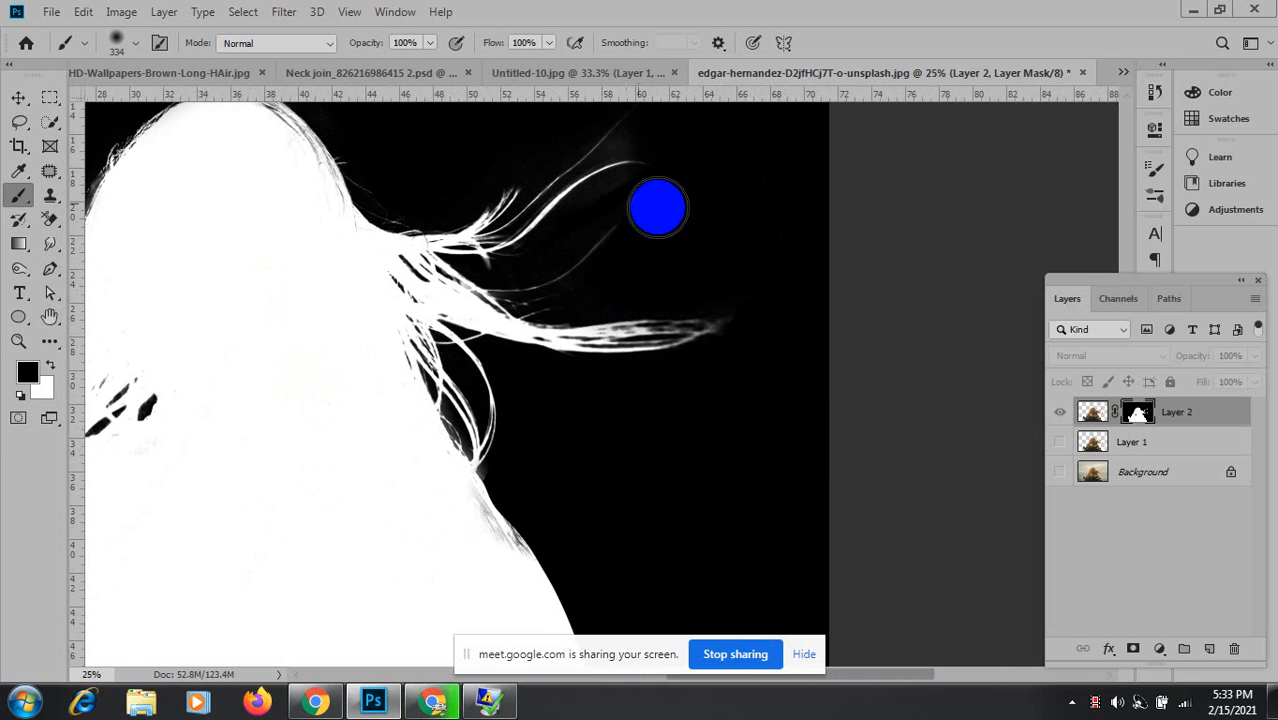
pyautogui.keyDown('alt'); pyautogui.rightClick(705, 215); pyautogui.keyUp('alt')
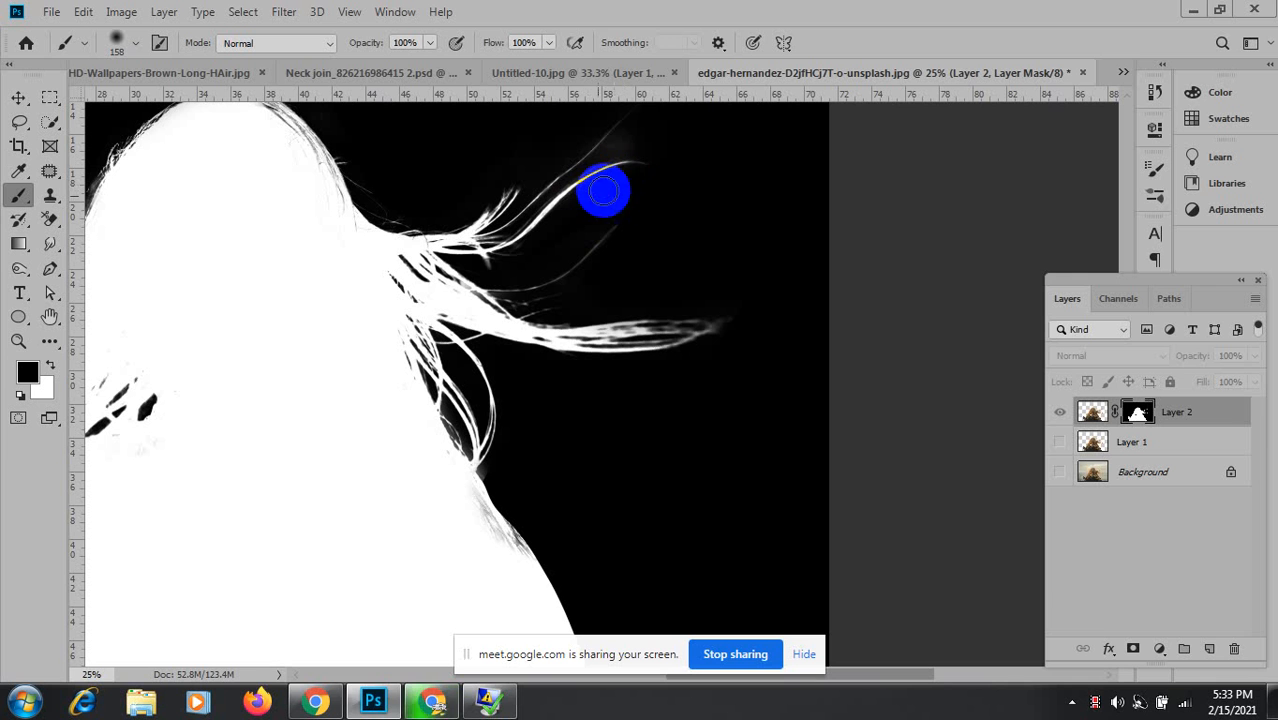
pyautogui.keyDown('alt'); pyautogui.rightClick(653, 132); pyautogui.keyUp('alt')
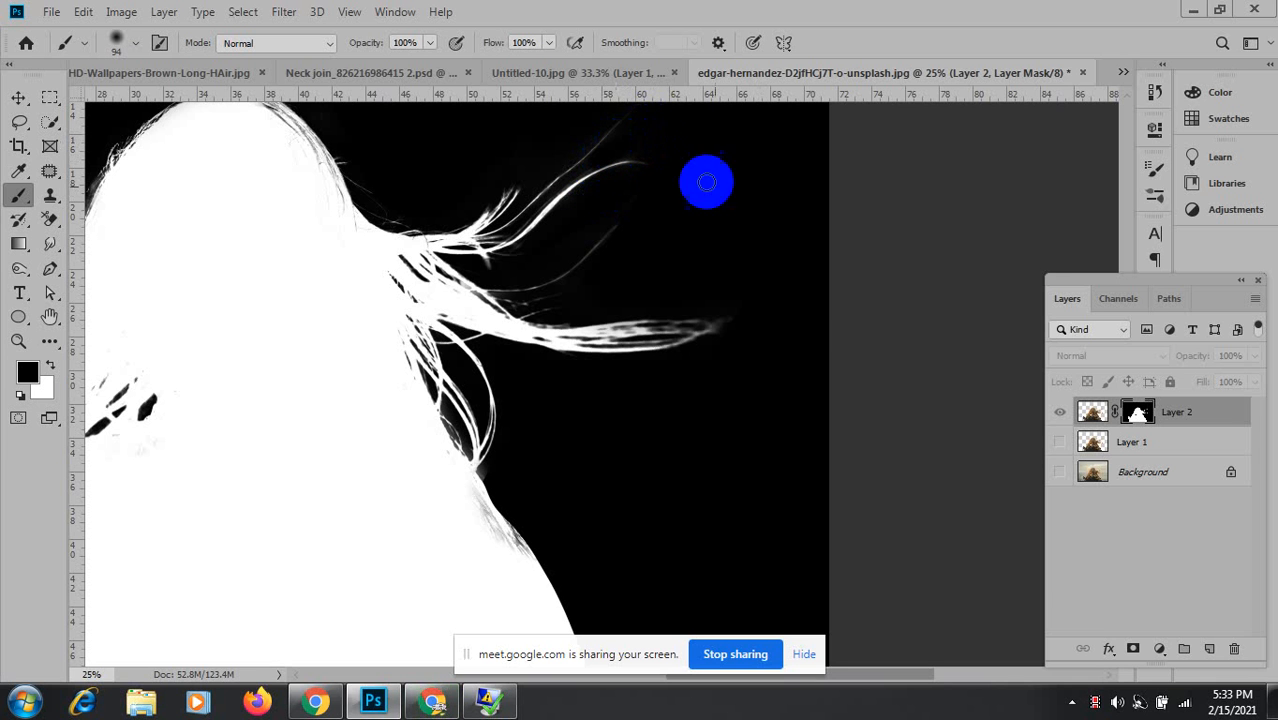
# Enlarge the brush to 286 px and paint black over the remaining haze above the head and along the hair's edge towards the hand.
pyautogui.keyDown('alt'); pyautogui.rightClick(718, 272); pyautogui.keyUp('alt')
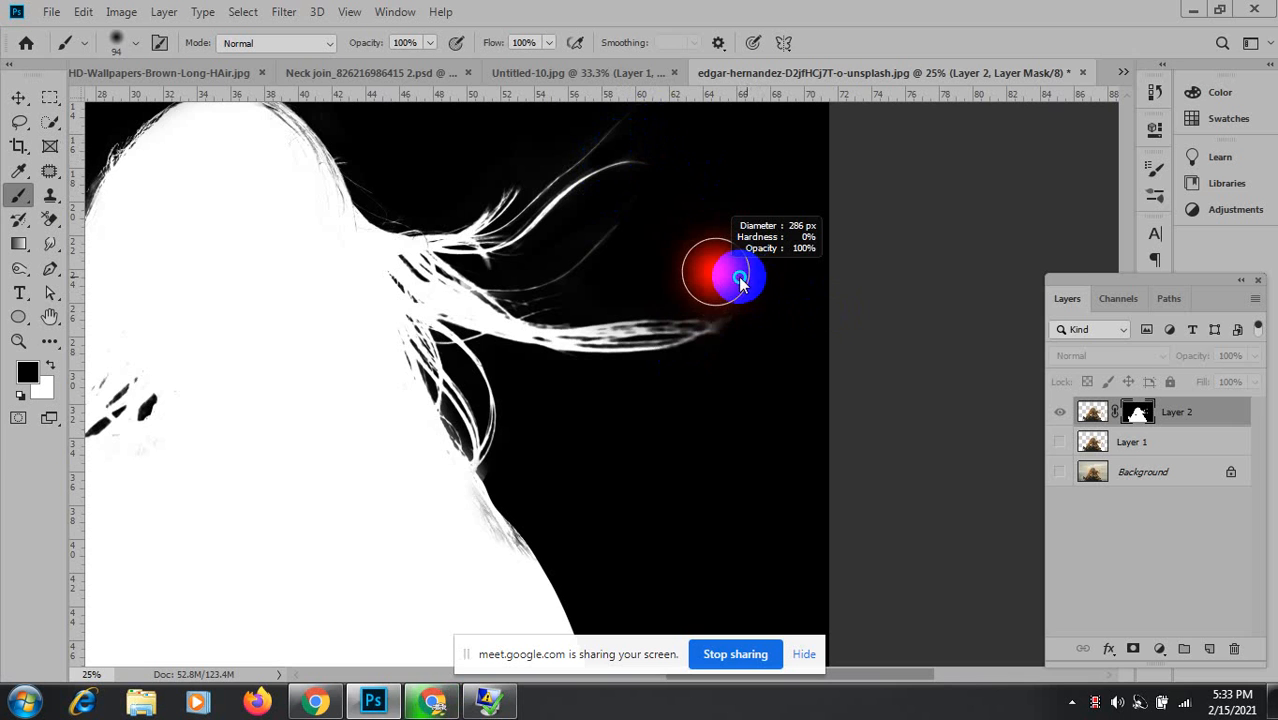
pyautogui.moveTo(559, 231); pyautogui.dragTo(771, 407)
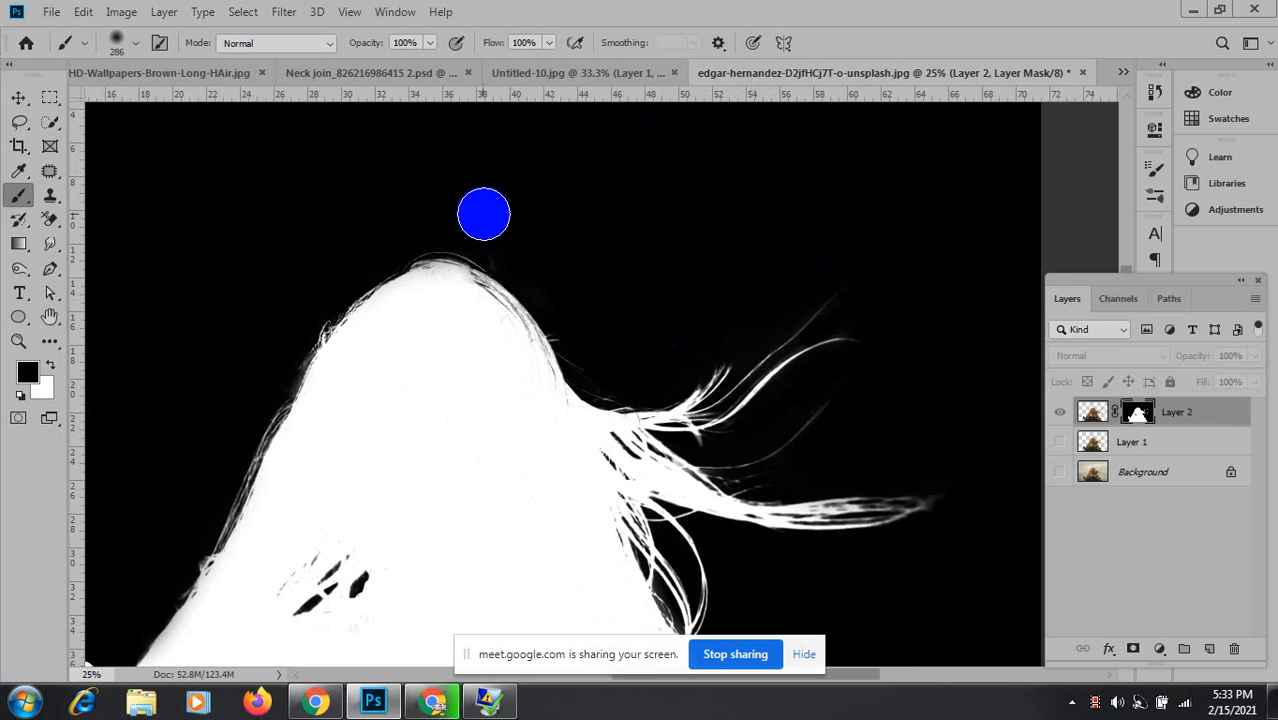
pyautogui.moveTo(478, 221); pyautogui.dragTo(563, 302)
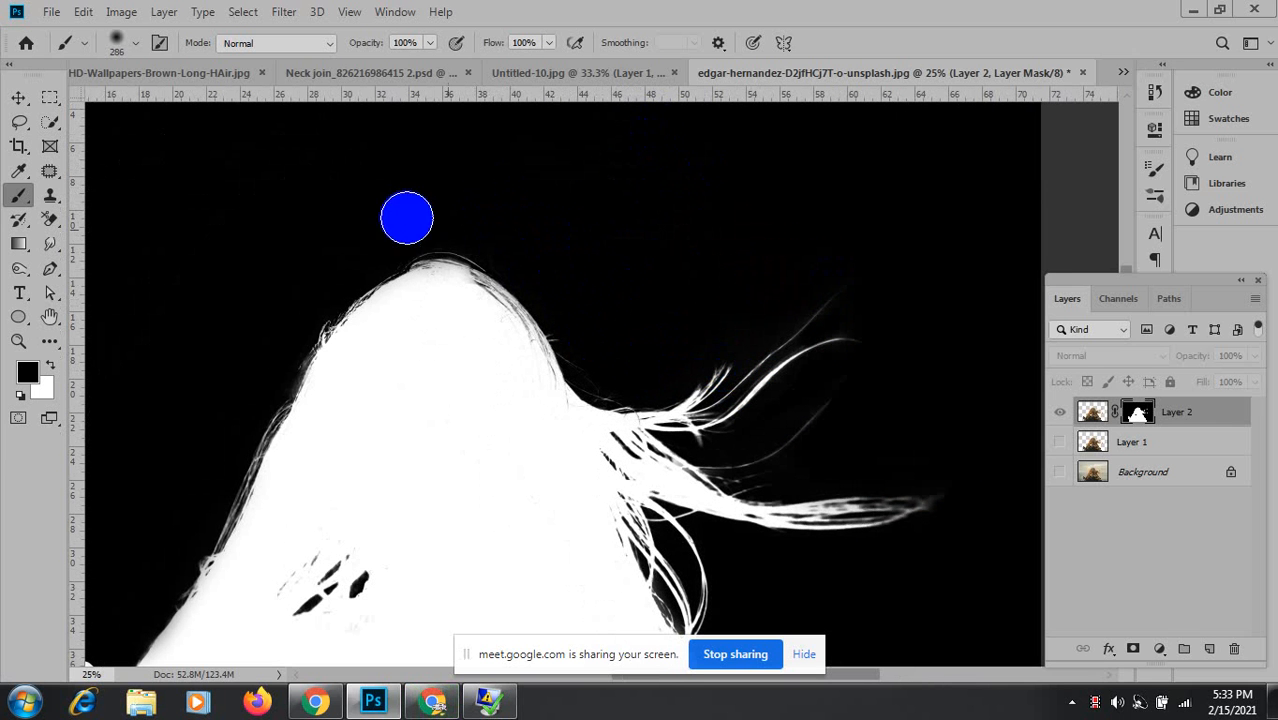
pyautogui.moveTo(334, 266)
pyautogui.mouseDown()
pyautogui.moveTo(266, 370)
pyautogui.moveTo(300, 274)
pyautogui.moveTo(251, 379)
pyautogui.moveTo(206, 404)
pyautogui.mouseUp()
pyautogui.moveTo(257, 360)
pyautogui.mouseDown()
pyautogui.moveTo(279, 342)
pyautogui.moveTo(194, 425)
pyautogui.moveTo(300, 404)
pyautogui.moveTo(414, 251)
pyautogui.mouseUp()
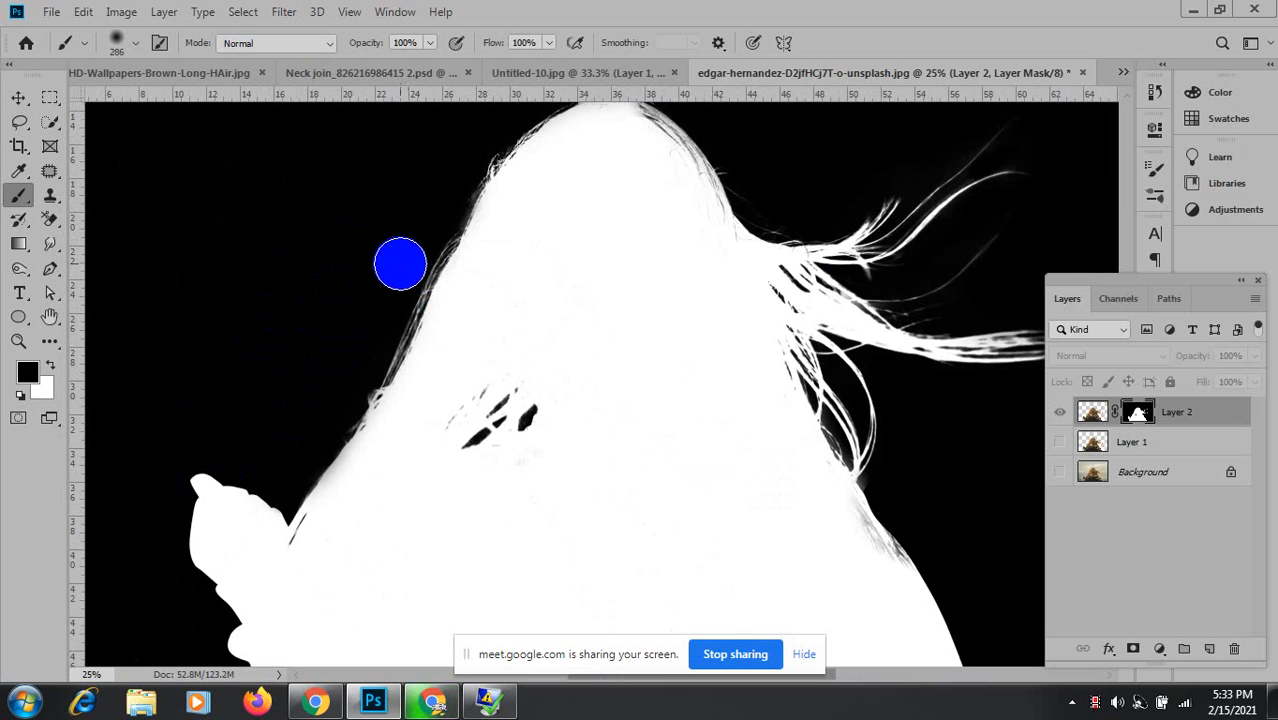
pyautogui.moveTo(363, 318)
pyautogui.mouseDown()
pyautogui.moveTo(375, 285)
pyautogui.moveTo(369, 328)
pyautogui.moveTo(324, 407)
pyautogui.moveTo(371, 314)
pyautogui.moveTo(301, 387)
pyautogui.moveTo(328, 363)
pyautogui.moveTo(332, 391)
pyautogui.moveTo(273, 486)
pyautogui.moveTo(314, 366)
pyautogui.mouseUp()
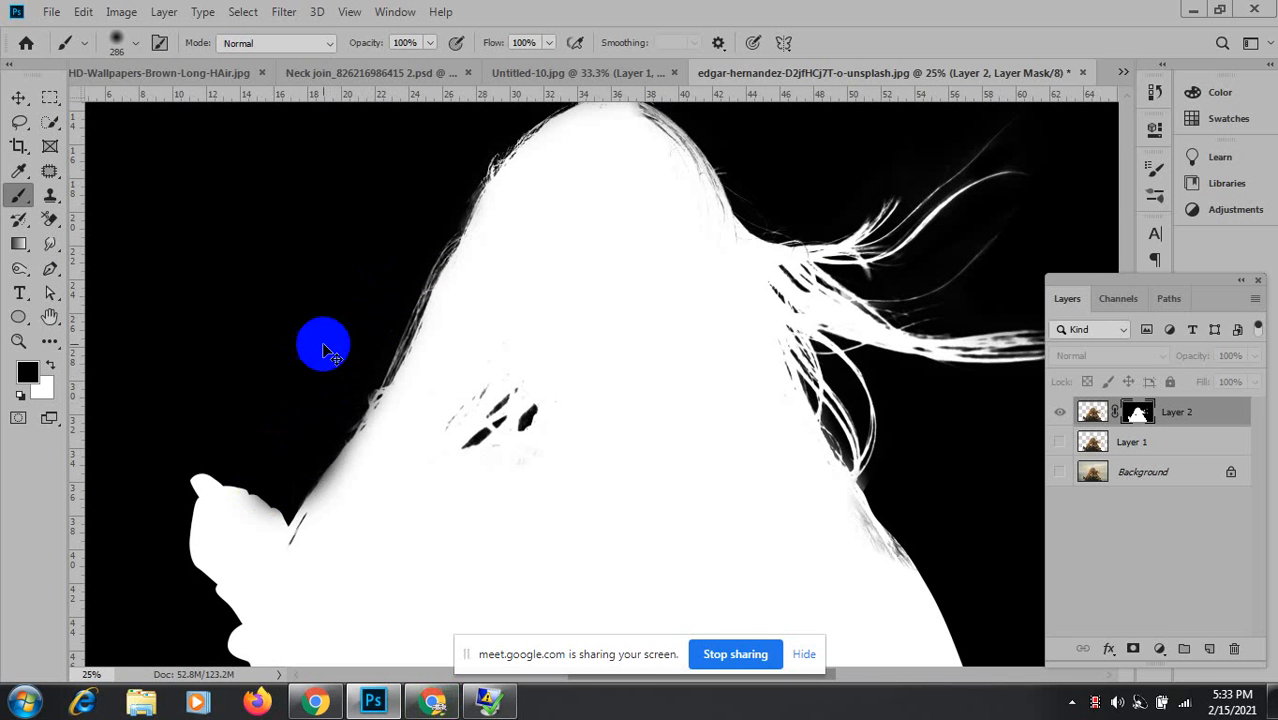
# Leave the Layer 2 mask view and show the whole cut-out on transparency.
pyautogui.click(1138, 413)
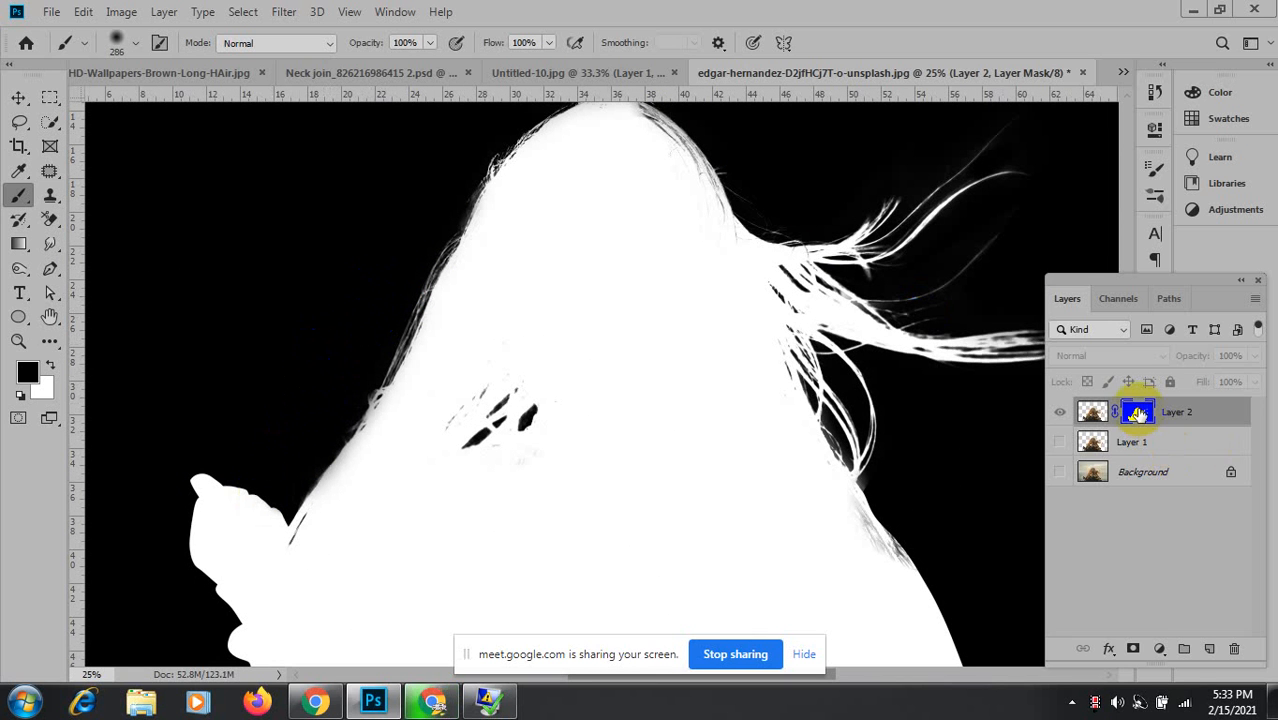
pyautogui.keyDown('alt'); pyautogui.click(1138, 413); pyautogui.keyUp('alt')
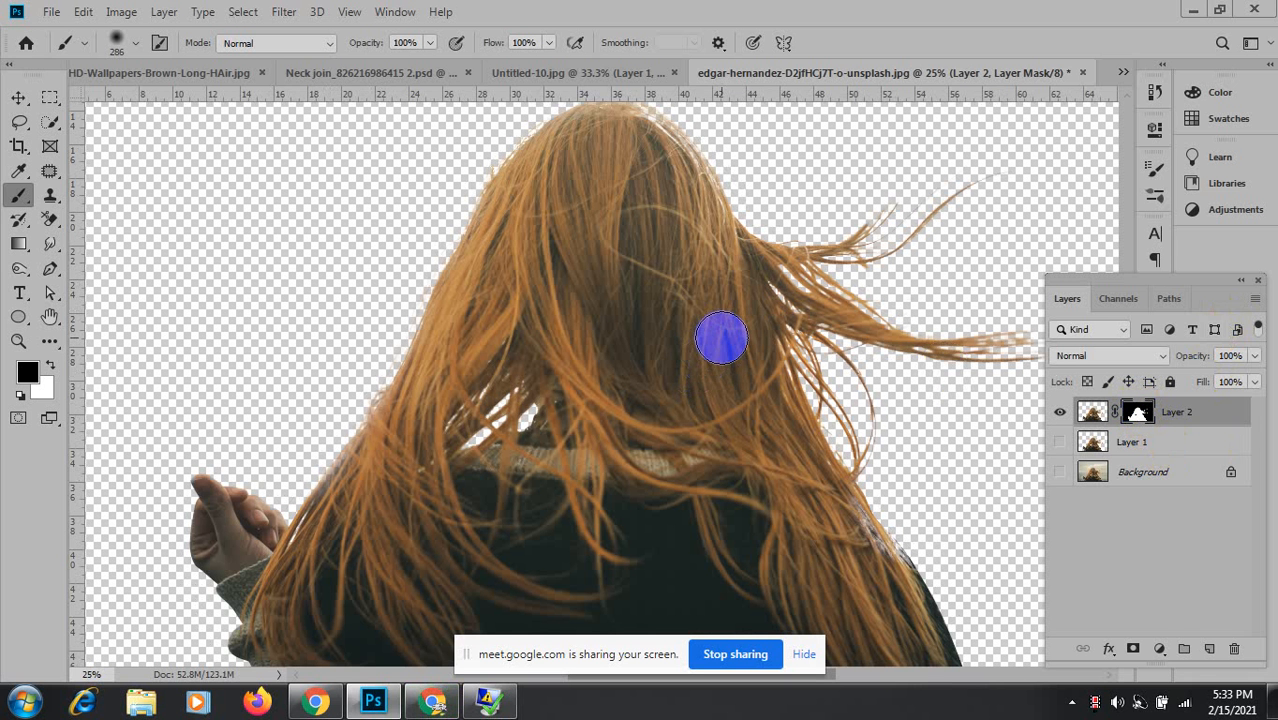
pyautogui.hotkey('ctrl', '-')
pyautogui.hotkey('ctrl', '-')
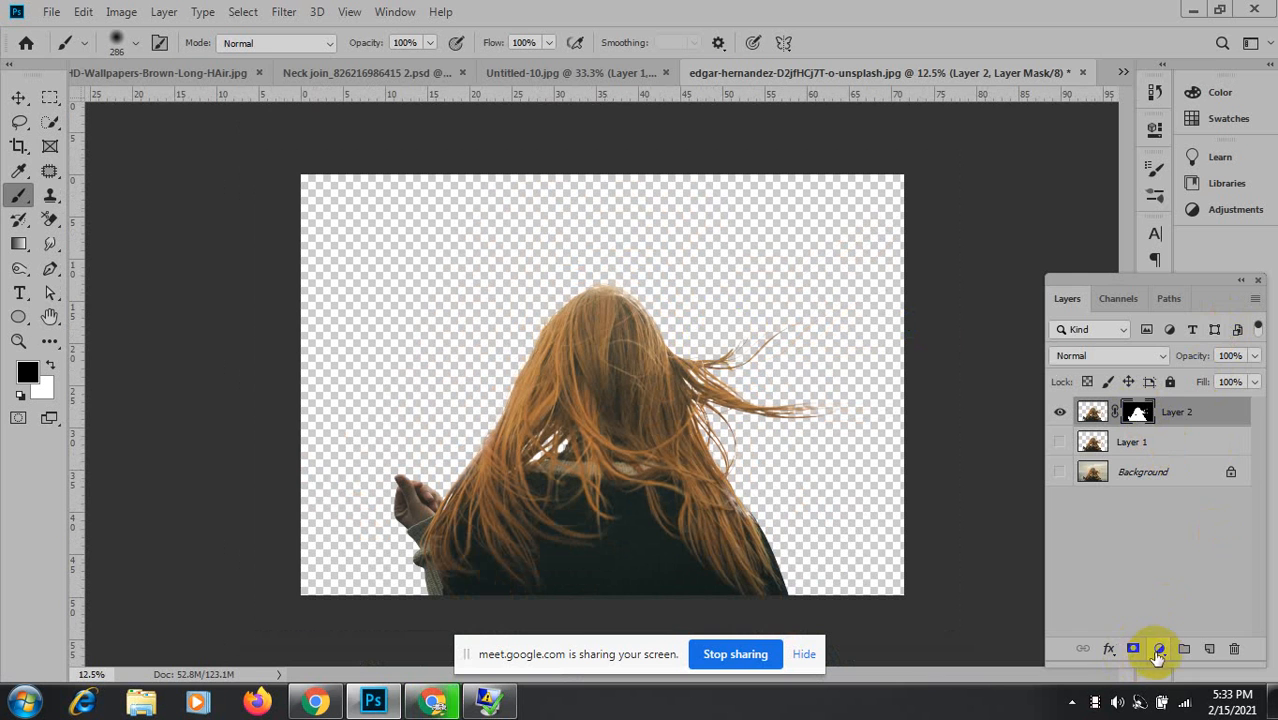
# Add a Solid Color fill layer in blue 1c0cf5 and place it directly below Layer 2.
pyautogui.click(1159, 649)
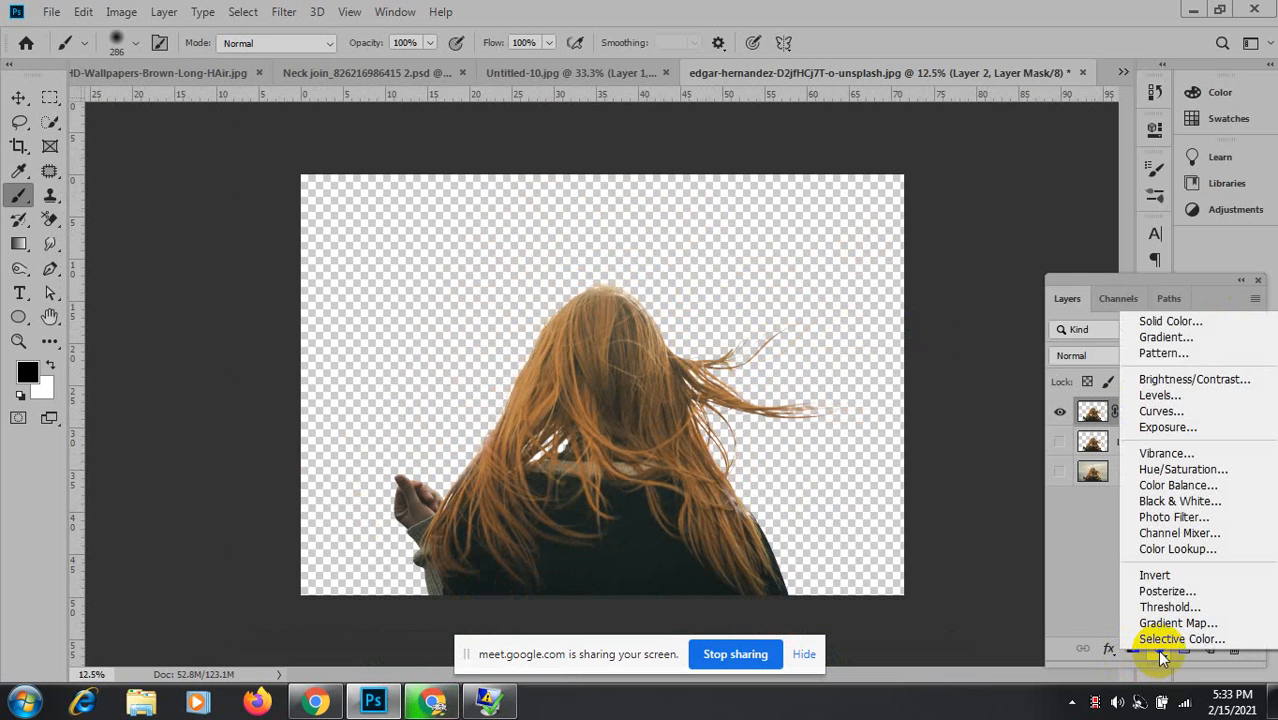
pyautogui.click(1220, 320)
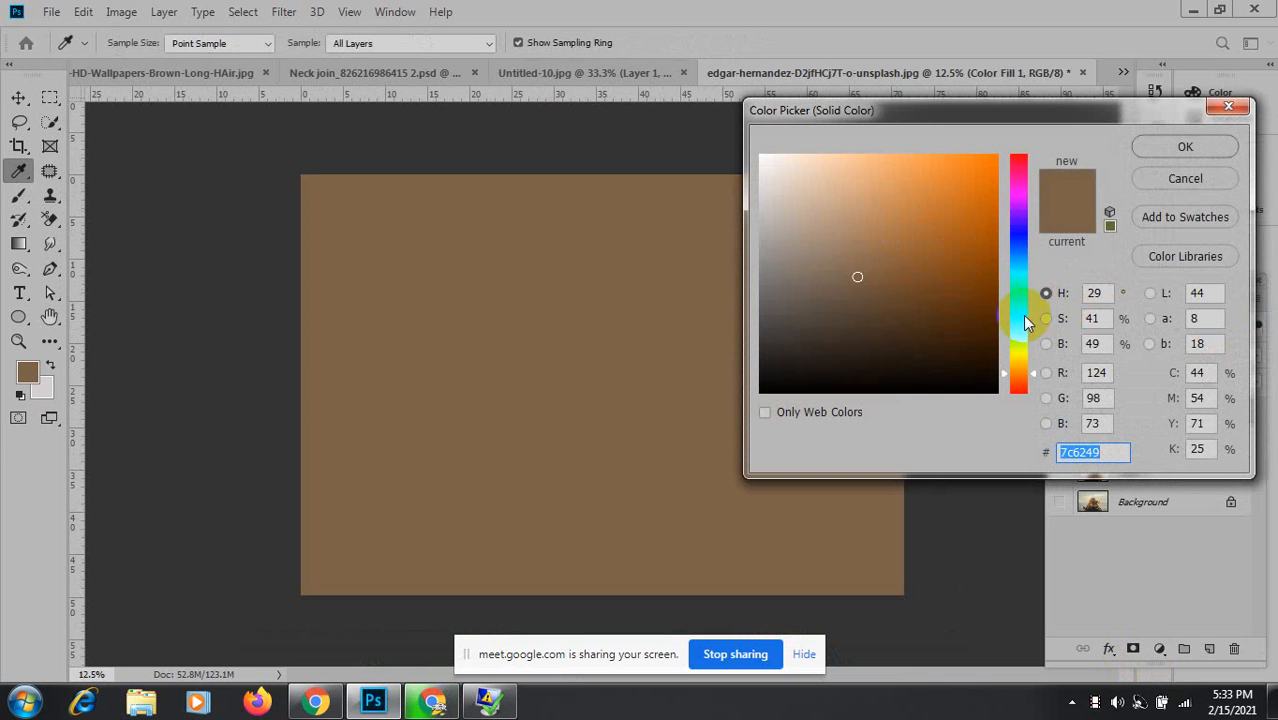
pyautogui.moveTo(1036, 374); pyautogui.dragTo(1036, 236)
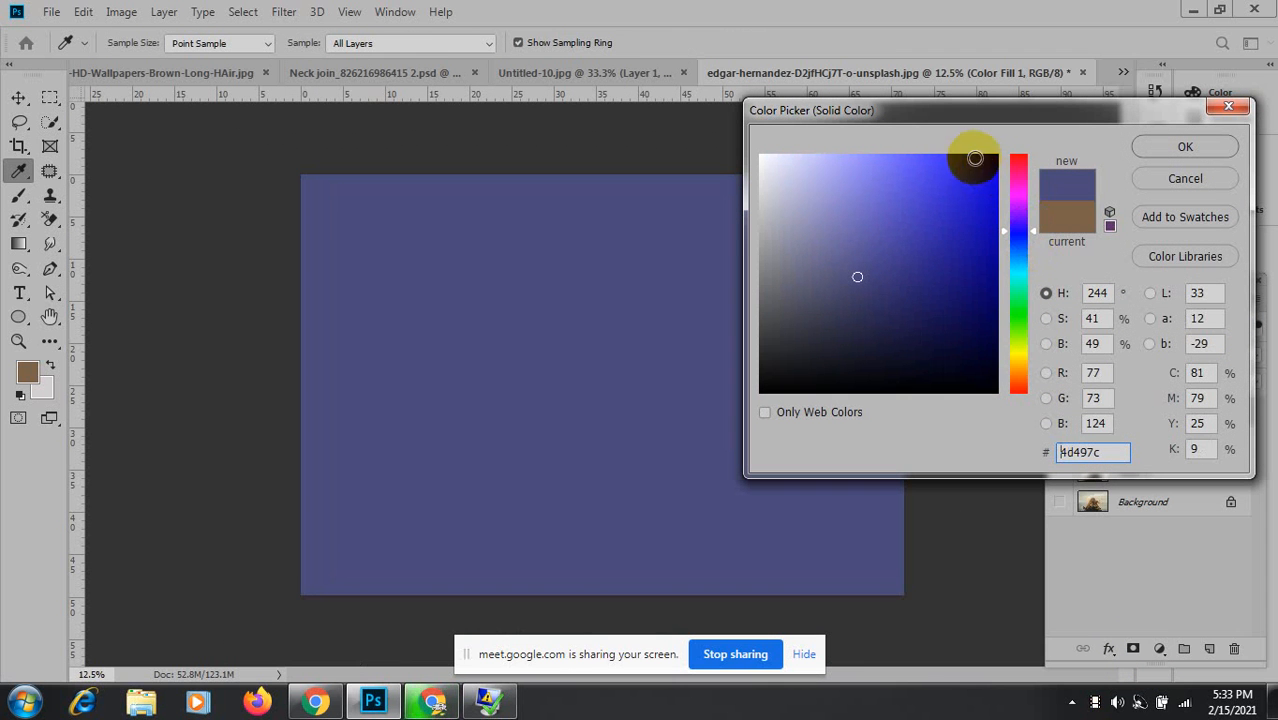
pyautogui.click(987, 163)
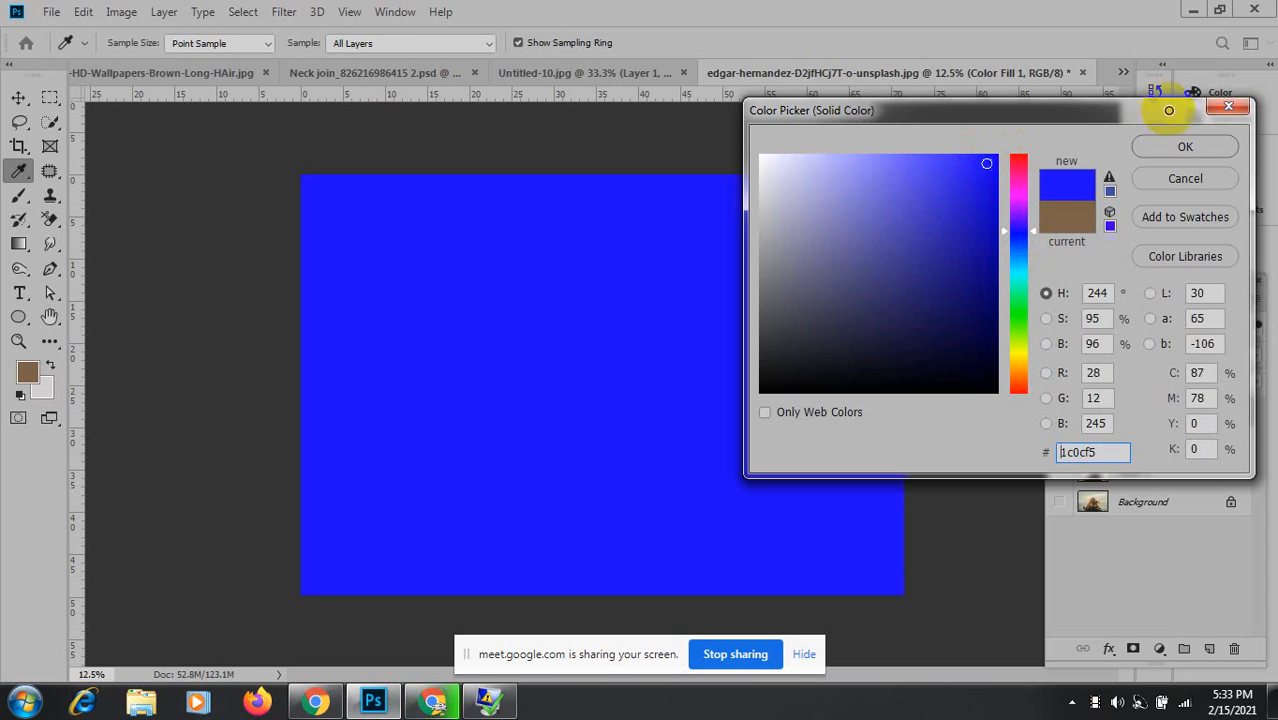
pyautogui.click(1182, 148)
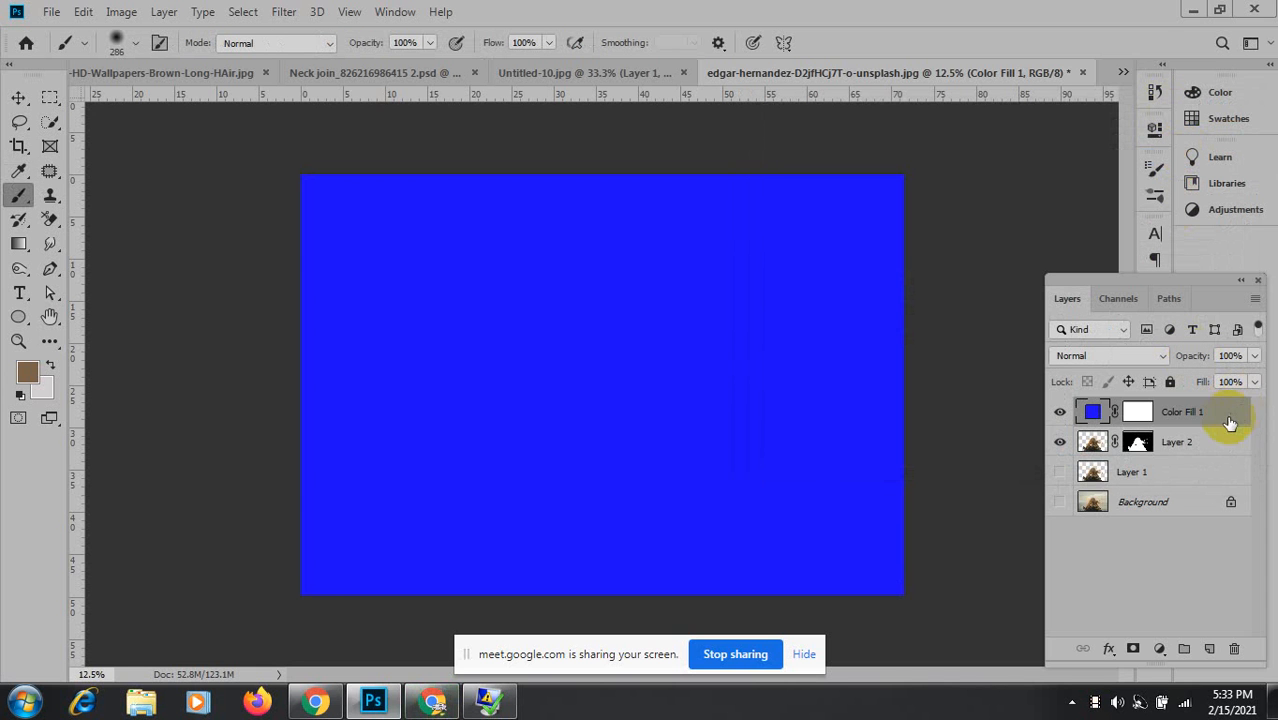
pyautogui.moveTo(1226, 422); pyautogui.dragTo(1224, 456)
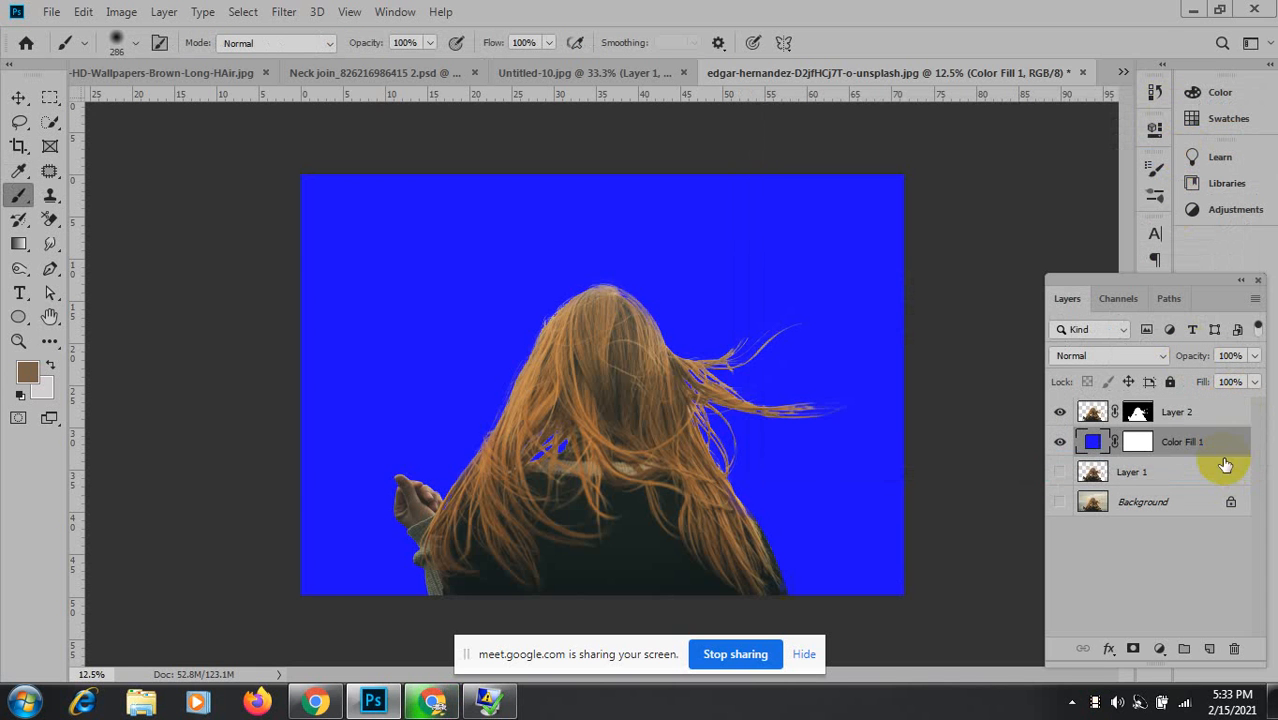
# Examine the edges of the flying hair strands closely against the blue background.
pyautogui.keyDown('ctrl'); pyautogui.click(698, 409); pyautogui.keyUp('ctrl')
pyautogui.keyDown('ctrl'); pyautogui.click(697, 408); pyautogui.keyUp('ctrl')
pyautogui.keyDown('ctrl'); pyautogui.click(698, 408); pyautogui.keyUp('ctrl')
pyautogui.keyDown('ctrl'); pyautogui.click(700, 409); pyautogui.keyUp('ctrl')
pyautogui.keyDown('ctrl'); pyautogui.click(699, 408); pyautogui.keyUp('ctrl')
pyautogui.moveTo(871, 346); pyautogui.dragTo(371, 493)
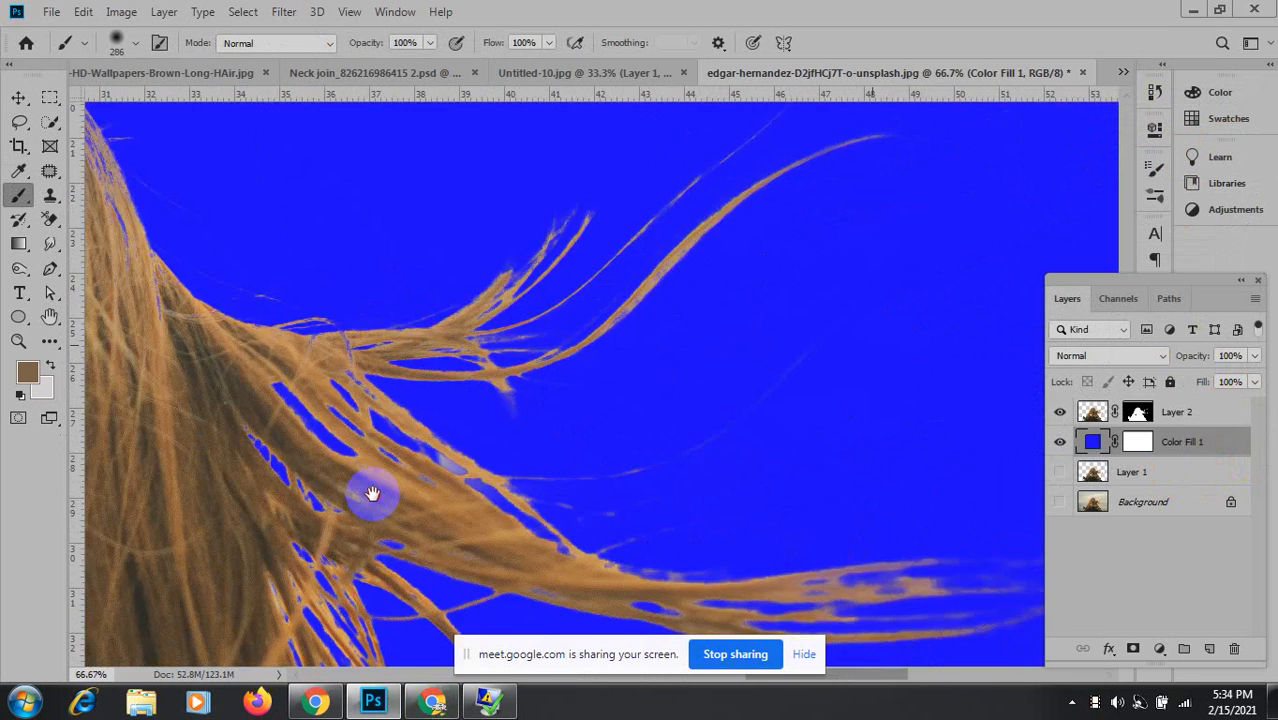
pyautogui.moveTo(728, 168); pyautogui.dragTo(660, 412)
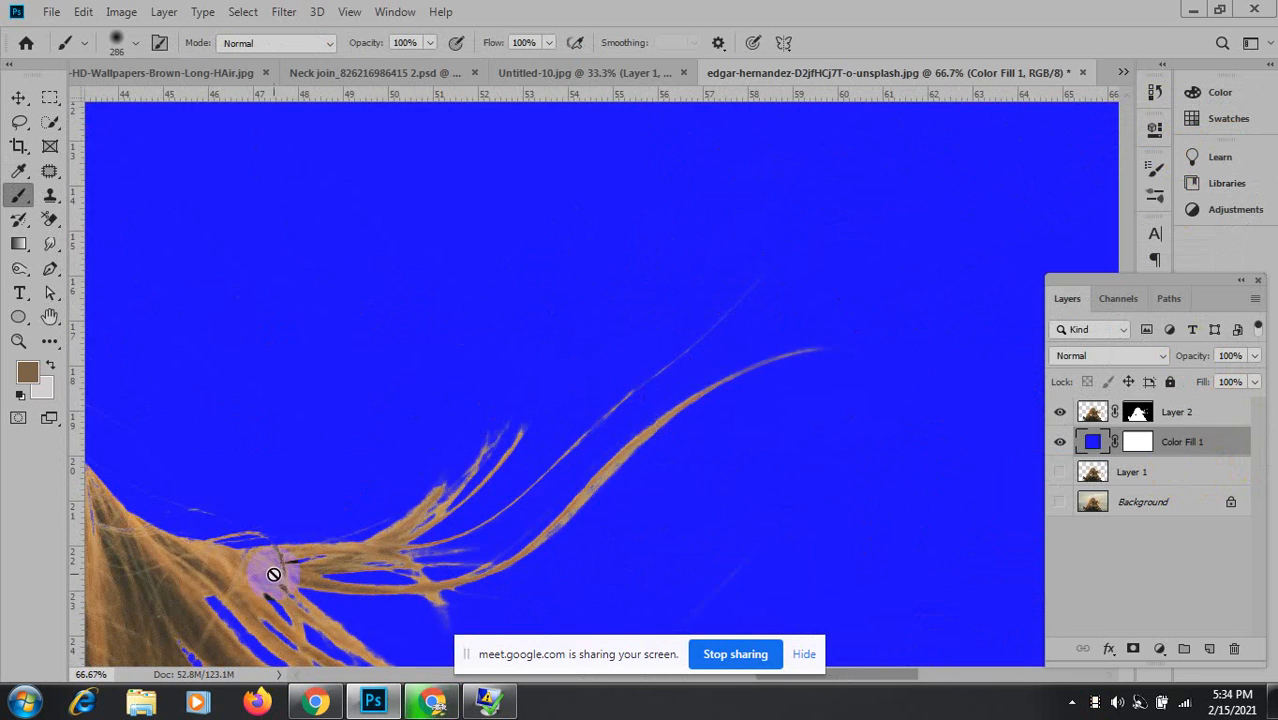
pyautogui.moveTo(271, 571); pyautogui.dragTo(299, 292)
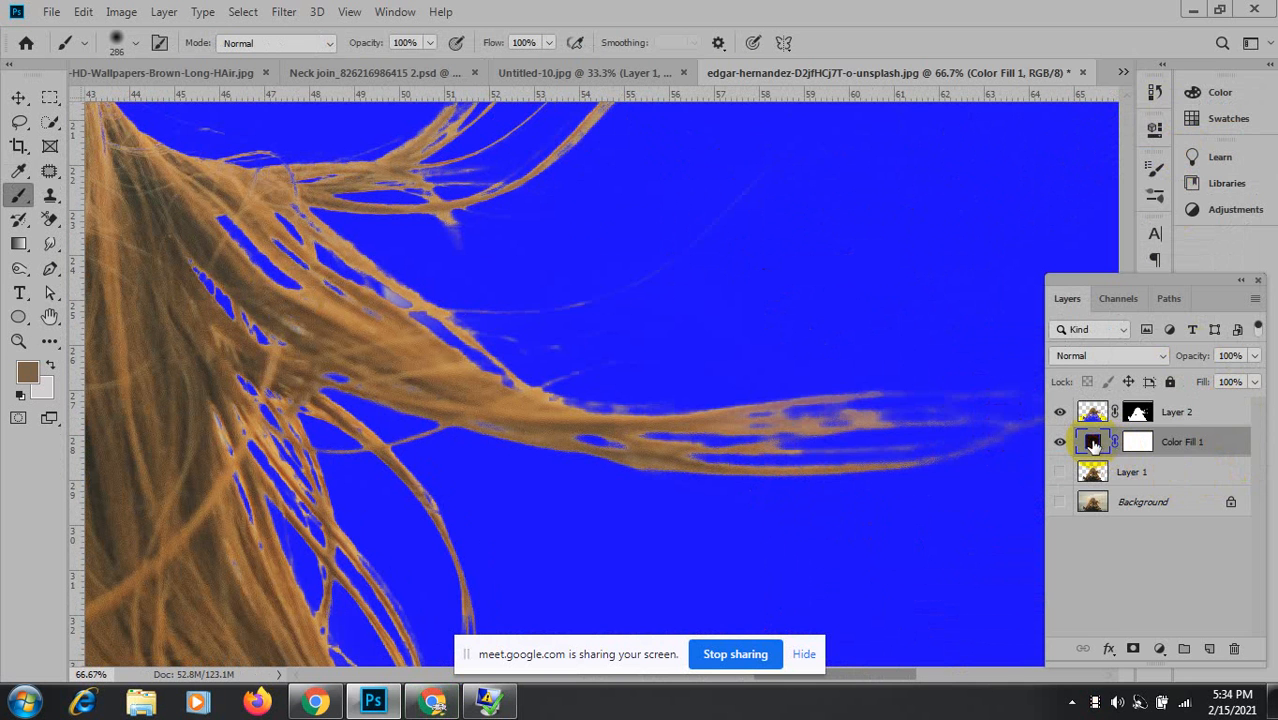
# Change the Color Fill 1 colour to grey 6a6a6d and check the cut-out against it.
pyautogui.doubleClick(1092, 441)
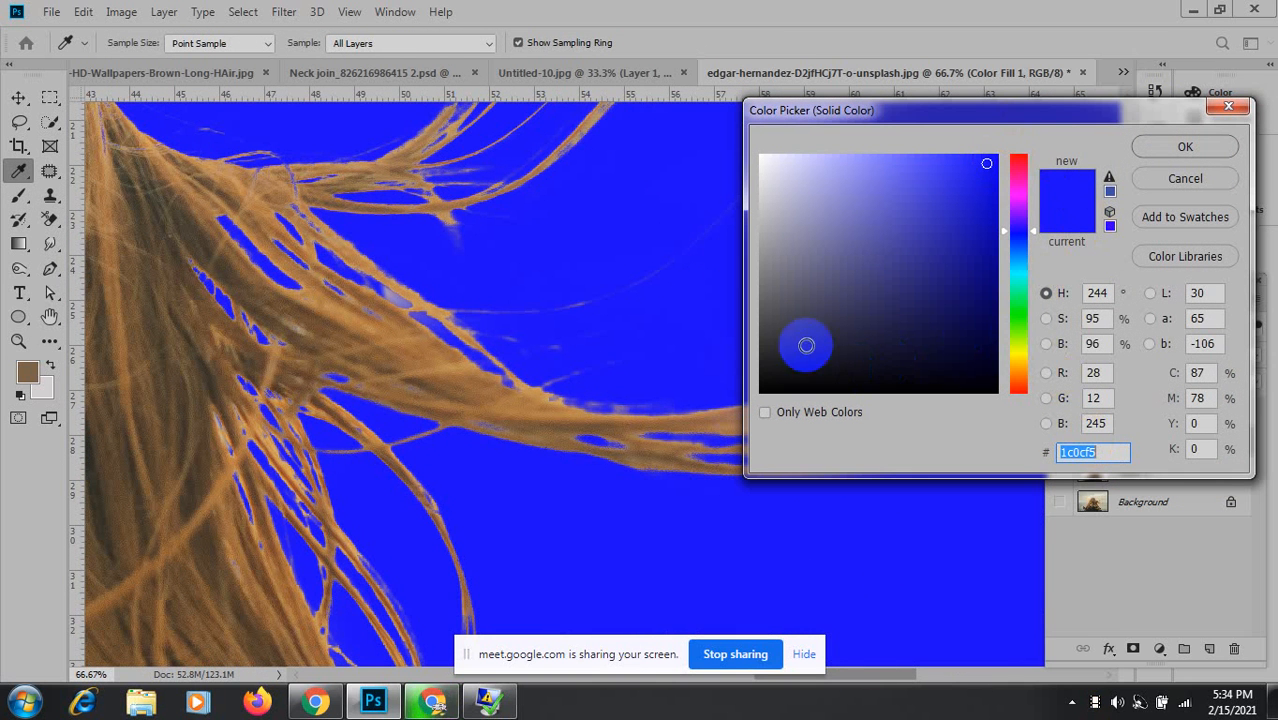
pyautogui.click(766, 291)
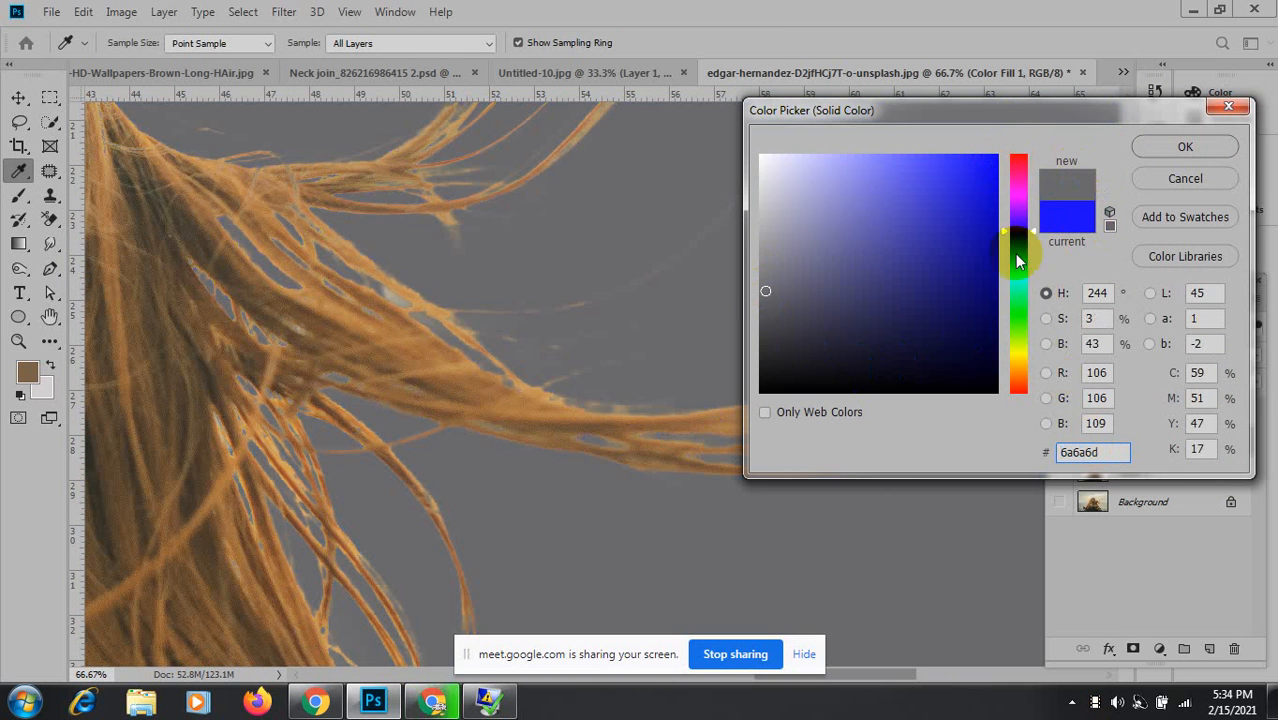
pyautogui.click(1183, 146)
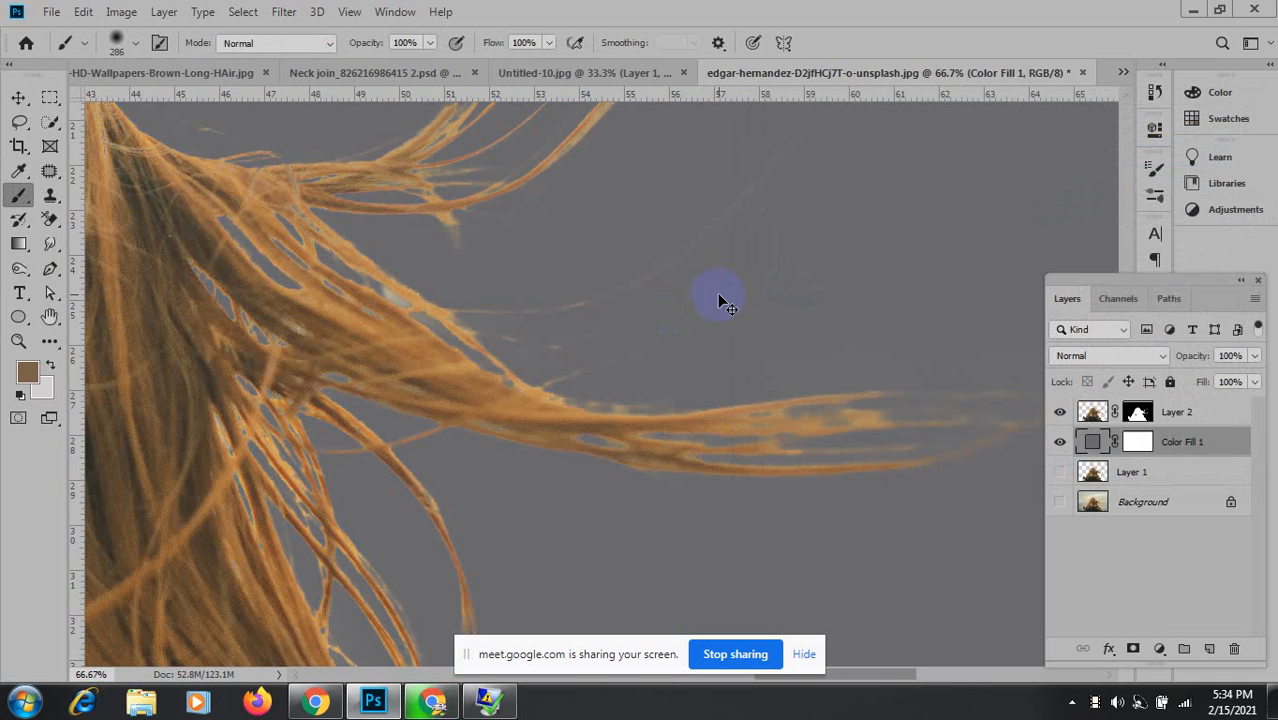
pyautogui.scroll(-6, 720, 300)
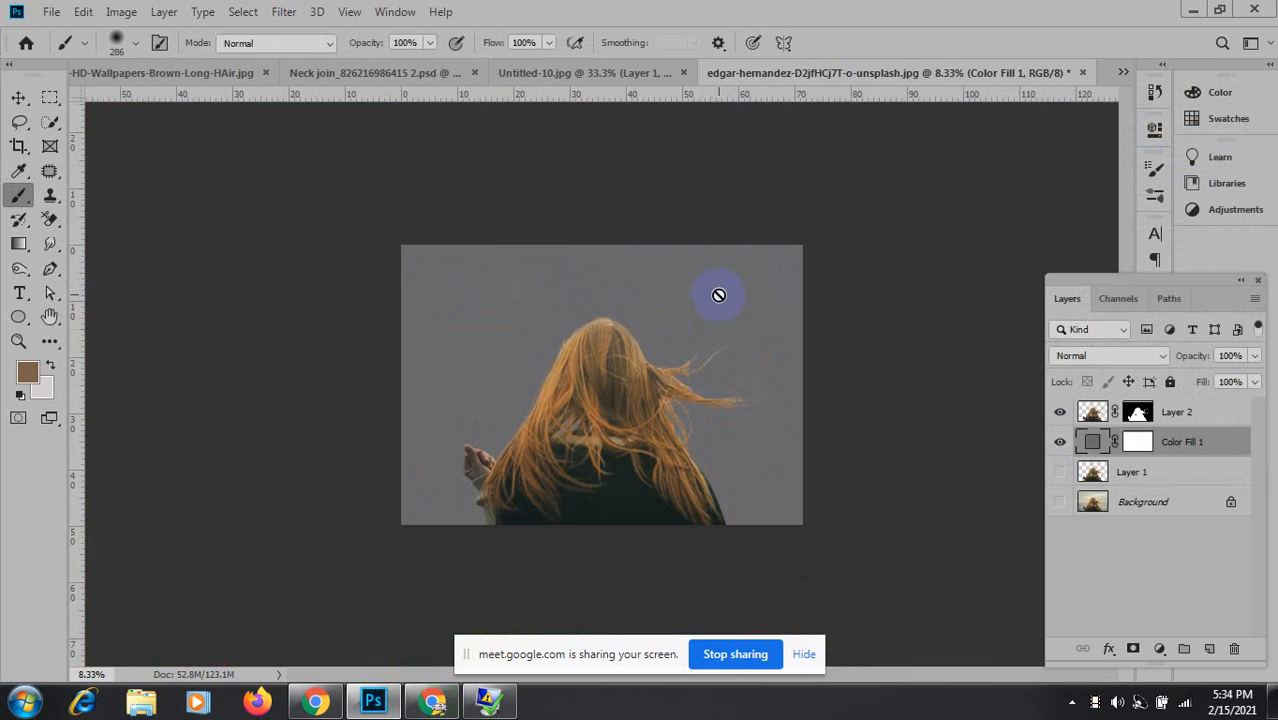
pyautogui.keyDown('ctrl'); pyautogui.click(656, 382); pyautogui.keyUp('ctrl')
pyautogui.keyDown('ctrl'); pyautogui.click(657, 383); pyautogui.keyUp('ctrl')
pyautogui.keyDown('ctrl'); pyautogui.click(657, 383); pyautogui.keyUp('ctrl')
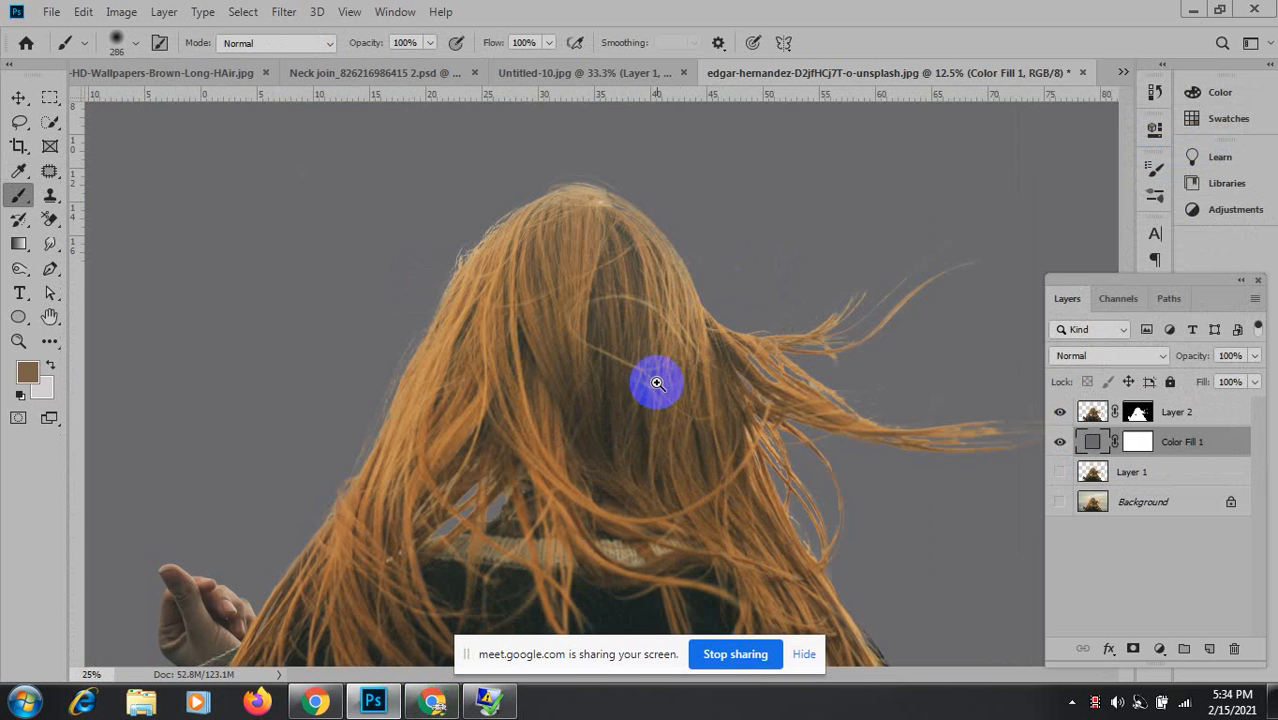
# Set the Color Fill 1 colour to blue 190add and return to the Brush tool.
pyautogui.doubleClick(1090, 444)
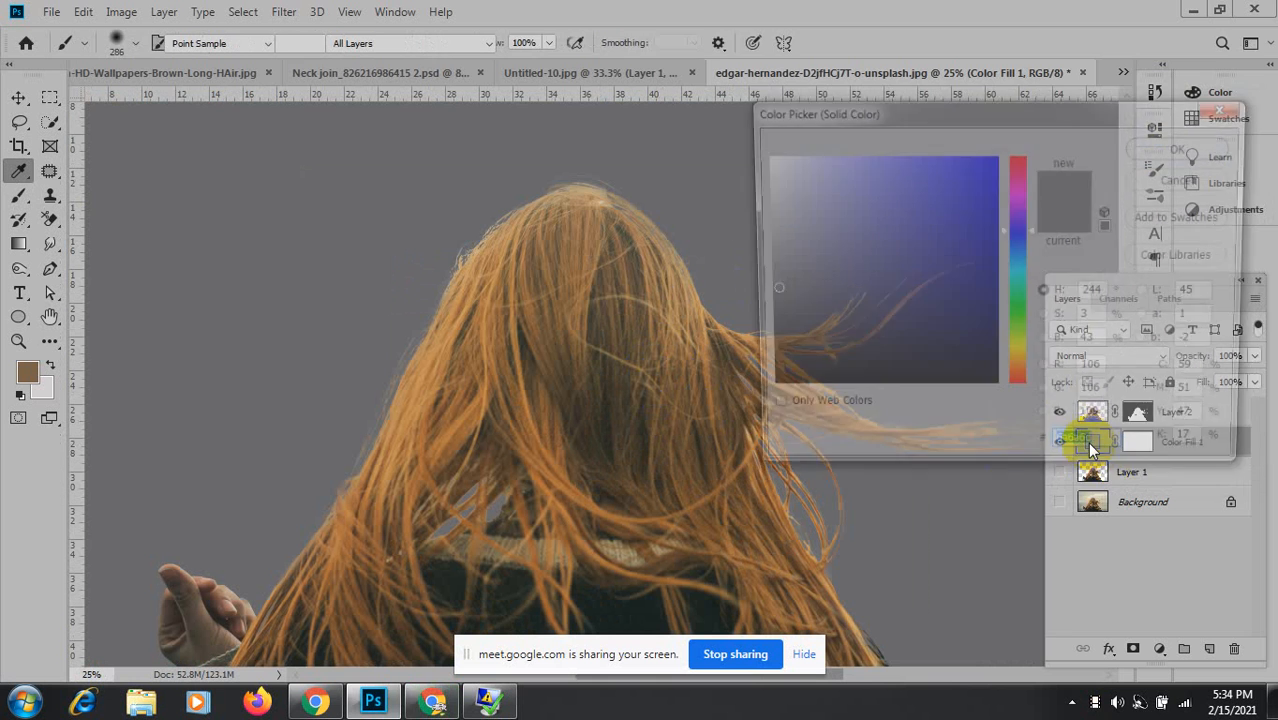
pyautogui.click(987, 186)
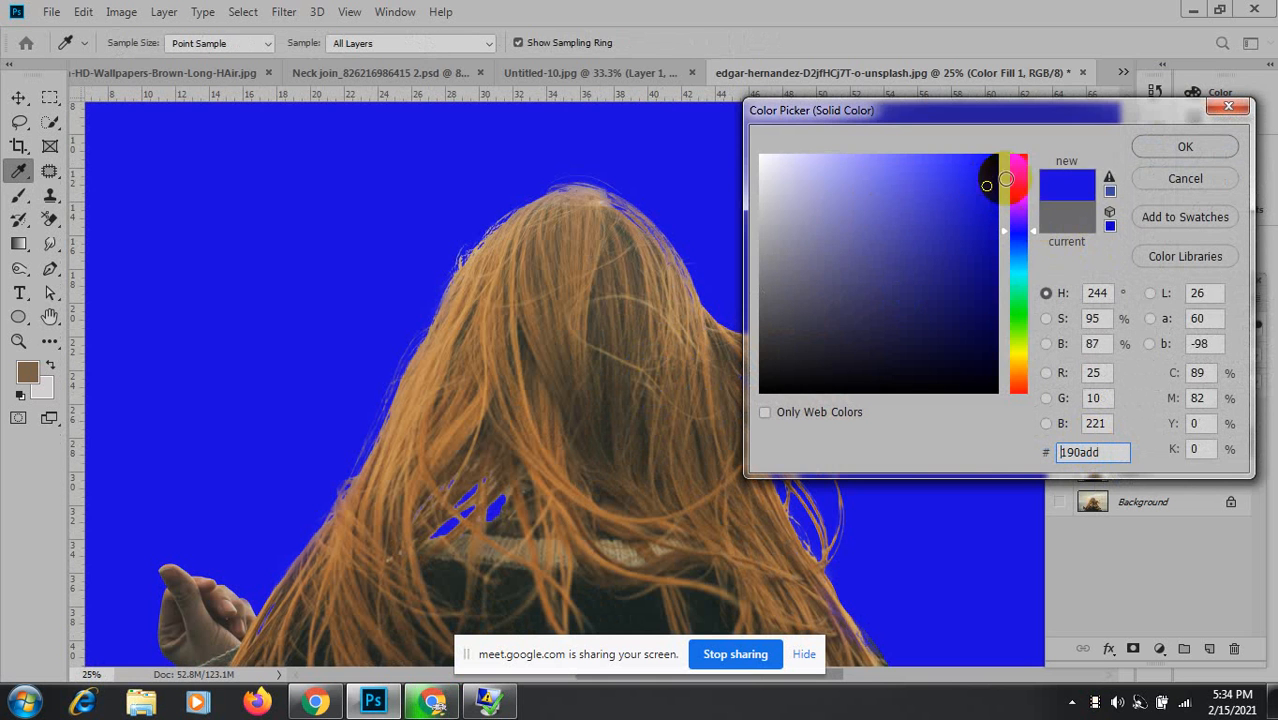
pyautogui.click(1166, 139)
pyautogui.press('b')
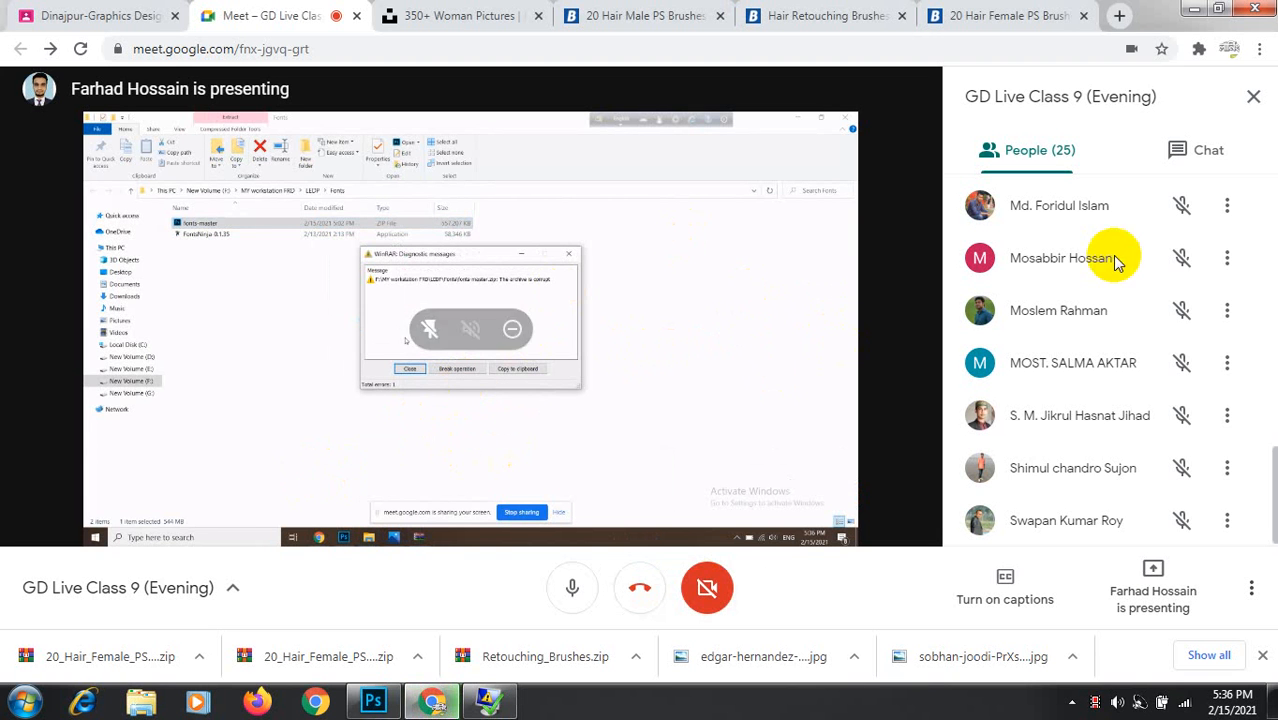
# Turn off the microphone in the Google Meet call.
pyautogui.click(1252, 94)
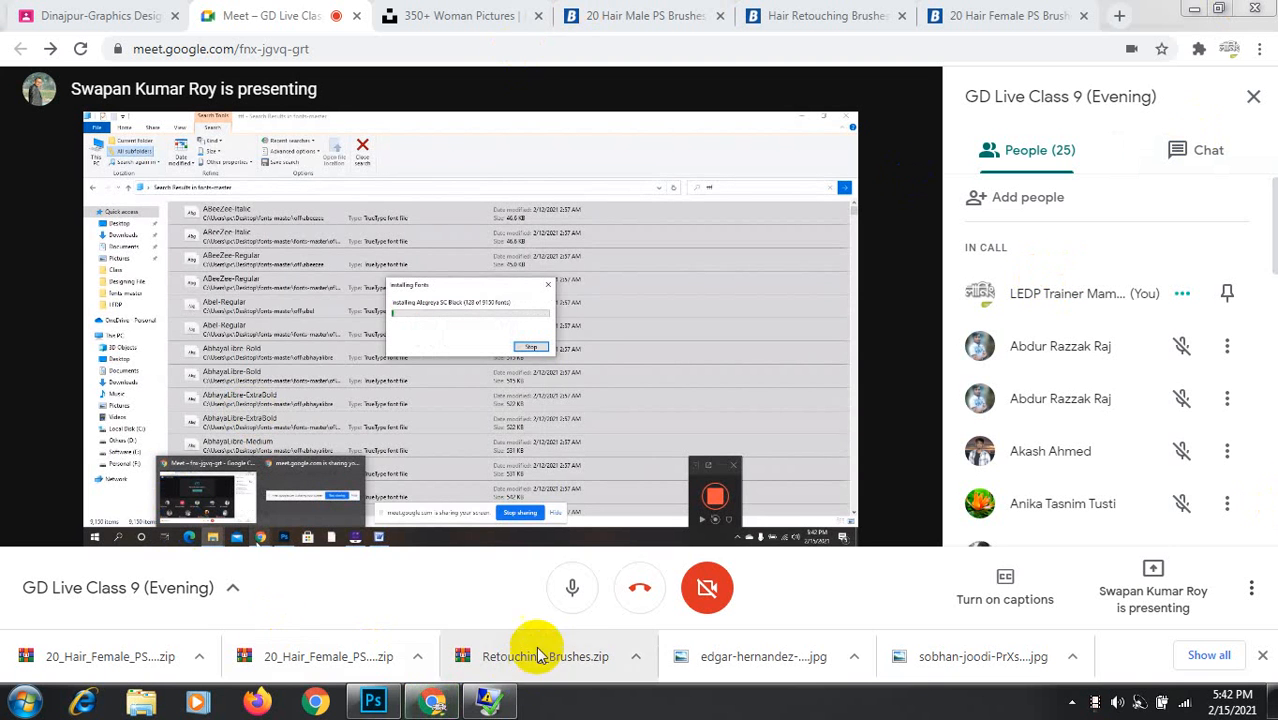
pyautogui.click(567, 587)
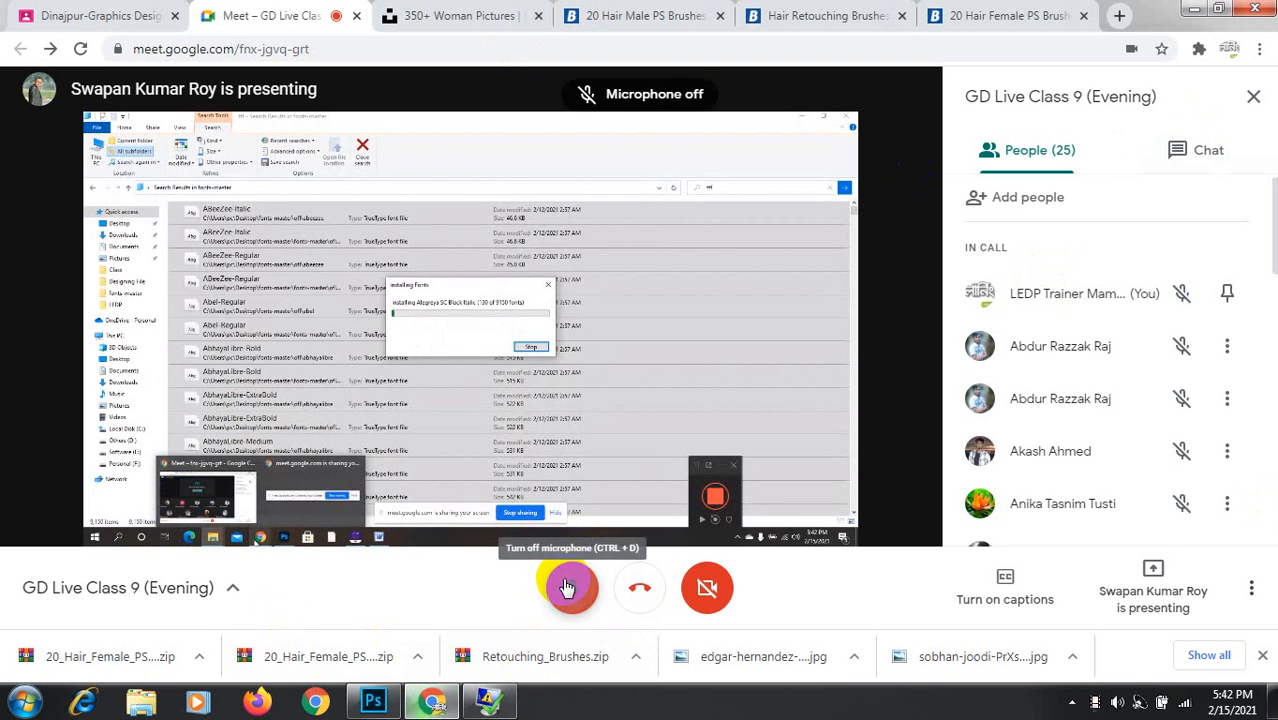